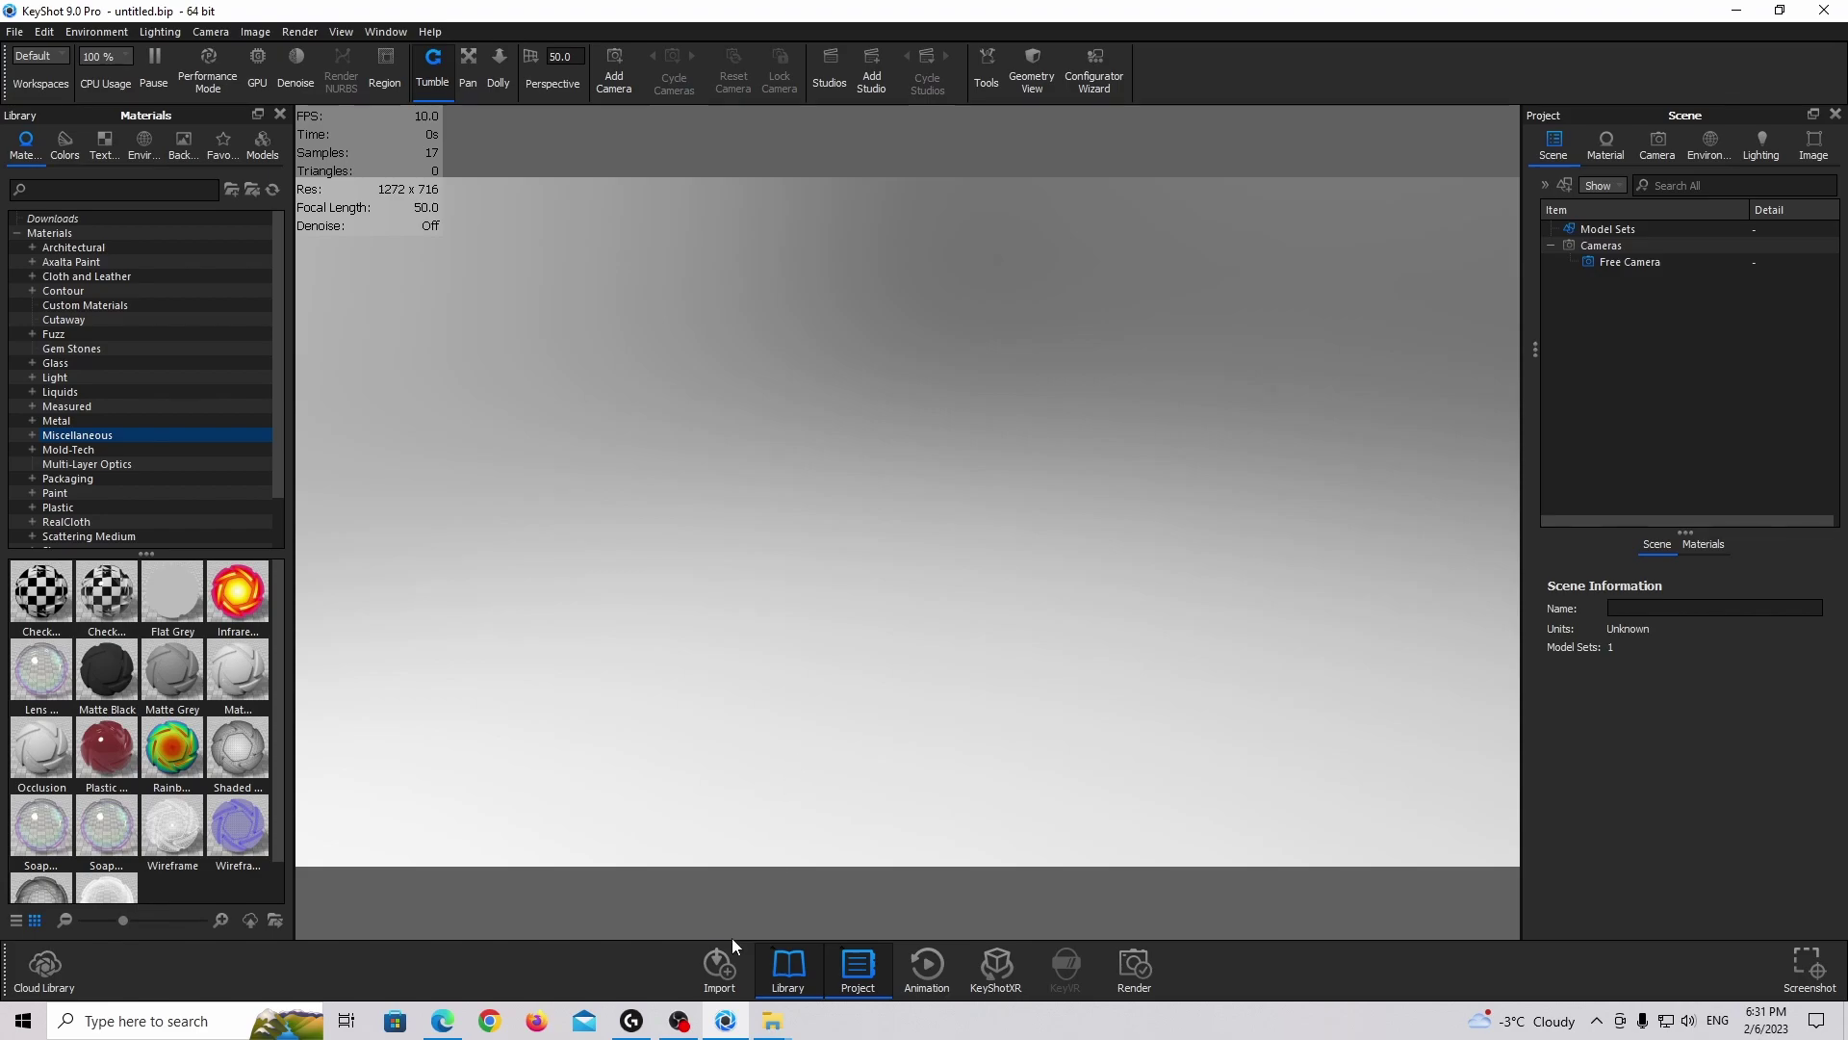
# Import the Bugatti Type 57 FBX model and set its overall scale to 5
pyautogui.click(719, 965)
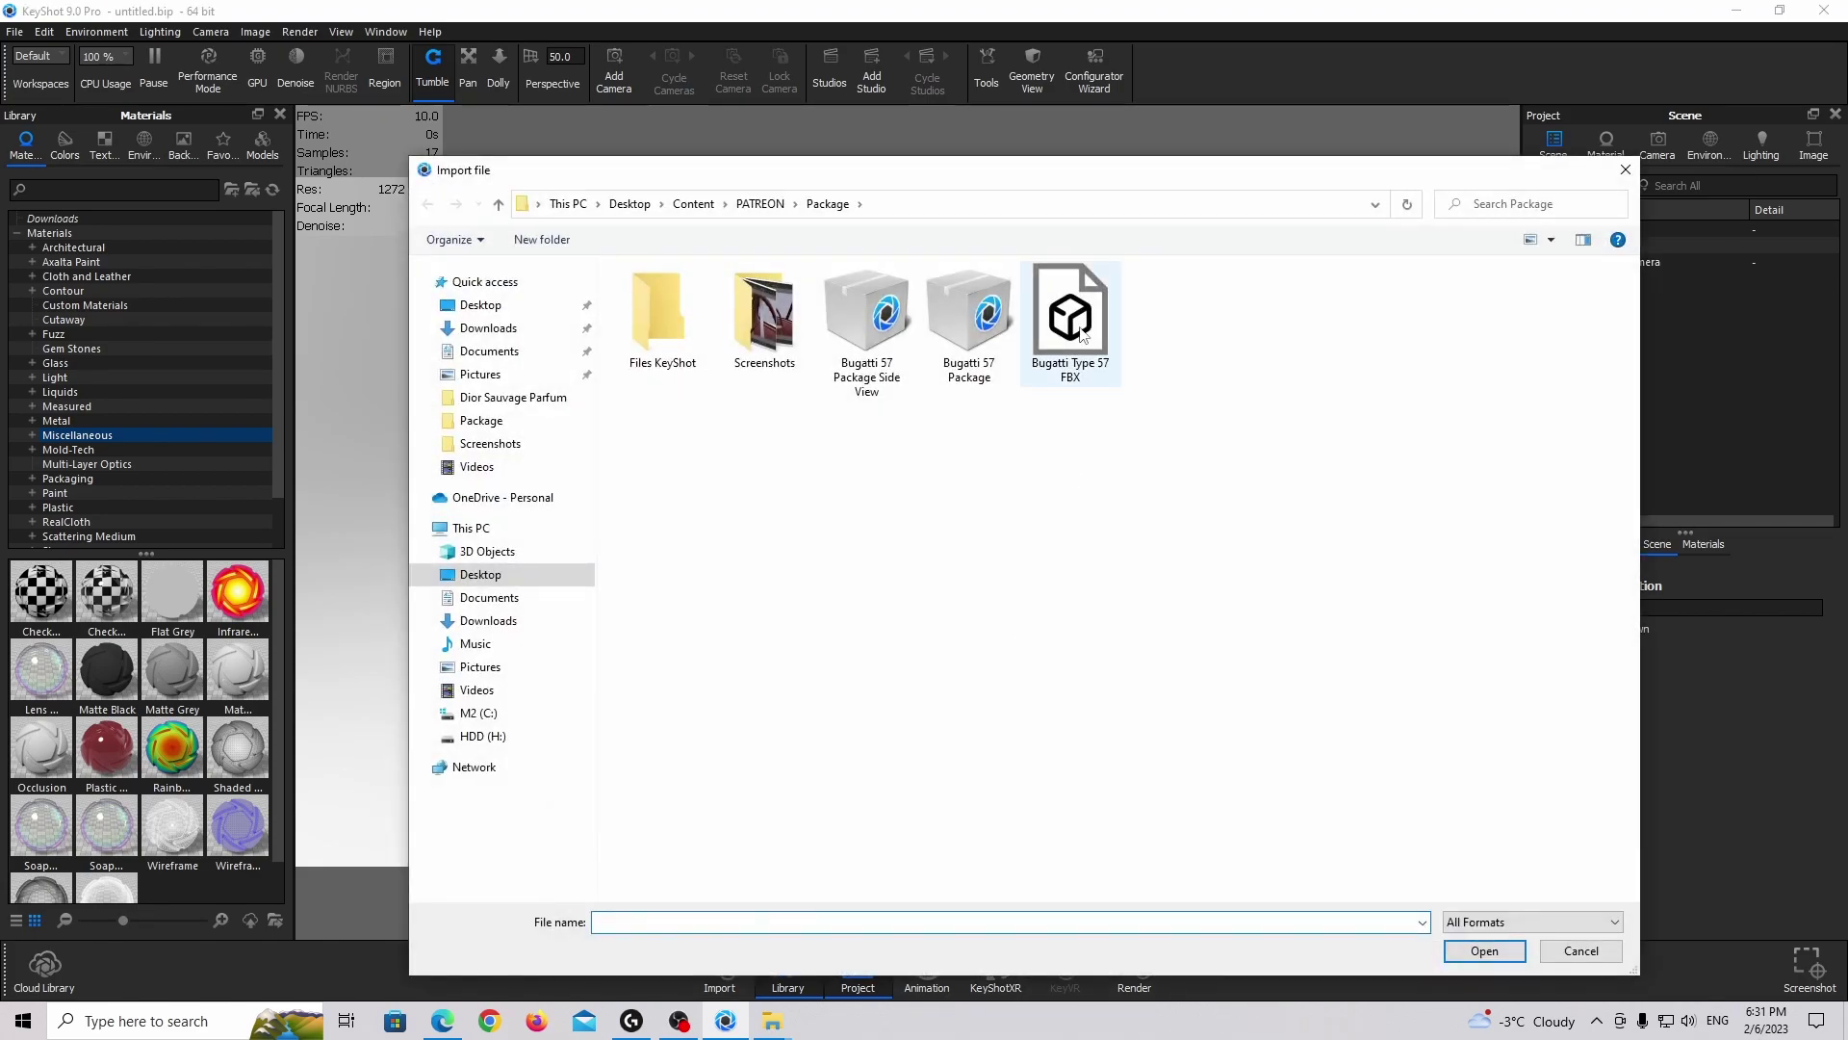
pyautogui.doubleClick(1089, 343)
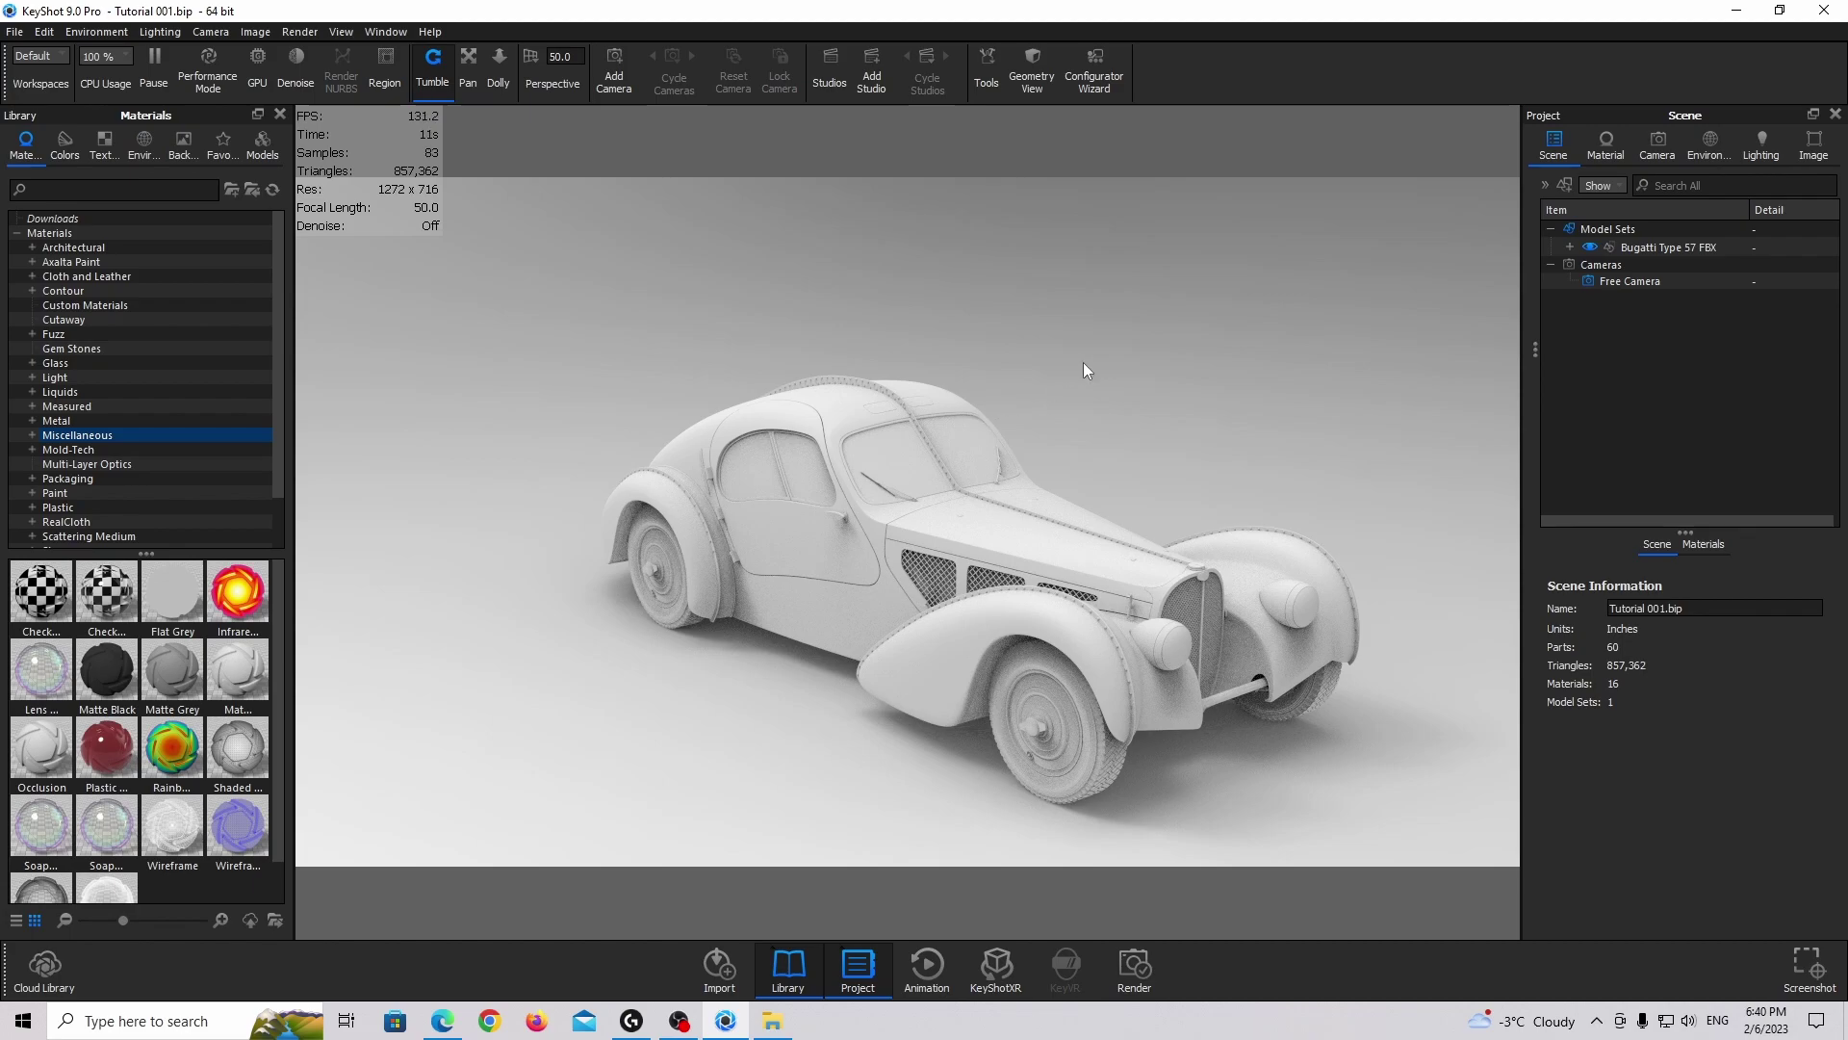
pyautogui.click(1637, 248)
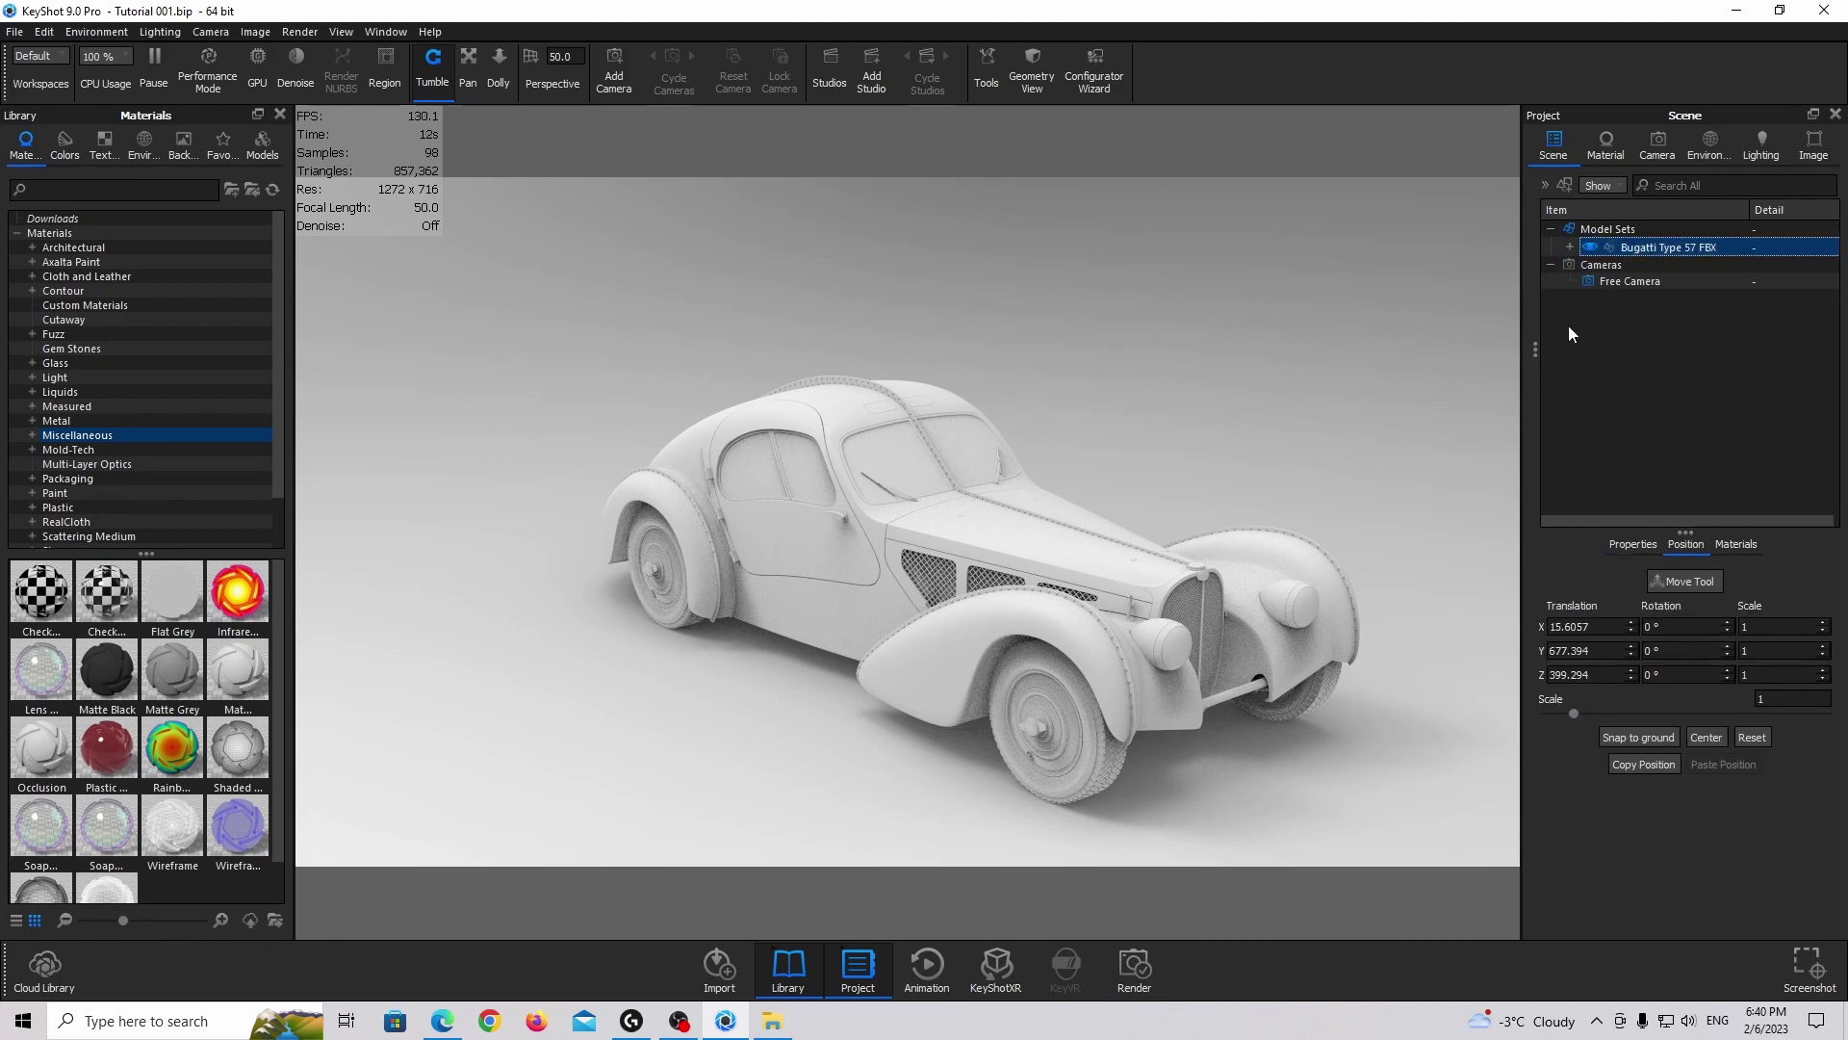
pyautogui.click(1787, 701)
pyautogui.press('BackSpace')
pyautogui.write('5')
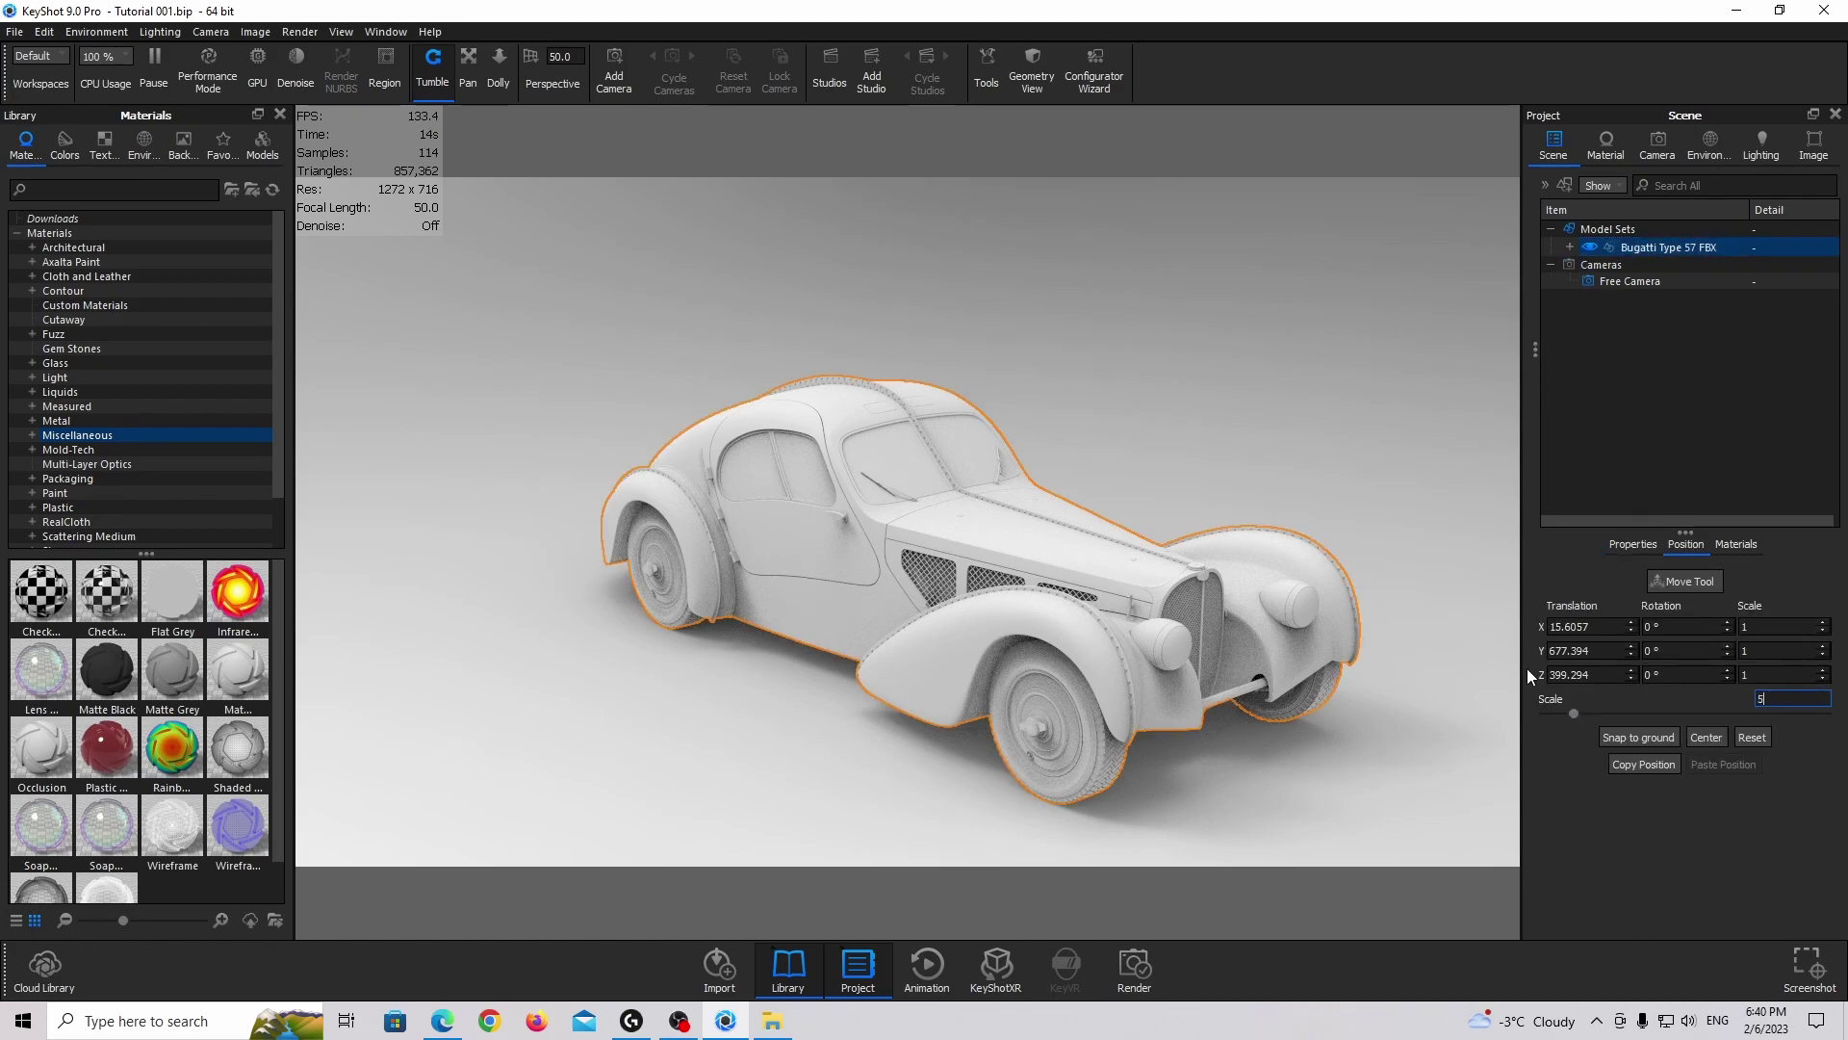
pyautogui.press('Return')
# Center the scaled car model in the scene and clear its selection
pyautogui.scroll(-8, 998, 504)
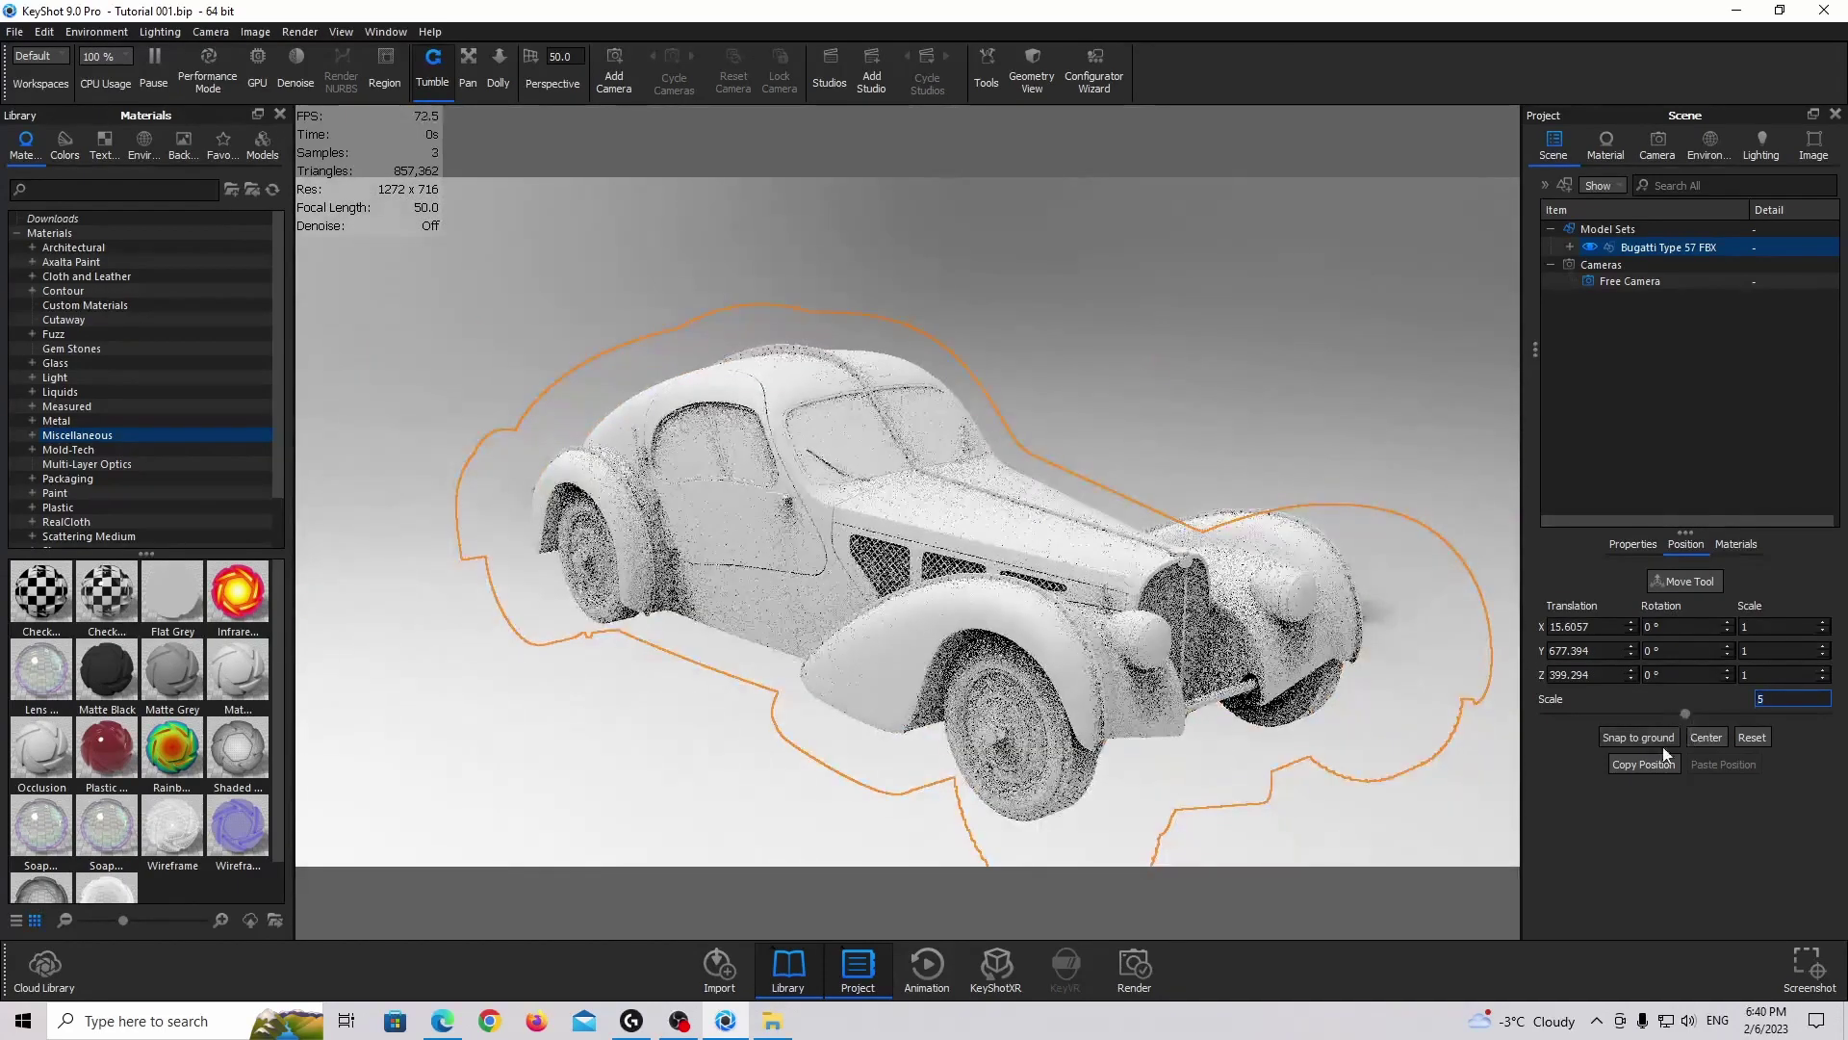
pyautogui.click(1700, 737)
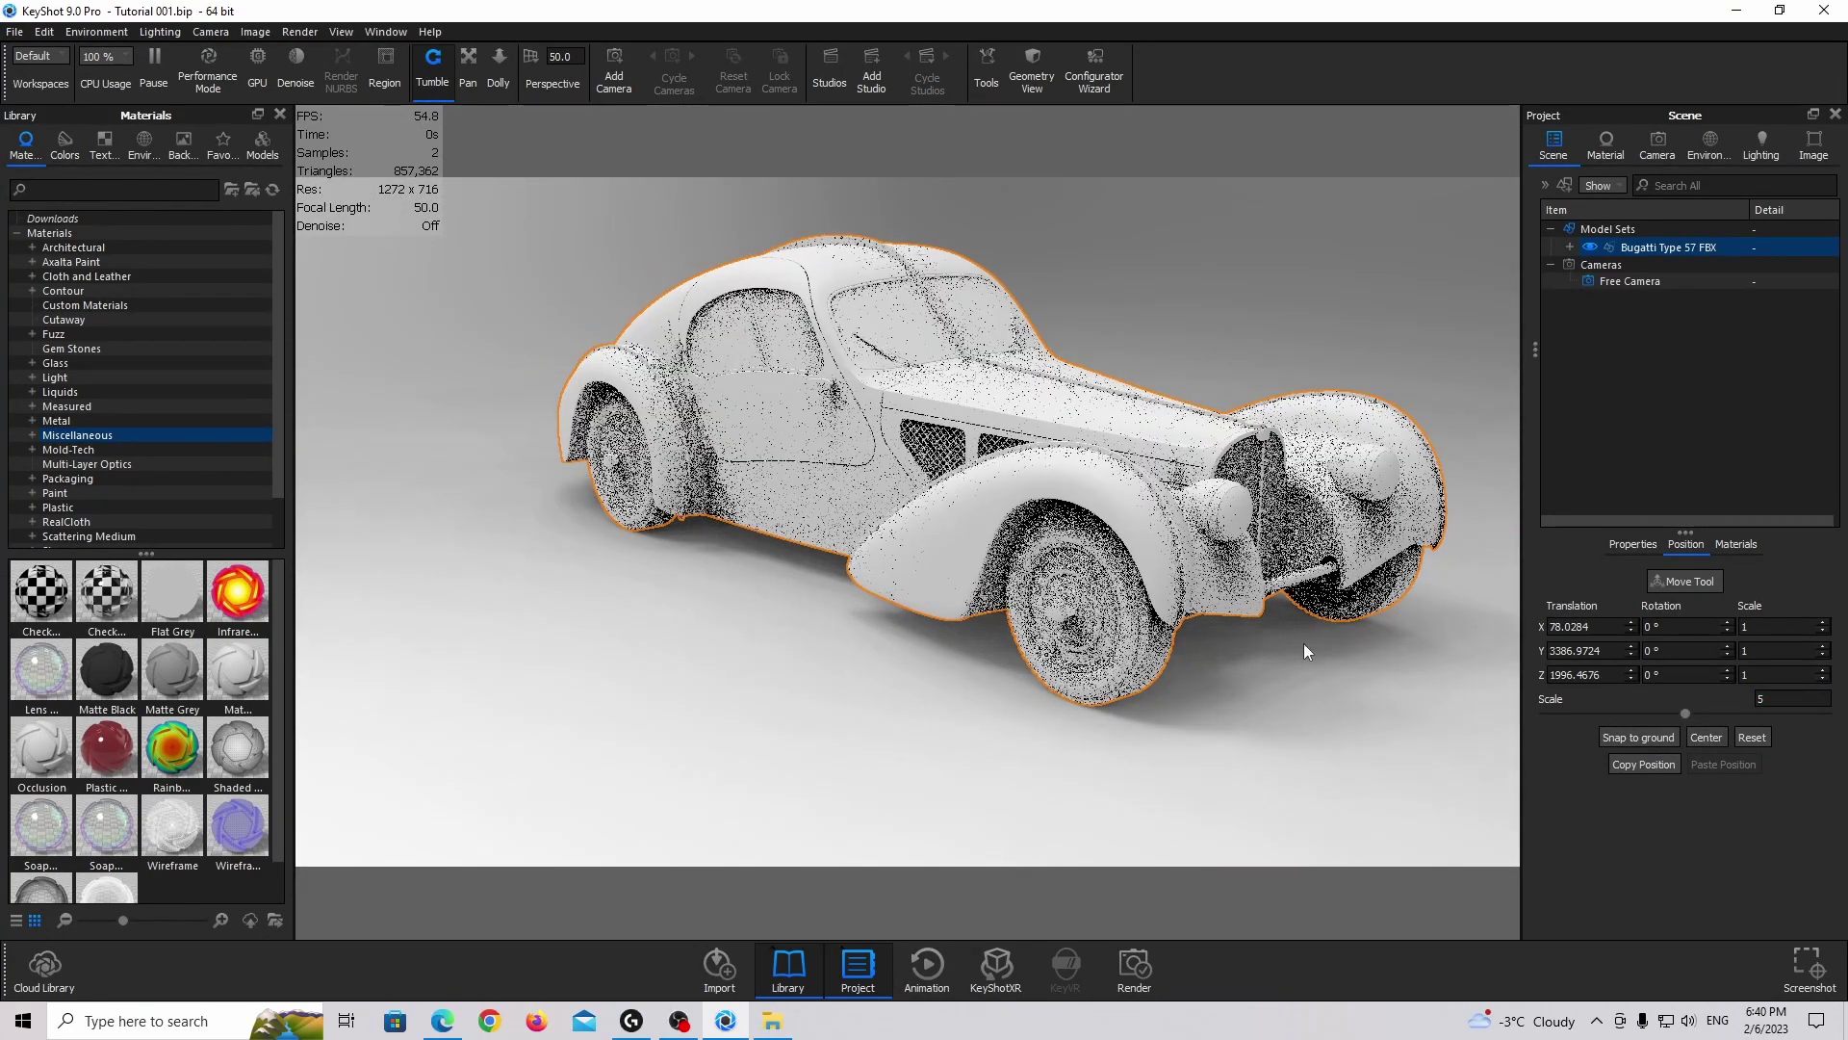
pyautogui.moveTo(1146, 642); pyautogui.dragTo(1136, 703, button='middle')
pyautogui.click(1229, 353)
# Add a new camera from the current view and name it "Main Camera"
pyautogui.click(1657, 146)
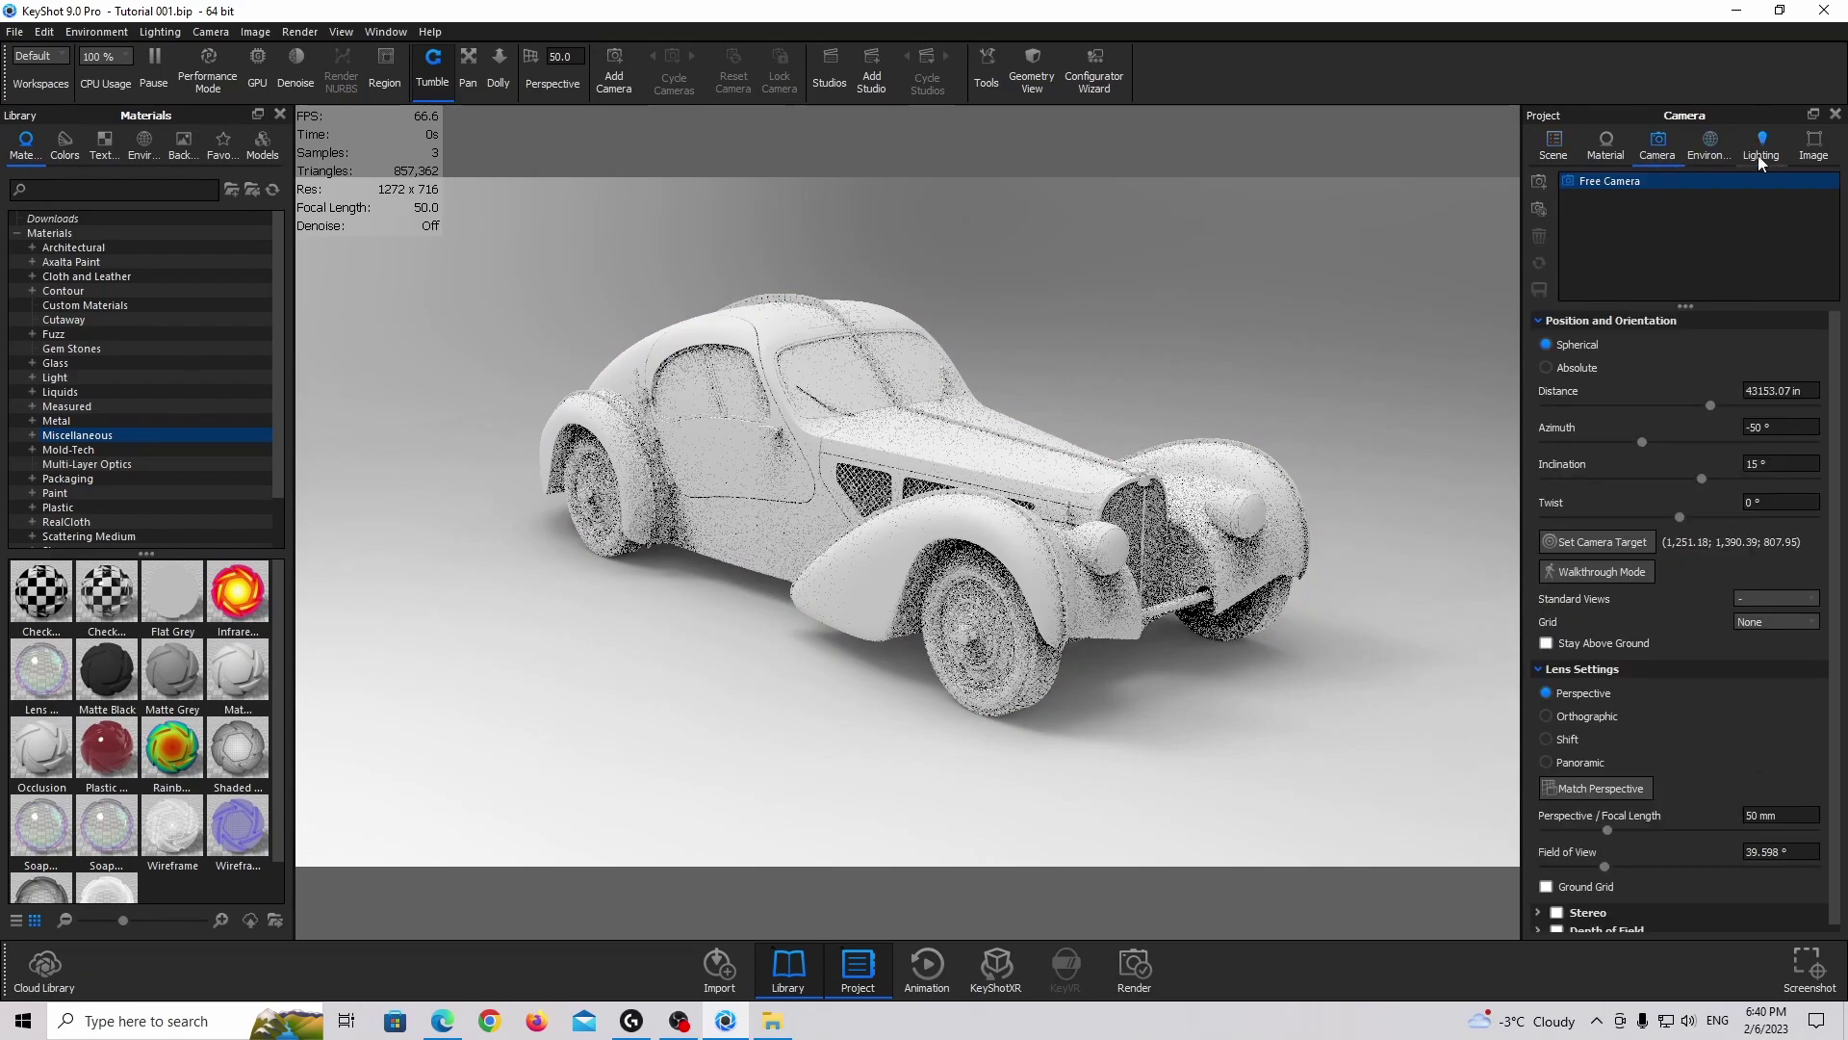
pyautogui.click(1539, 181)
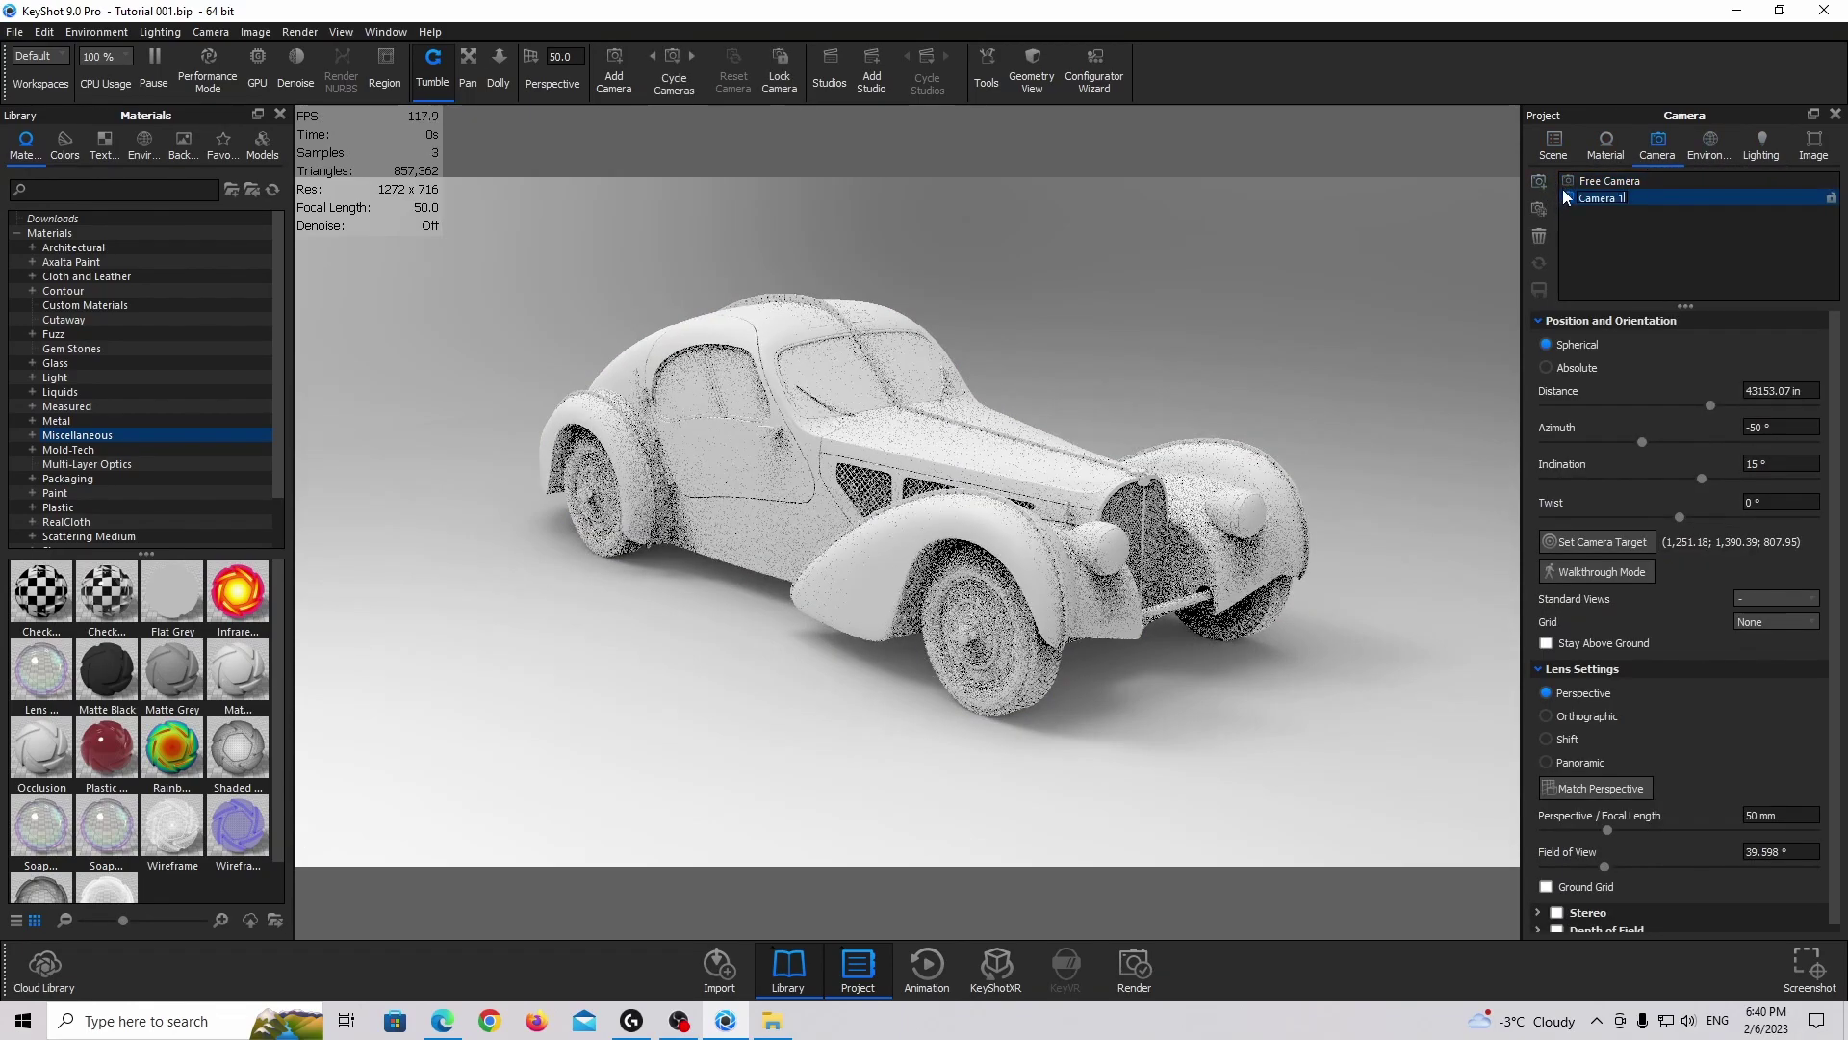
pyautogui.write('Mal')
pyautogui.write('n ')
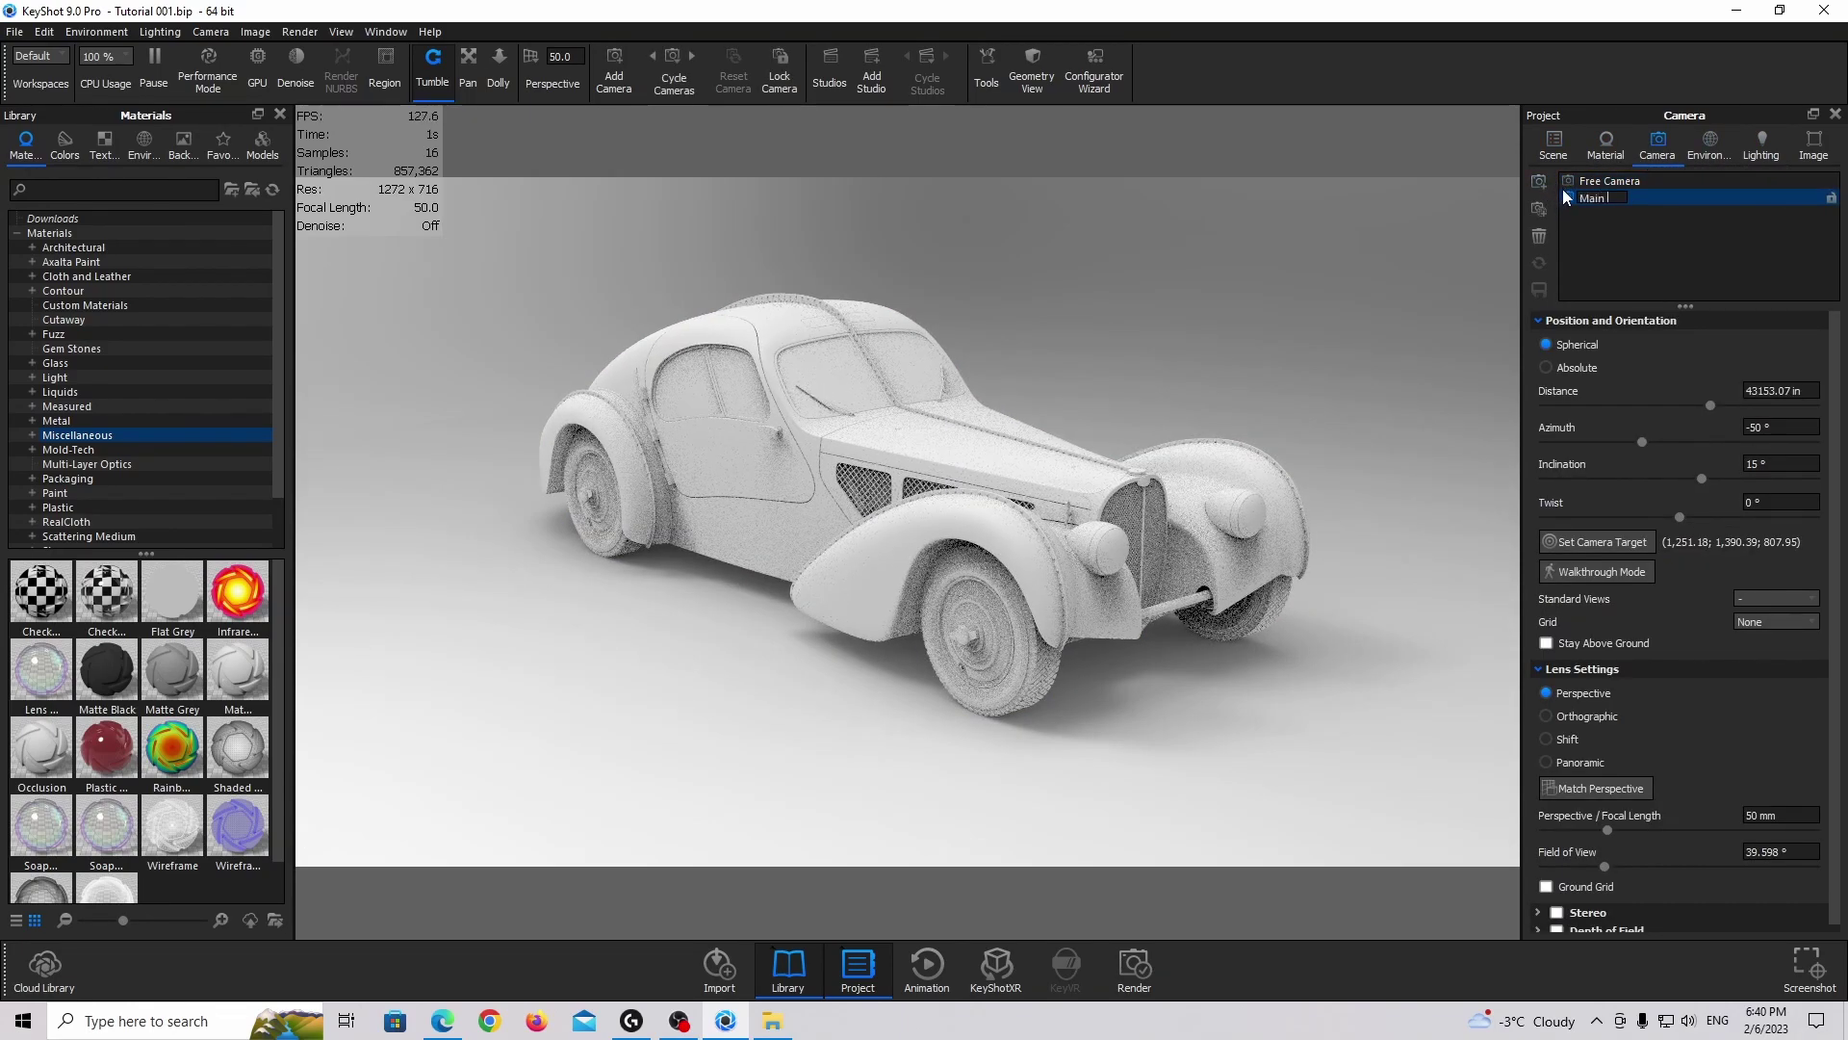
pyautogui.write('Camera')
pyautogui.press('Return')
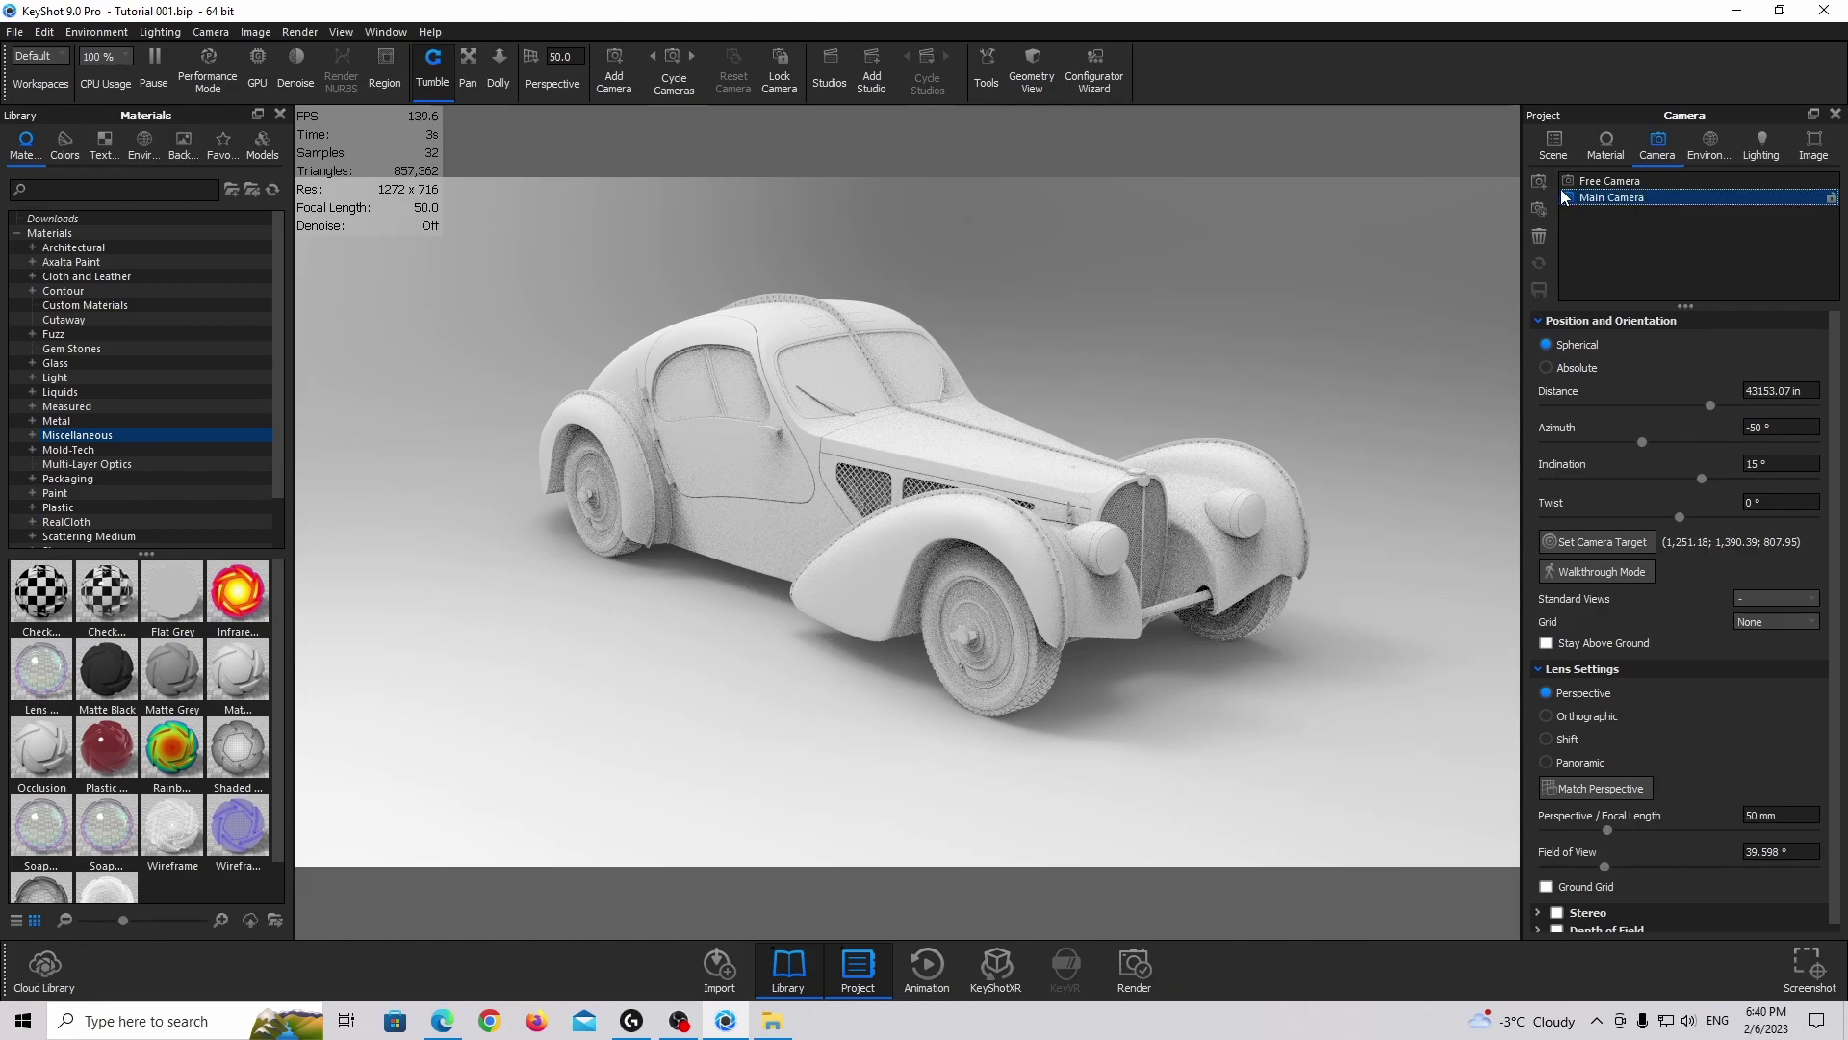
# Orbit the Main Camera to a low front three-quarter view, at about -45° azimuth and -0.8° inclination
pyautogui.moveTo(1064, 527); pyautogui.dragTo(1073, 442)
pyautogui.scroll(3, 1070, 440)
pyautogui.moveTo(1068, 437); pyautogui.dragTo(1062, 456, button='middle')
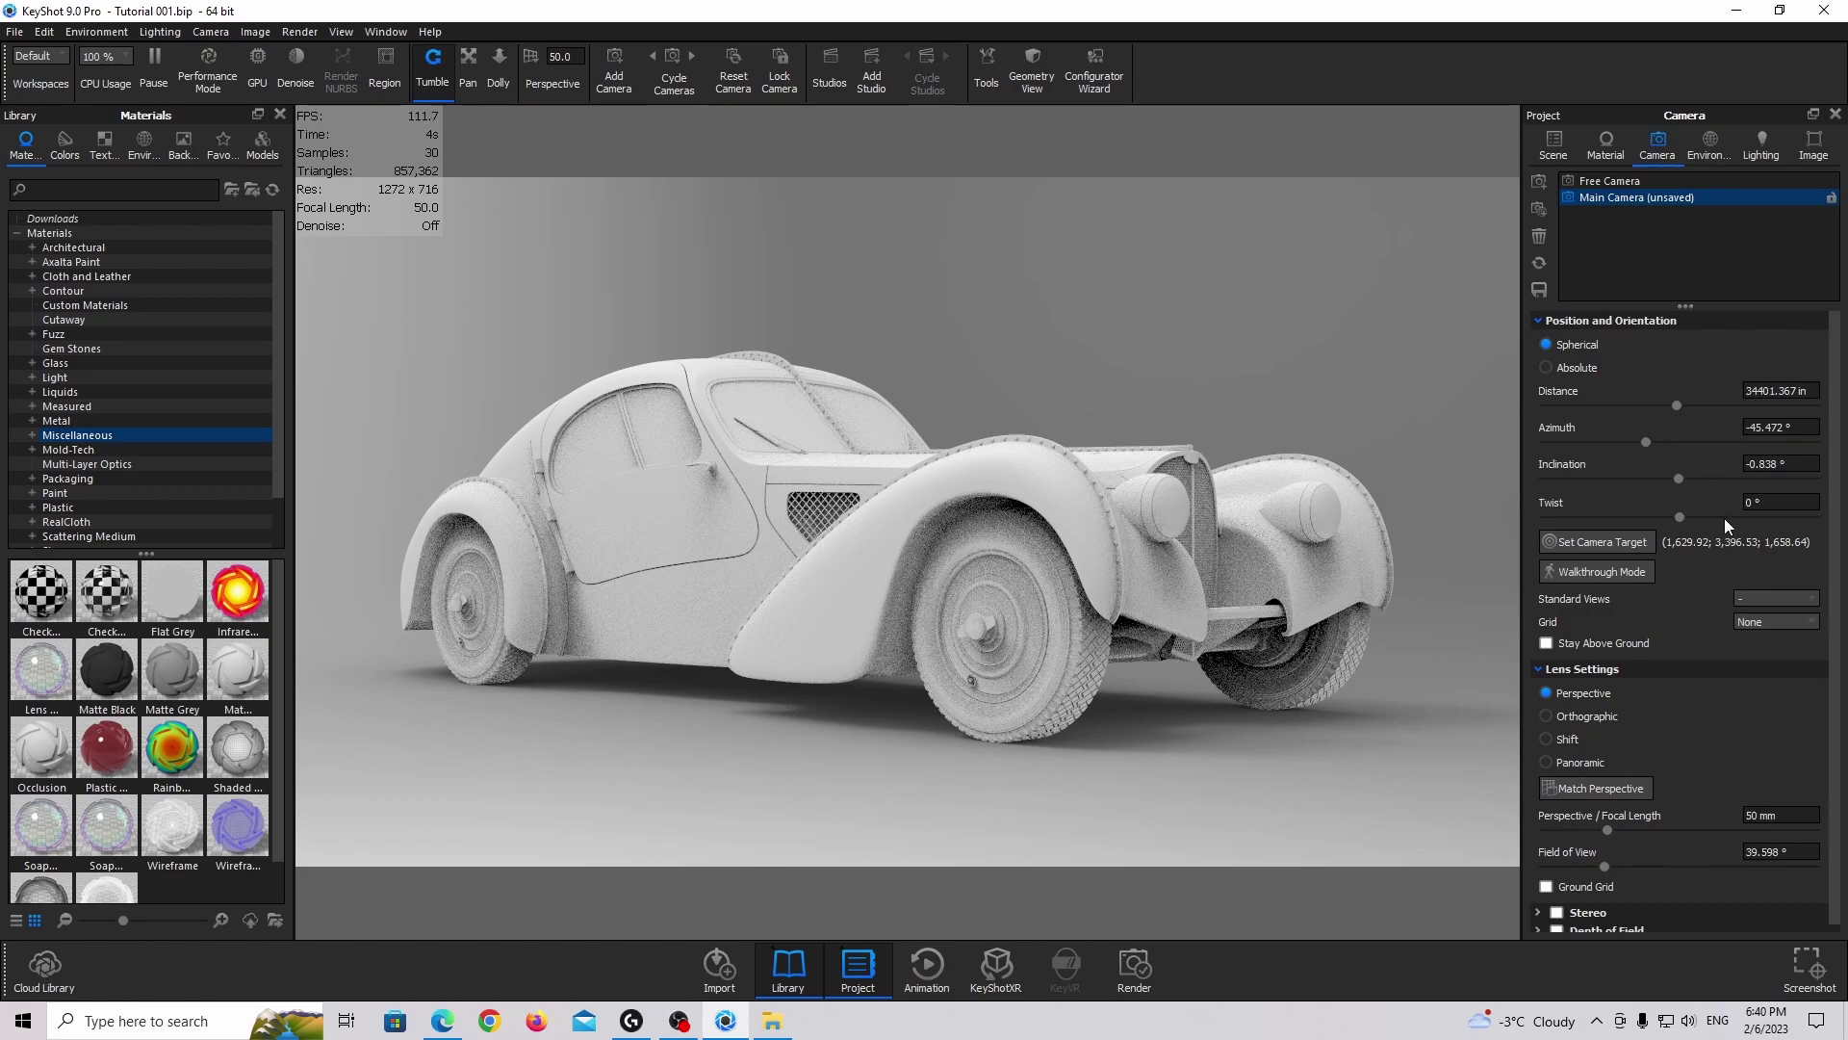
# Show the Quarters composition grid and reframe the car with the camera distance at about 34401 in
pyautogui.click(1769, 626)
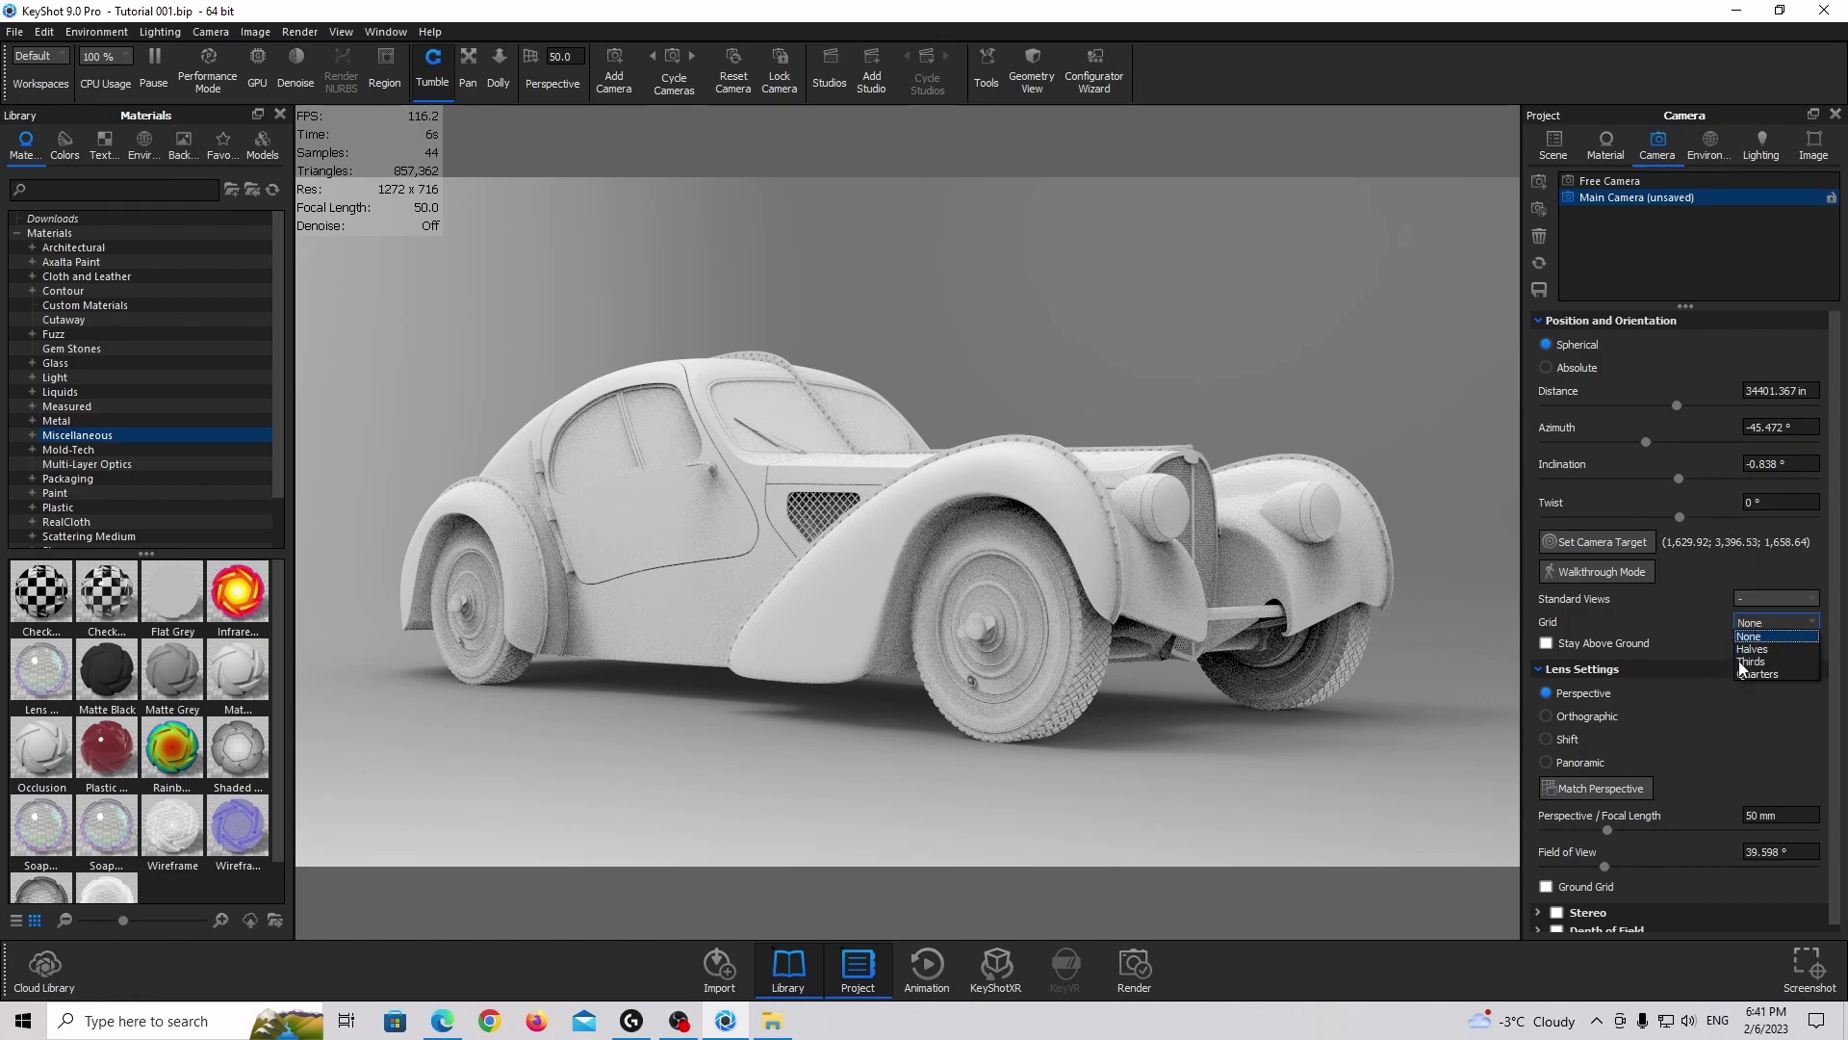
pyautogui.click(1756, 675)
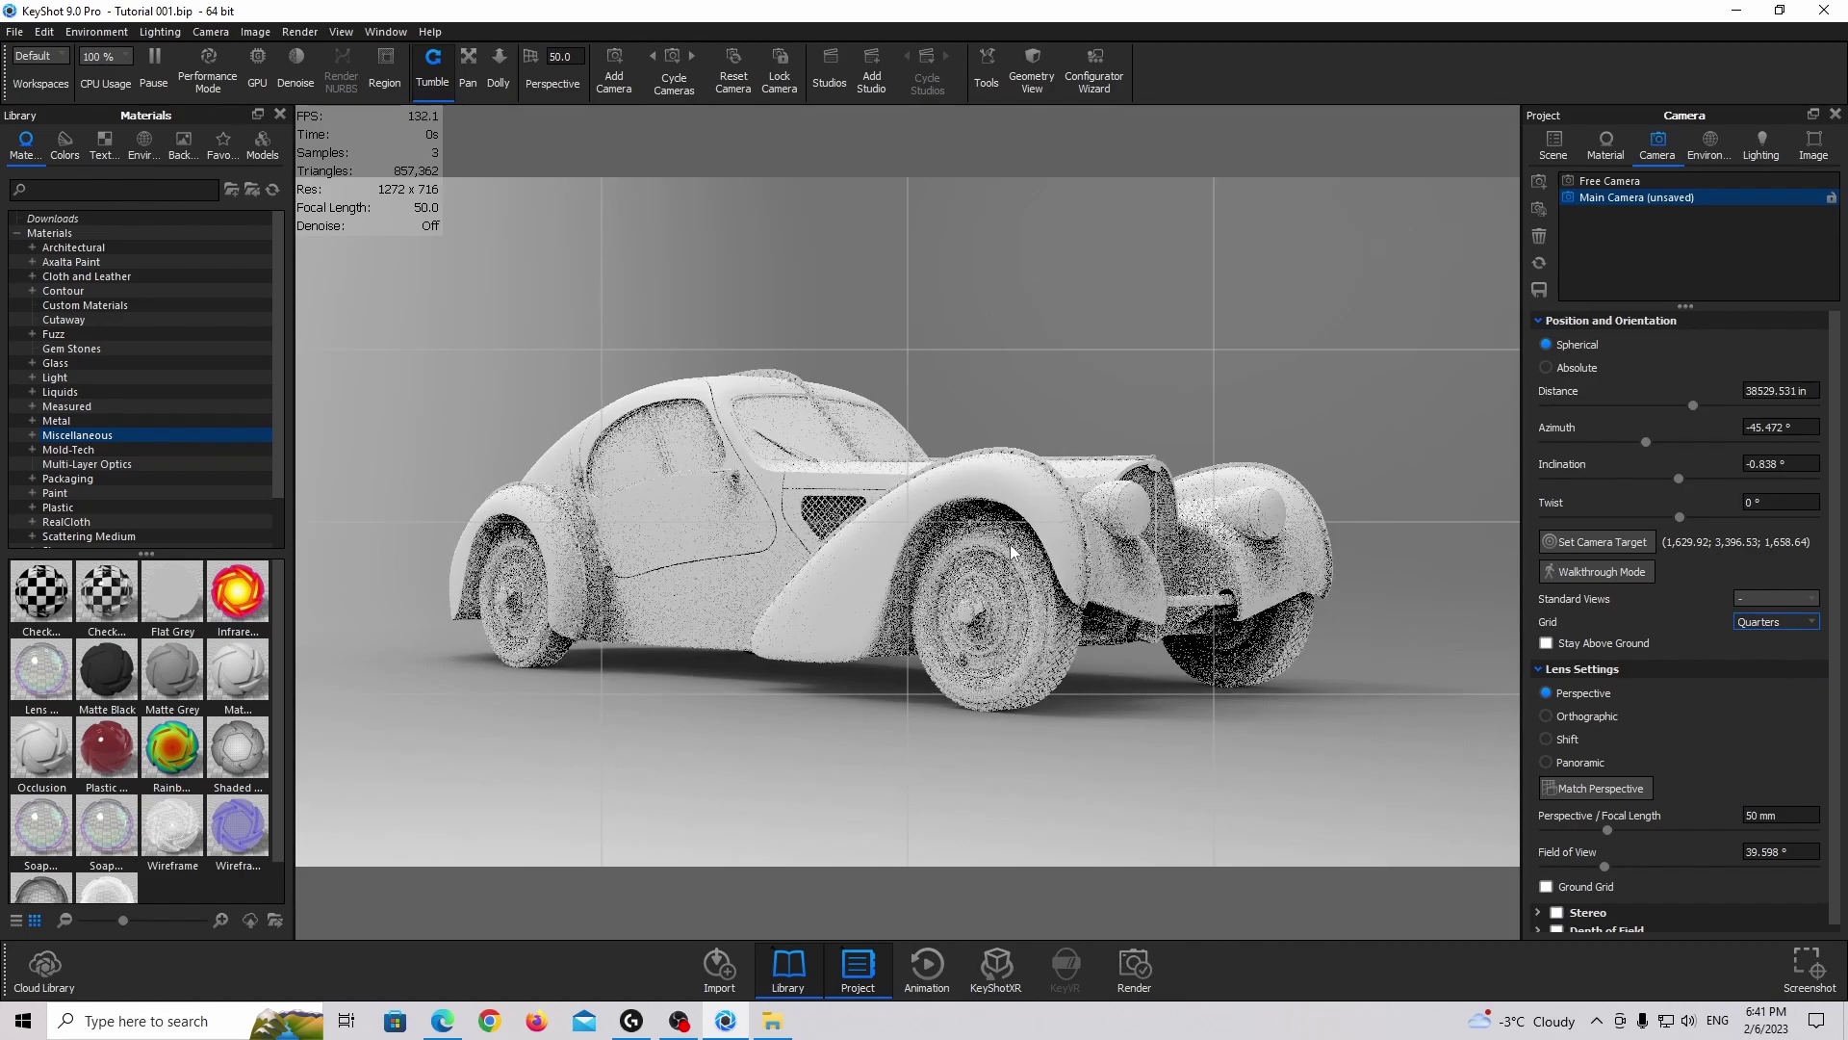
pyautogui.scroll(-5, 1186, 513)
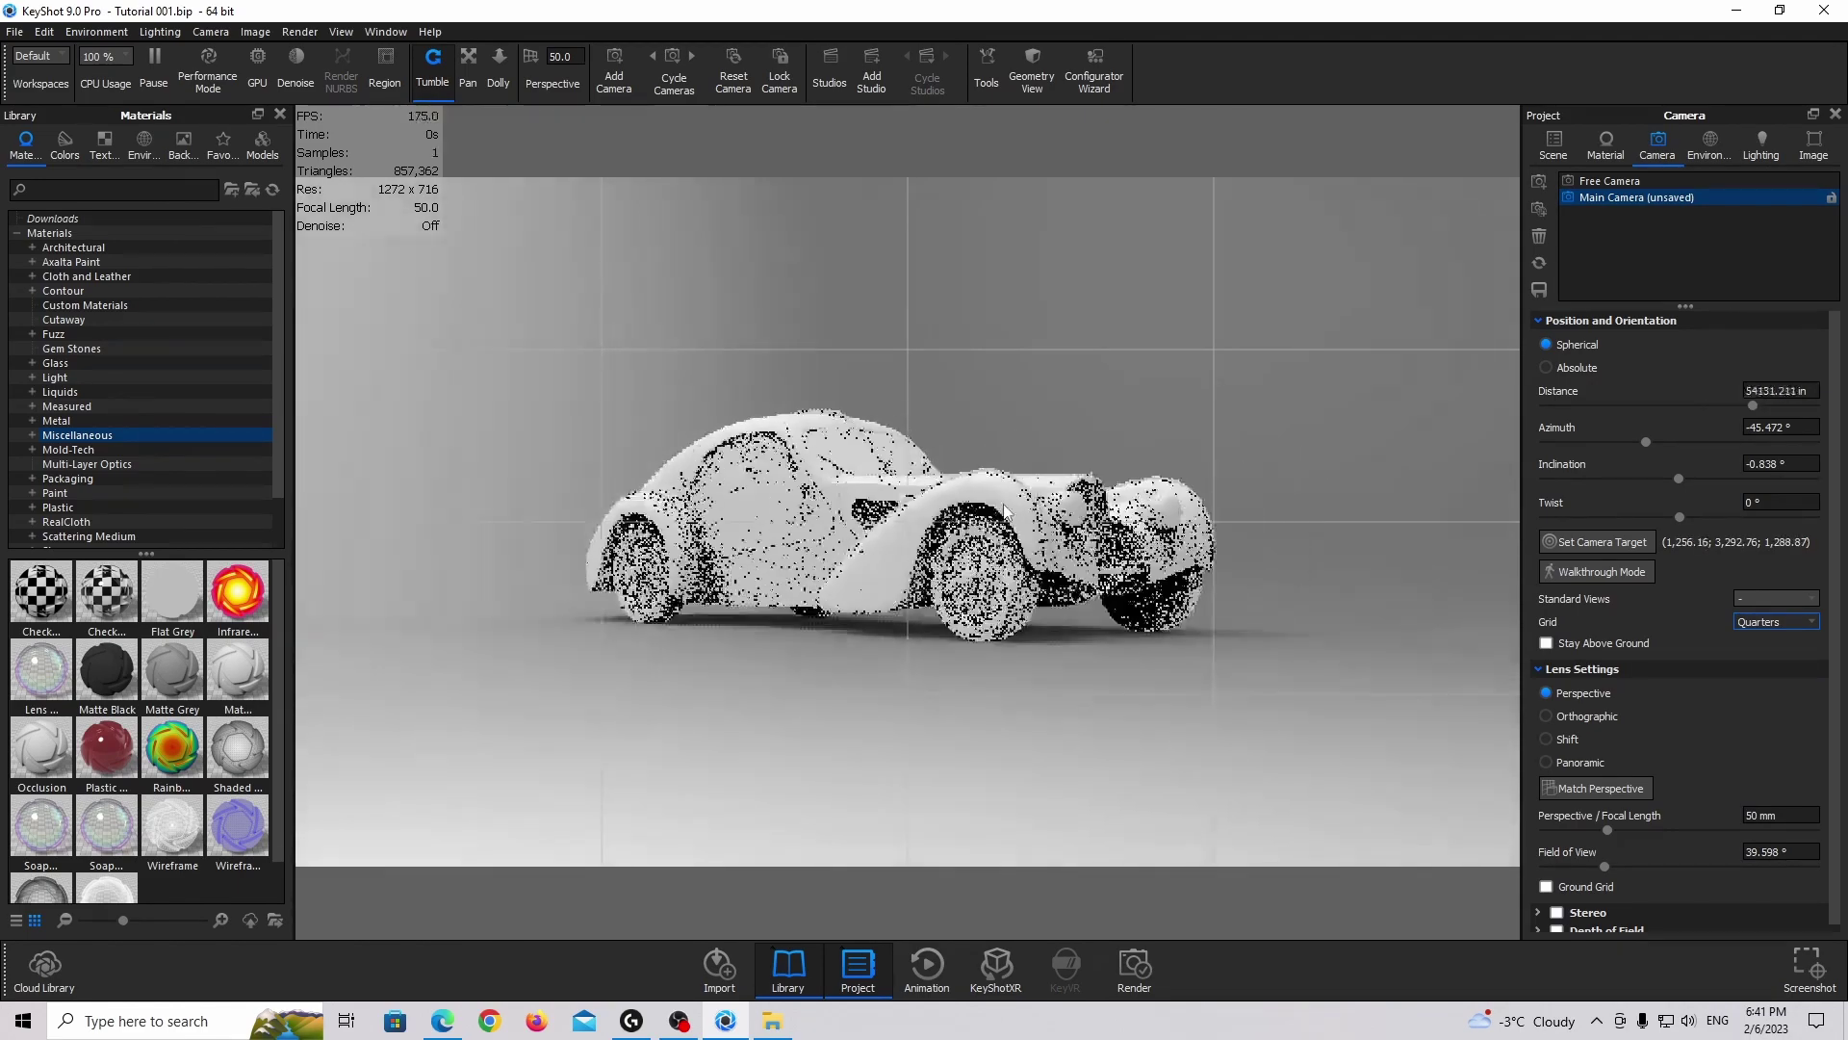
pyautogui.scroll(1, 1010, 511)
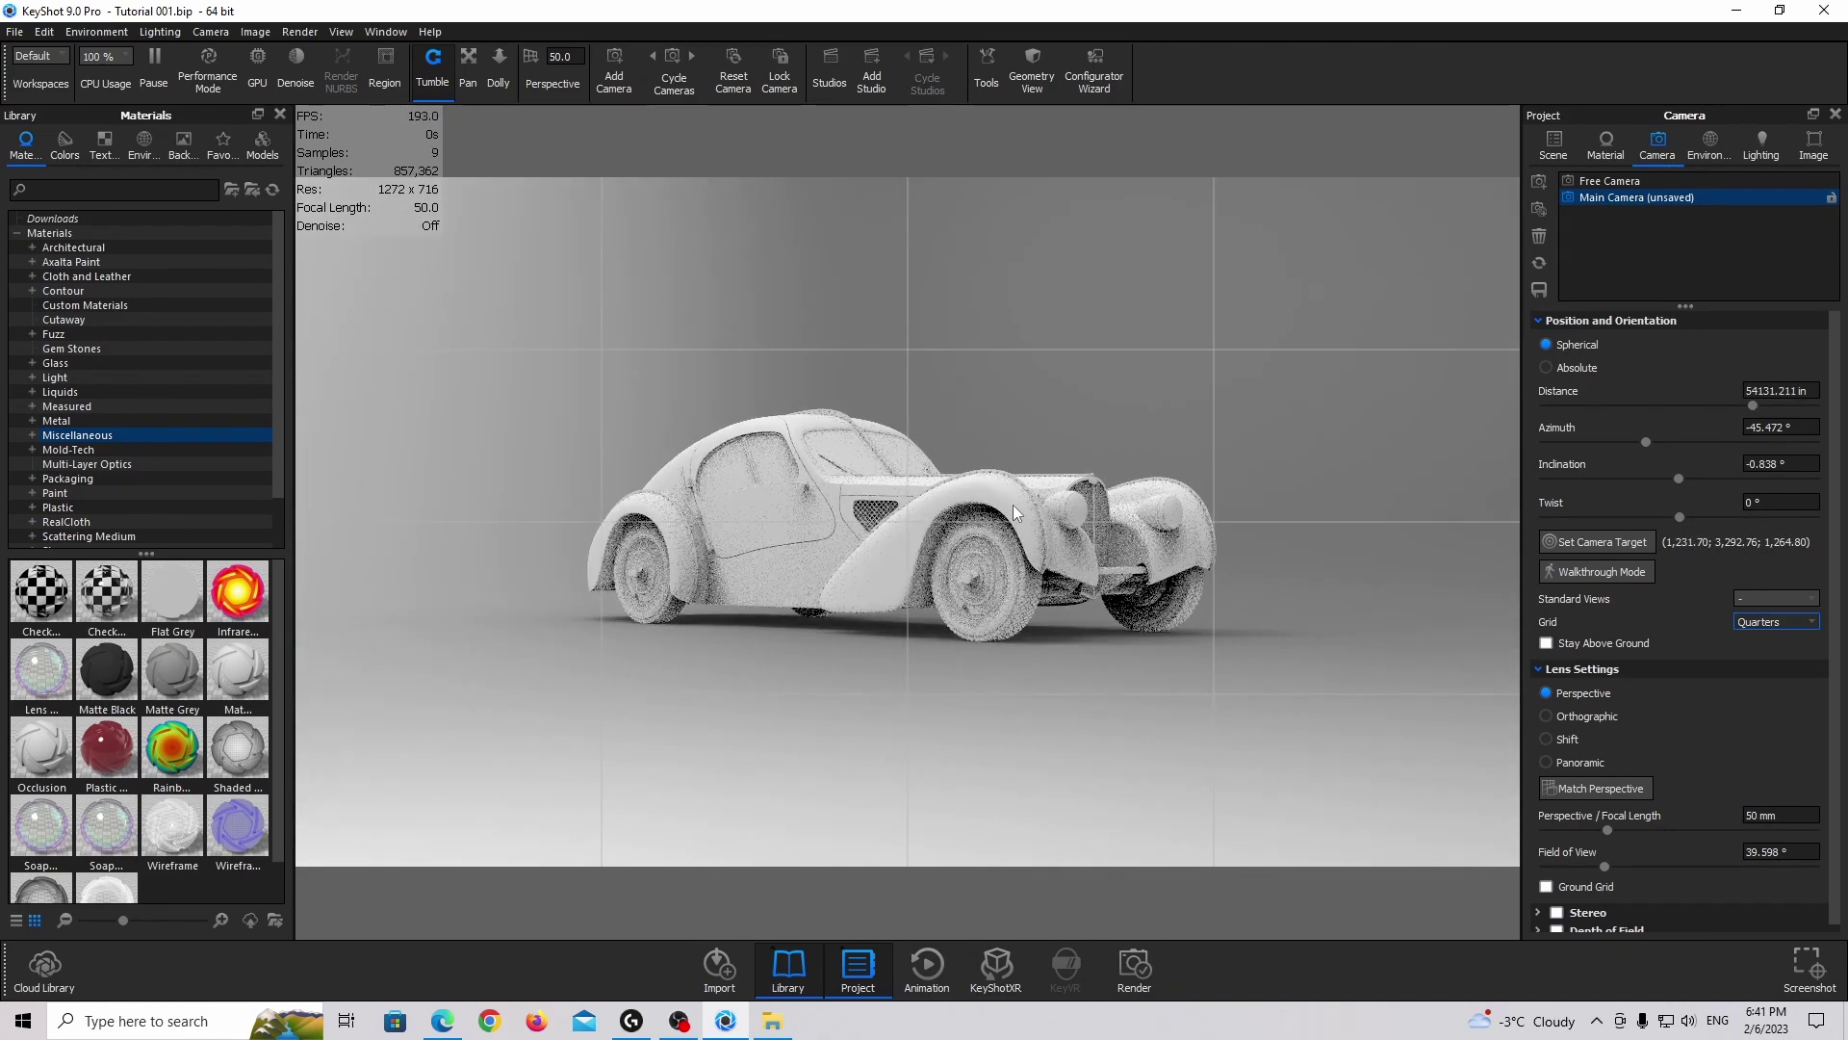
pyautogui.scroll(4, 1020, 512)
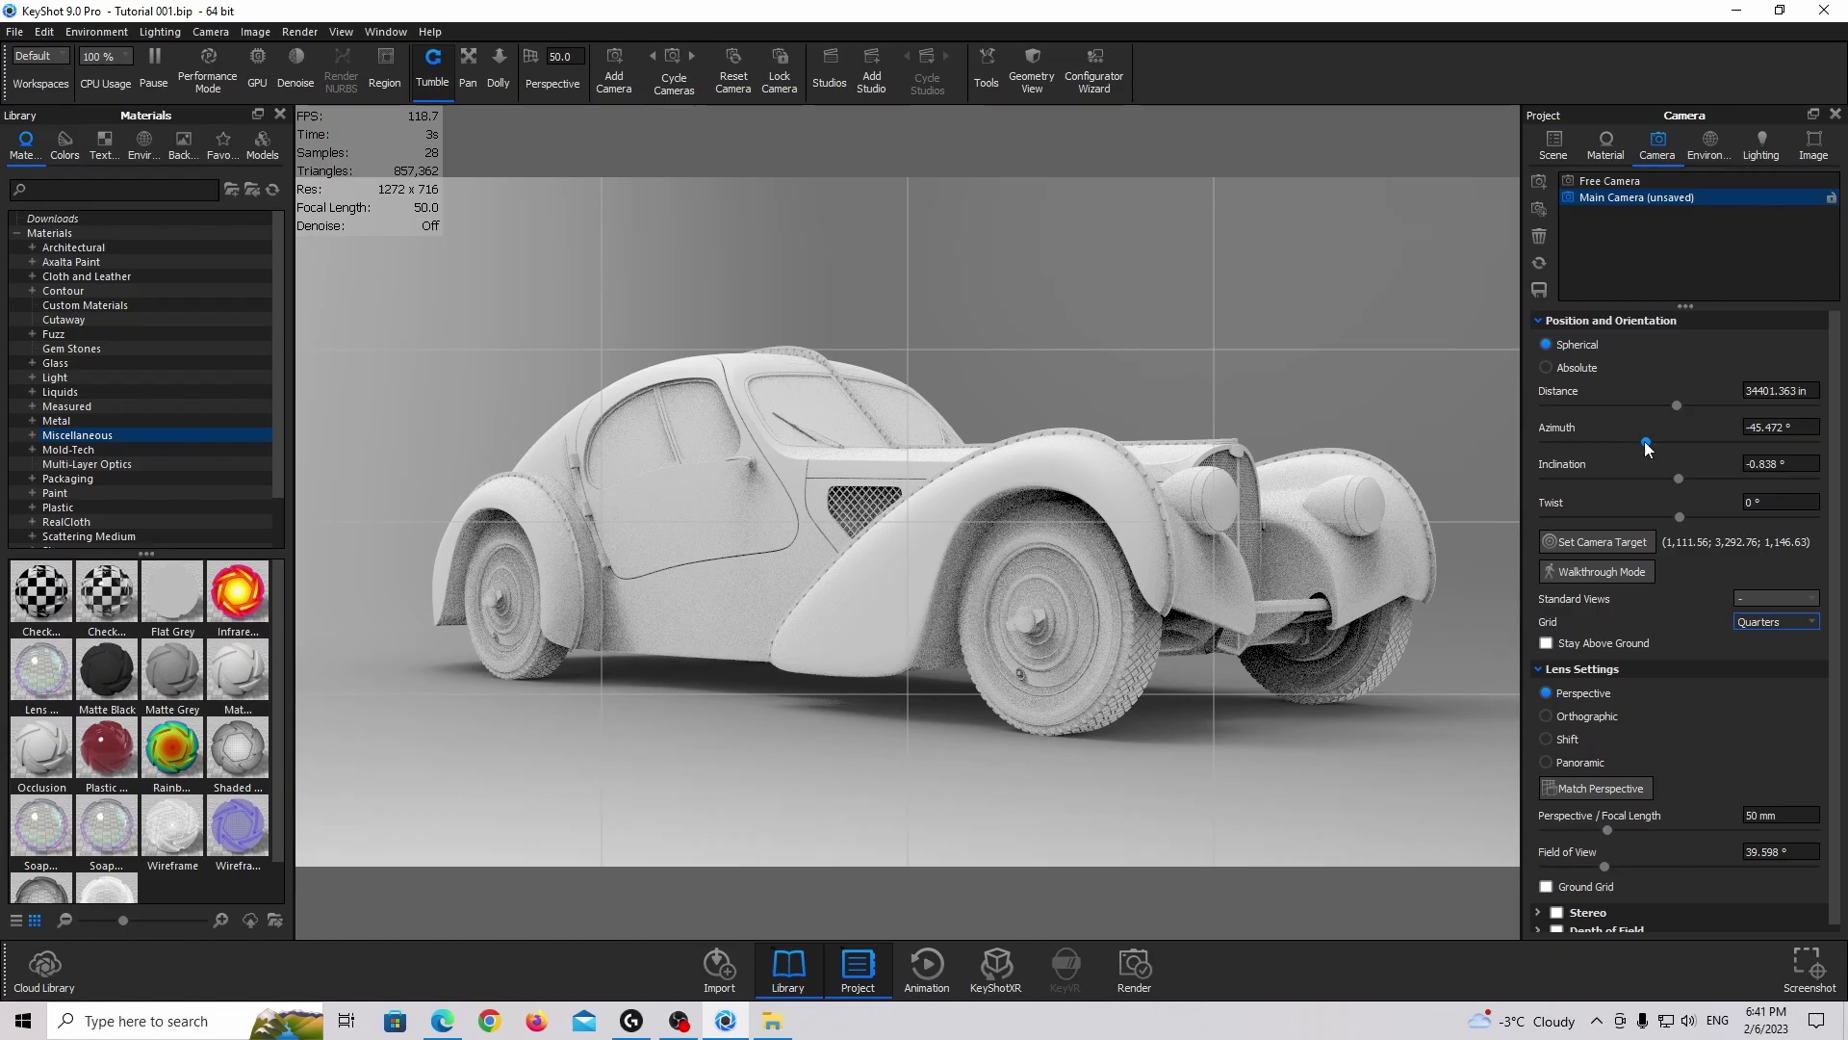
# Set the Main Camera's azimuth to about -40.32° and its twist to -0.5°
pyautogui.moveTo(1644, 441); pyautogui.dragTo(1649, 443)
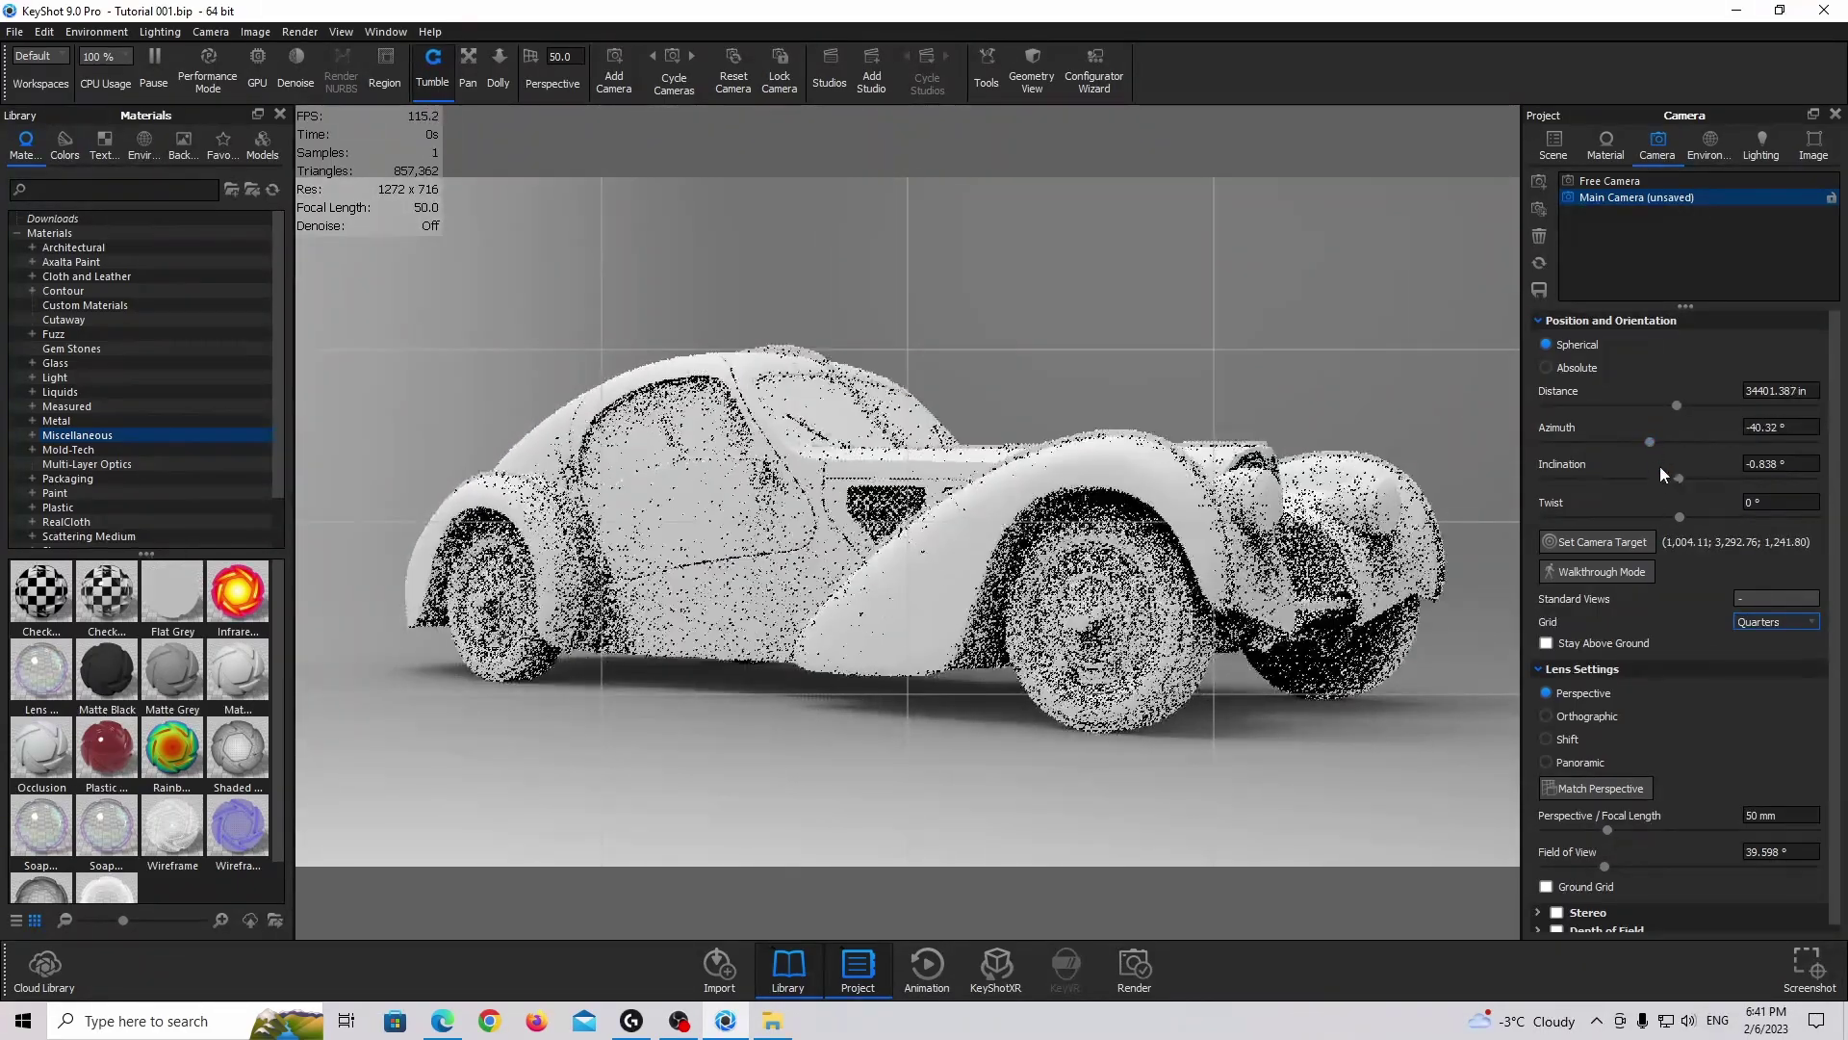
pyautogui.click(1770, 502)
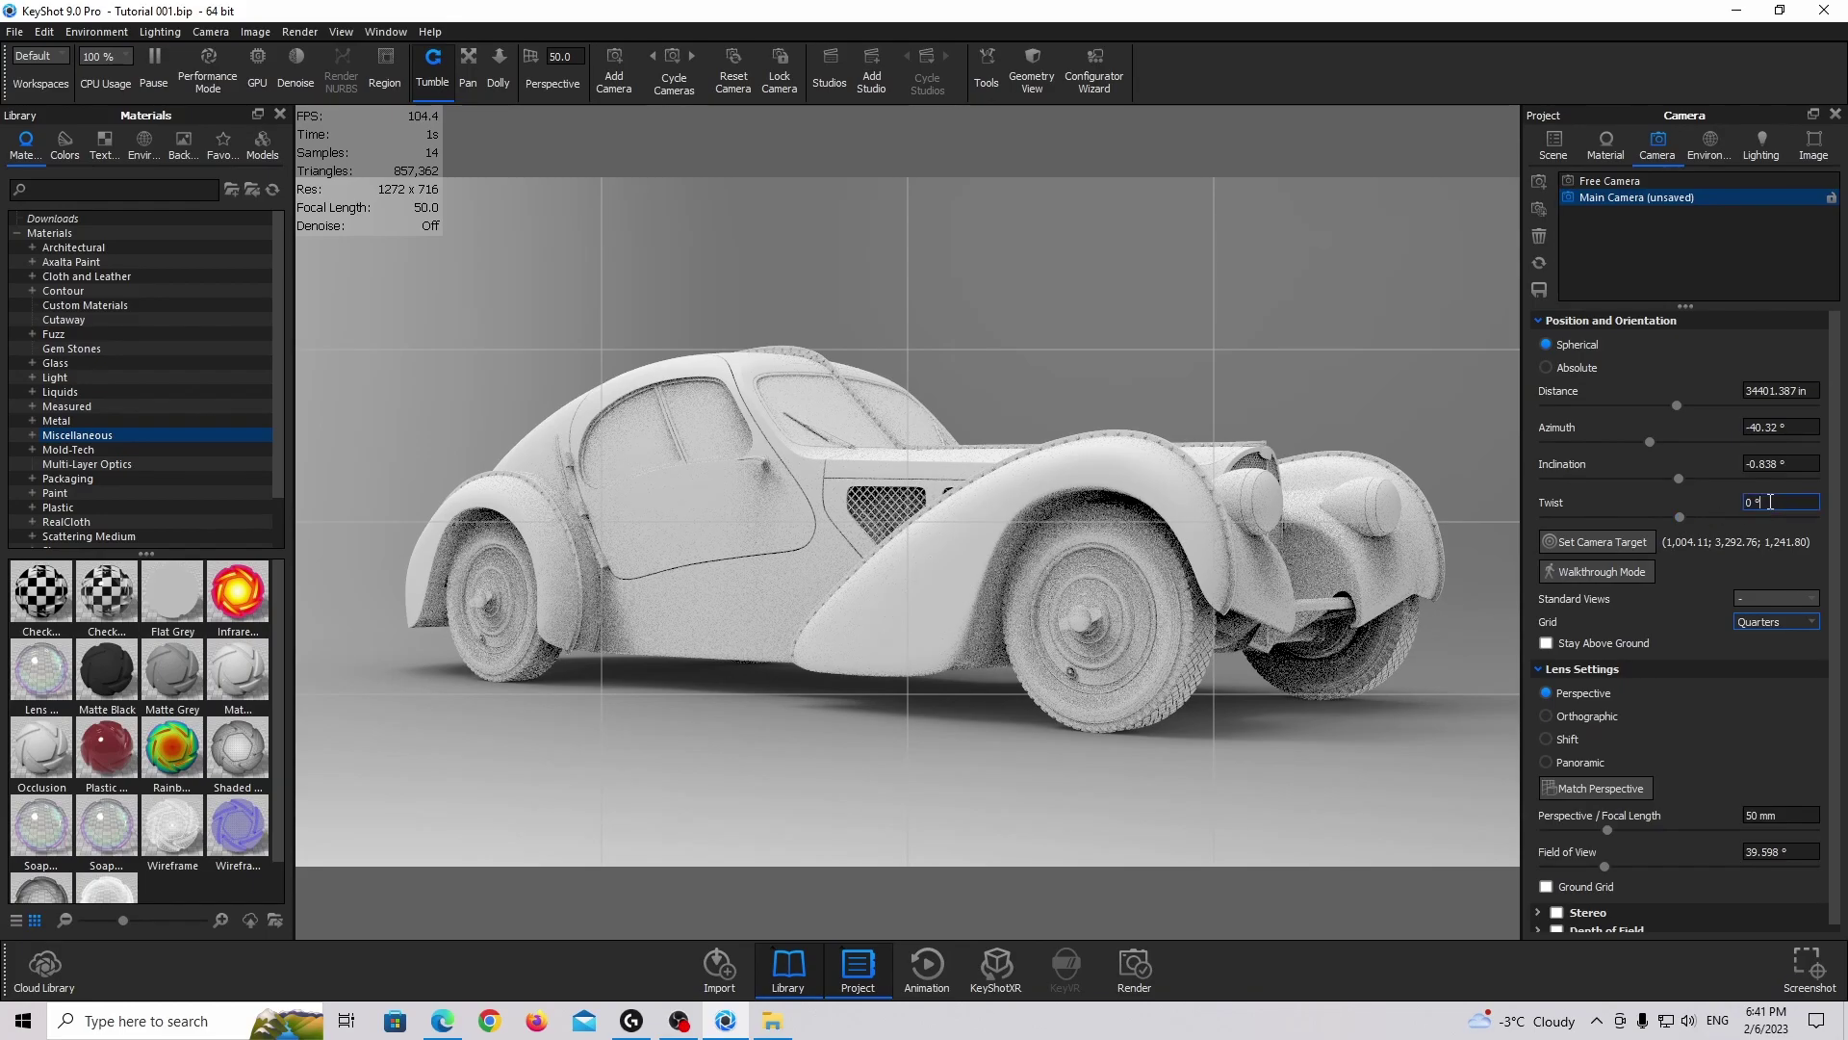
pyautogui.moveTo(1681, 517); pyautogui.dragTo(1567, 503)
pyautogui.write('0.5')
pyautogui.press('Return')
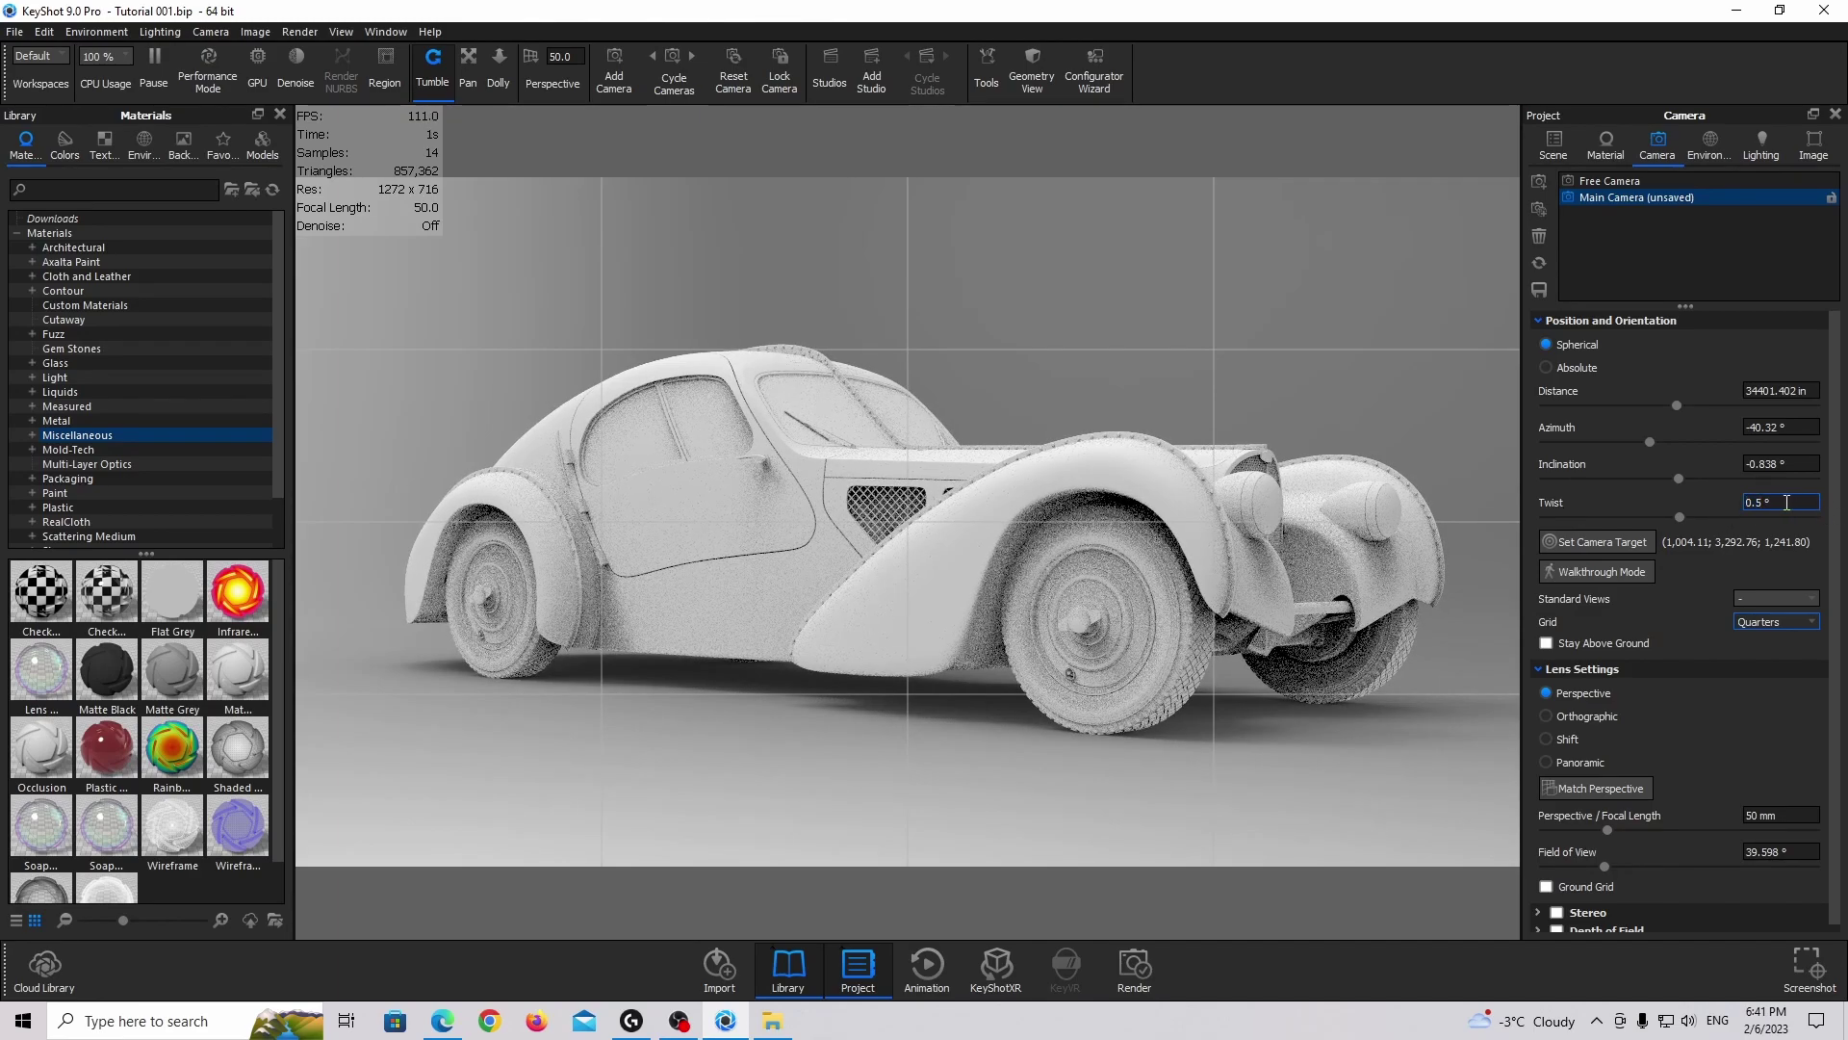
pyautogui.write('-')
pyautogui.press('Return')
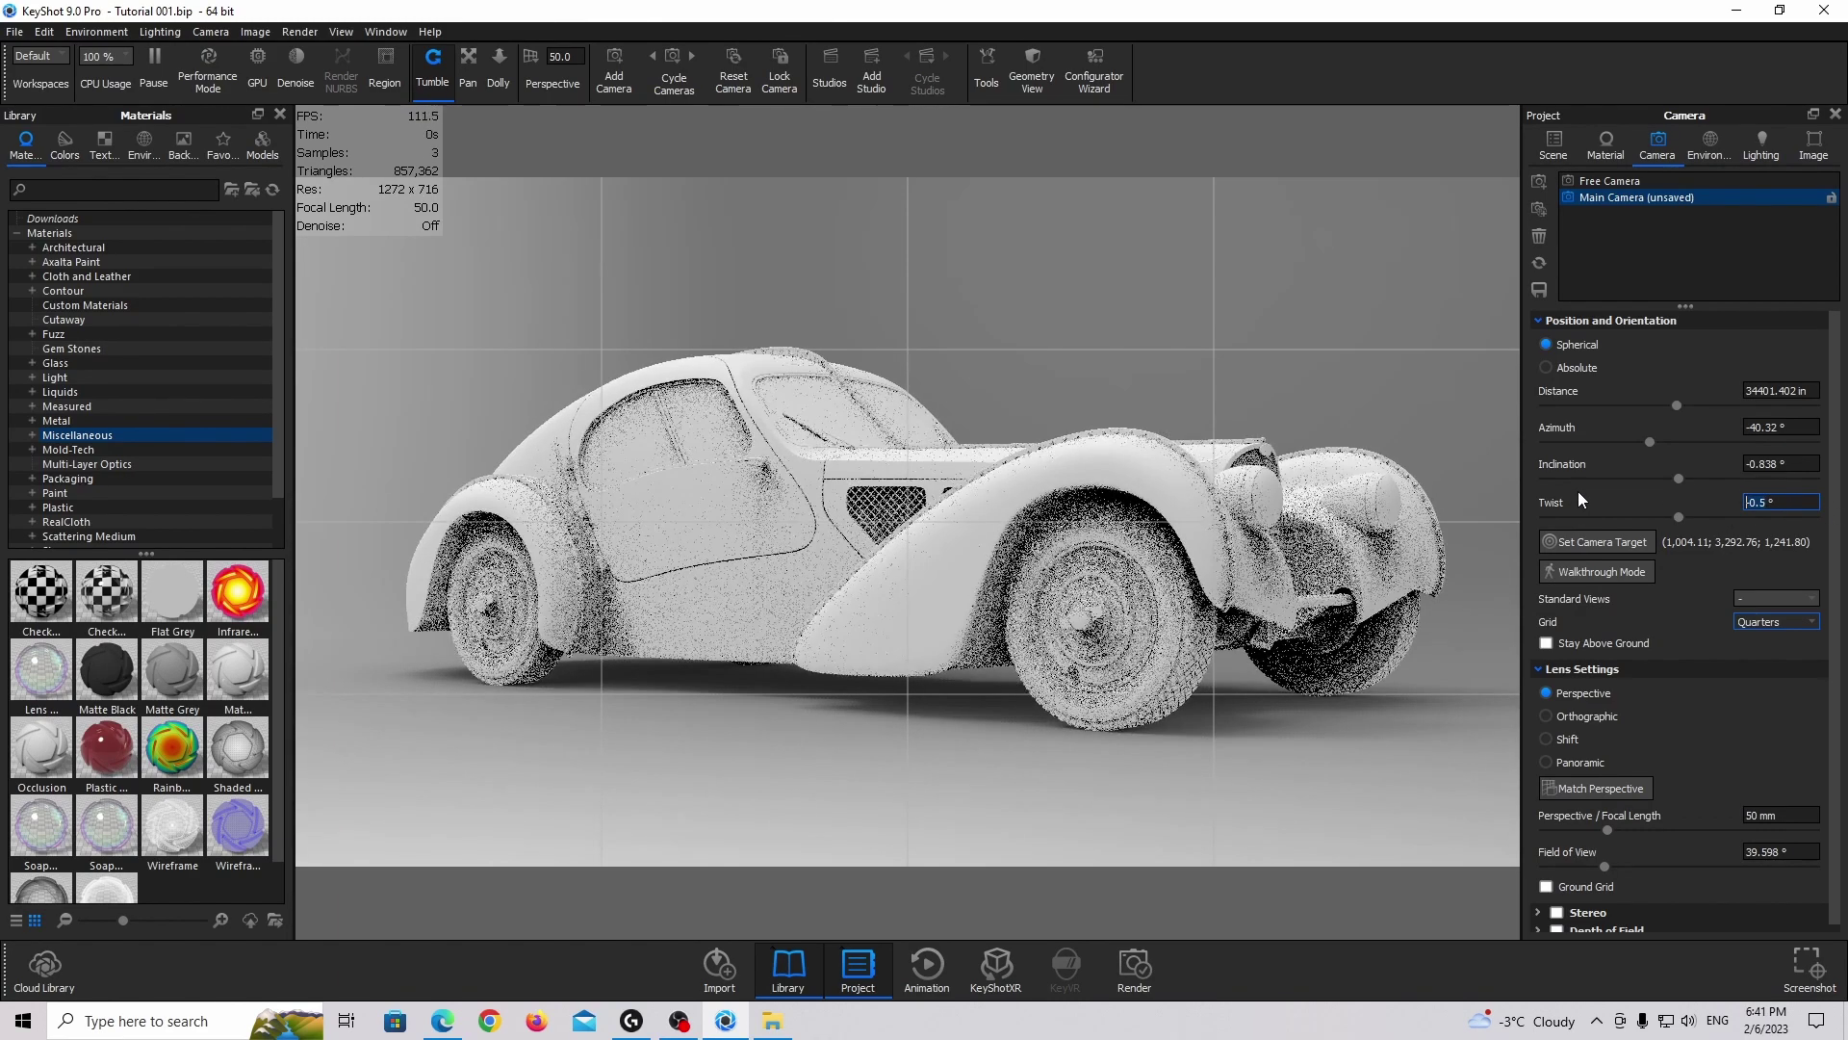
# Set the Main Camera's inclination to about -1.26° and its distance to 35000 in
pyautogui.moveTo(1679, 478); pyautogui.dragTo(1685, 467)
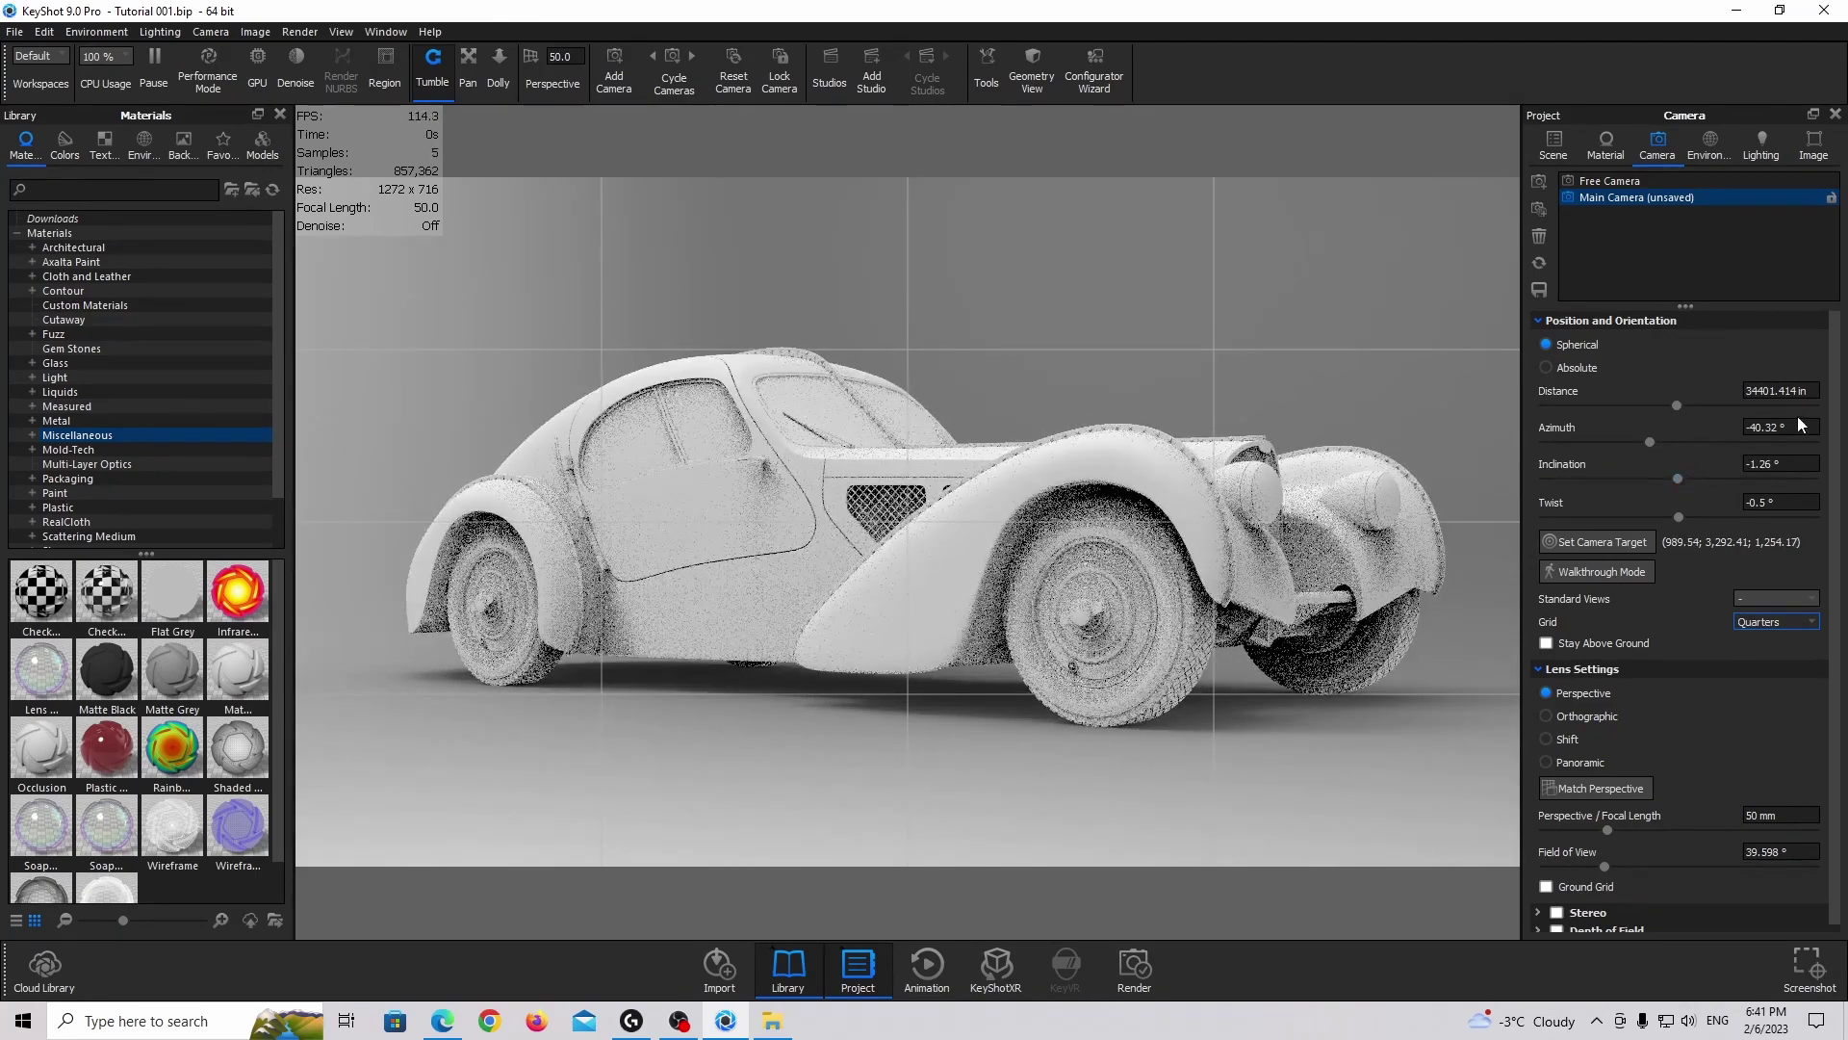
pyautogui.click(1760, 391)
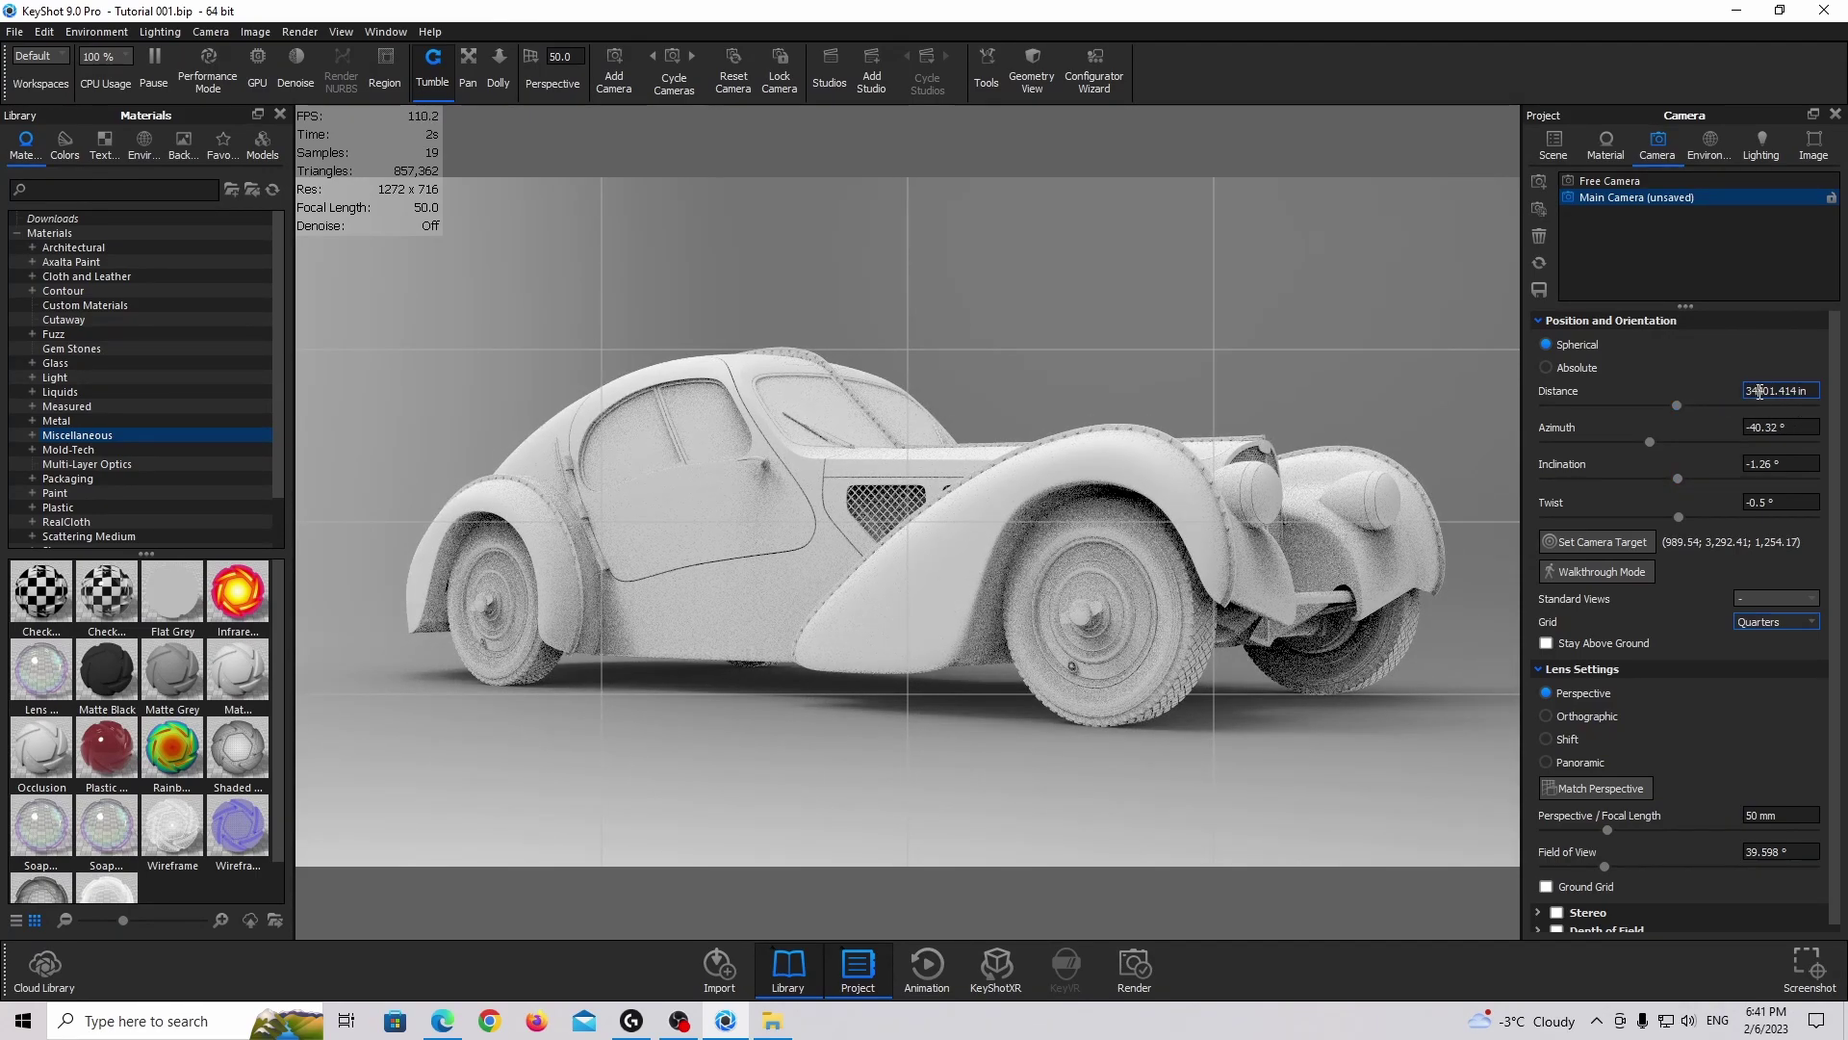
pyautogui.write('35000')
pyautogui.press('Return')
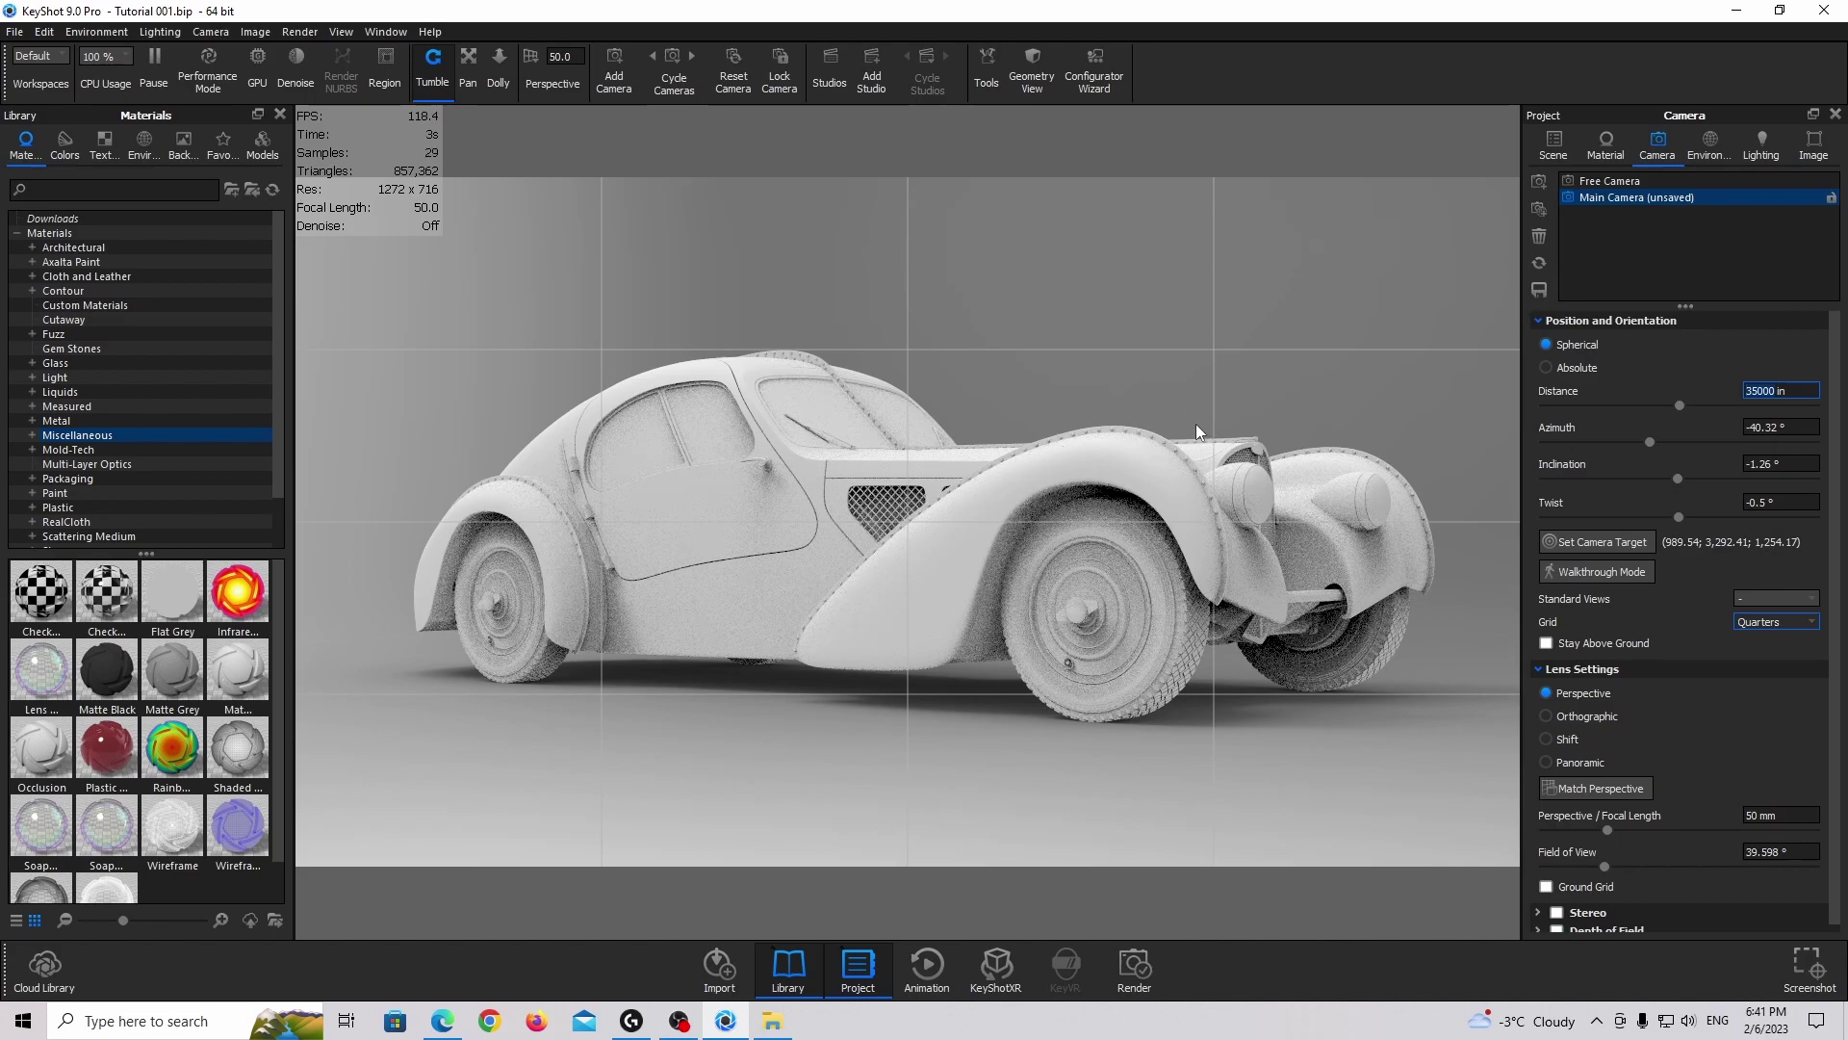
# Shift the car slightly higher in the frame, save the Main Camera with this view and lock it
pyautogui.moveTo(1195, 423); pyautogui.dragTo(1194, 404, button='middle')
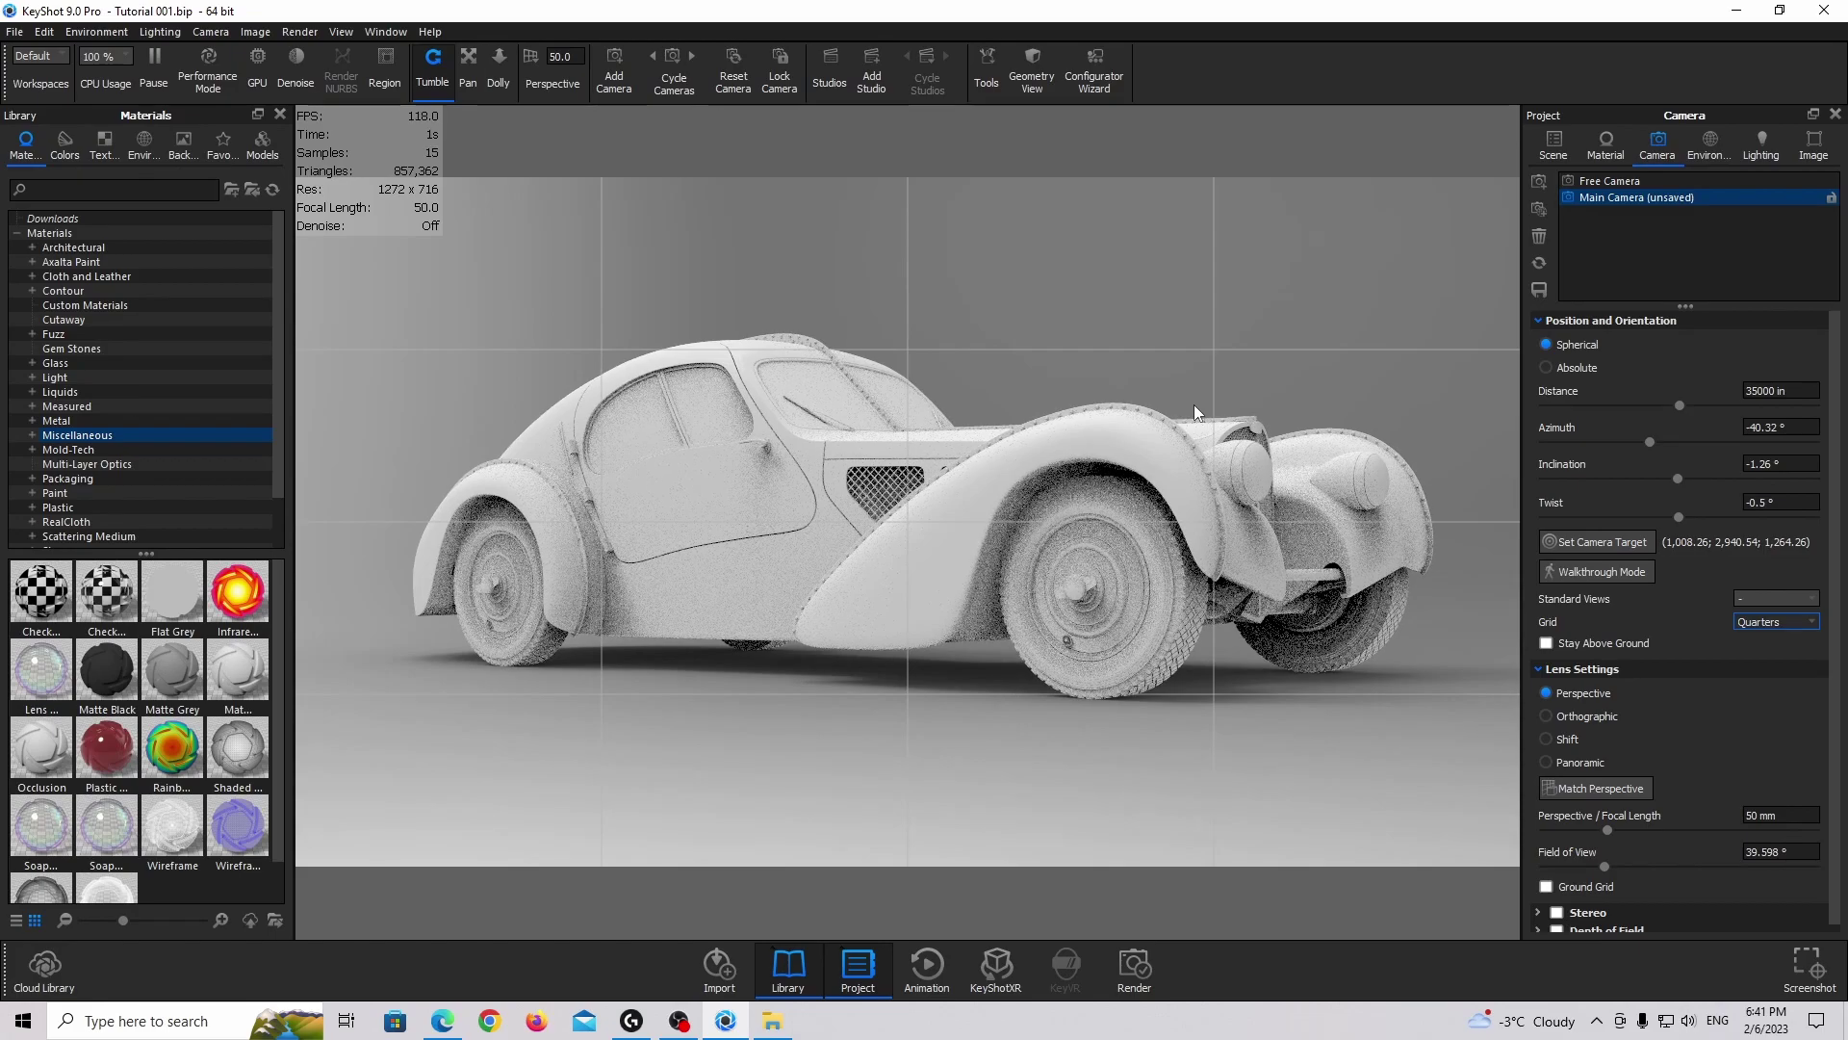
pyautogui.click(1539, 289)
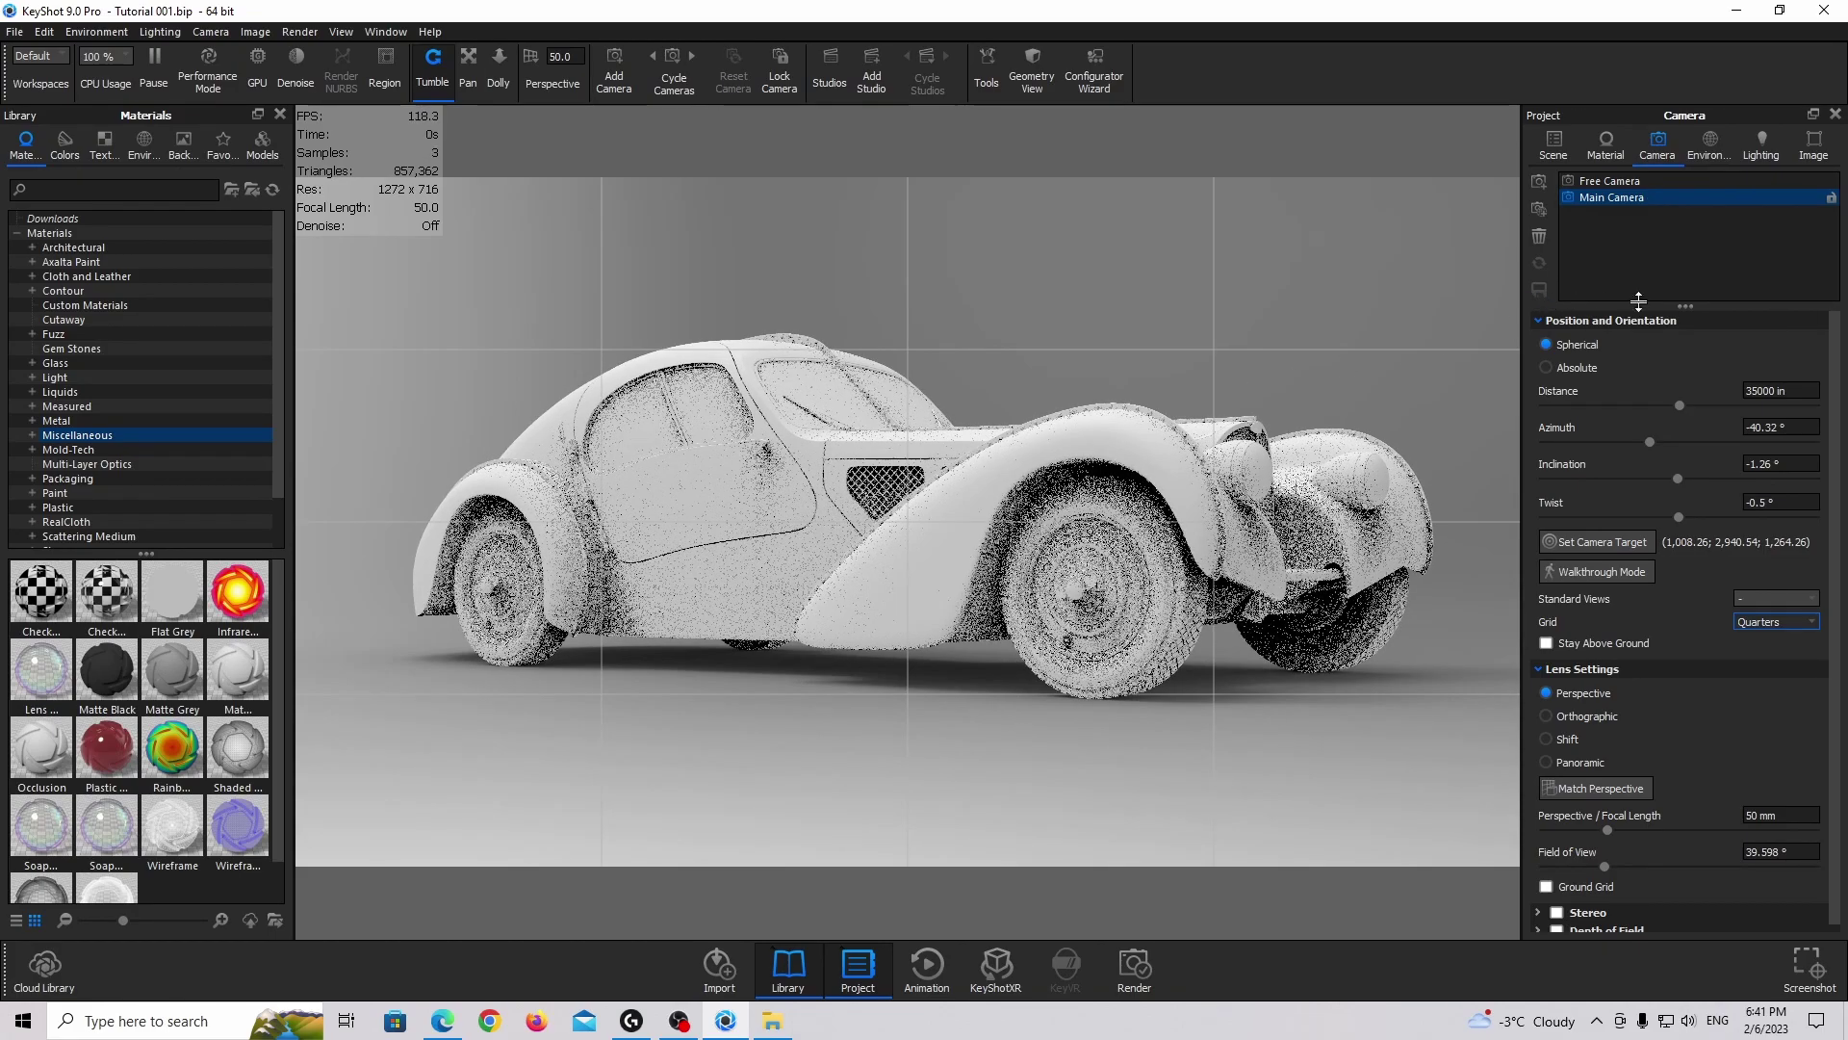
pyautogui.click(1831, 198)
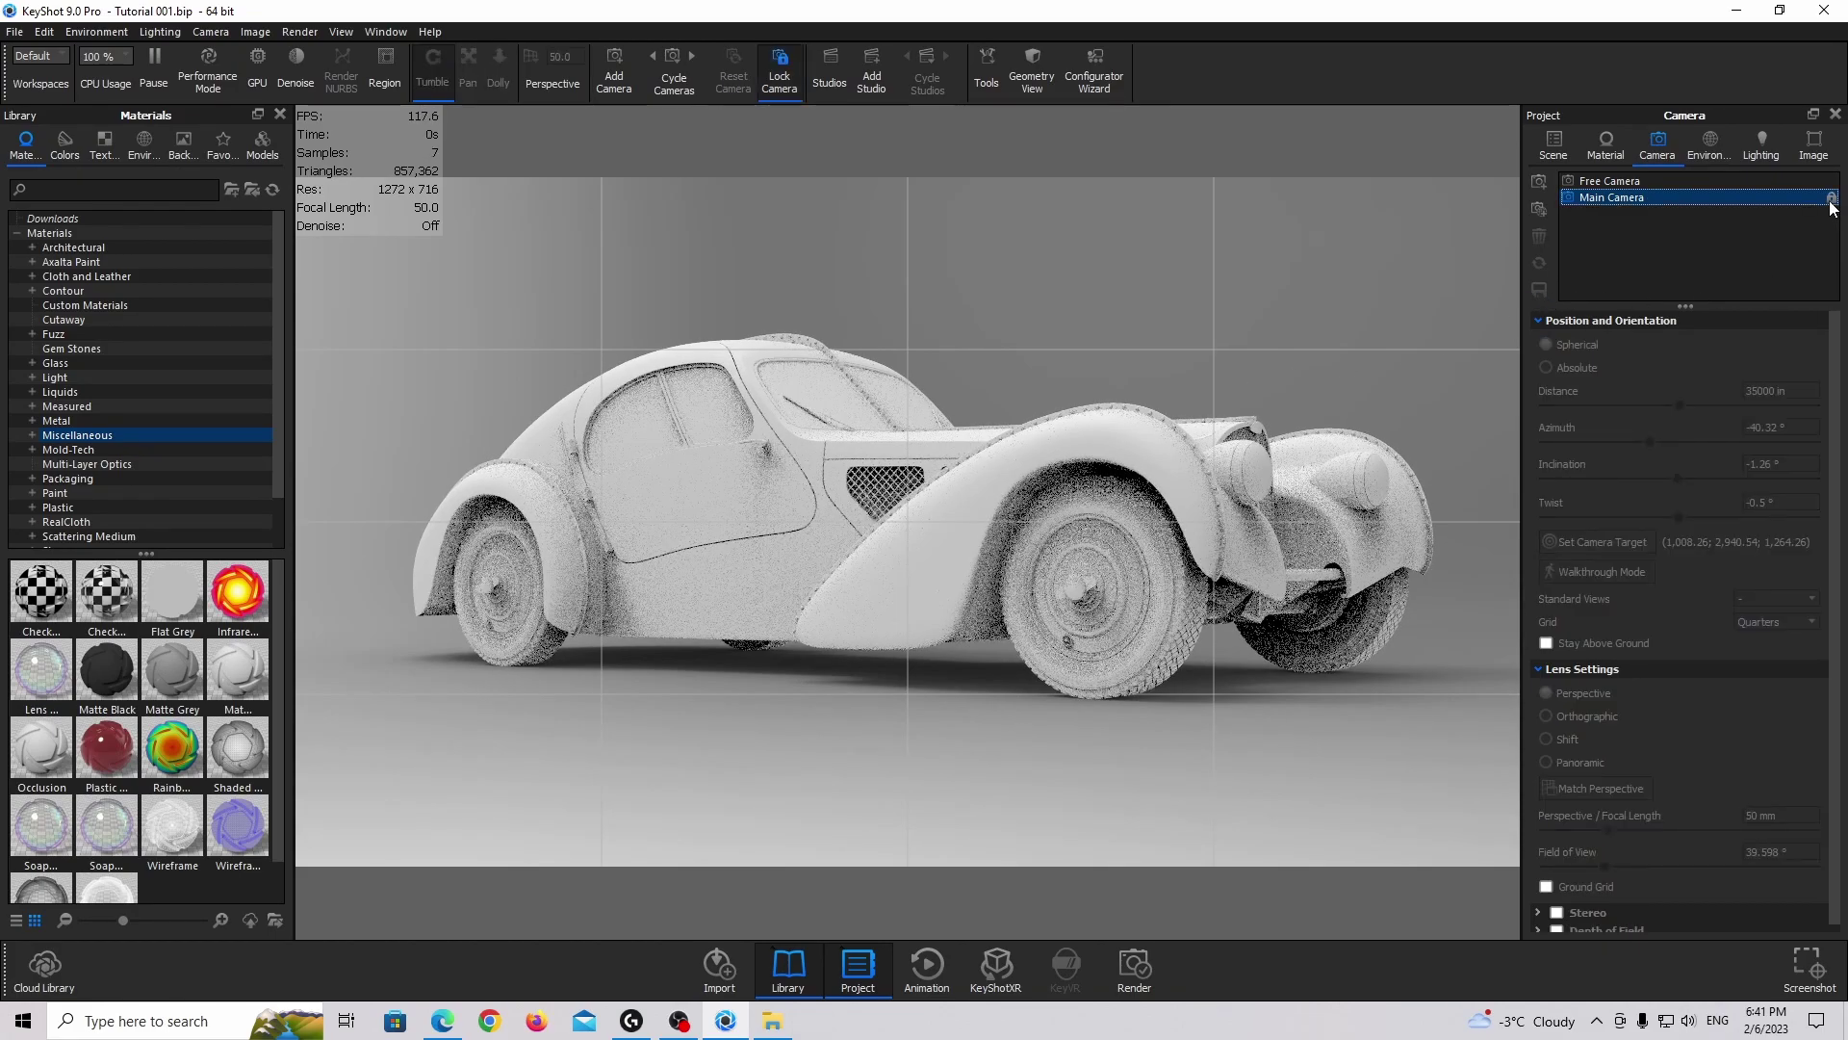
# Turn off the composition grid while in the Free Camera, try orbiting around the car, and return to the Main Camera
pyautogui.click(1749, 181)
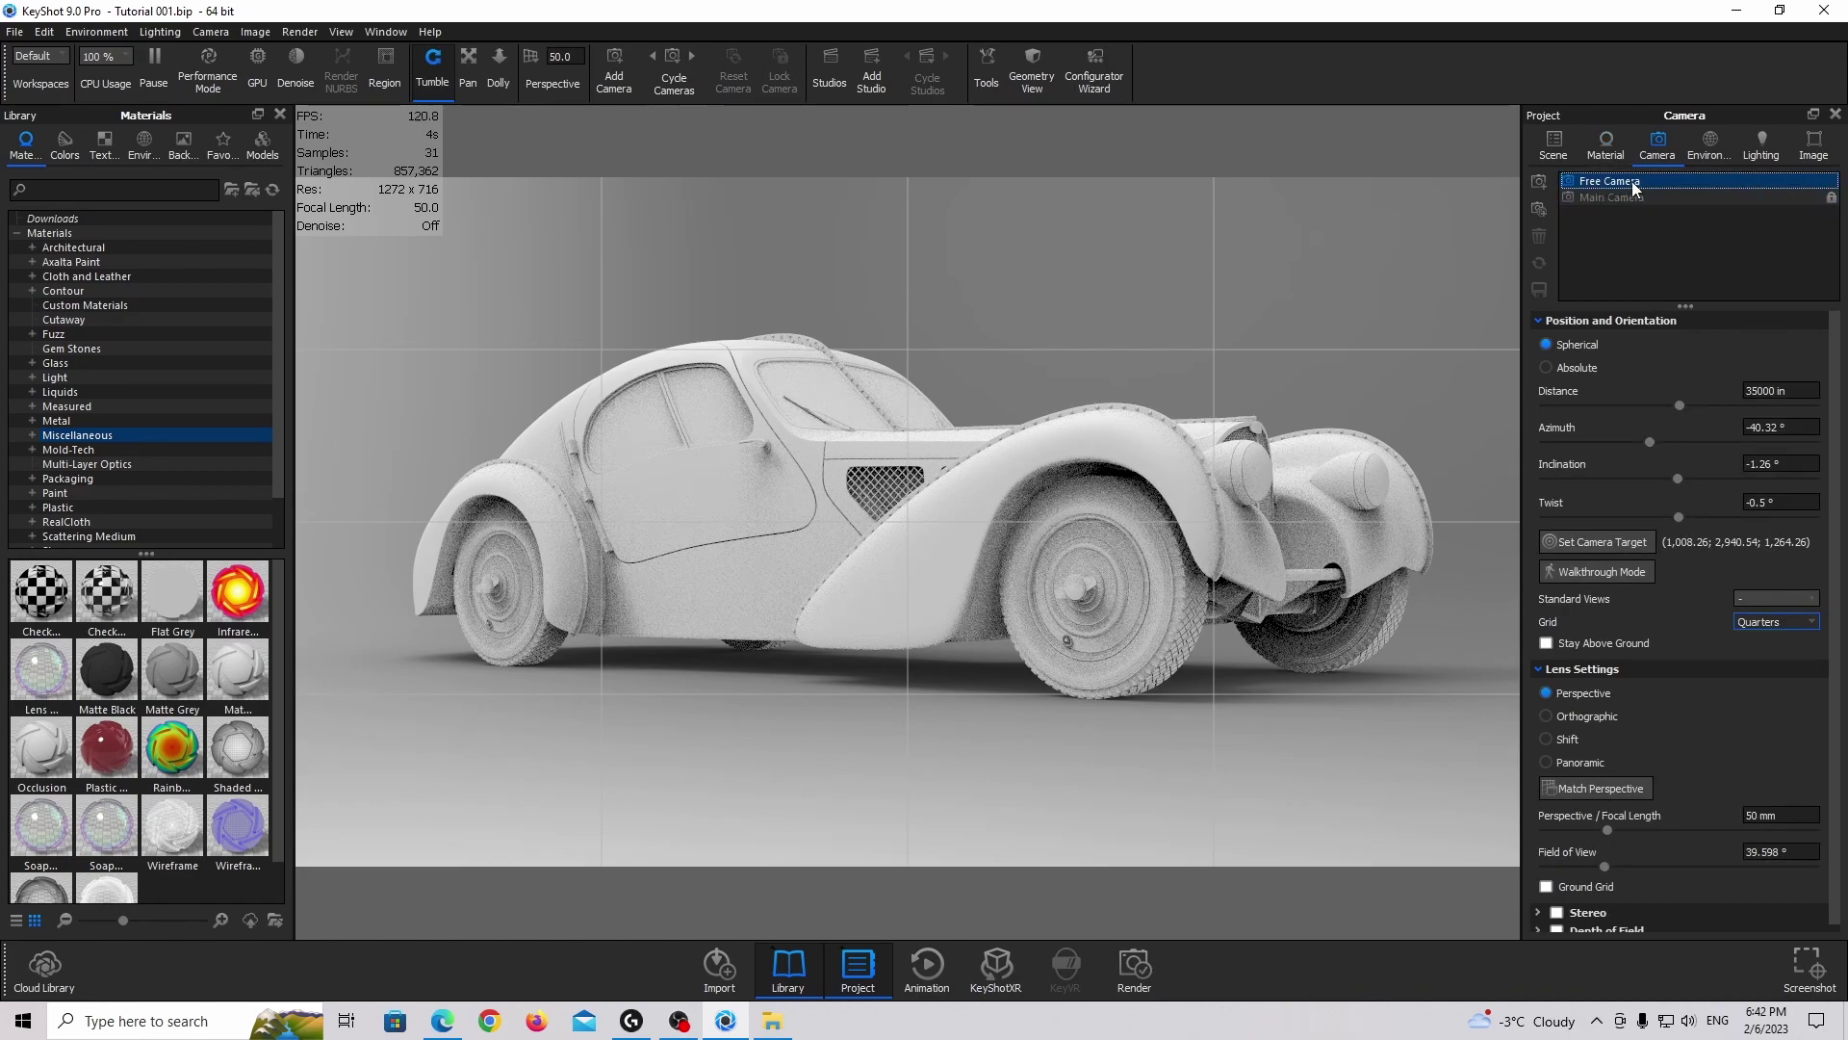
pyautogui.click(1756, 622)
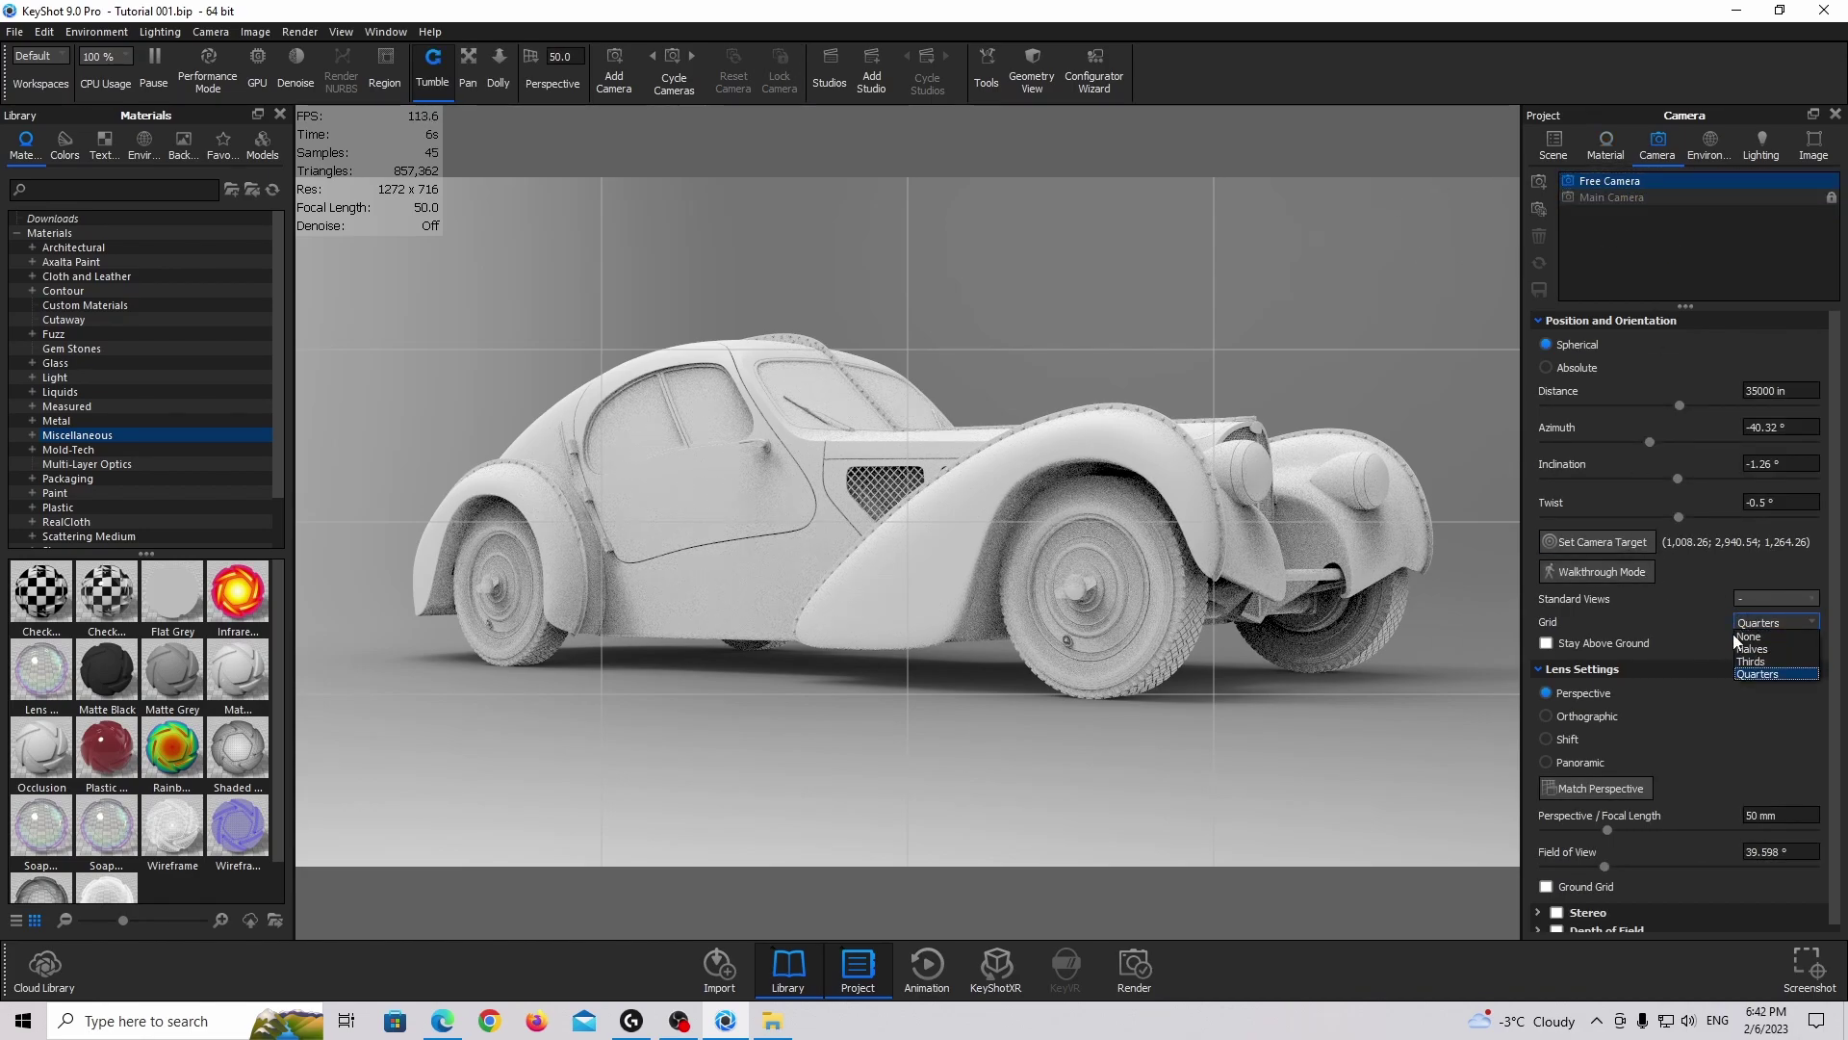
pyautogui.click(1754, 638)
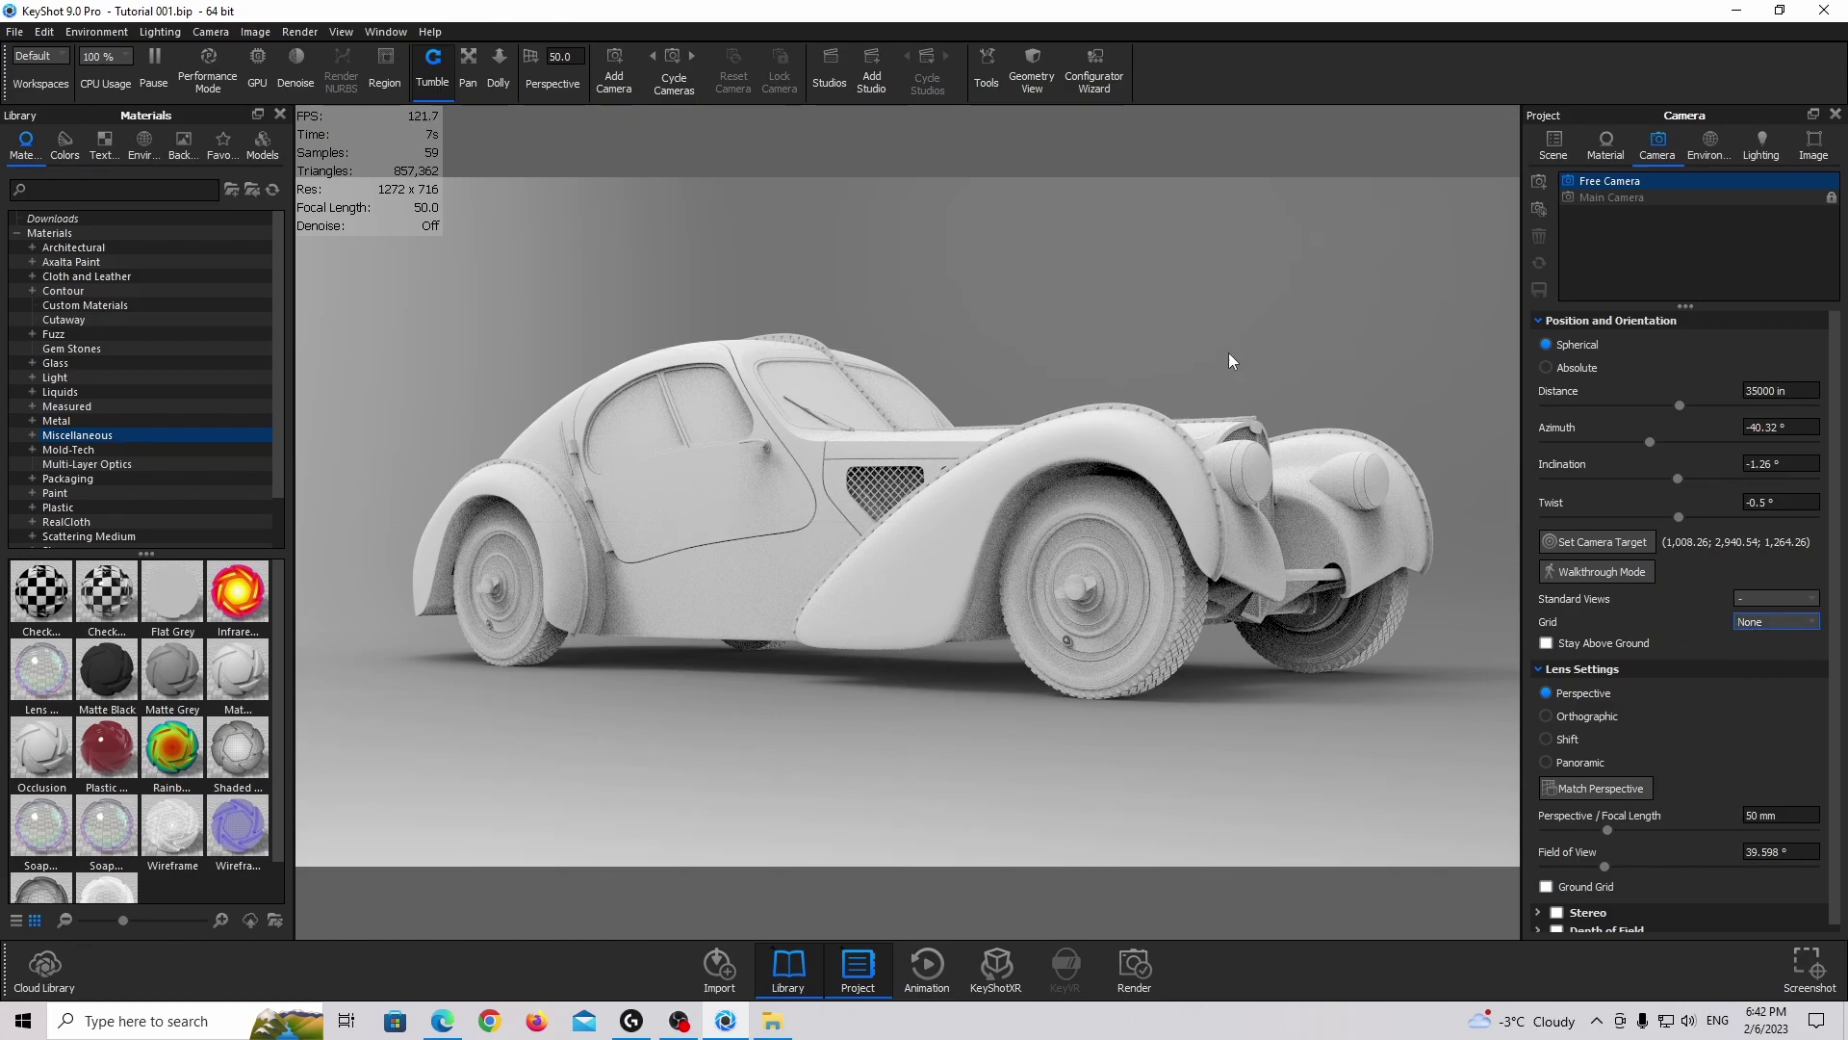
pyautogui.moveTo(1234, 360); pyautogui.dragTo(1240, 456)
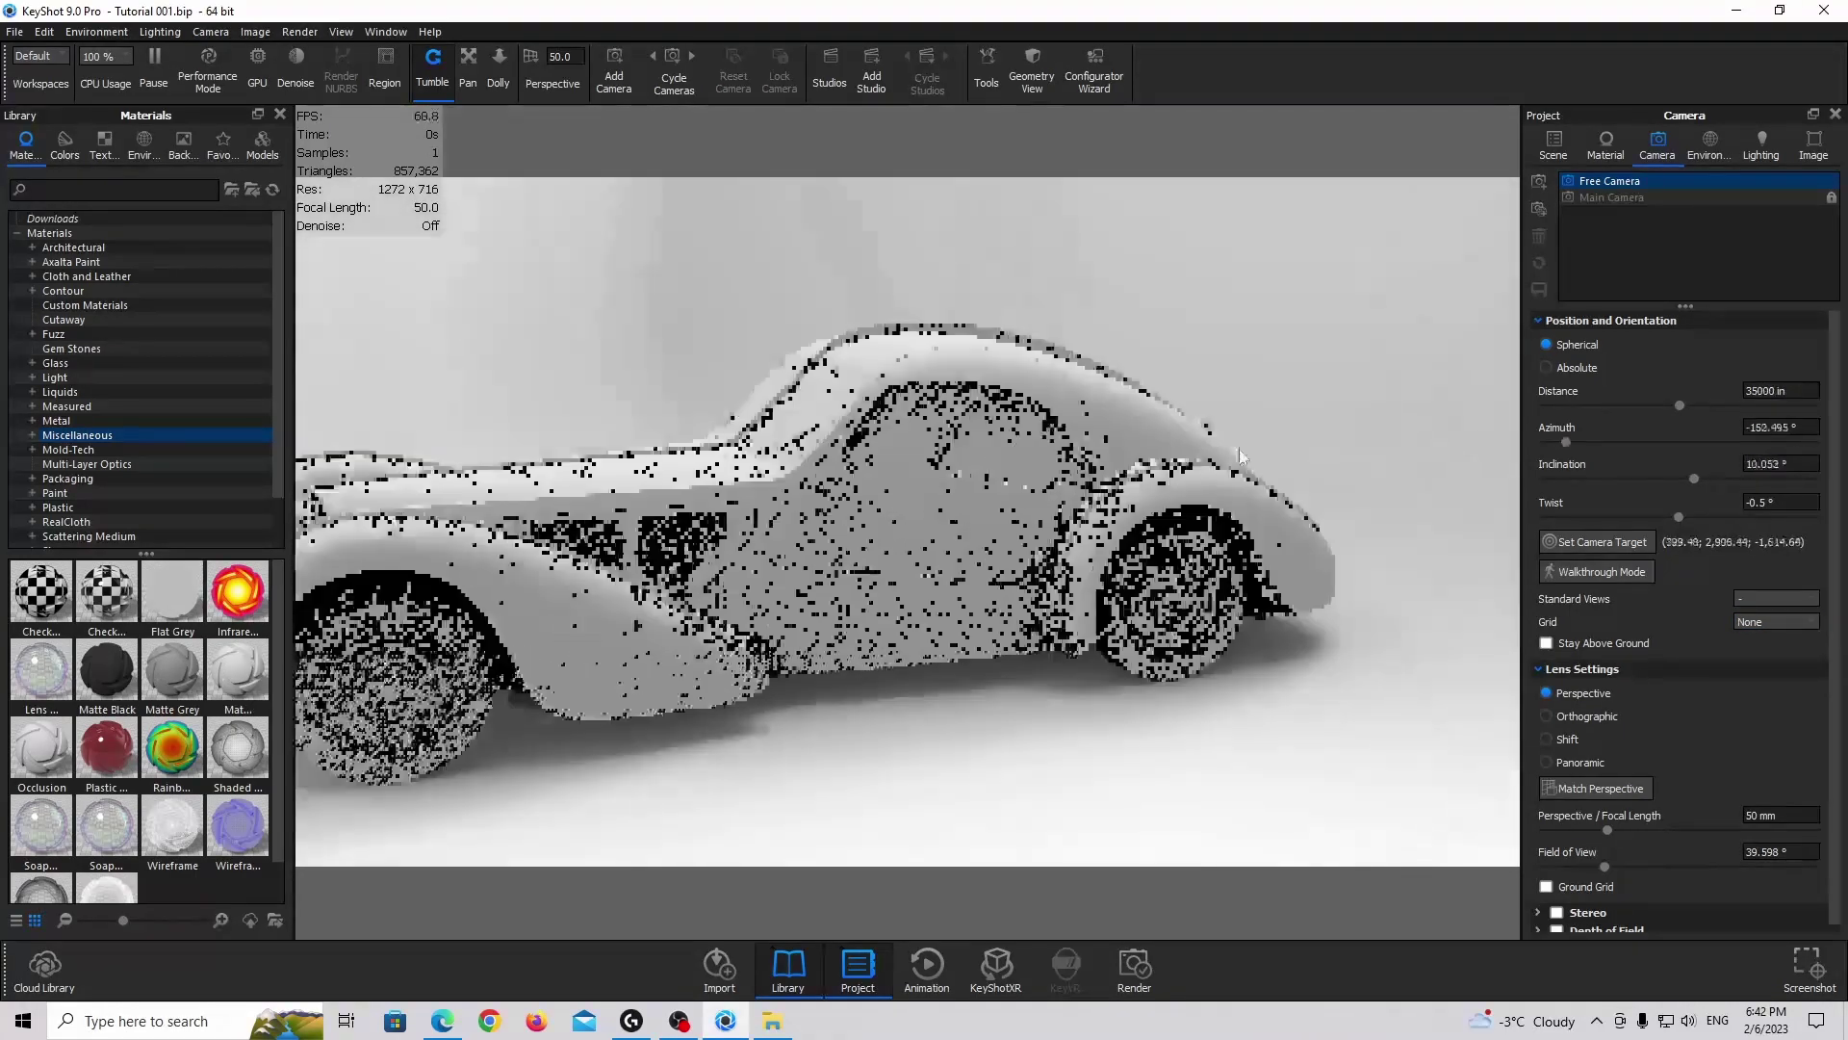
pyautogui.click(1611, 199)
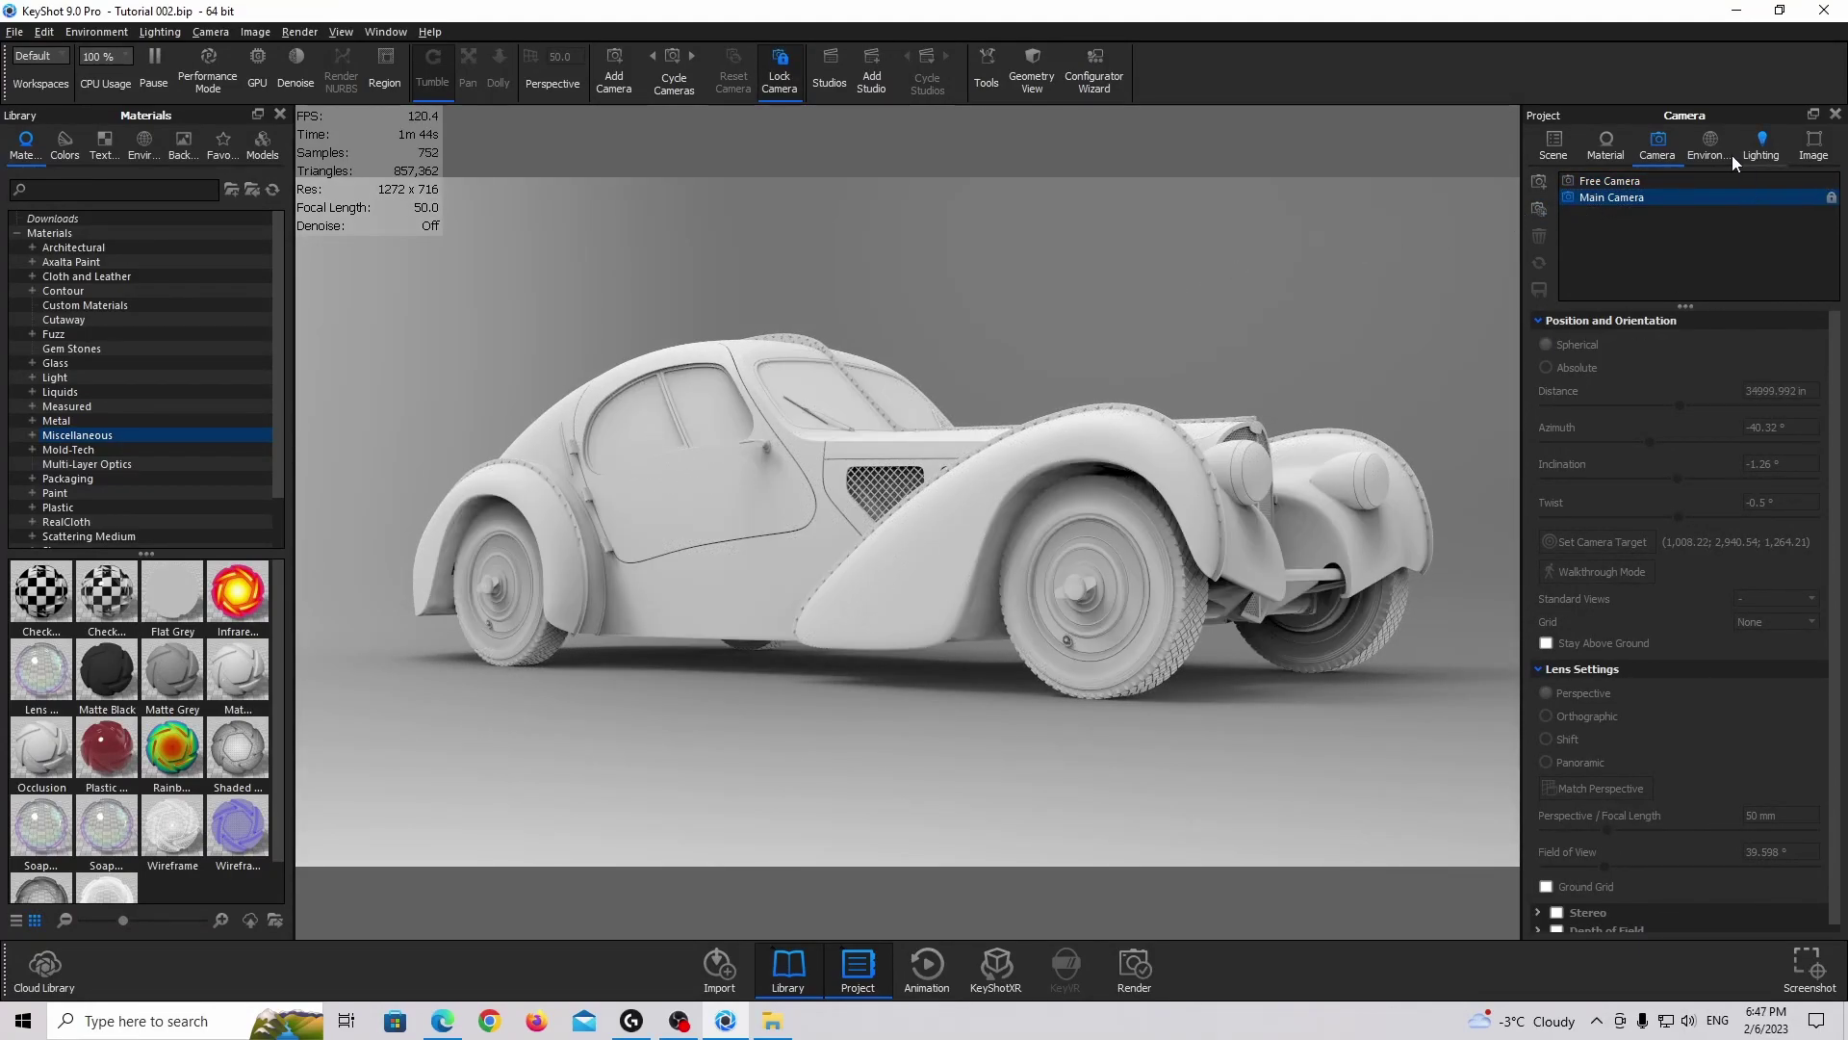
# Add the Startup Contrast 4K studio environment from the library to the scene's environment list as a second environment
pyautogui.click(1721, 150)
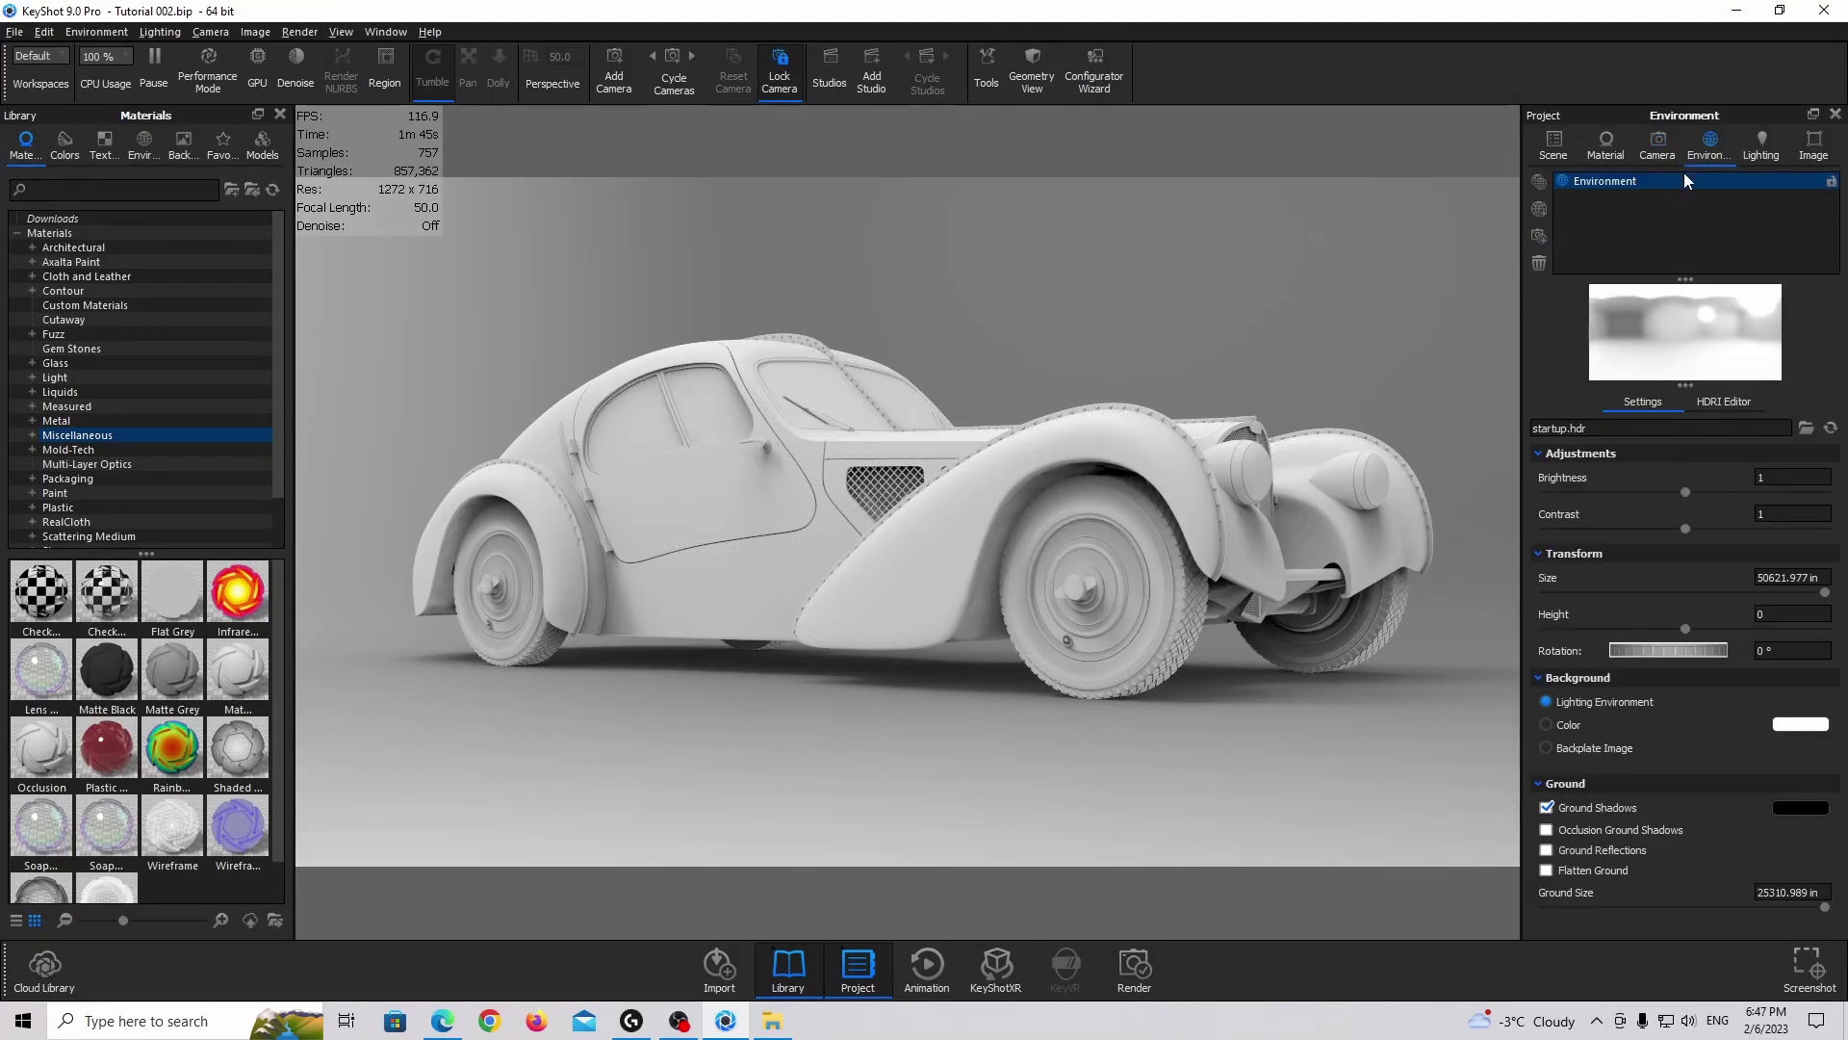
pyautogui.click(141, 144)
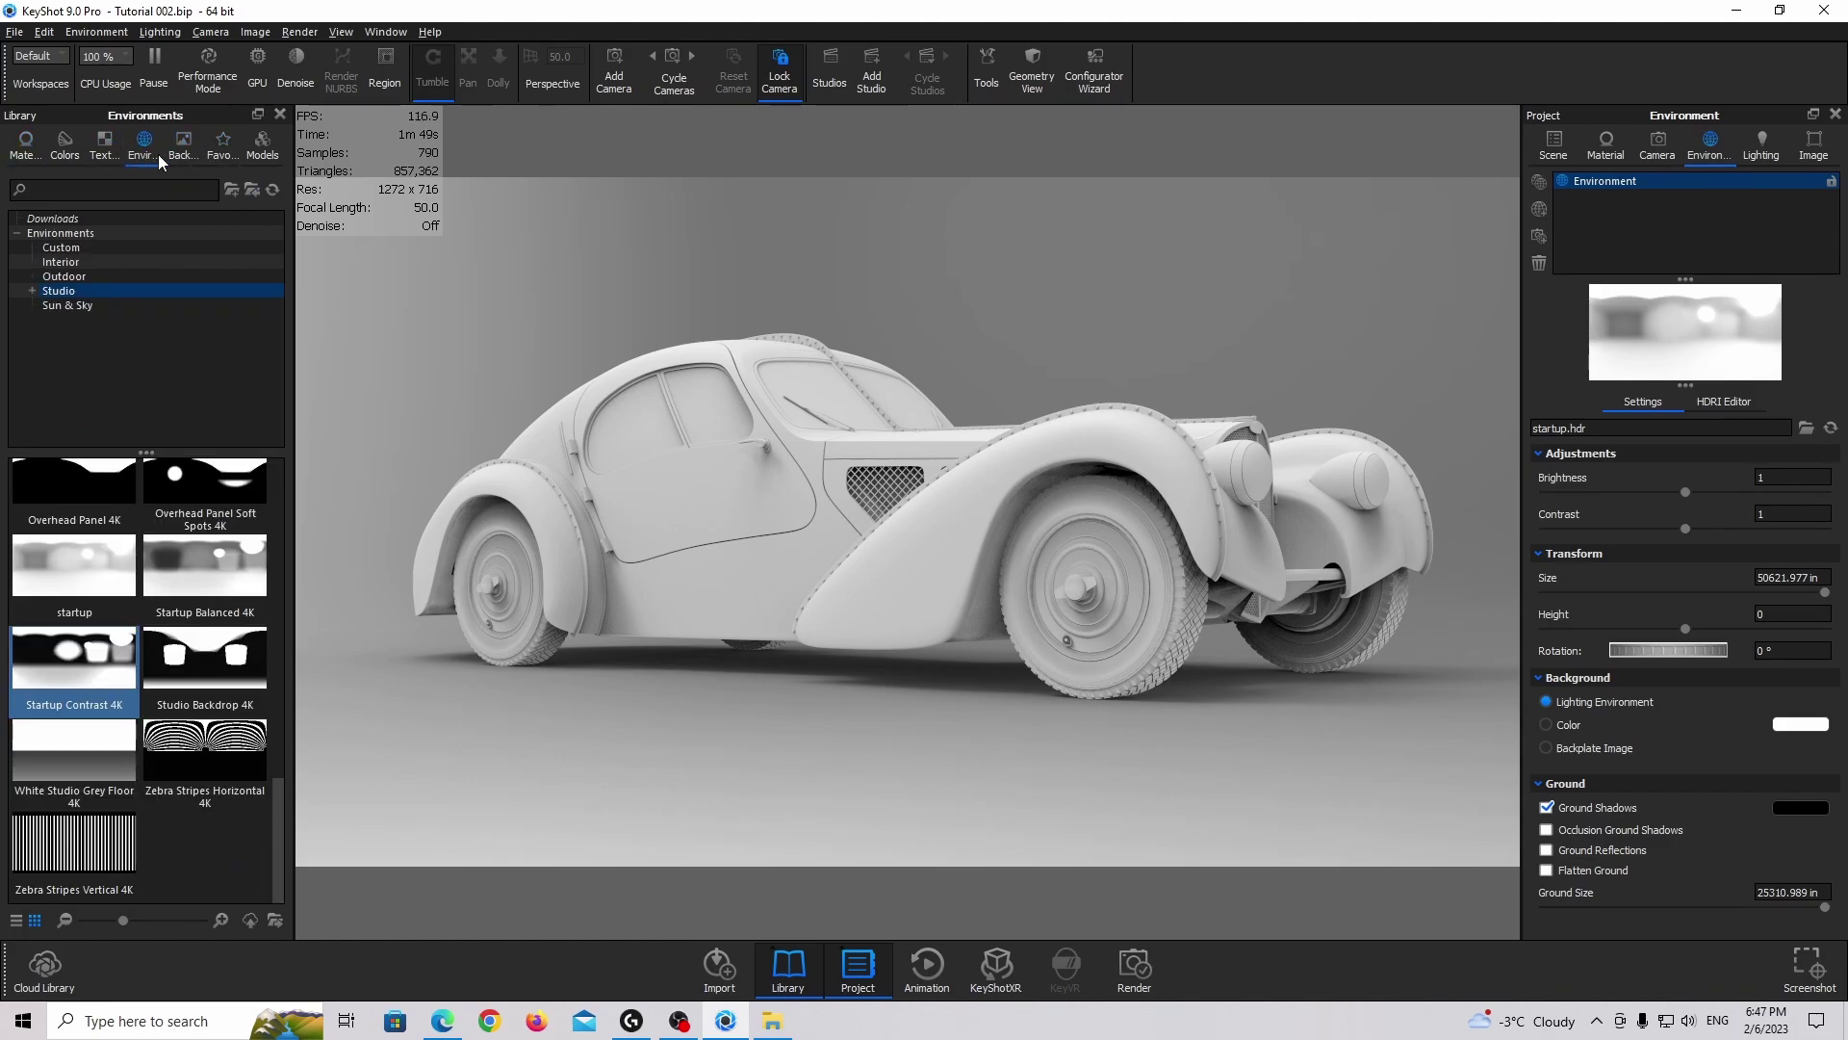
pyautogui.click(58, 290)
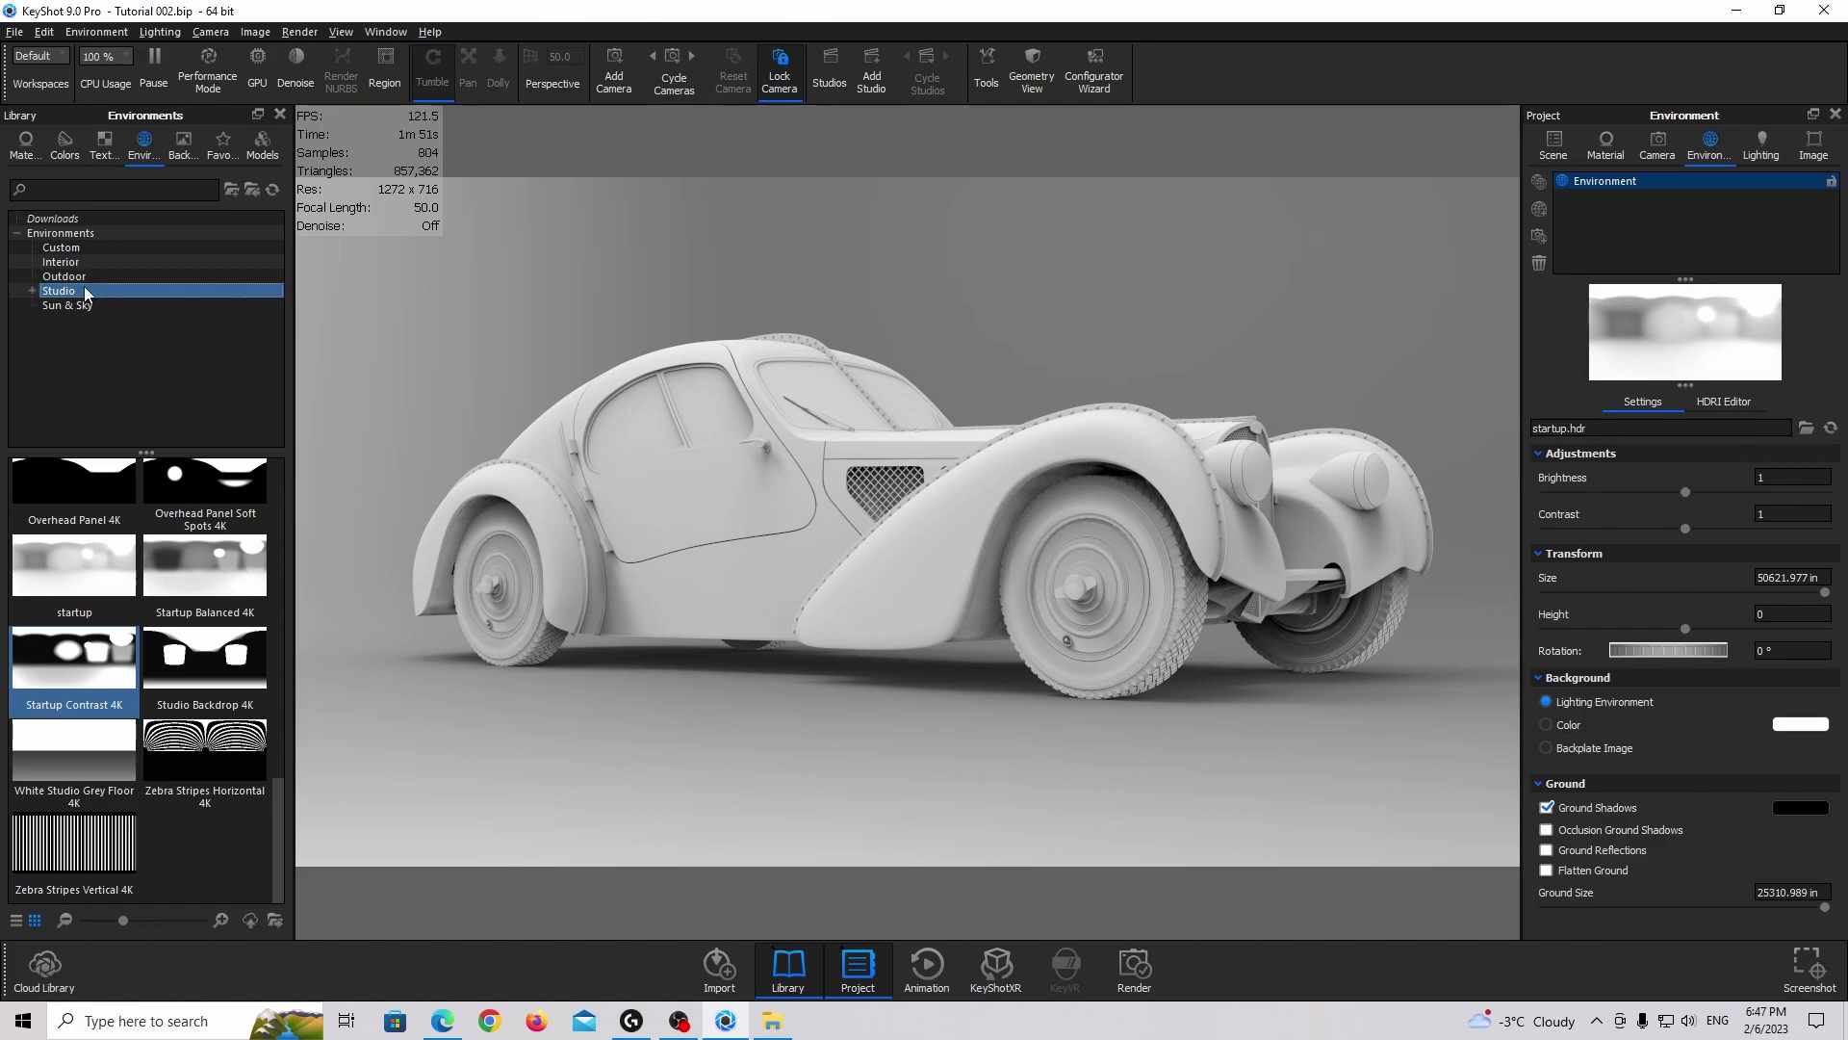
pyautogui.scroll(-10, 108, 538)
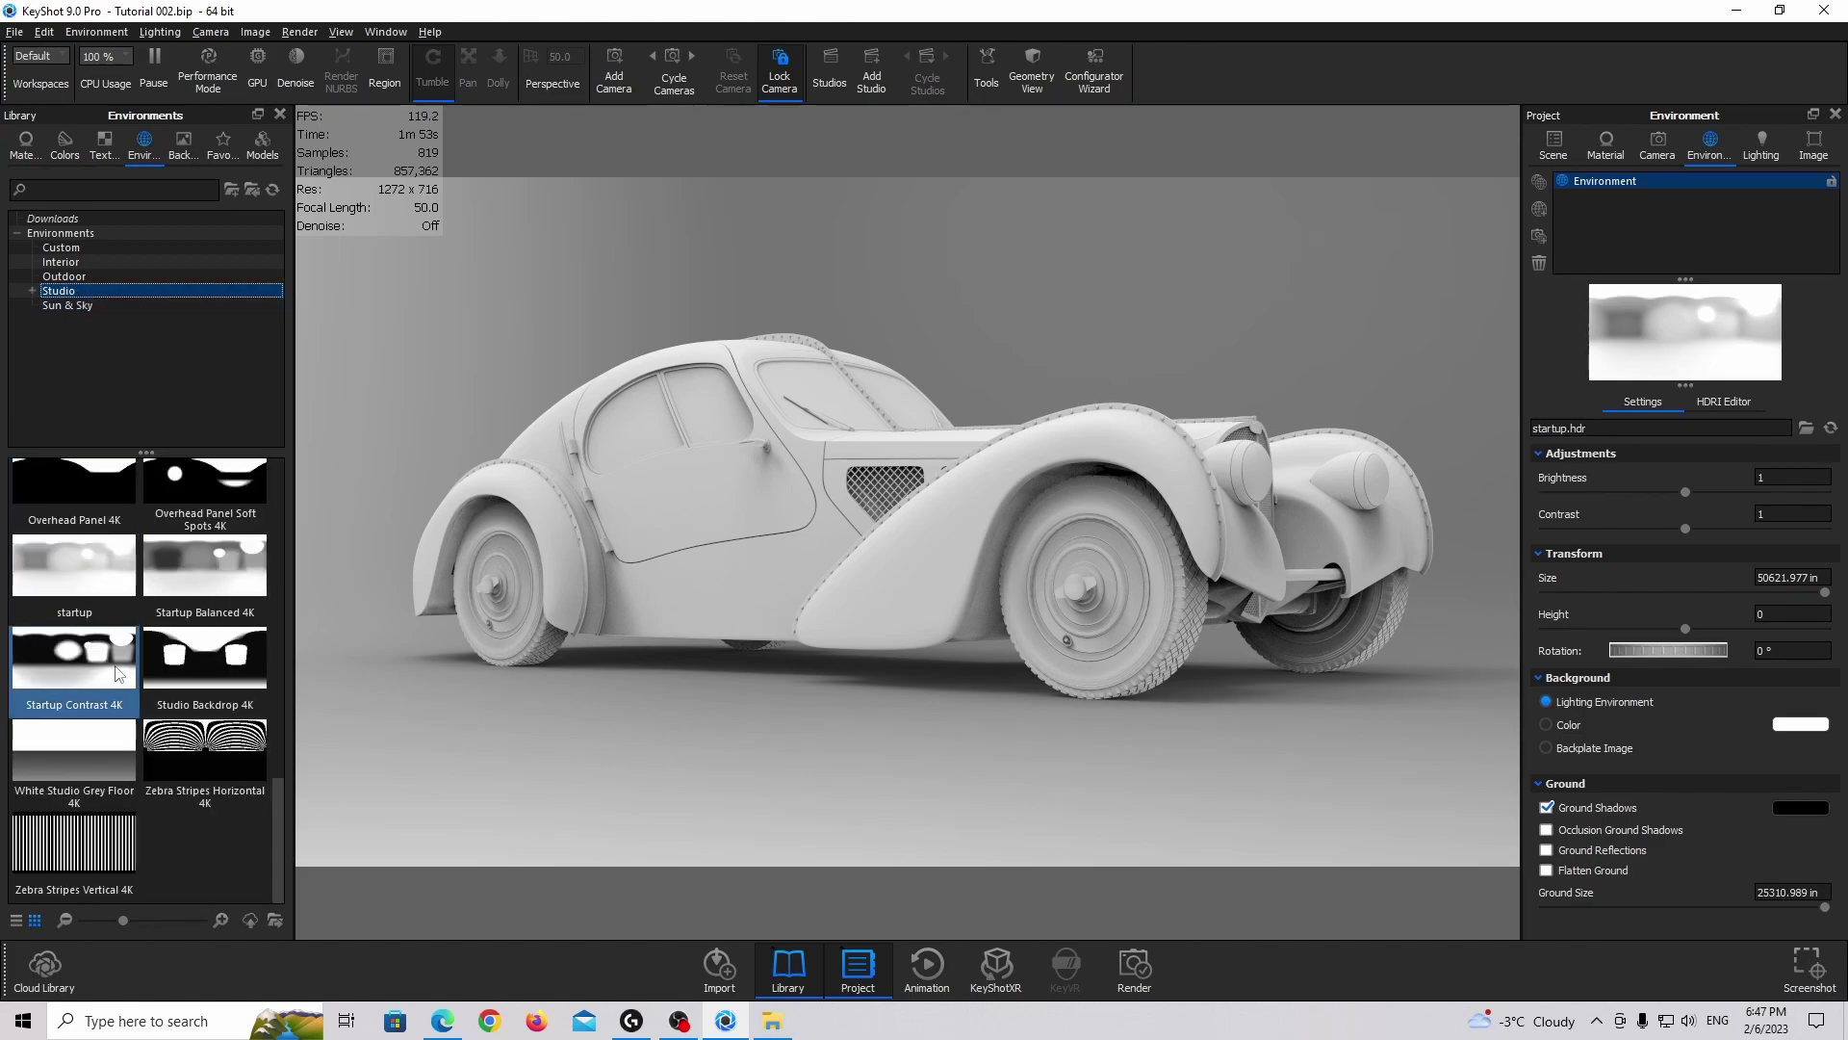
pyautogui.moveTo(100, 681); pyautogui.dragTo(1618, 226)
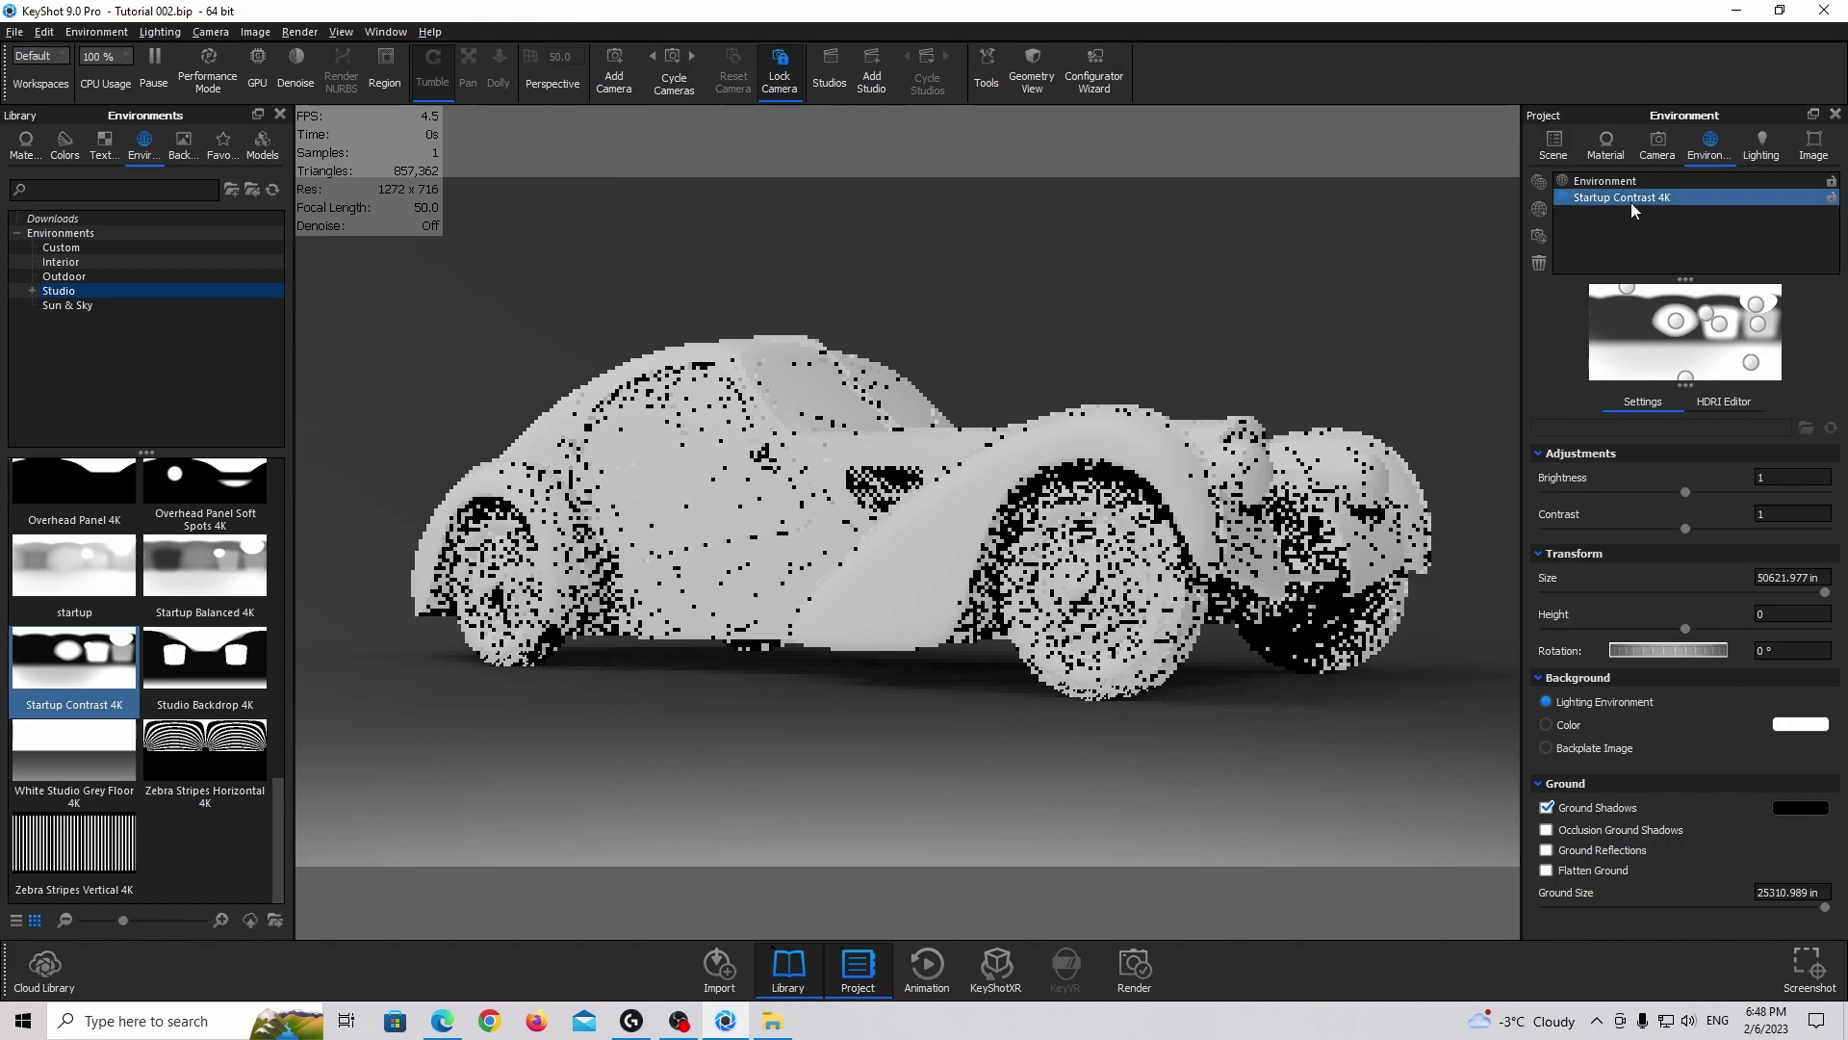
# Switch the environment's background to a solid white color and turn on occlusion ground shadows
pyautogui.click(1560, 724)
pyautogui.click(1796, 724)
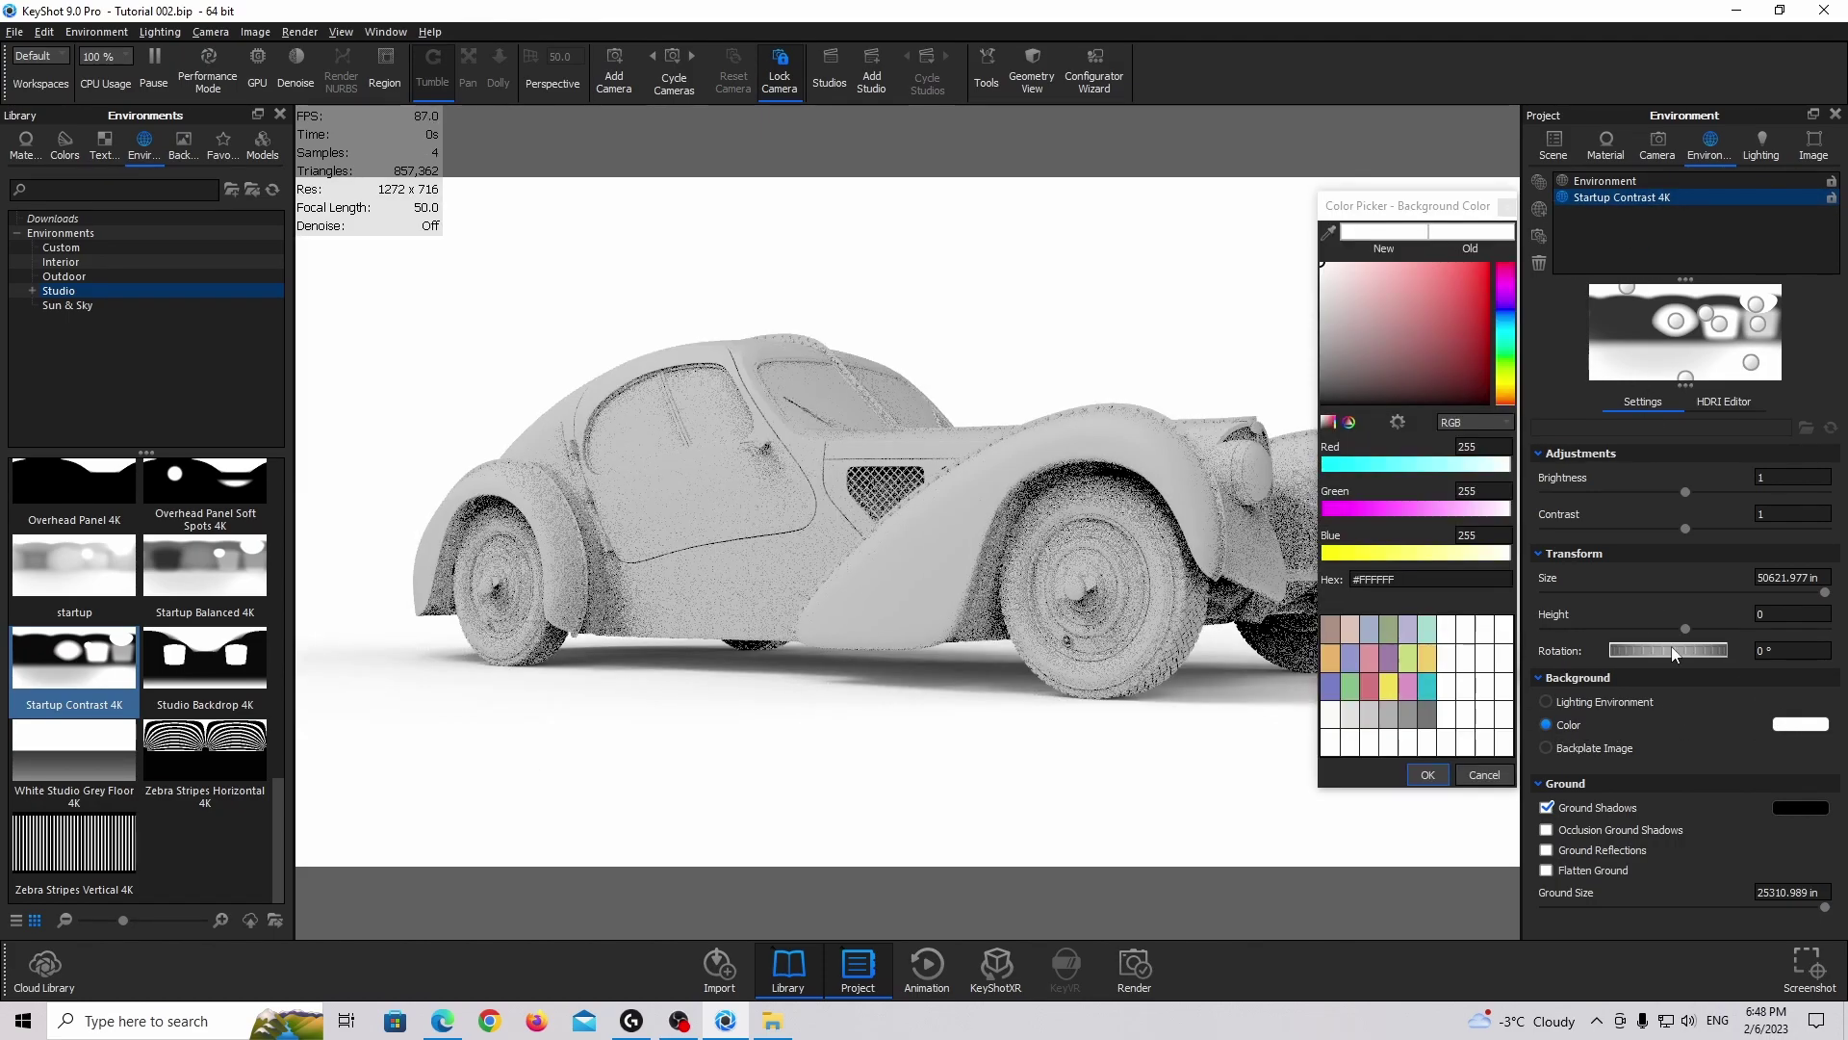
pyautogui.click(1389, 361)
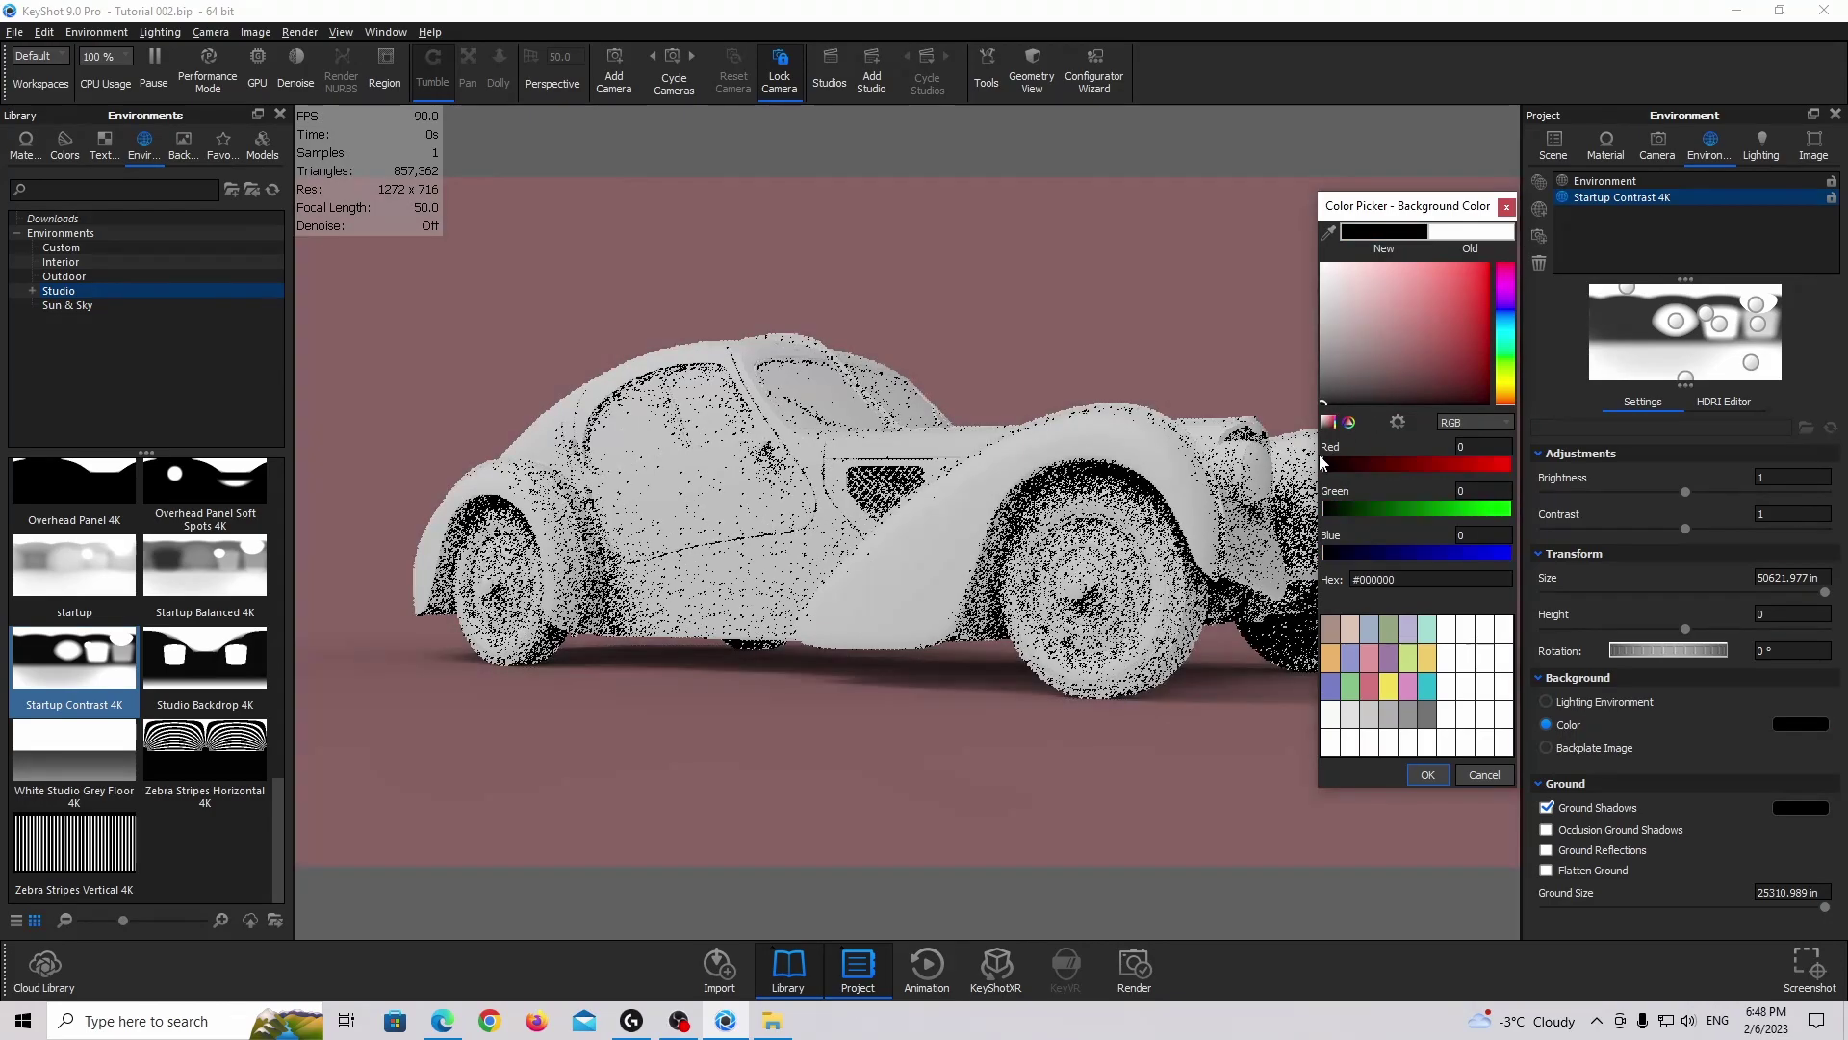
pyautogui.click(1428, 775)
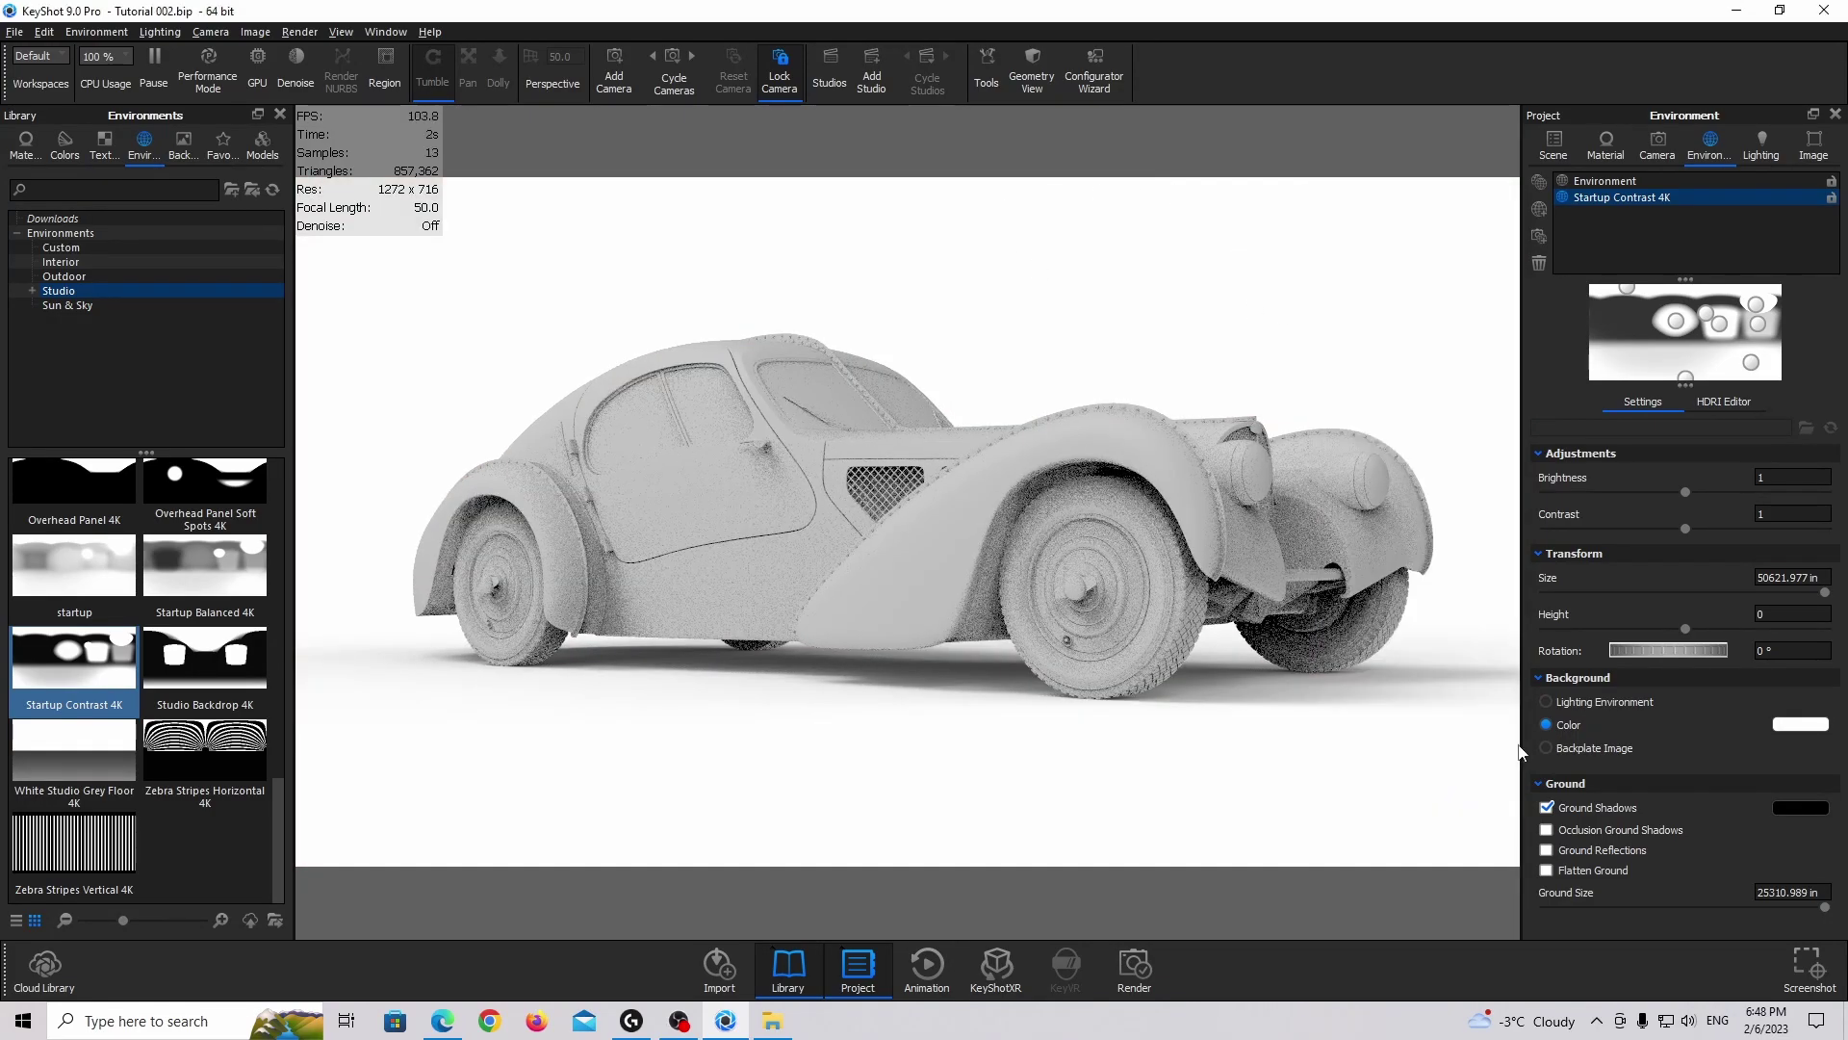
pyautogui.click(1585, 829)
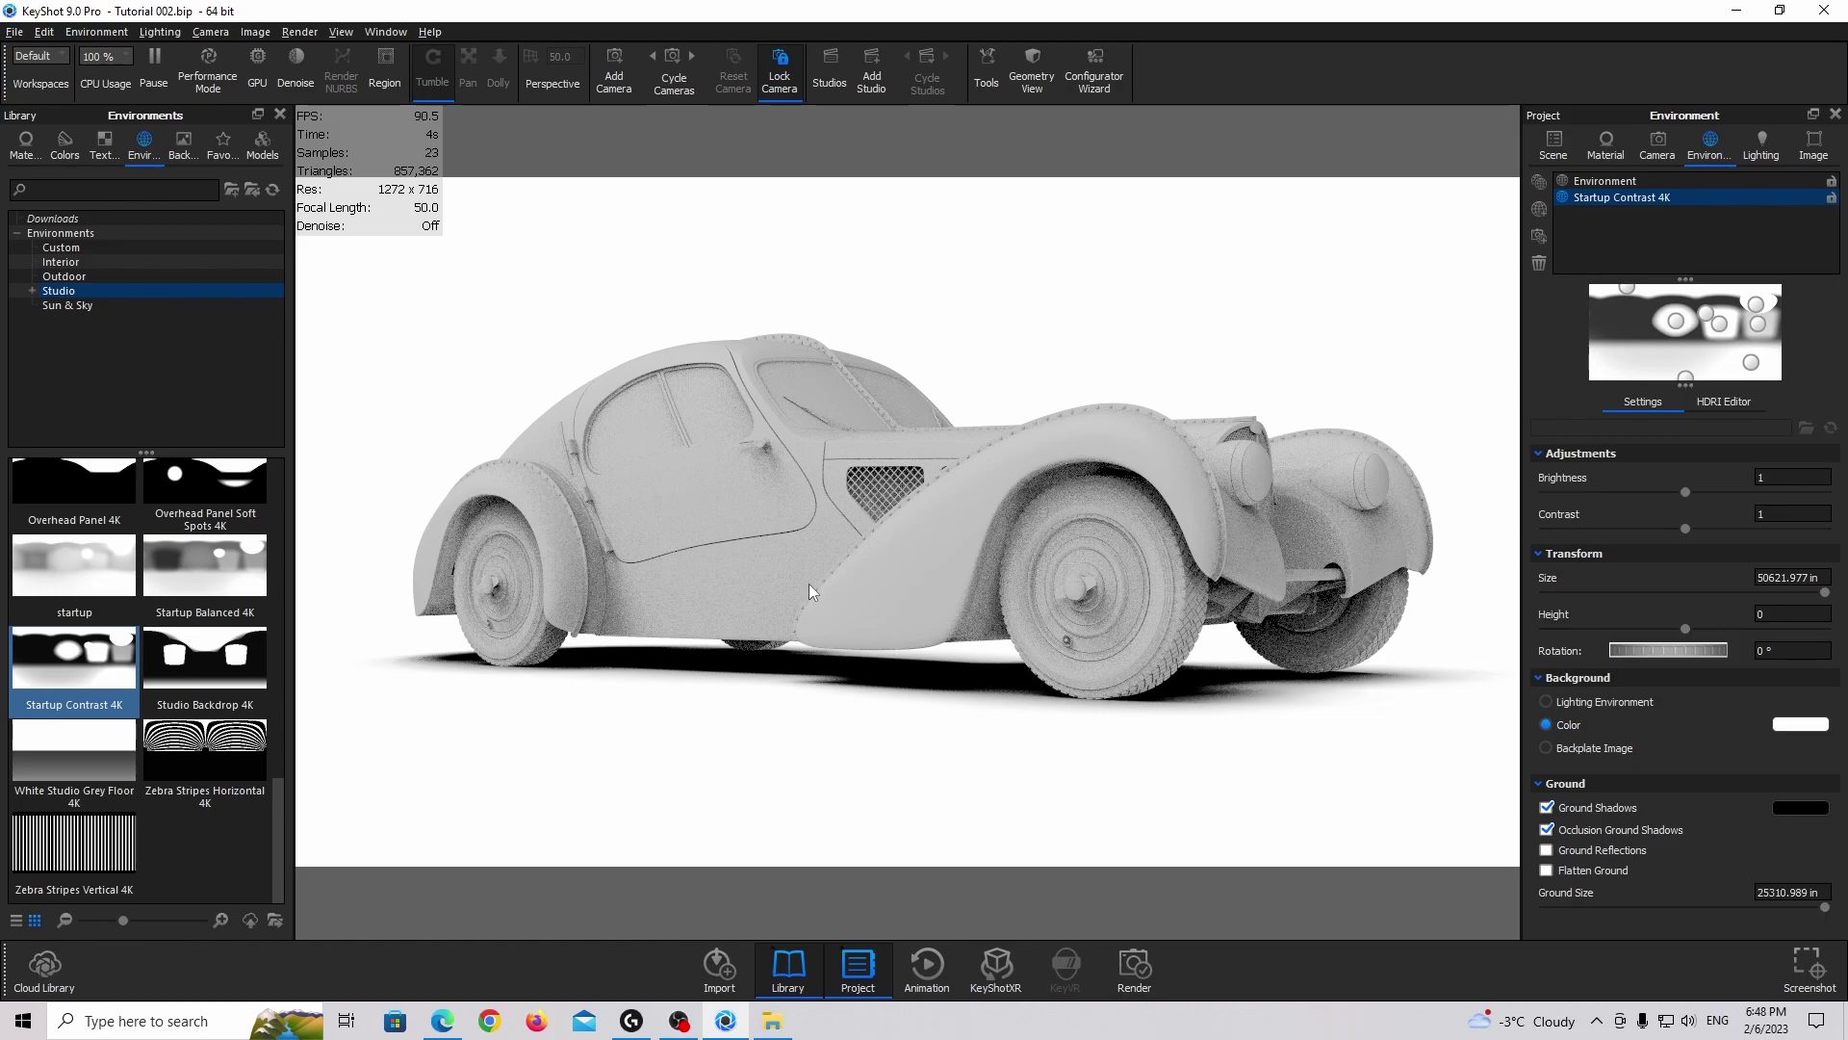
# Rename the Startup Contrast 4K environment in the scene as Preview Environment
pyautogui.rightClick(1614, 198)
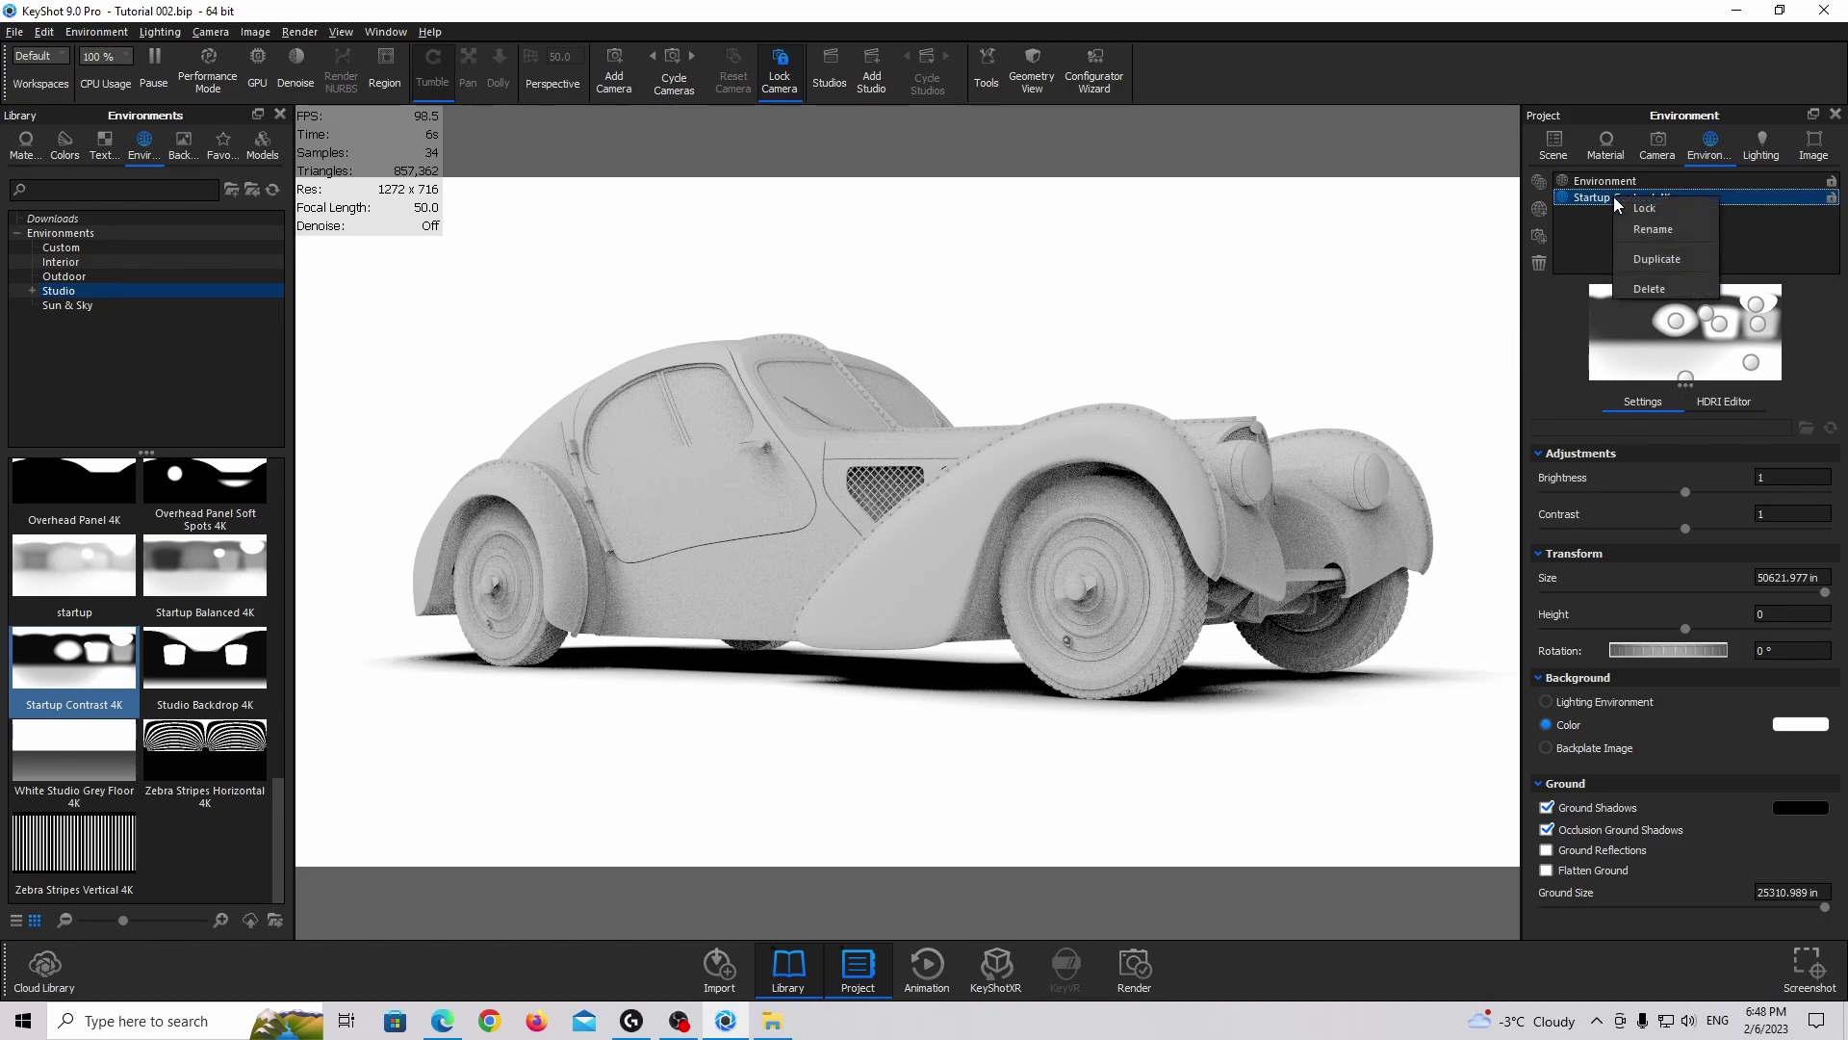
pyautogui.click(1665, 229)
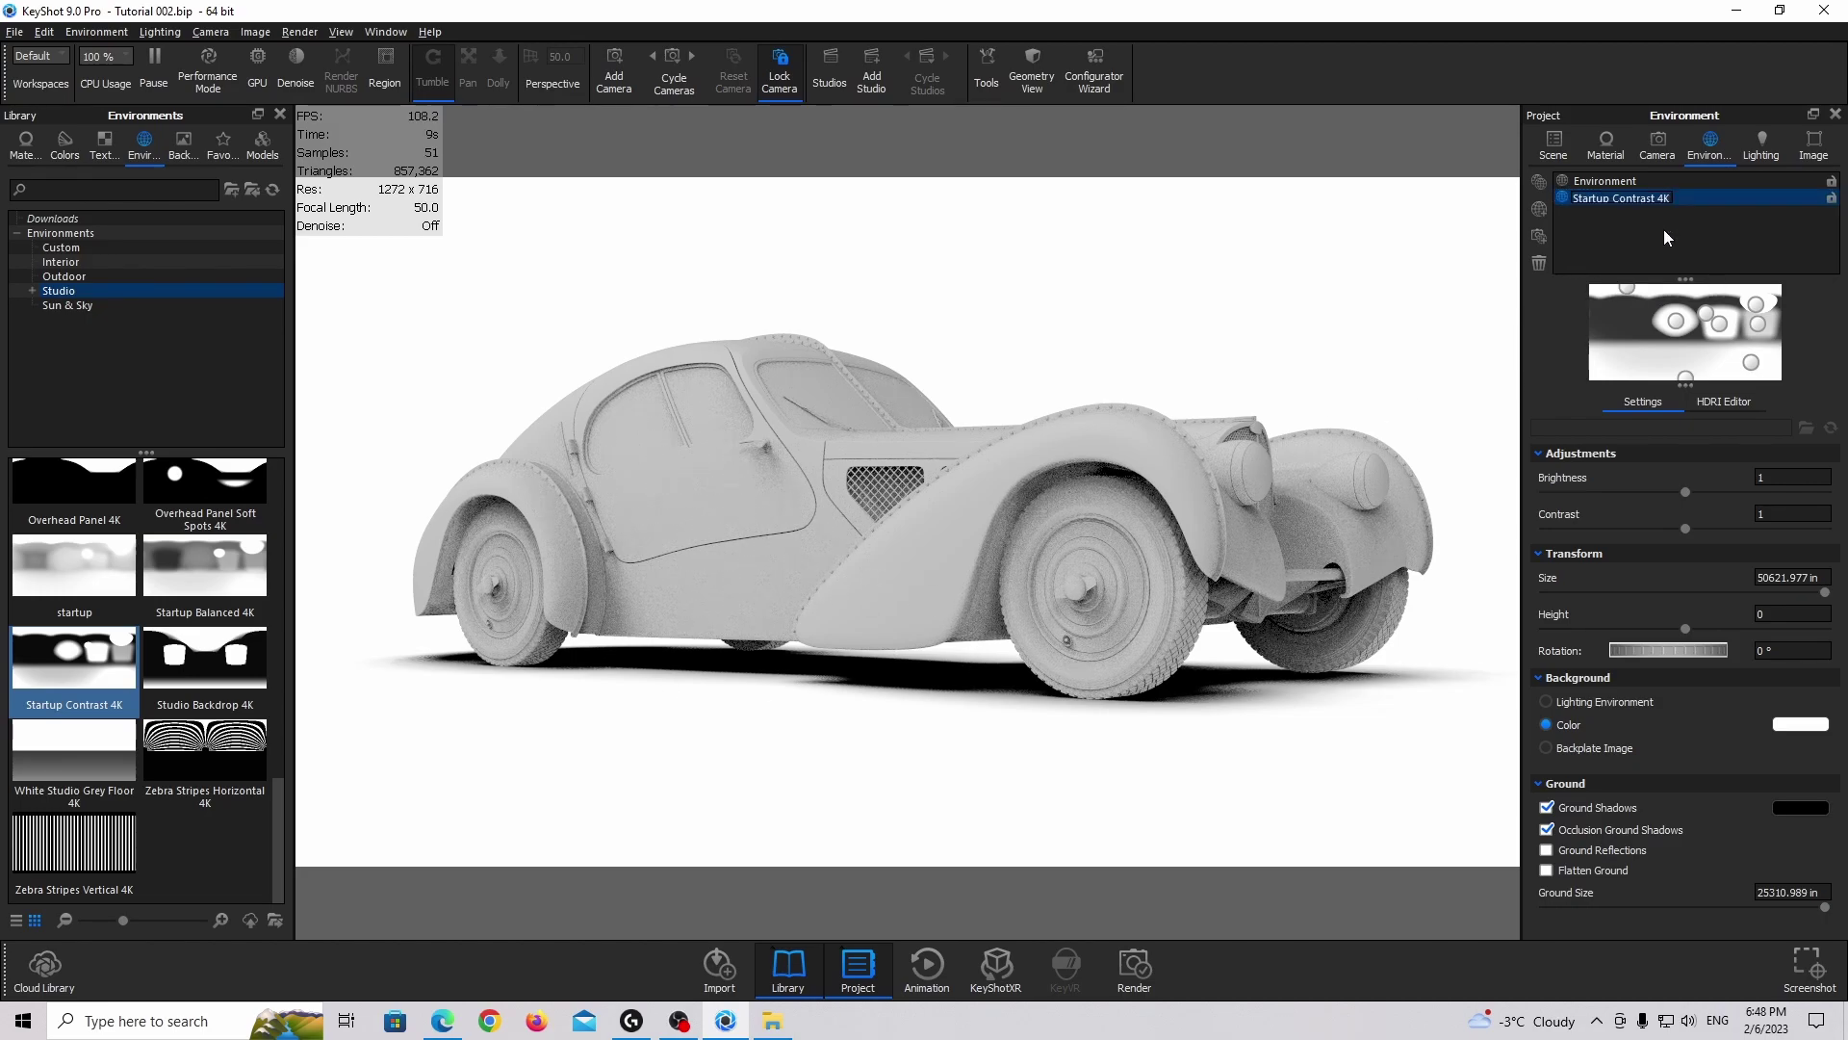
pyautogui.write('Preview Env')
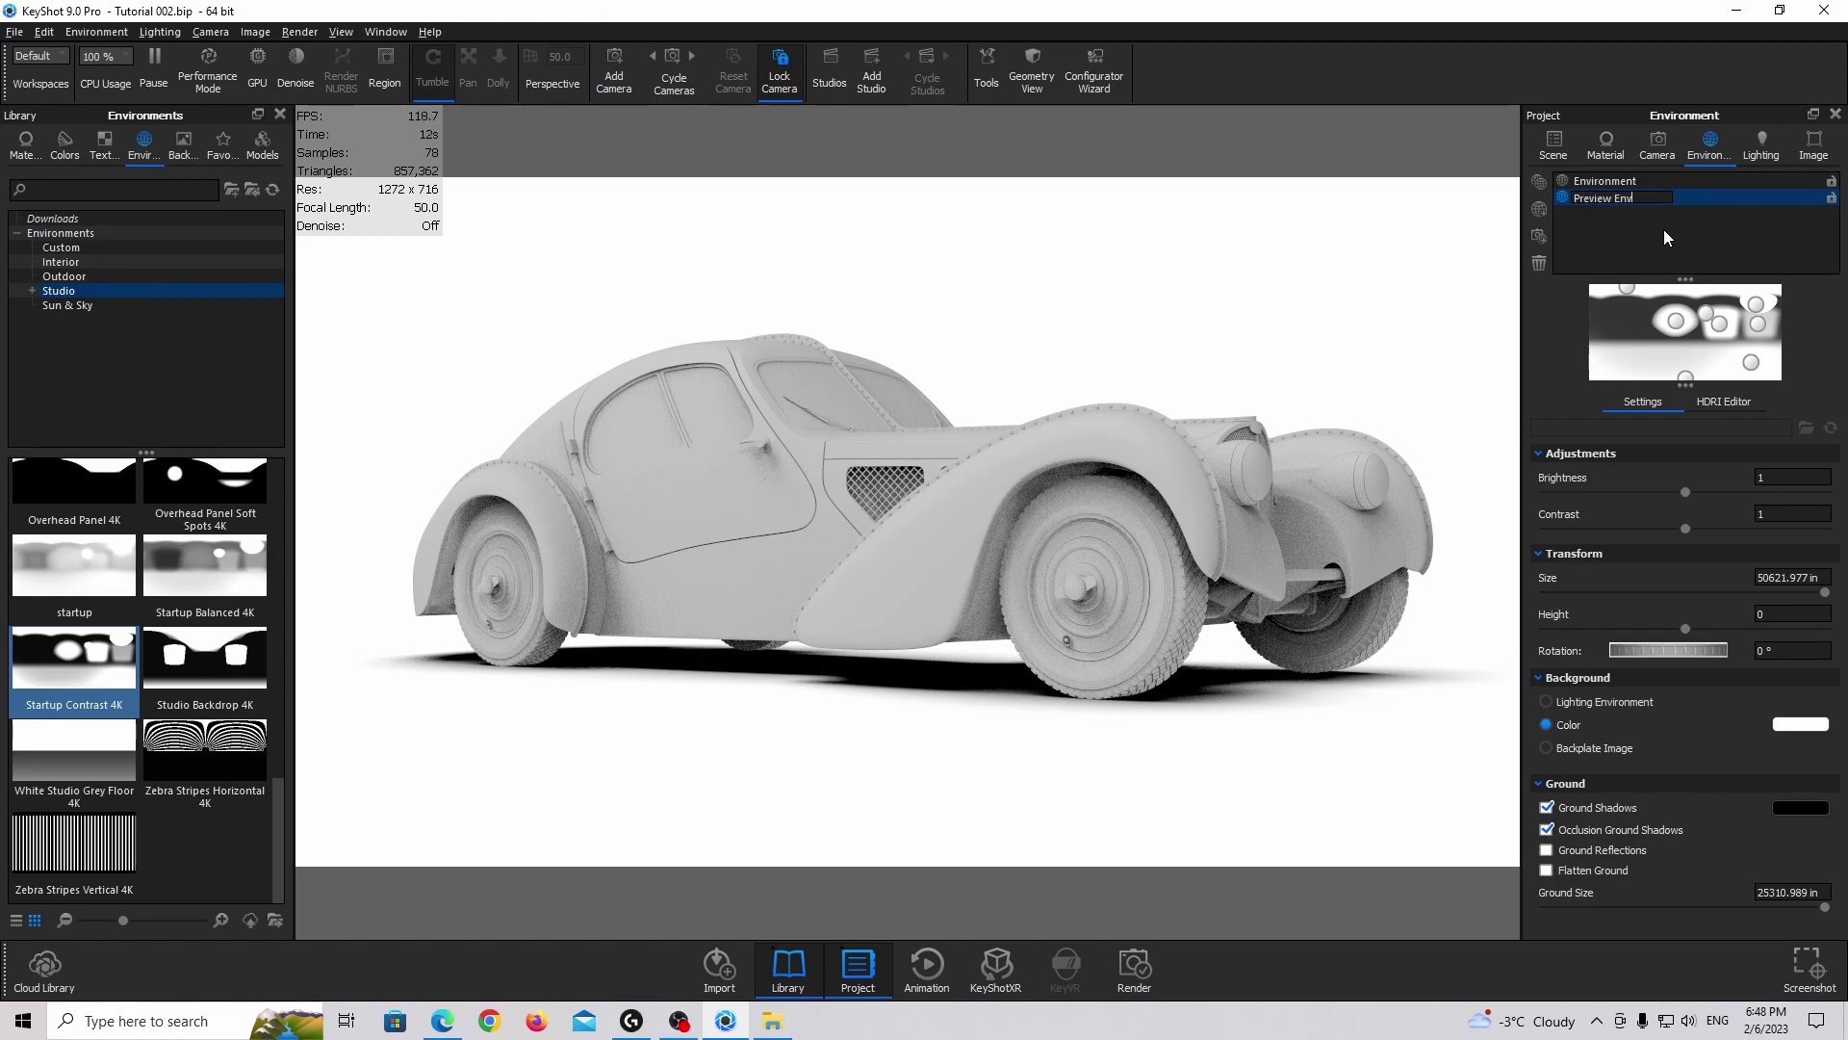
pyautogui.write('ironment')
pyautogui.press('Return')
# Apply the Paint Metallic Black material from the metallic paint library to the car body
pyautogui.click(25, 144)
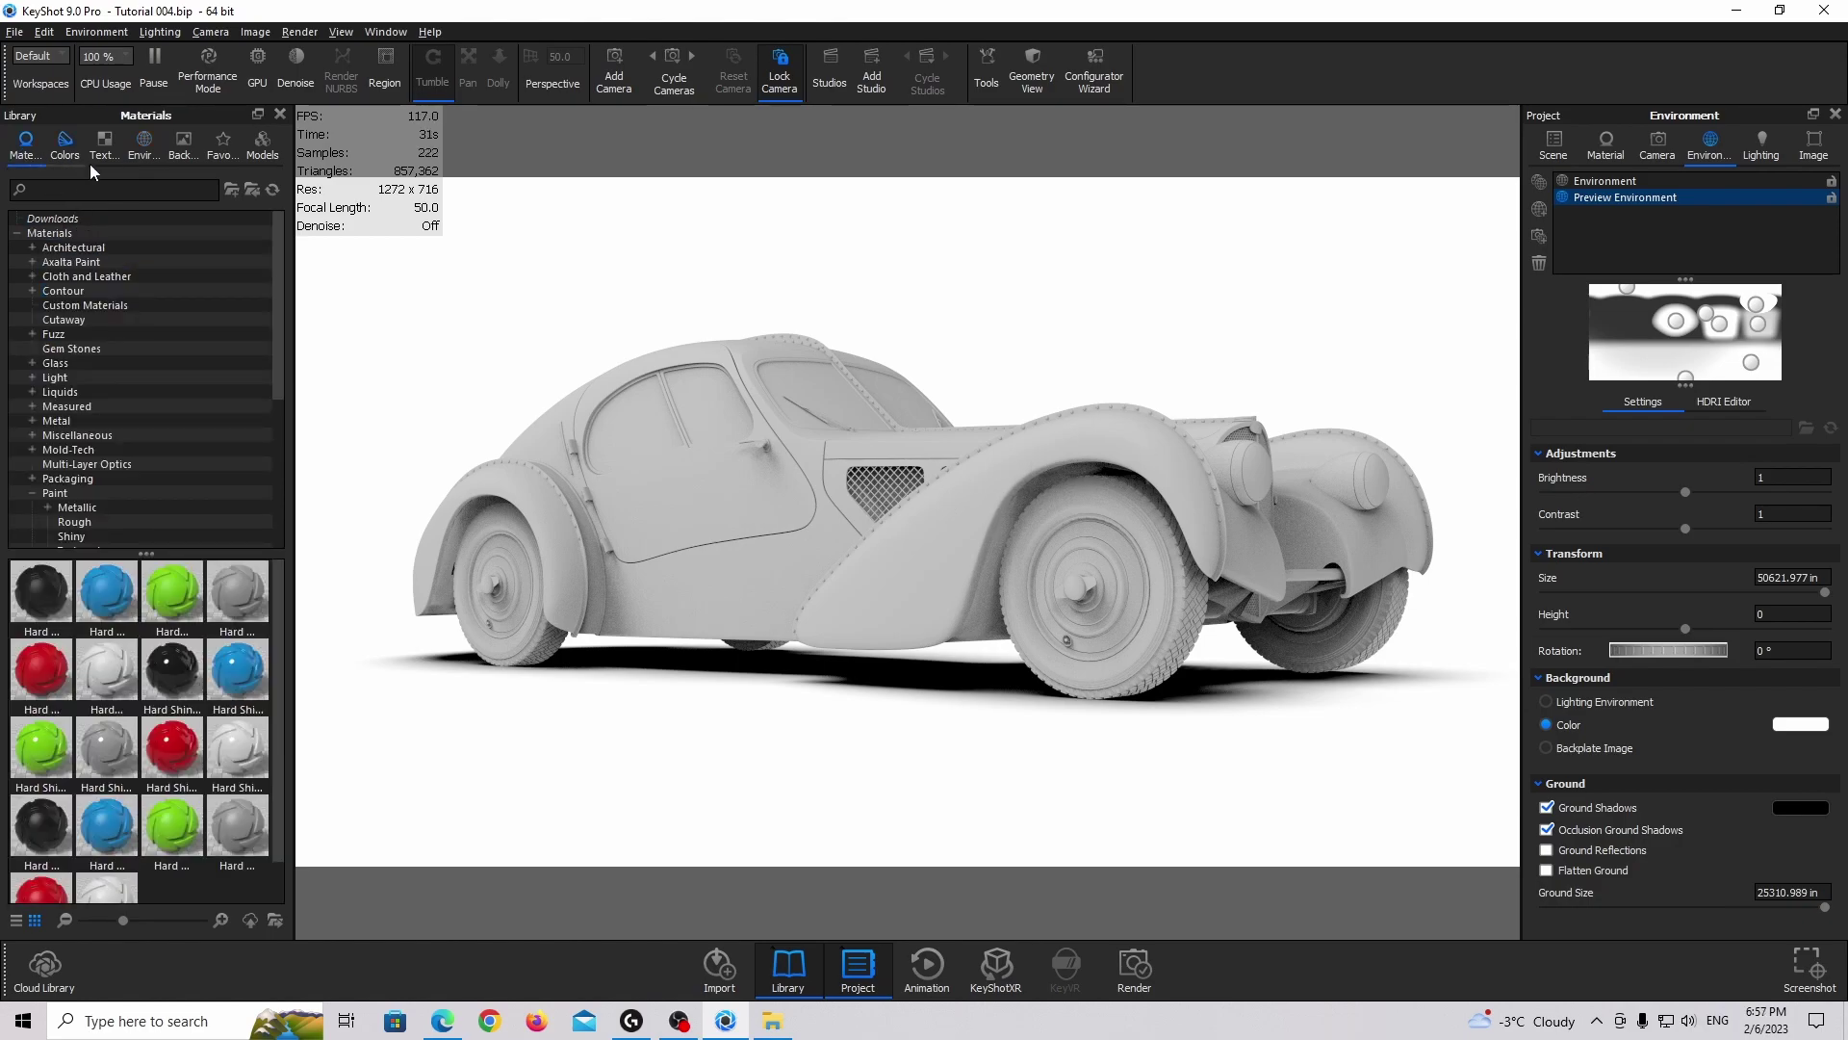
pyautogui.click(74, 290)
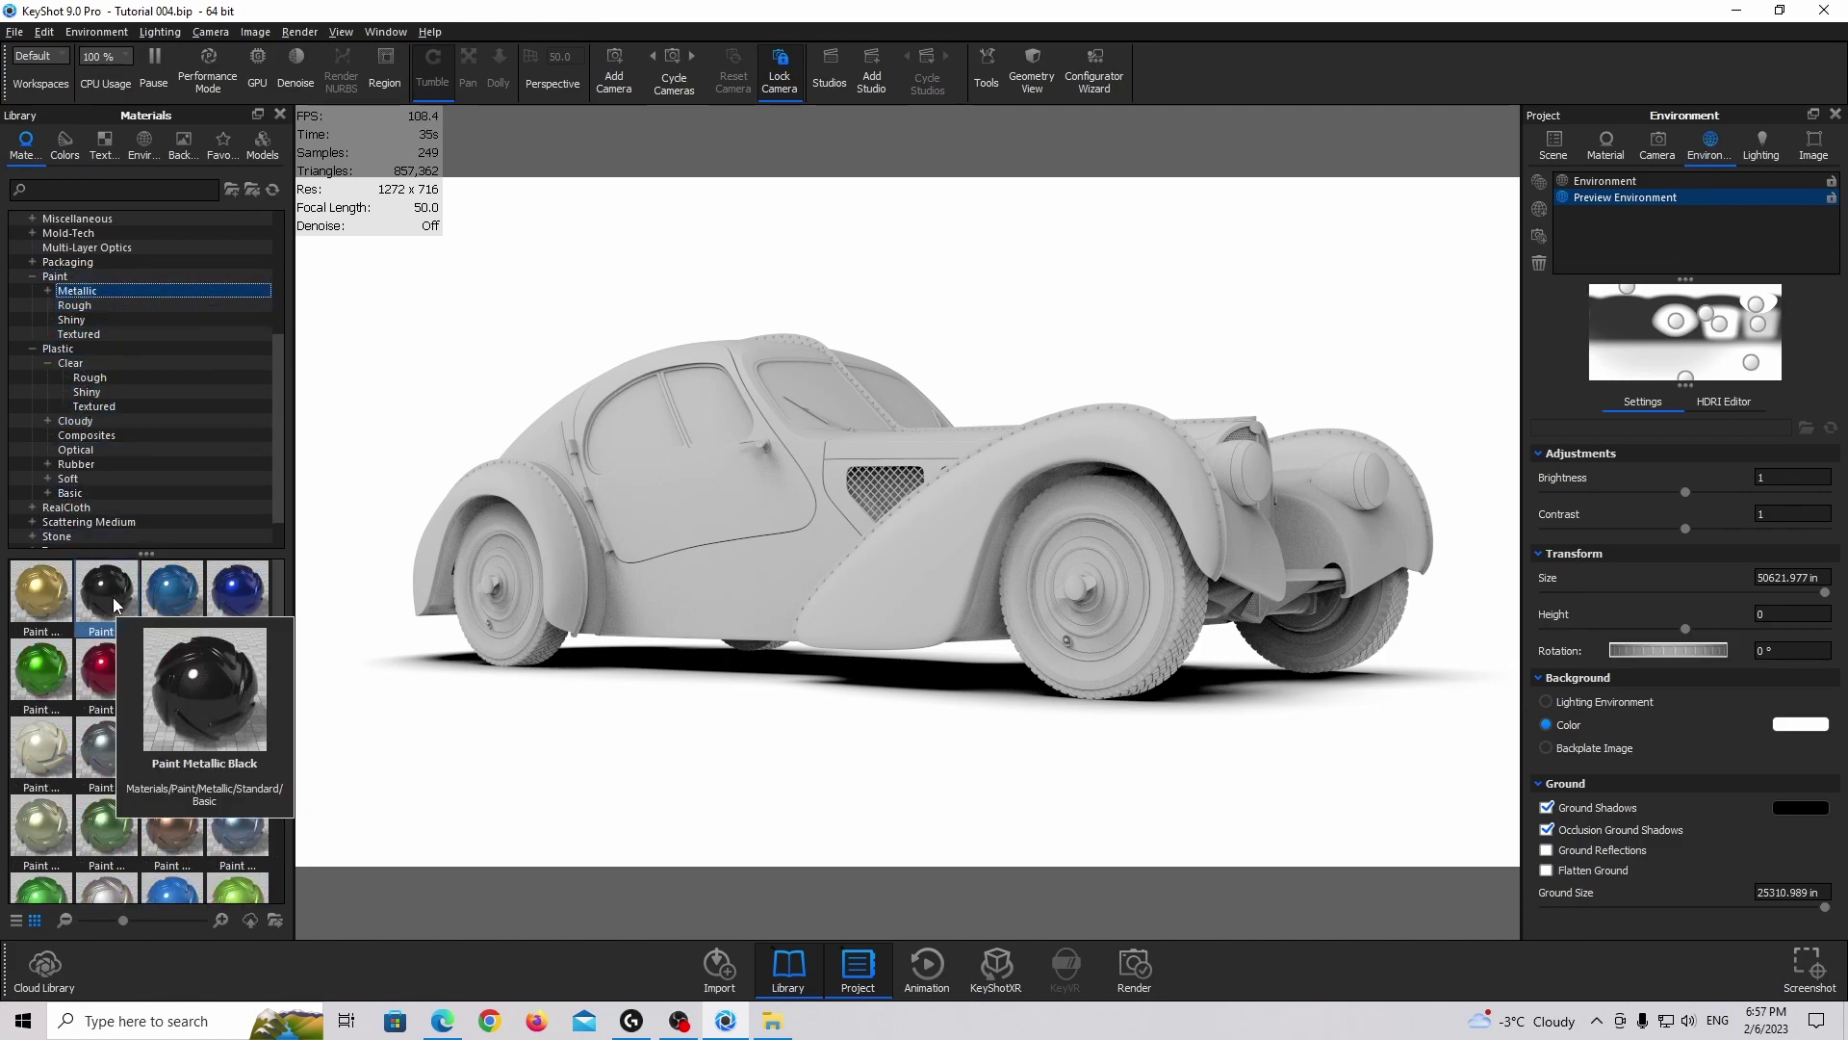
pyautogui.moveTo(116, 605); pyautogui.dragTo(886, 596)
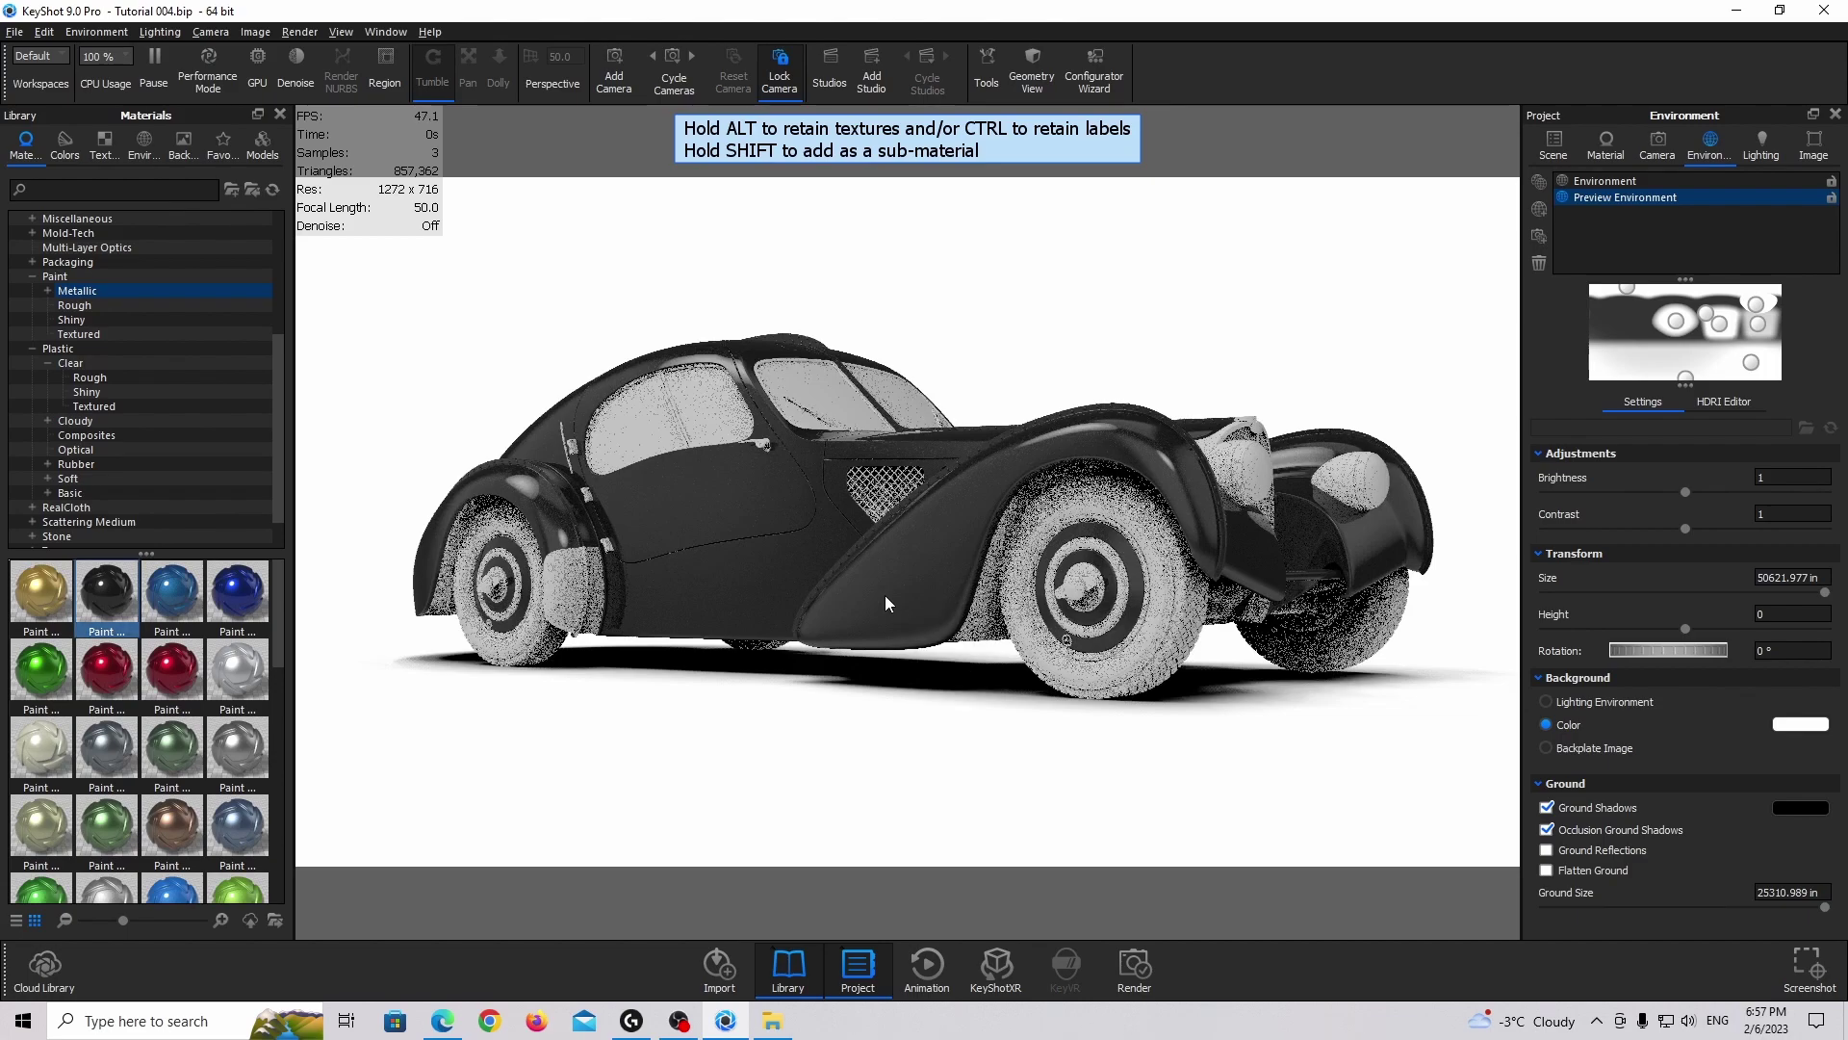
# Set the body paint's base color to pure black (#000000) and its metal color to light grey (#BDBDBD)
pyautogui.doubleClick(733, 556)
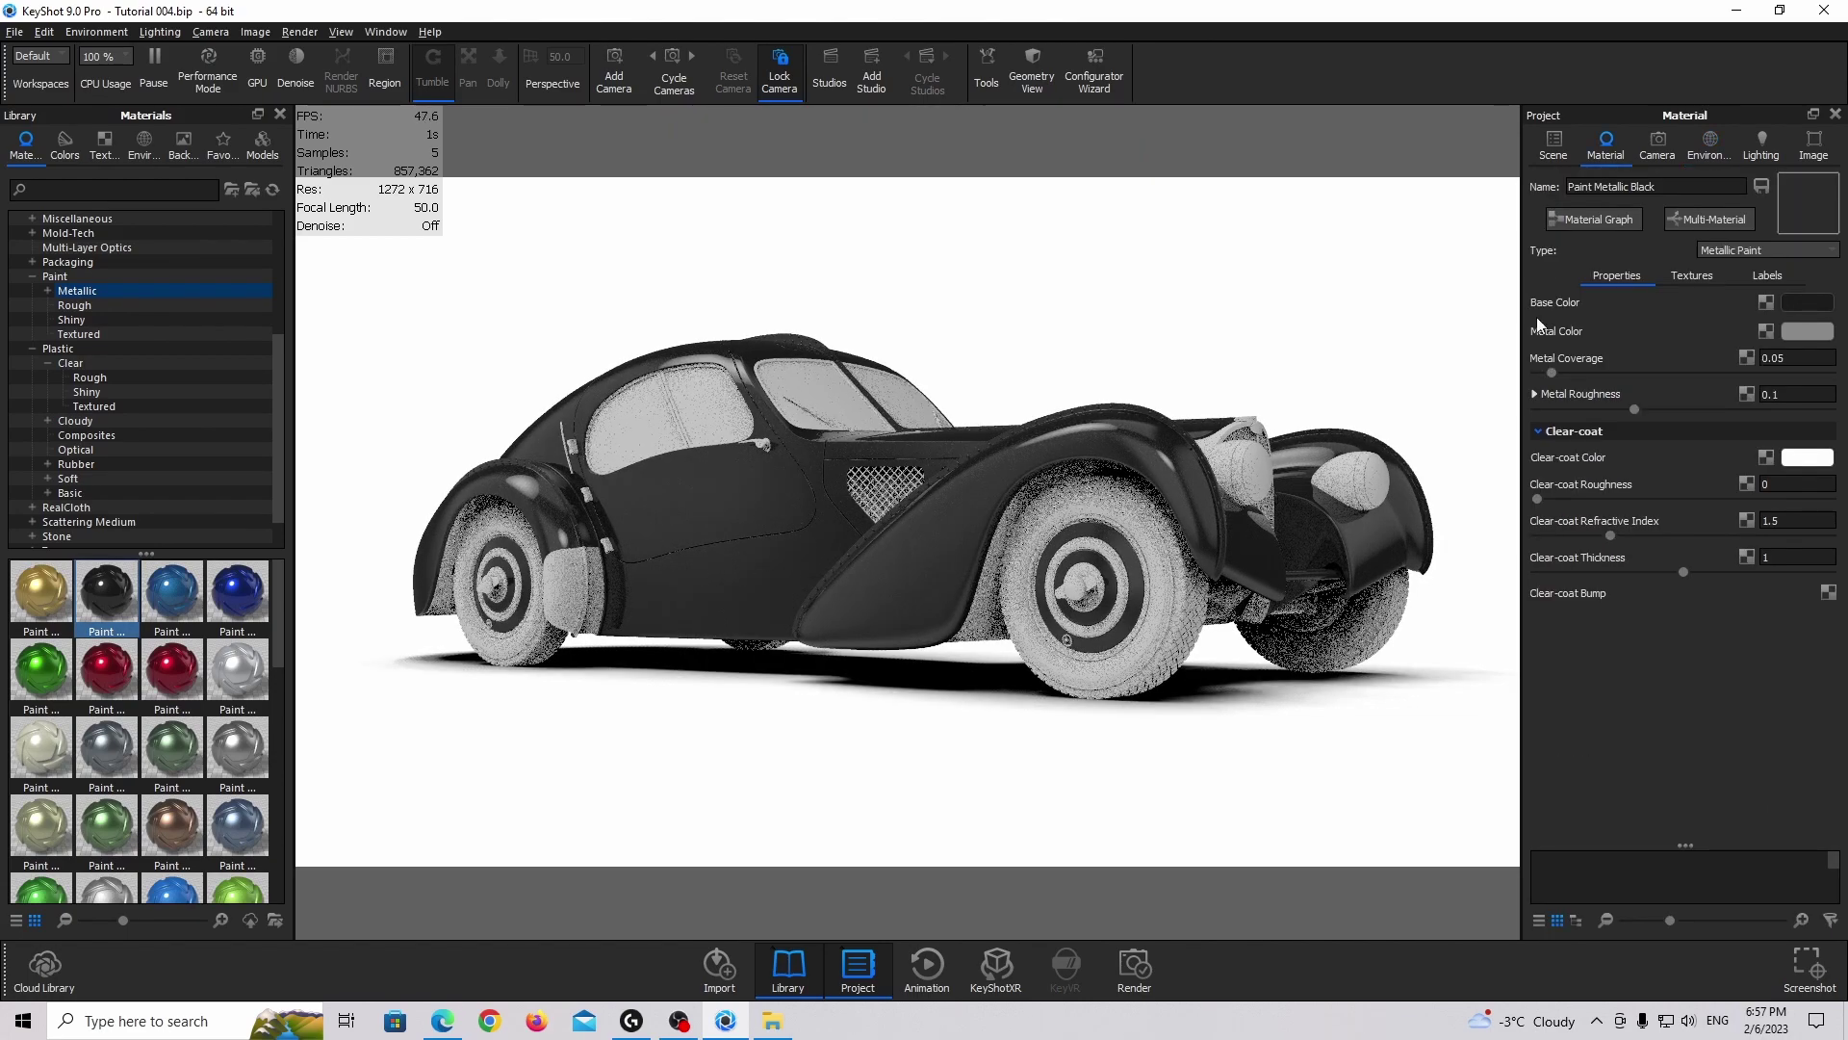
pyautogui.click(1808, 302)
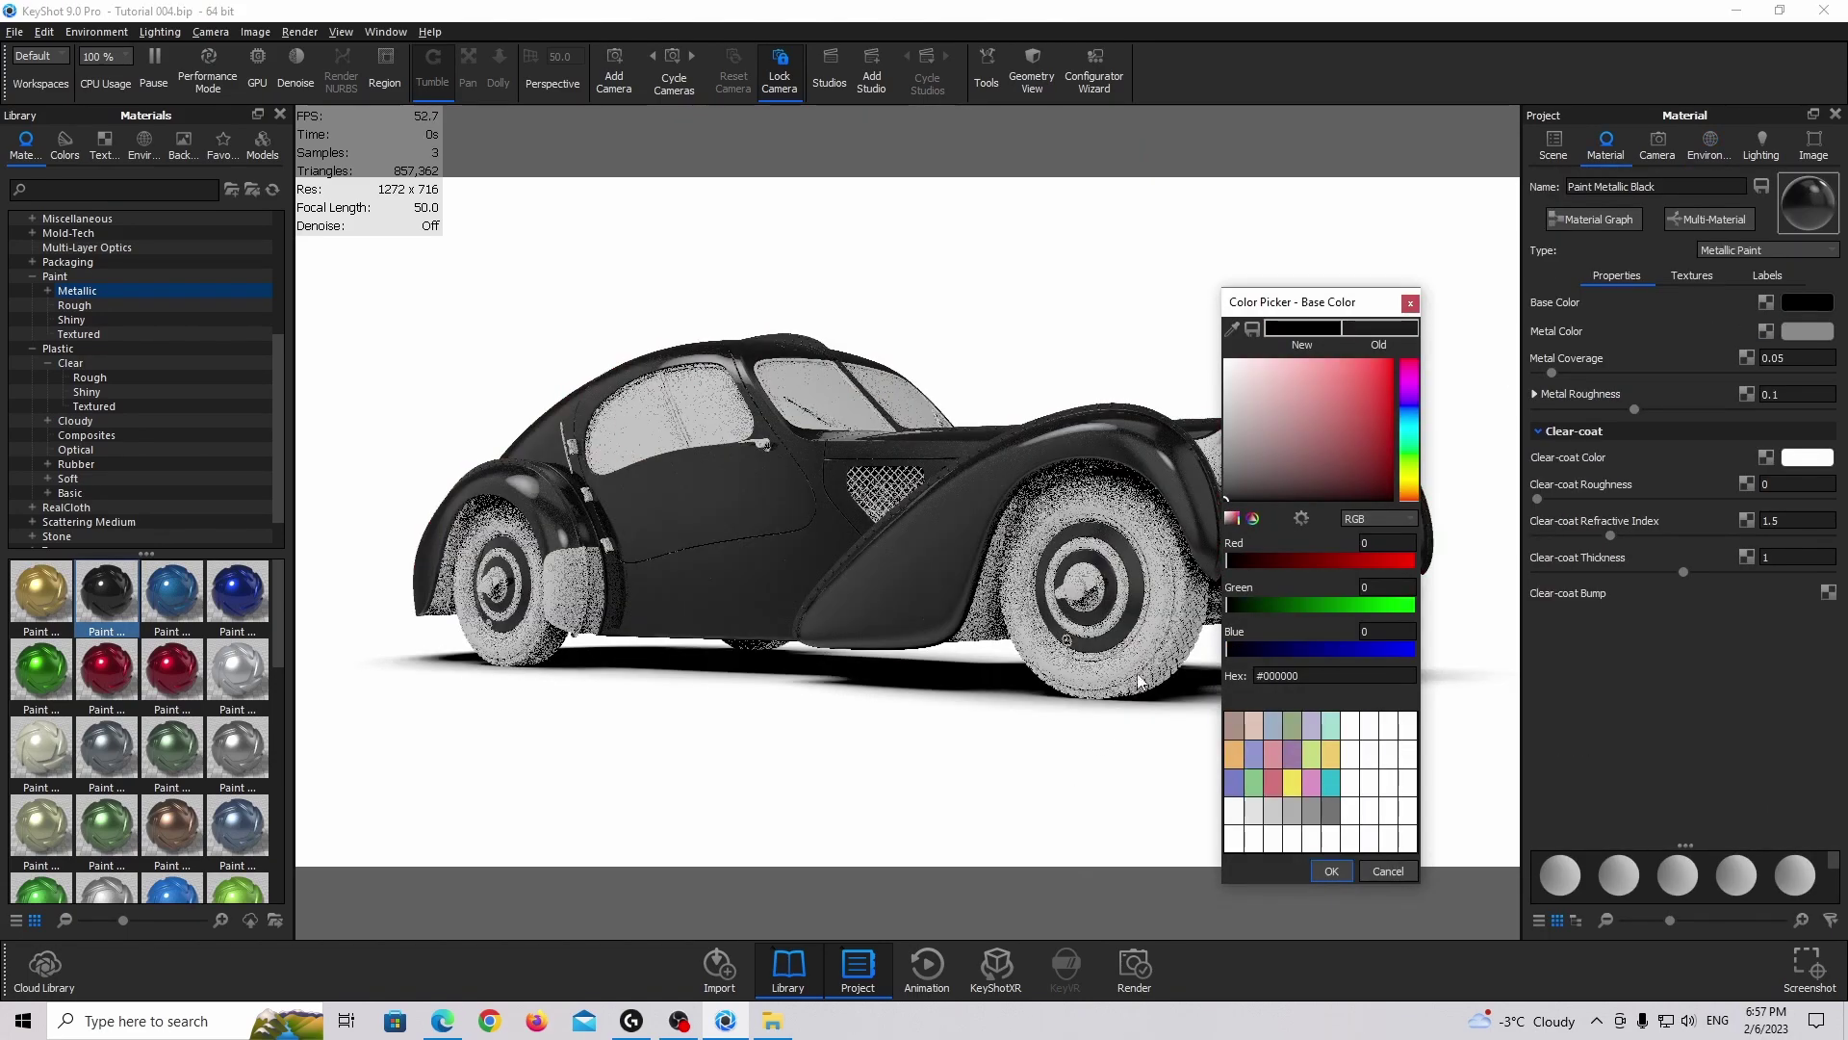
pyautogui.click(1333, 872)
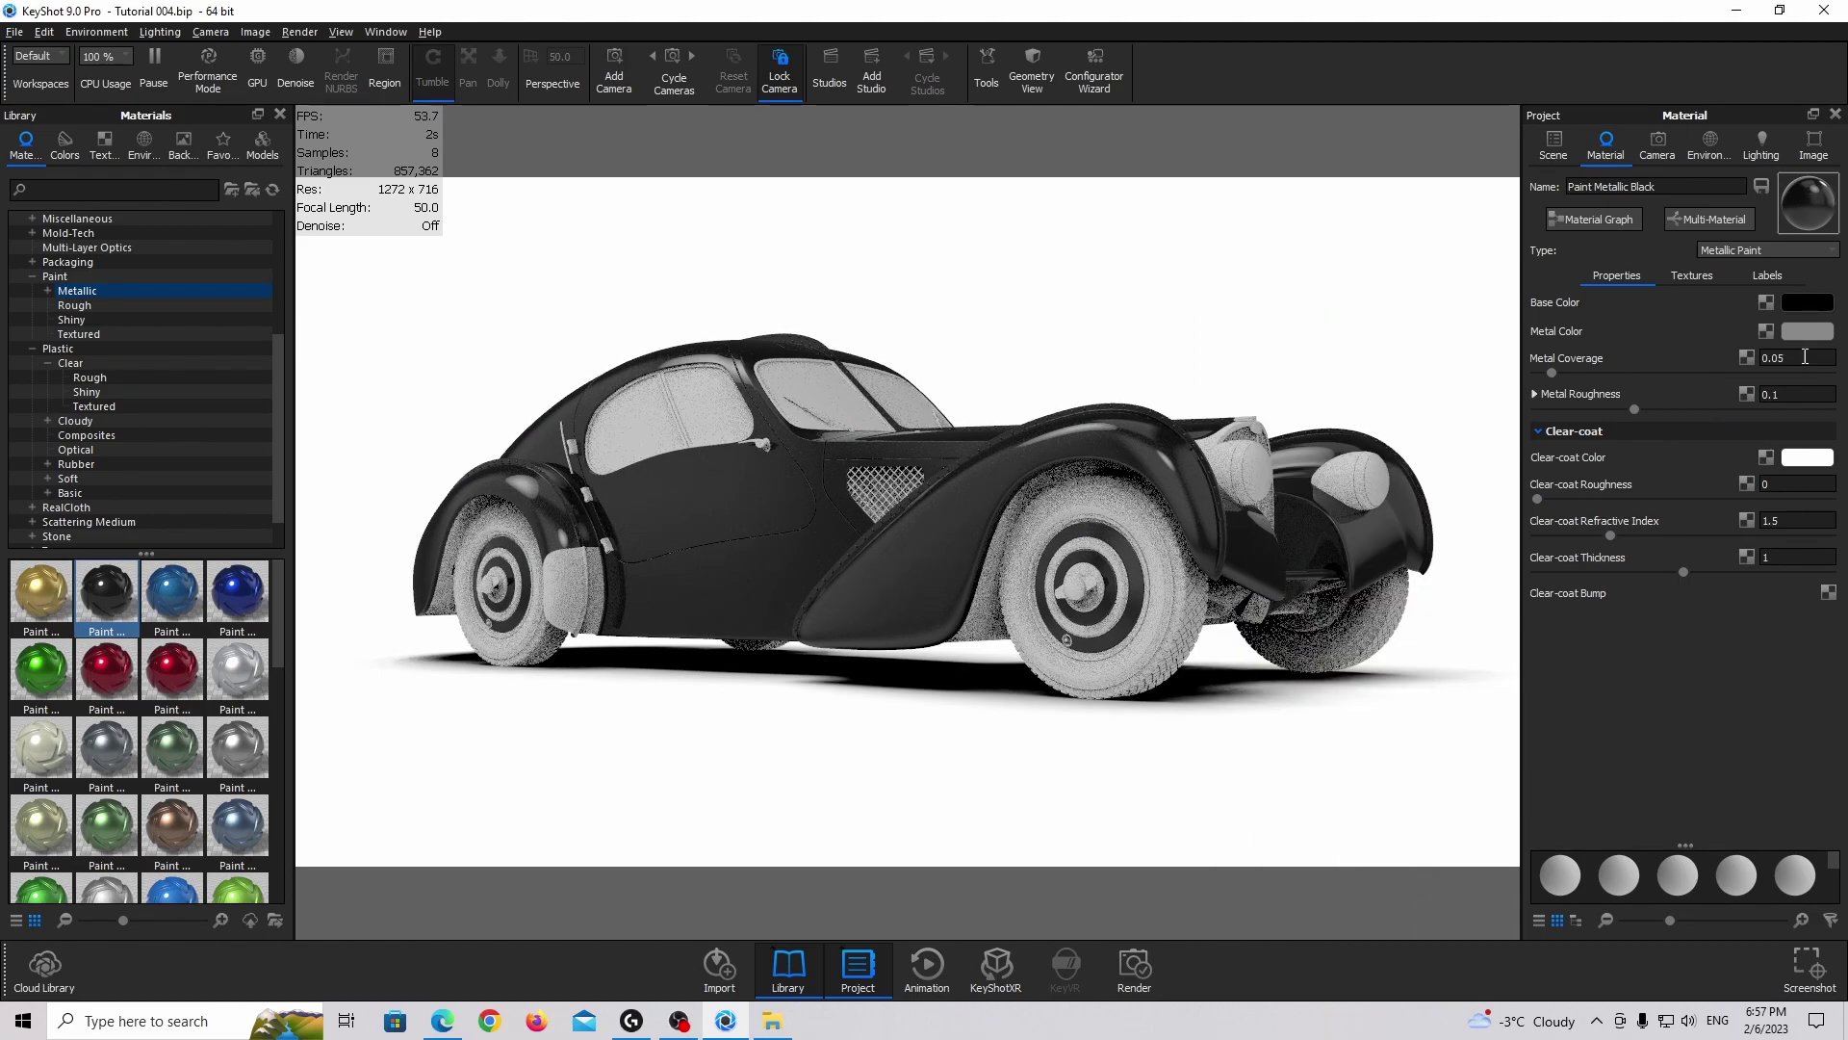
pyautogui.click(1808, 331)
pyautogui.moveTo(1102, 462)
pyautogui.mouseDown()
pyautogui.moveTo(1146, 520)
pyautogui.moveTo(1238, 475)
pyautogui.moveTo(1200, 405)
pyautogui.moveTo(1309, 401)
pyautogui.moveTo(1159, 423)
pyautogui.moveTo(1126, 455)
pyautogui.moveTo(1114, 439)
pyautogui.moveTo(1114, 474)
pyautogui.mouseUp()
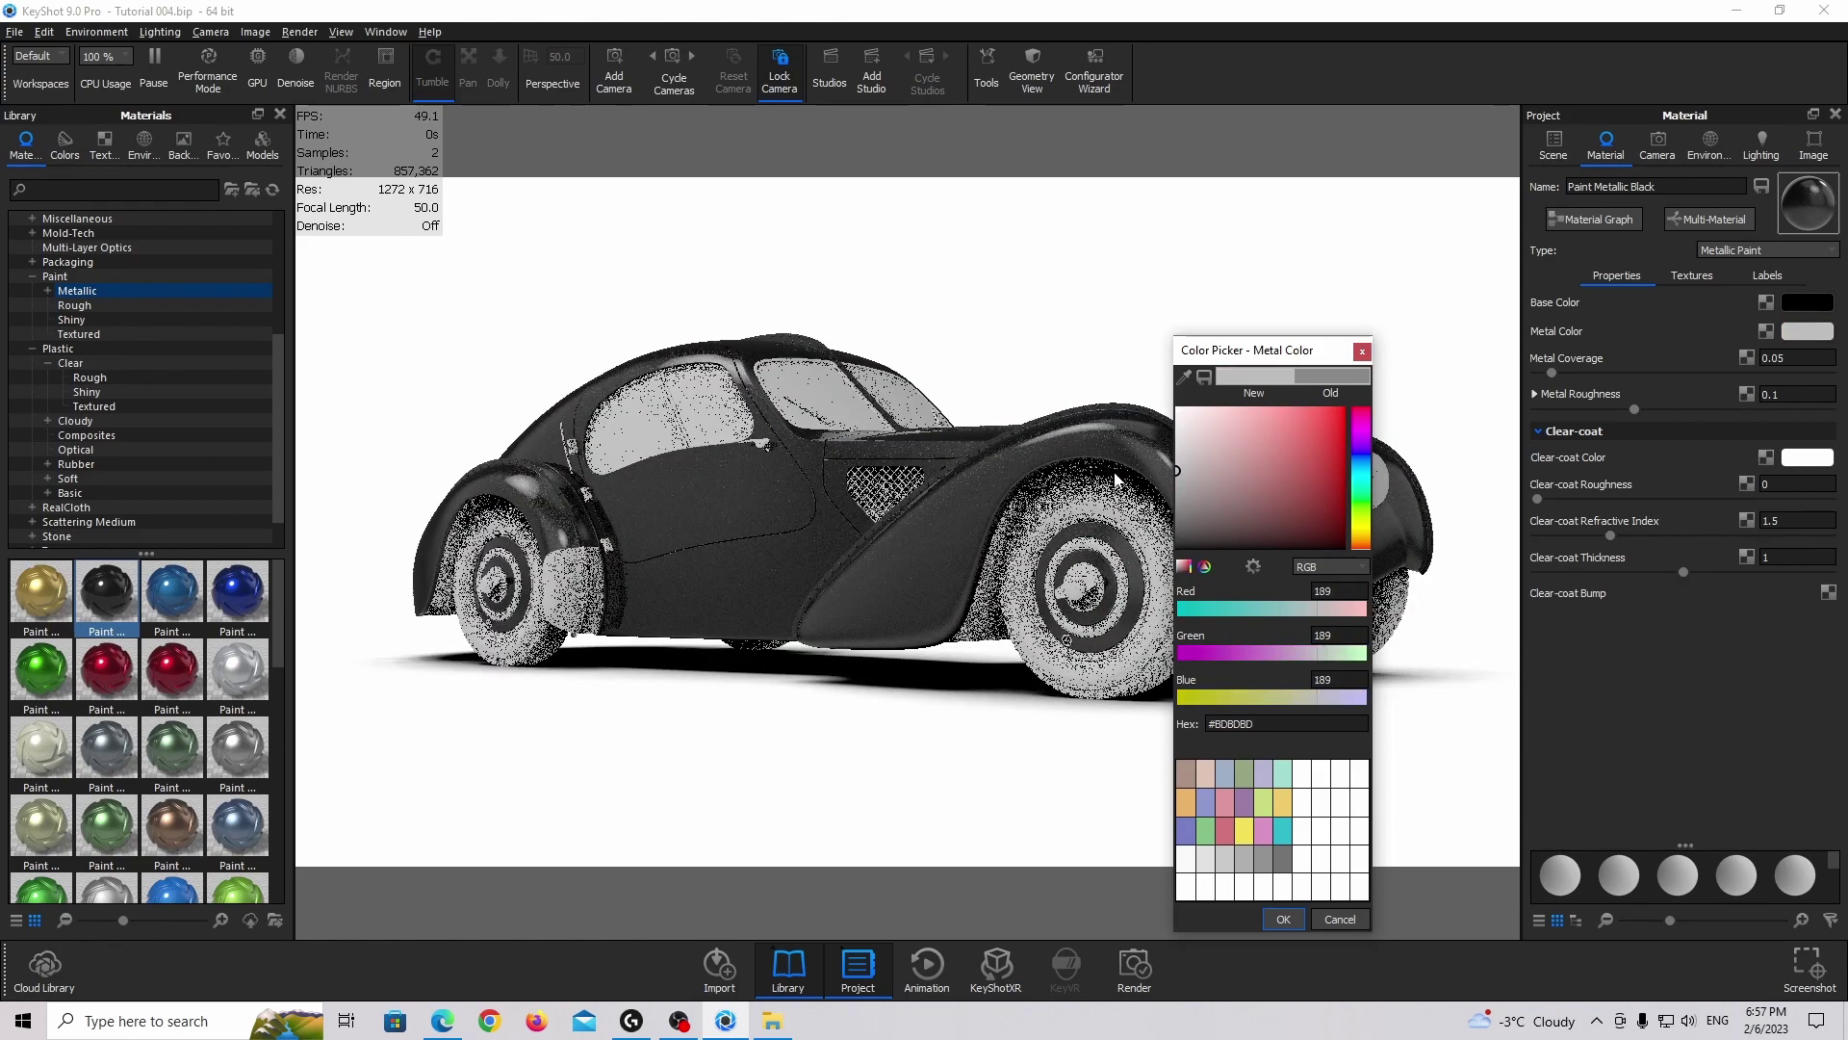
pyautogui.click(1286, 920)
# Set the body paint's metal coverage to 0.075 and its clear-coat color to dark grey (#6B6B6B)
pyautogui.click(1798, 358)
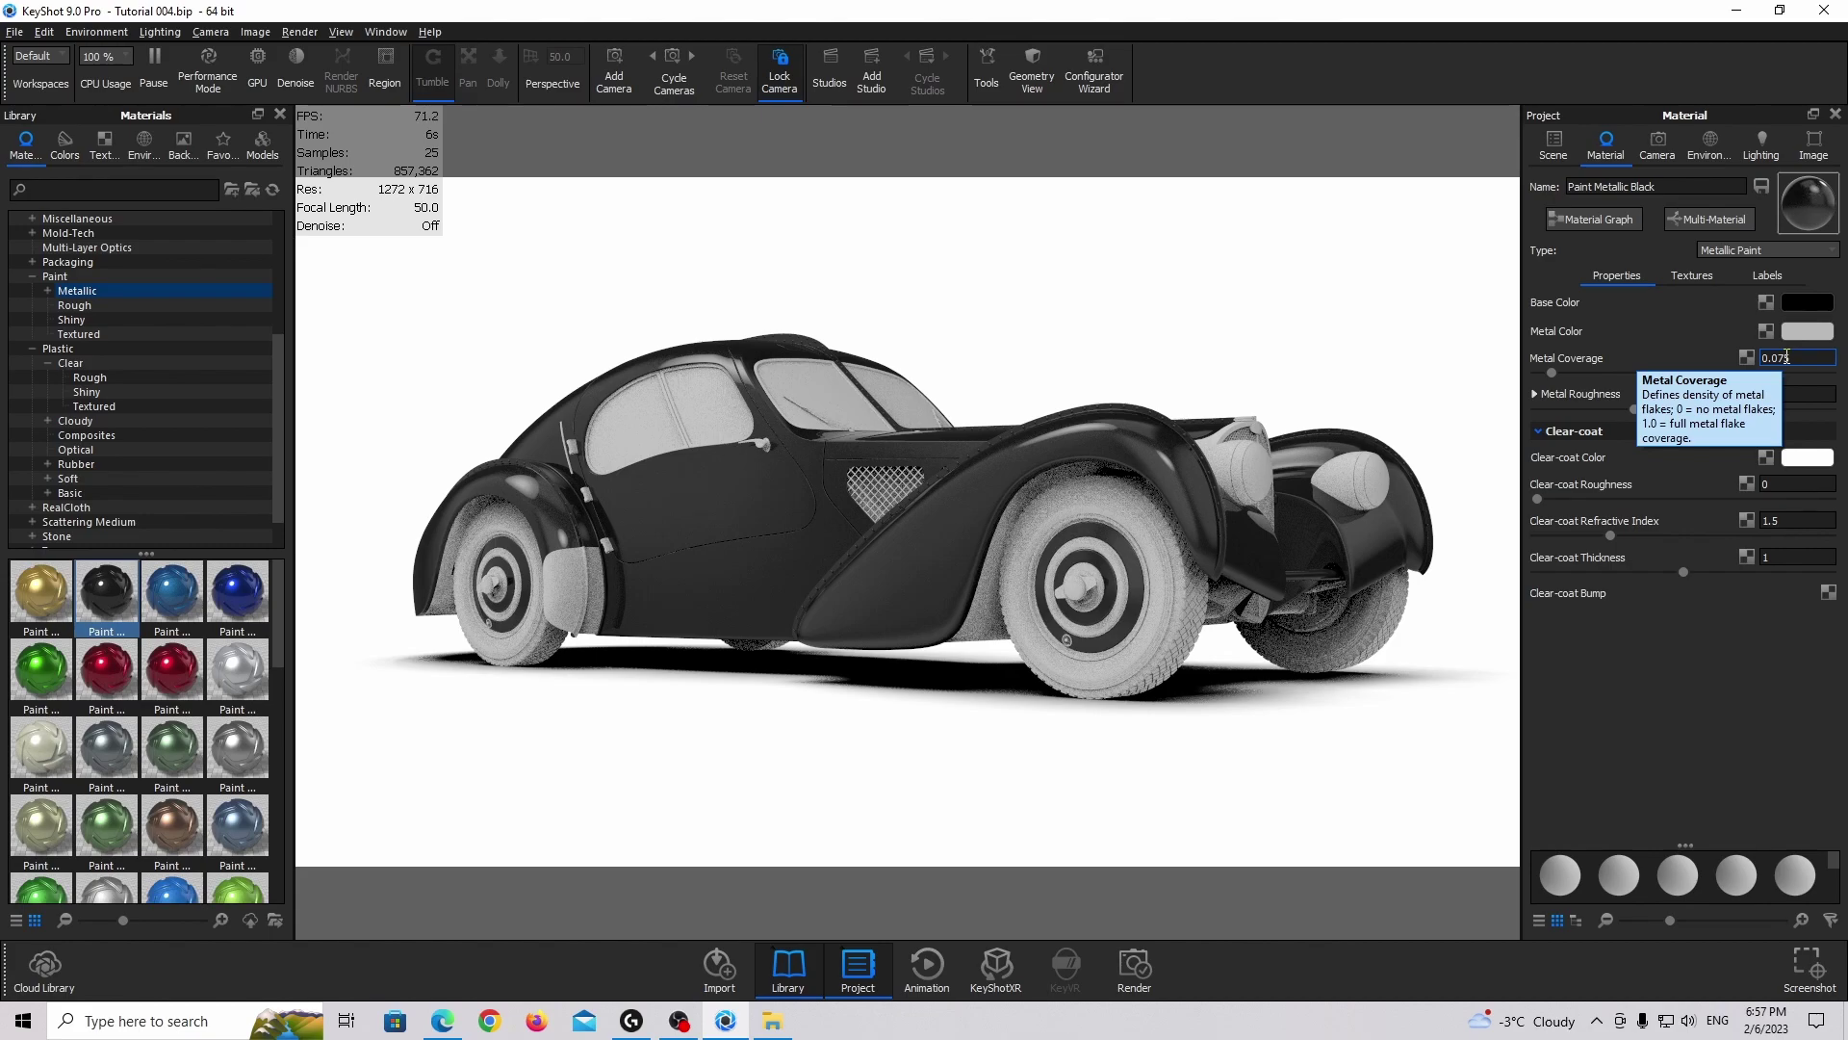
pyautogui.press('Return')
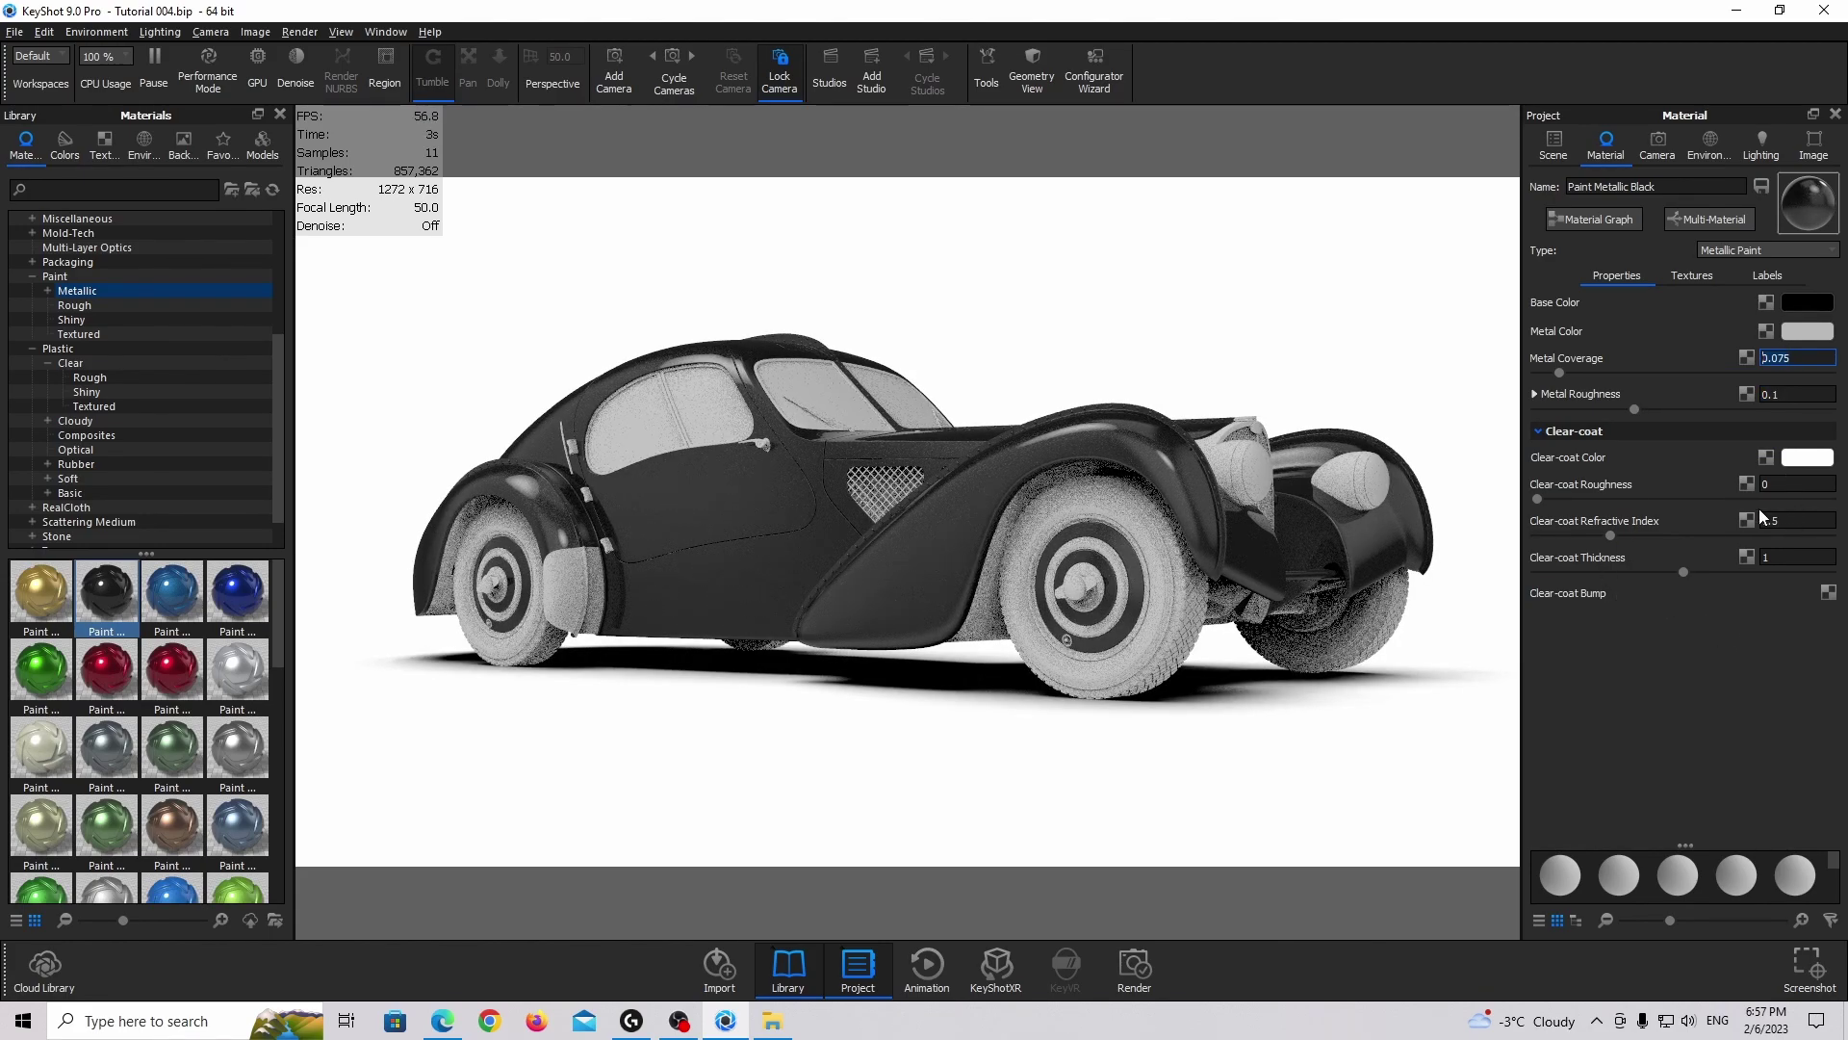
pyautogui.click(1800, 461)
pyautogui.moveTo(1161, 500); pyautogui.dragTo(1009, 579)
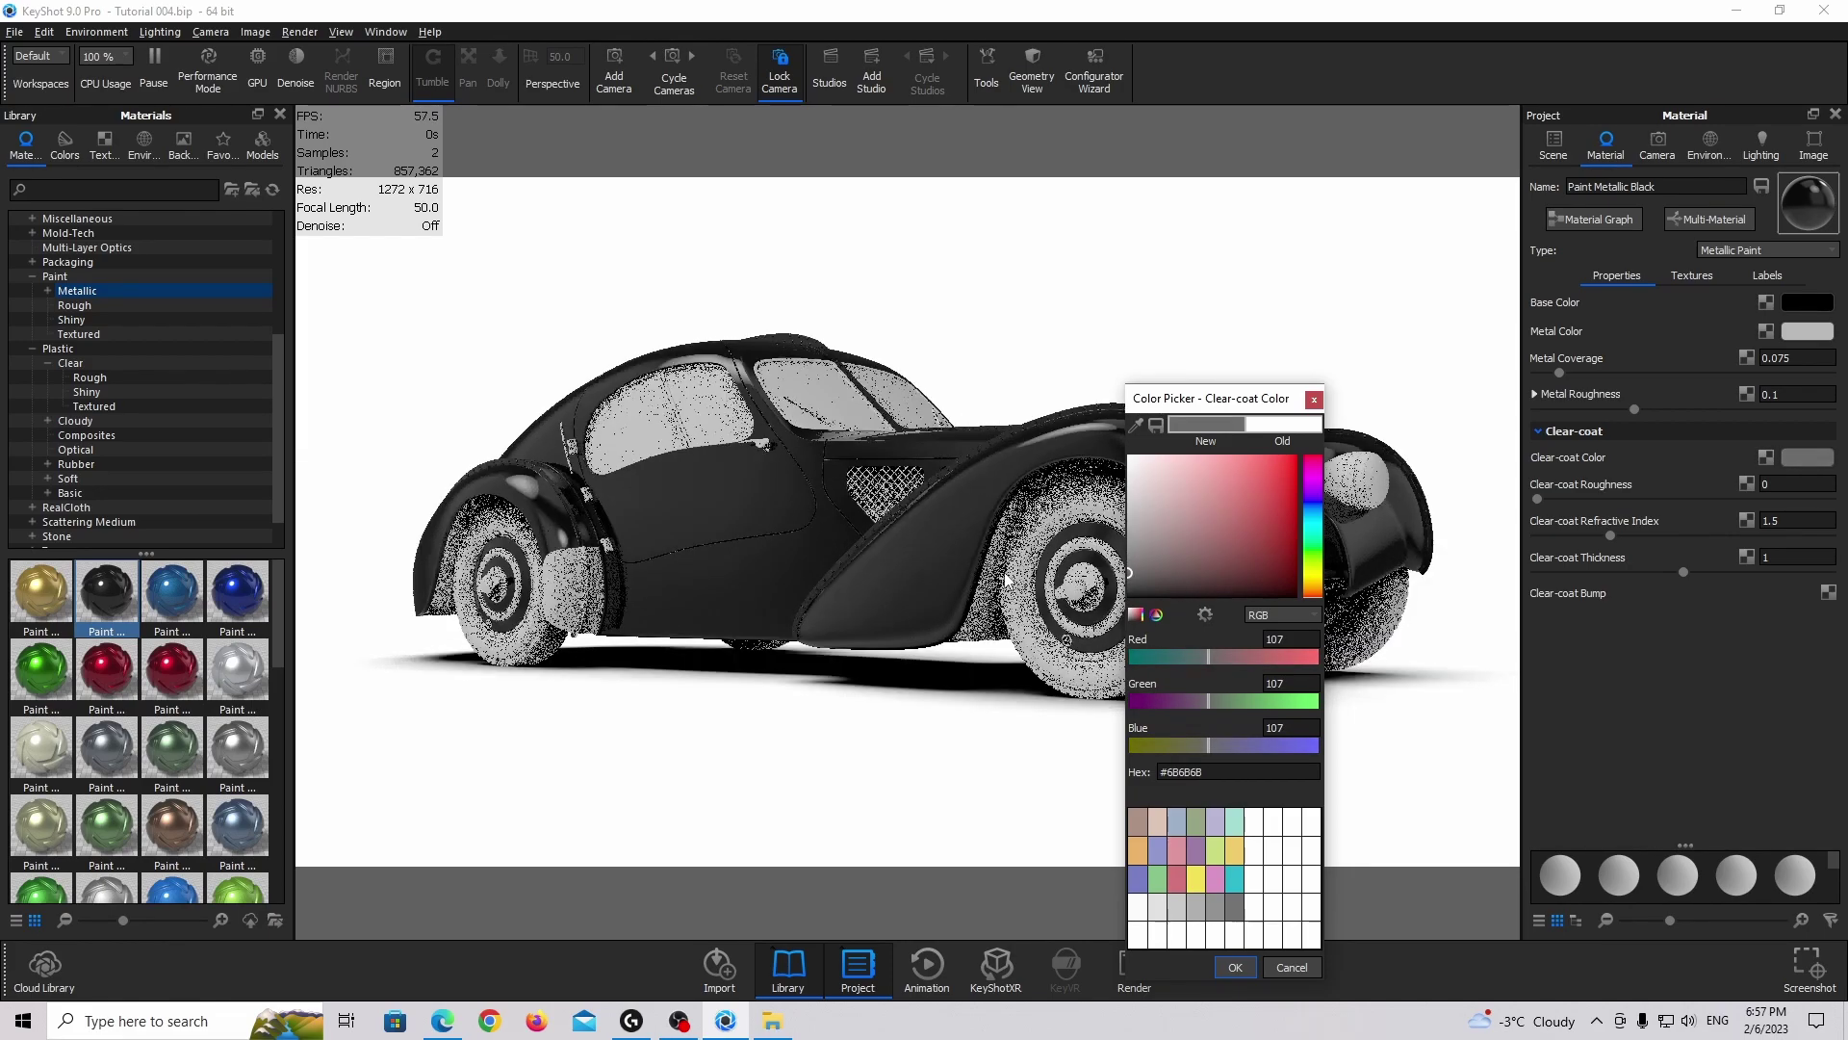
pyautogui.click(1232, 968)
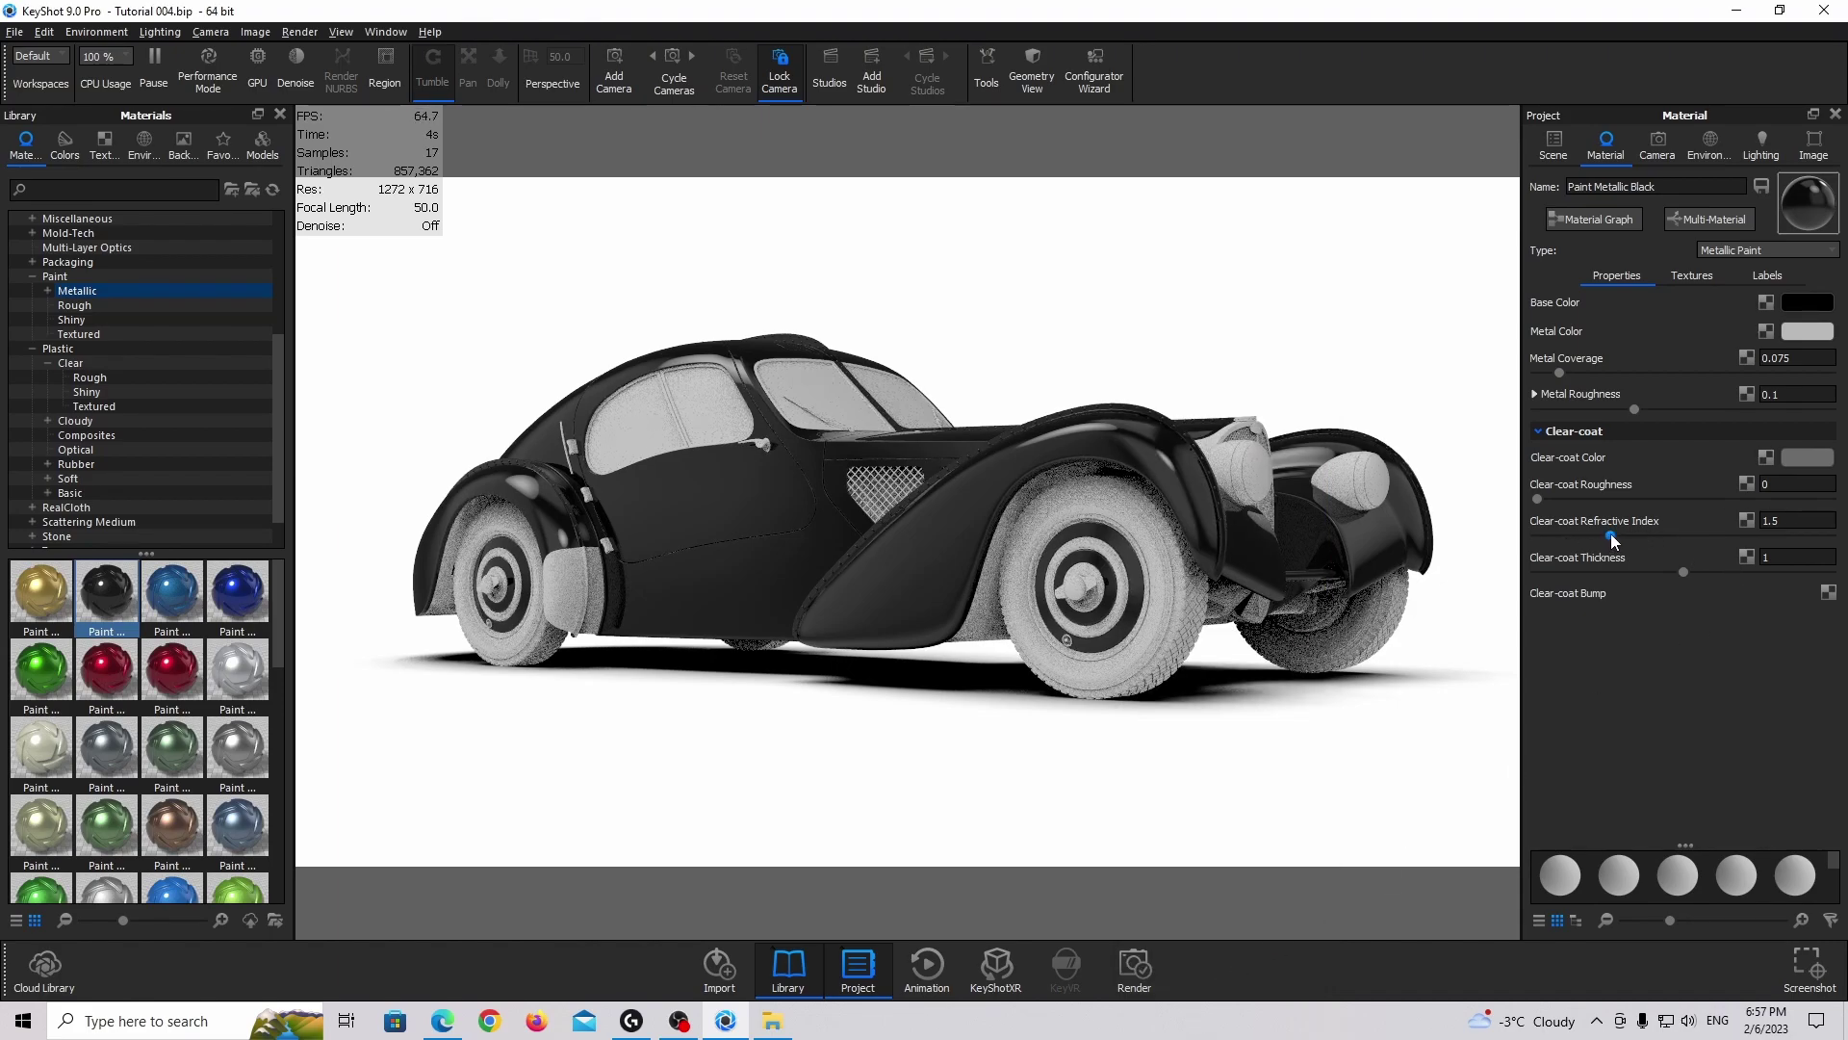
# Try high and low clear-coat refractive index values on the body paint, and set the index to 1.6
pyautogui.moveTo(1610, 533); pyautogui.dragTo(1792, 535)
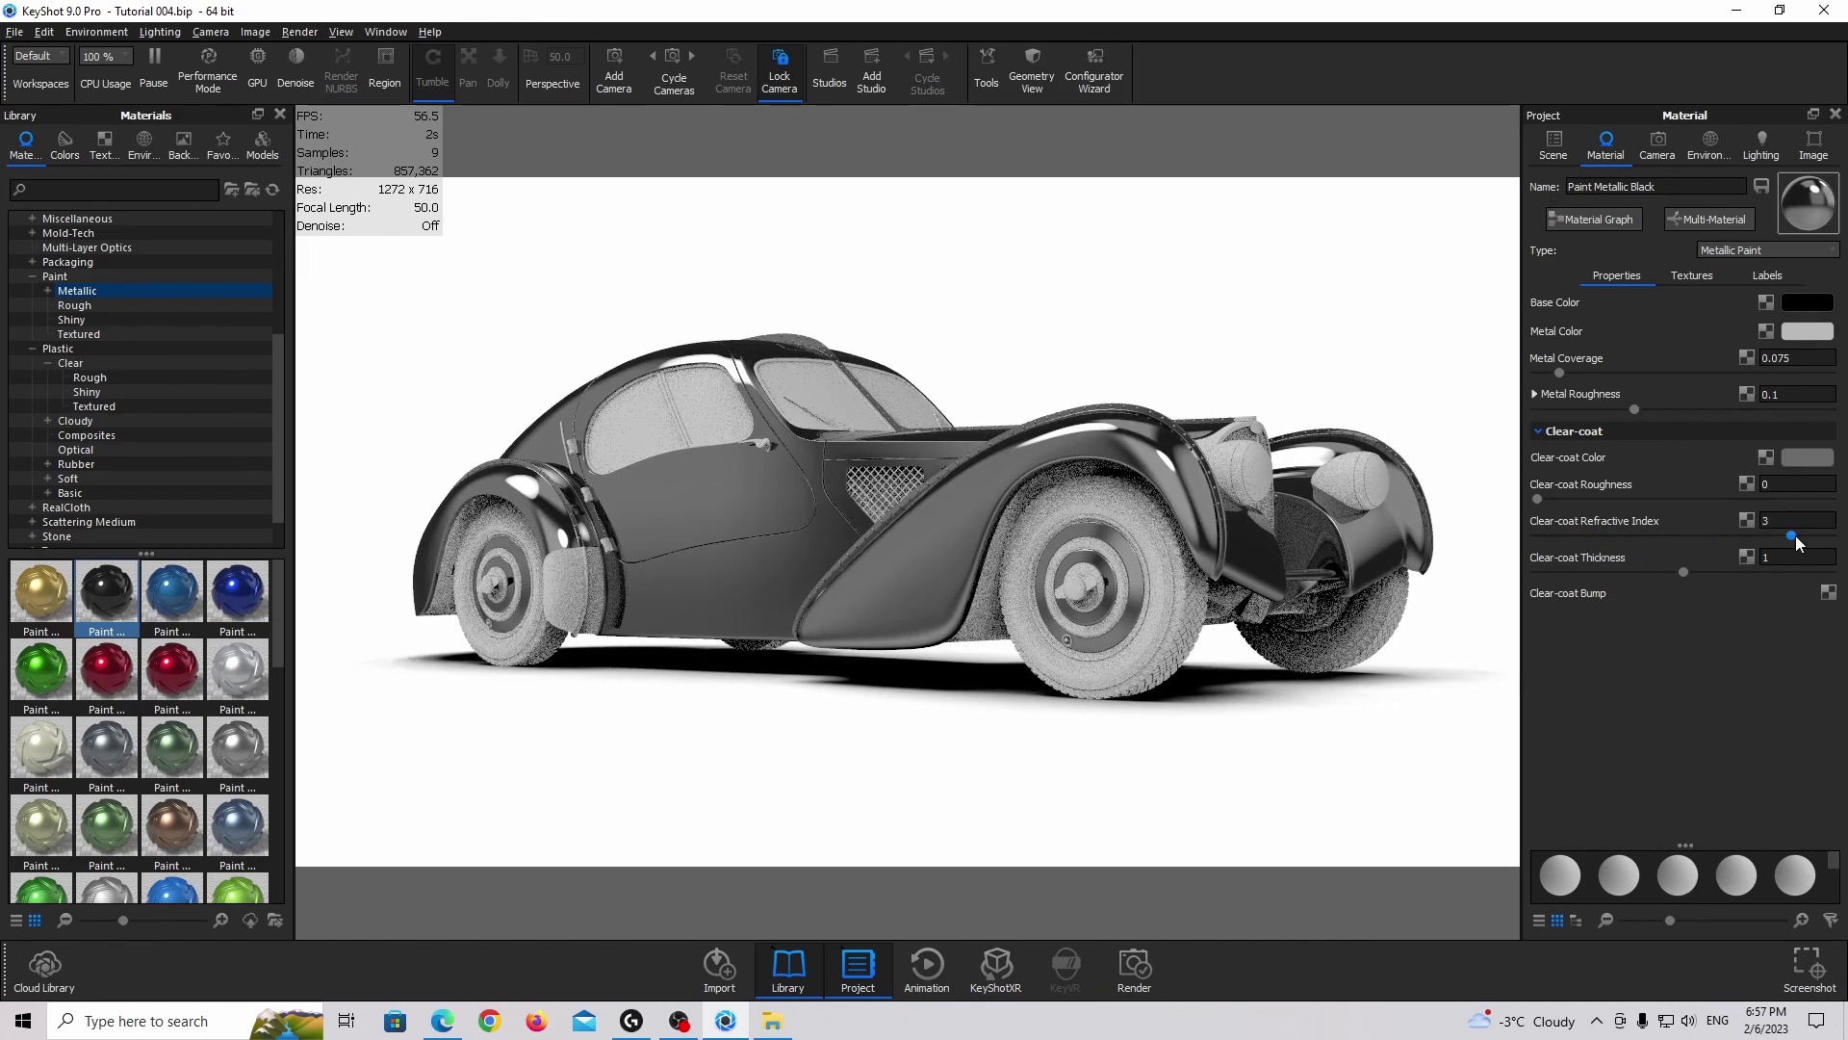
pyautogui.moveTo(1791, 535); pyautogui.dragTo(1573, 542)
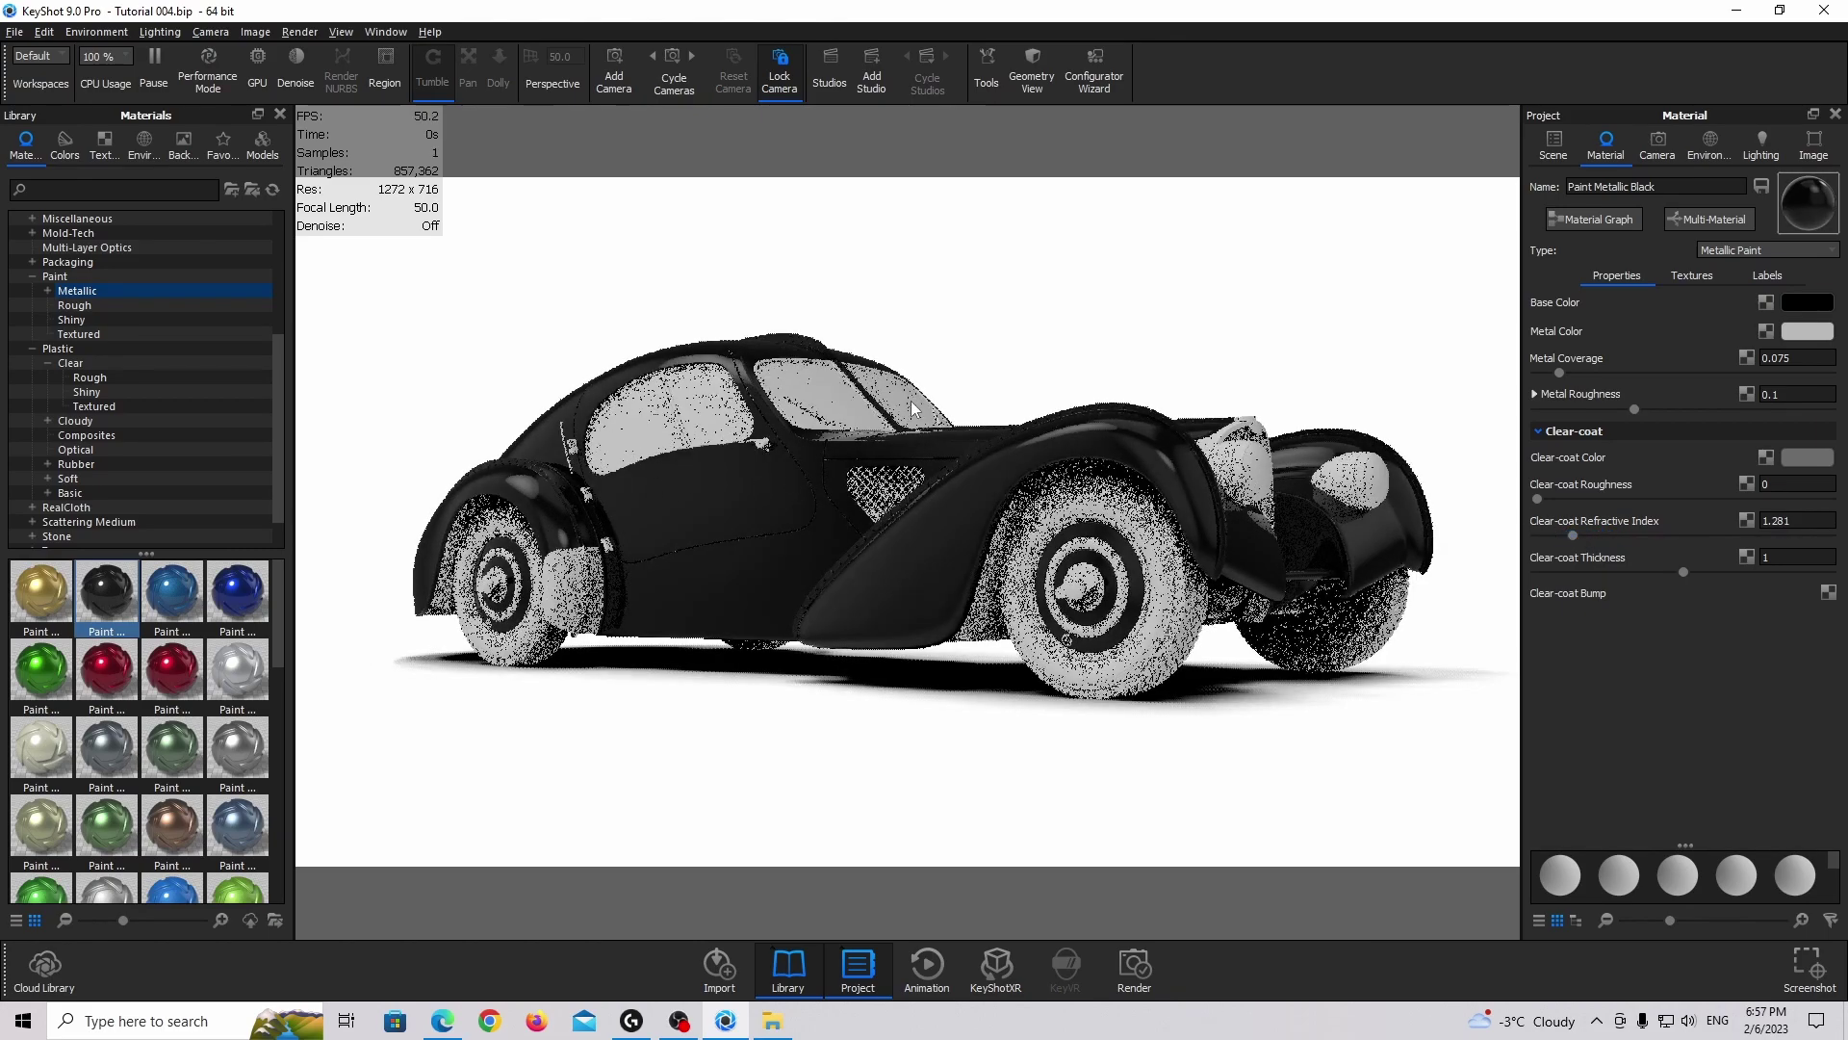
pyautogui.click(1792, 521)
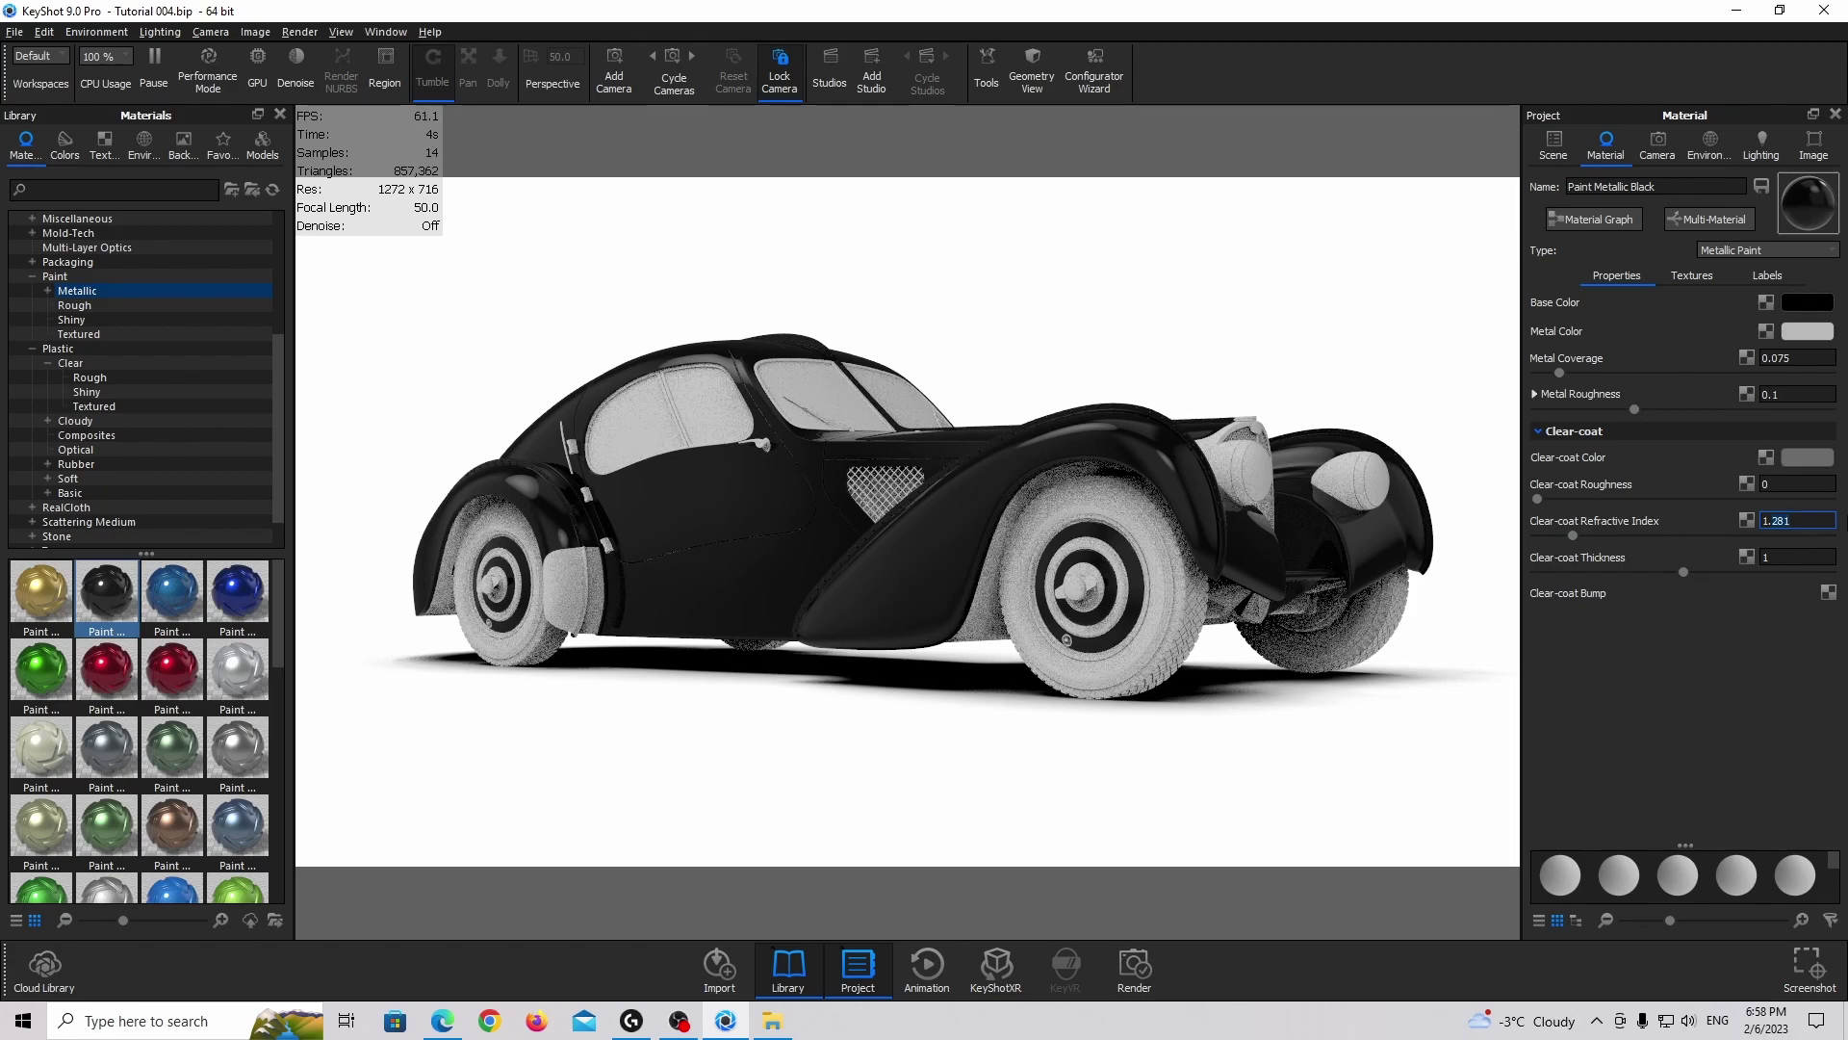
pyautogui.press('Return')
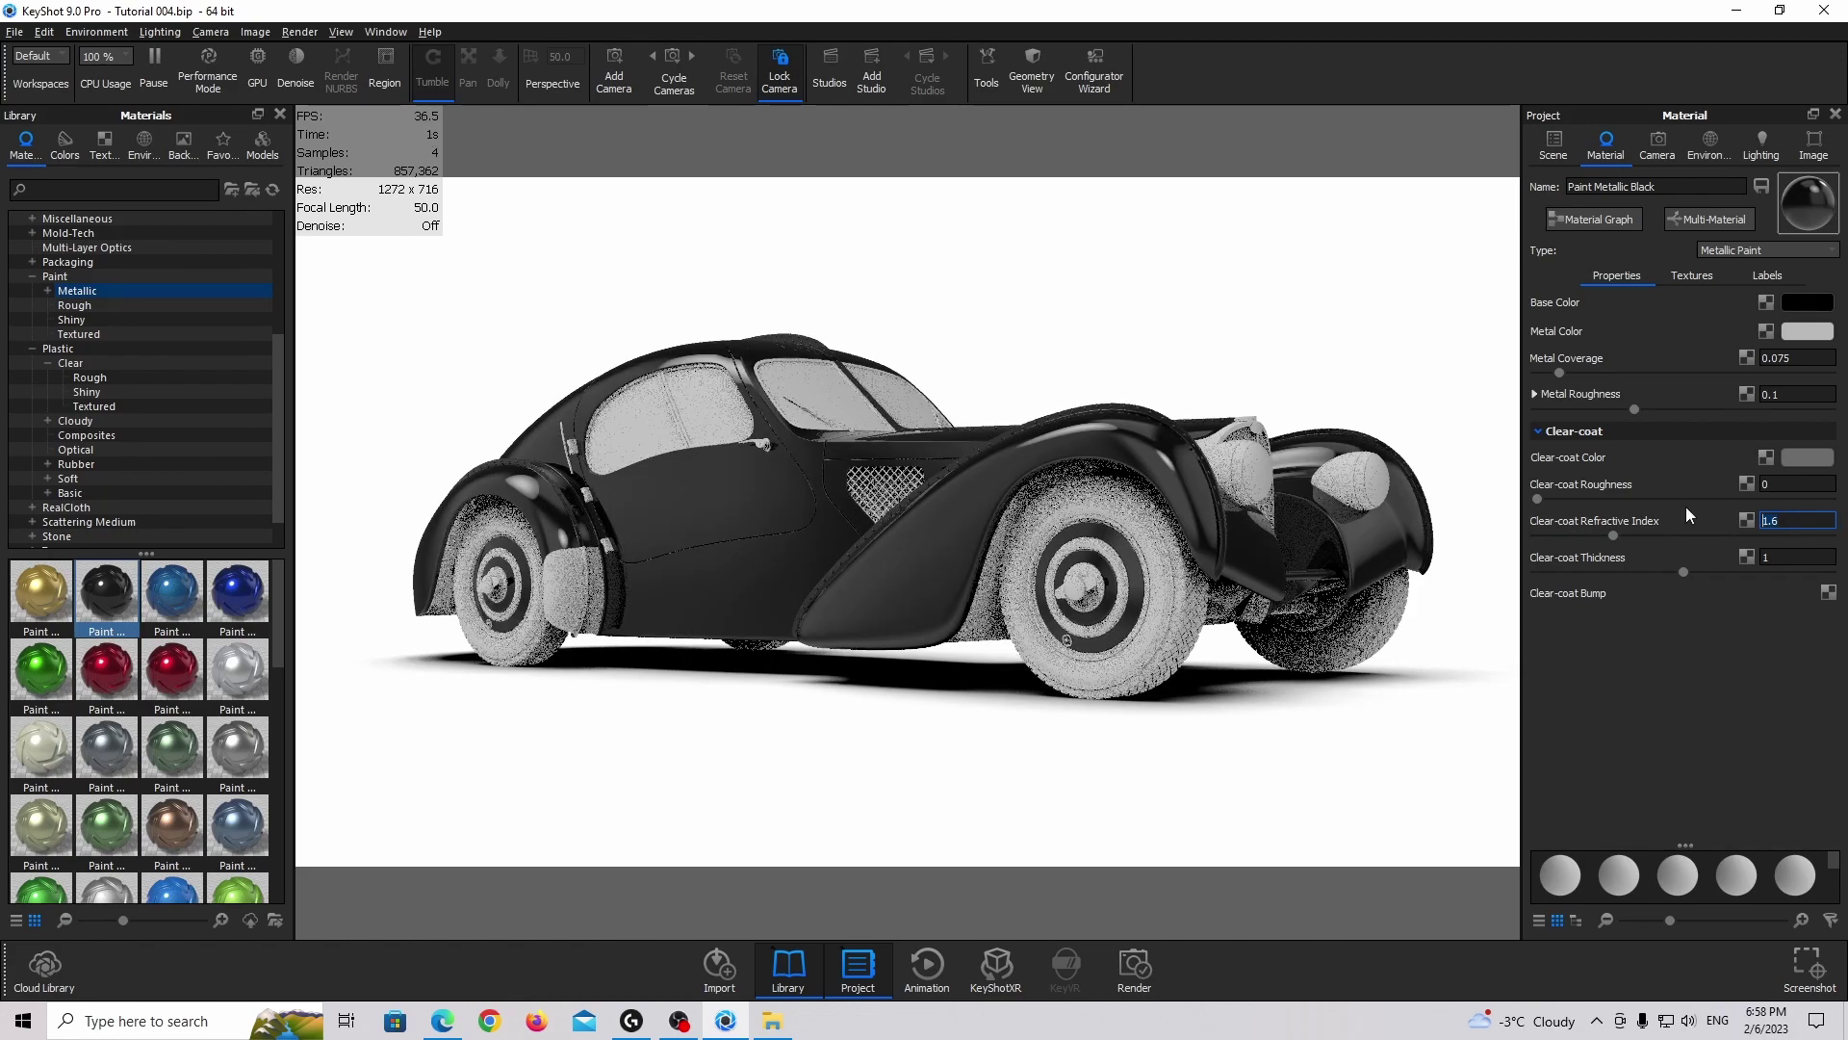
# Find the Tire material among the rubber plastics in the library and apply it to the car's tires
pyautogui.click(1553, 154)
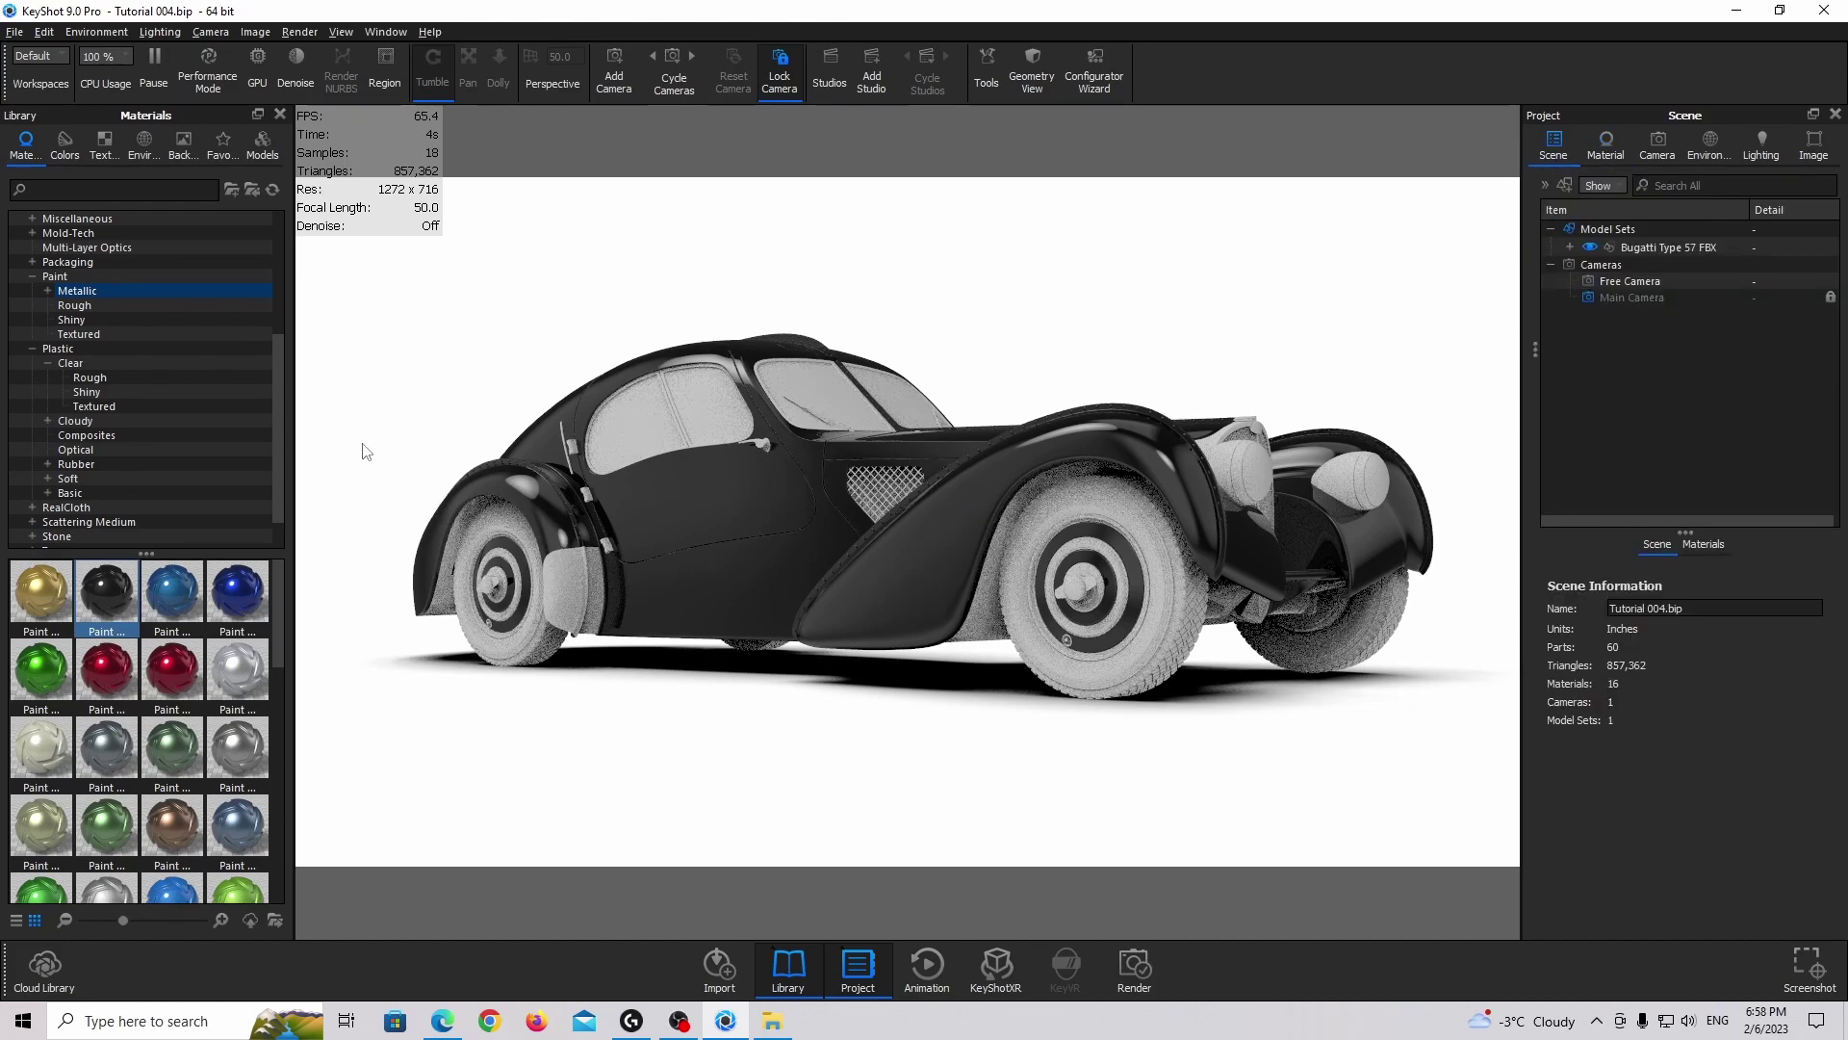
pyautogui.click(59, 349)
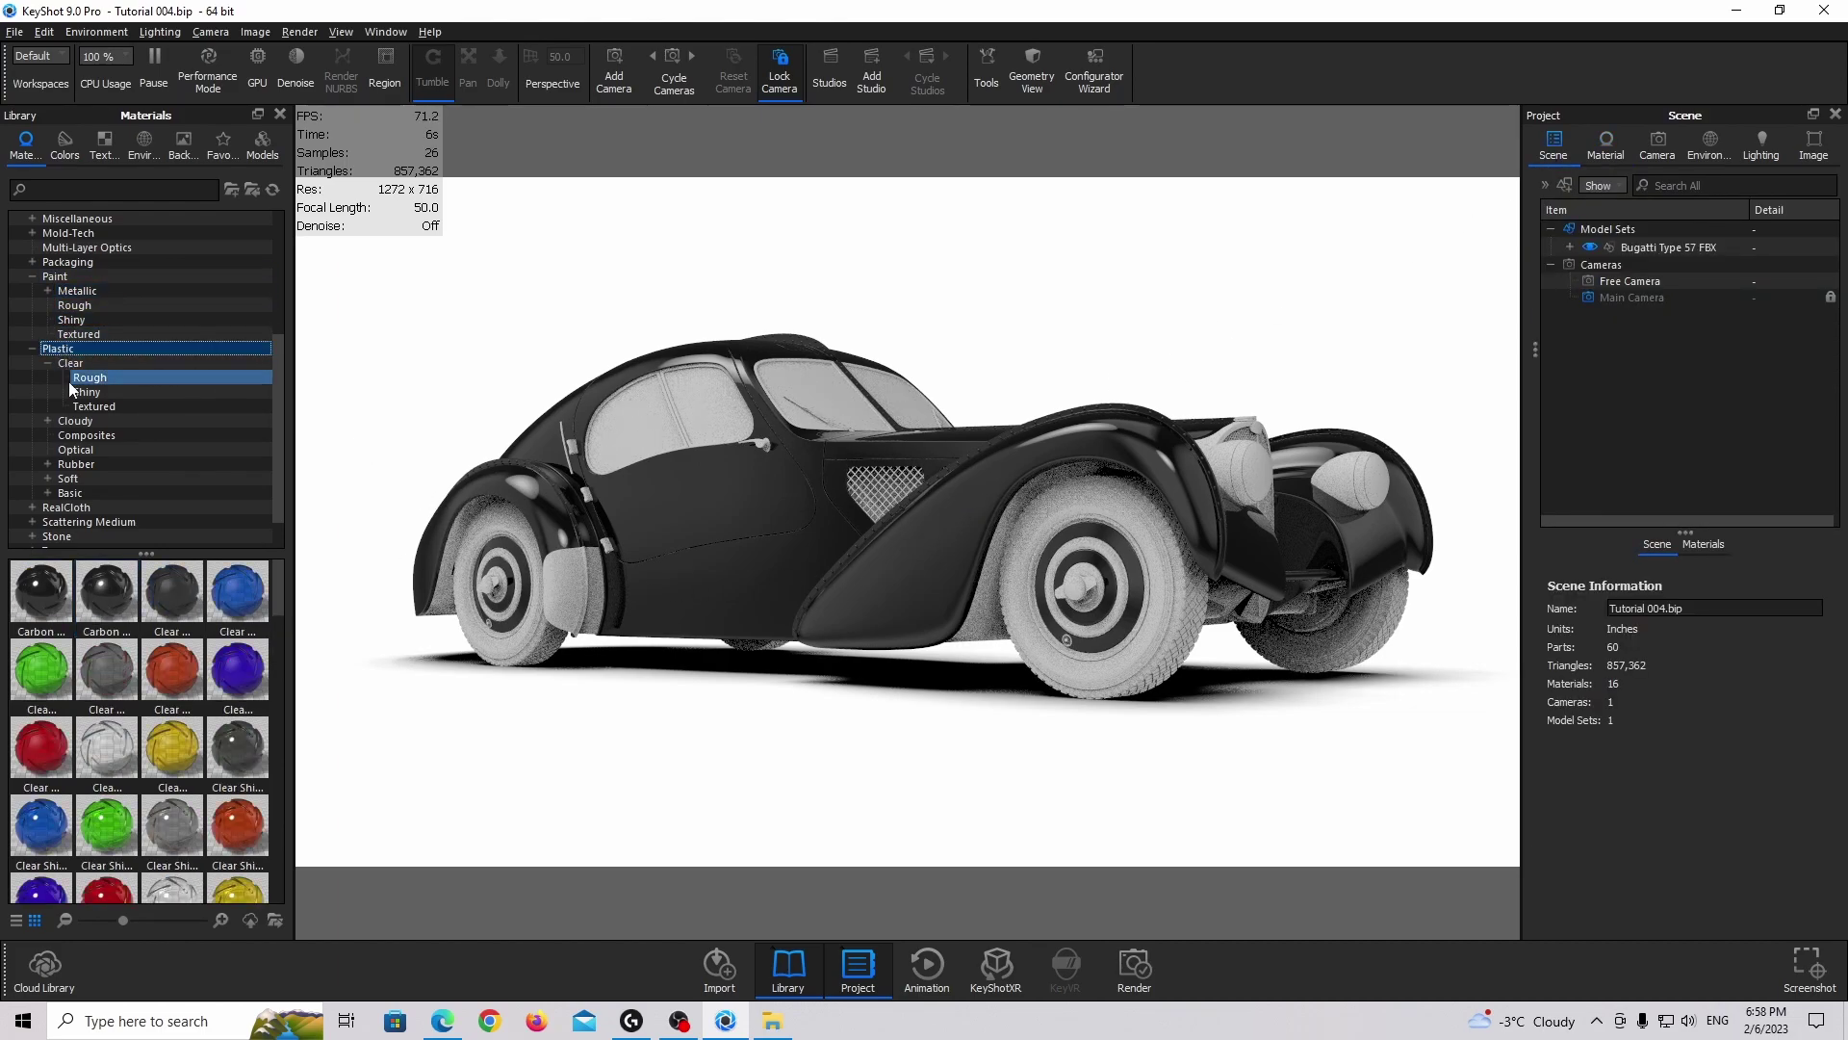
pyautogui.click(69, 493)
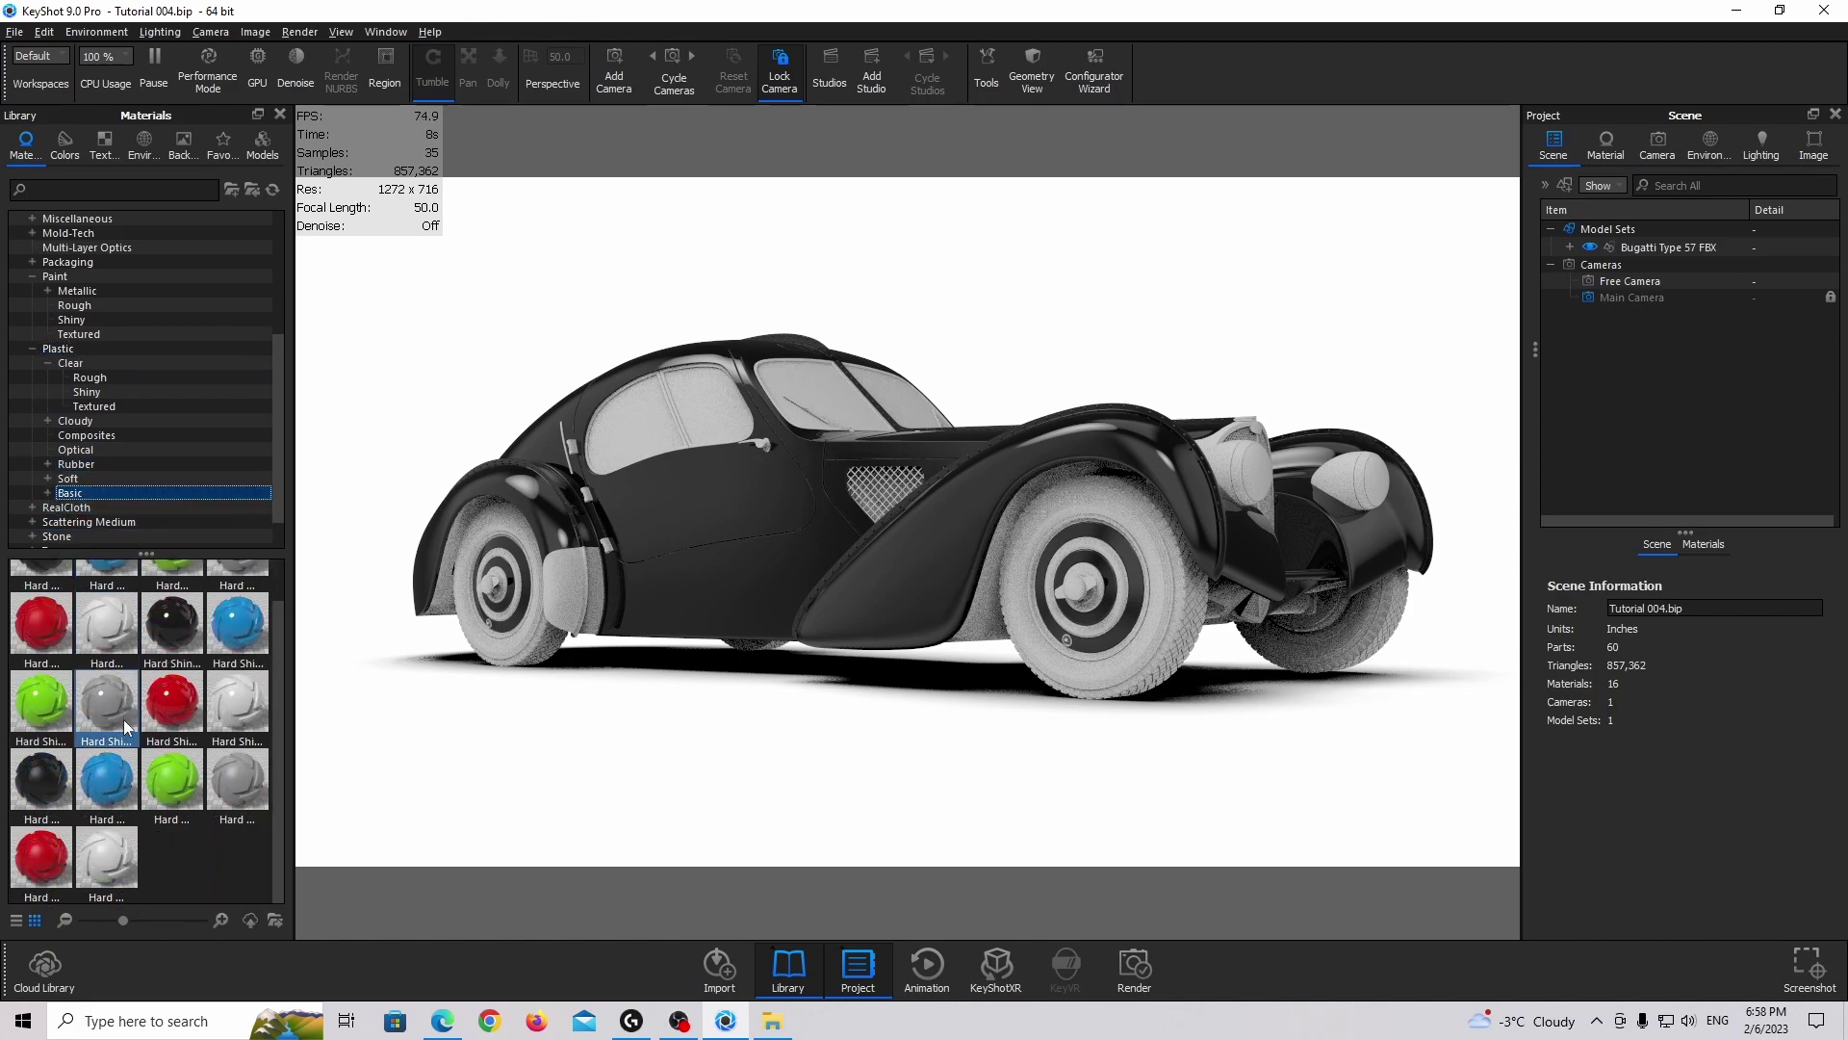
pyautogui.click(104, 464)
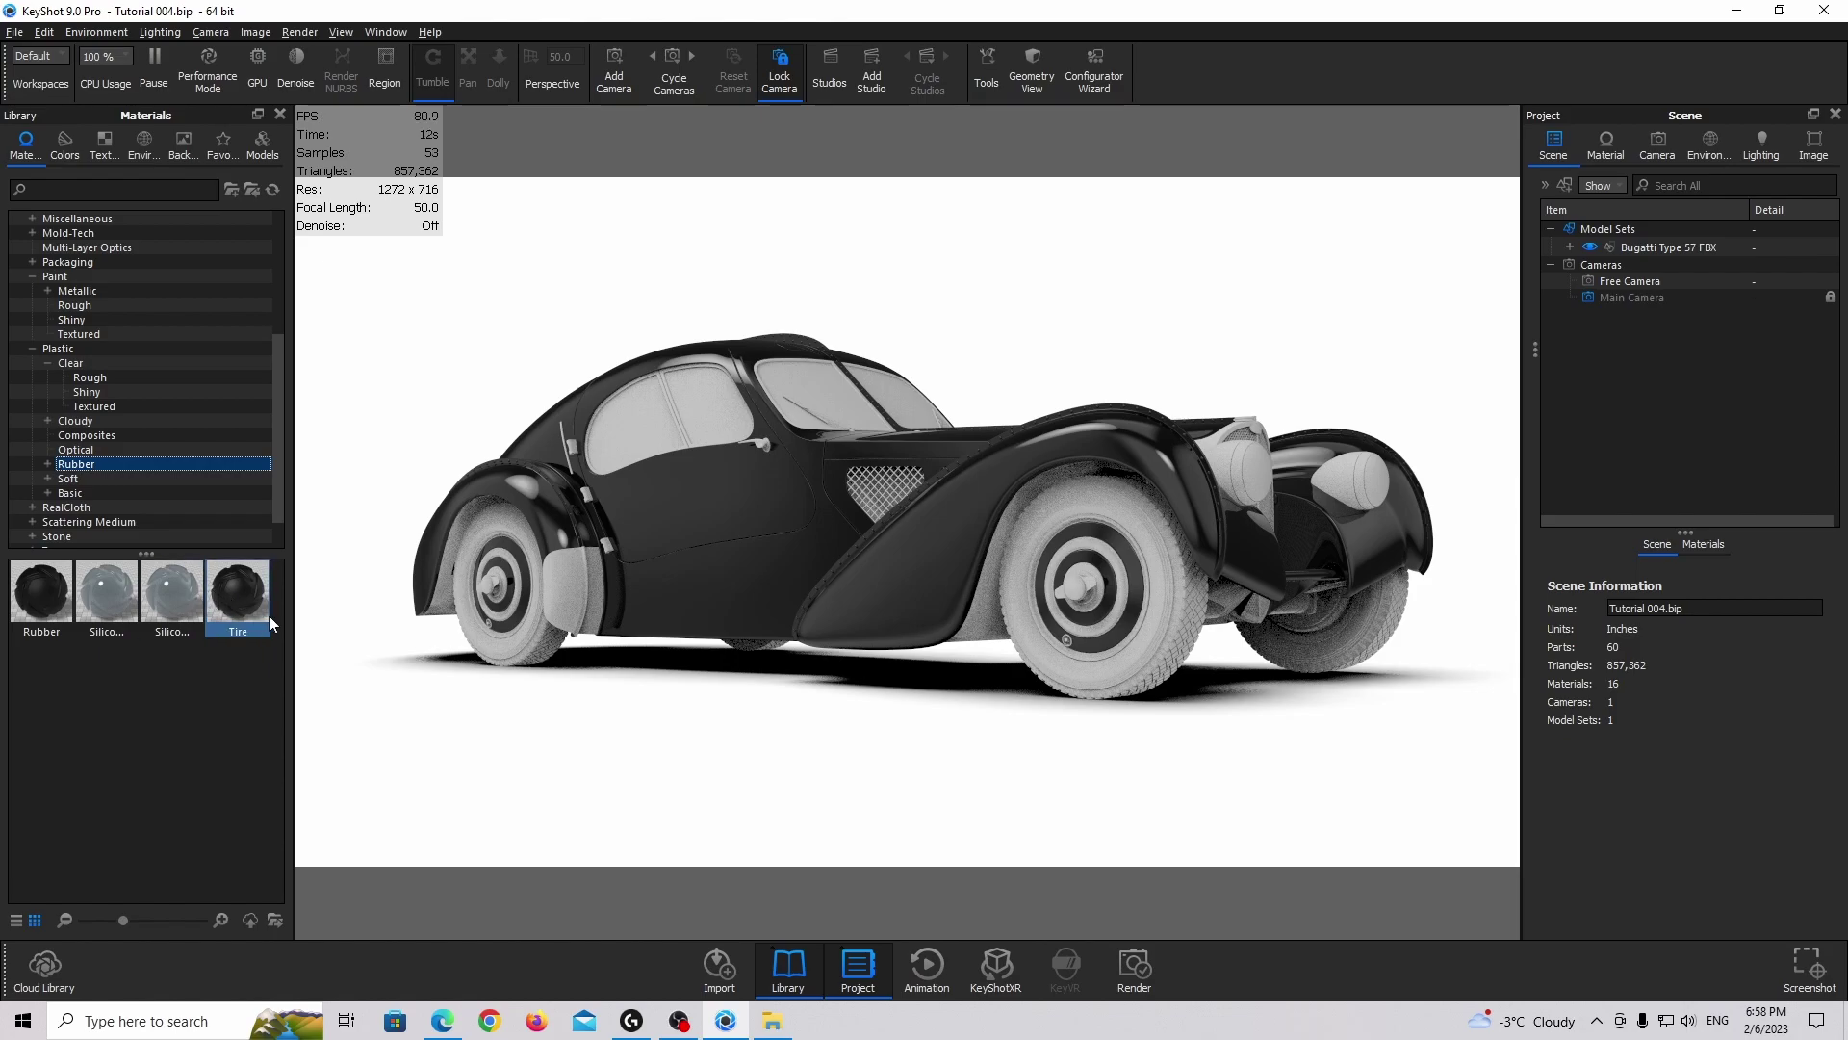
pyautogui.moveTo(250, 593); pyautogui.dragTo(1054, 677)
# Set the Tire material's roughness to 0.075 and darken its diffuse color to black
pyautogui.doubleClick(1054, 677)
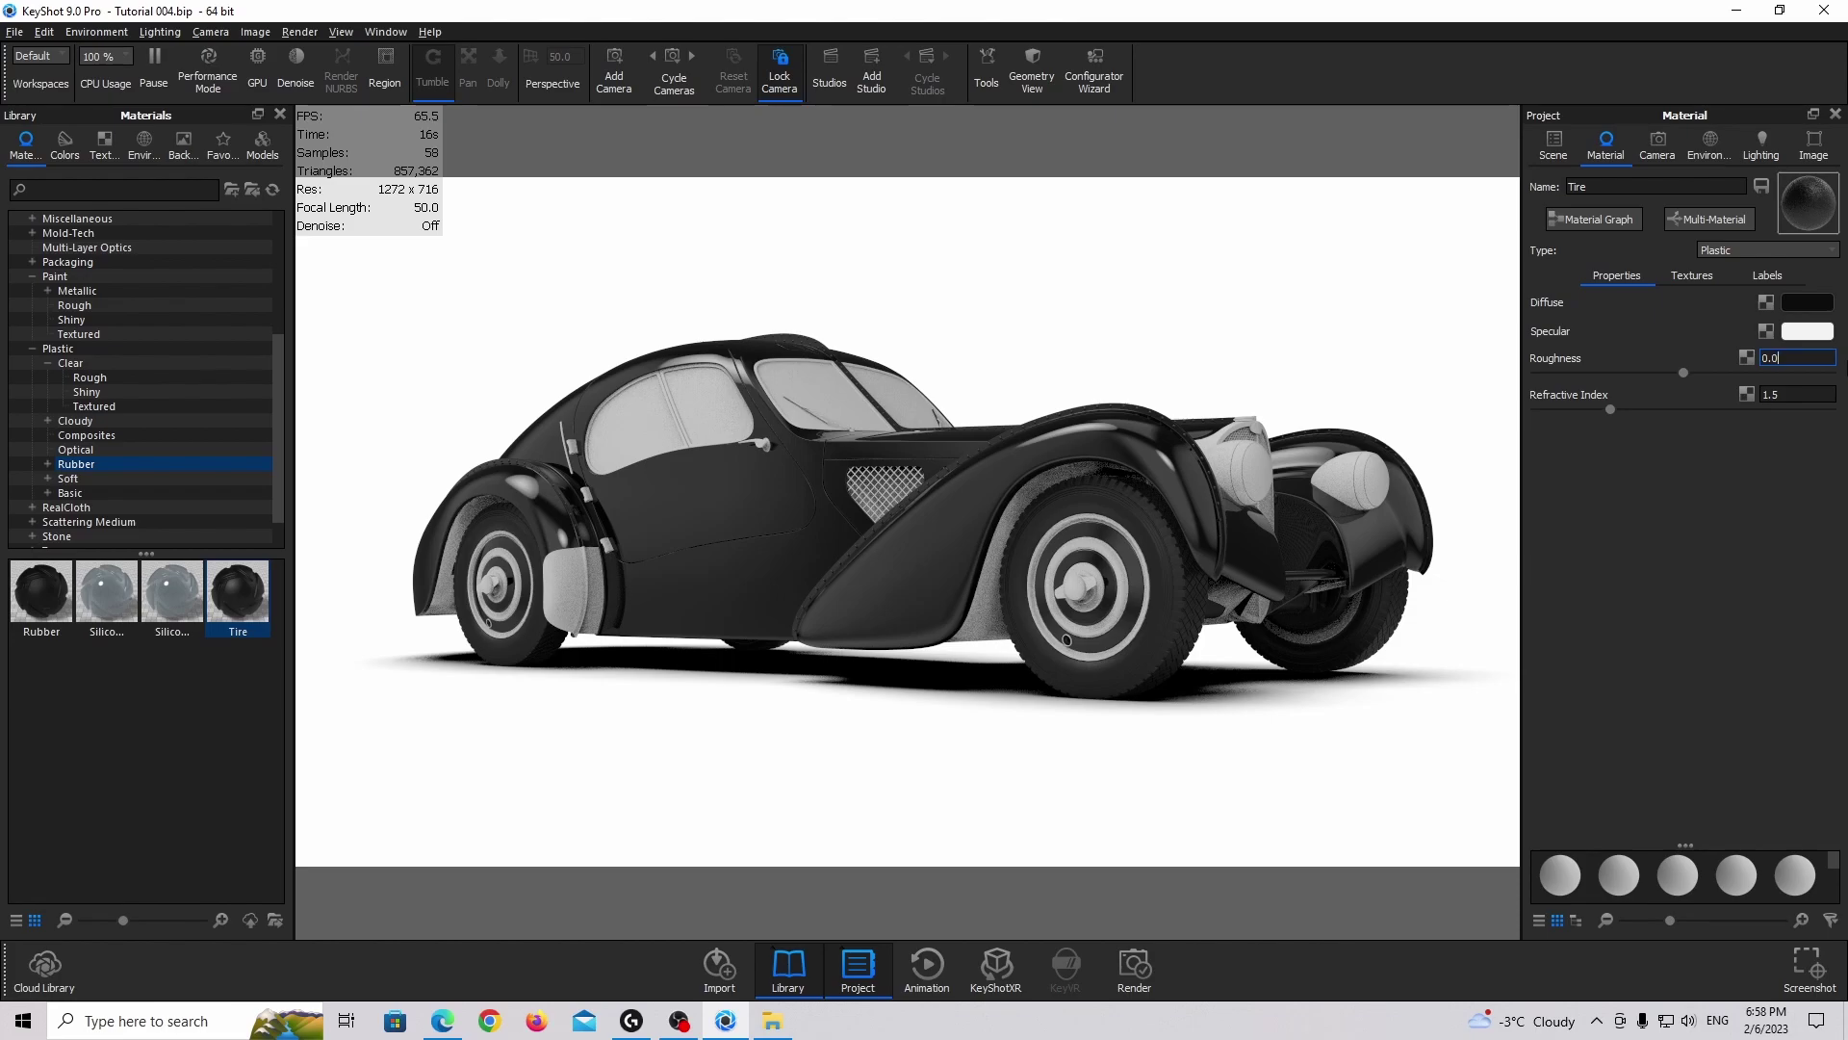
pyautogui.press('Return')
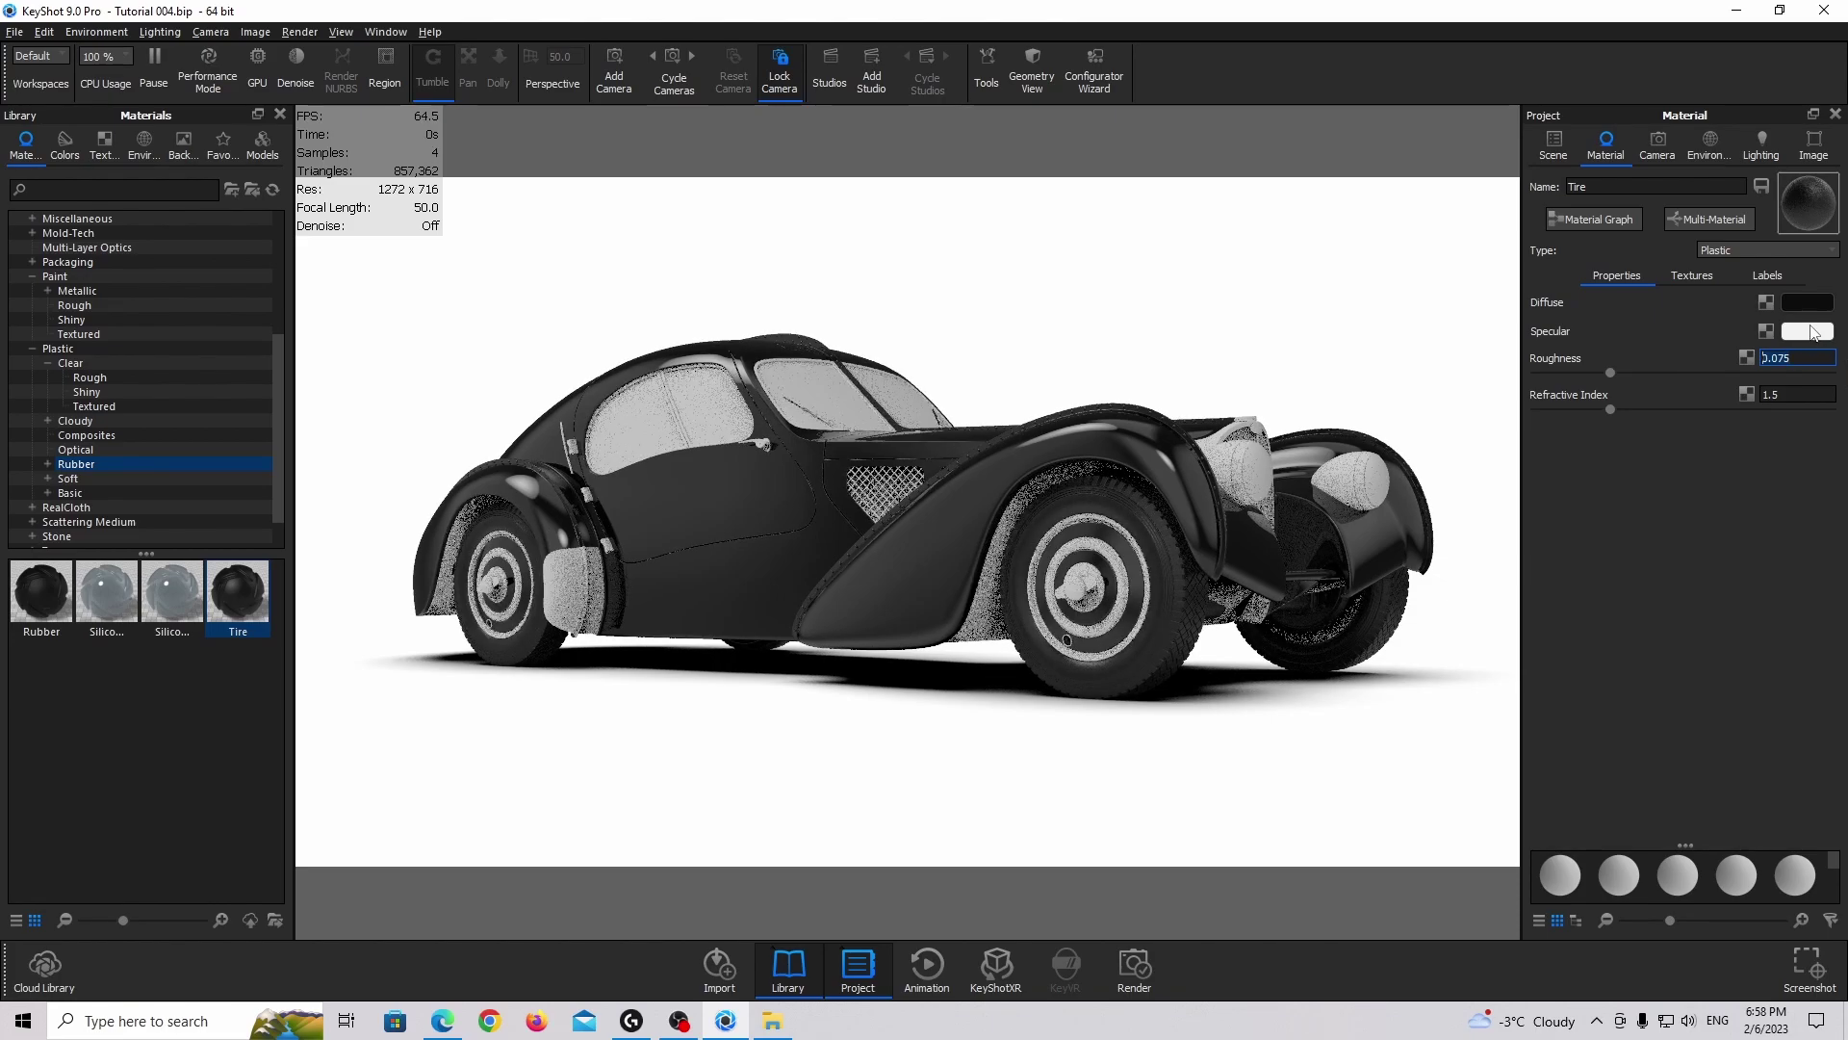
pyautogui.click(1827, 304)
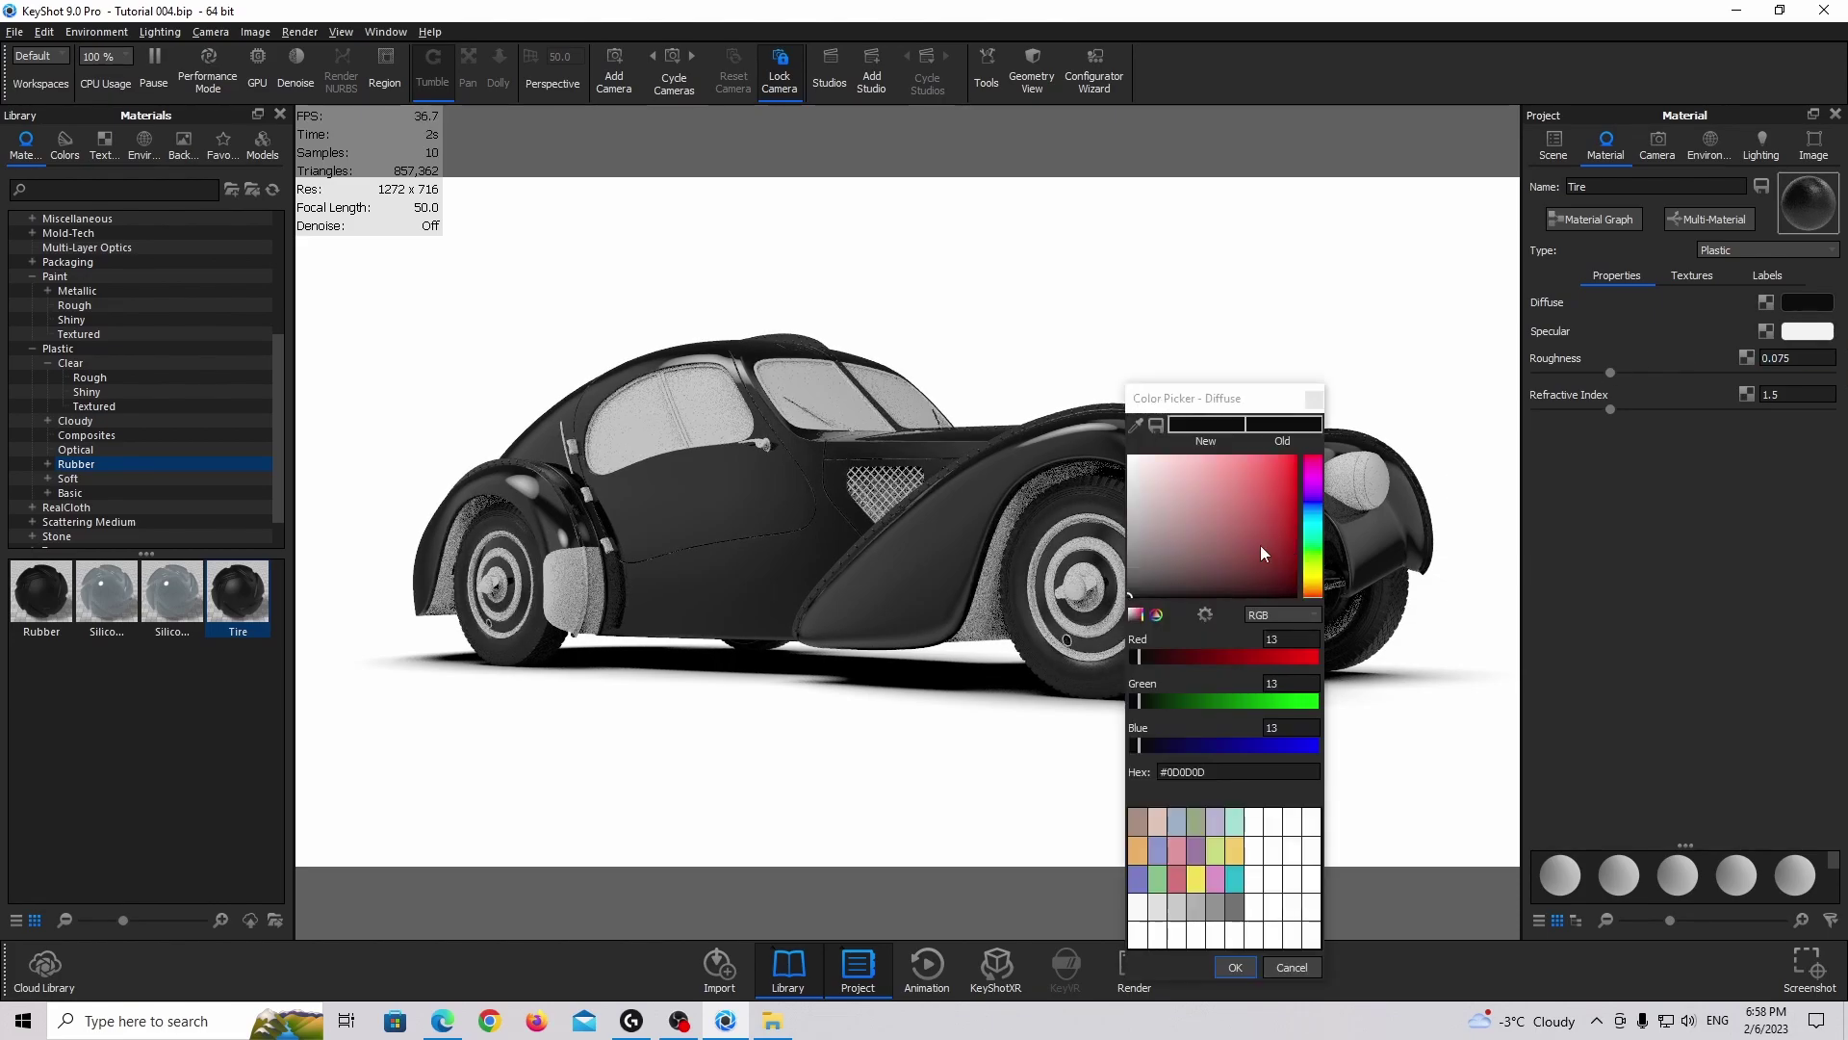
pyautogui.click(1235, 967)
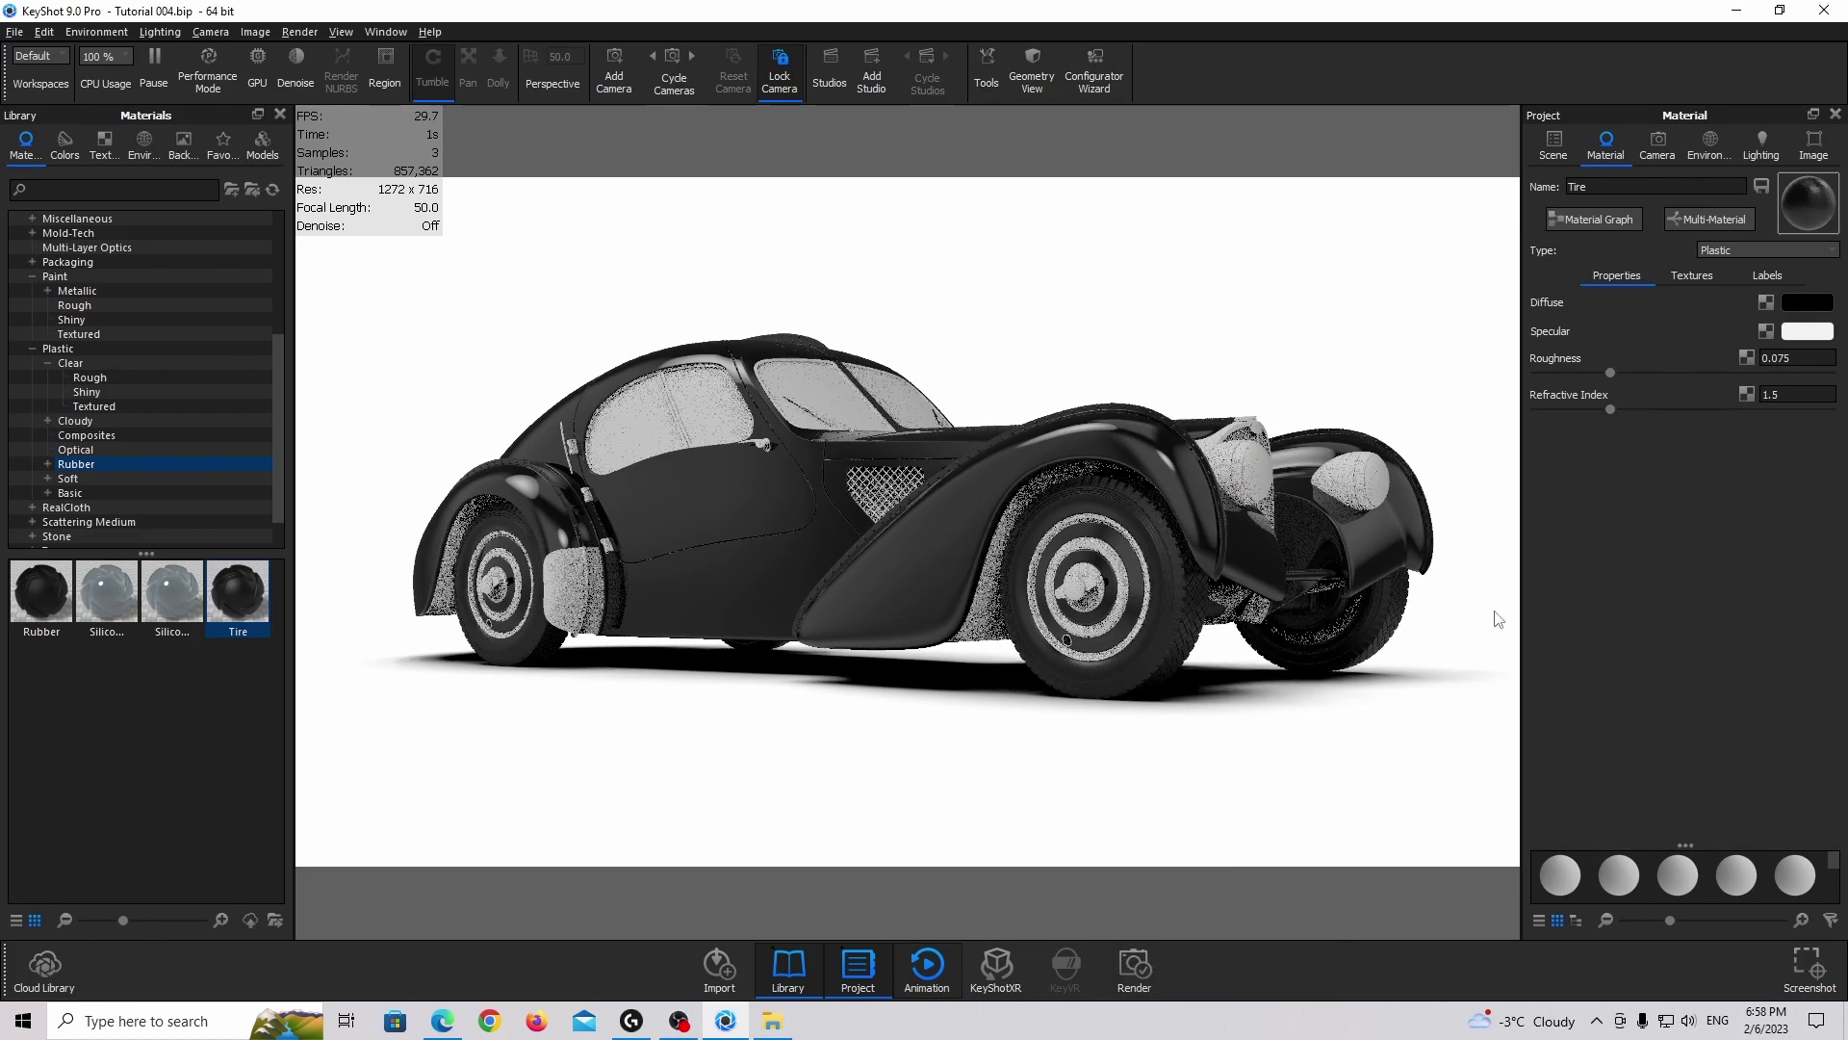
# Lighten the Tire material's specular color to near-white (#F5F5F5)
pyautogui.click(1821, 333)
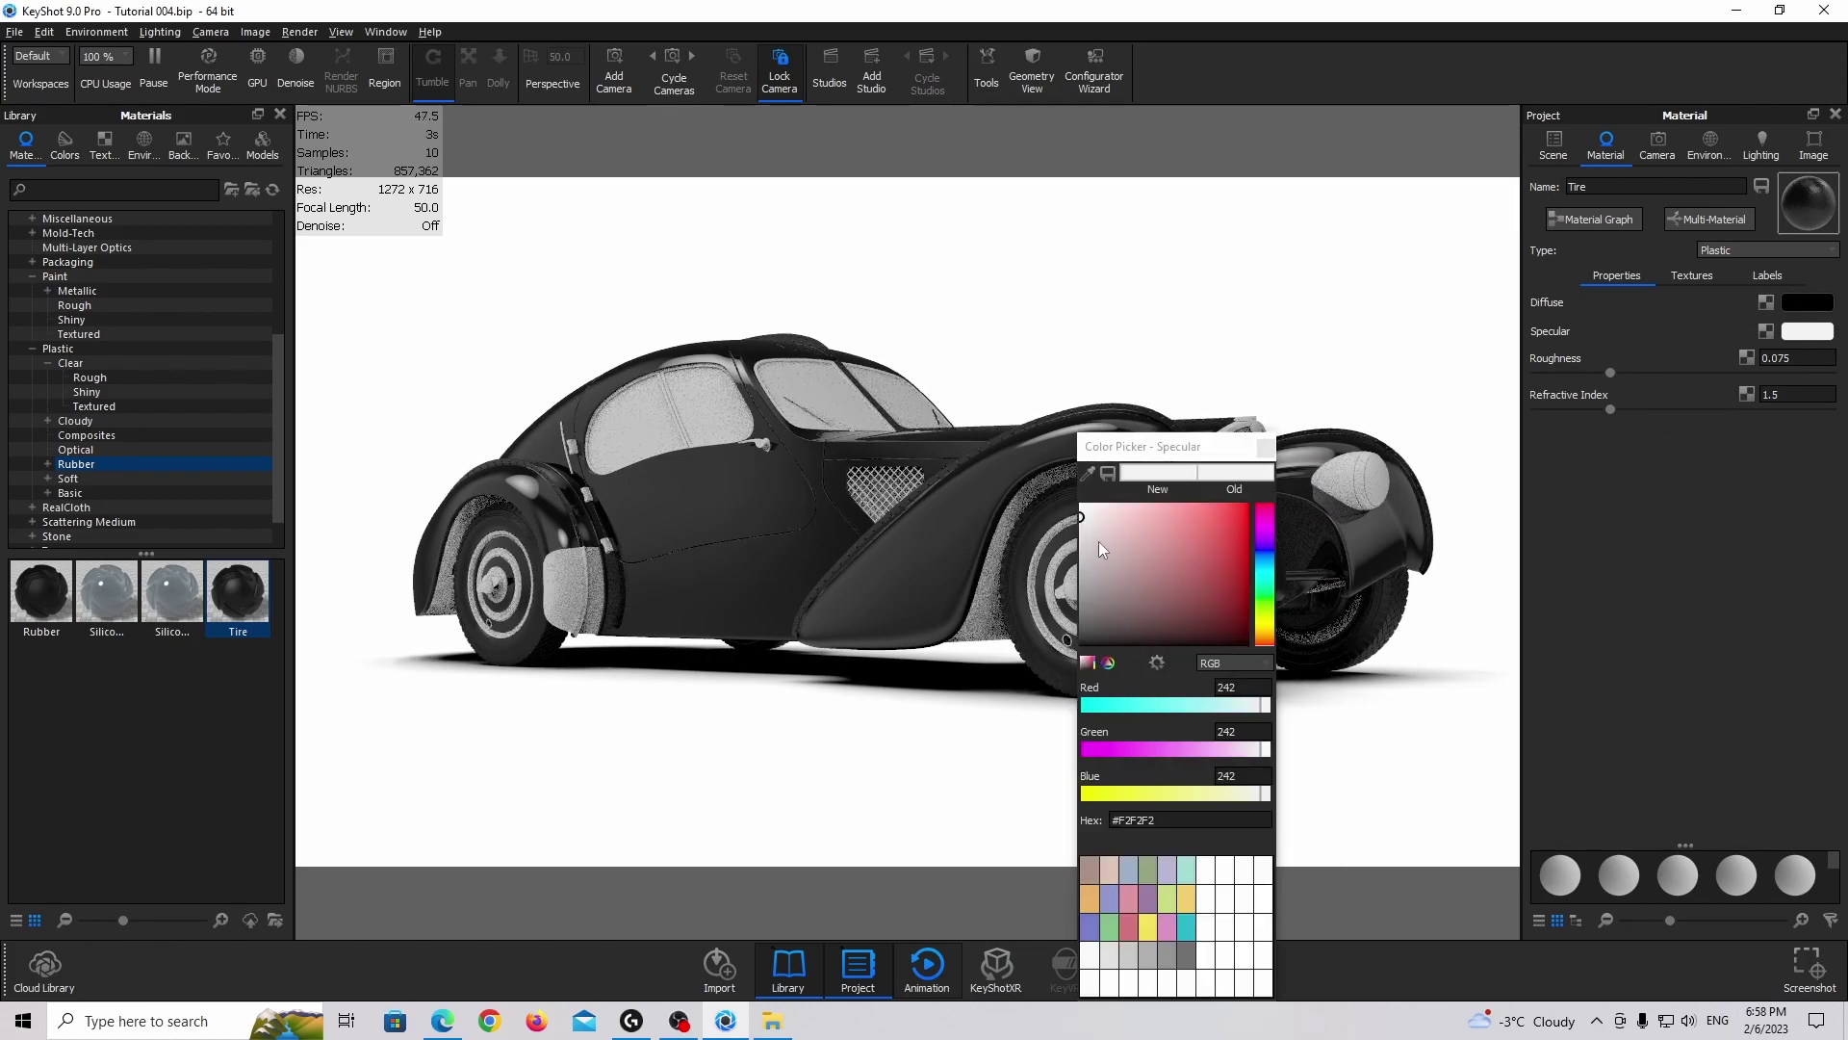
pyautogui.moveTo(1085, 517); pyautogui.dragTo(1070, 513)
pyautogui.moveTo(1187, 448); pyautogui.dragTo(1328, 204)
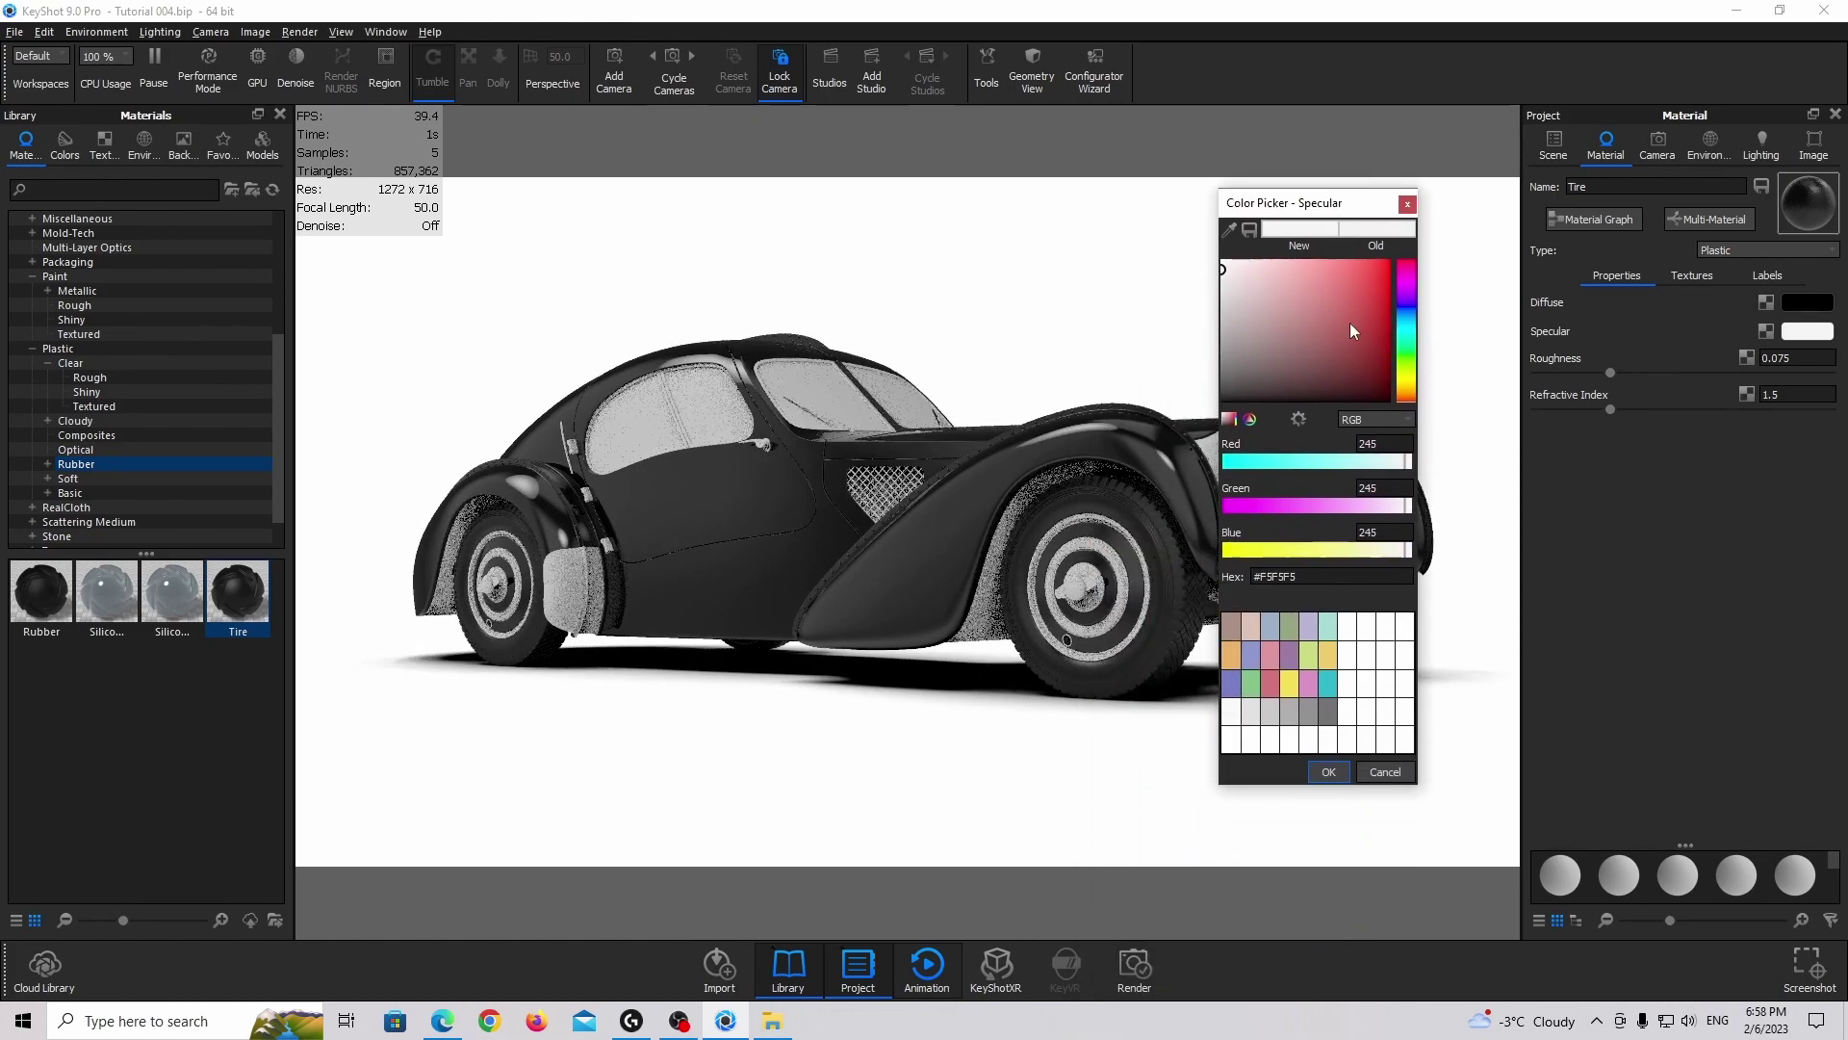
pyautogui.click(1330, 771)
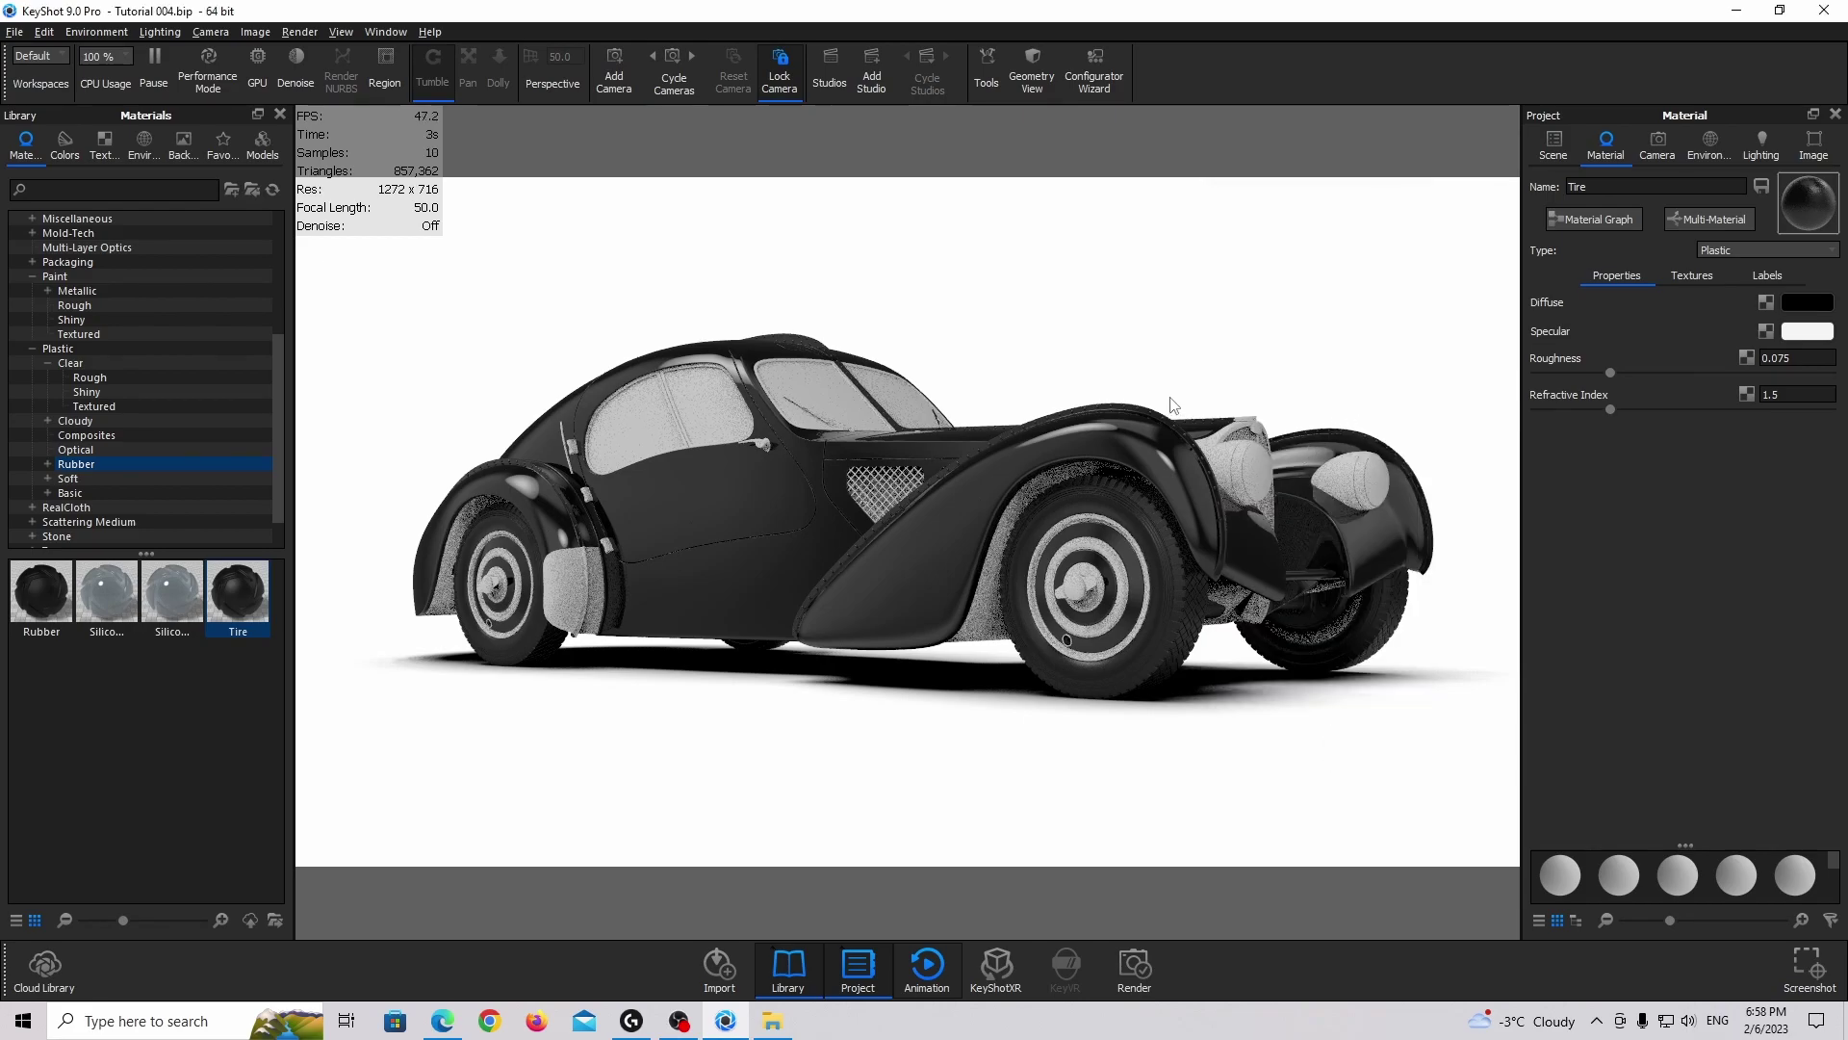
# Switch from the locked Main Camera to the Free Camera and frame the front wheel up close
pyautogui.click(1654, 153)
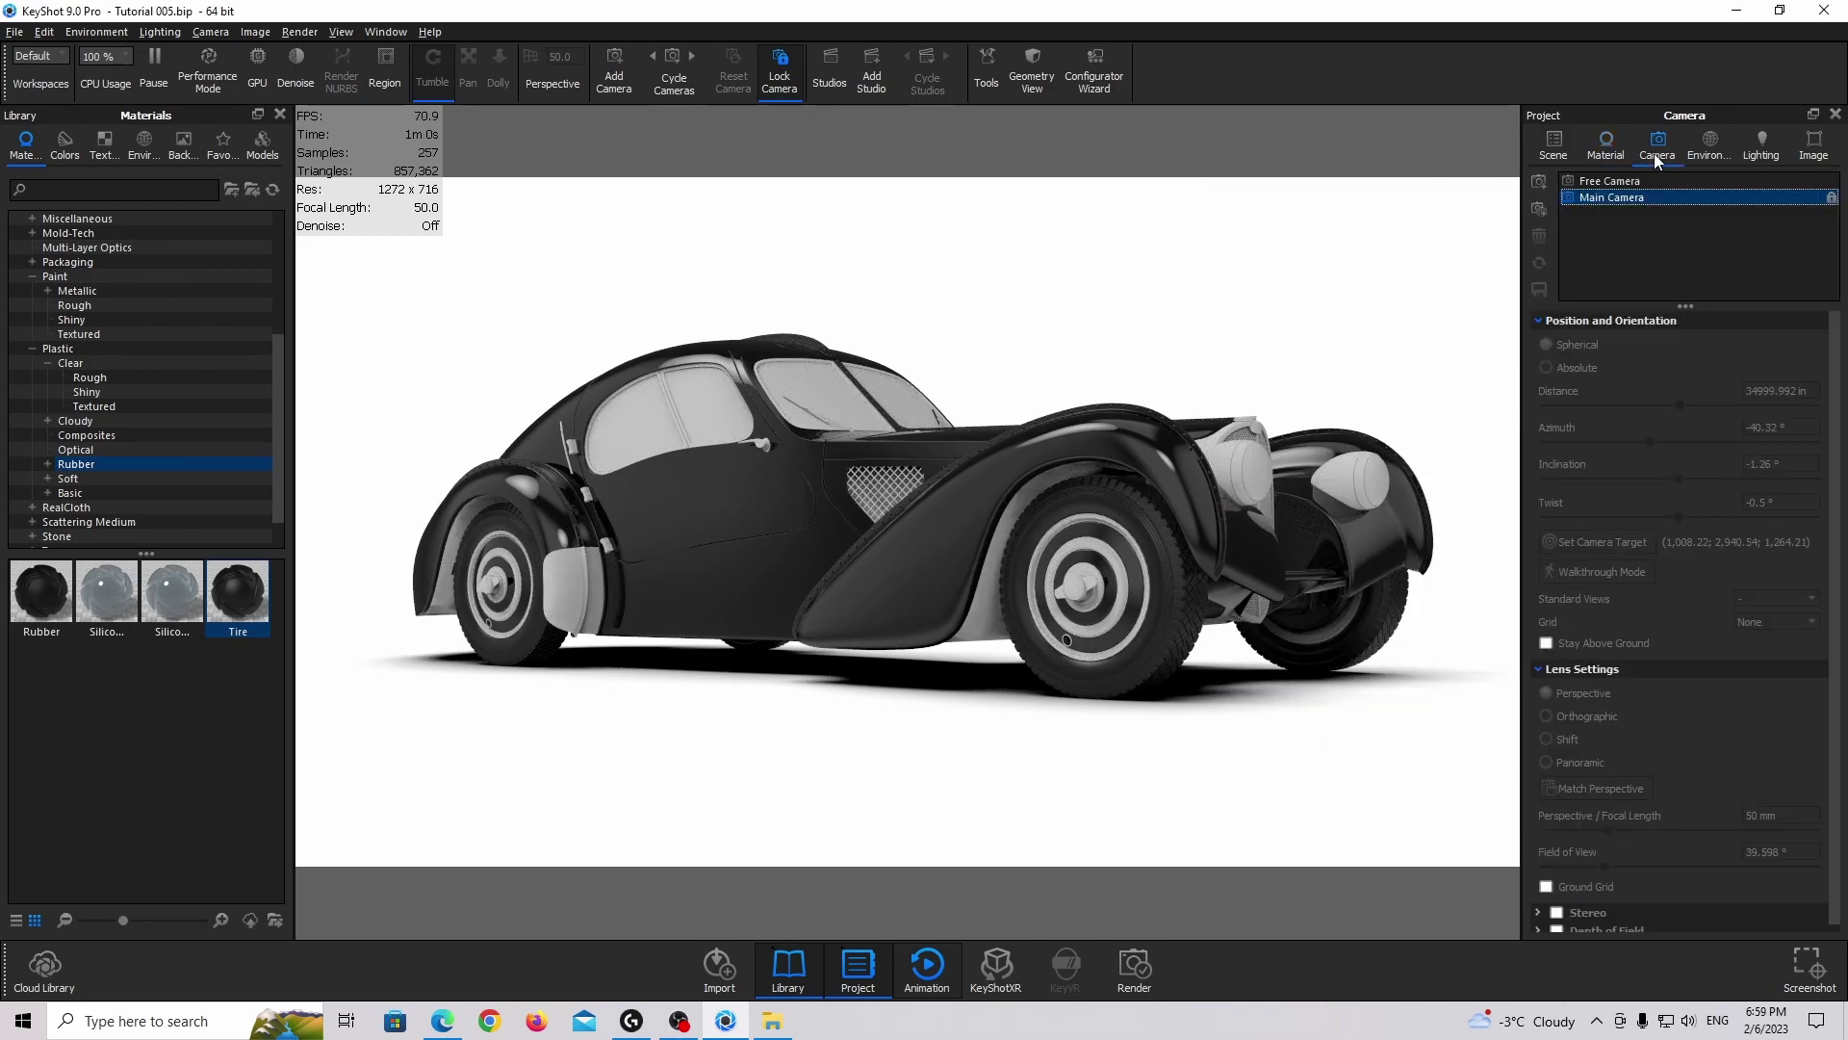
pyautogui.click(1613, 183)
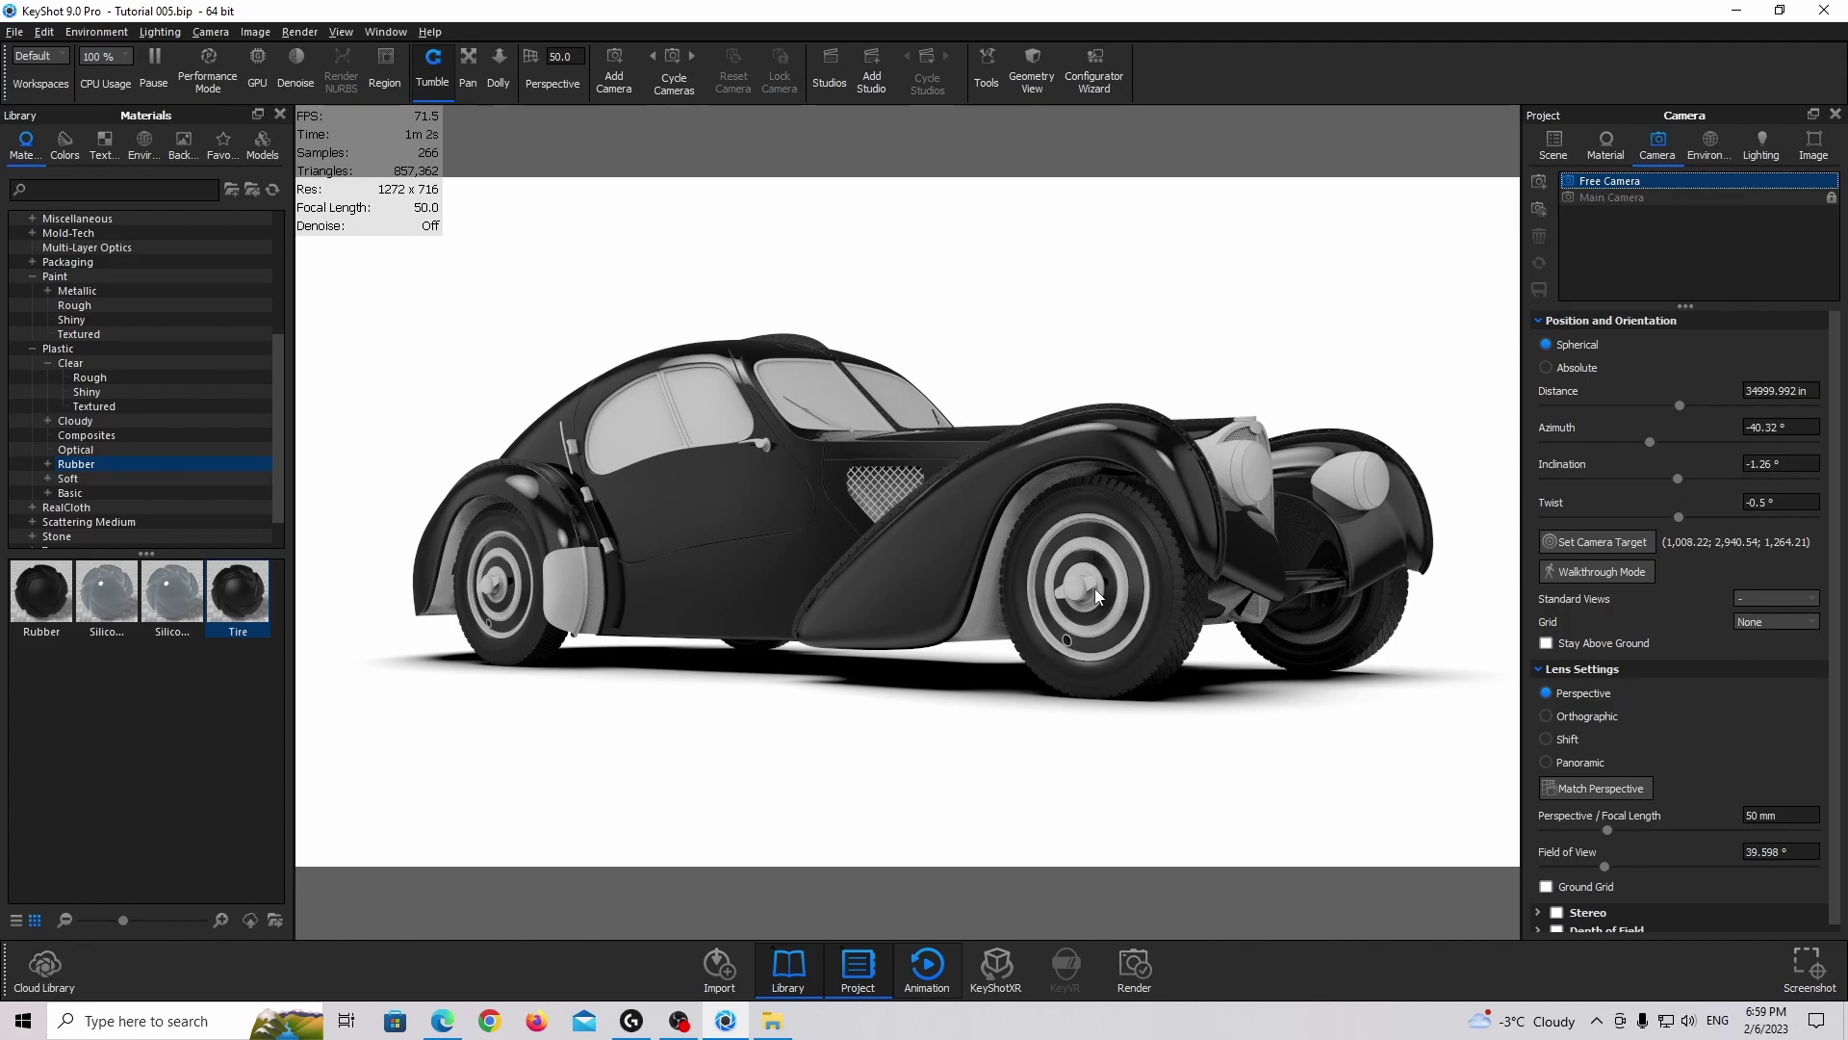
pyautogui.scroll(5, 1096, 596)
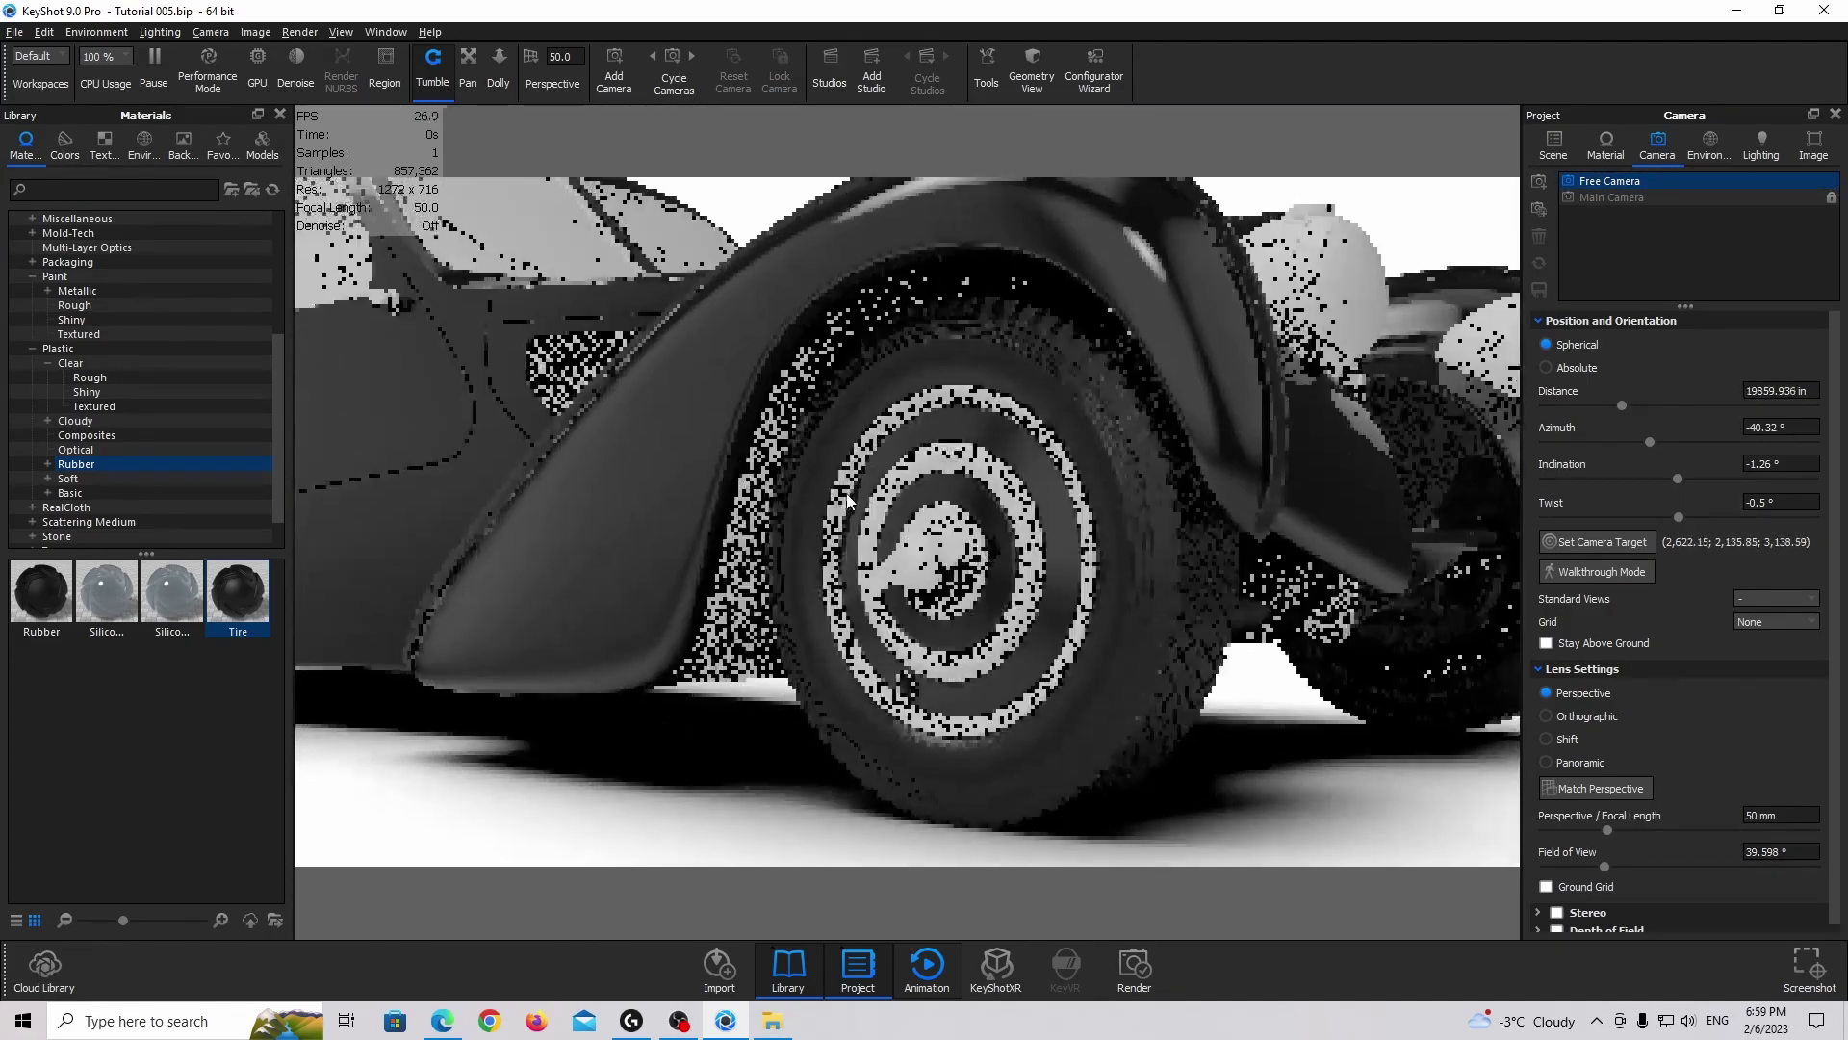
pyautogui.moveTo(847, 500); pyautogui.dragTo(775, 495, button='middle')
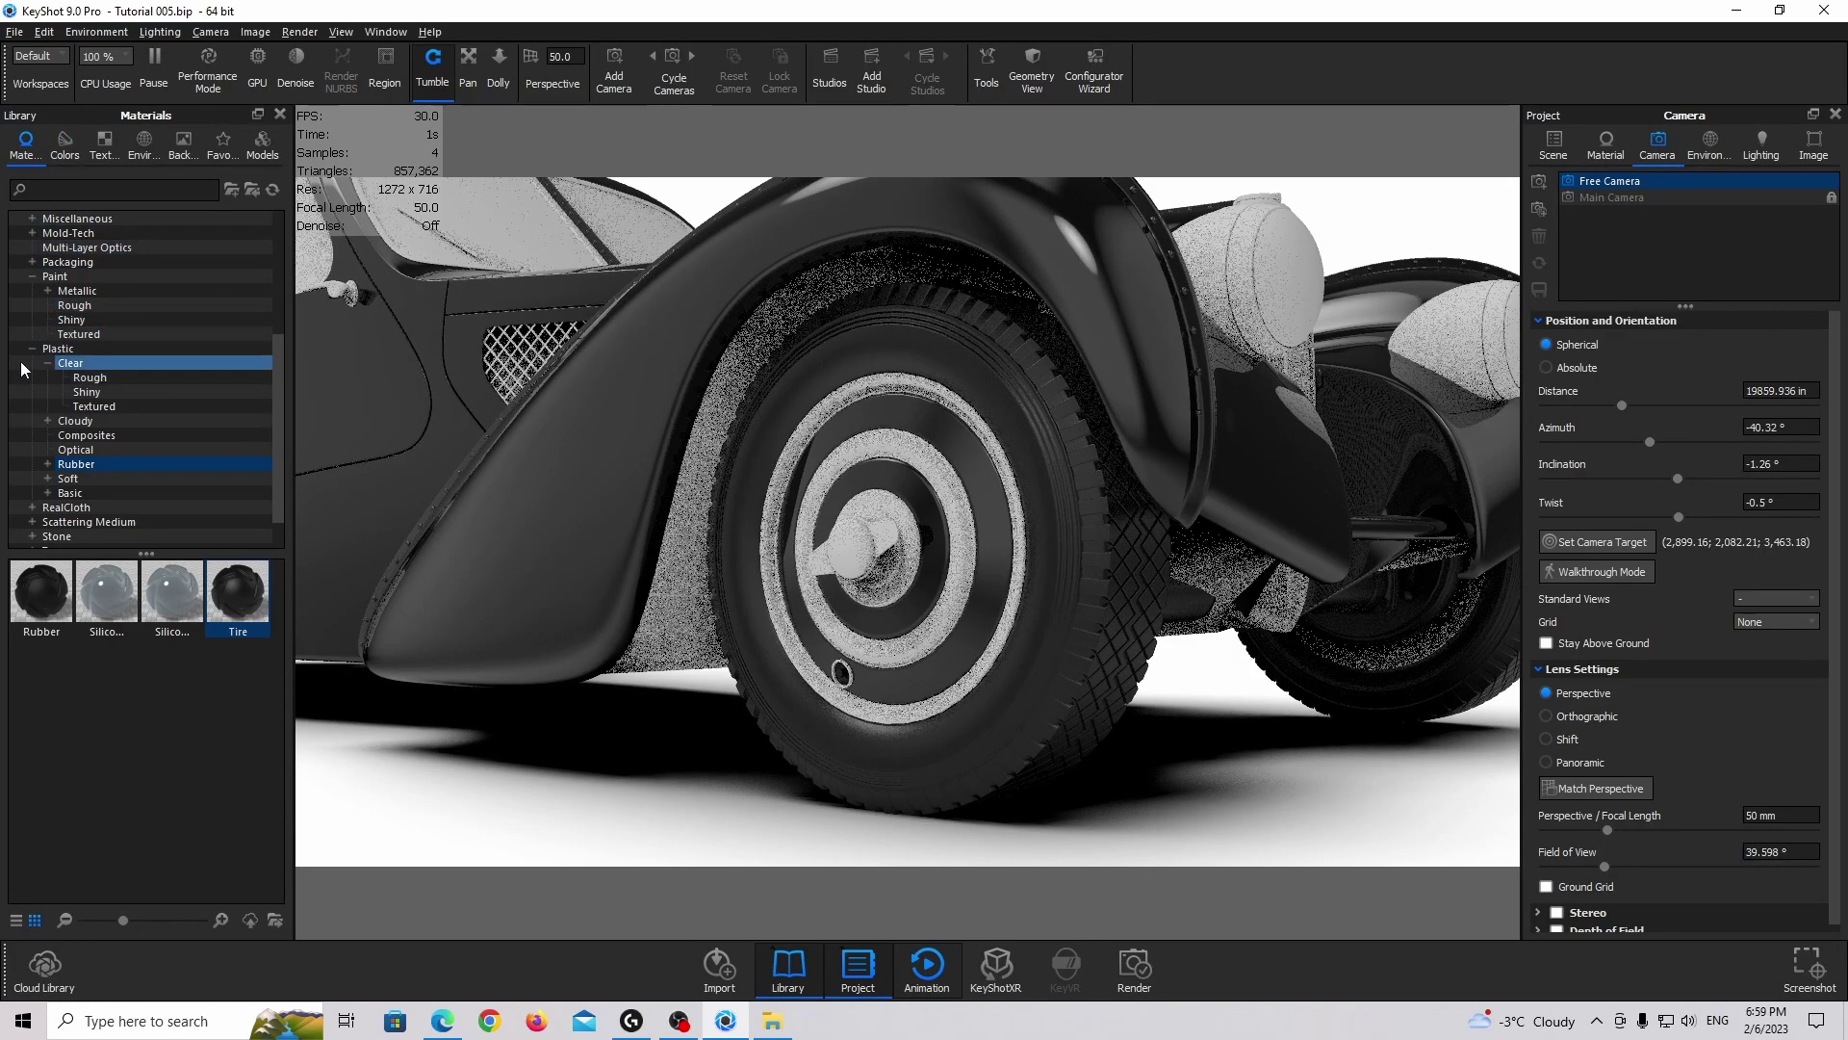
# Find the polished chrome among the basic chrome metals in the library and apply it to the wheel's bright trim
pyautogui.scroll(5, 25, 318)
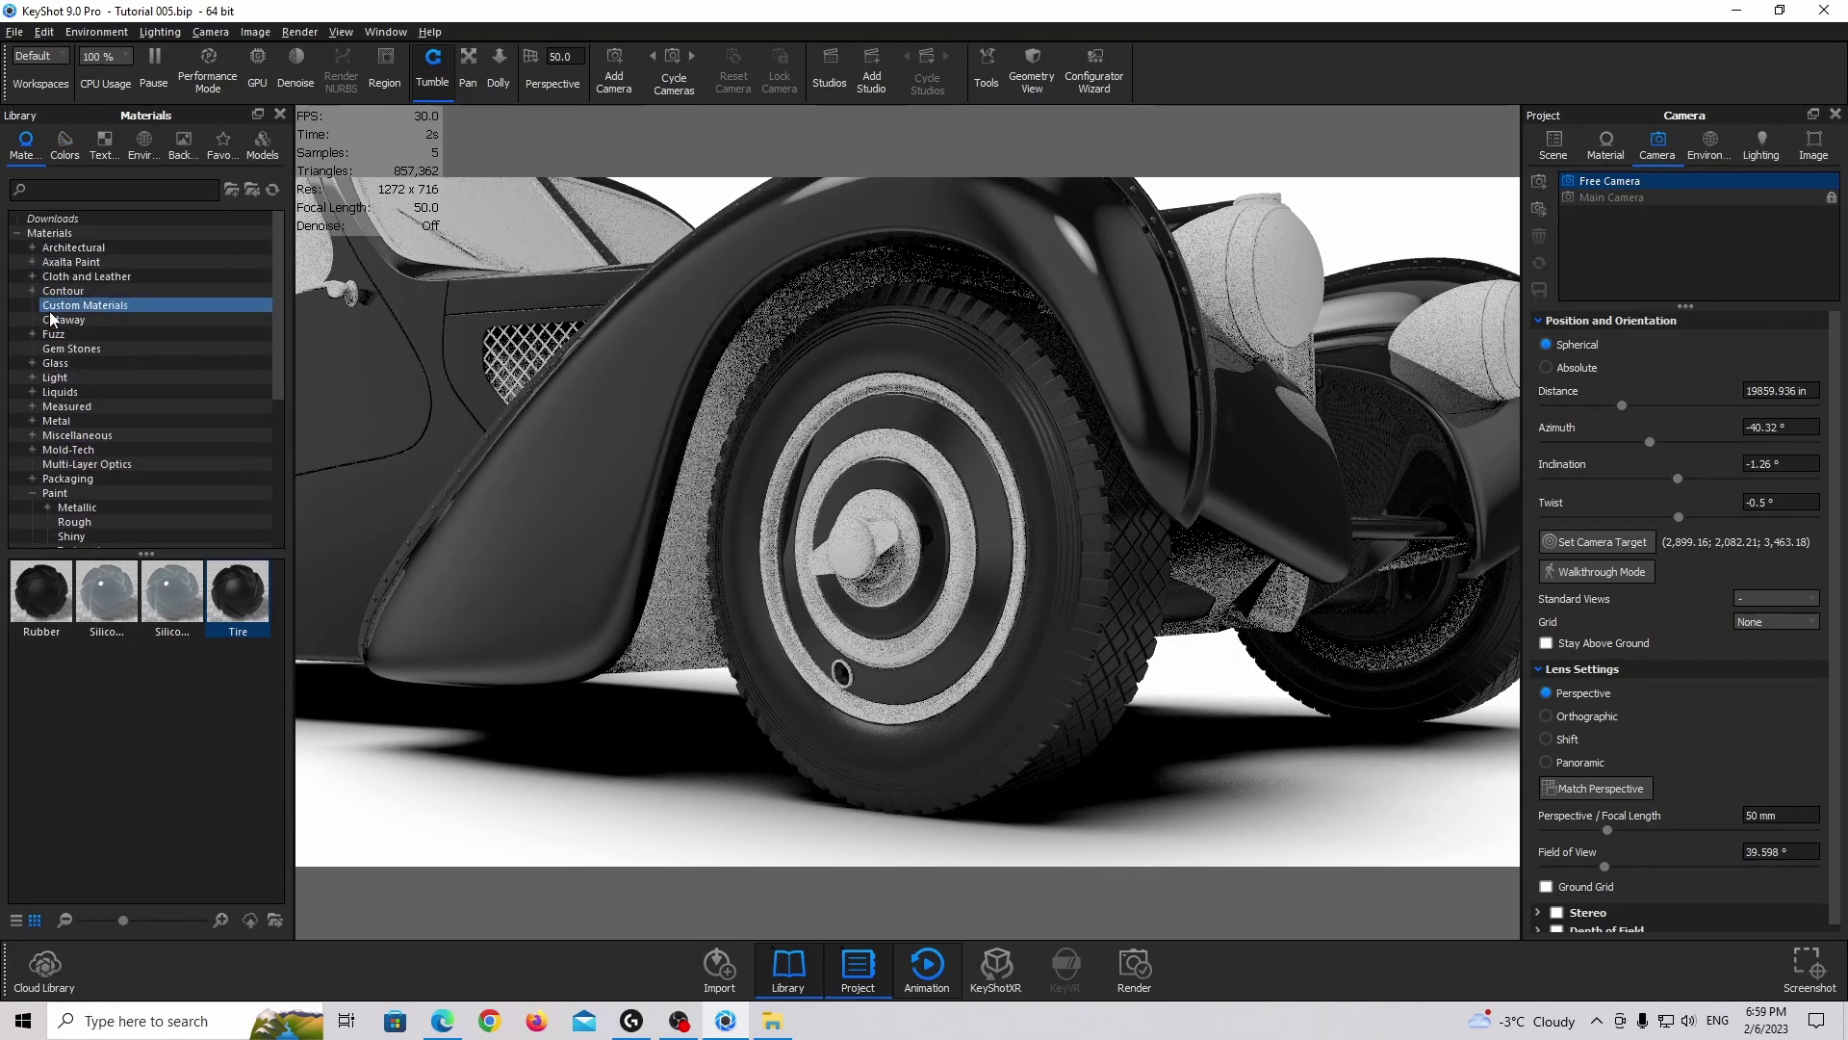
pyautogui.click(29, 421)
pyautogui.click(32, 420)
pyautogui.click(77, 492)
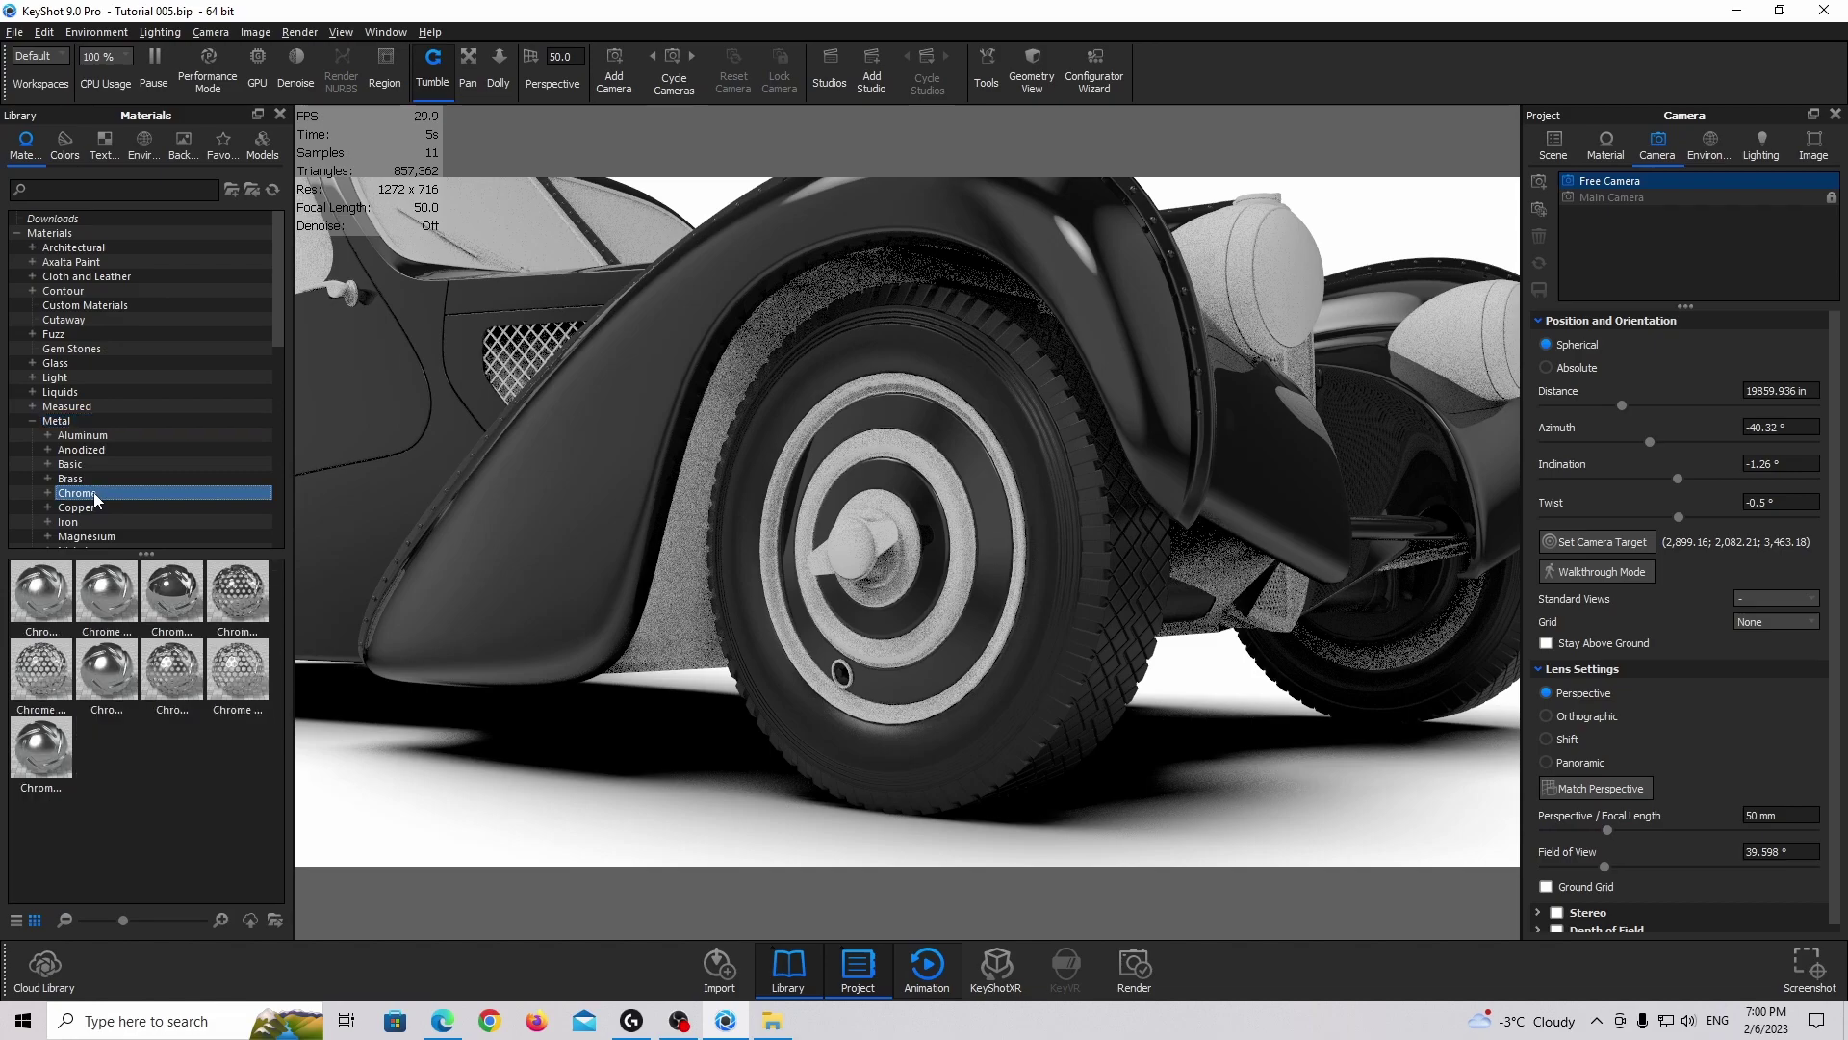
pyautogui.doubleClick(94, 497)
pyautogui.scroll(-2, 96, 471)
pyautogui.click(101, 437)
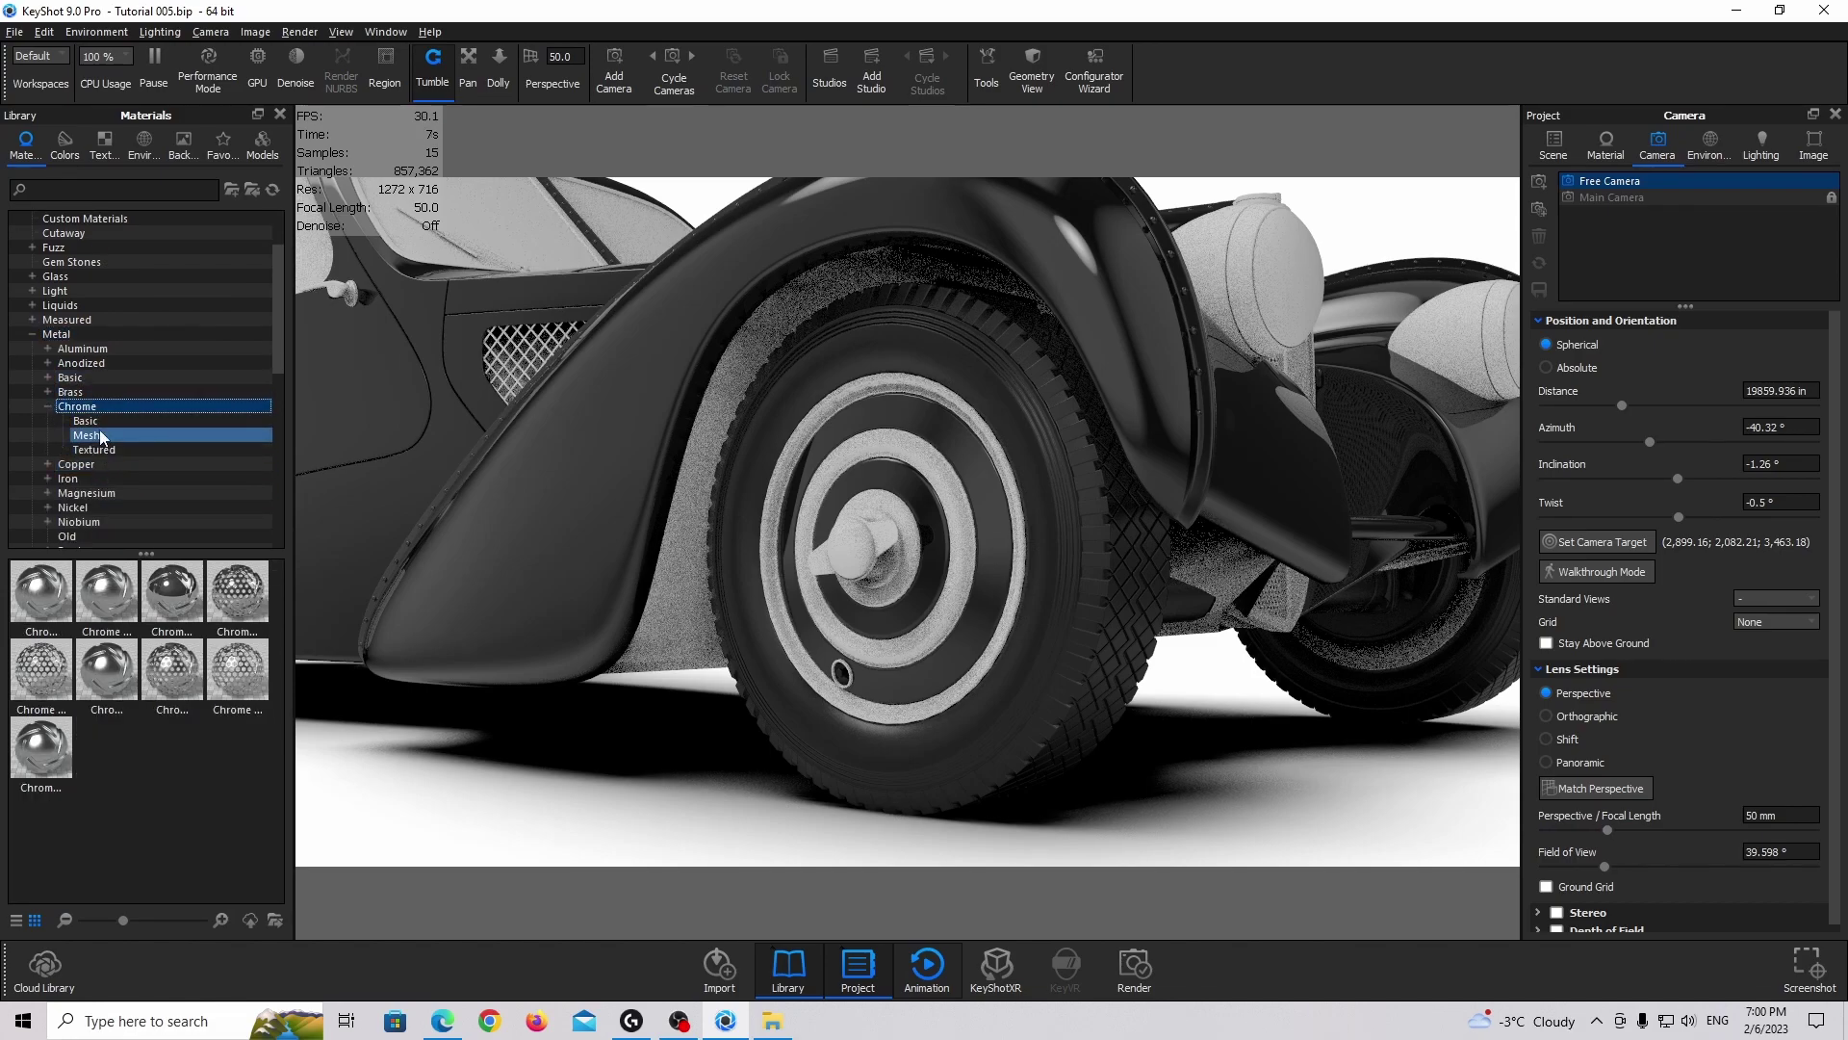
pyautogui.click(85, 421)
pyautogui.moveTo(41, 590); pyautogui.dragTo(972, 558)
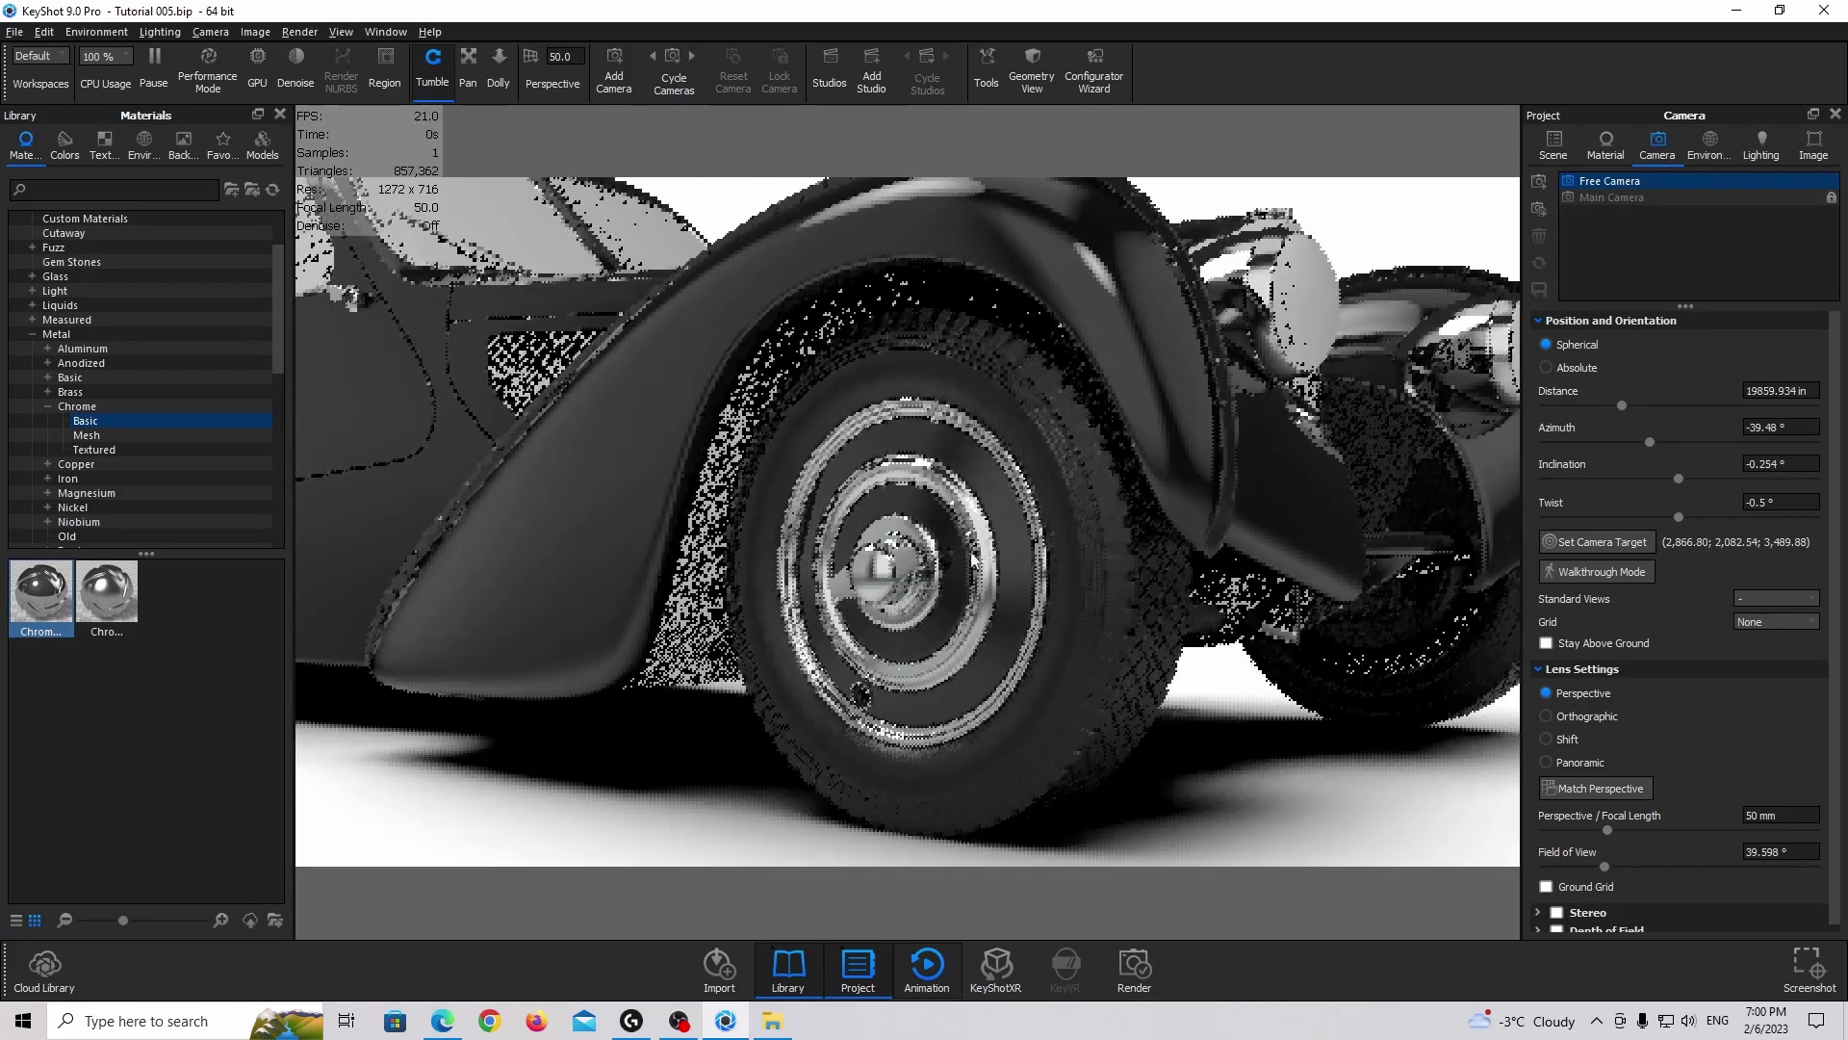
# Select the black inner wheel-arch part in the scene and apply Paint Matte Black from the rough paints to it
pyautogui.moveTo(970, 554); pyautogui.dragTo(1094, 504, button='middle')
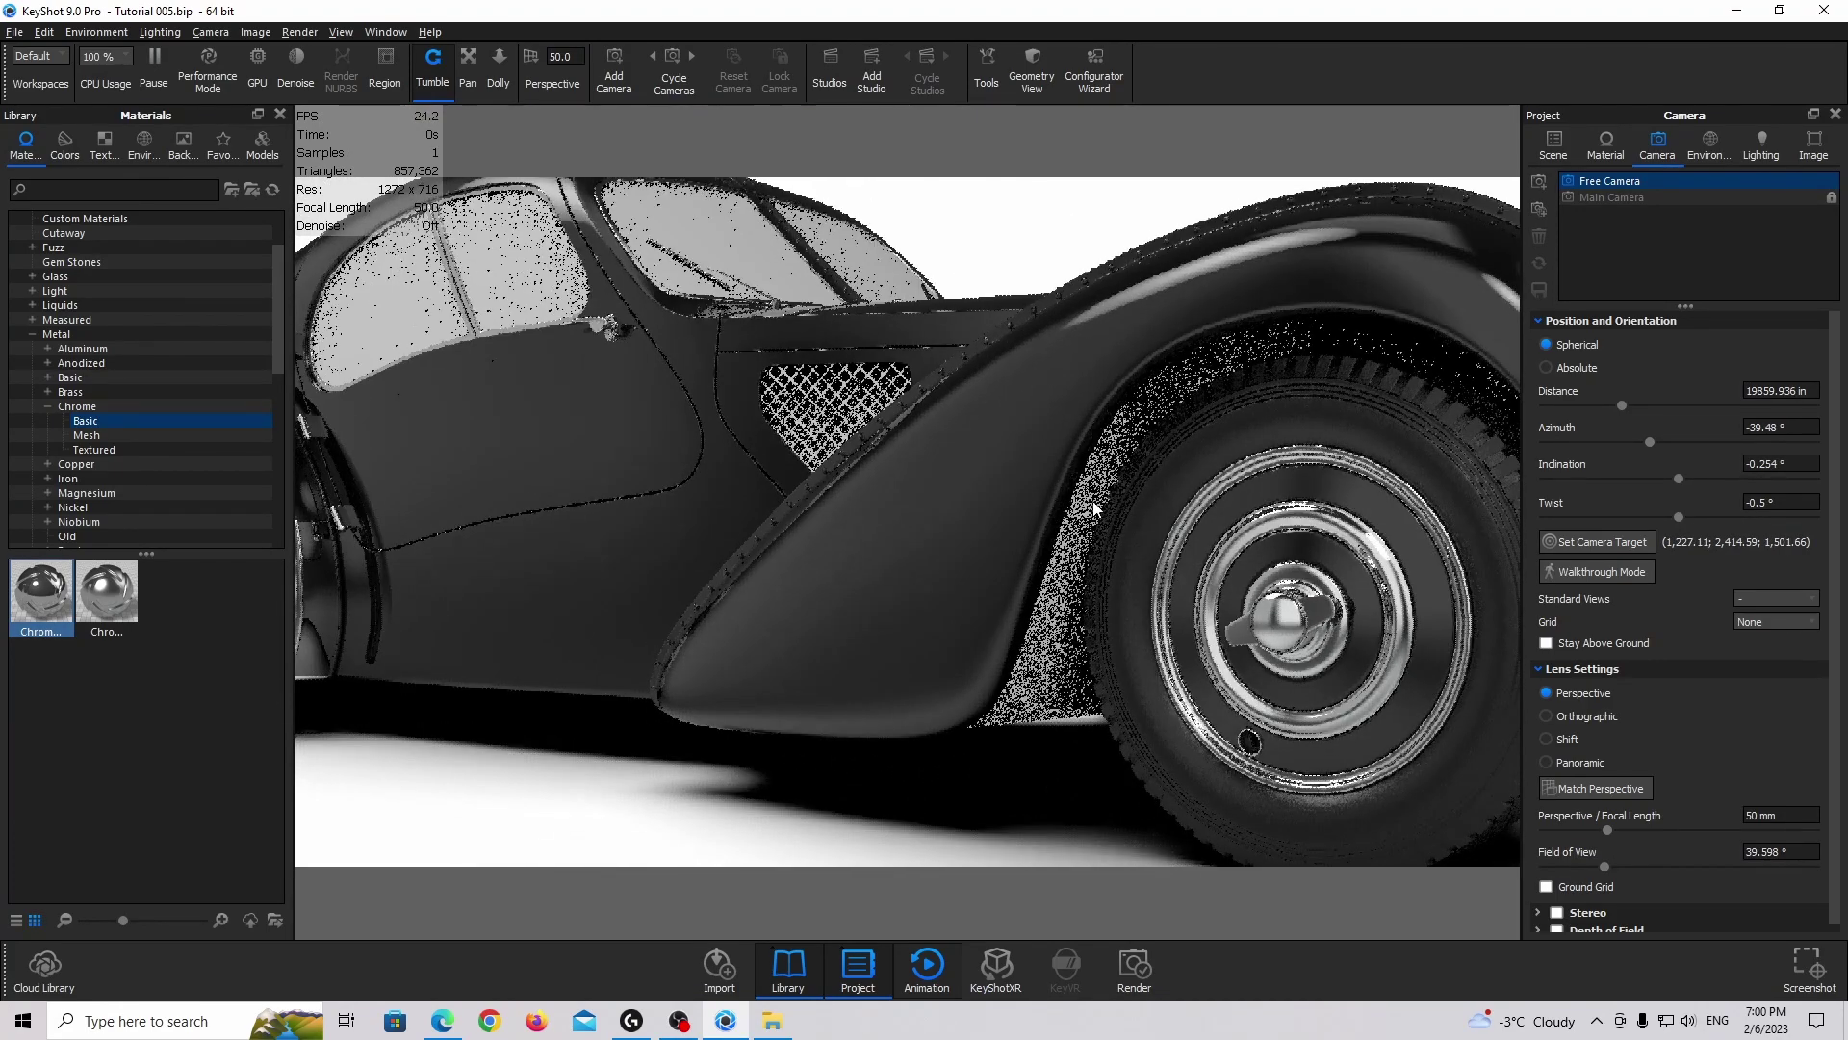
pyautogui.click(1552, 152)
pyautogui.click(1134, 425)
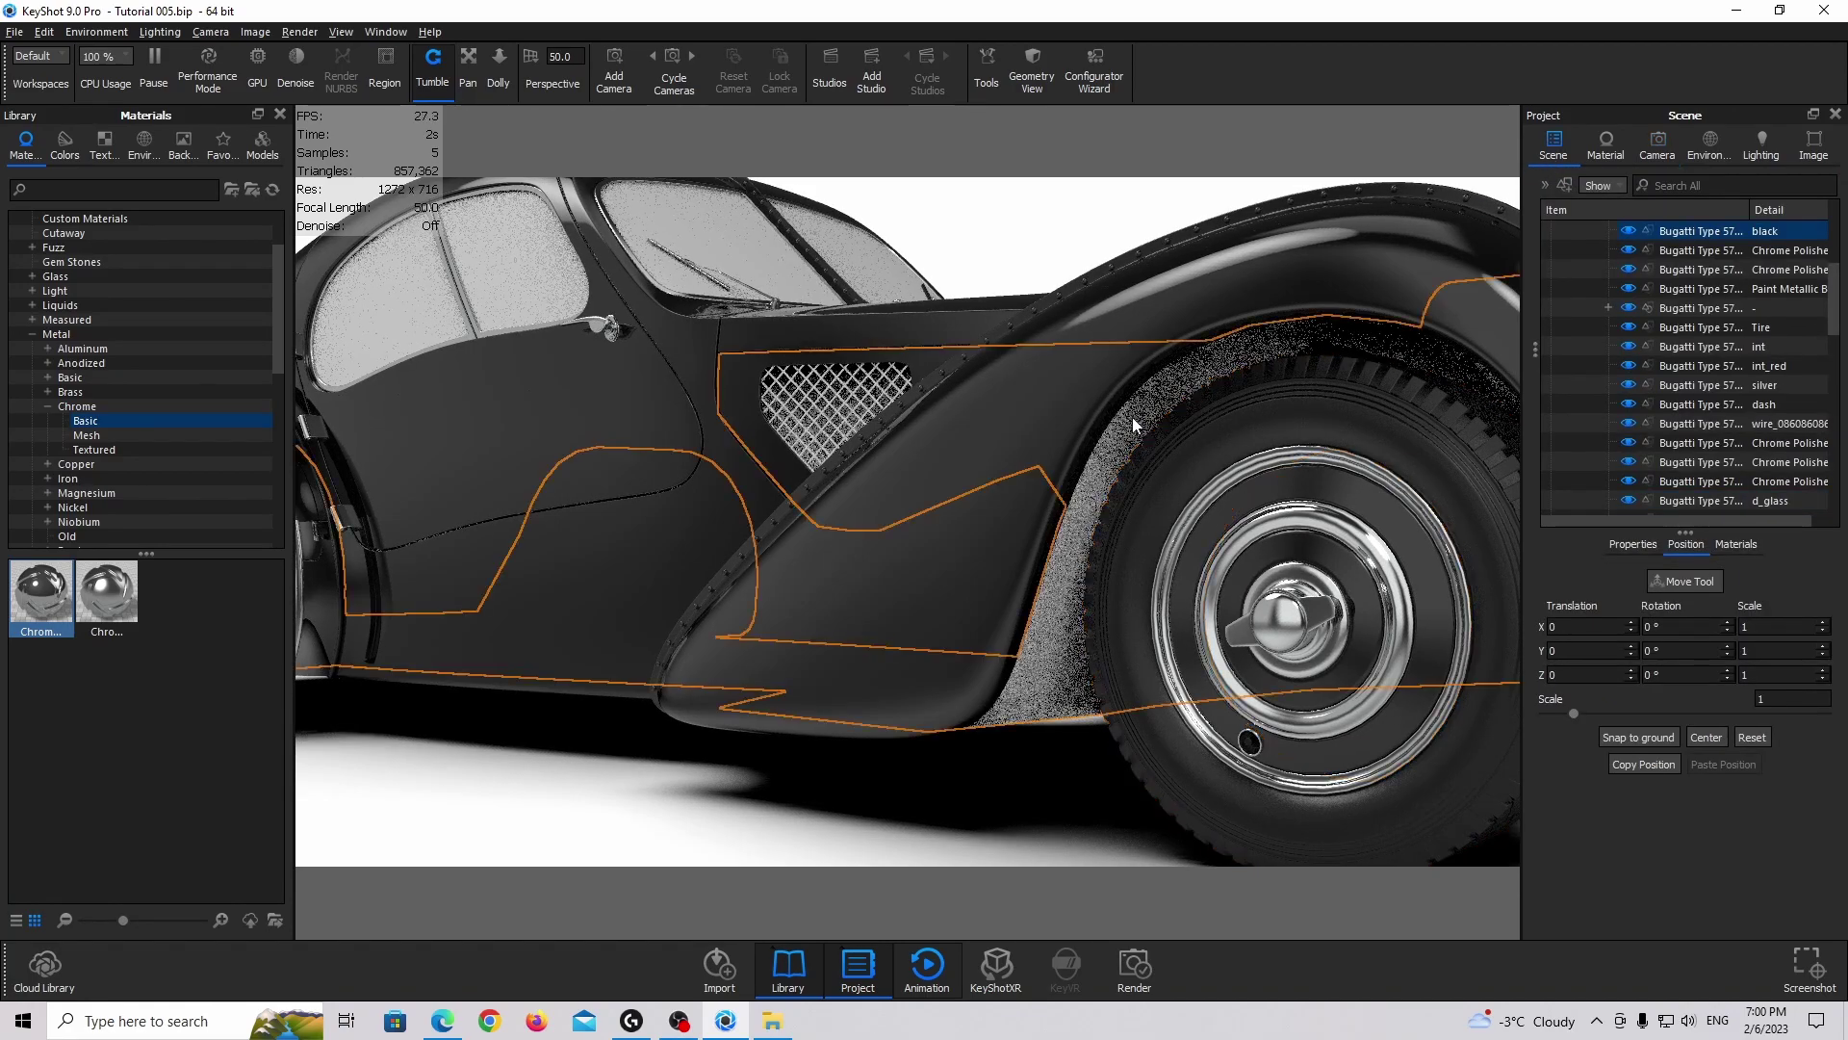
pyautogui.moveTo(1133, 424)
pyautogui.mouseDown(button='middle')
pyautogui.moveTo(939, 399)
pyautogui.moveTo(947, 384)
pyautogui.mouseUp(button='middle')
pyautogui.scroll(-4, 103, 351)
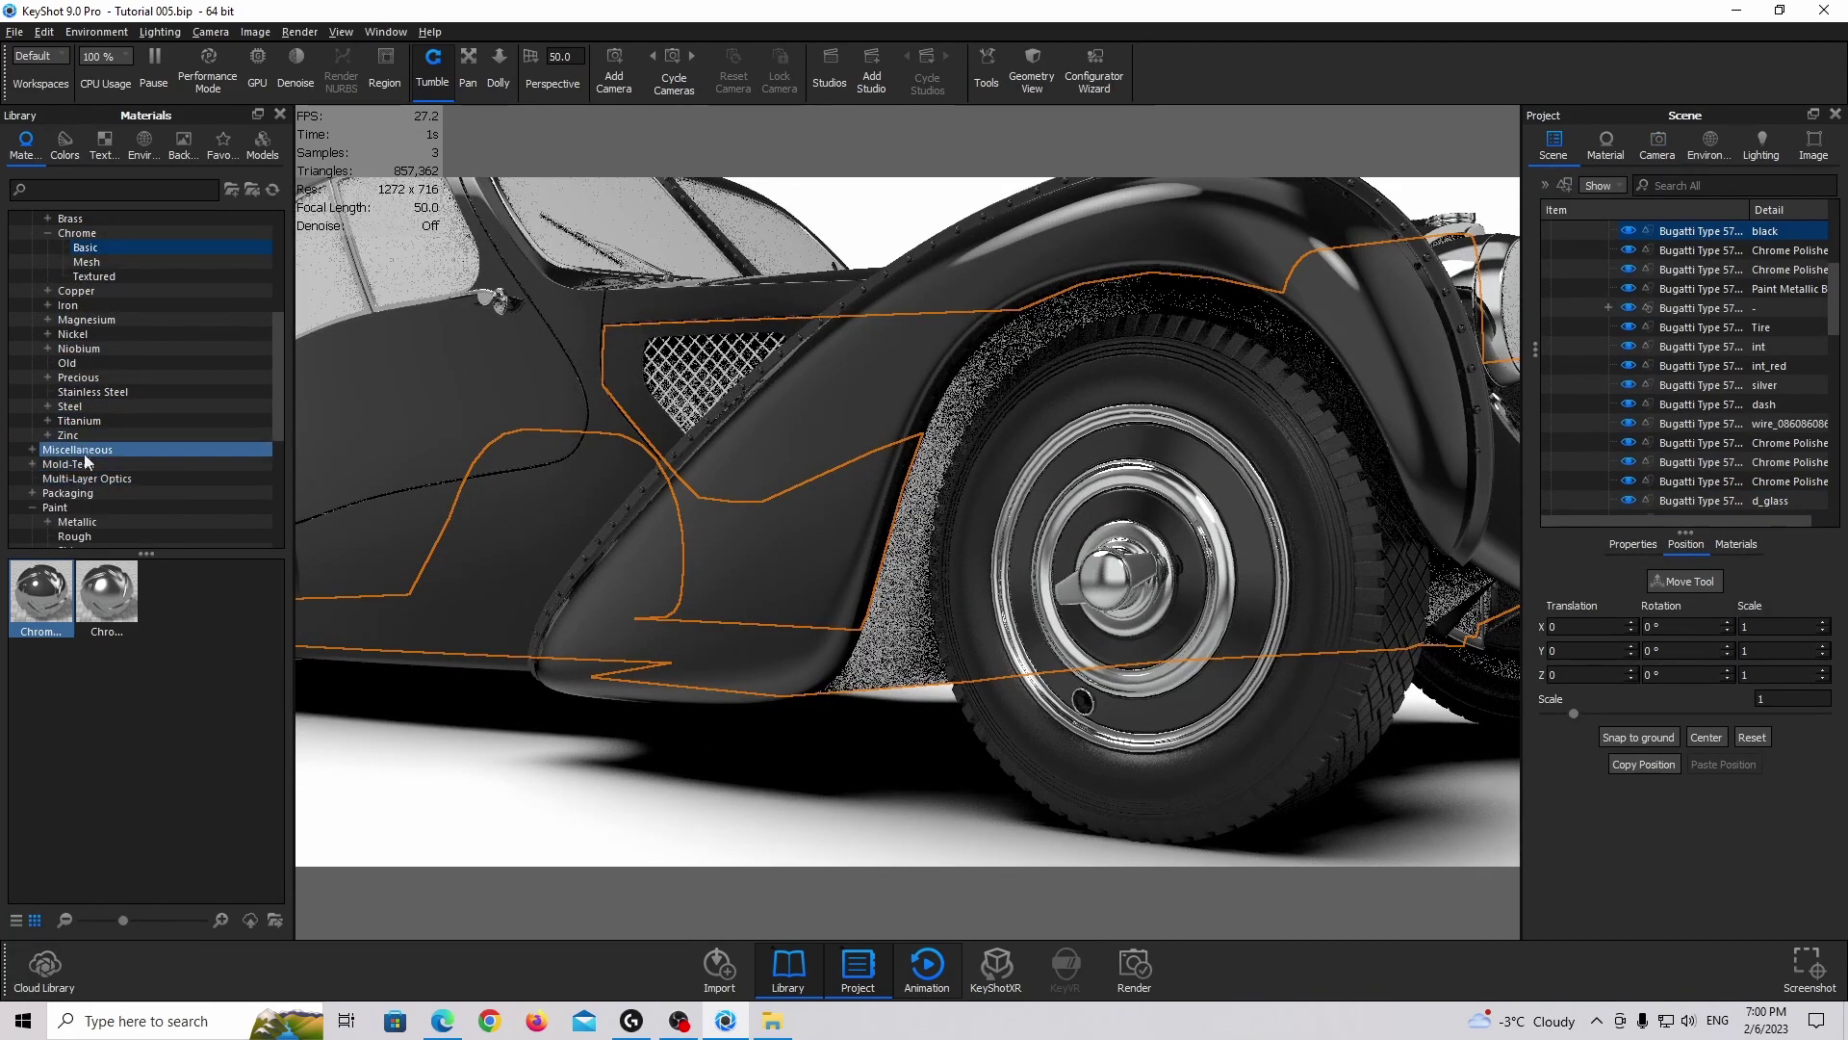
pyautogui.scroll(-3, 86, 463)
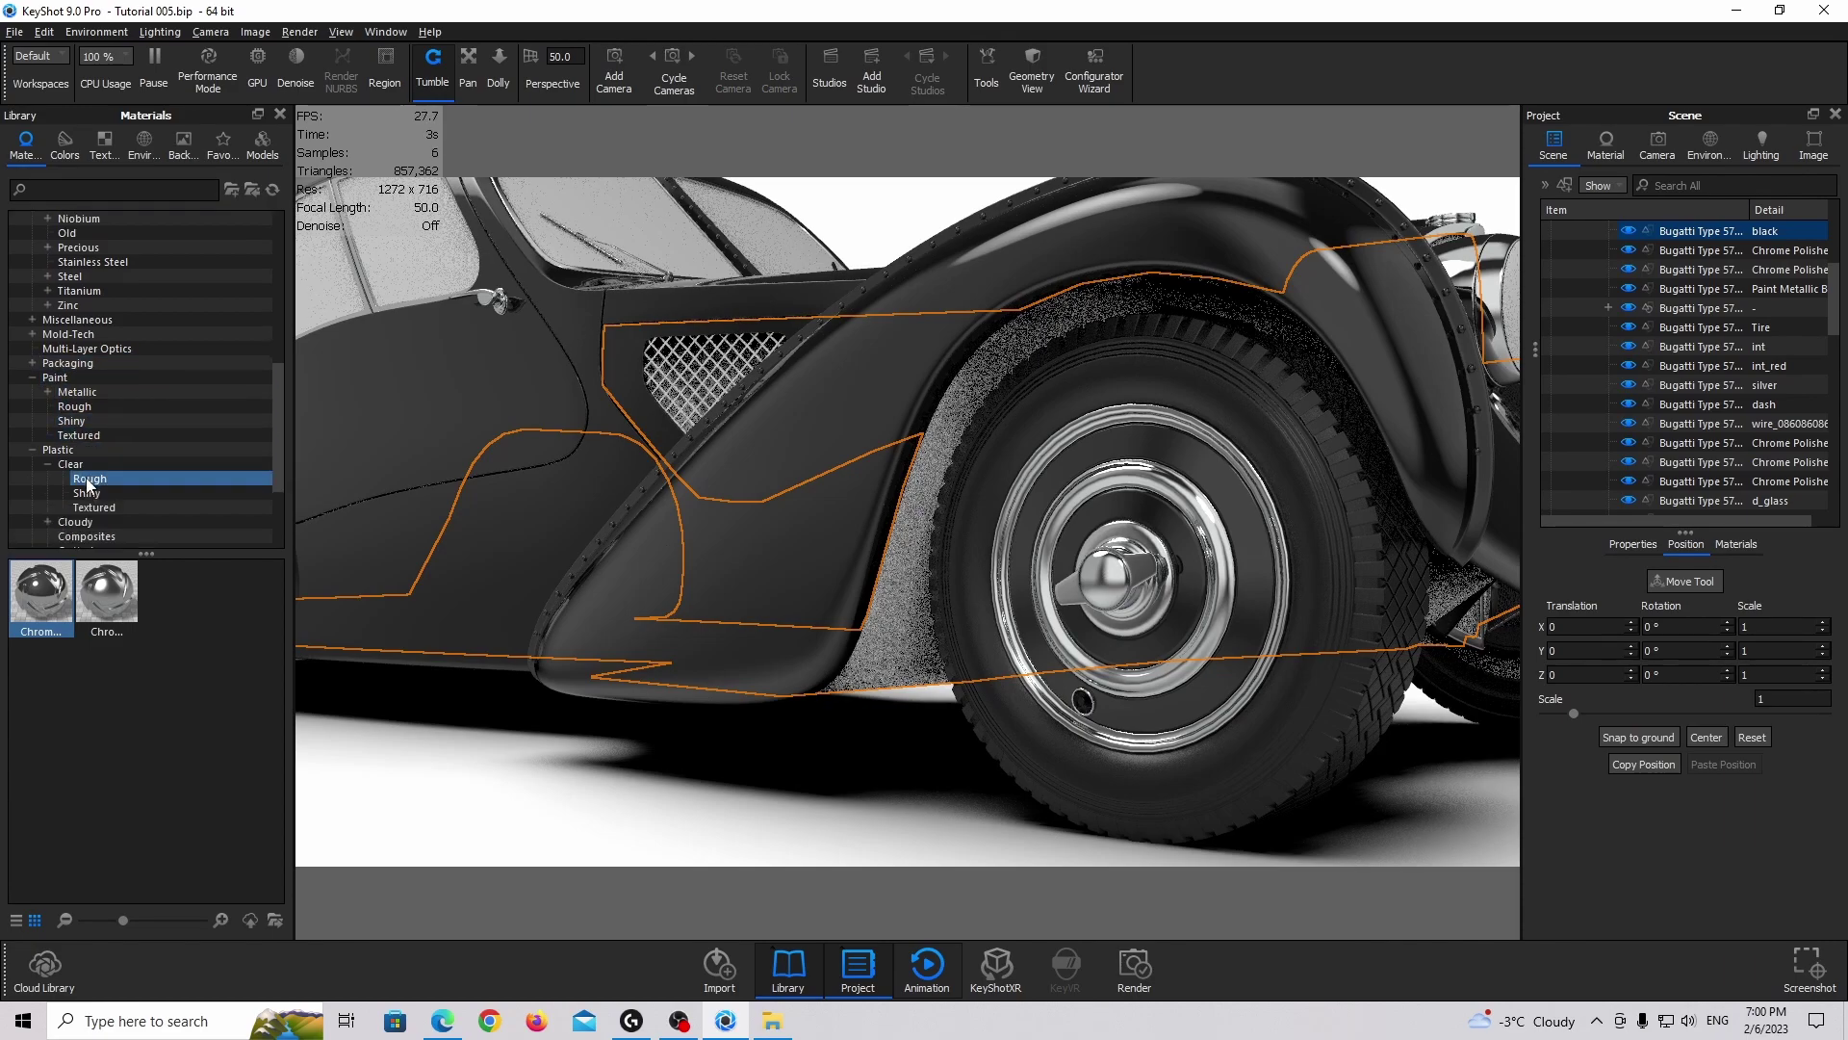
pyautogui.scroll(-1, 86, 484)
pyautogui.click(89, 367)
pyautogui.scroll(-2, 89, 370)
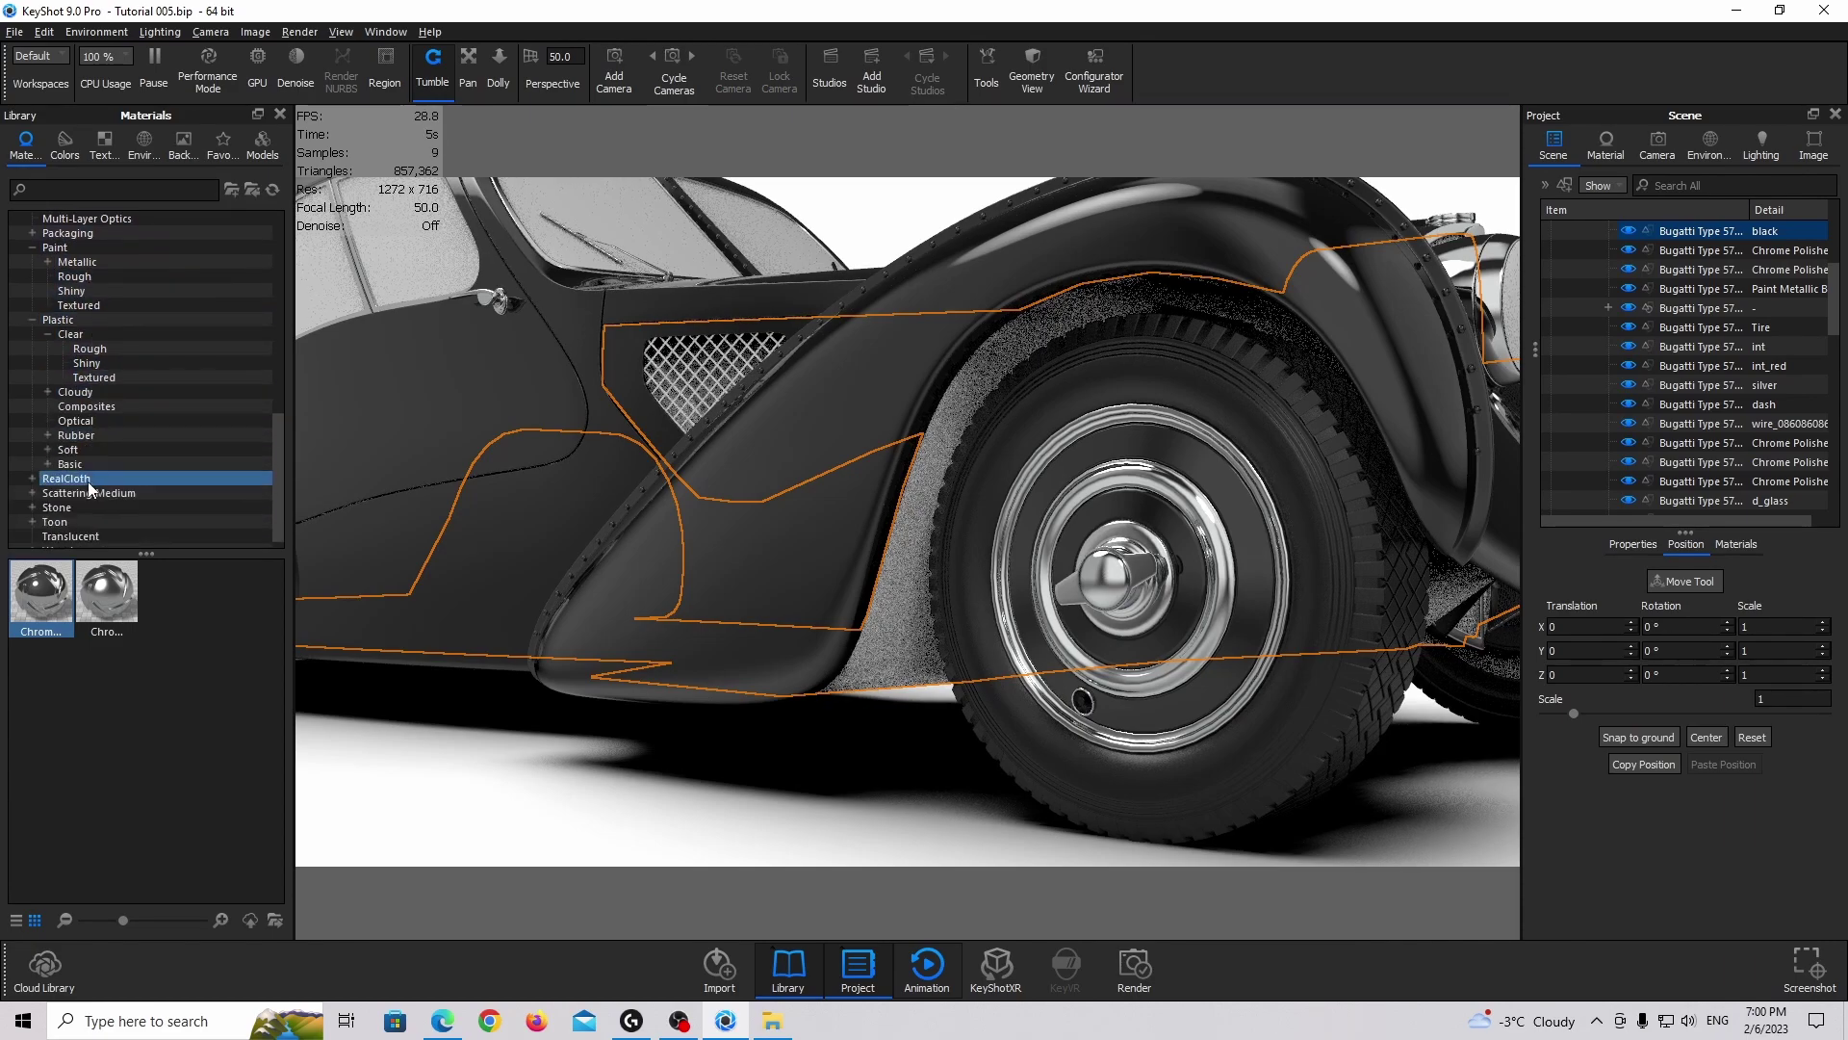
pyautogui.moveTo(51, 603)
pyautogui.mouseDown()
pyautogui.moveTo(525, 587)
pyautogui.moveTo(1663, 294)
pyautogui.moveTo(1670, 241)
pyautogui.moveTo(1667, 268)
pyautogui.mouseUp()
# Set the Paint Matte Black color to pure black, its refractive index to 1.4 and its roughness to 0.15
pyautogui.doubleClick(1667, 267)
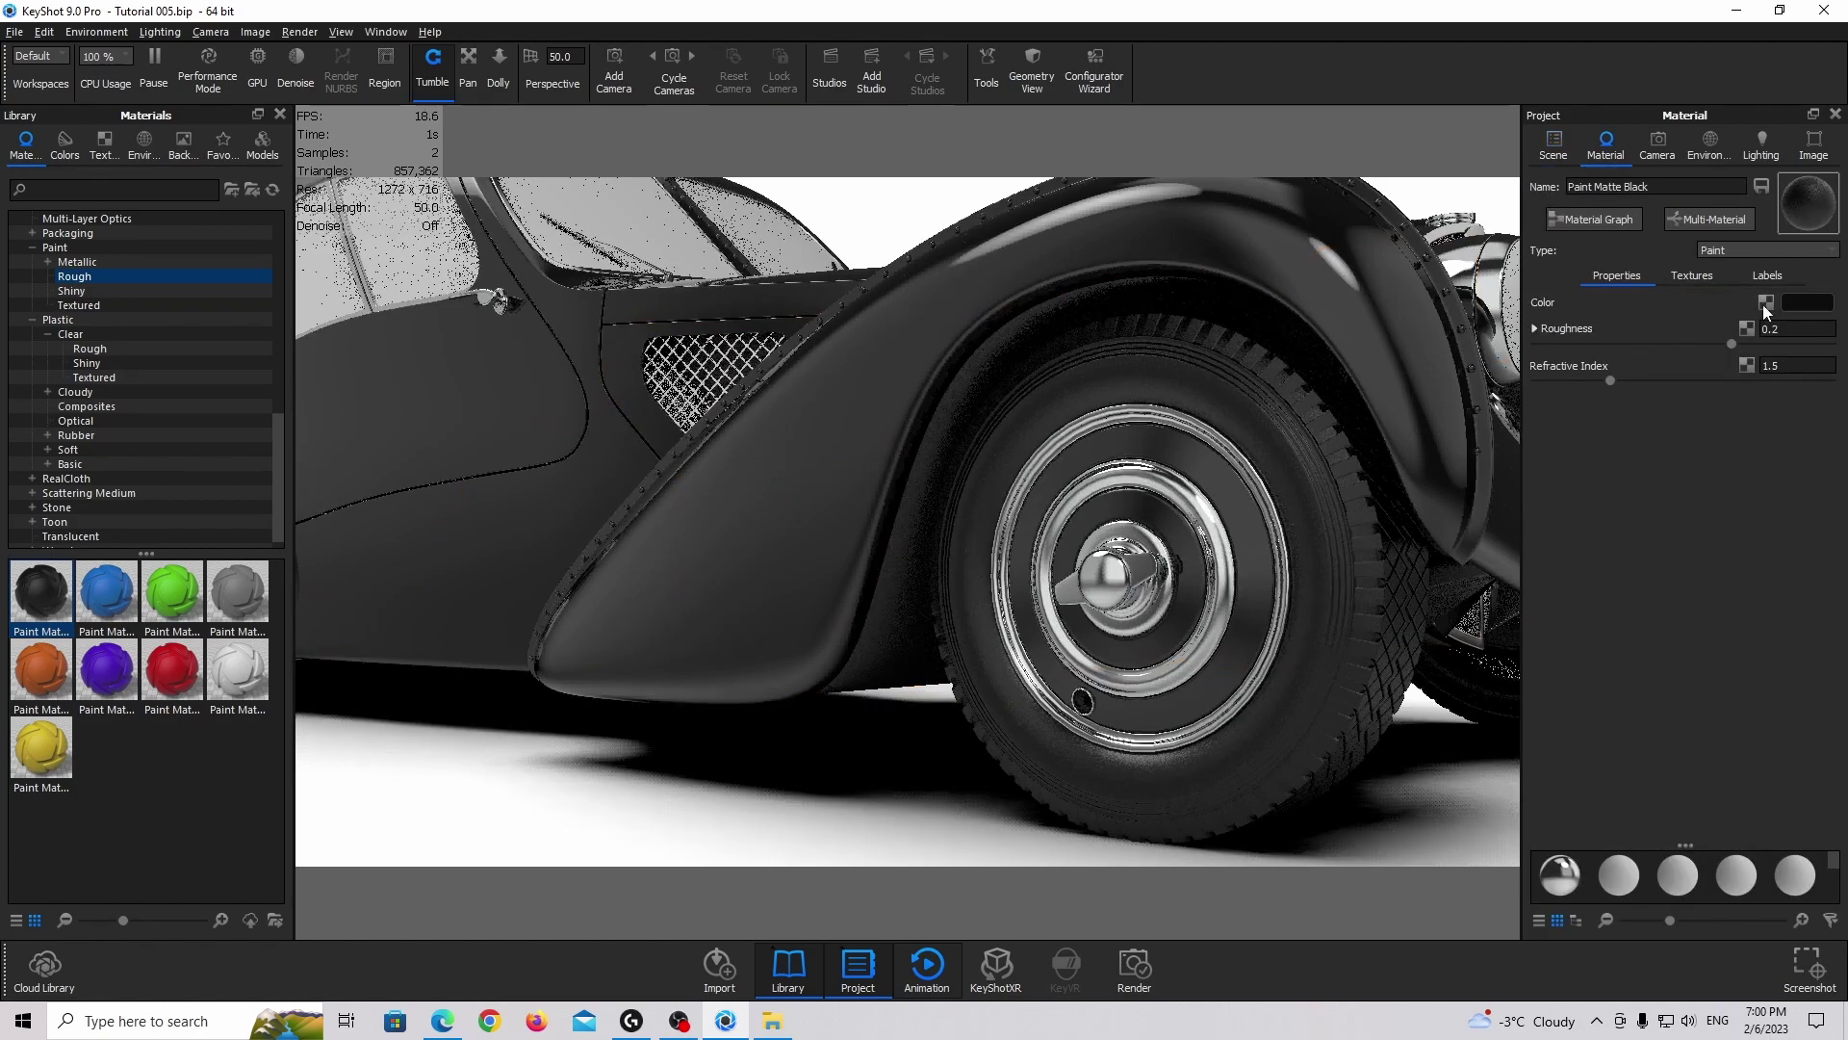
pyautogui.click(1802, 302)
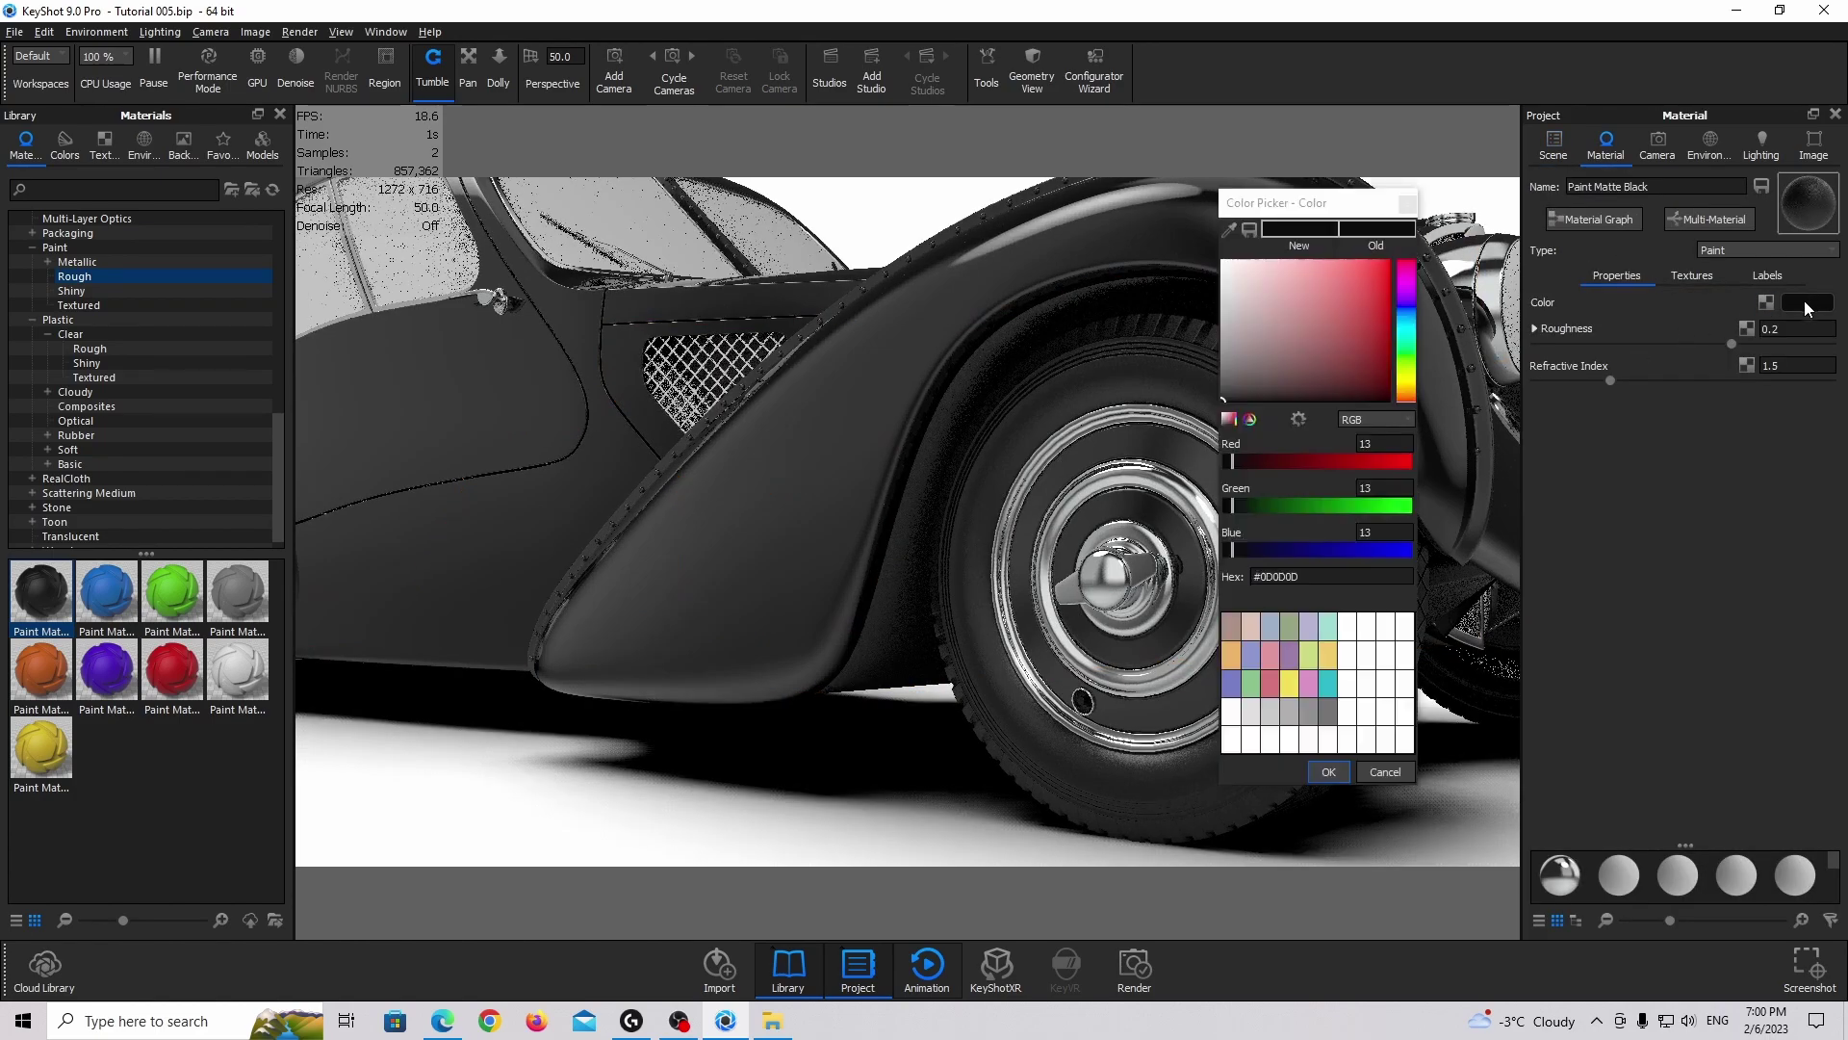
pyautogui.click(1328, 772)
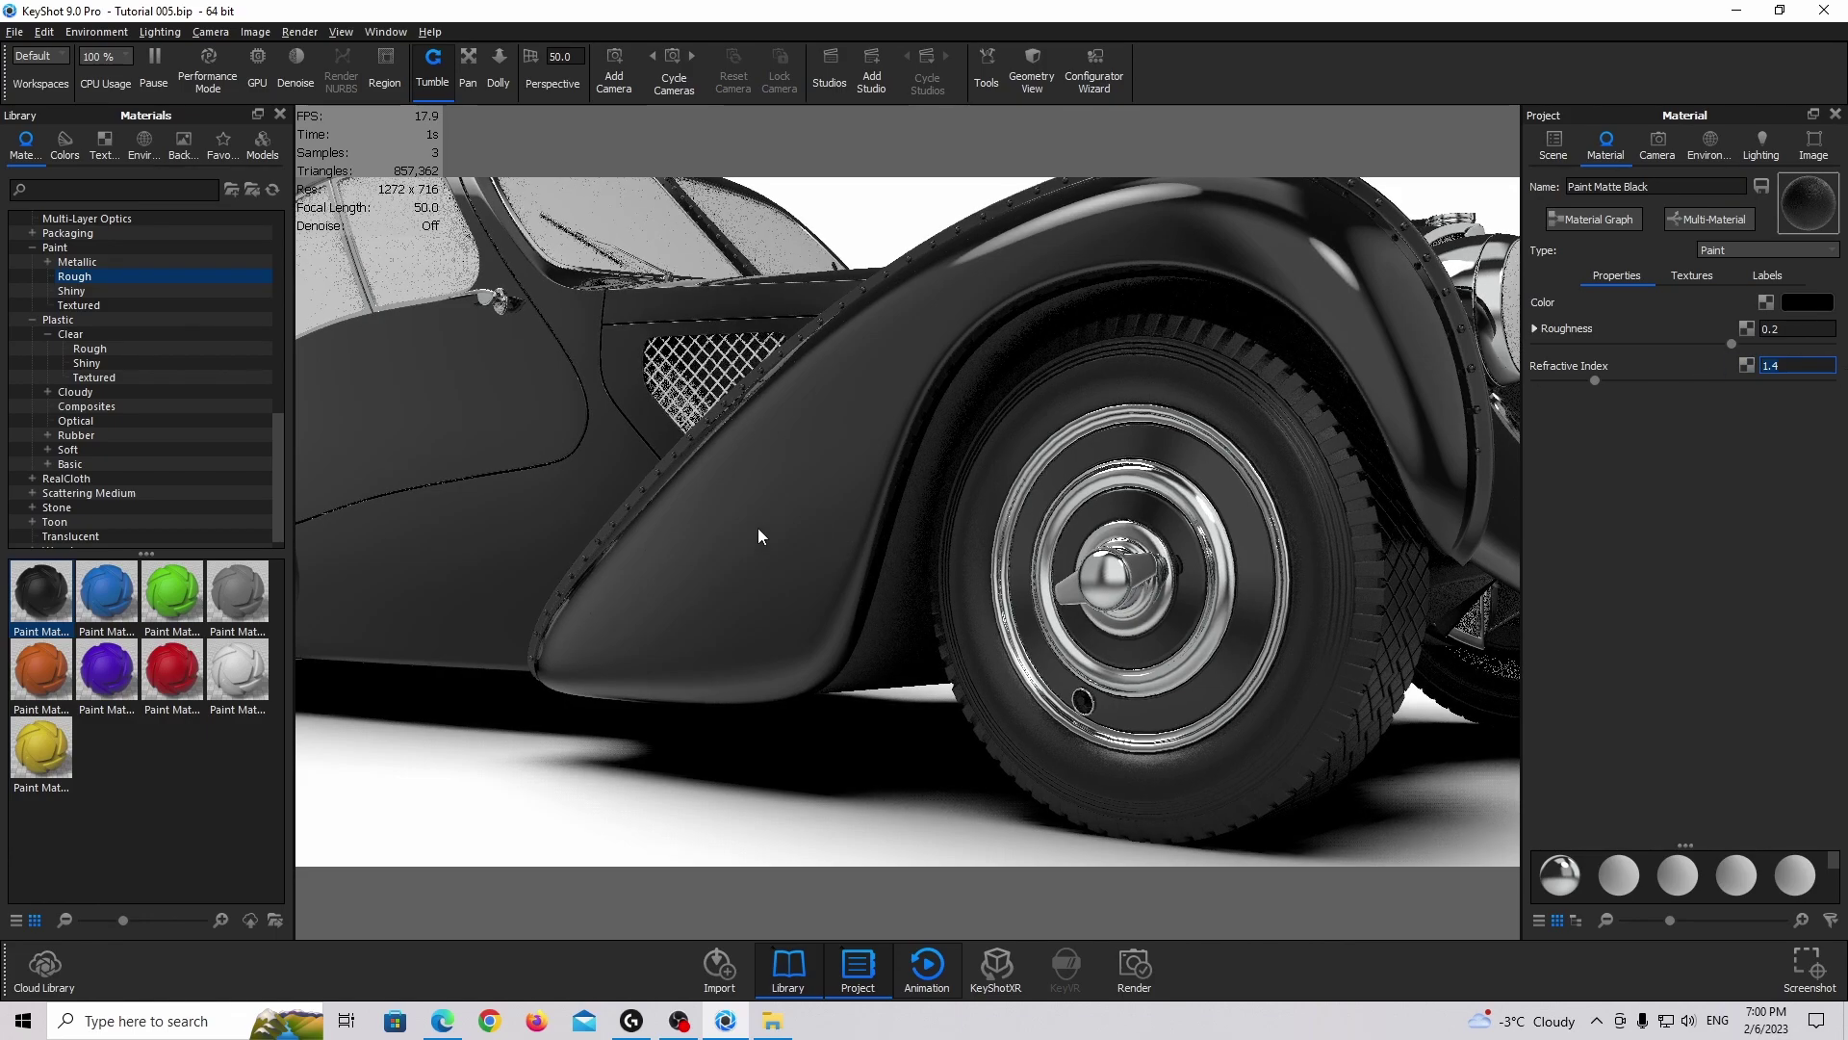
pyautogui.scroll(-5, 864, 579)
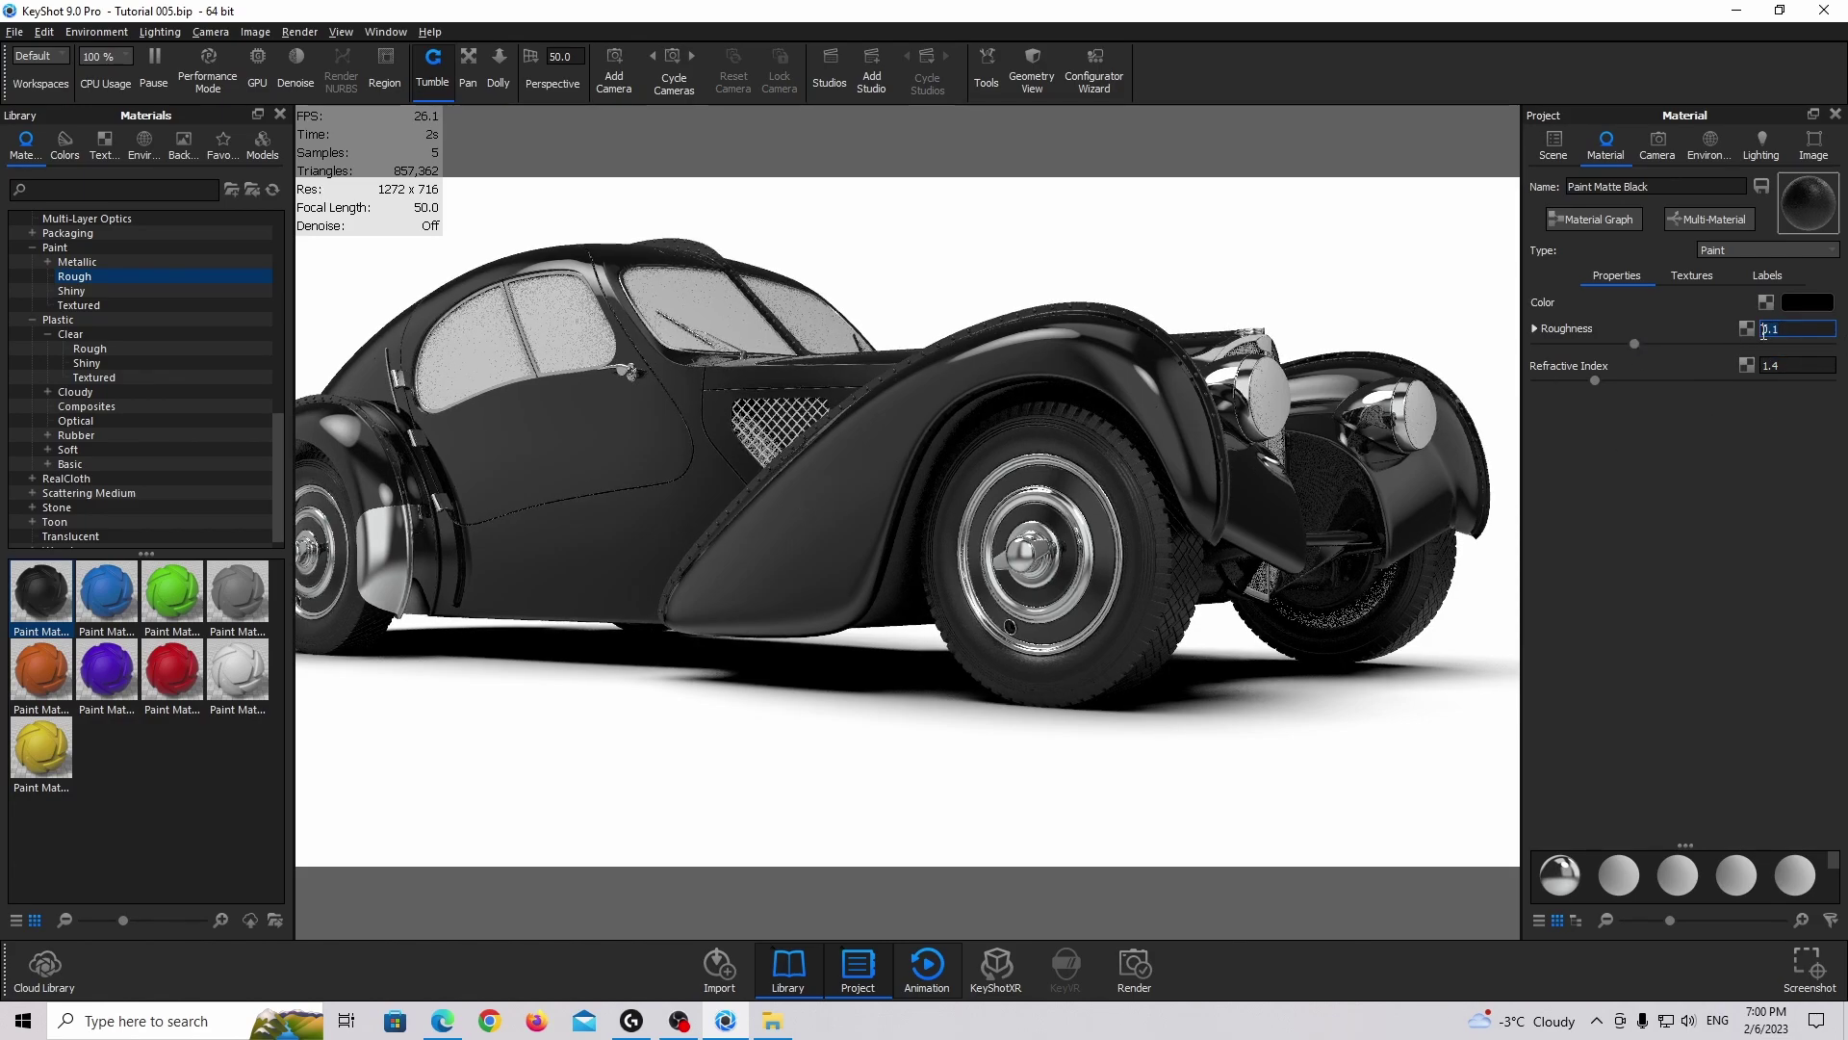
pyautogui.press('Return')
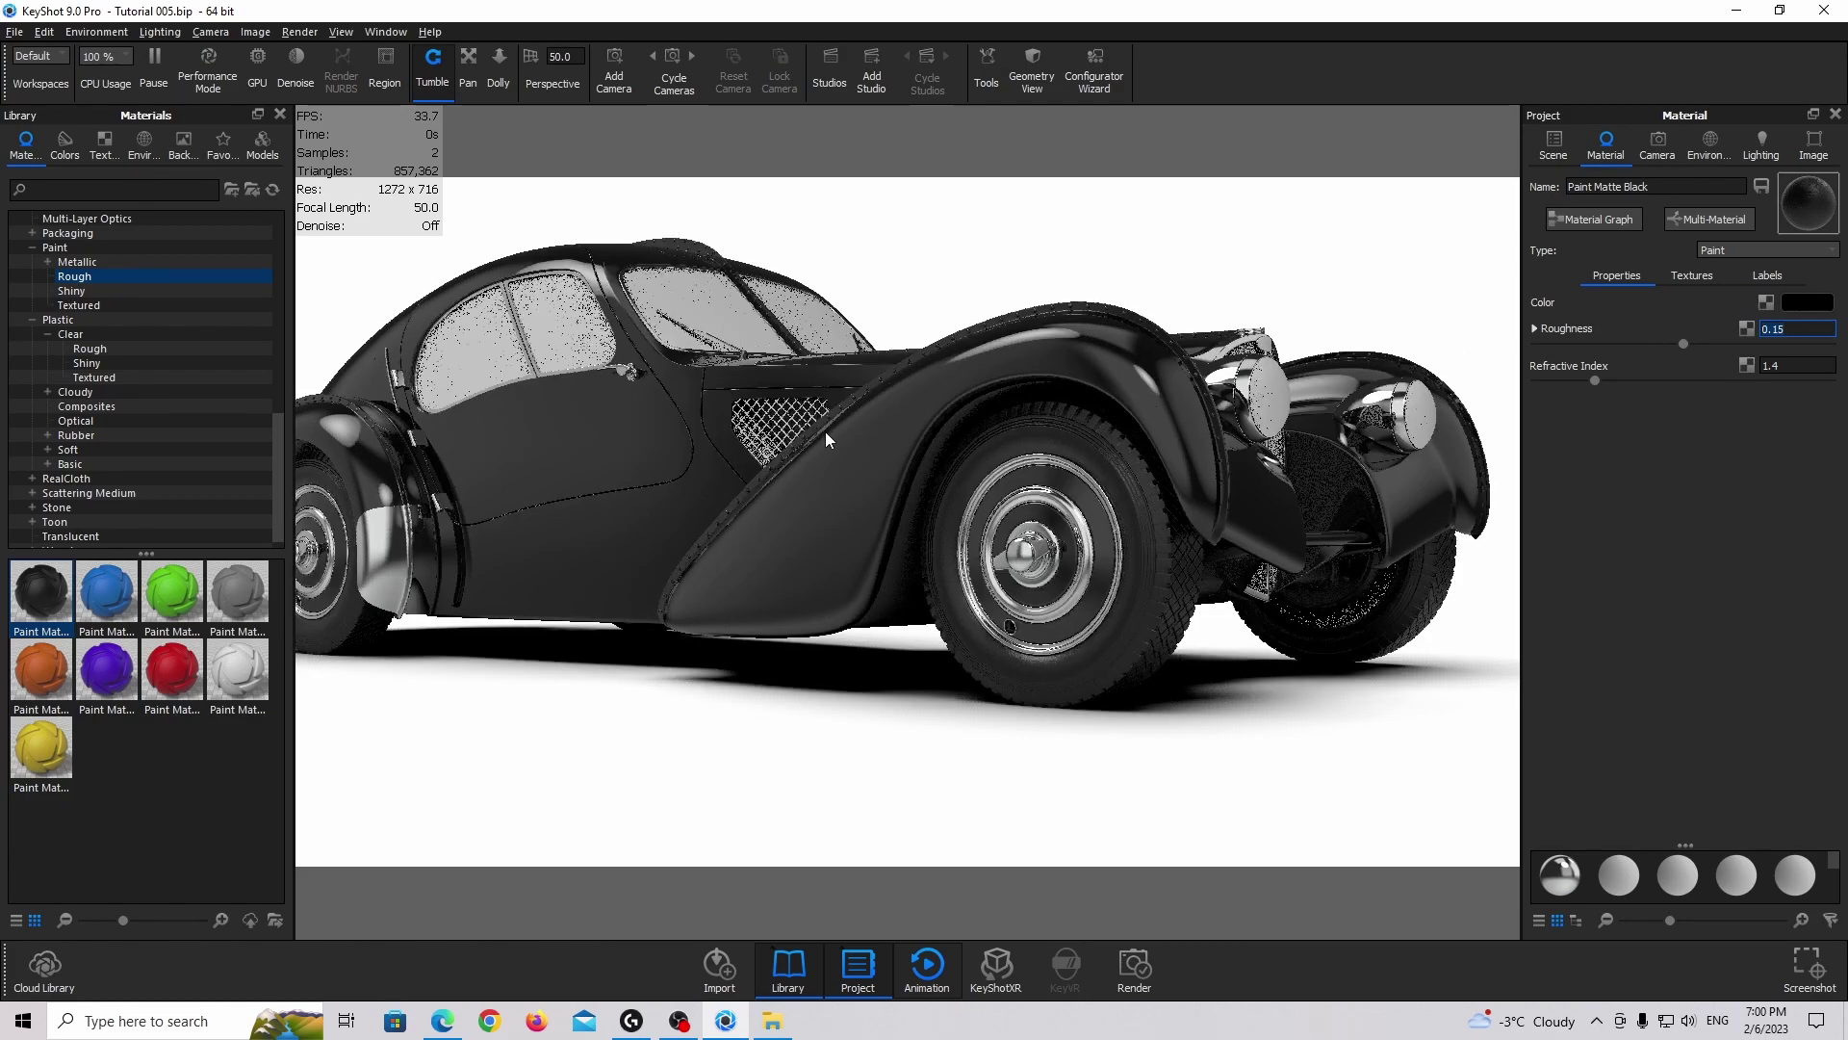
# Select the chrome guard on the rear fender and apply Chrome Rough from the basic chrome metals to it
pyautogui.moveTo(546, 449); pyautogui.dragTo(675, 532, button='middle')
pyautogui.moveTo(676, 540); pyautogui.dragTo(928, 536)
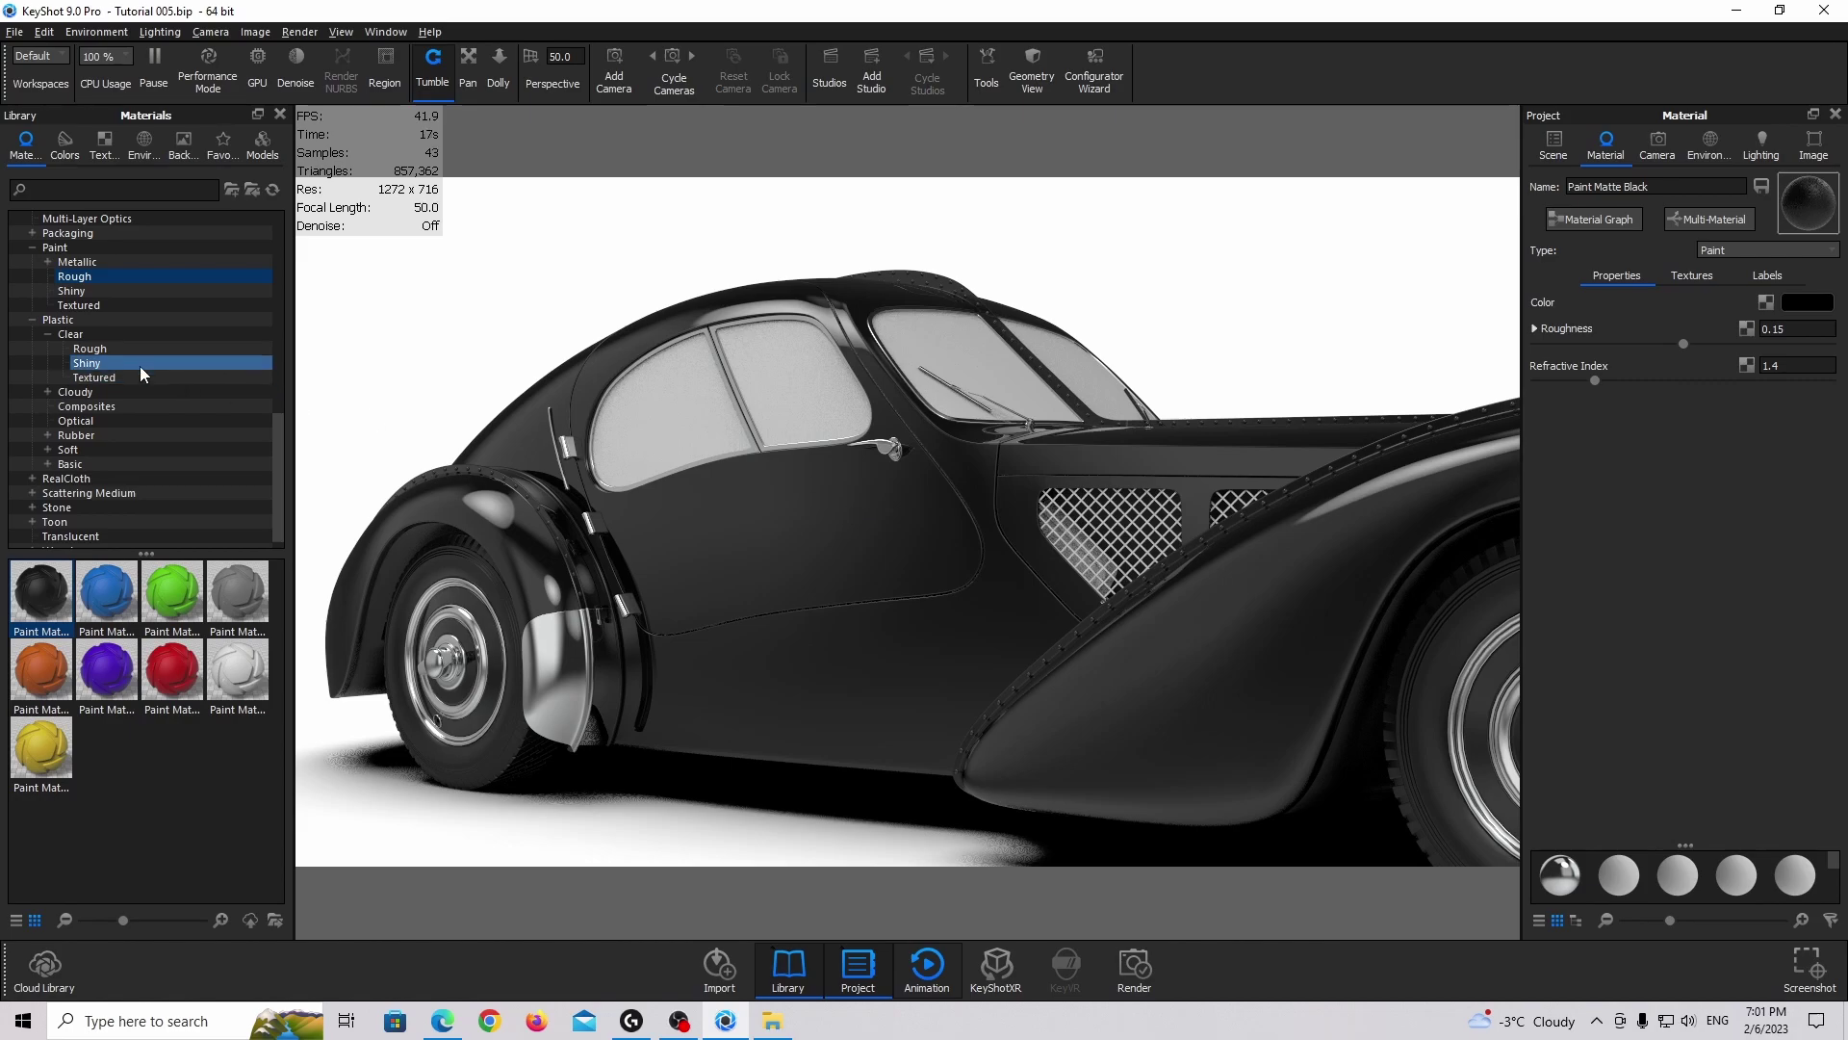
pyautogui.scroll(10, 140, 366)
pyautogui.click(92, 449)
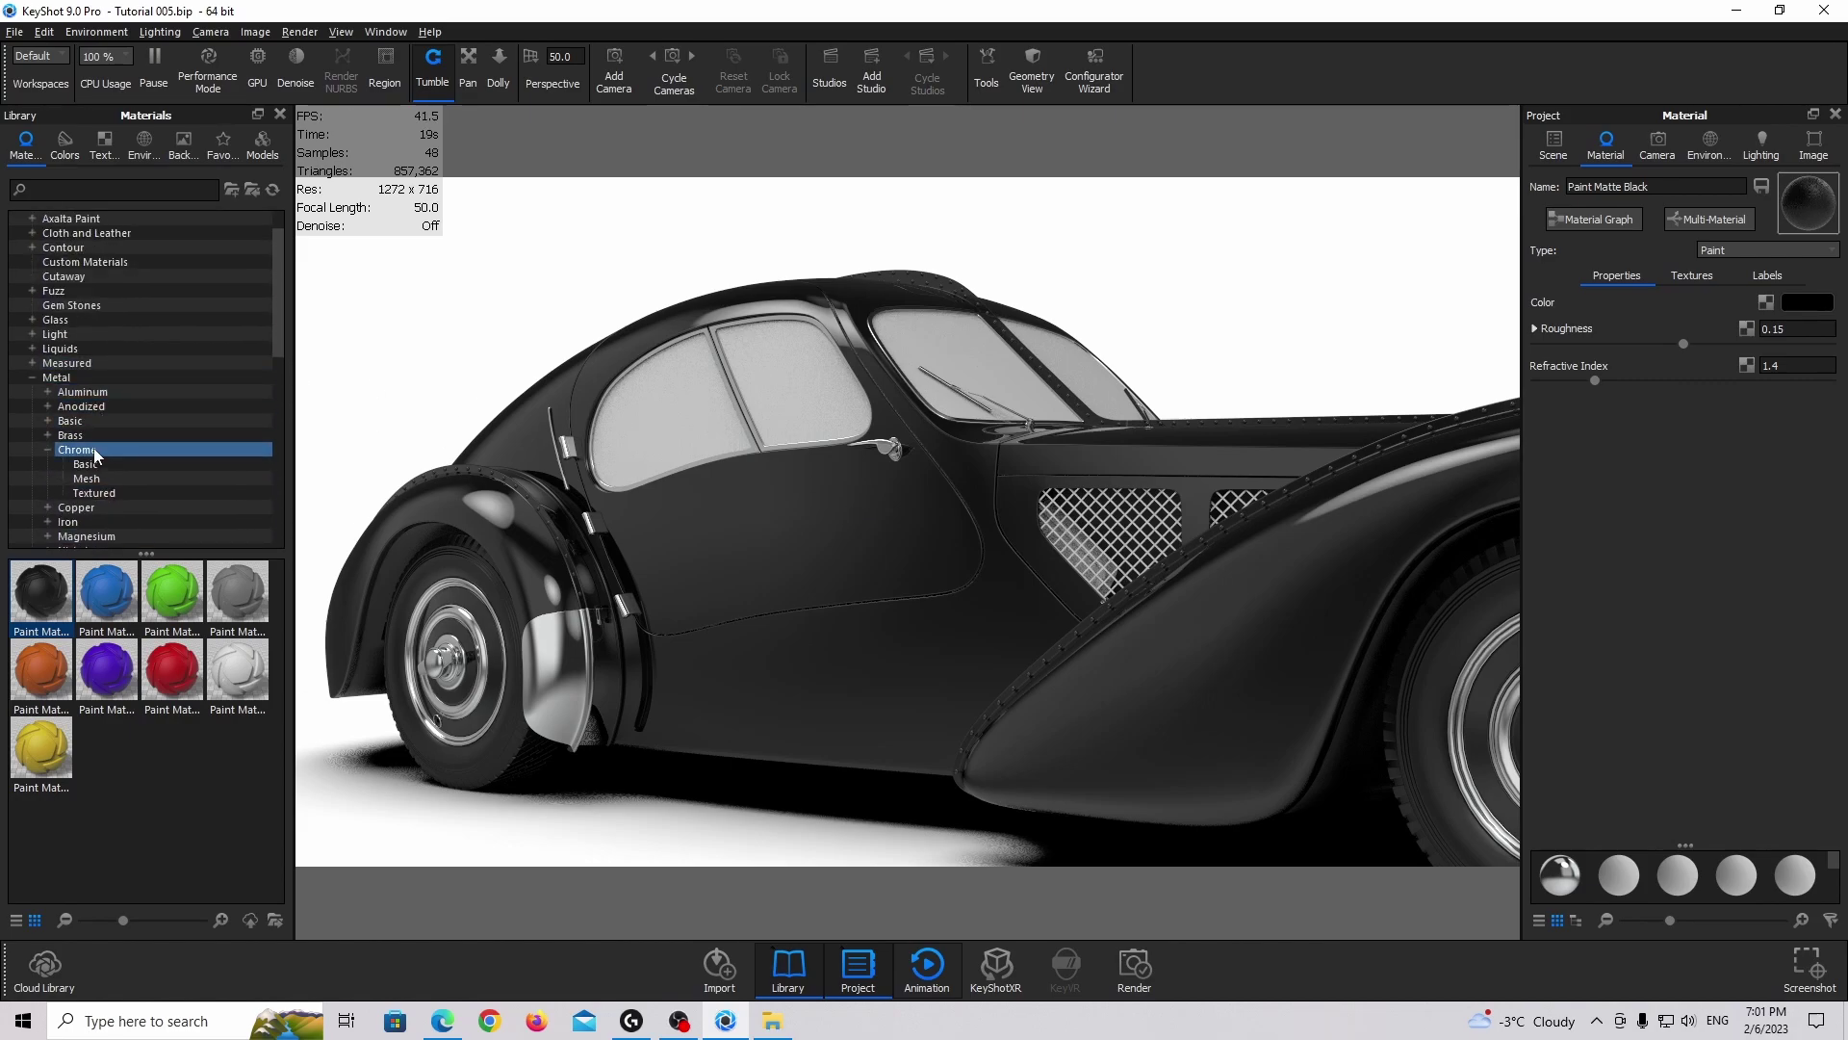
pyautogui.click(87, 464)
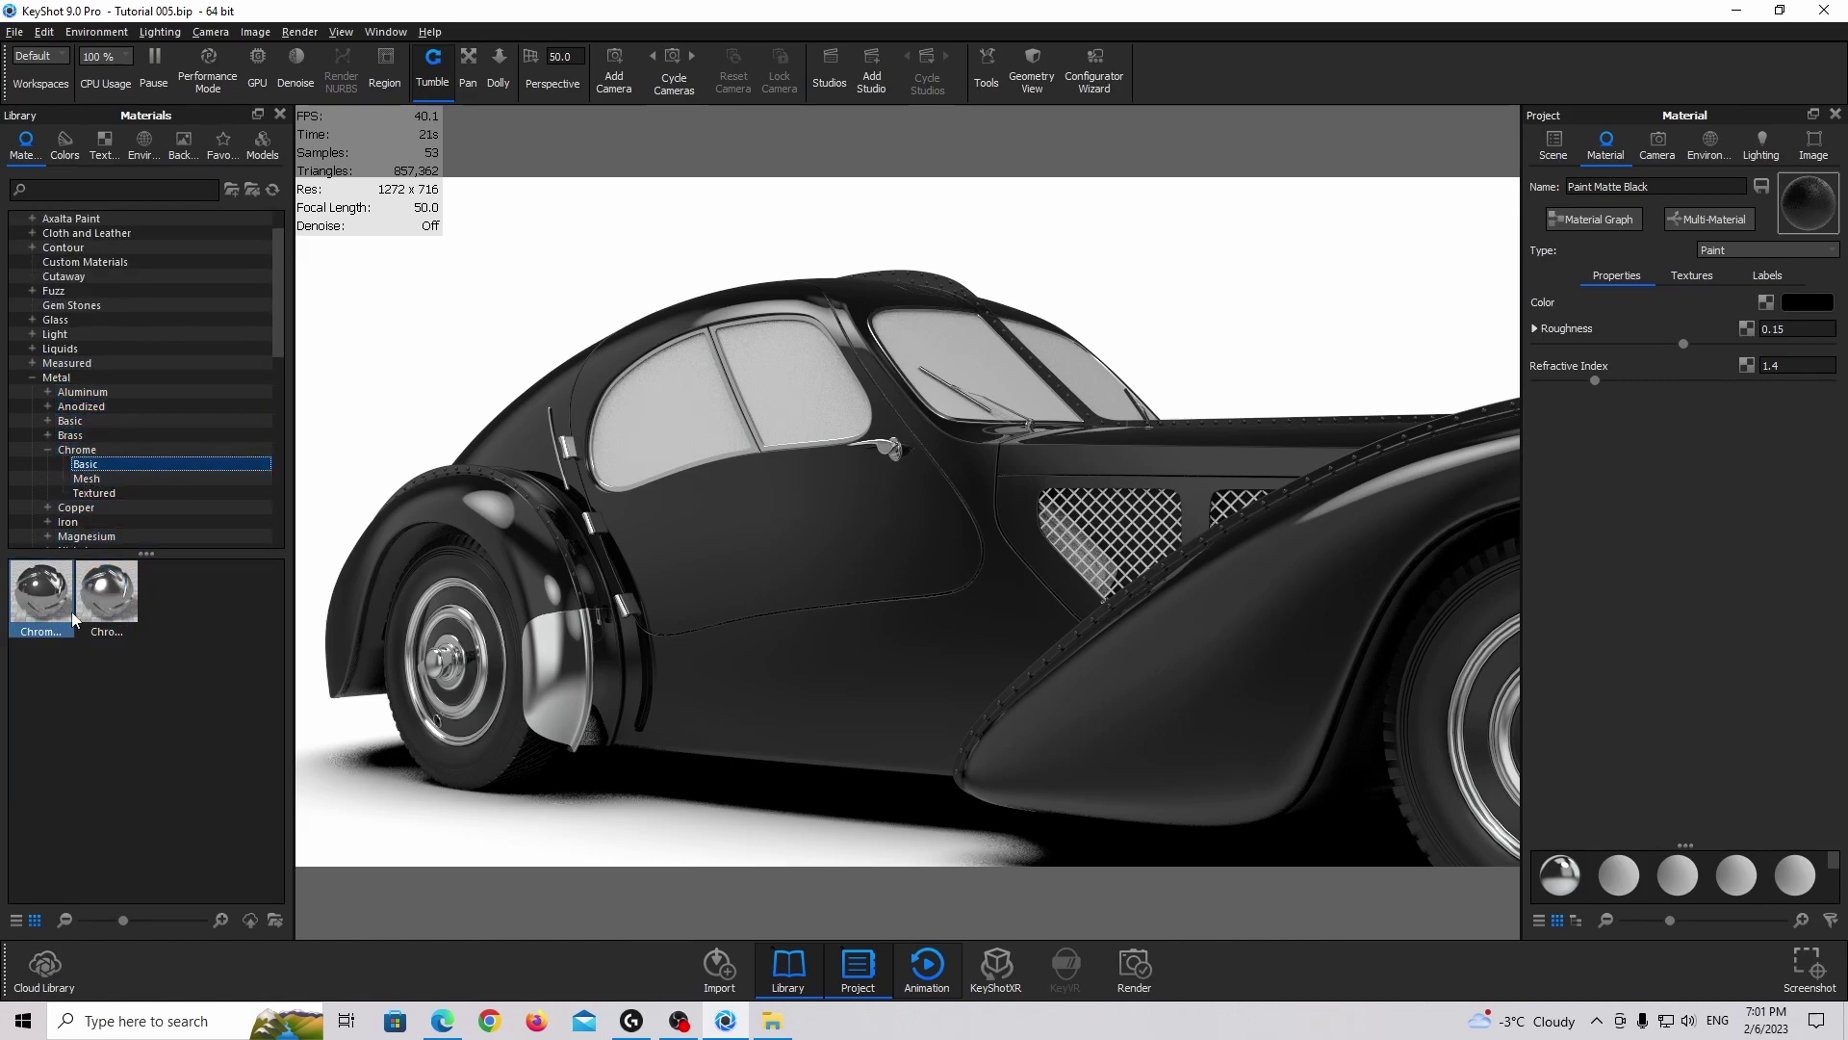
pyautogui.moveTo(813, 631); pyautogui.dragTo(965, 512, button='middle')
pyautogui.scroll(4, 963, 513)
pyautogui.moveTo(784, 587)
pyautogui.mouseDown(button='middle')
pyautogui.moveTo(841, 540)
pyautogui.moveTo(917, 521)
pyautogui.moveTo(791, 585)
pyautogui.mouseUp(button='middle')
pyautogui.click(1552, 155)
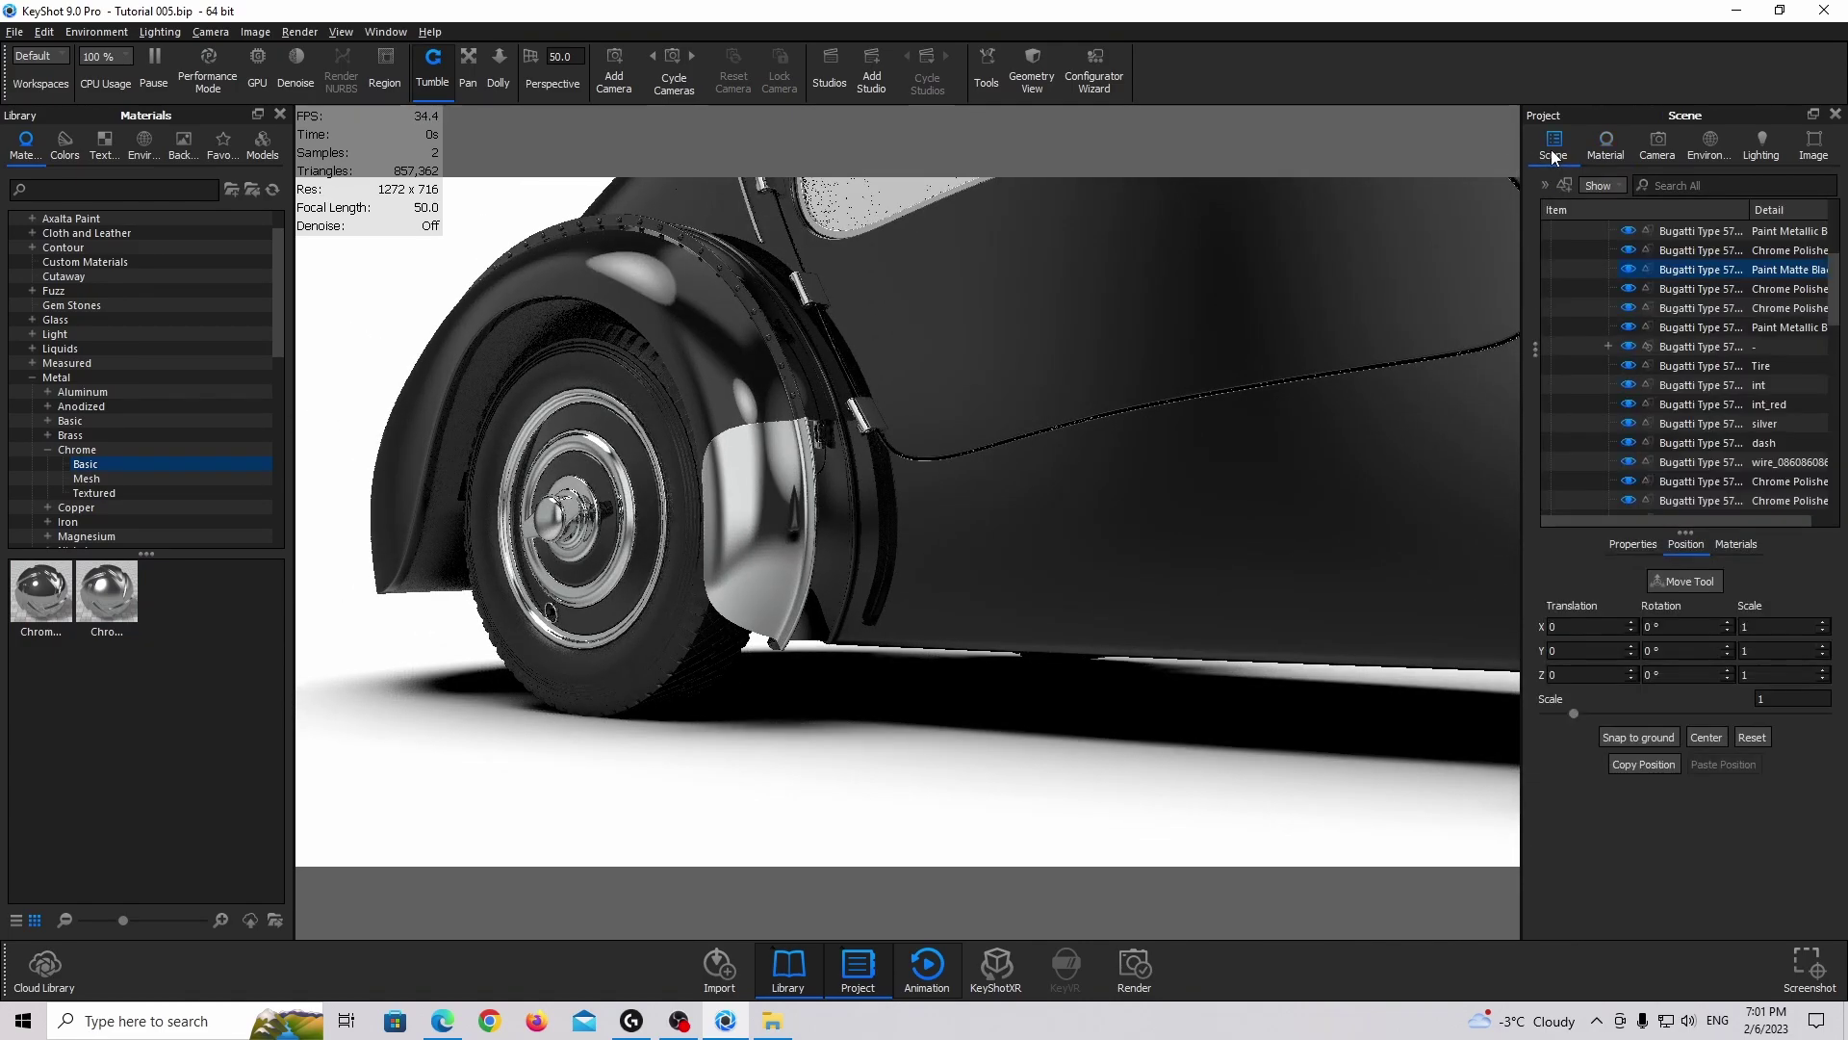
pyautogui.click(748, 559)
pyautogui.scroll(-4, 909, 515)
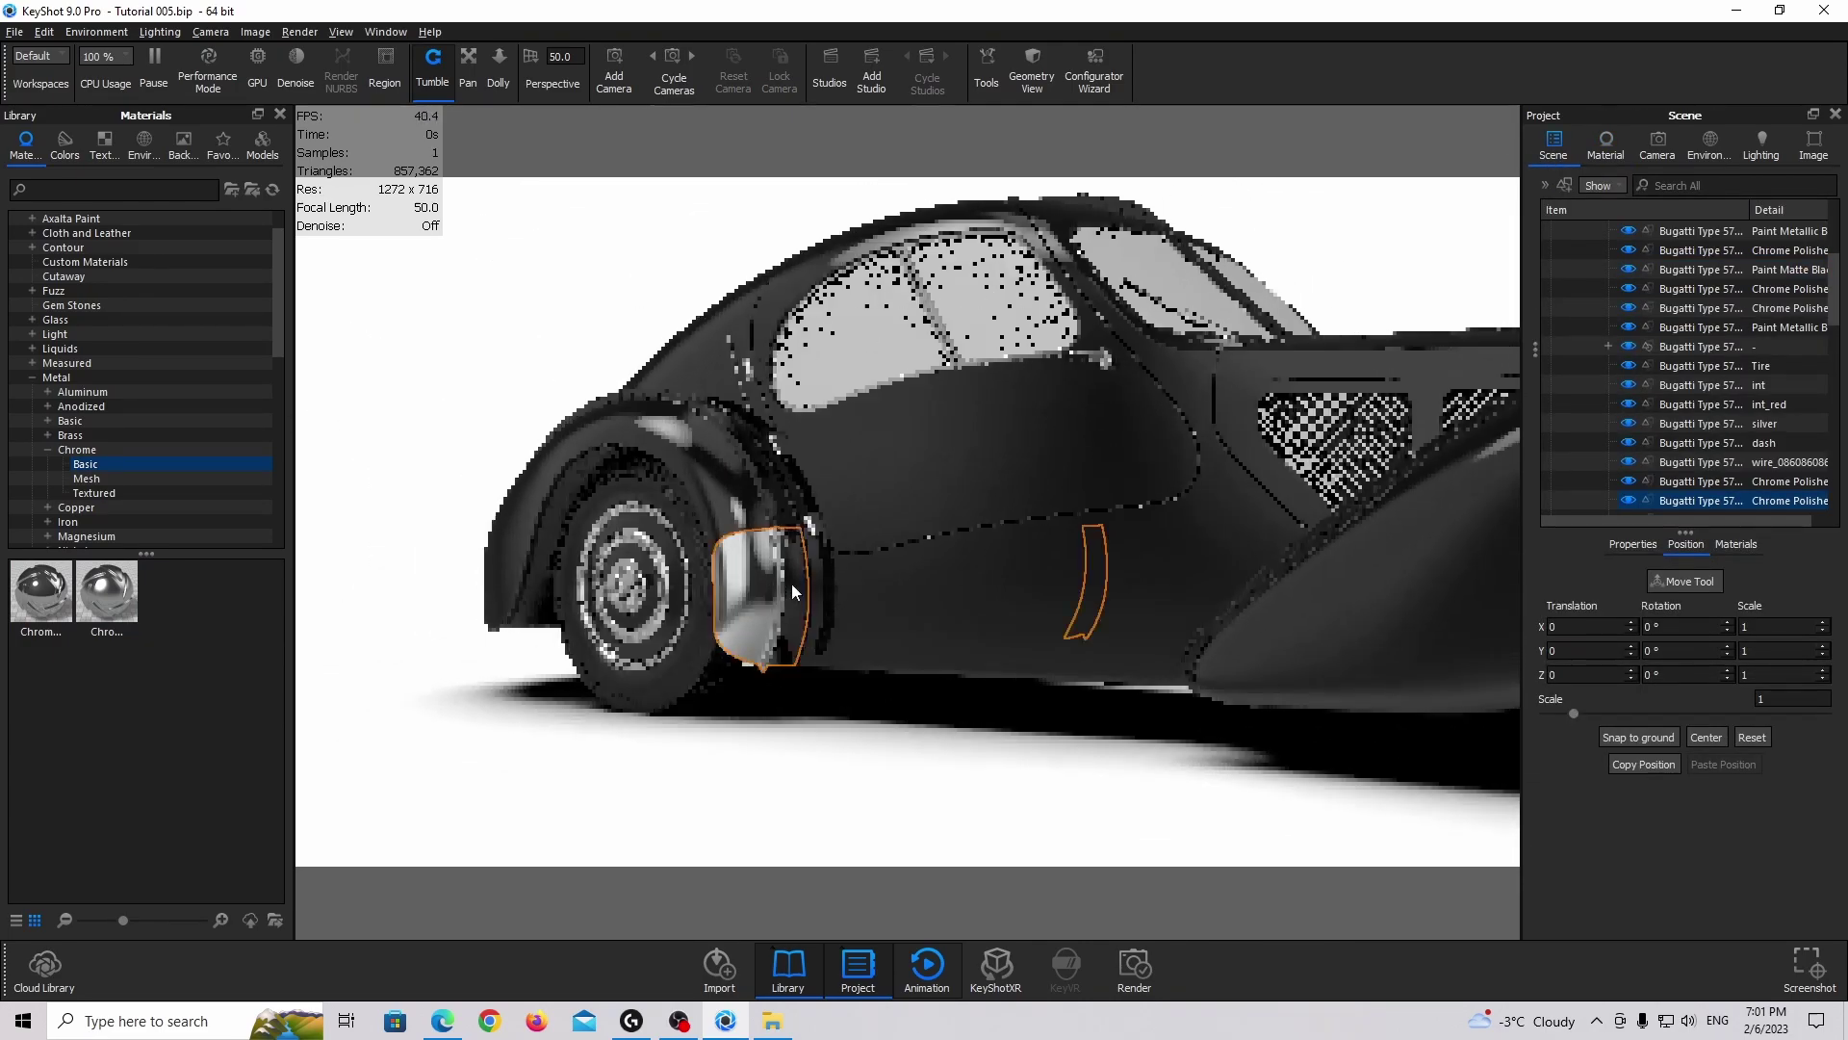
pyautogui.moveTo(107, 592); pyautogui.dragTo(1678, 496)
# Set the Chrome Rough material's roughness to 0.05
pyautogui.doubleClick(1679, 495)
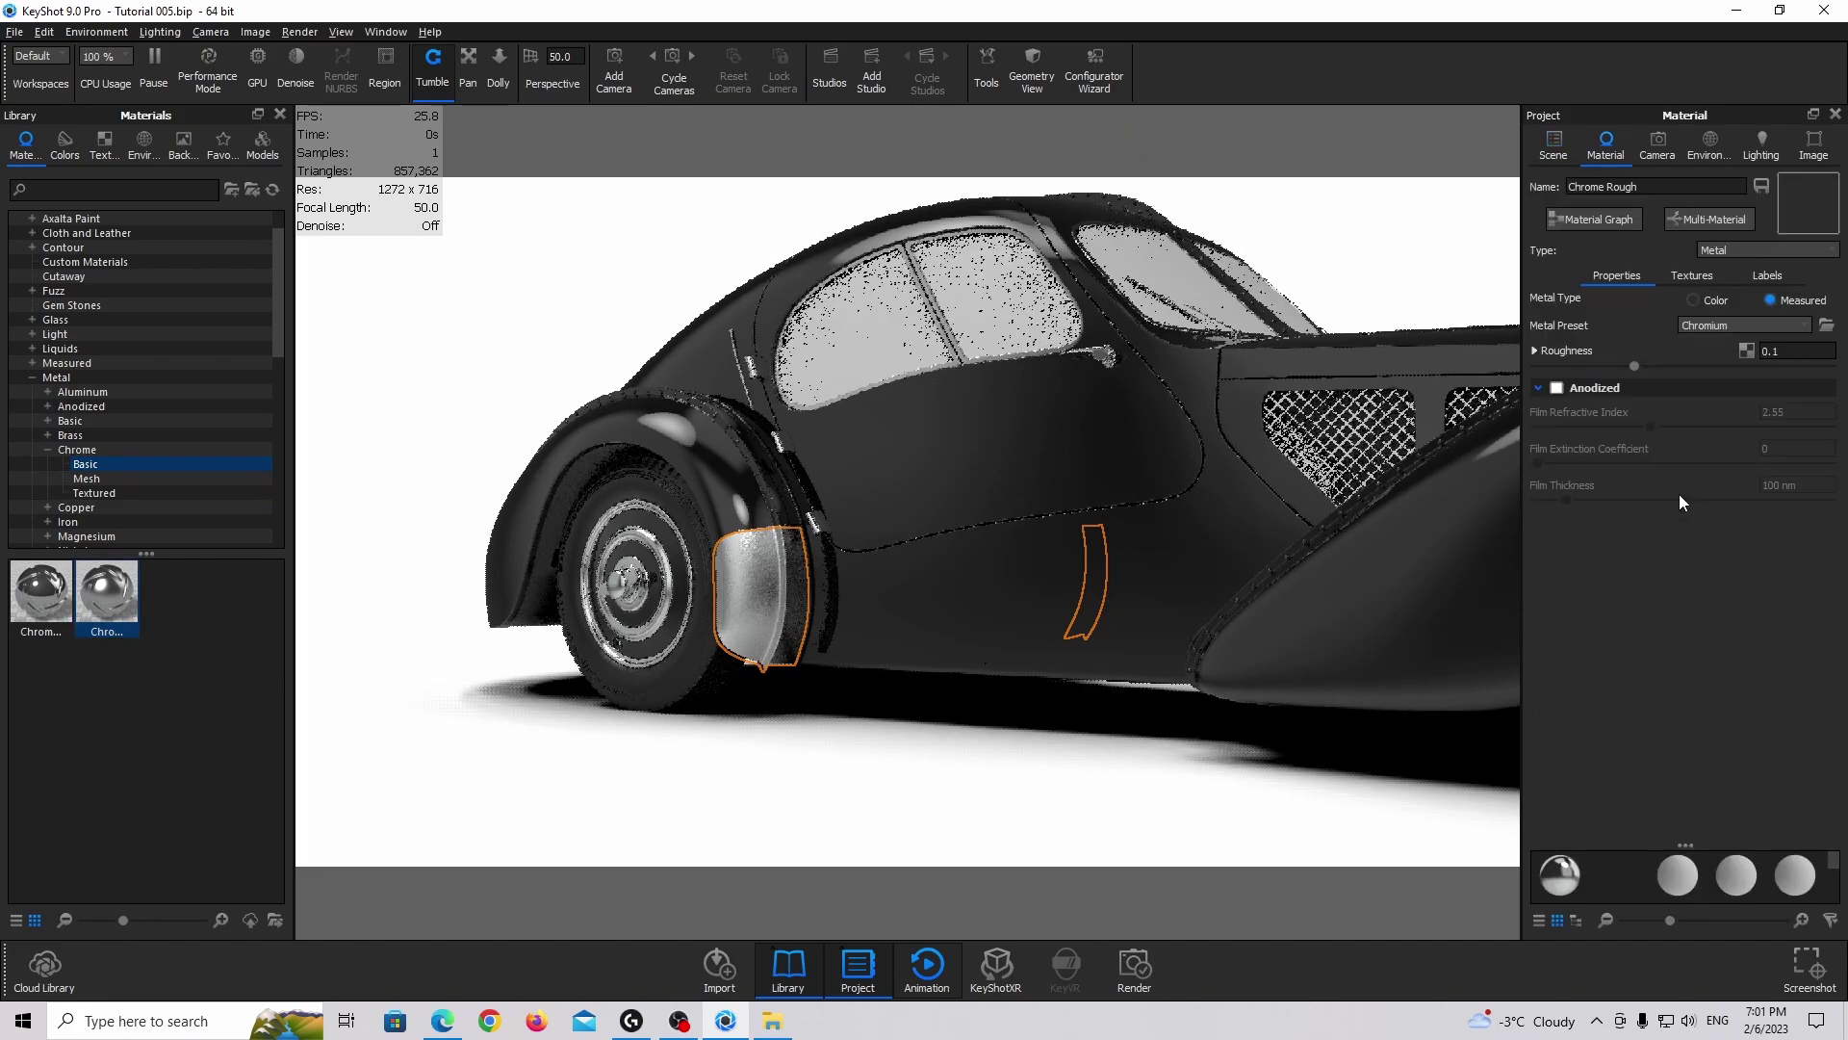
pyautogui.click(1780, 351)
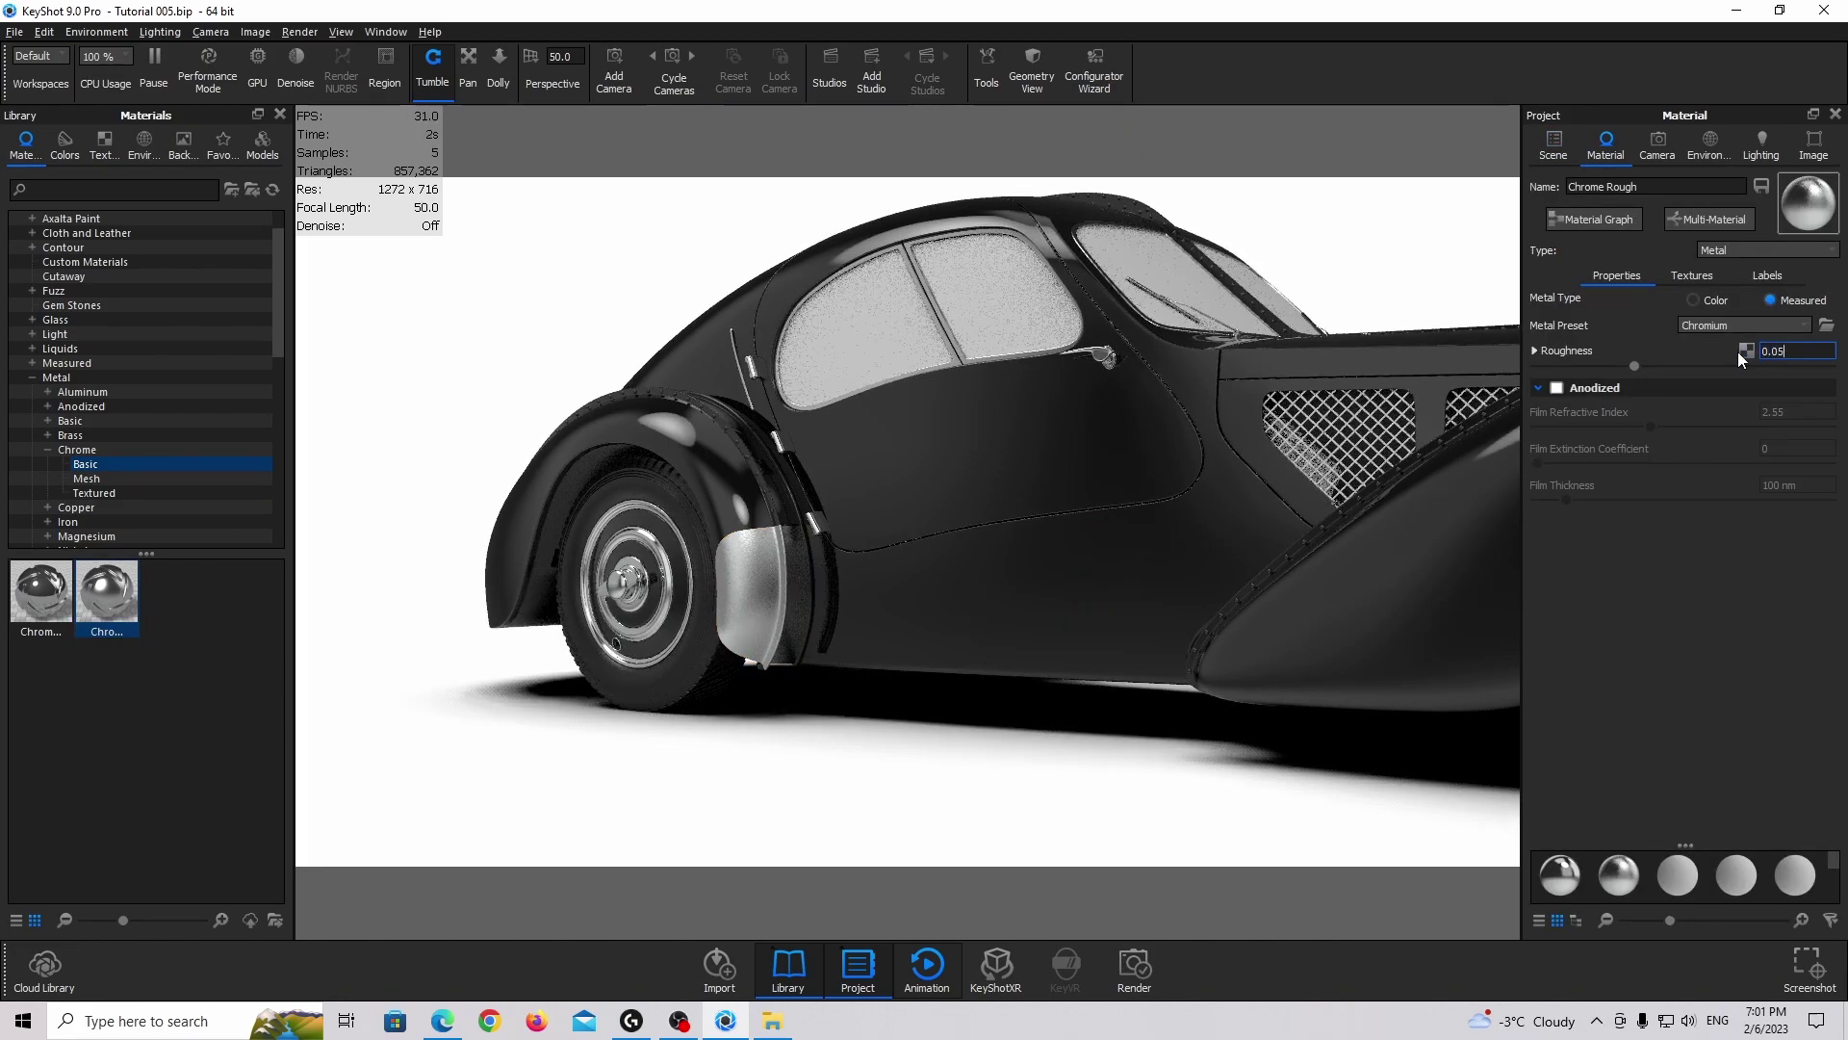
pyautogui.press('Return')
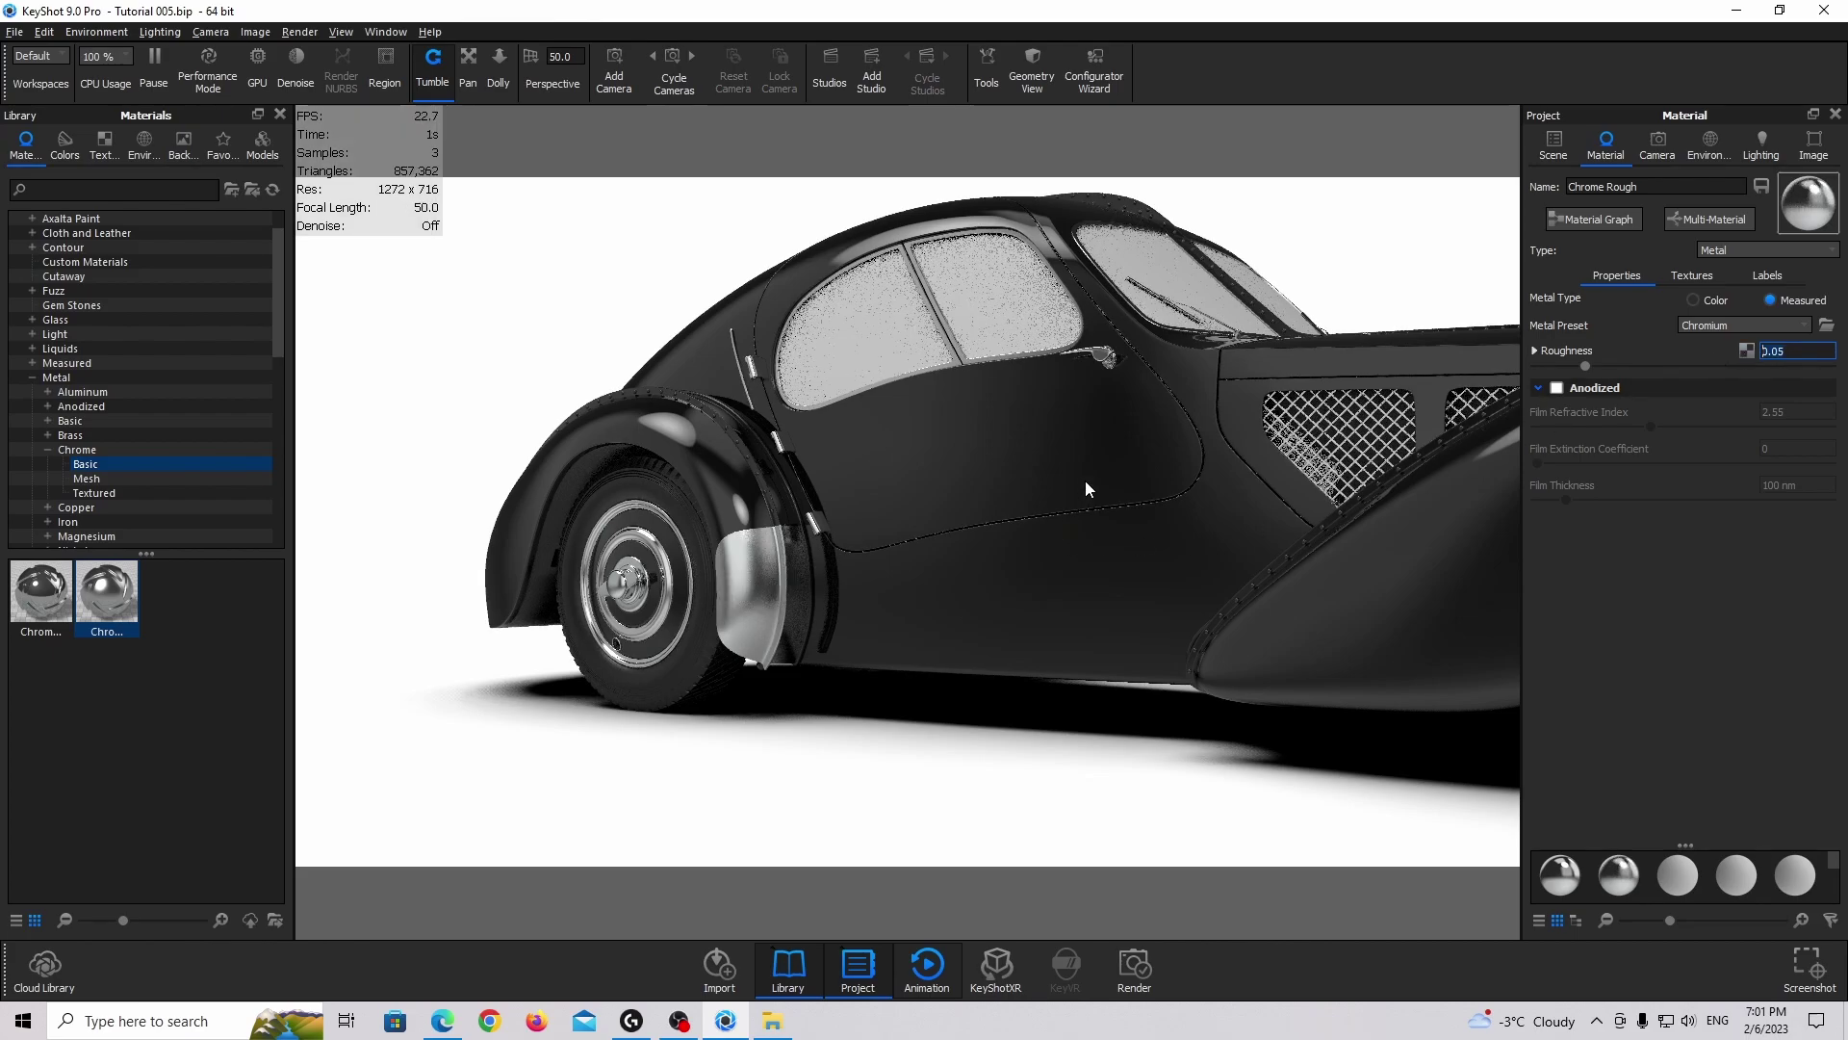
# Search the material library for "glass basic" and apply Glass Basic Grey to the car's windows
pyautogui.moveTo(1085, 482); pyautogui.dragTo(923, 495)
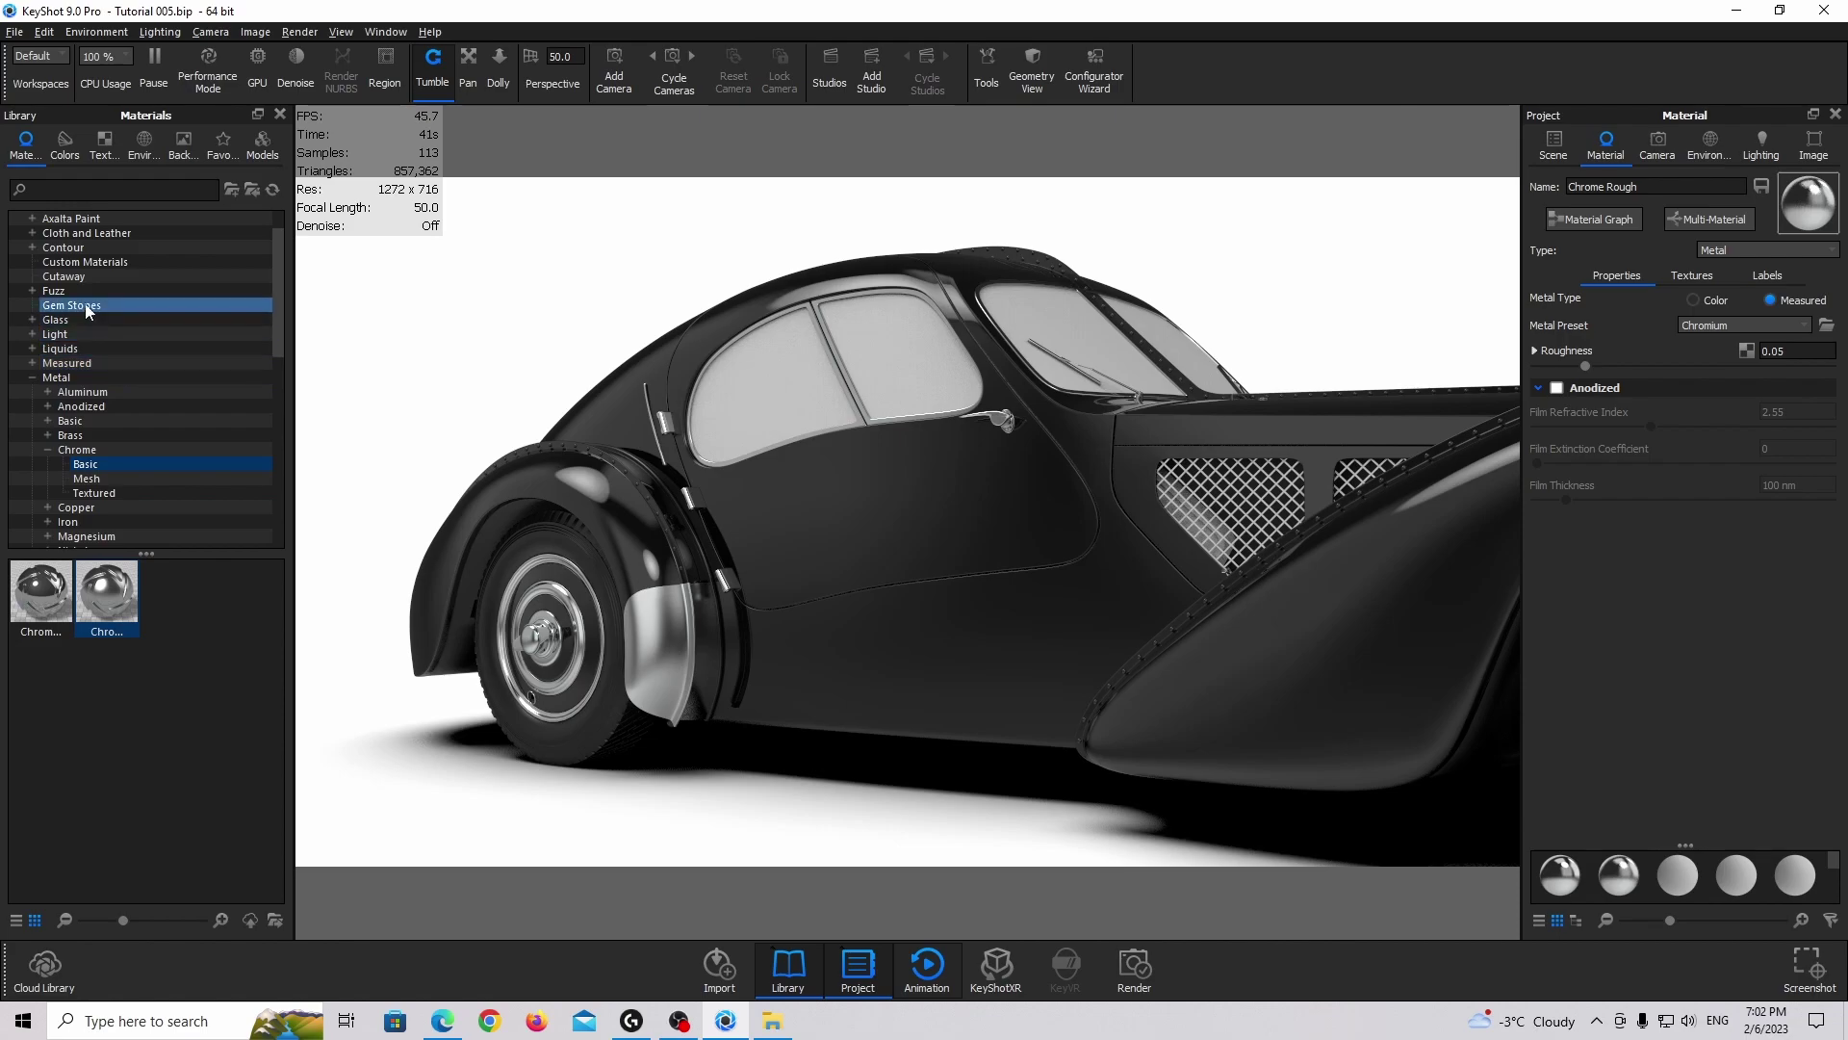
pyautogui.doubleClick(34, 320)
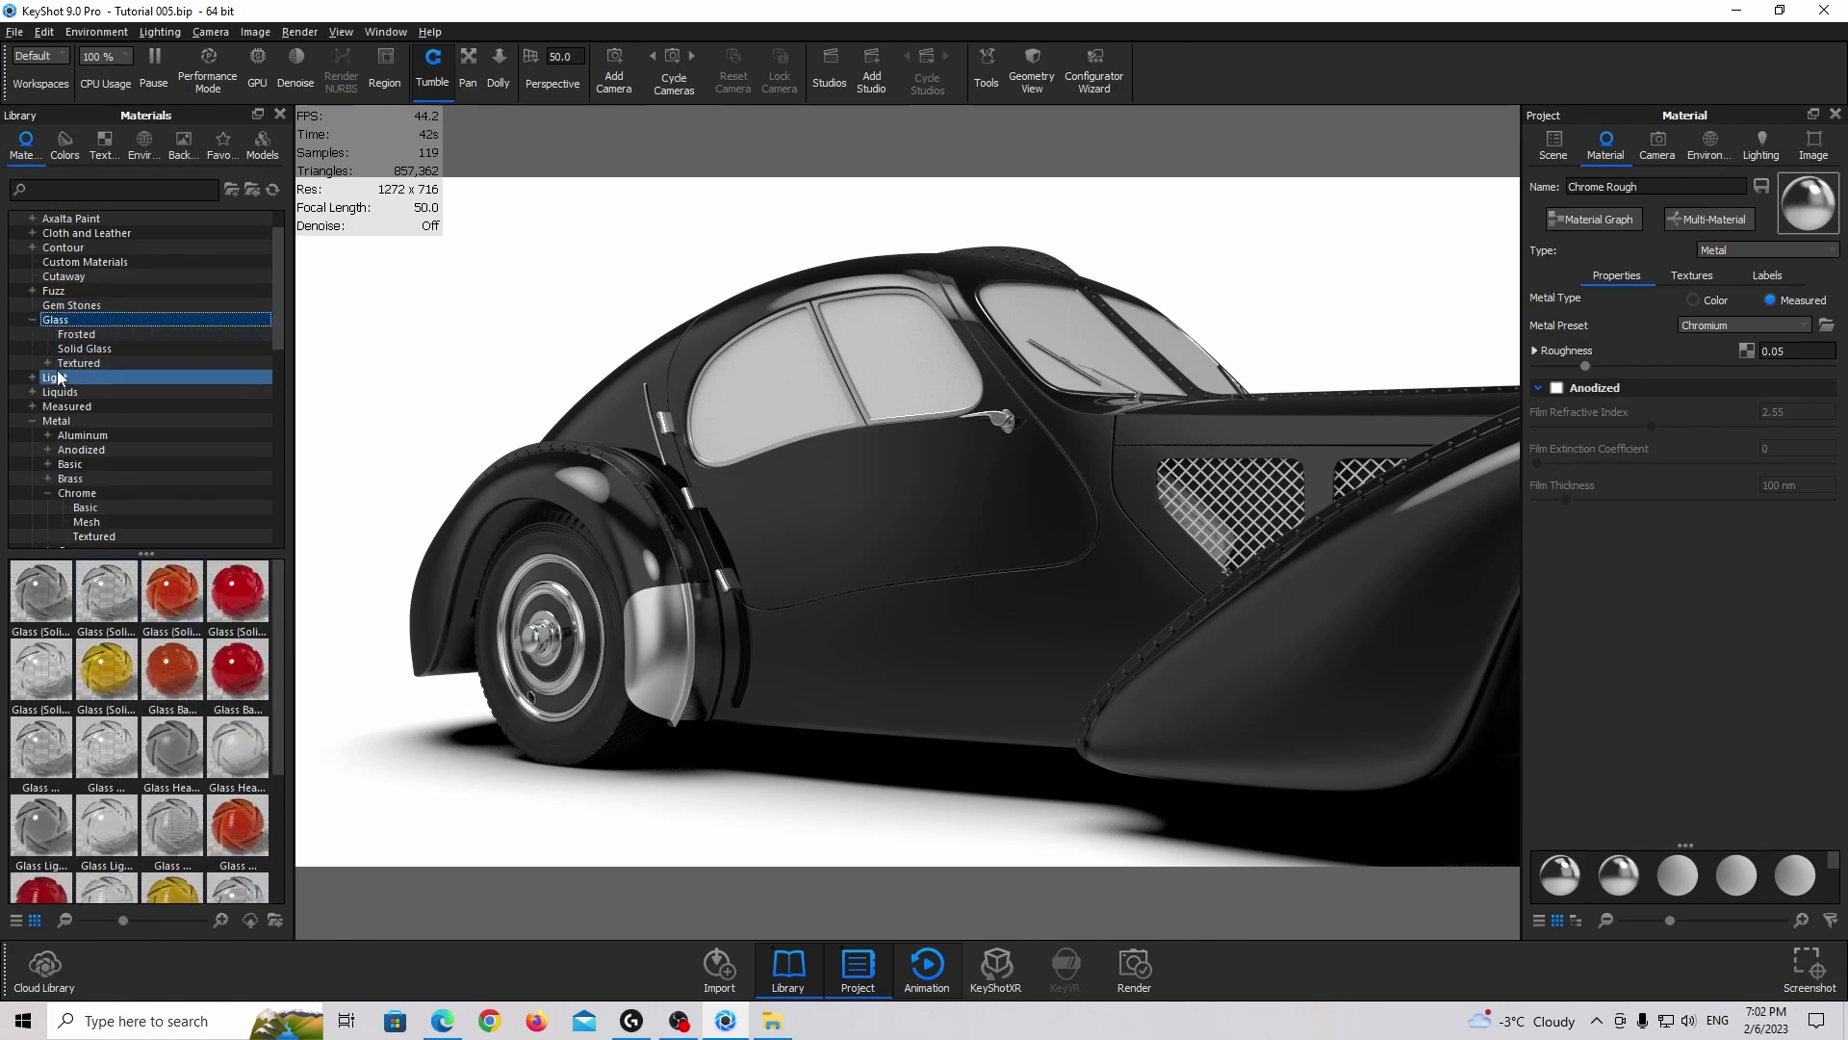
pyautogui.click(64, 189)
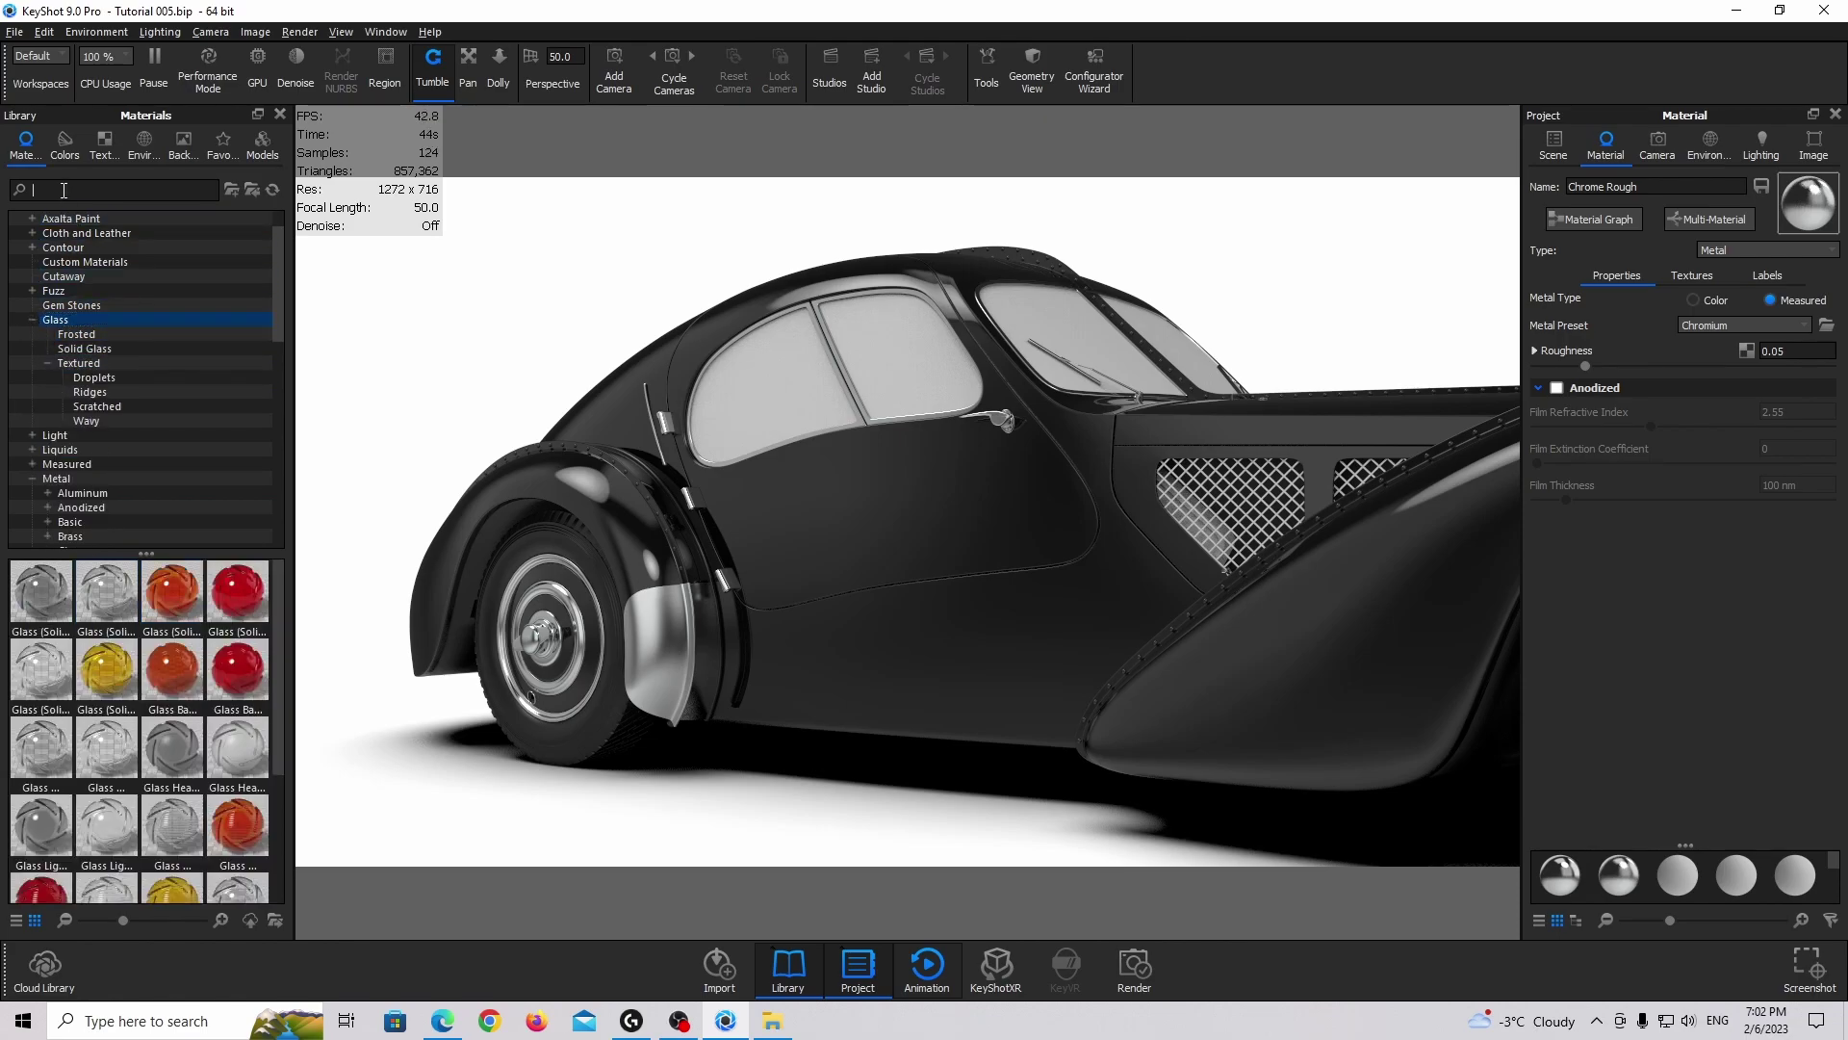
pyautogui.write('glass basic')
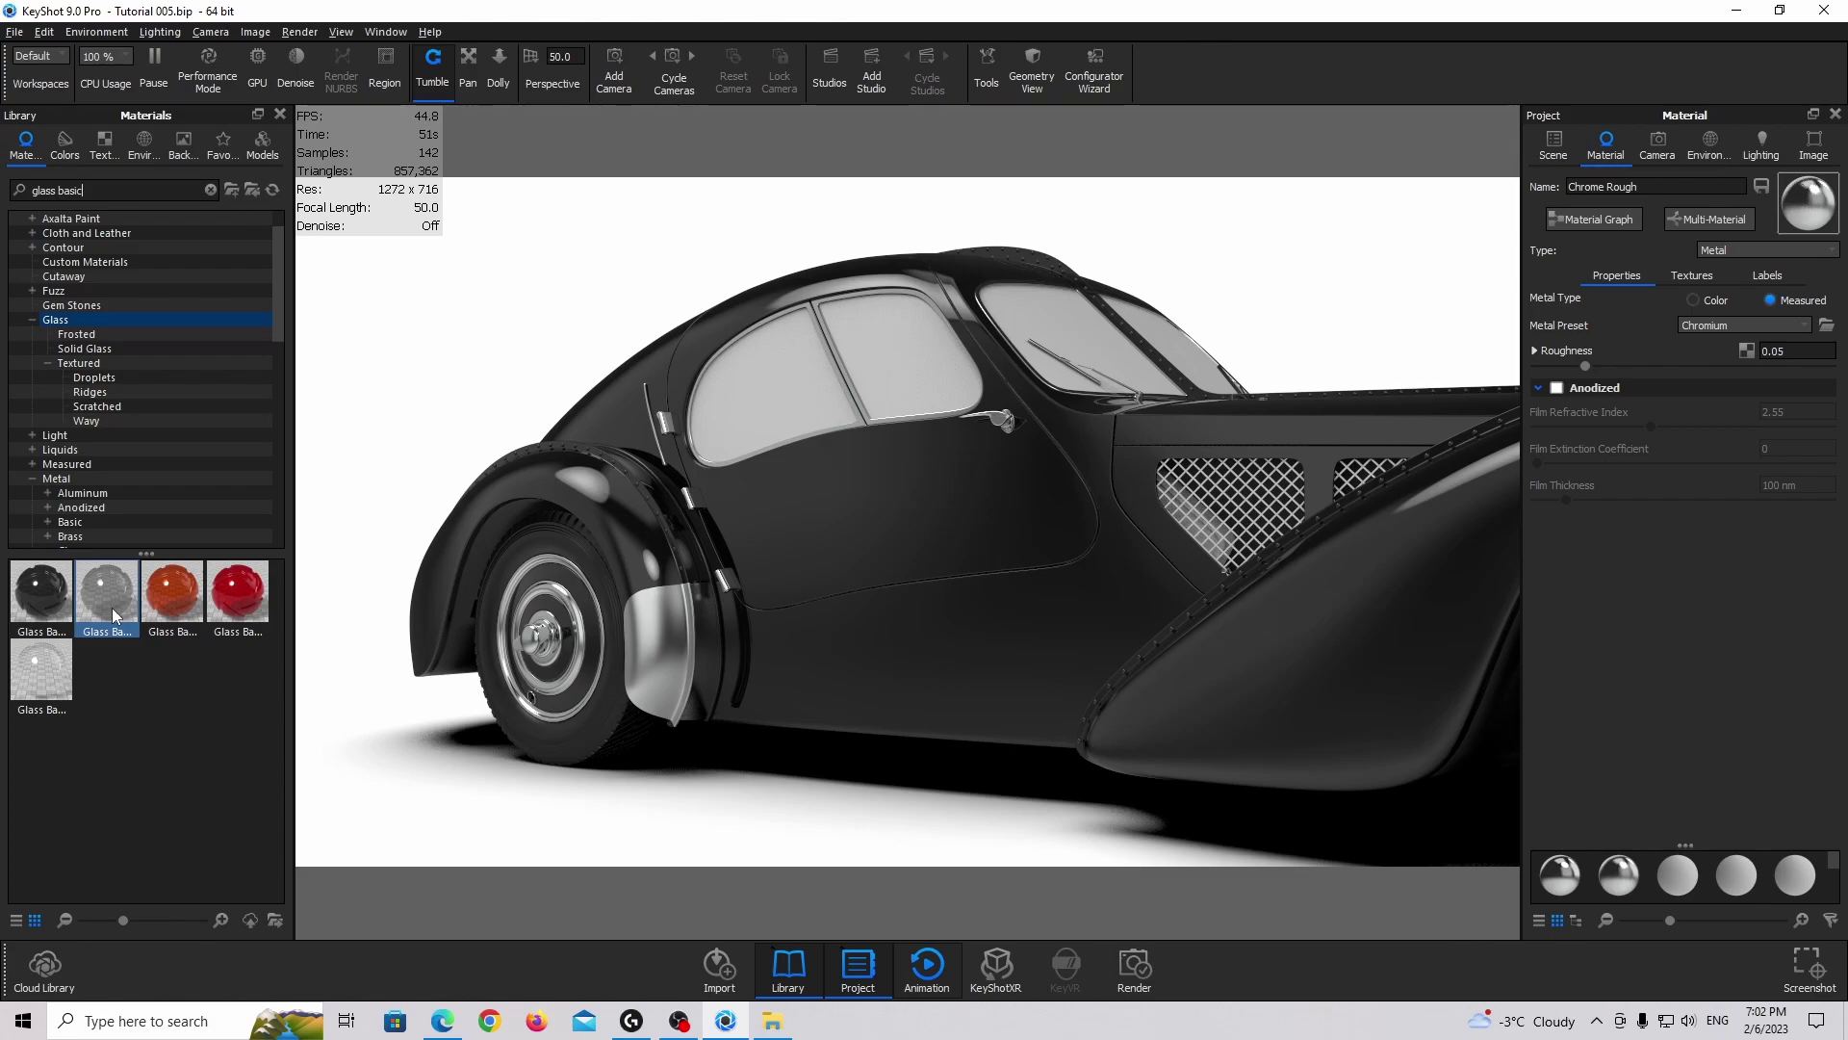
pyautogui.moveTo(106, 603); pyautogui.dragTo(926, 360)
# Darken the Glass Basic Grey material's color on the car windows to #CBCBCB
pyautogui.moveTo(878, 363); pyautogui.dragTo(830, 389, button='middle')
pyautogui.doubleClick(834, 378)
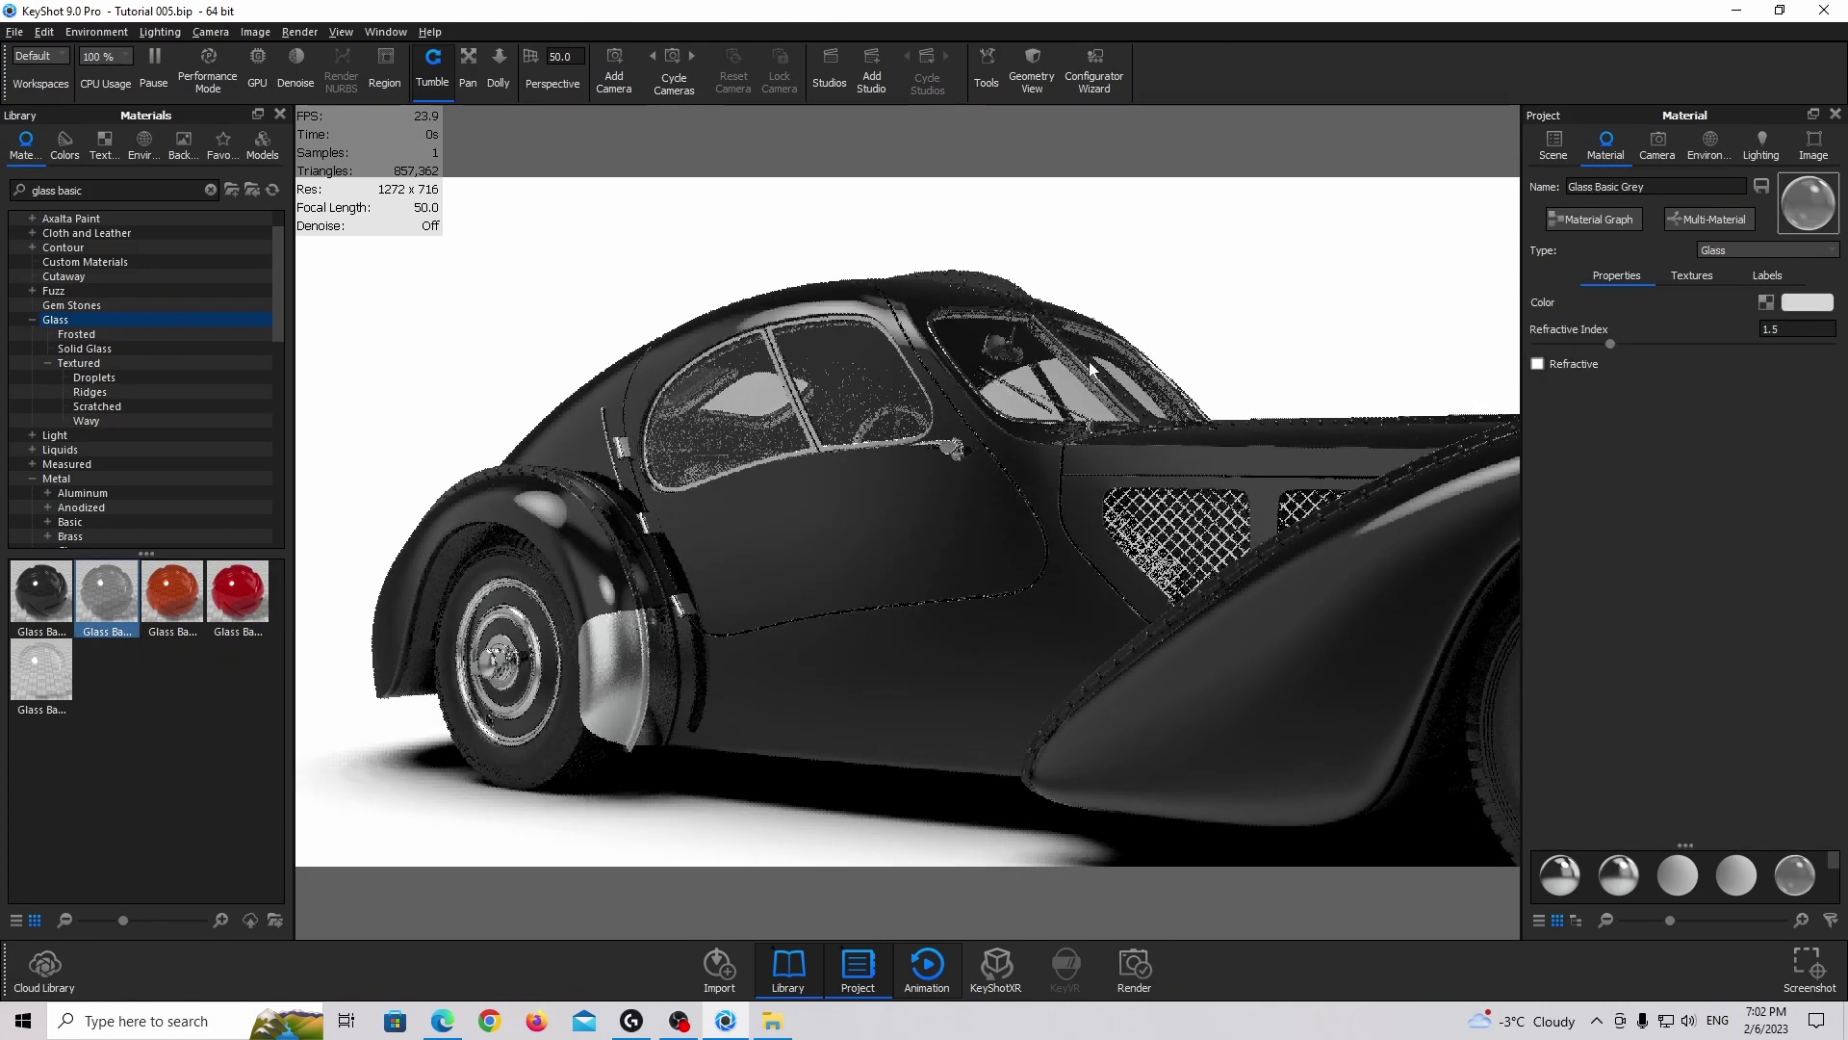
pyautogui.click(1794, 304)
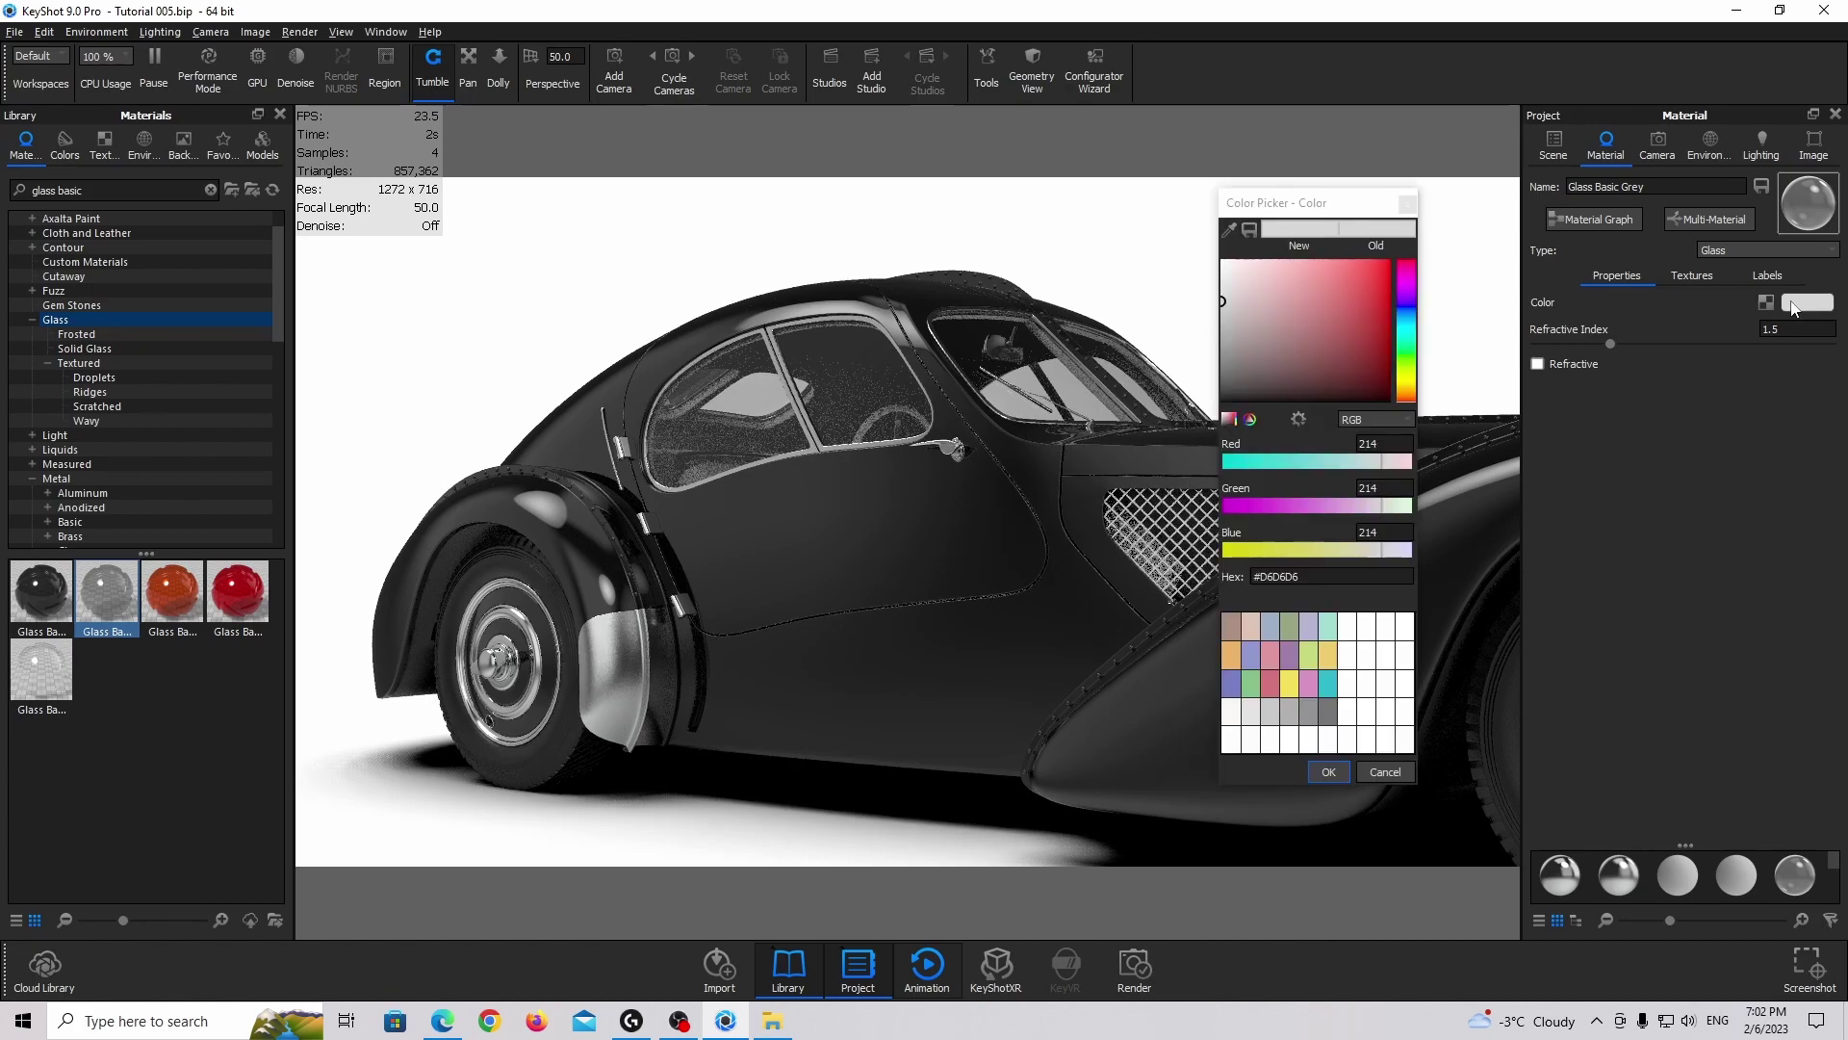
pyautogui.moveTo(1233, 310); pyautogui.dragTo(1187, 318)
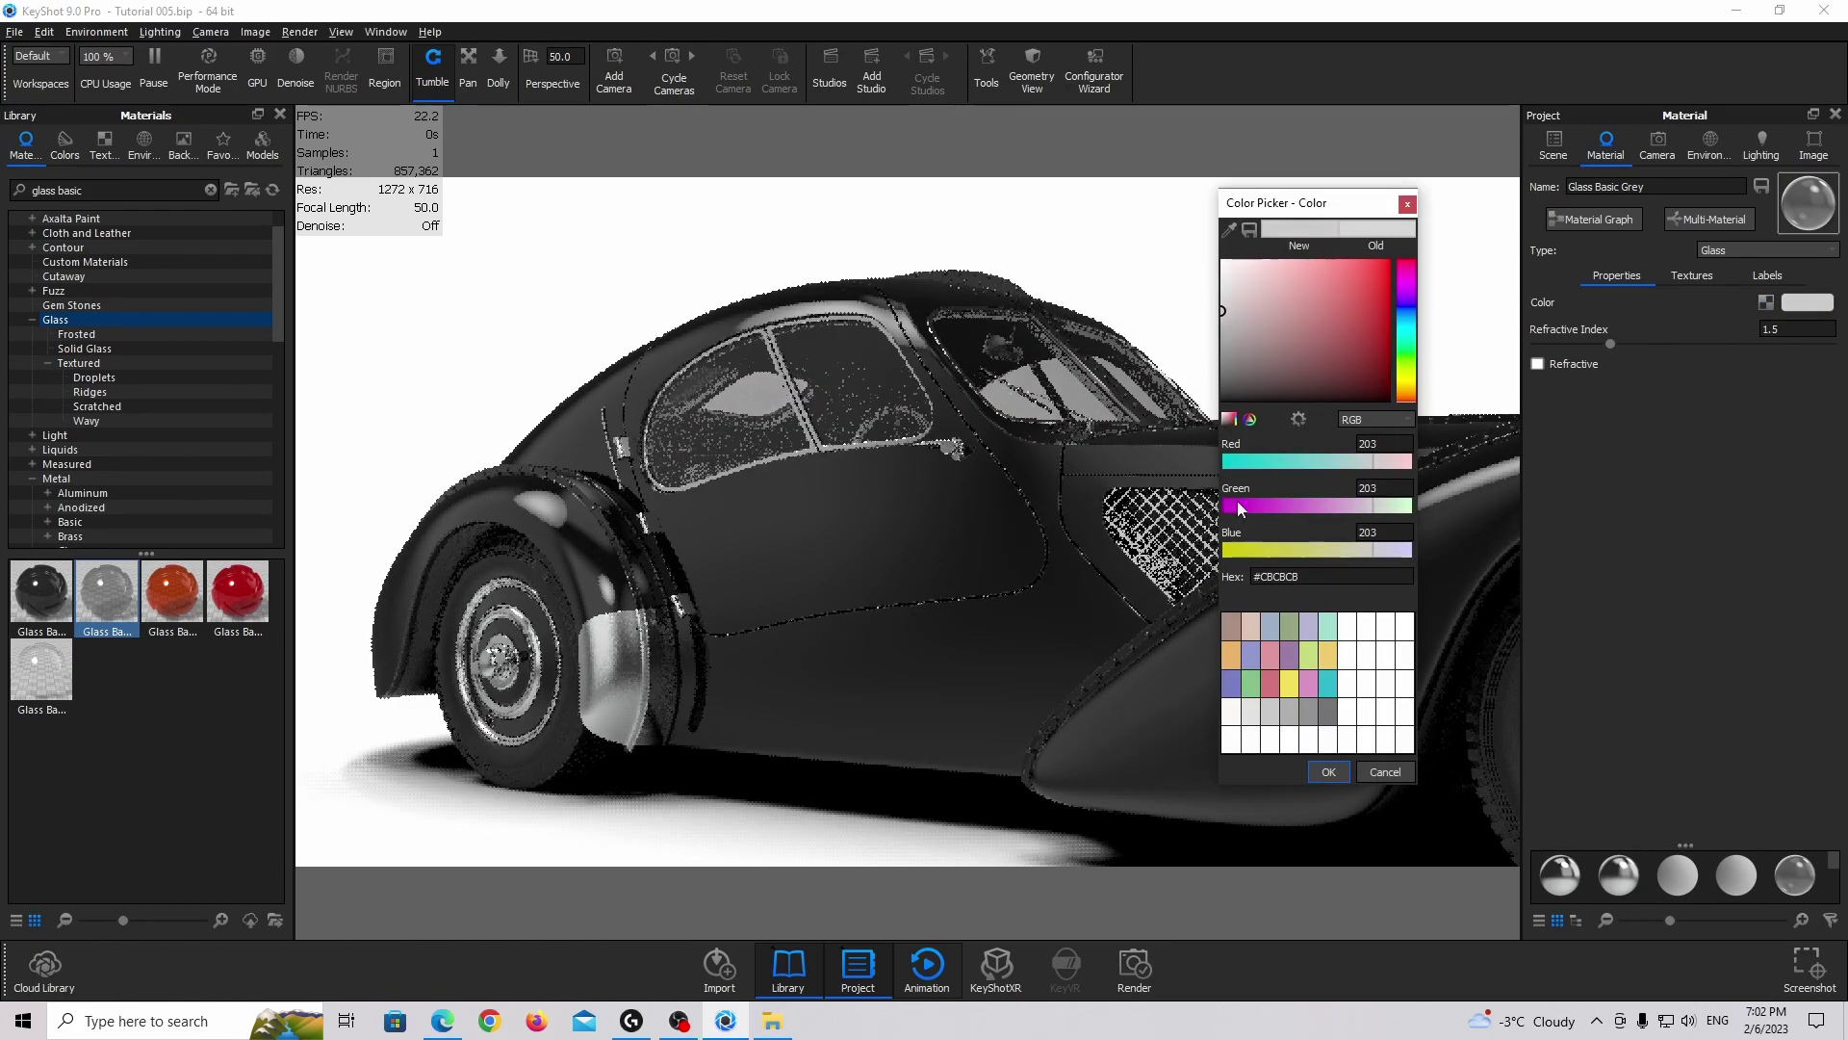
pyautogui.click(1327, 773)
# Apply Chrome Polished from the basic chrome metals to the mesh of the hood's side vent, without linking it to the existing material
pyautogui.moveTo(1033, 390)
pyautogui.mouseDown()
pyautogui.moveTo(738, 364)
pyautogui.moveTo(1129, 480)
pyautogui.moveTo(1169, 431)
pyautogui.moveTo(991, 535)
pyautogui.moveTo(969, 489)
pyautogui.moveTo(1024, 423)
pyautogui.moveTo(1016, 396)
pyautogui.moveTo(883, 459)
pyautogui.moveTo(1052, 400)
pyautogui.mouseUp()
pyautogui.scroll(5, 1016, 397)
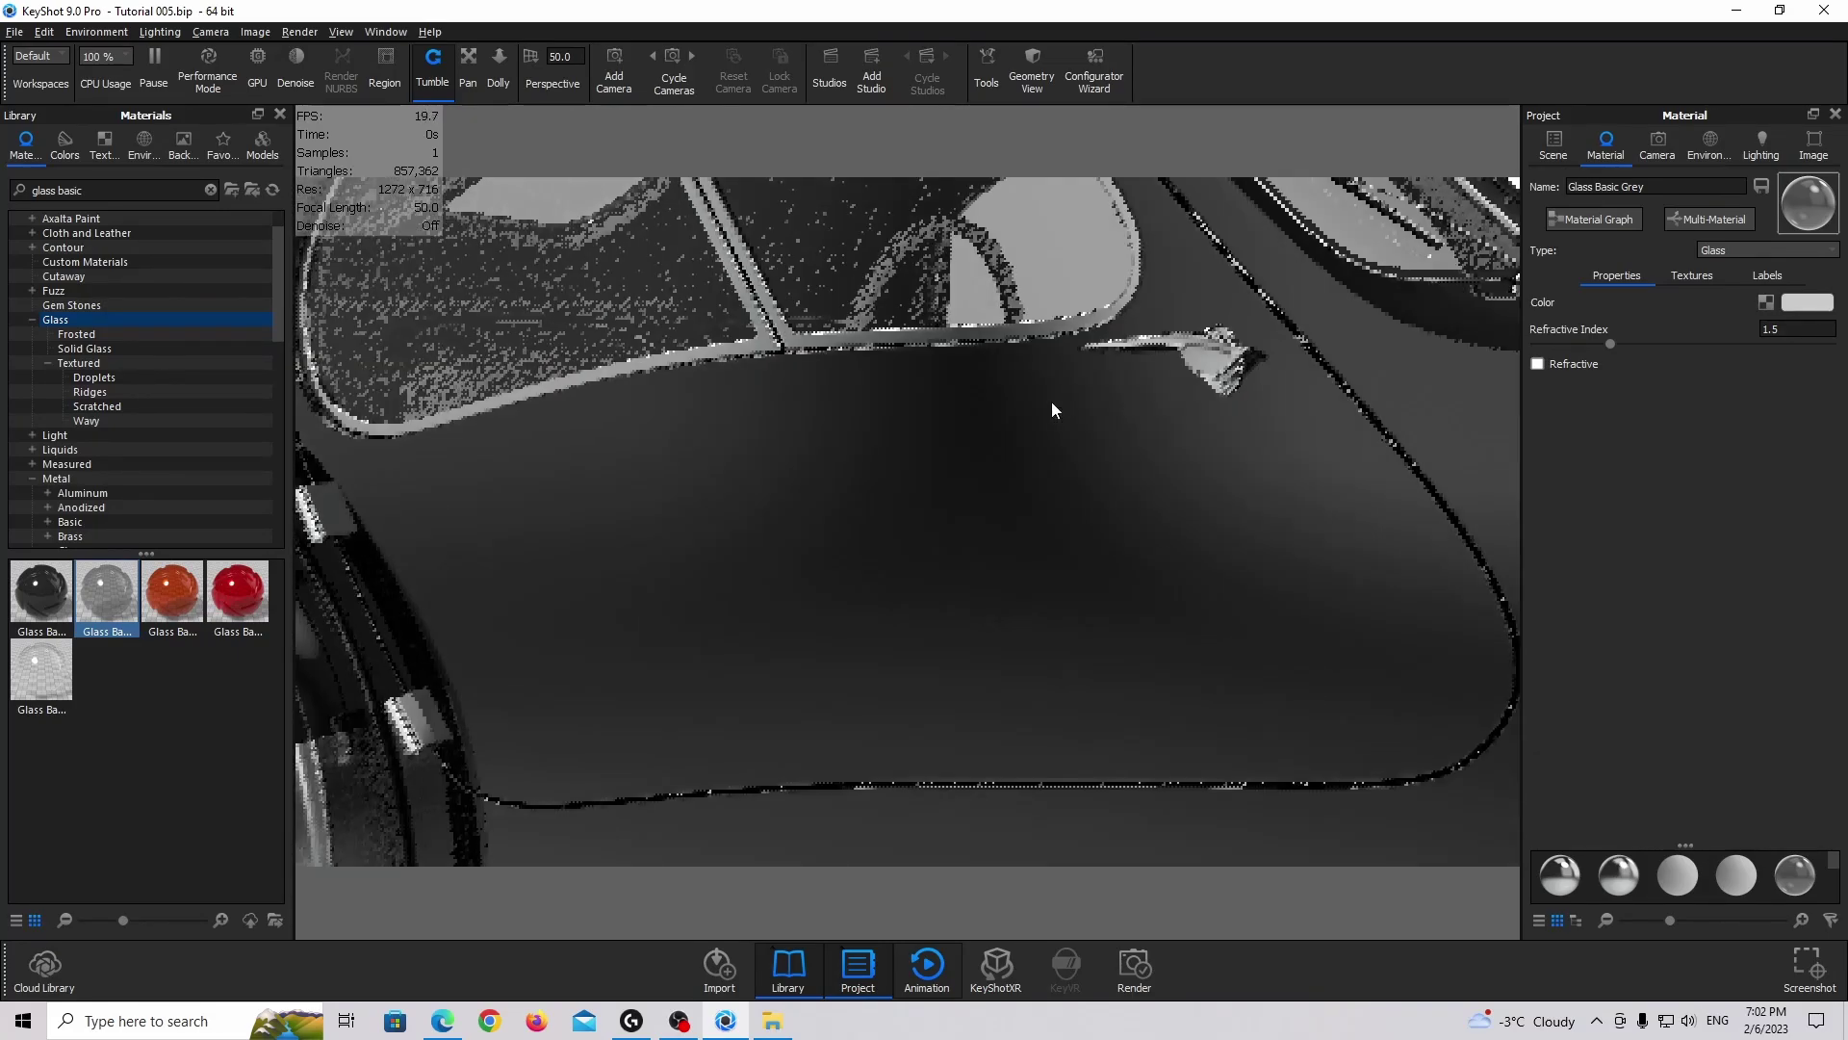
pyautogui.scroll(-5, 1051, 400)
pyautogui.moveTo(845, 302); pyautogui.dragTo(823, 416)
pyautogui.scroll(-3, 1005, 390)
pyautogui.moveTo(914, 393); pyautogui.dragTo(995, 474, button='middle')
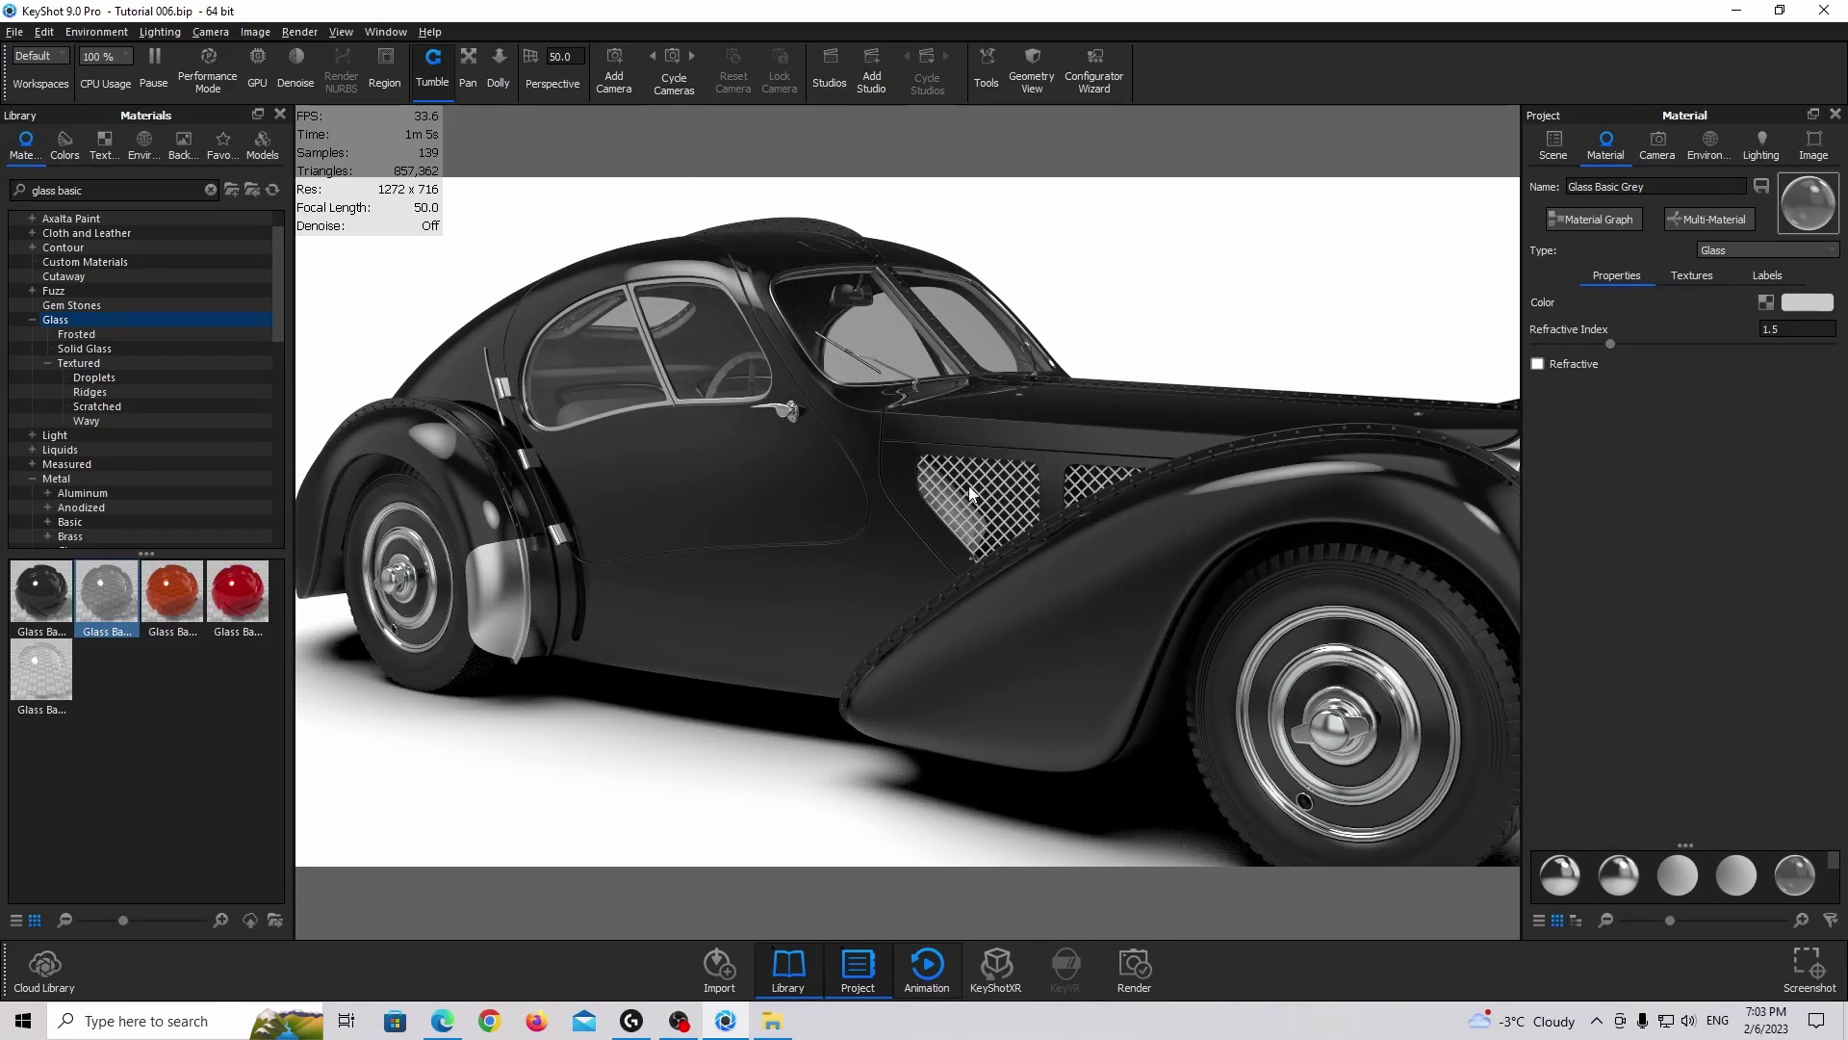
pyautogui.scroll(10, 970, 493)
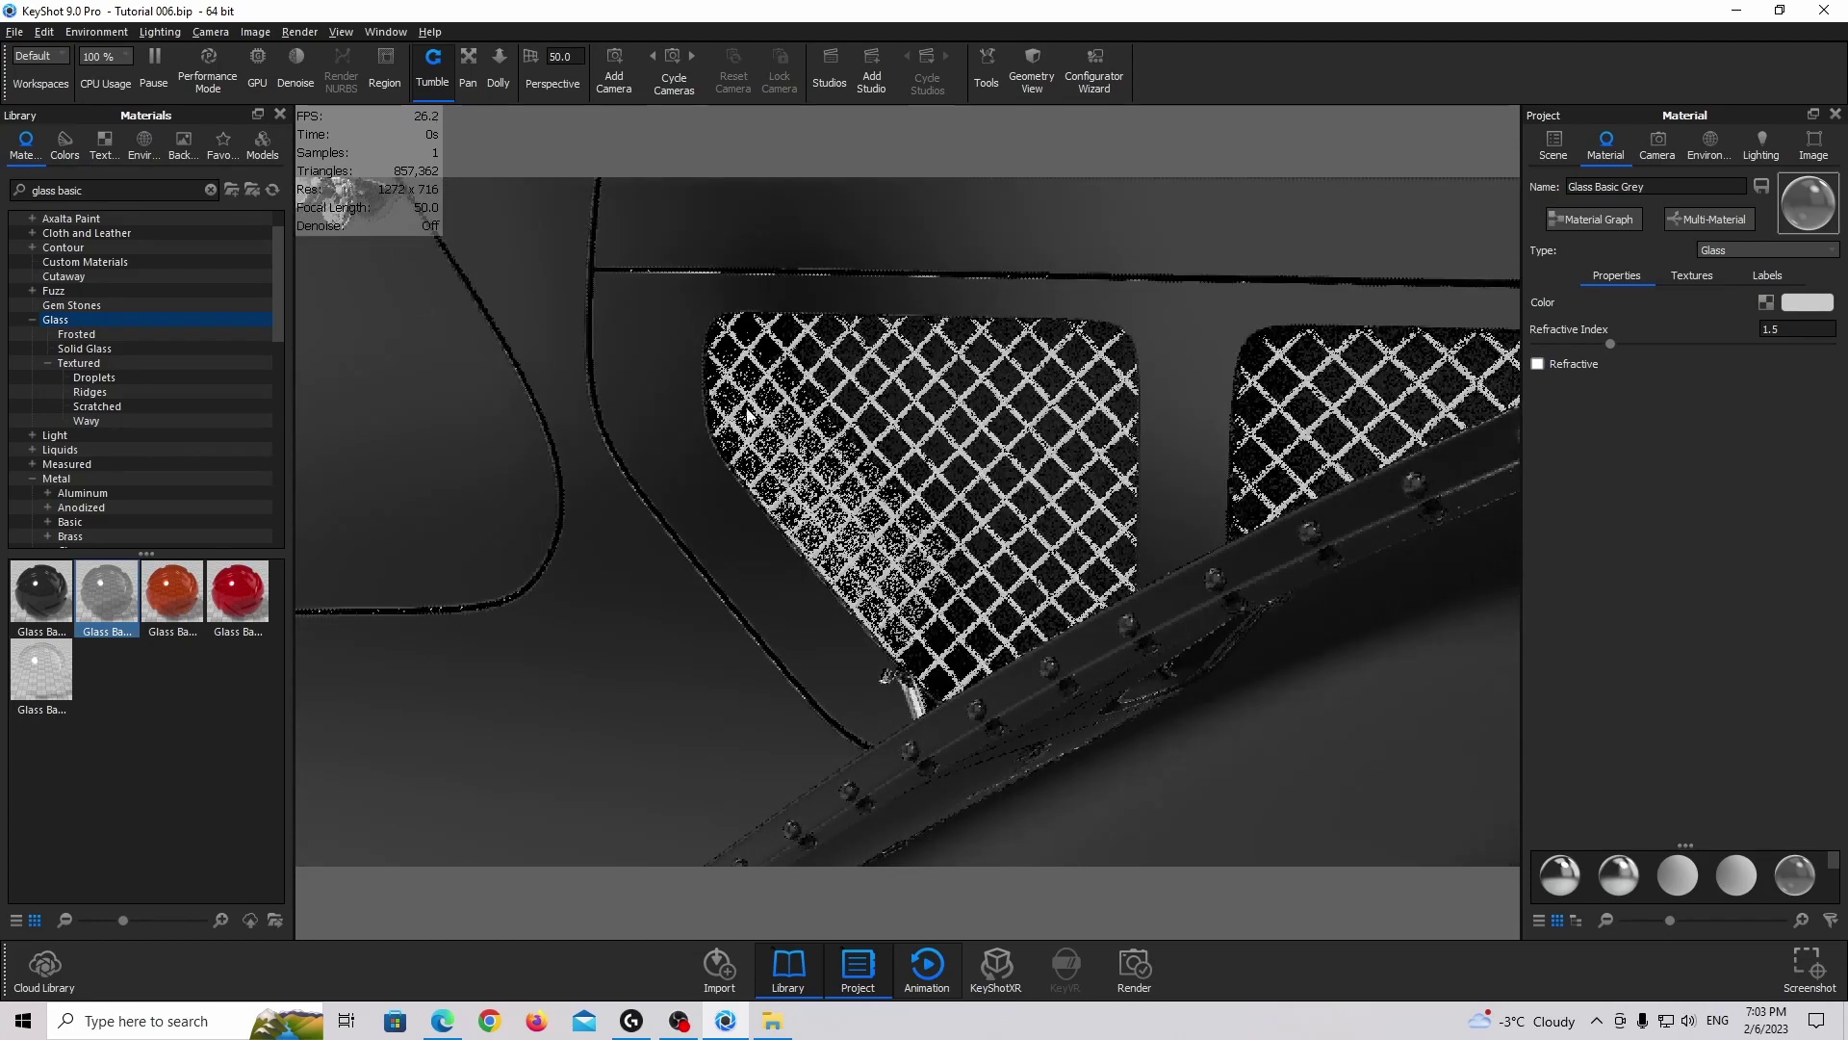
pyautogui.moveTo(908, 401); pyautogui.dragTo(935, 422)
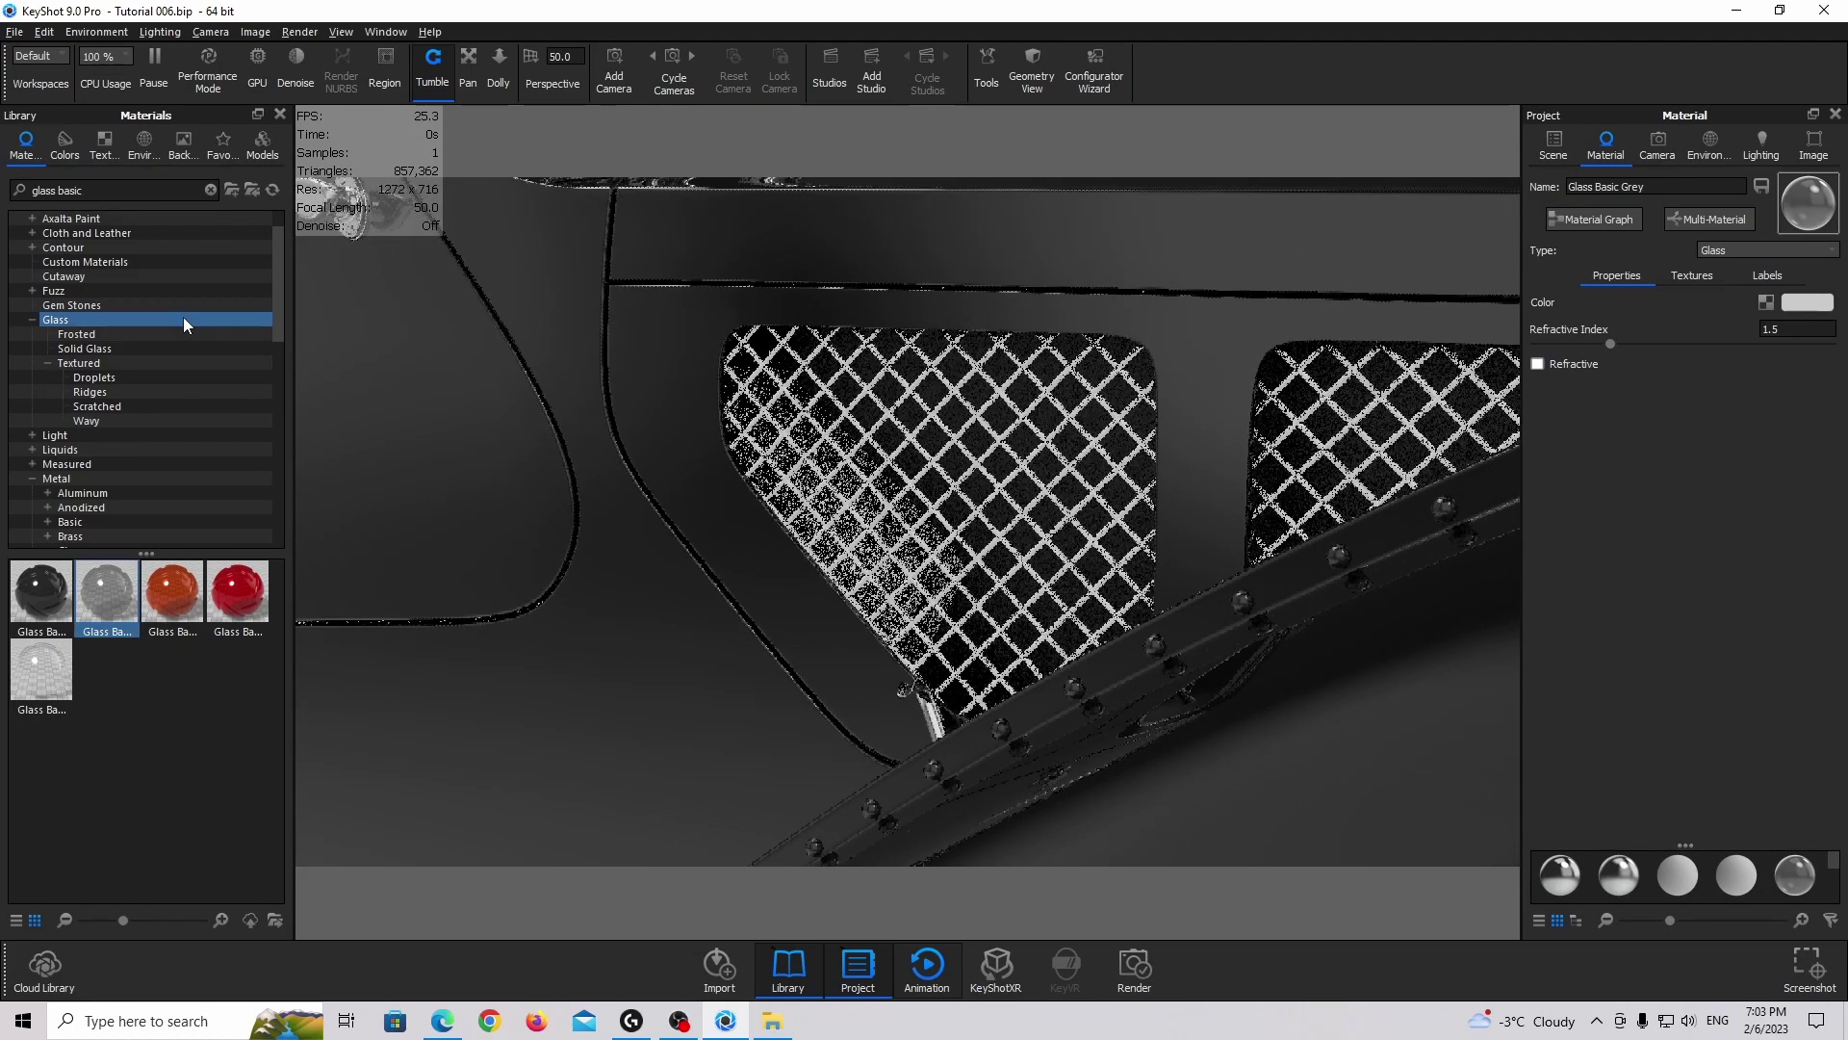
pyautogui.scroll(2, 116, 305)
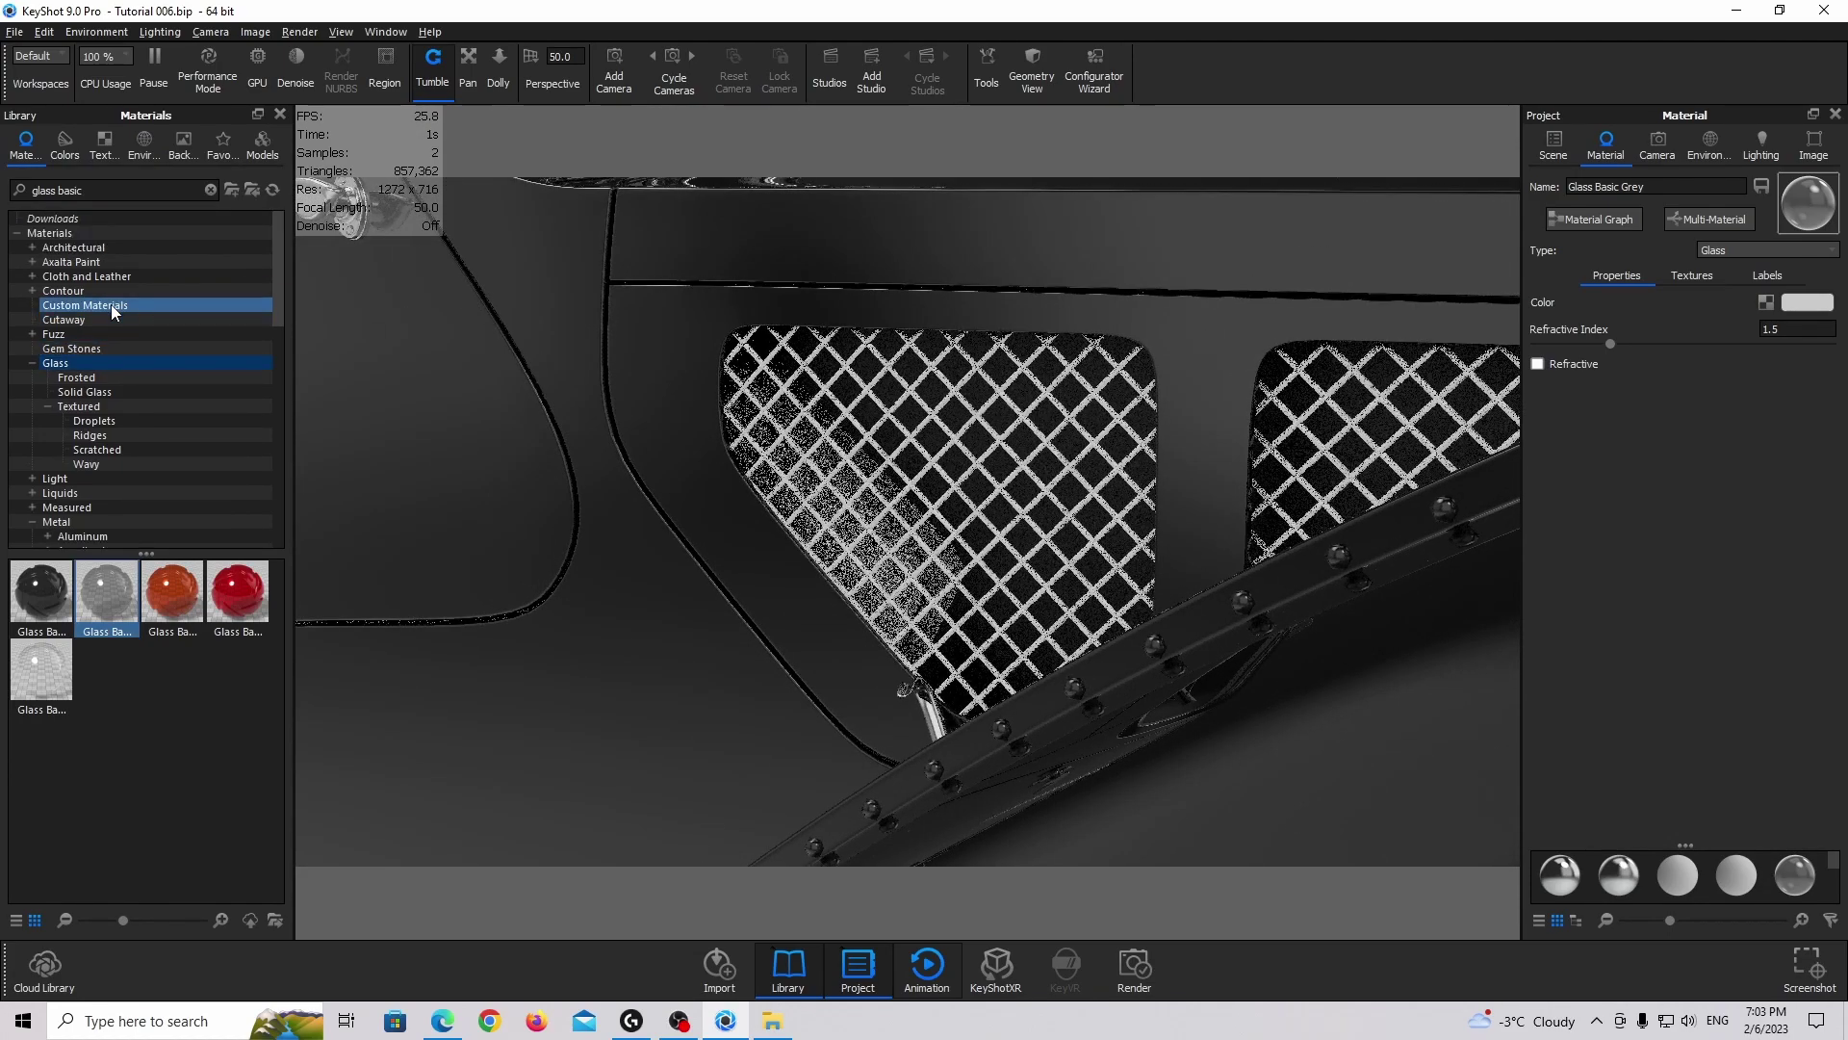
pyautogui.click(211, 191)
pyautogui.scroll(-2, 111, 473)
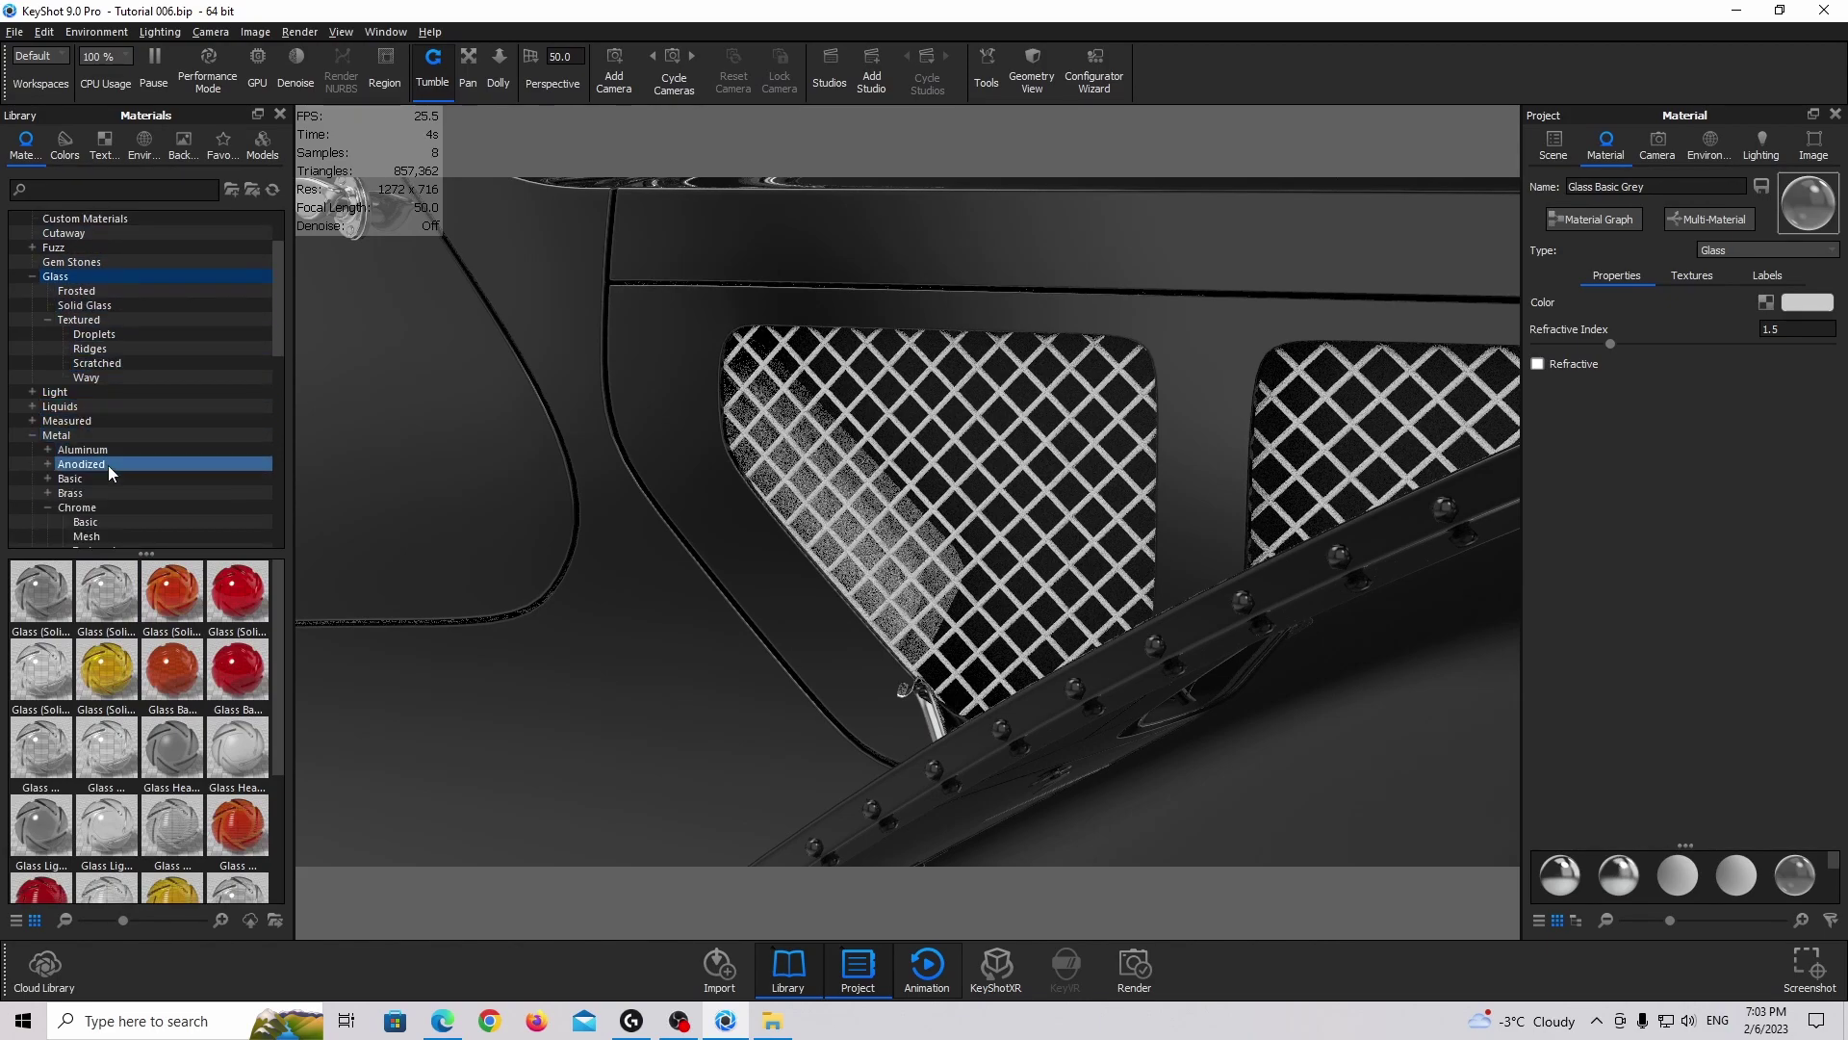
pyautogui.scroll(-2, 111, 473)
pyautogui.click(85, 435)
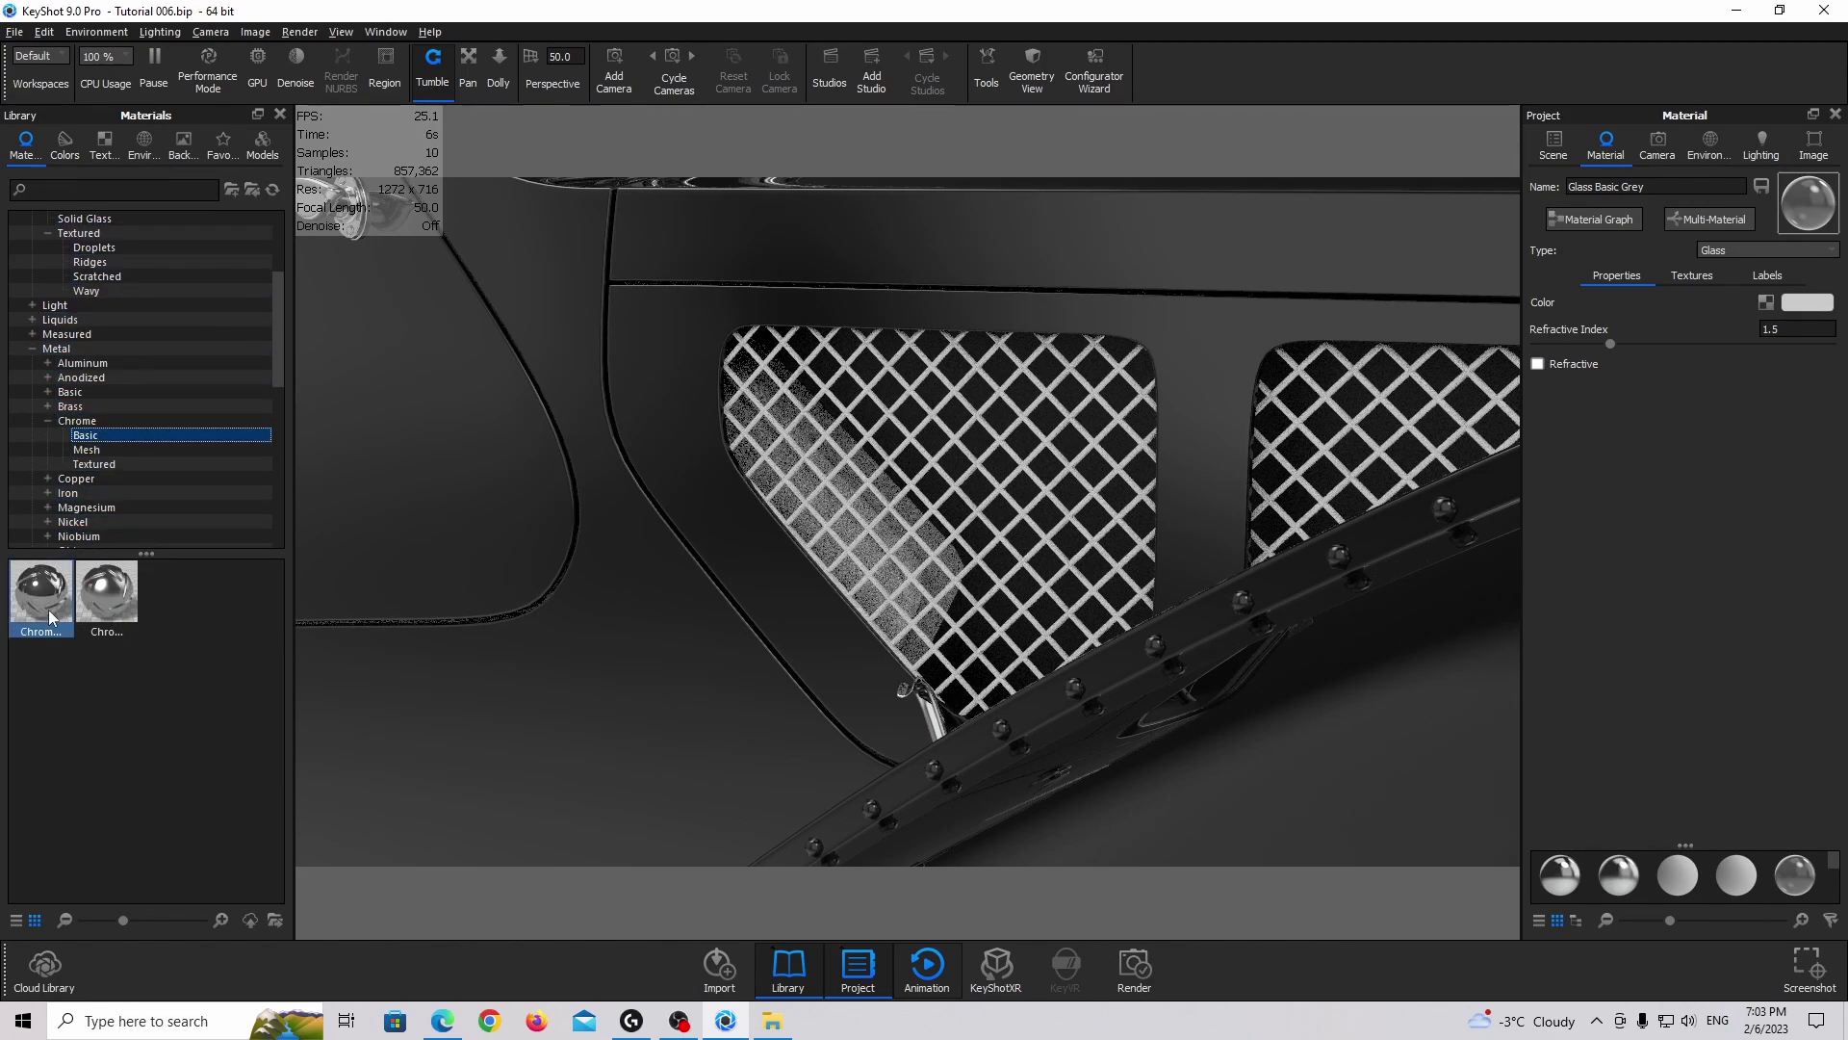
pyautogui.moveTo(50, 618); pyautogui.dragTo(745, 438)
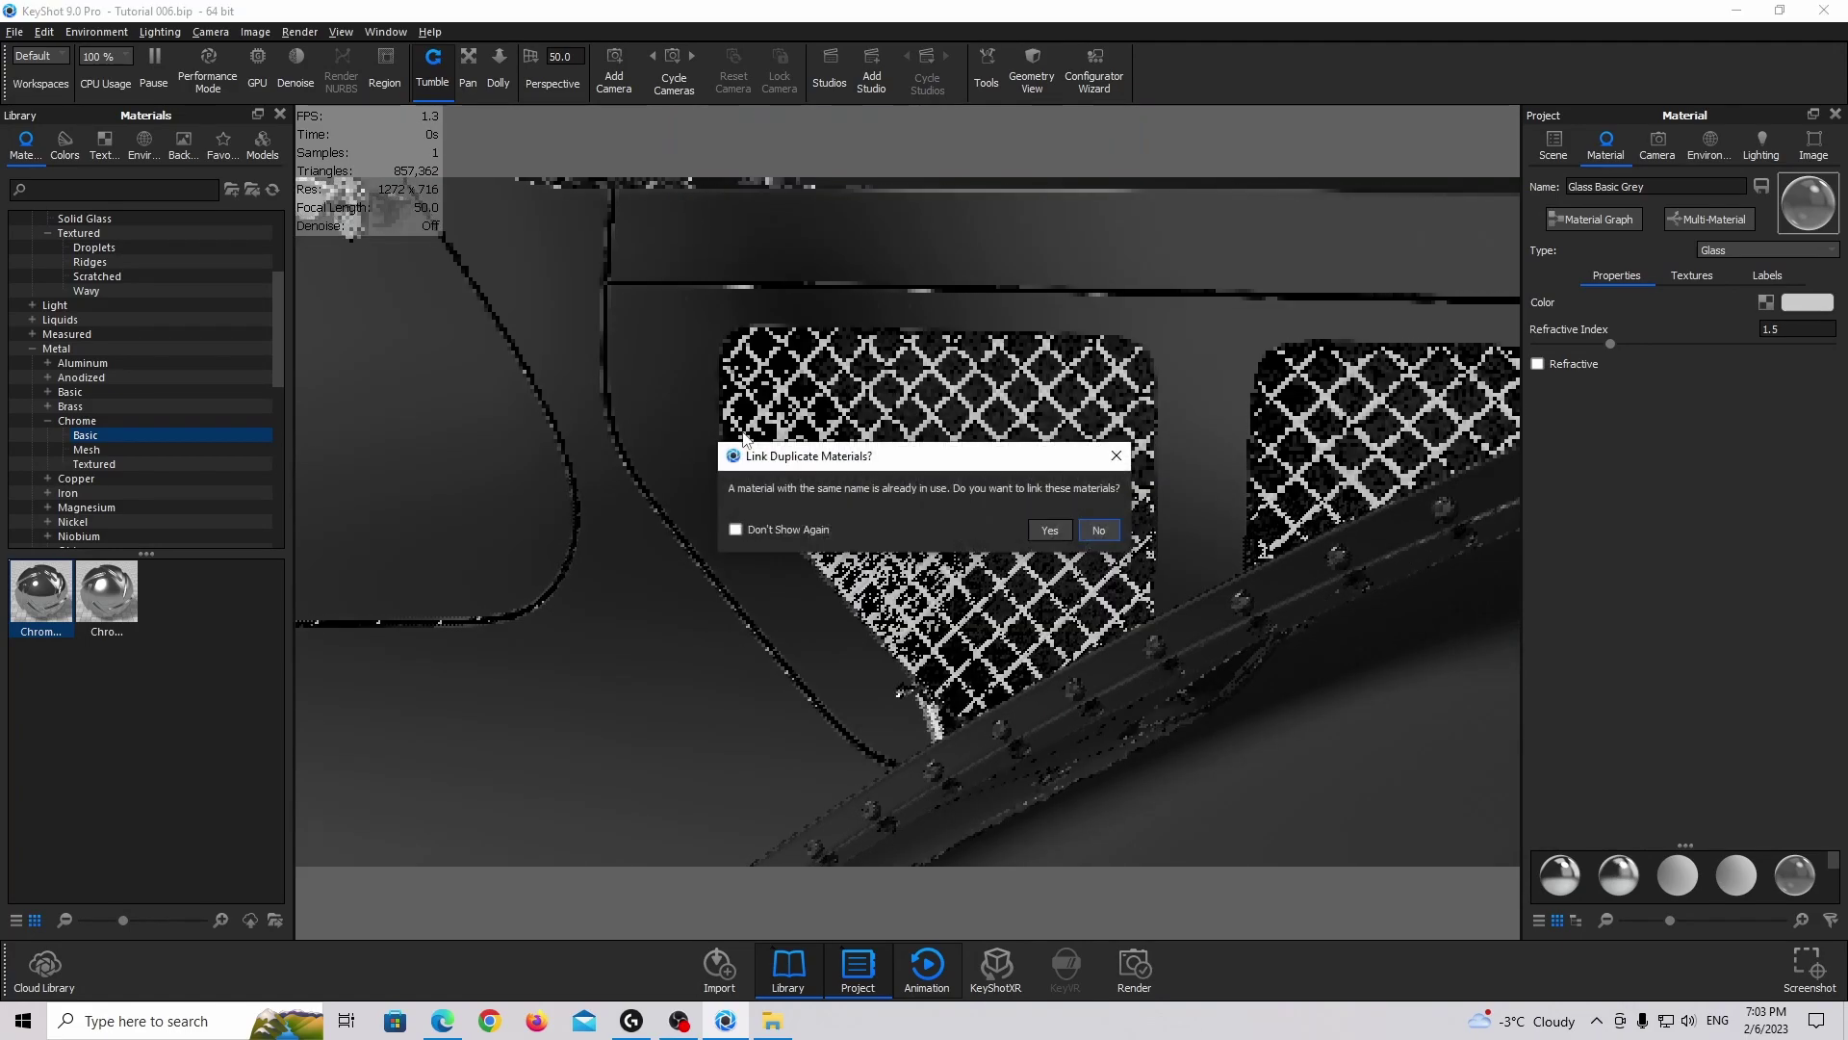
pyautogui.click(1100, 532)
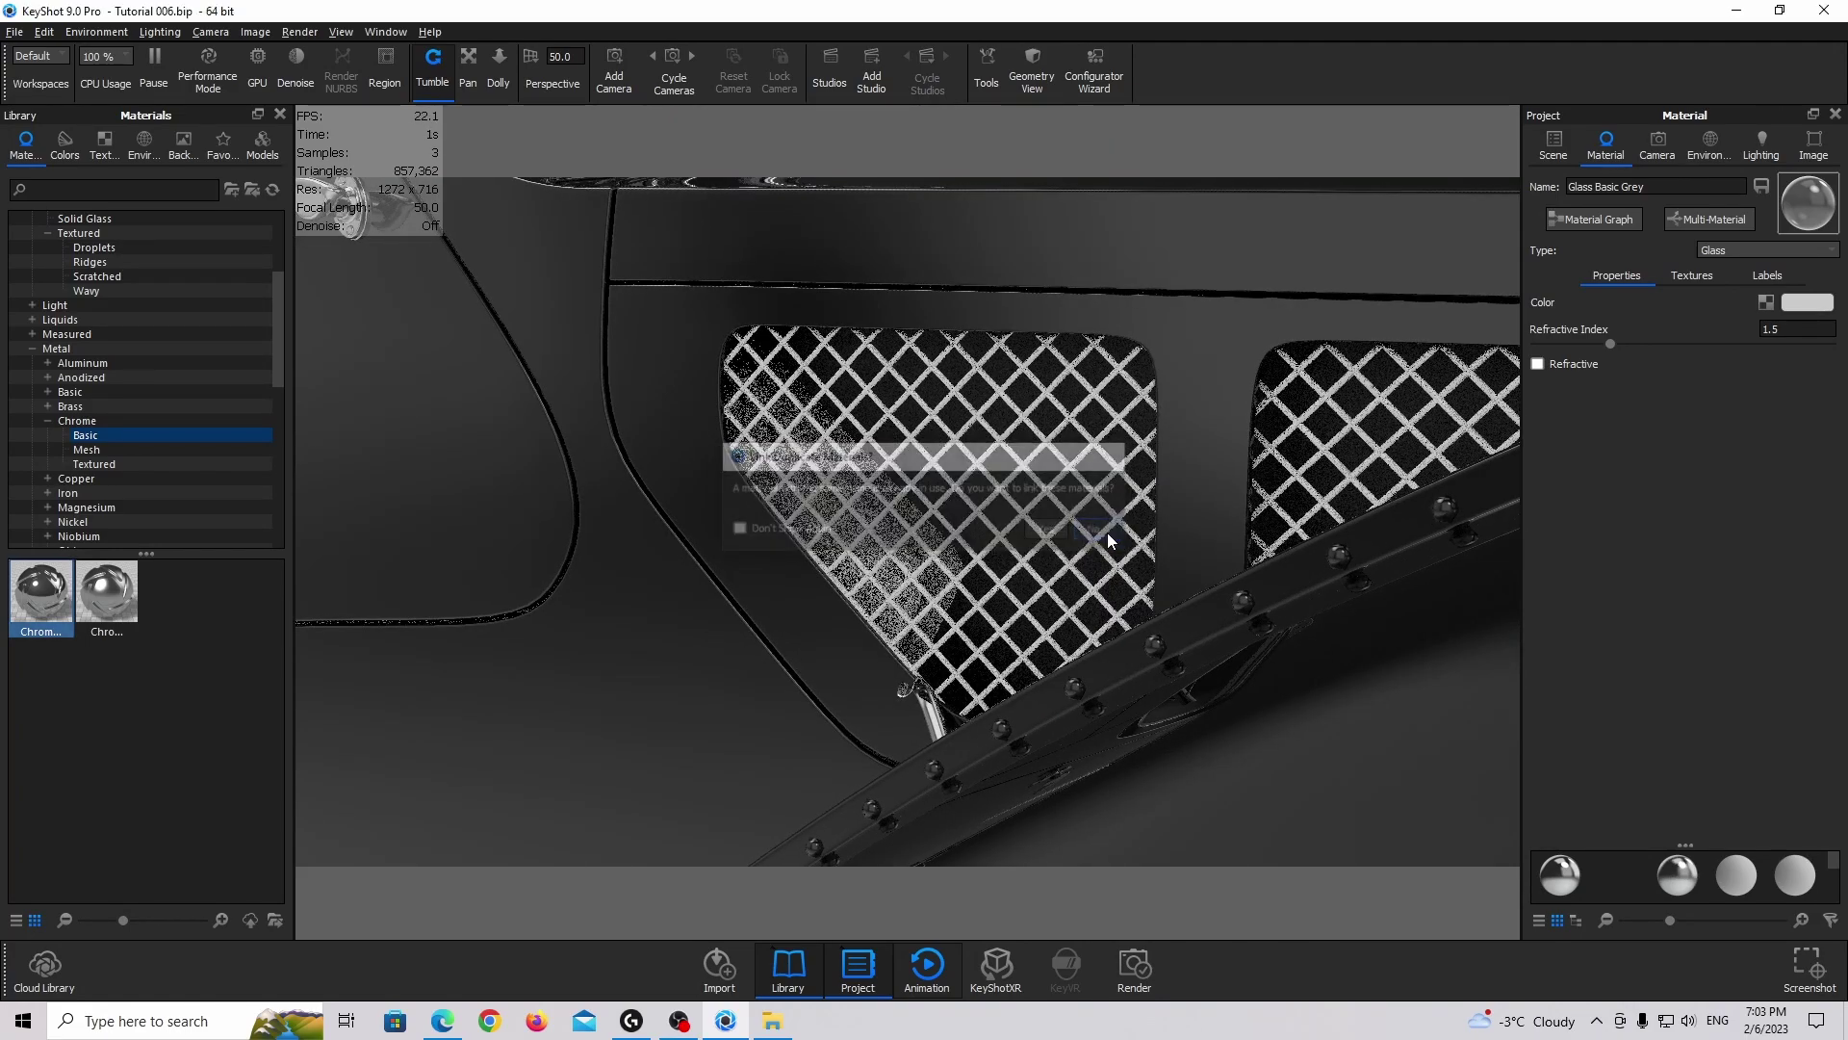
# Select the chrome headlight housings at the front of the car and unlink their material from the other chrome parts
pyautogui.scroll(-7, 1057, 528)
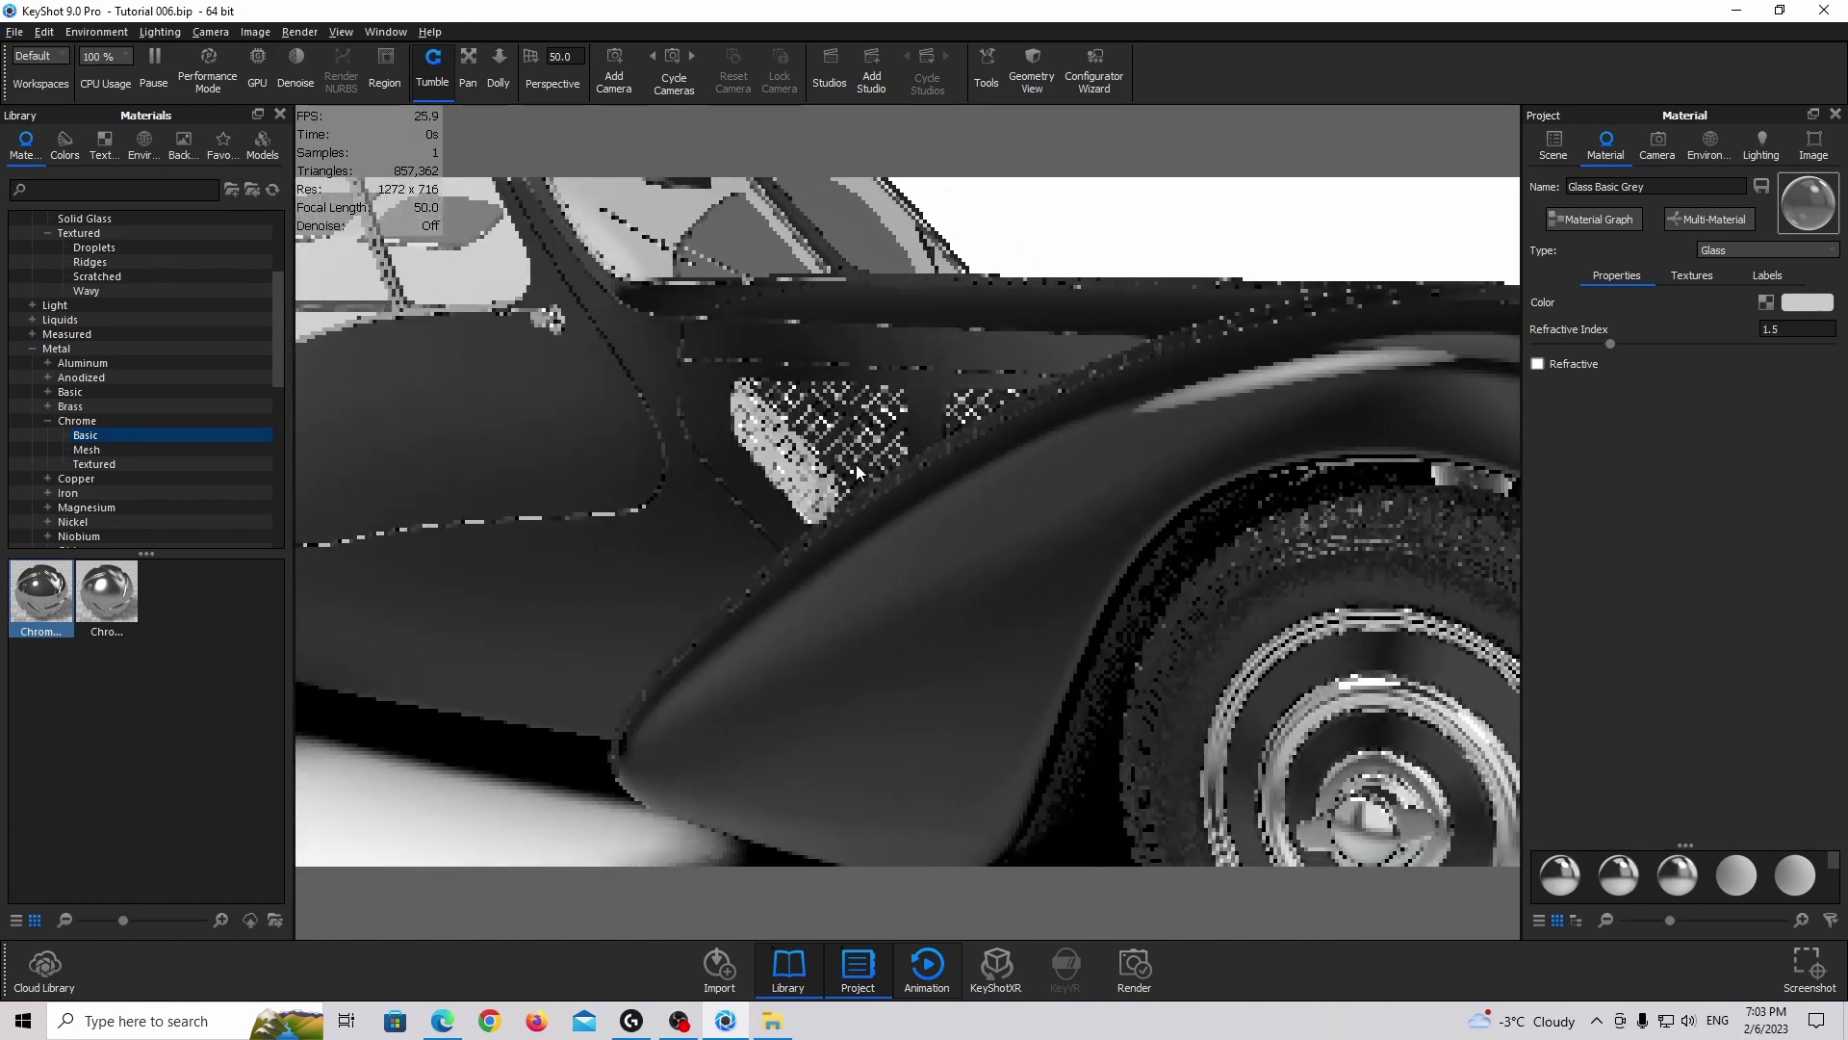
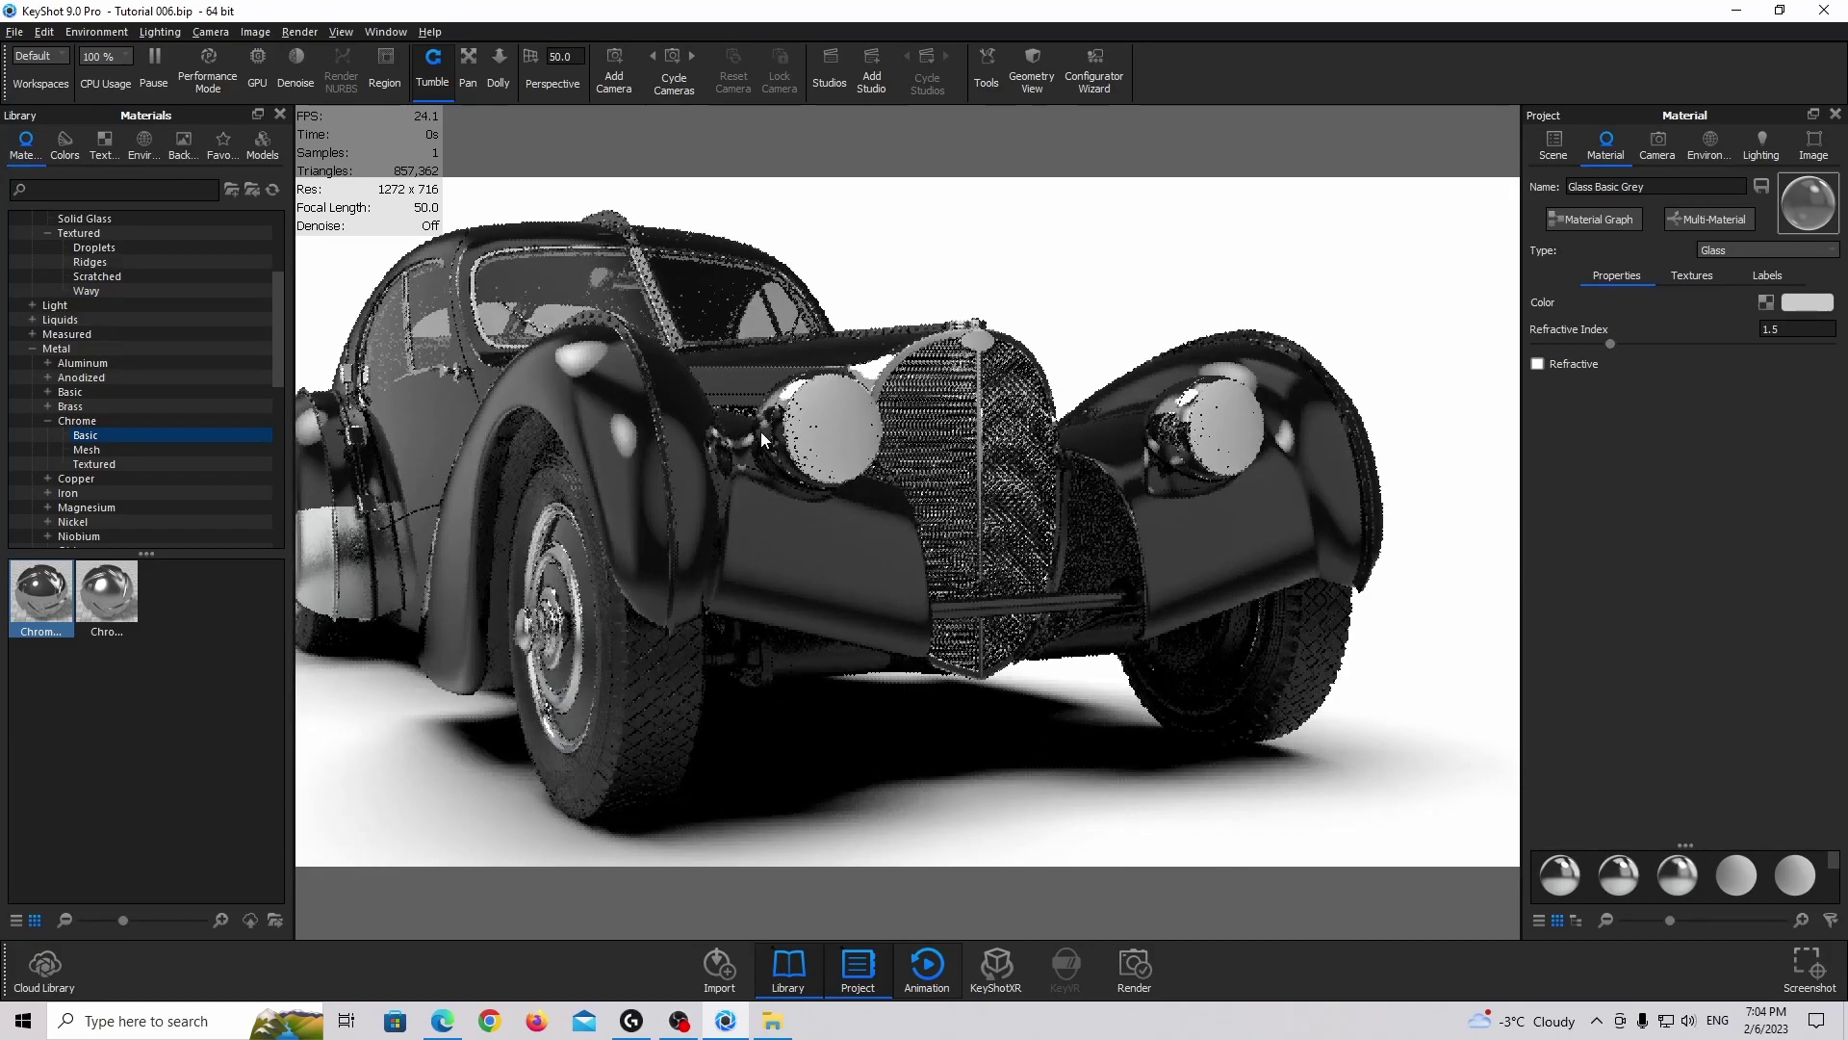
pyautogui.scroll(2, 760, 431)
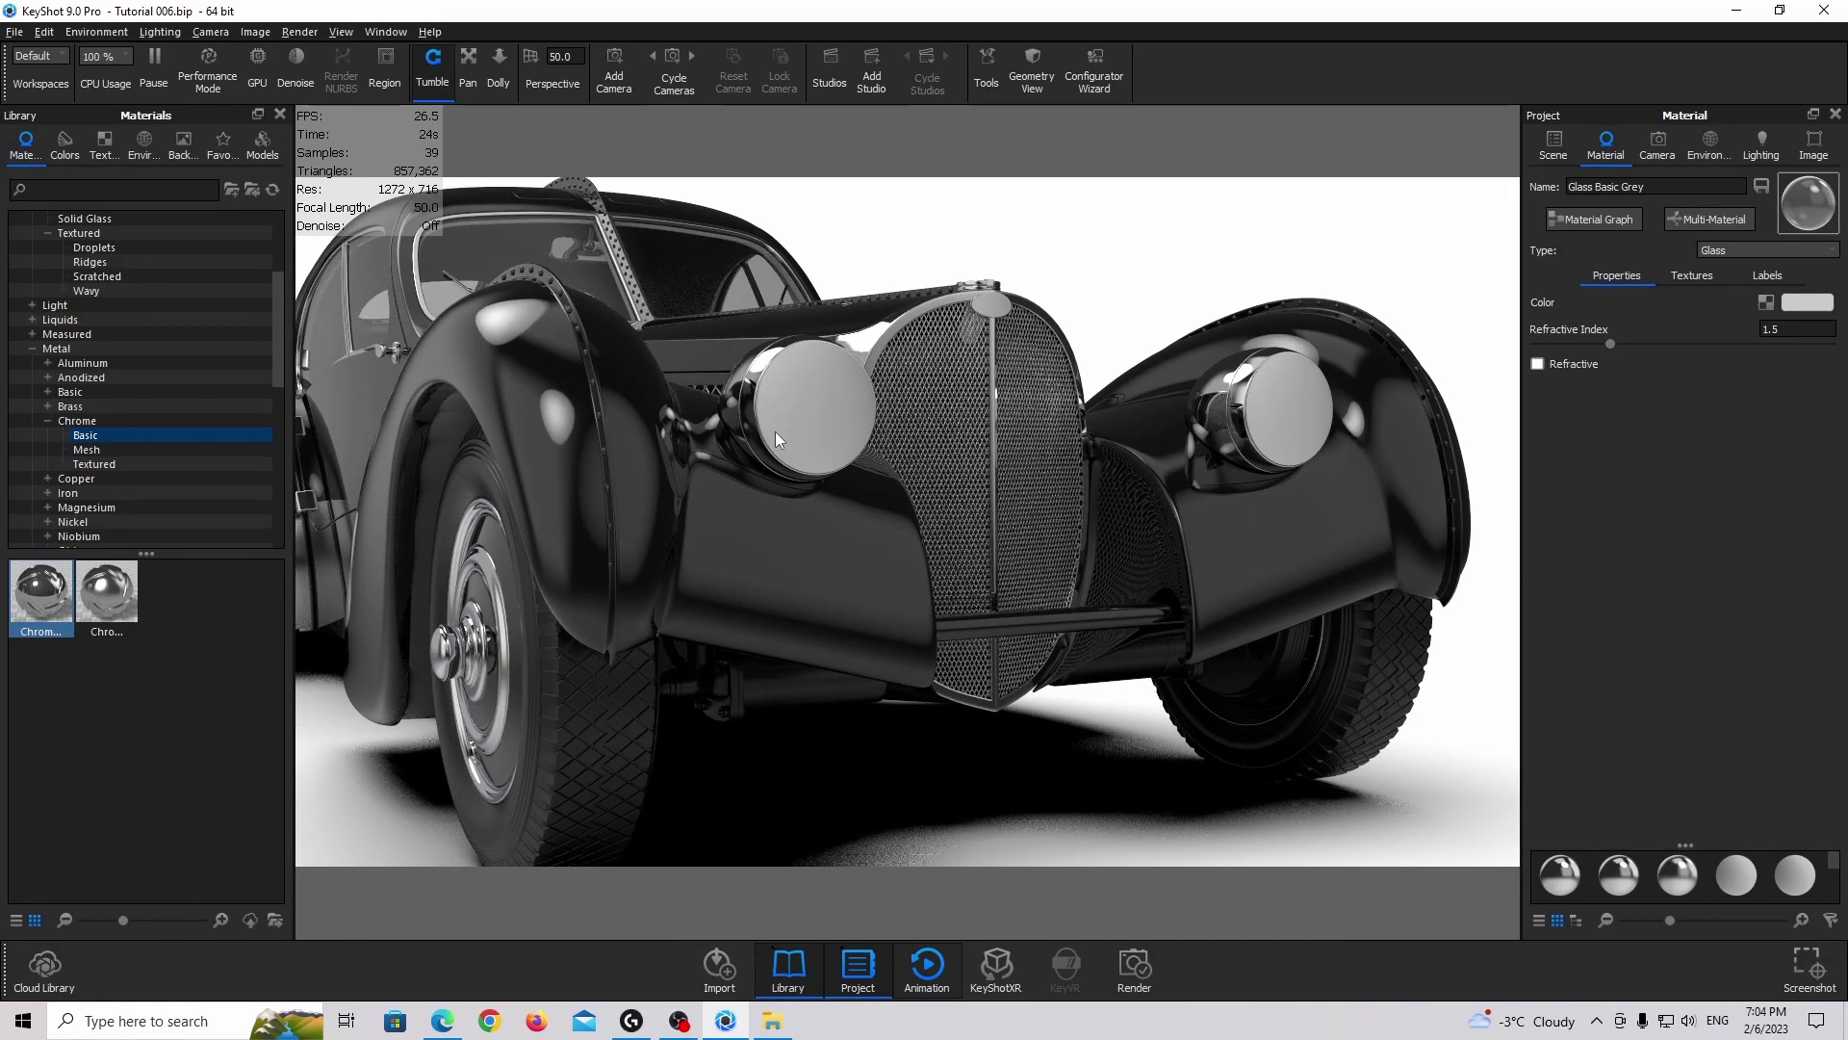
pyautogui.moveTo(783, 431); pyautogui.dragTo(1487, 217)
pyautogui.scroll(4, 1487, 218)
pyautogui.click(1470, 202)
pyautogui.click(1101, 395)
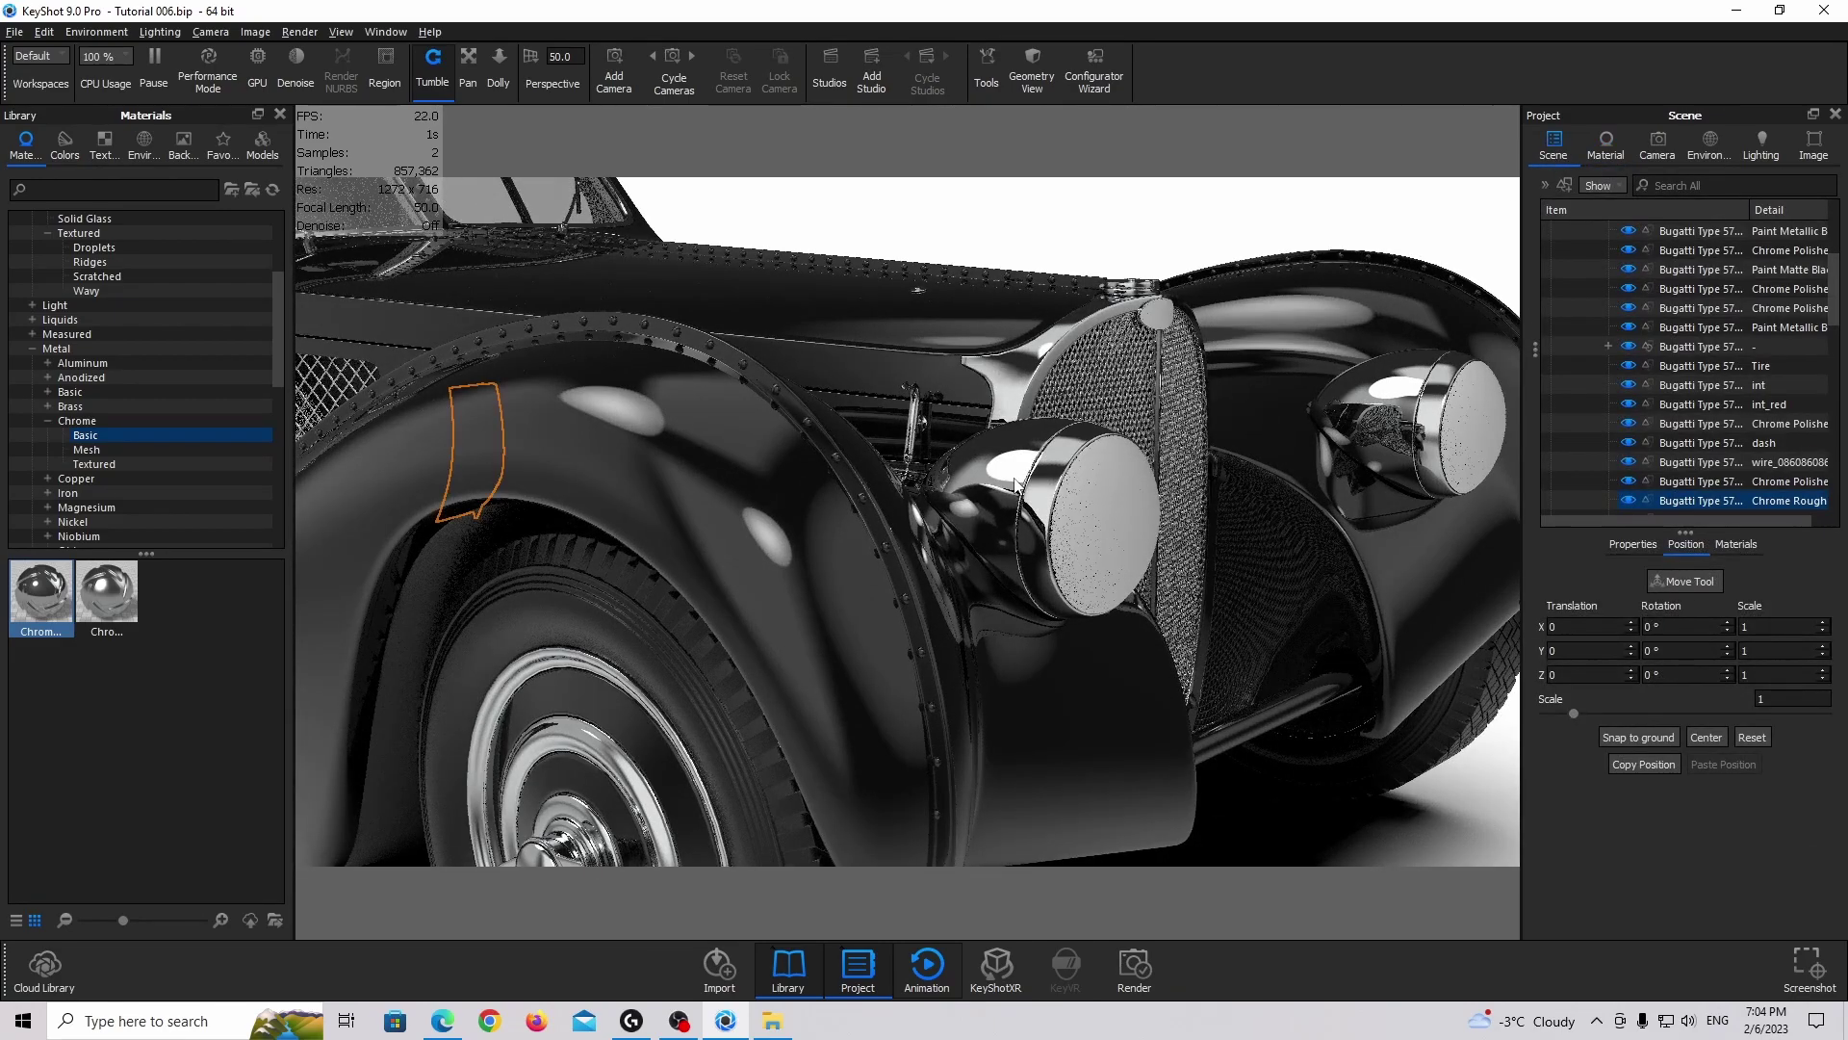
pyautogui.click(1016, 479)
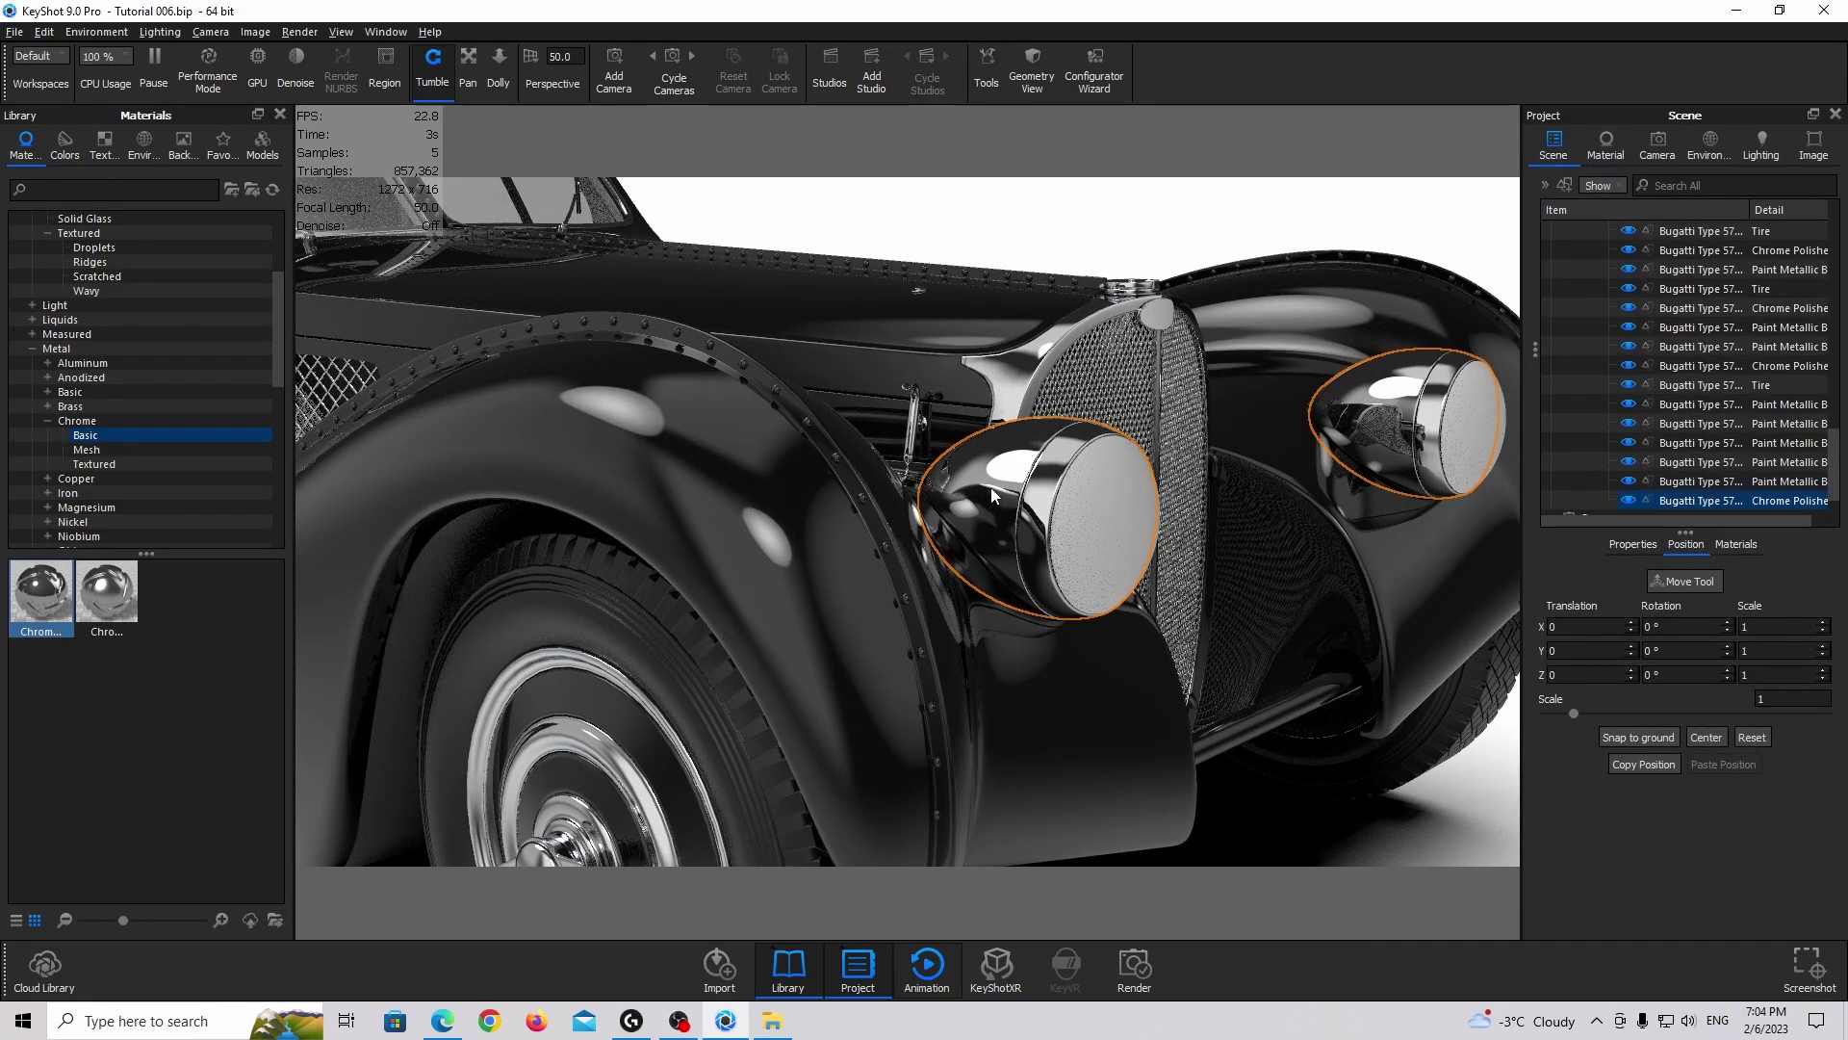
pyautogui.rightClick(994, 495)
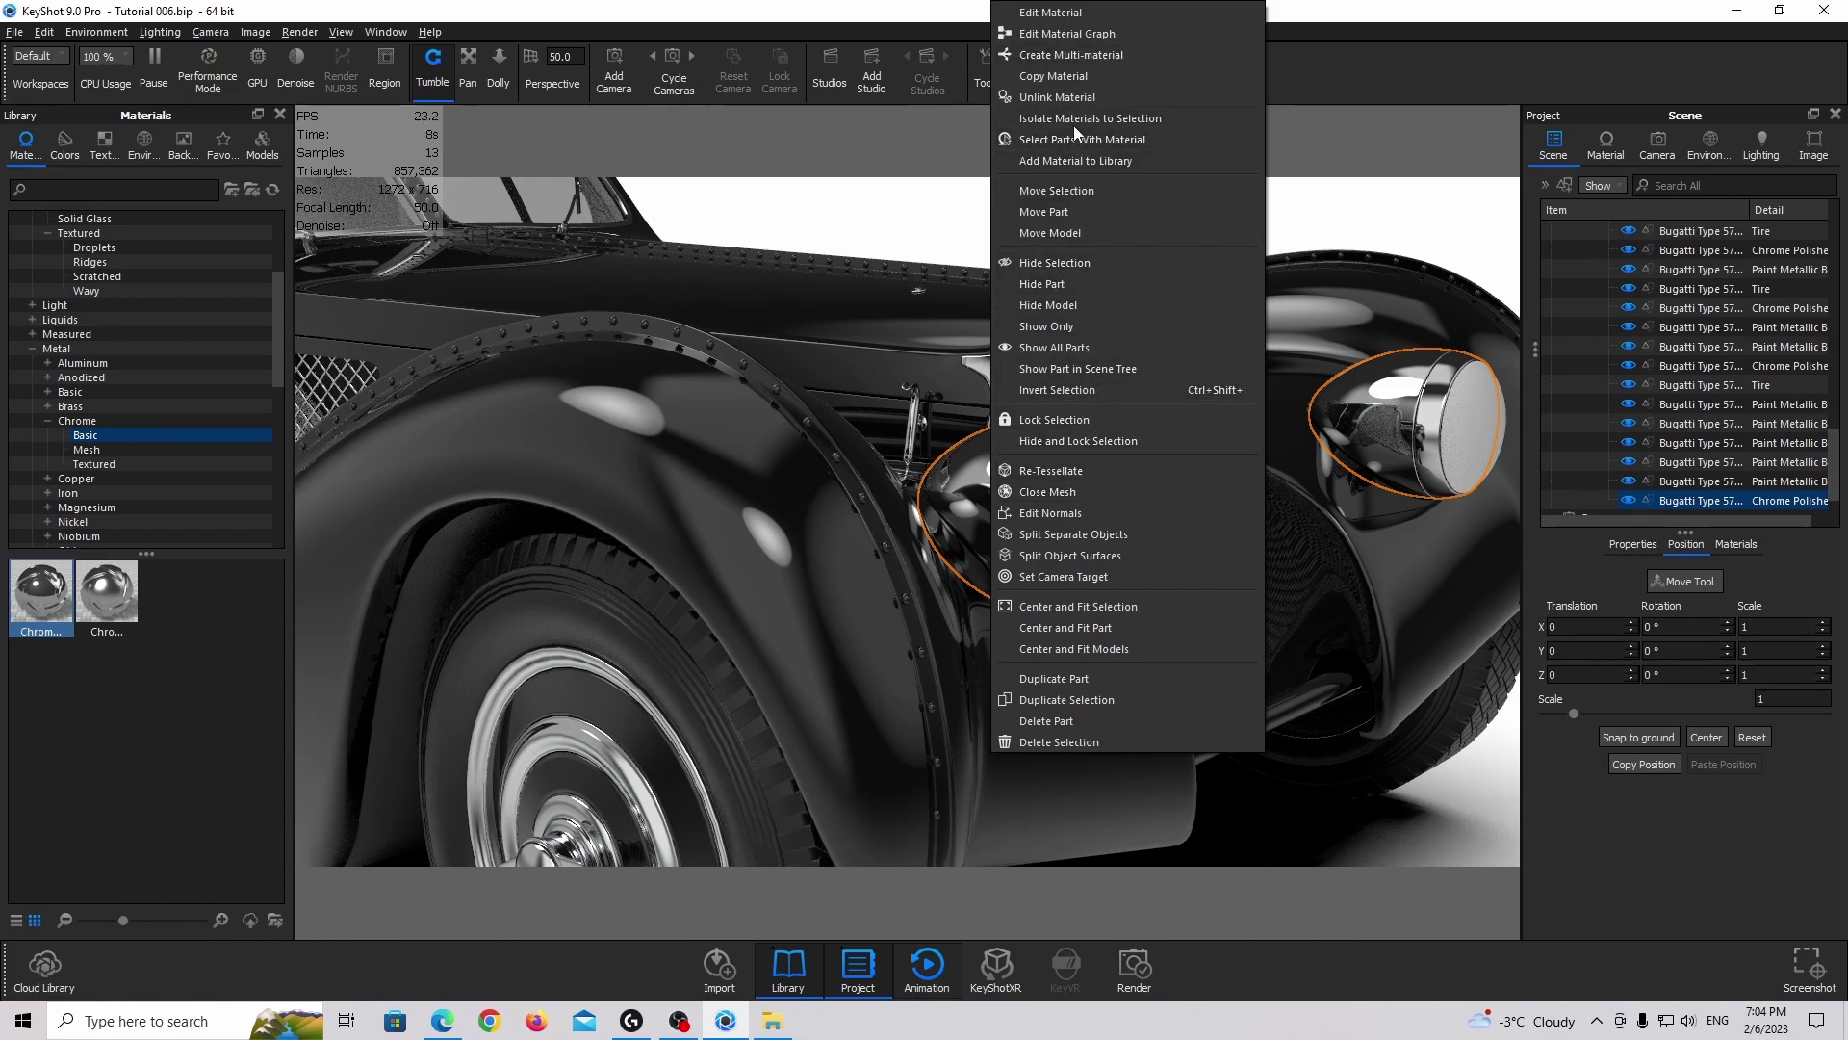
pyautogui.click(1072, 97)
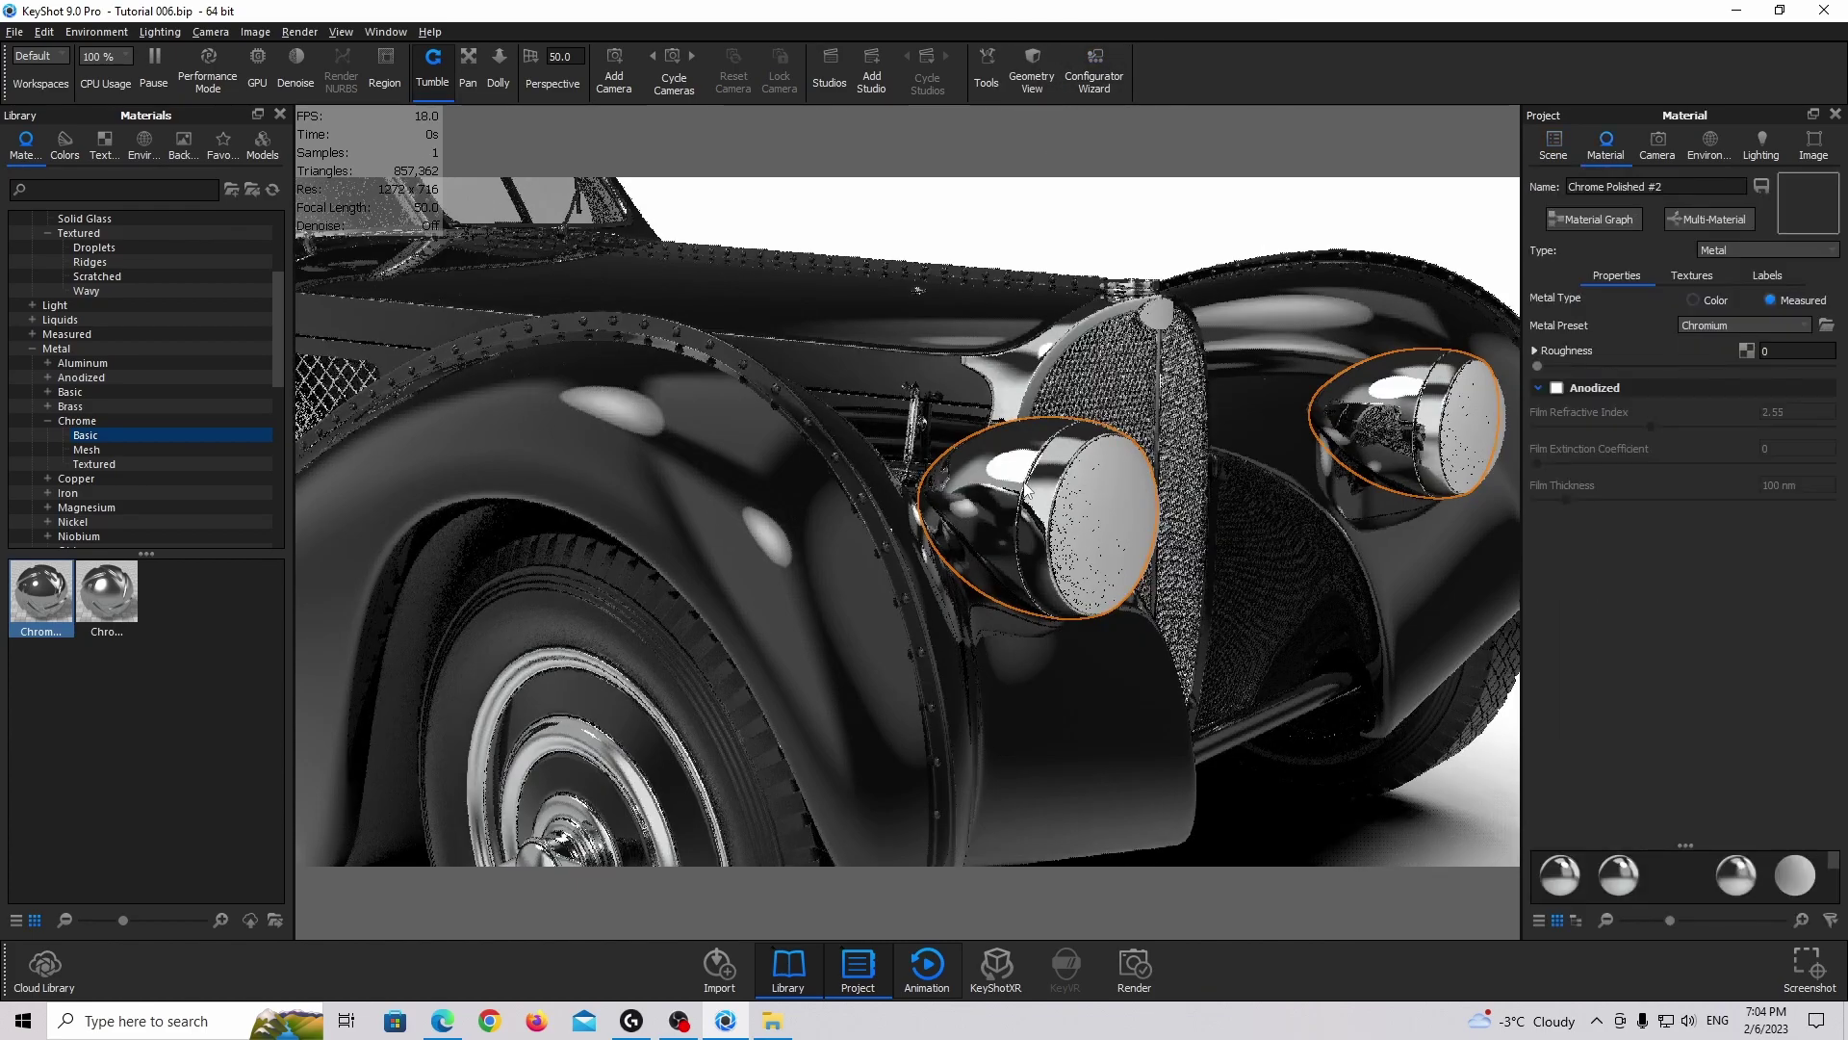
# Set the roughness of the headlight housings' Chrome Polished #2 material to 0.01, after trying 0.05
pyautogui.click(1758, 352)
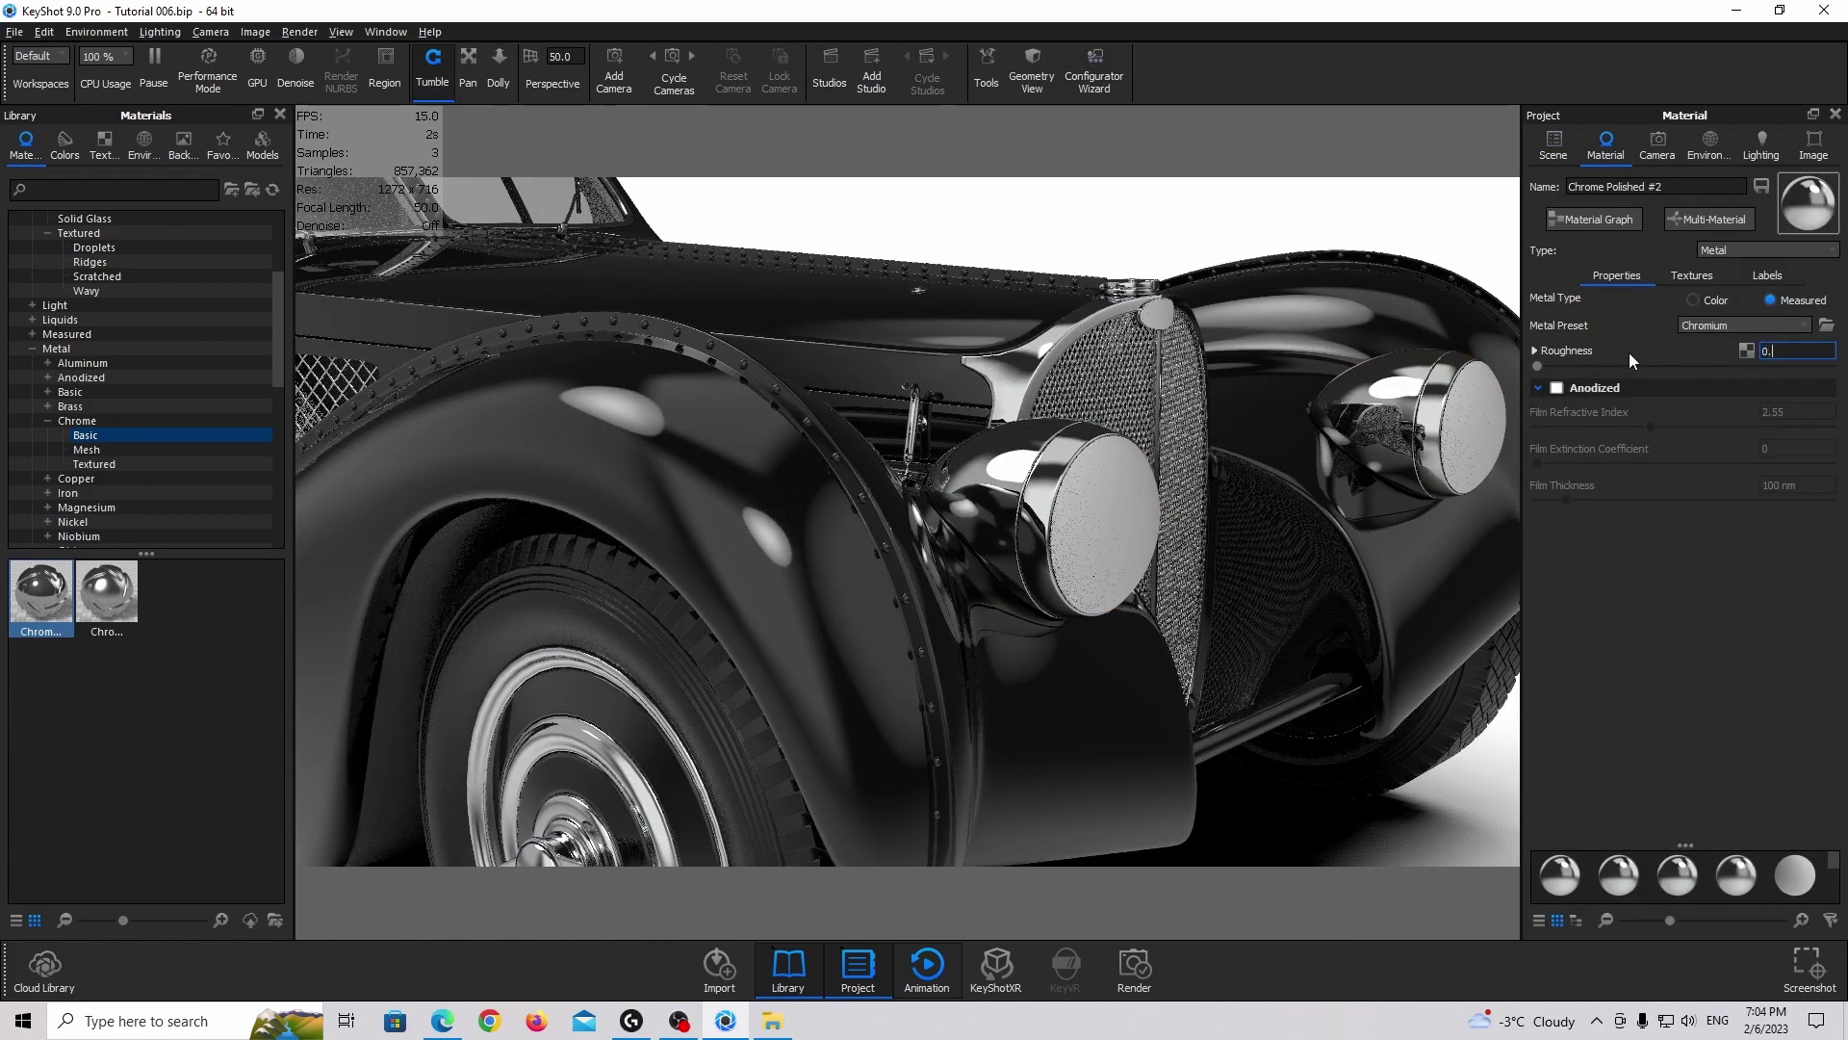
pyautogui.write('.05')
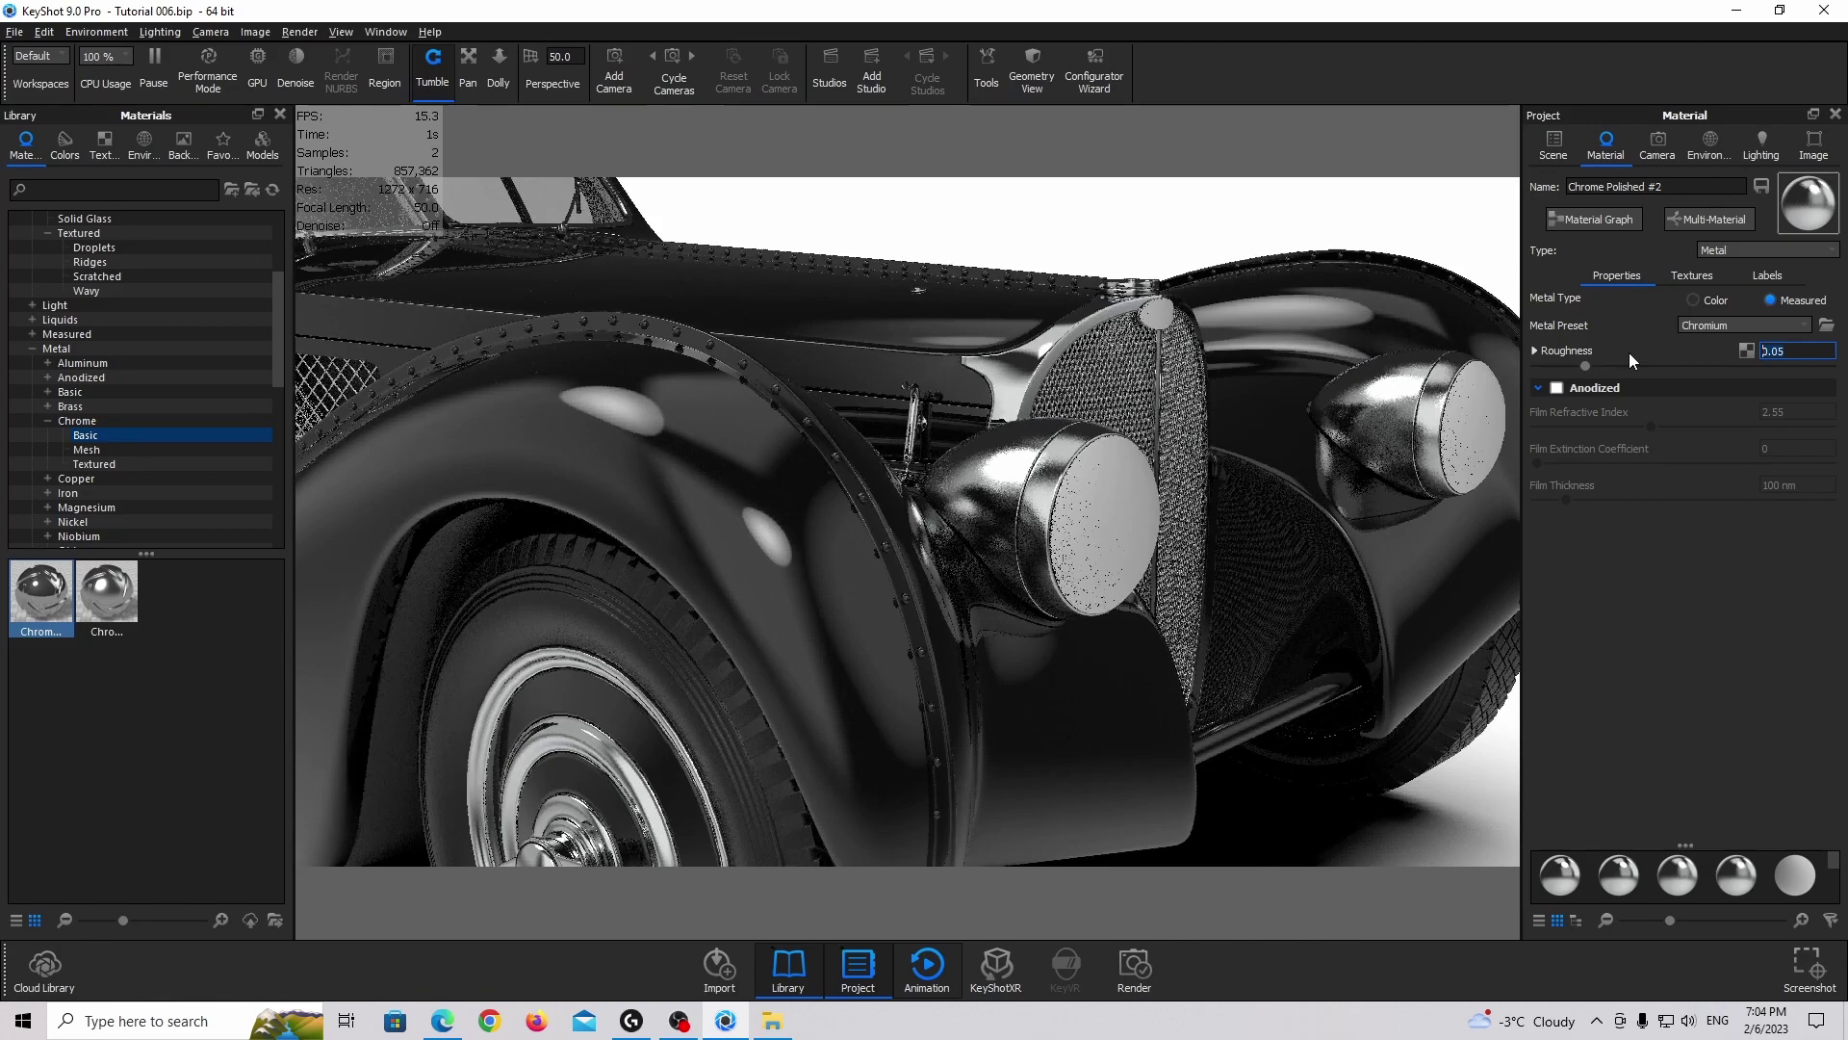
pyautogui.press('BackSpace')
pyautogui.press('BackSpace')
pyautogui.write('01')
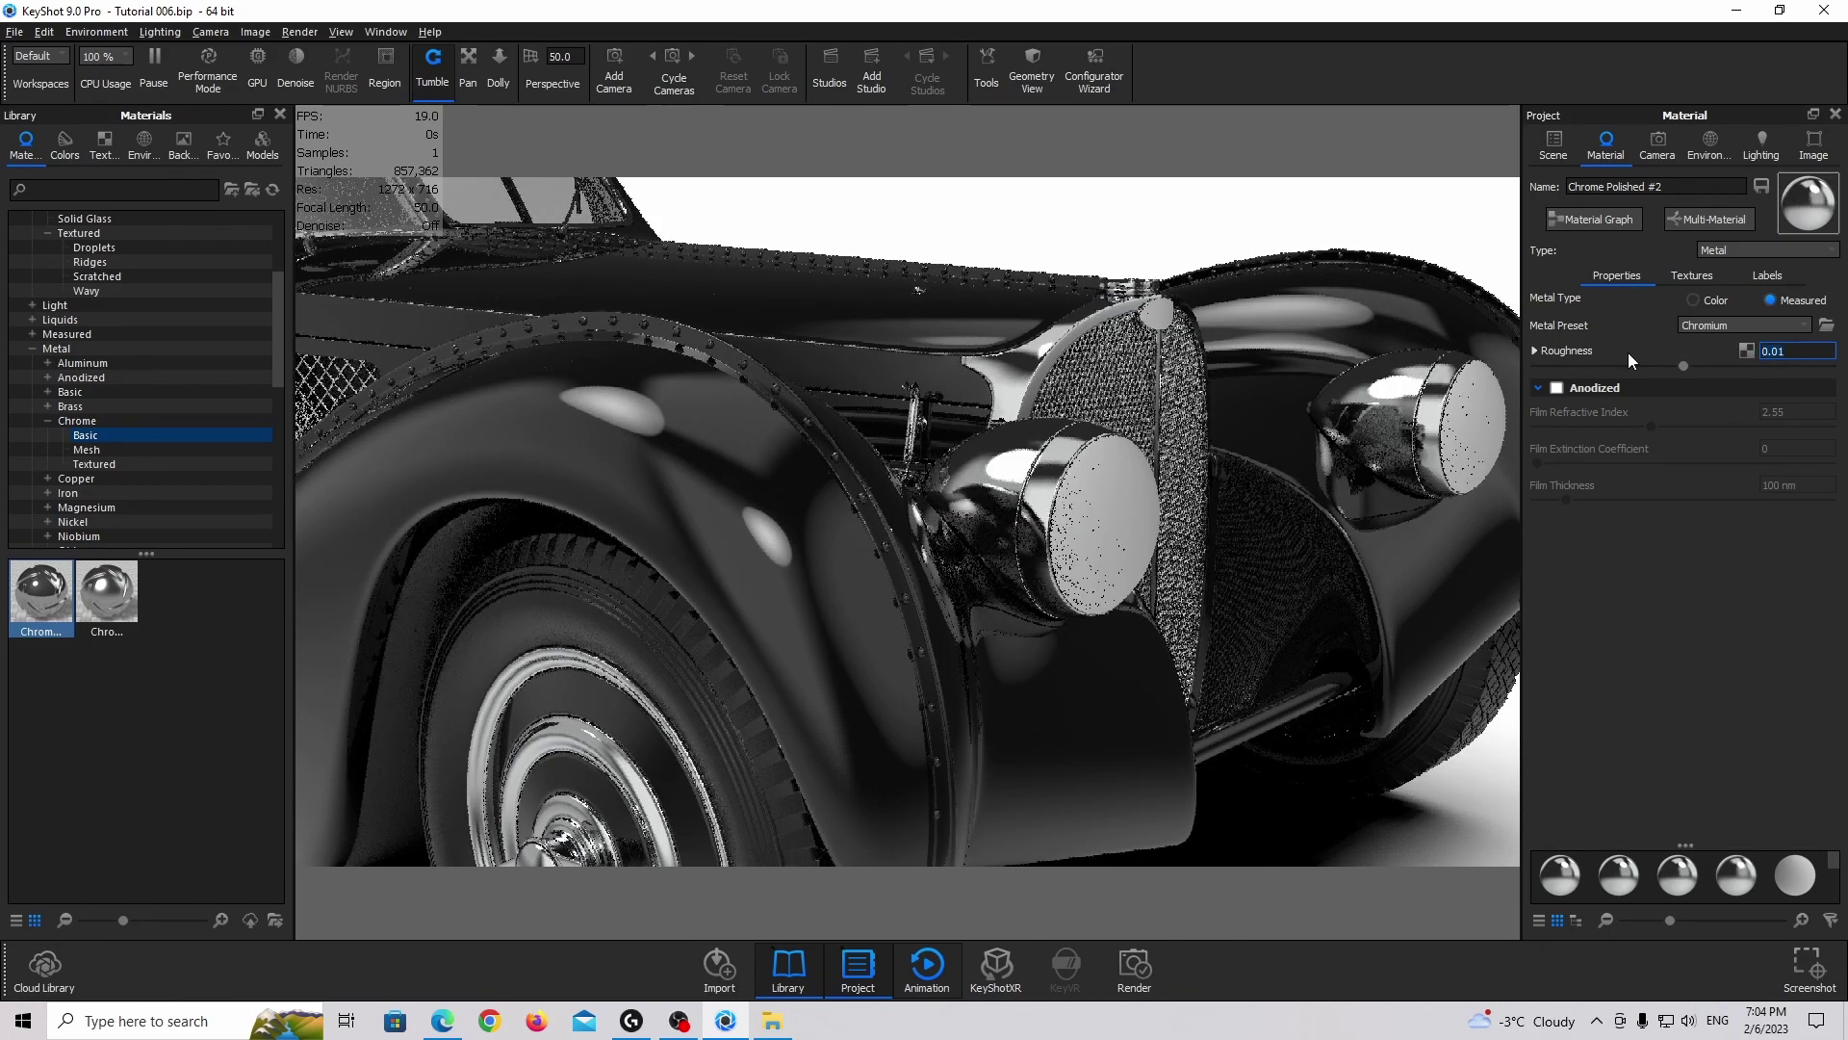
# Select the outer headlight glass and apply Glass (Solid) White from the solid glass materials to it
pyautogui.scroll(3, 1161, 442)
pyautogui.moveTo(1161, 442); pyautogui.dragTo(835, 422)
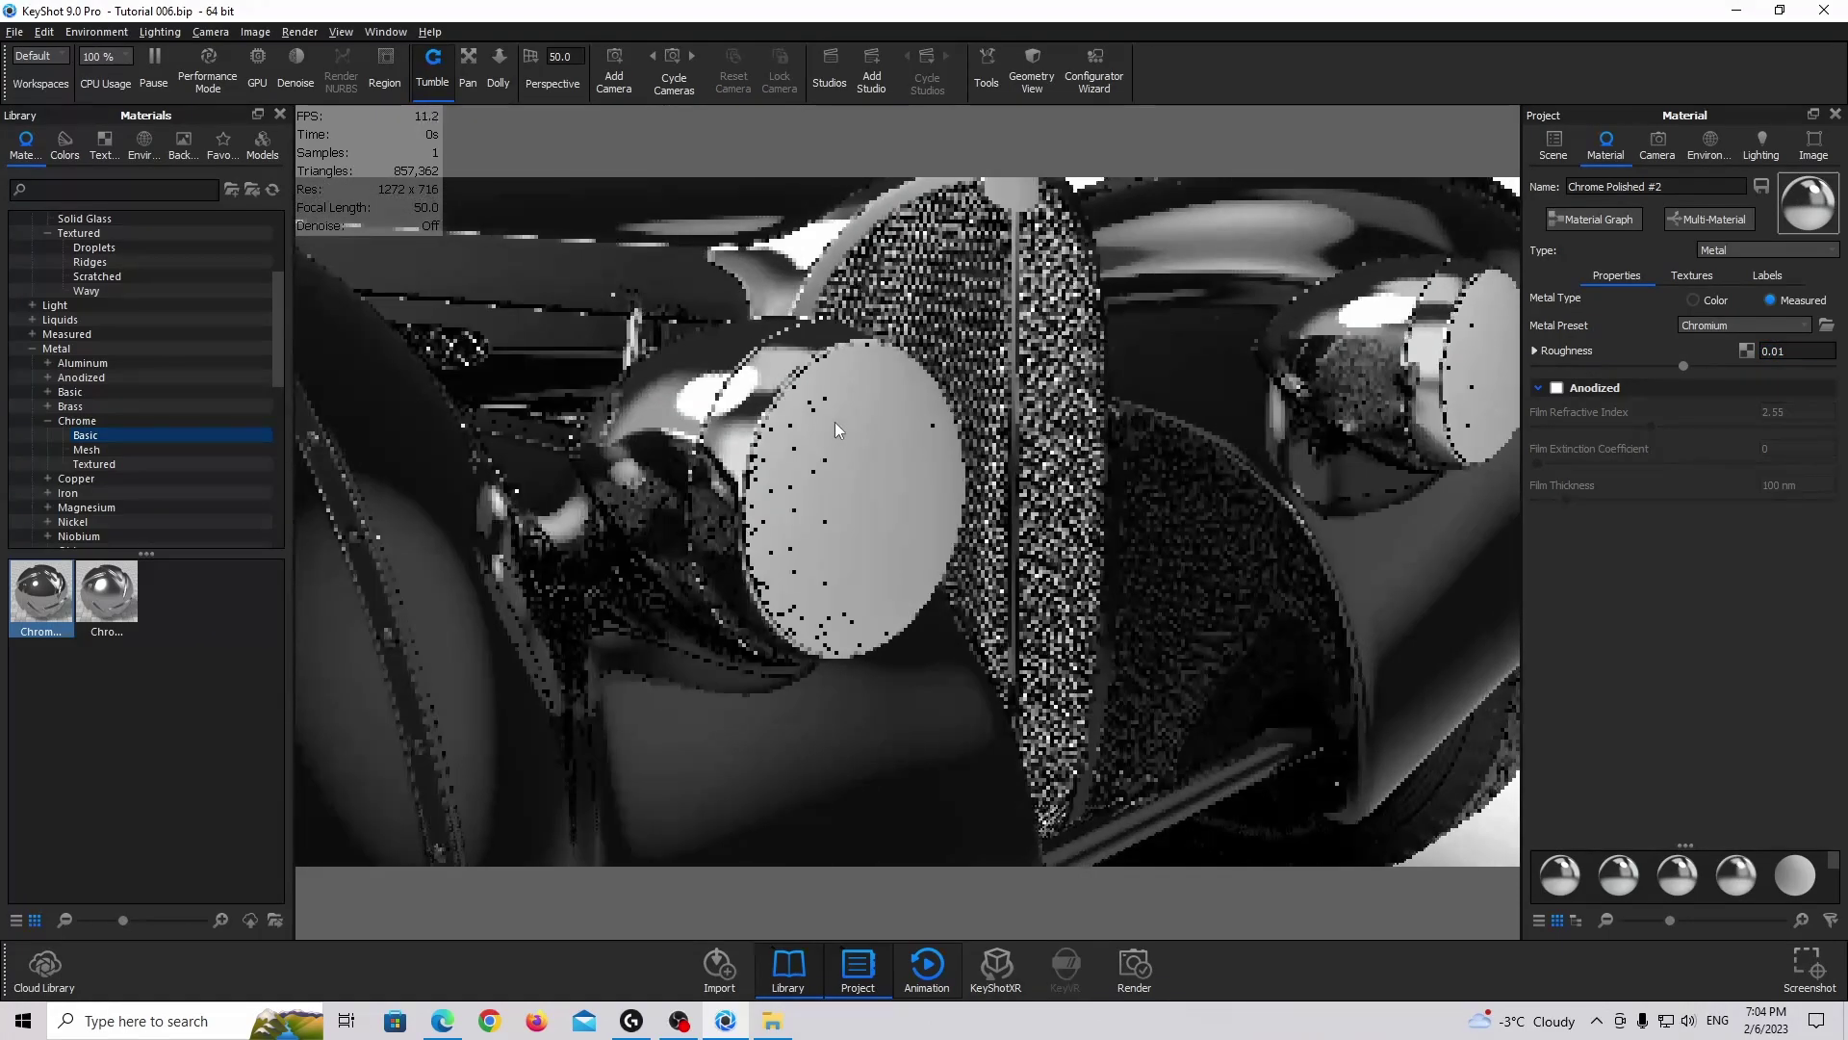
pyautogui.click(1545, 159)
pyautogui.click(846, 401)
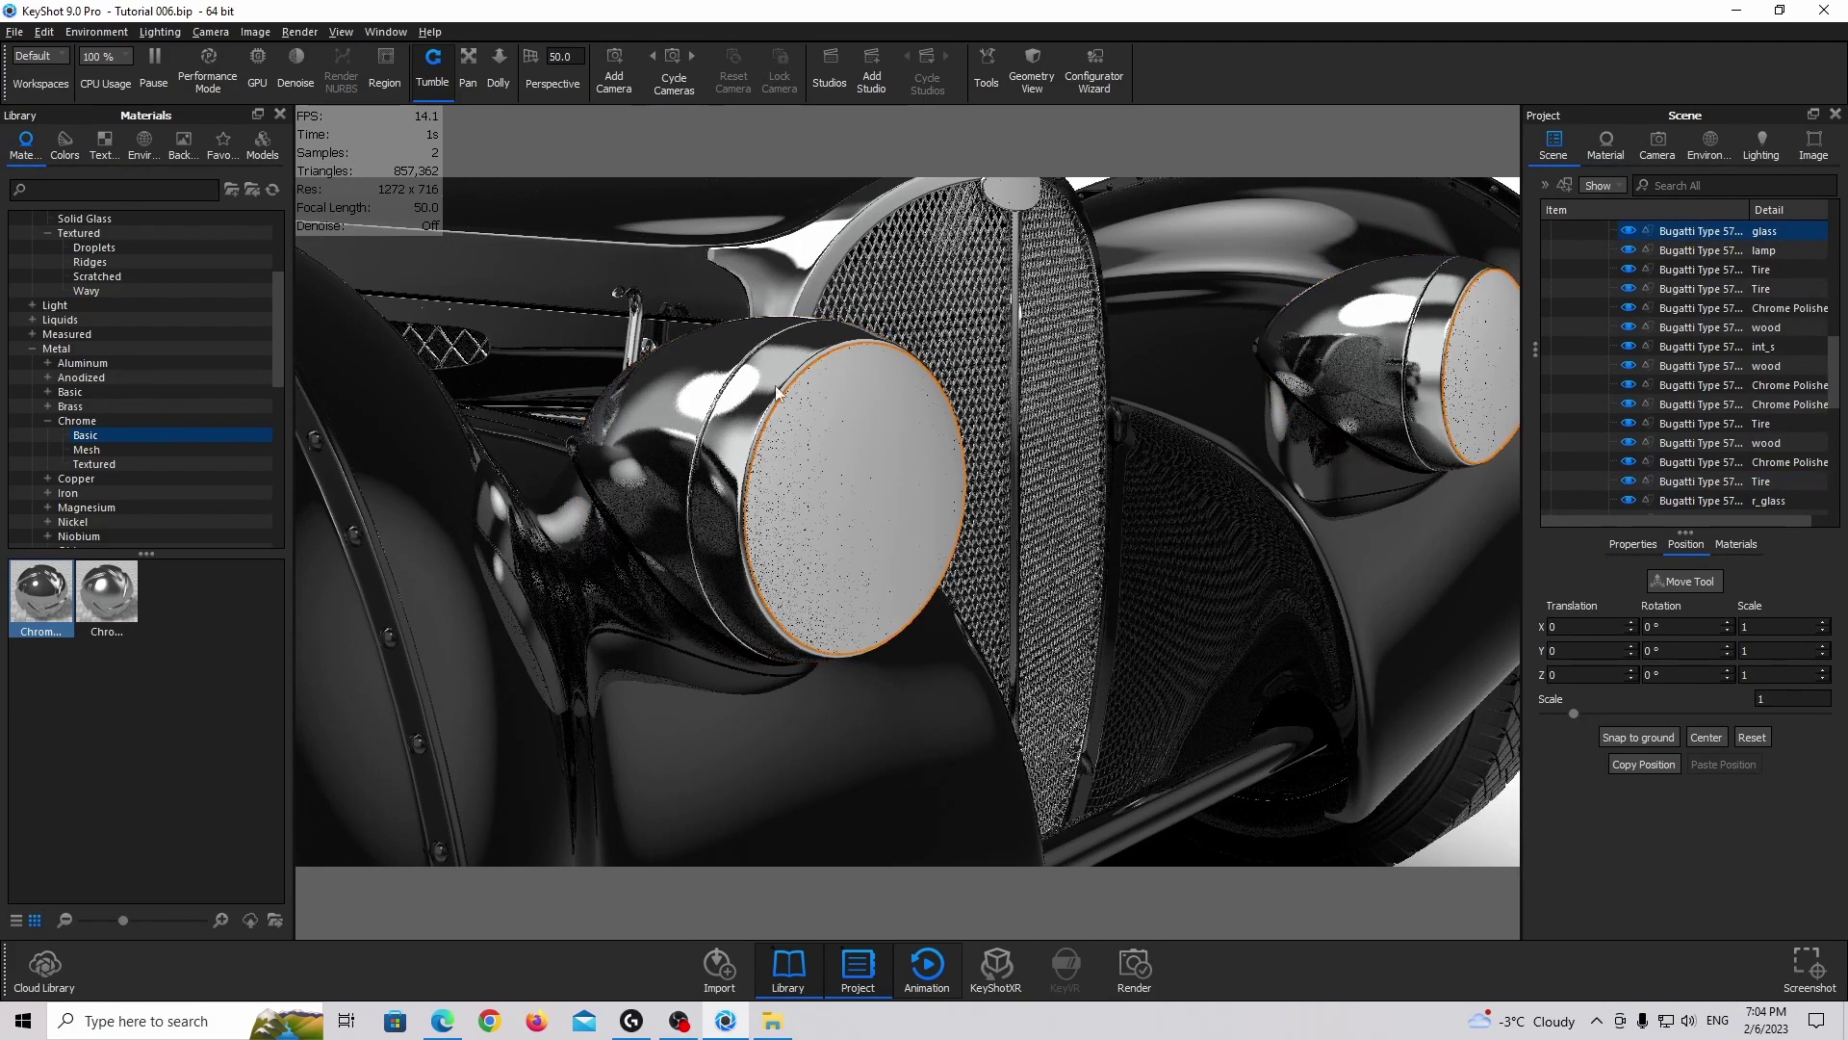
pyautogui.scroll(1, 104, 318)
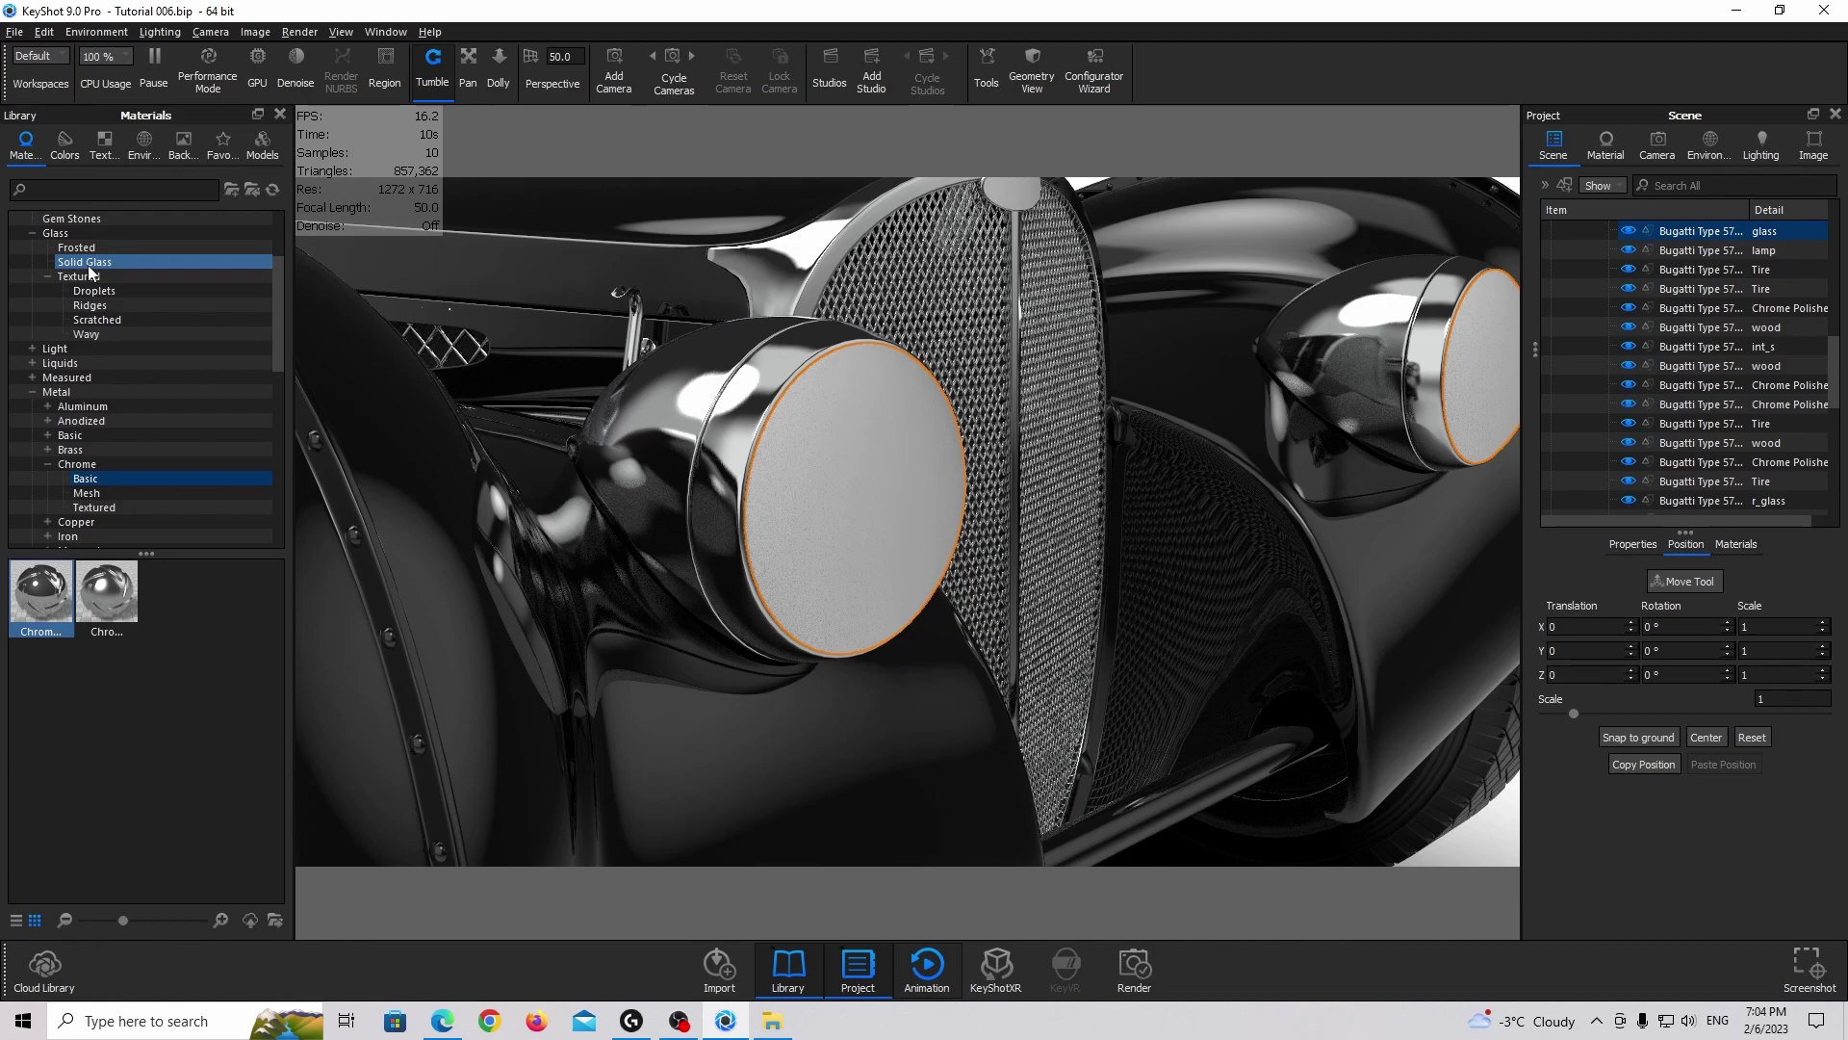
pyautogui.click(88, 265)
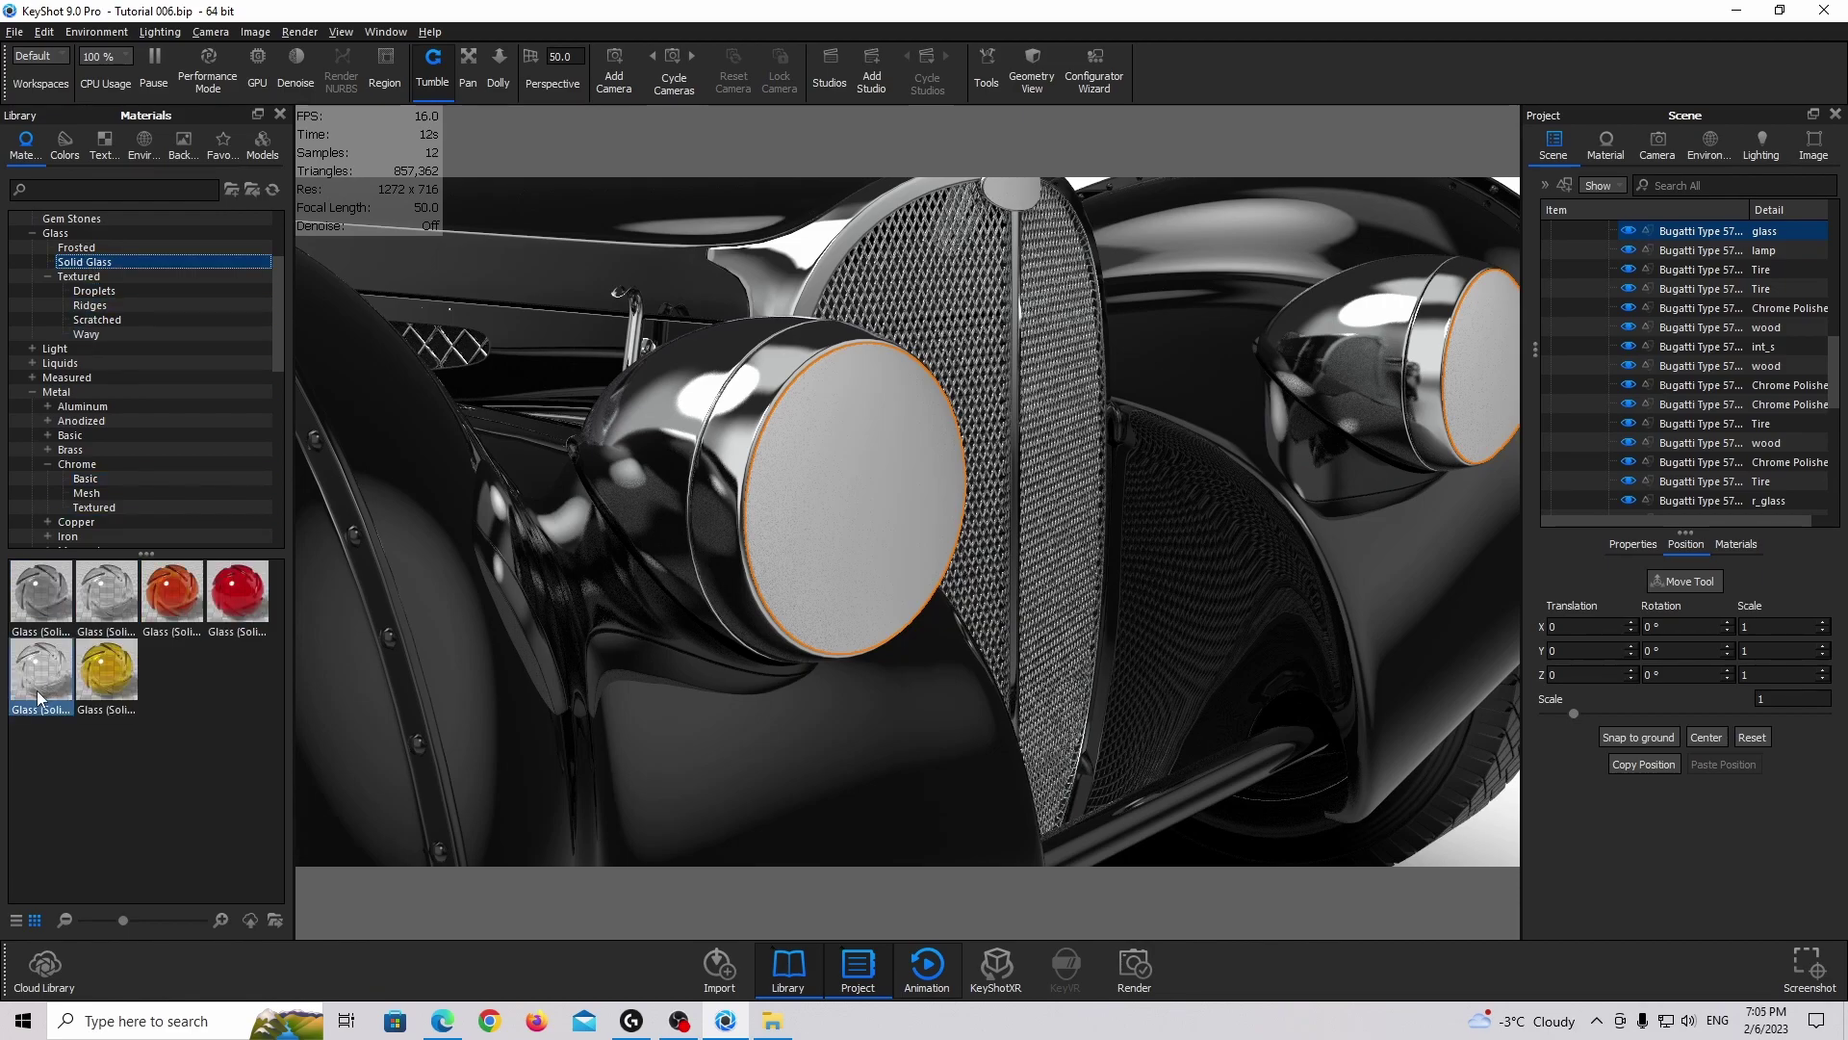
pyautogui.moveTo(39, 699); pyautogui.dragTo(1701, 250)
# Hide the outer headlight glass and apply Glass (Solid) White to the lamp part behind it
pyautogui.rightClick(852, 479)
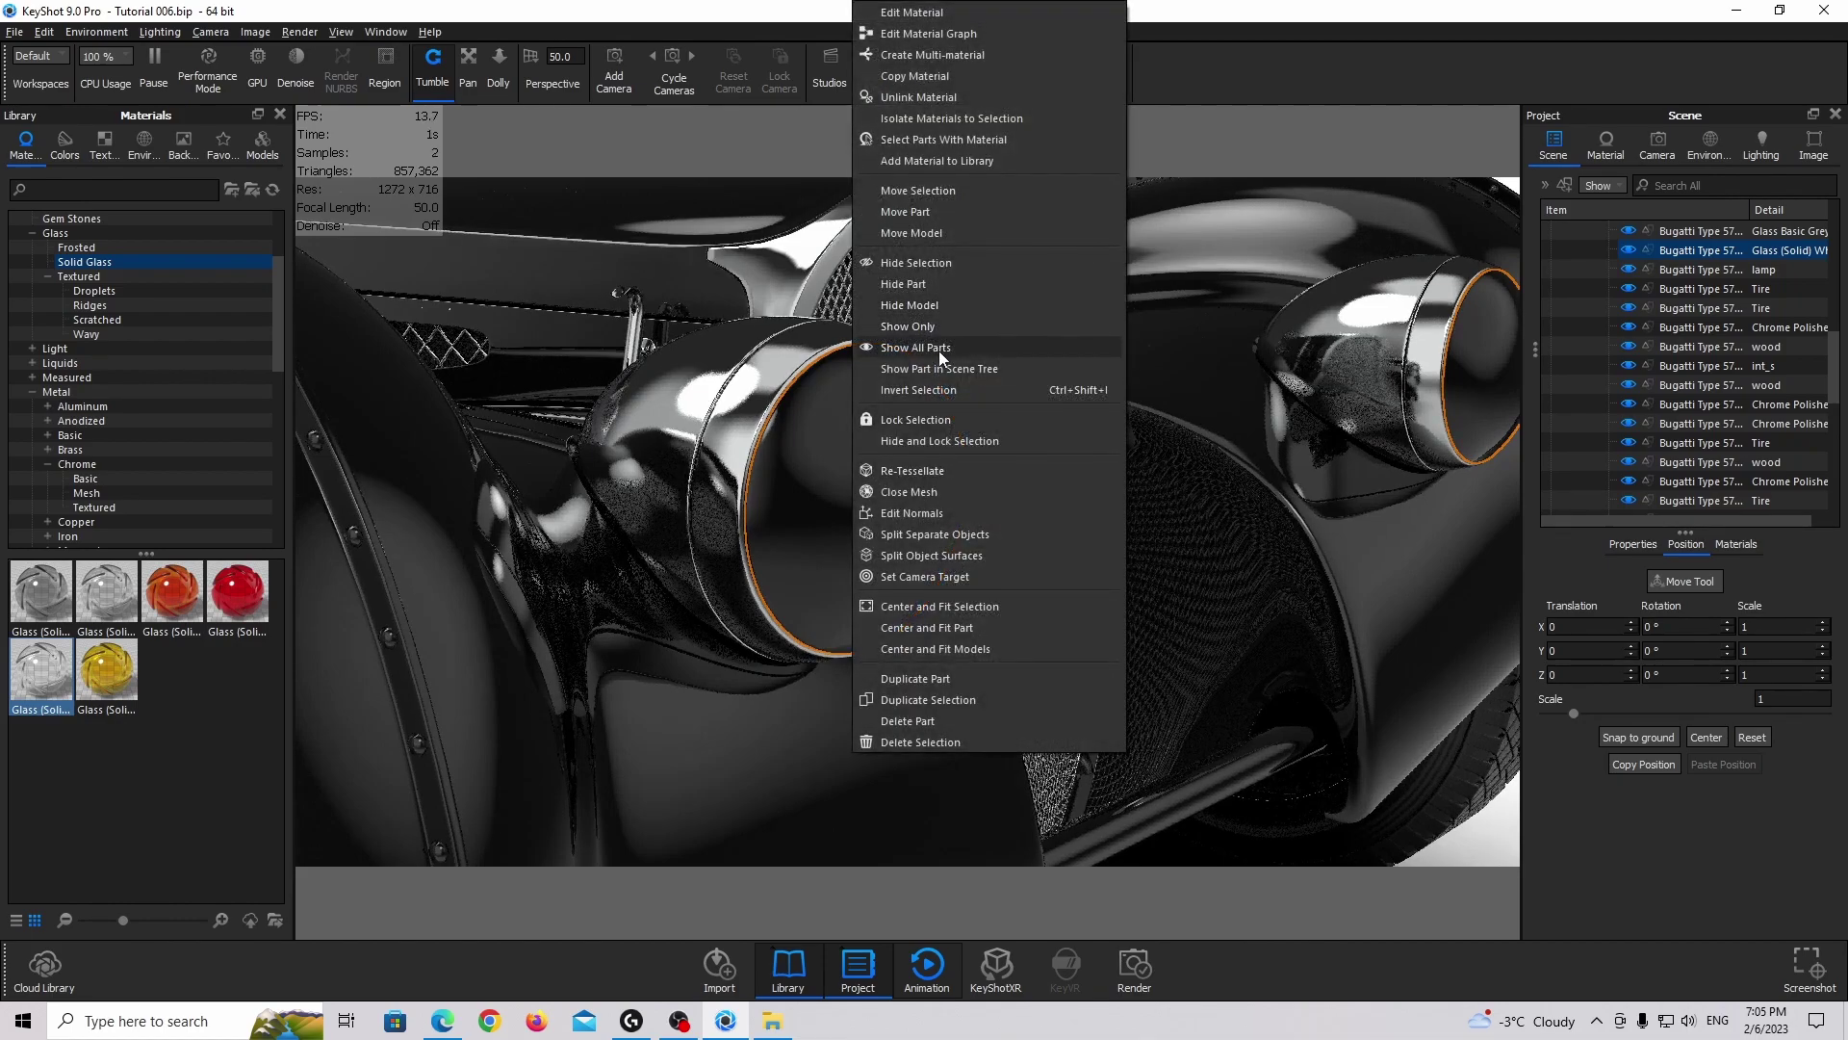
pyautogui.click(926, 285)
pyautogui.scroll(5, 859, 466)
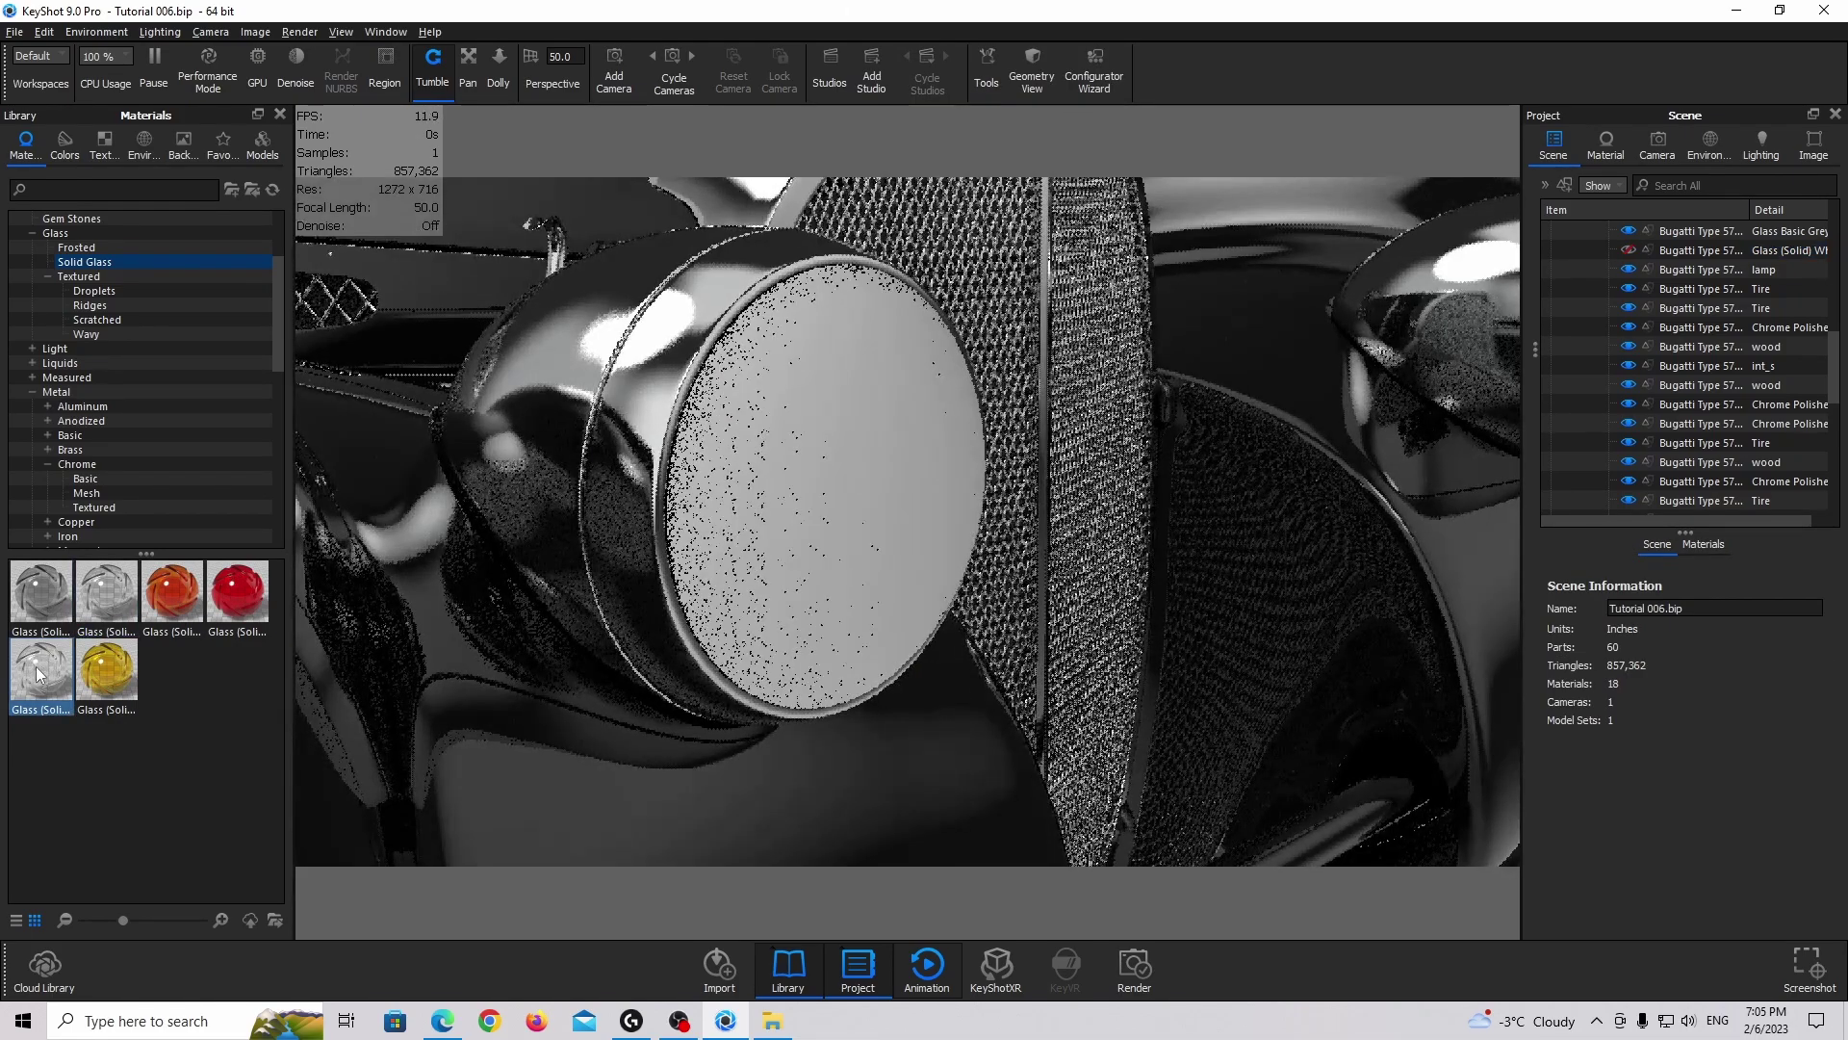
pyautogui.moveTo(40, 673); pyautogui.dragTo(128, 690)
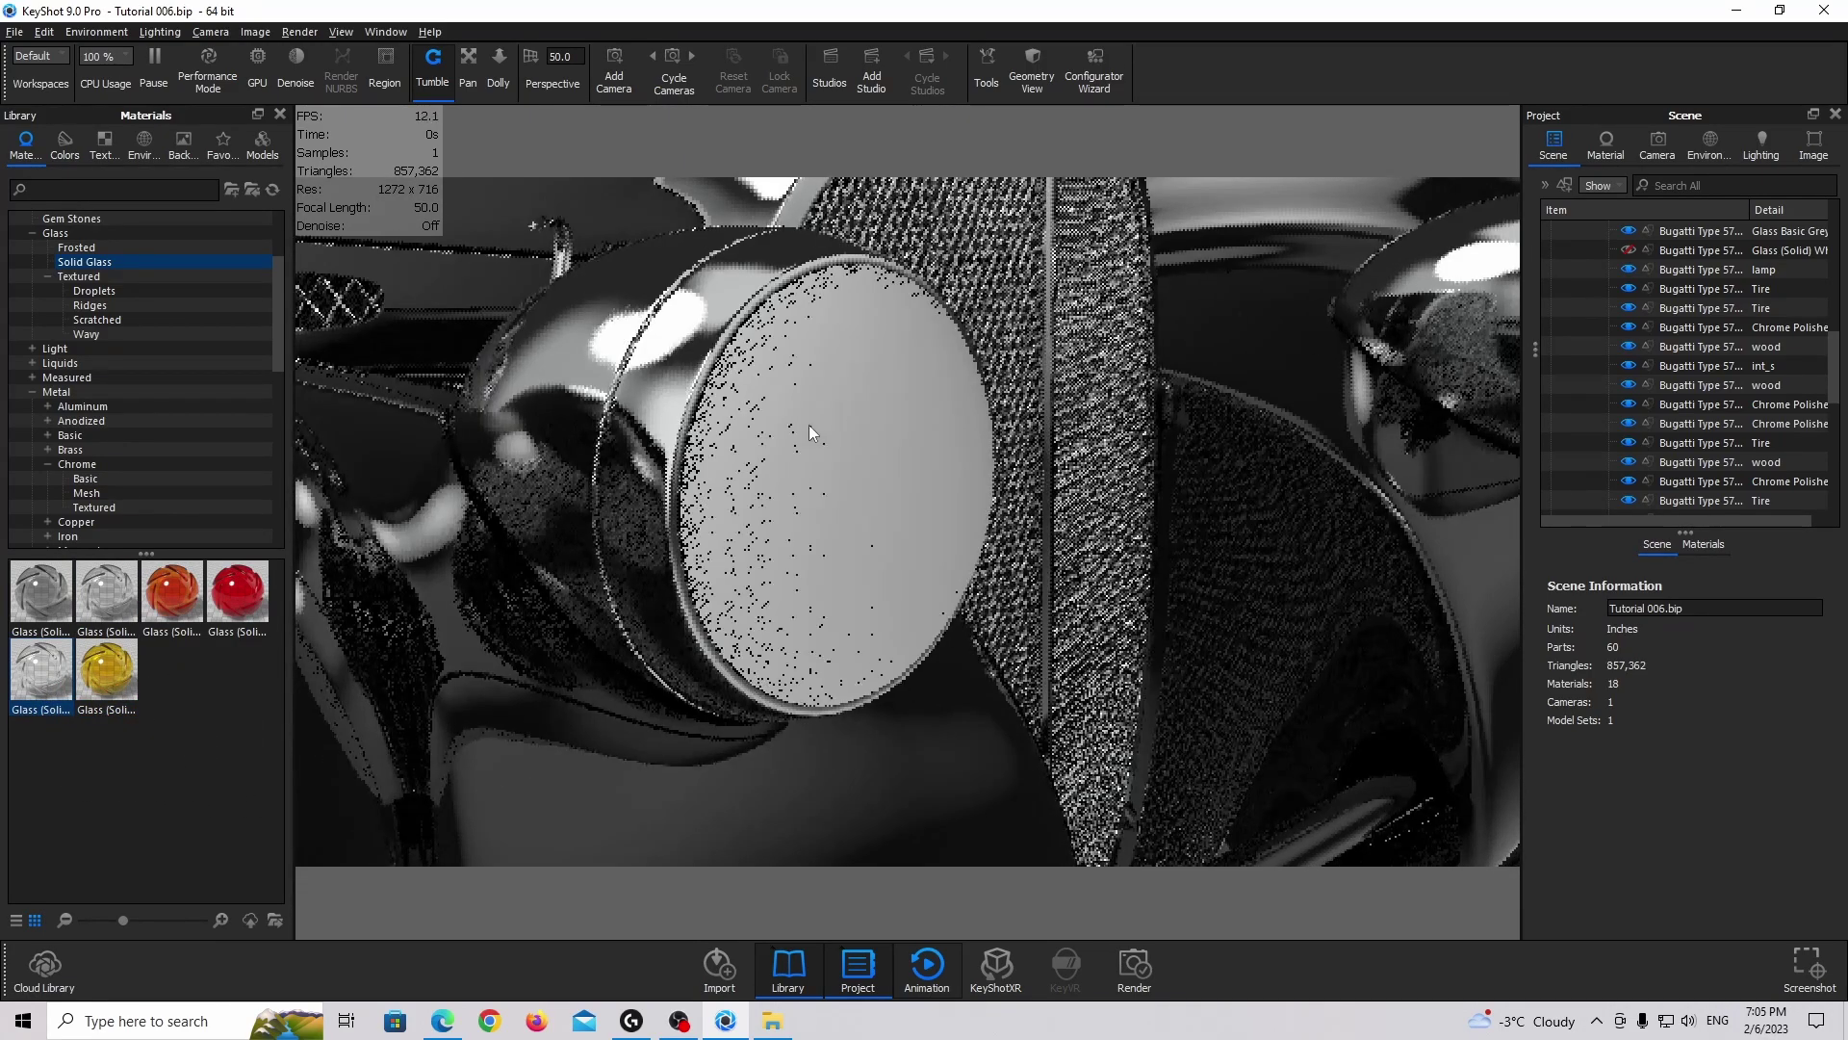
pyautogui.click(808, 425)
pyautogui.moveTo(40, 674); pyautogui.dragTo(1657, 273)
# Hide the inner lamp glass to expose the bulb parts inside the headlight
pyautogui.scroll(5, 1069, 422)
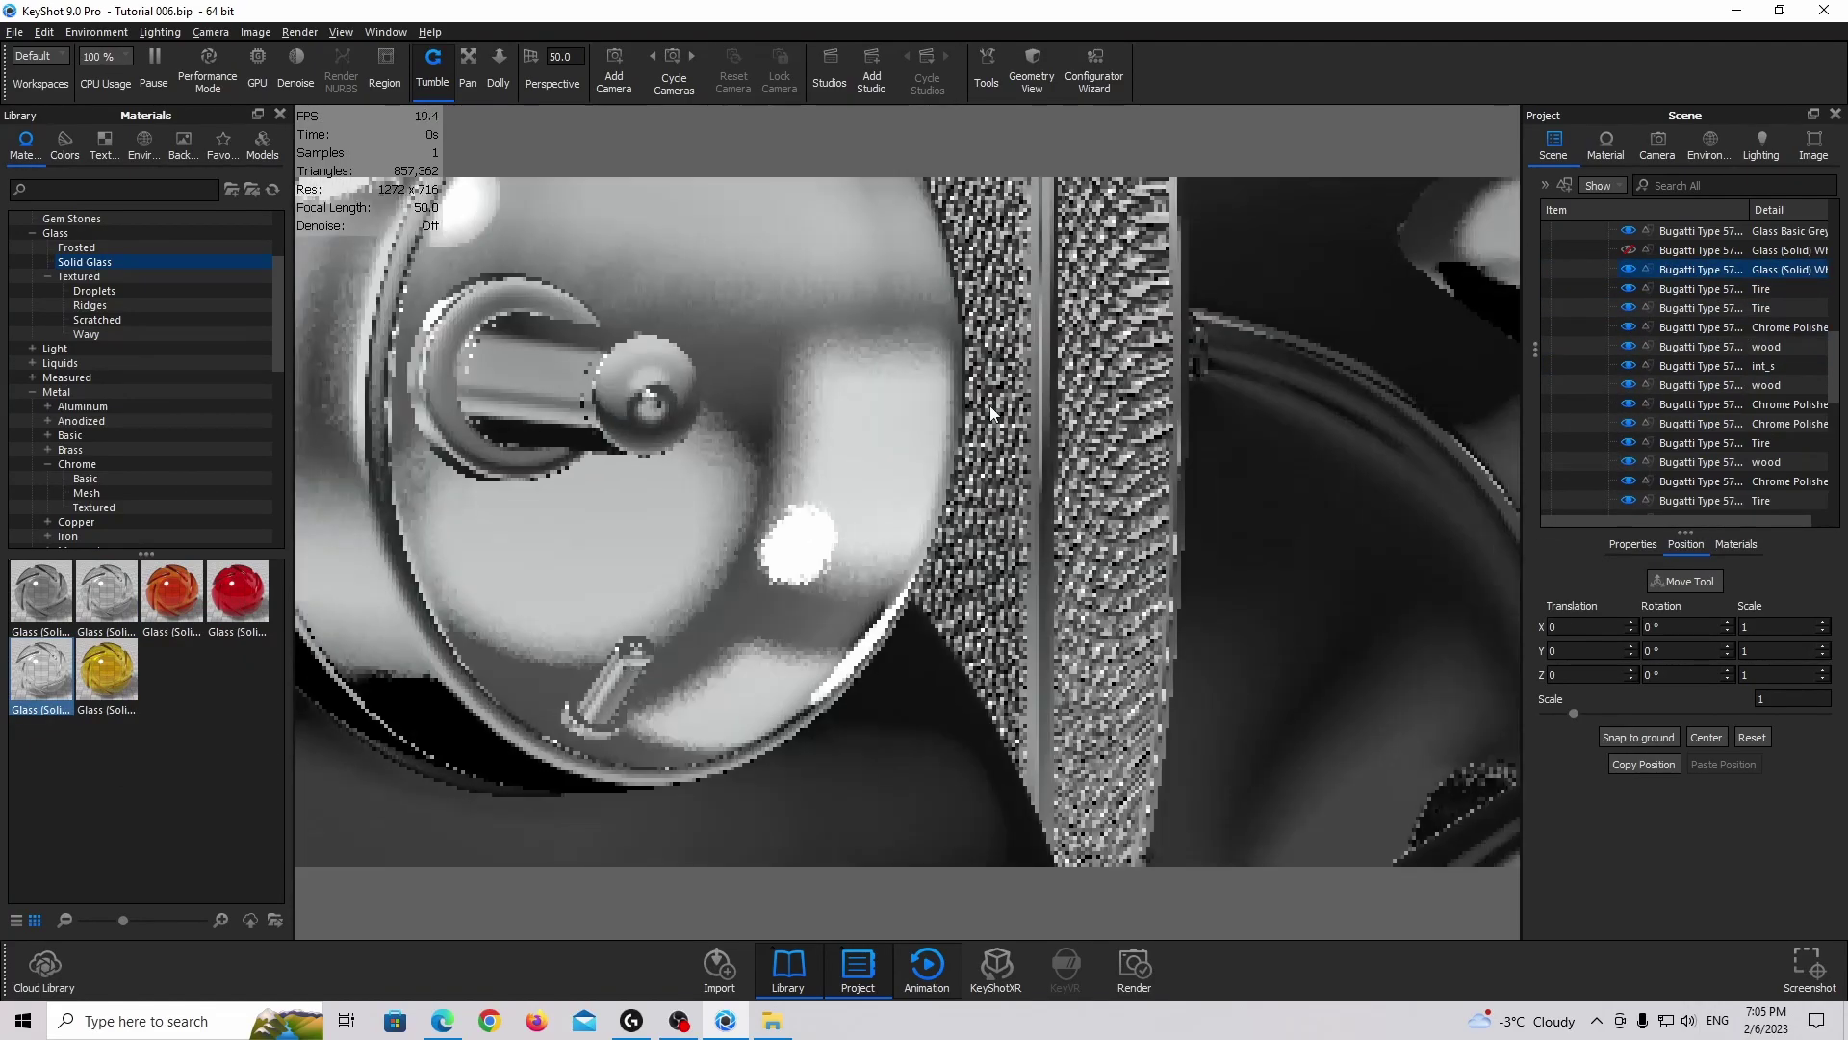
pyautogui.scroll(-2, 1059, 423)
pyautogui.rightClick(830, 381)
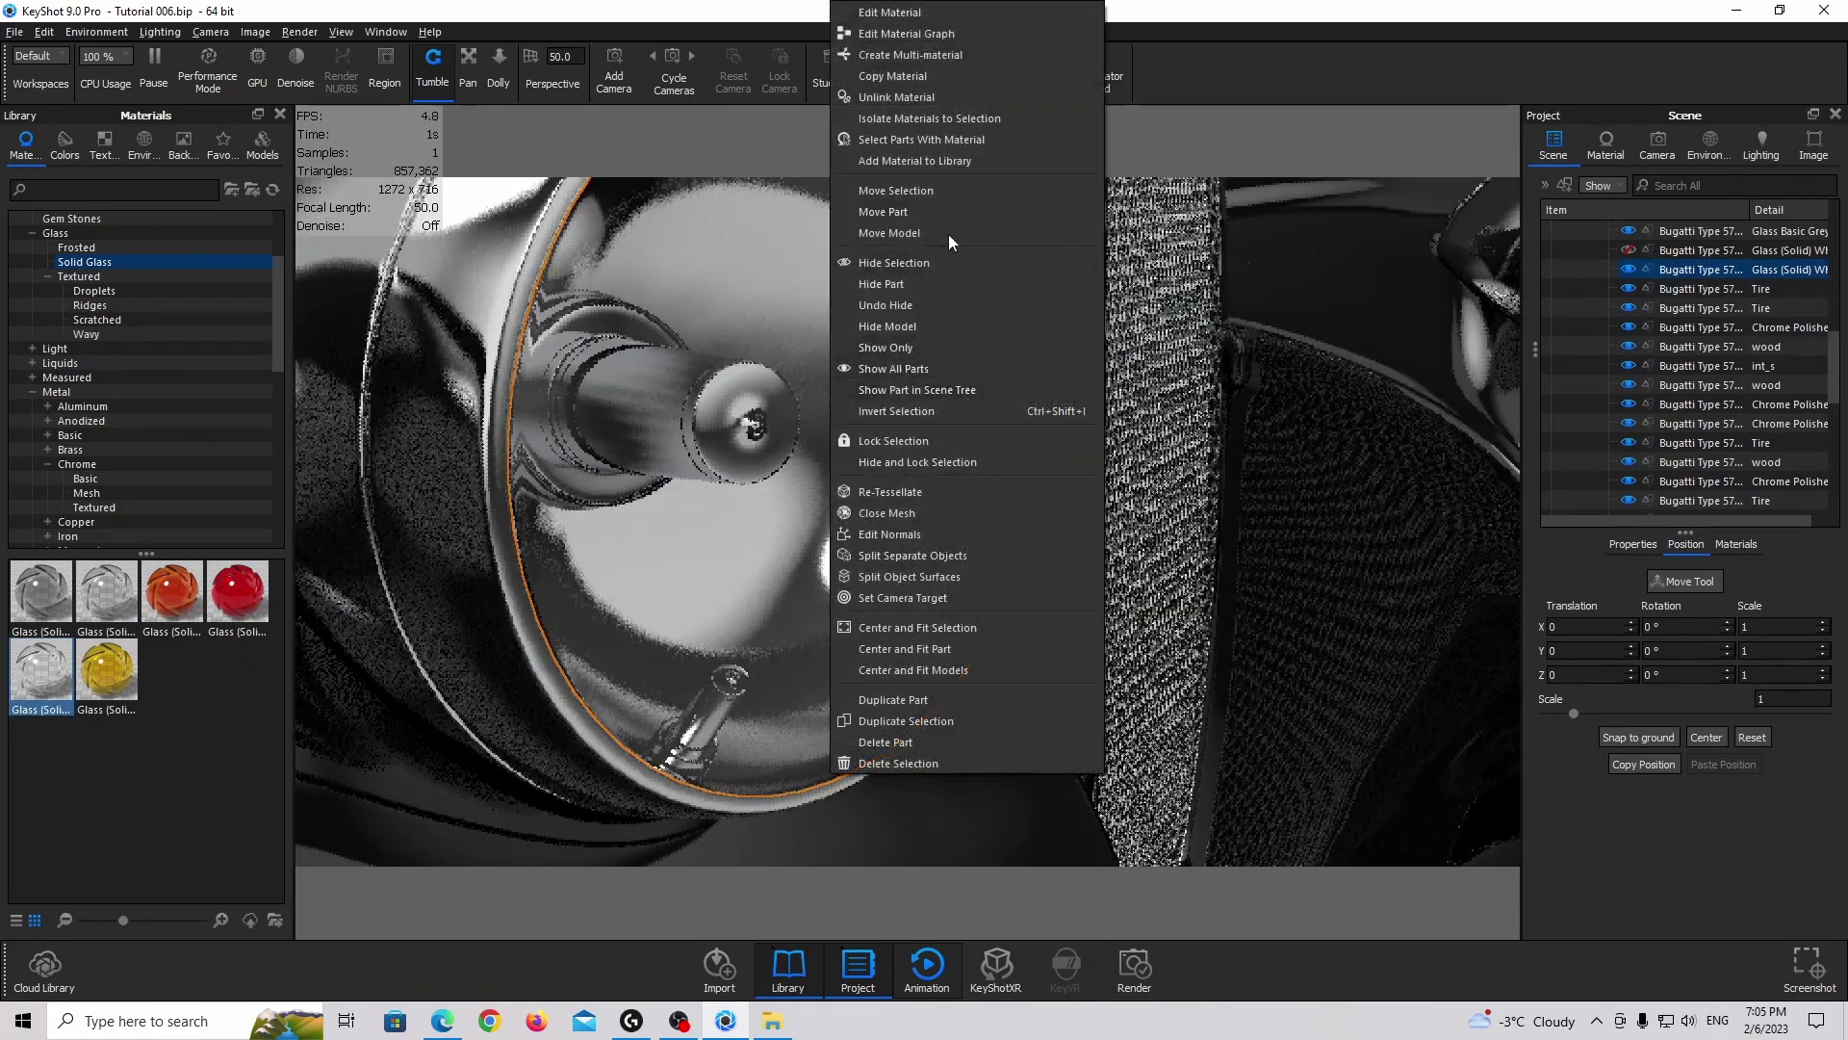
pyautogui.click(910, 282)
# Select the bulb fittings inside the headlight and apply Chrome Rough from the basic chrome metals to them
pyautogui.click(825, 349)
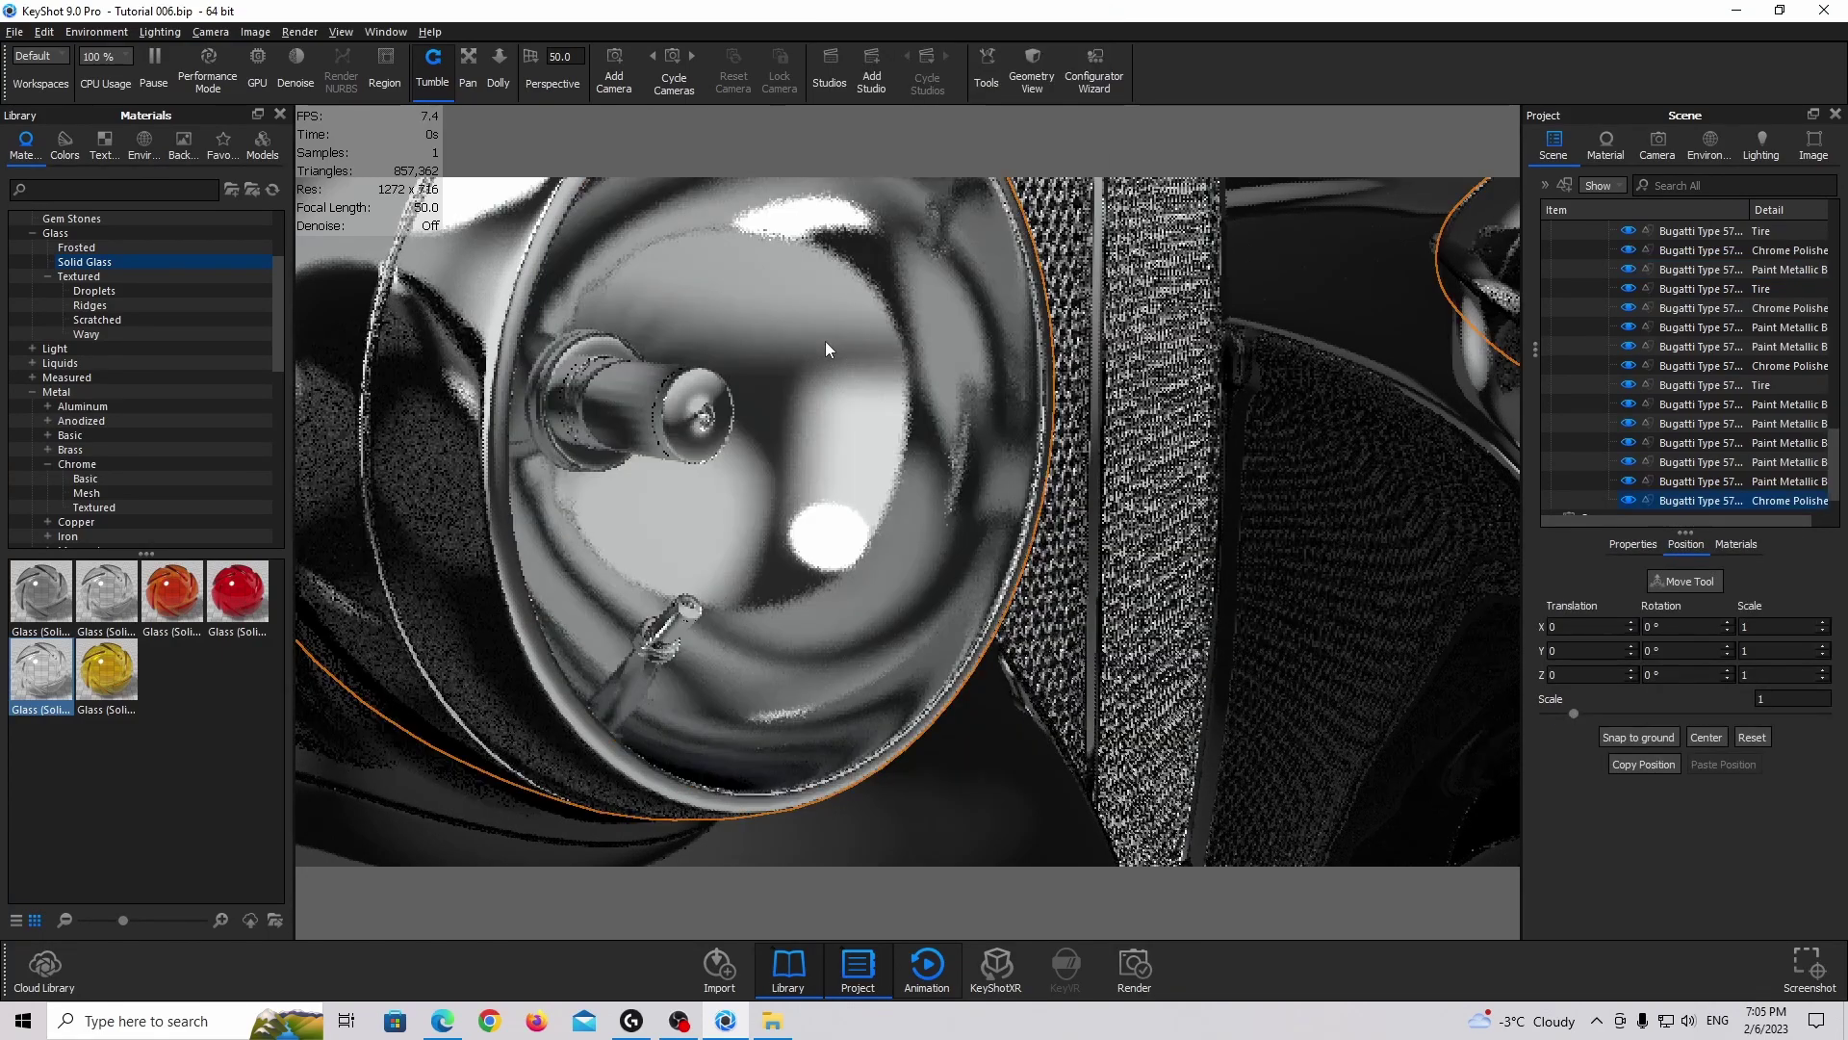
pyautogui.moveTo(825, 350); pyautogui.dragTo(267, 437)
pyautogui.click(513, 495)
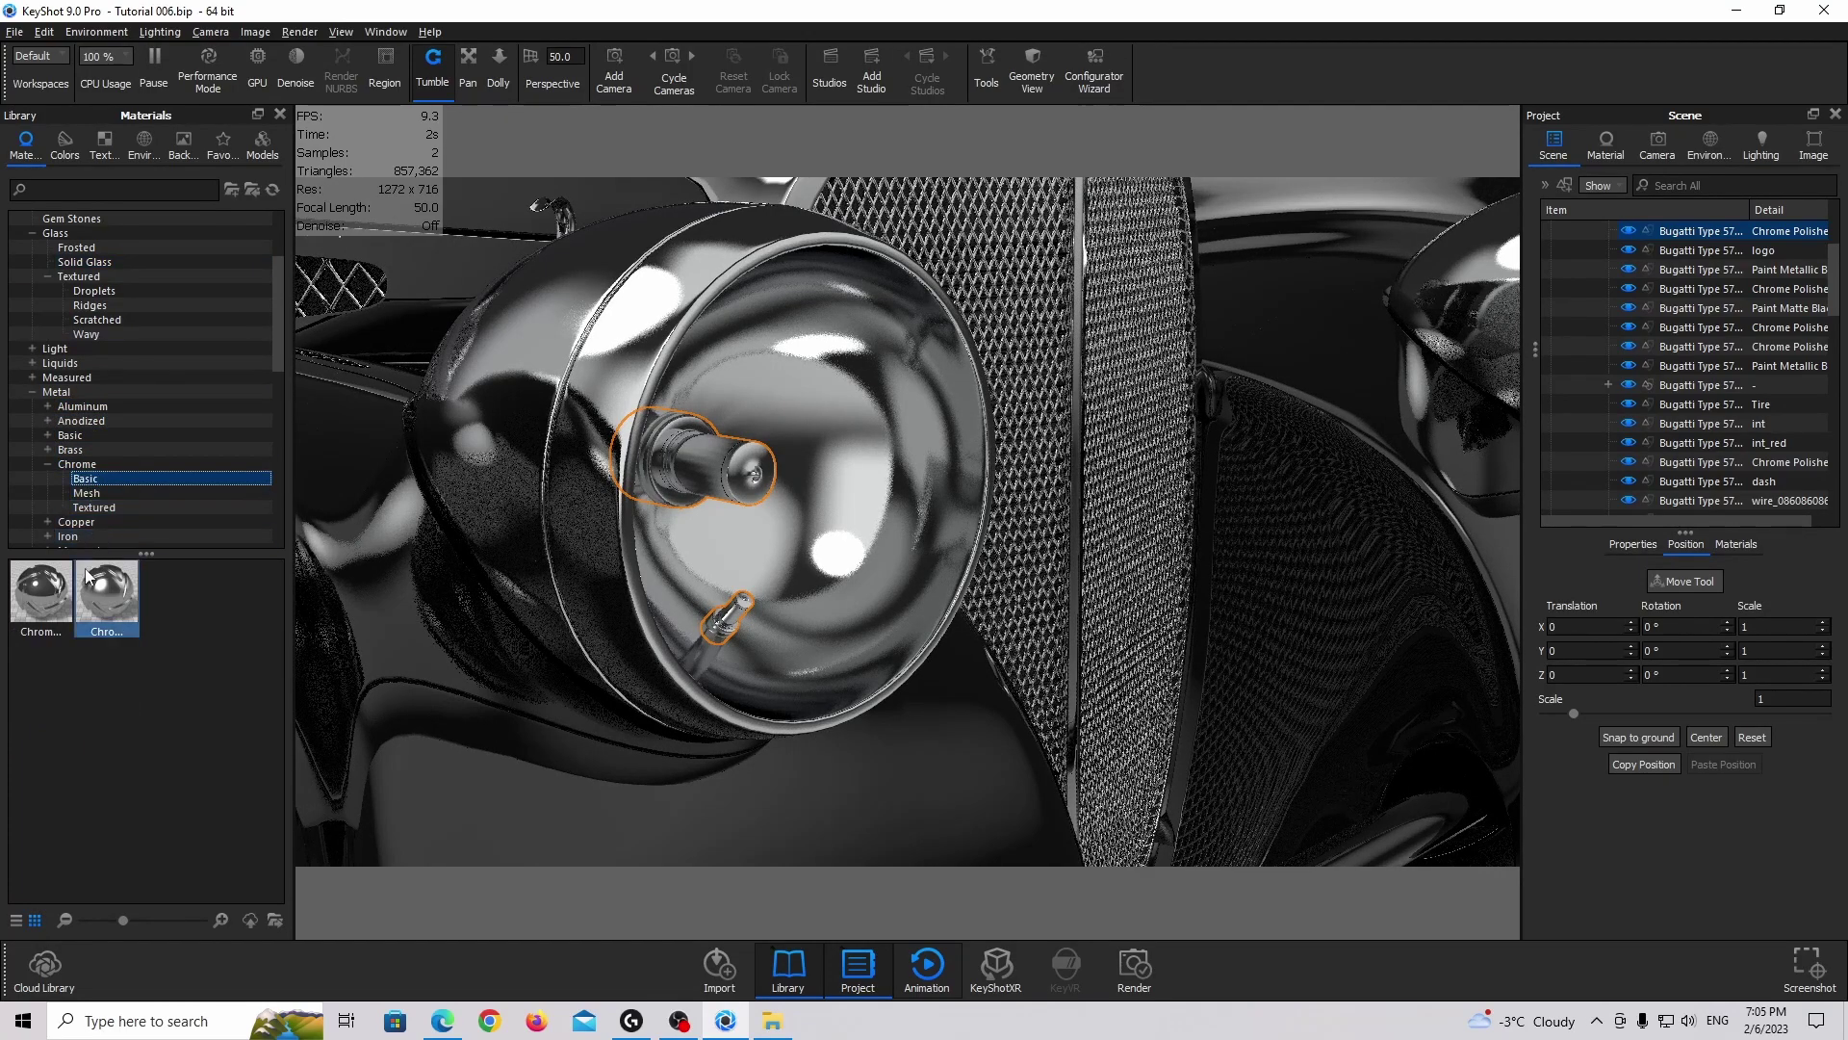
pyautogui.moveTo(106, 592); pyautogui.dragTo(1658, 246)
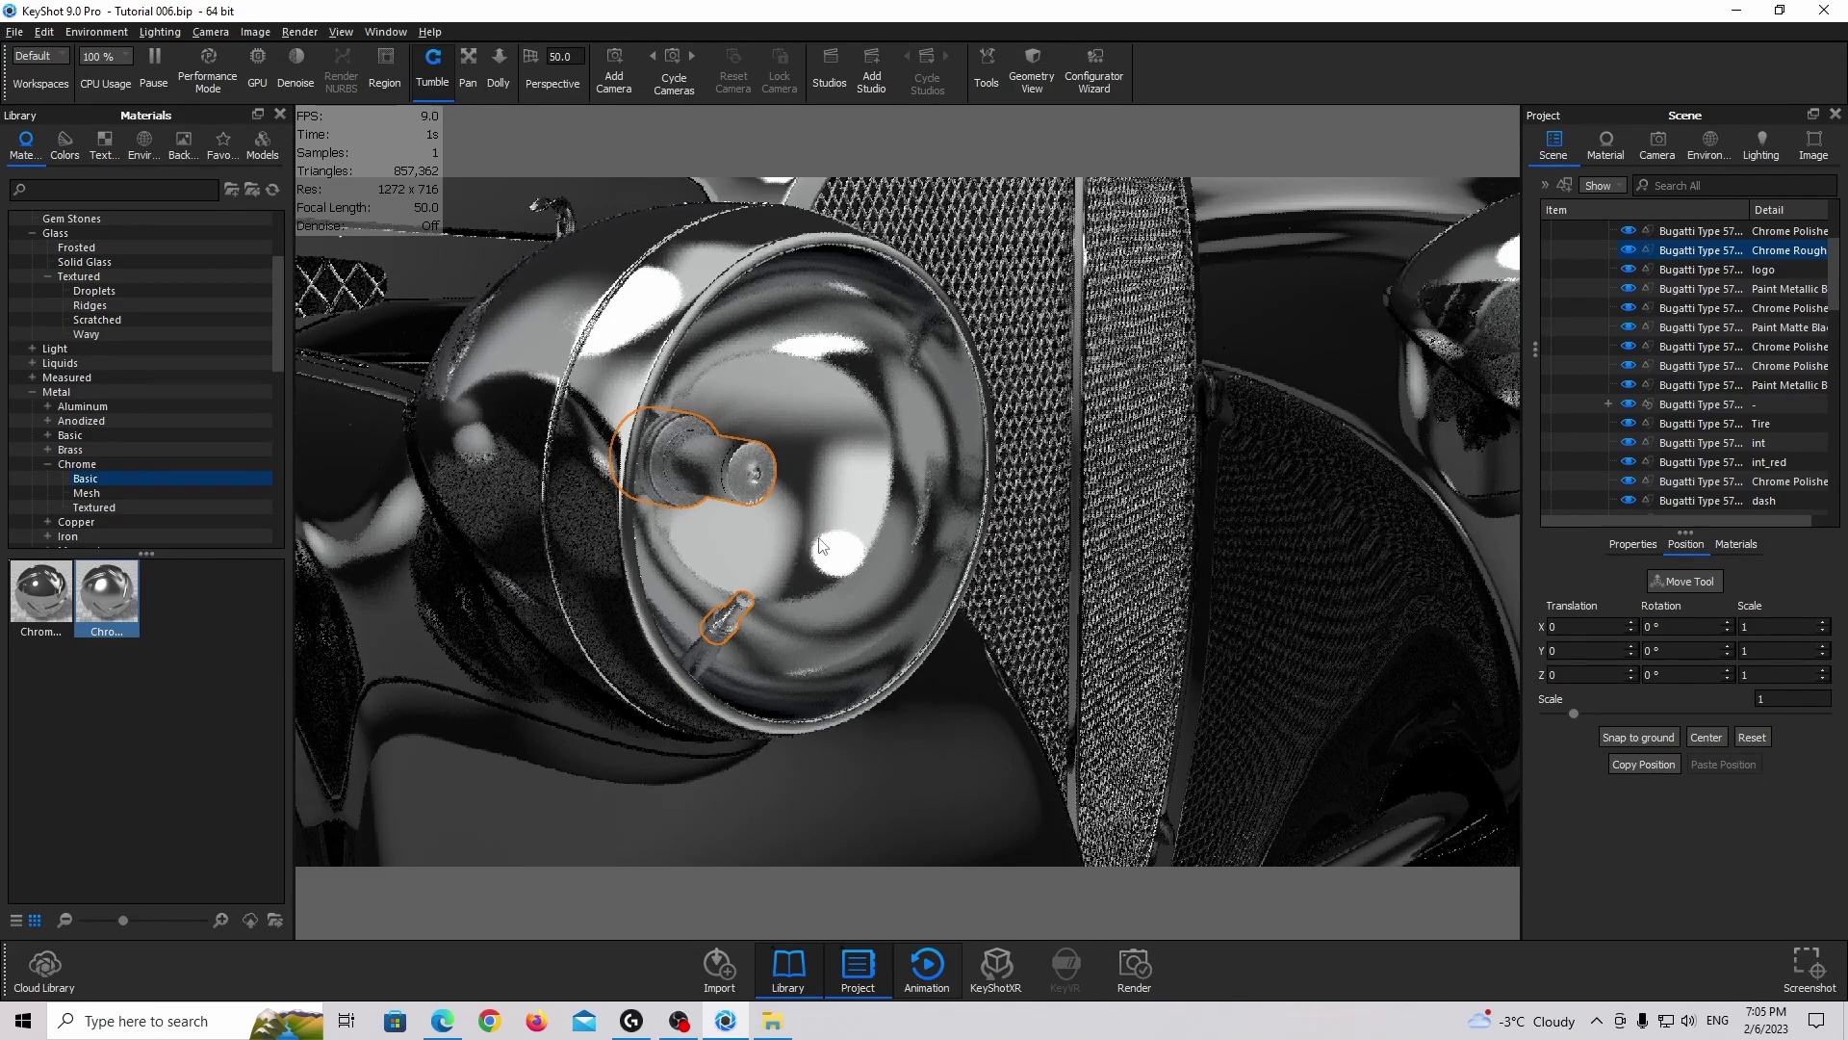
# Show all hidden parts so the headlight glass is displayed again
pyautogui.rightClick(875, 381)
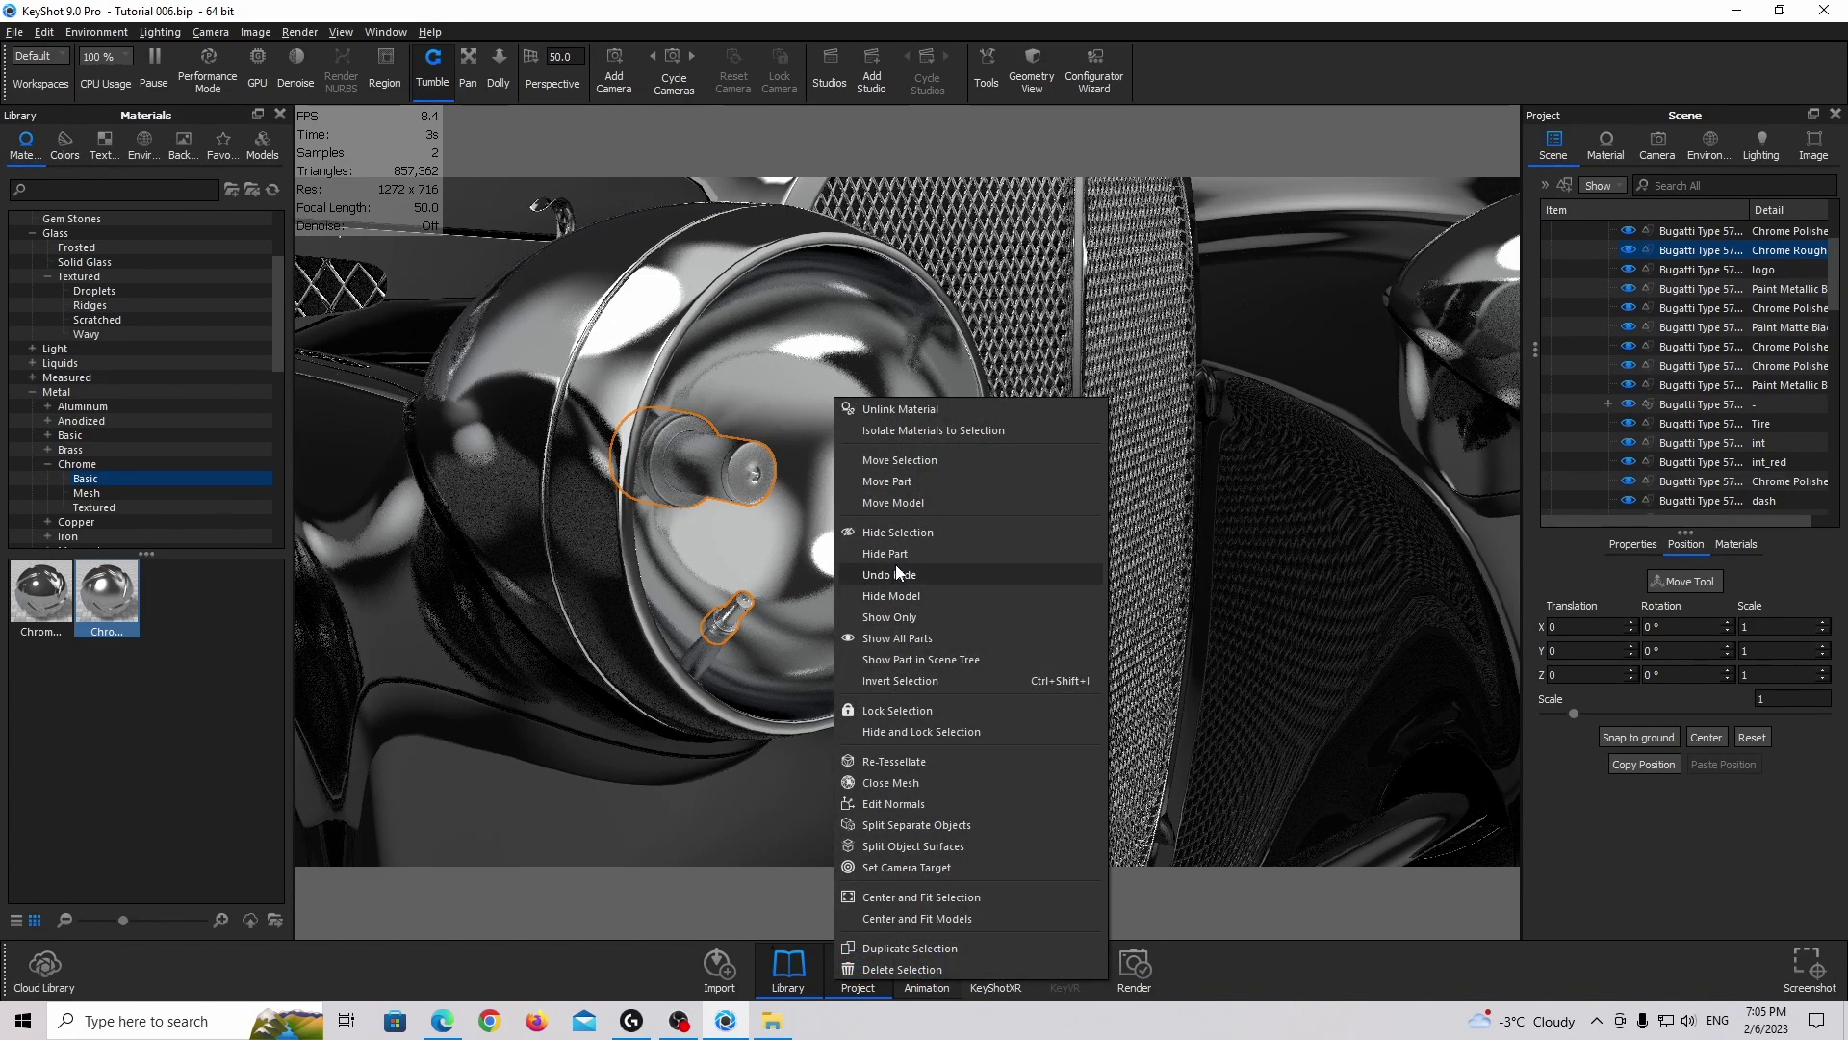
pyautogui.click(898, 638)
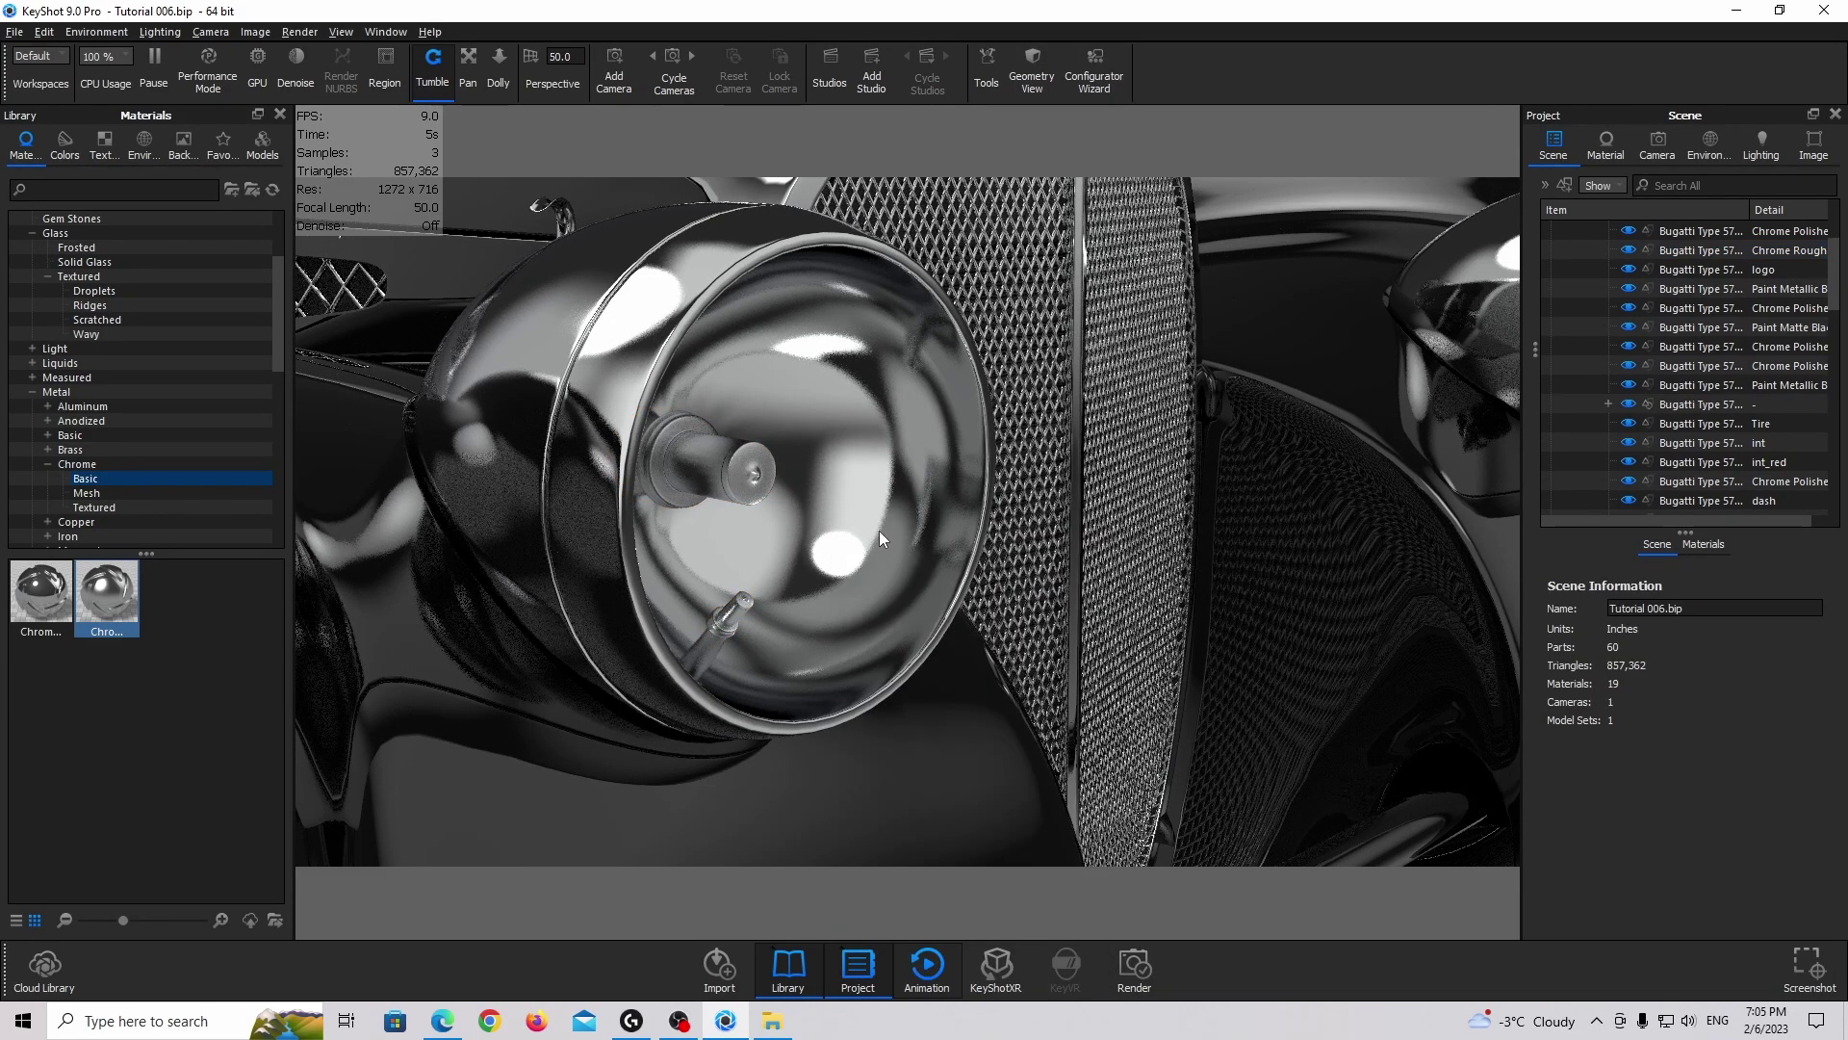
pyautogui.scroll(-5, 880, 528)
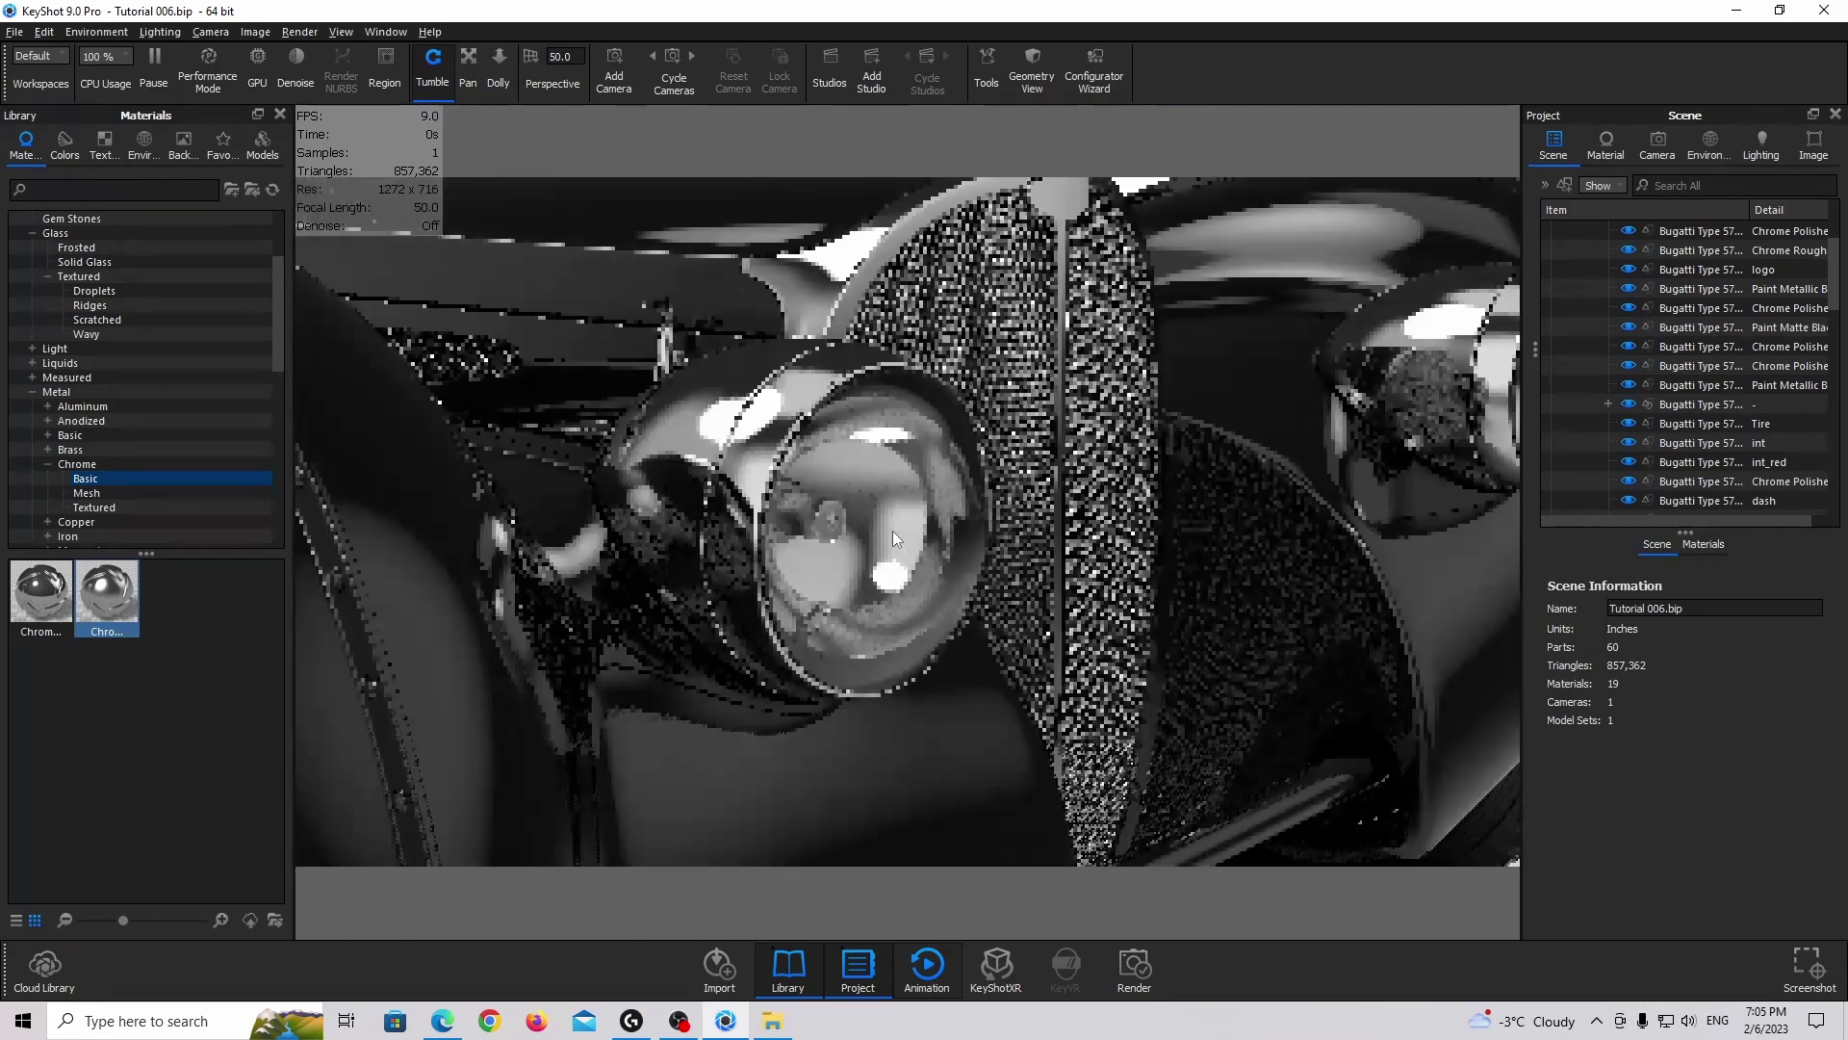
# Split one headlight glass from its twin on the other side as a separate object and apply the split
pyautogui.click(934, 476)
pyautogui.moveTo(934, 475); pyautogui.dragTo(775, 481)
pyautogui.scroll(-3, 790, 479)
pyautogui.scroll(3, 795, 480)
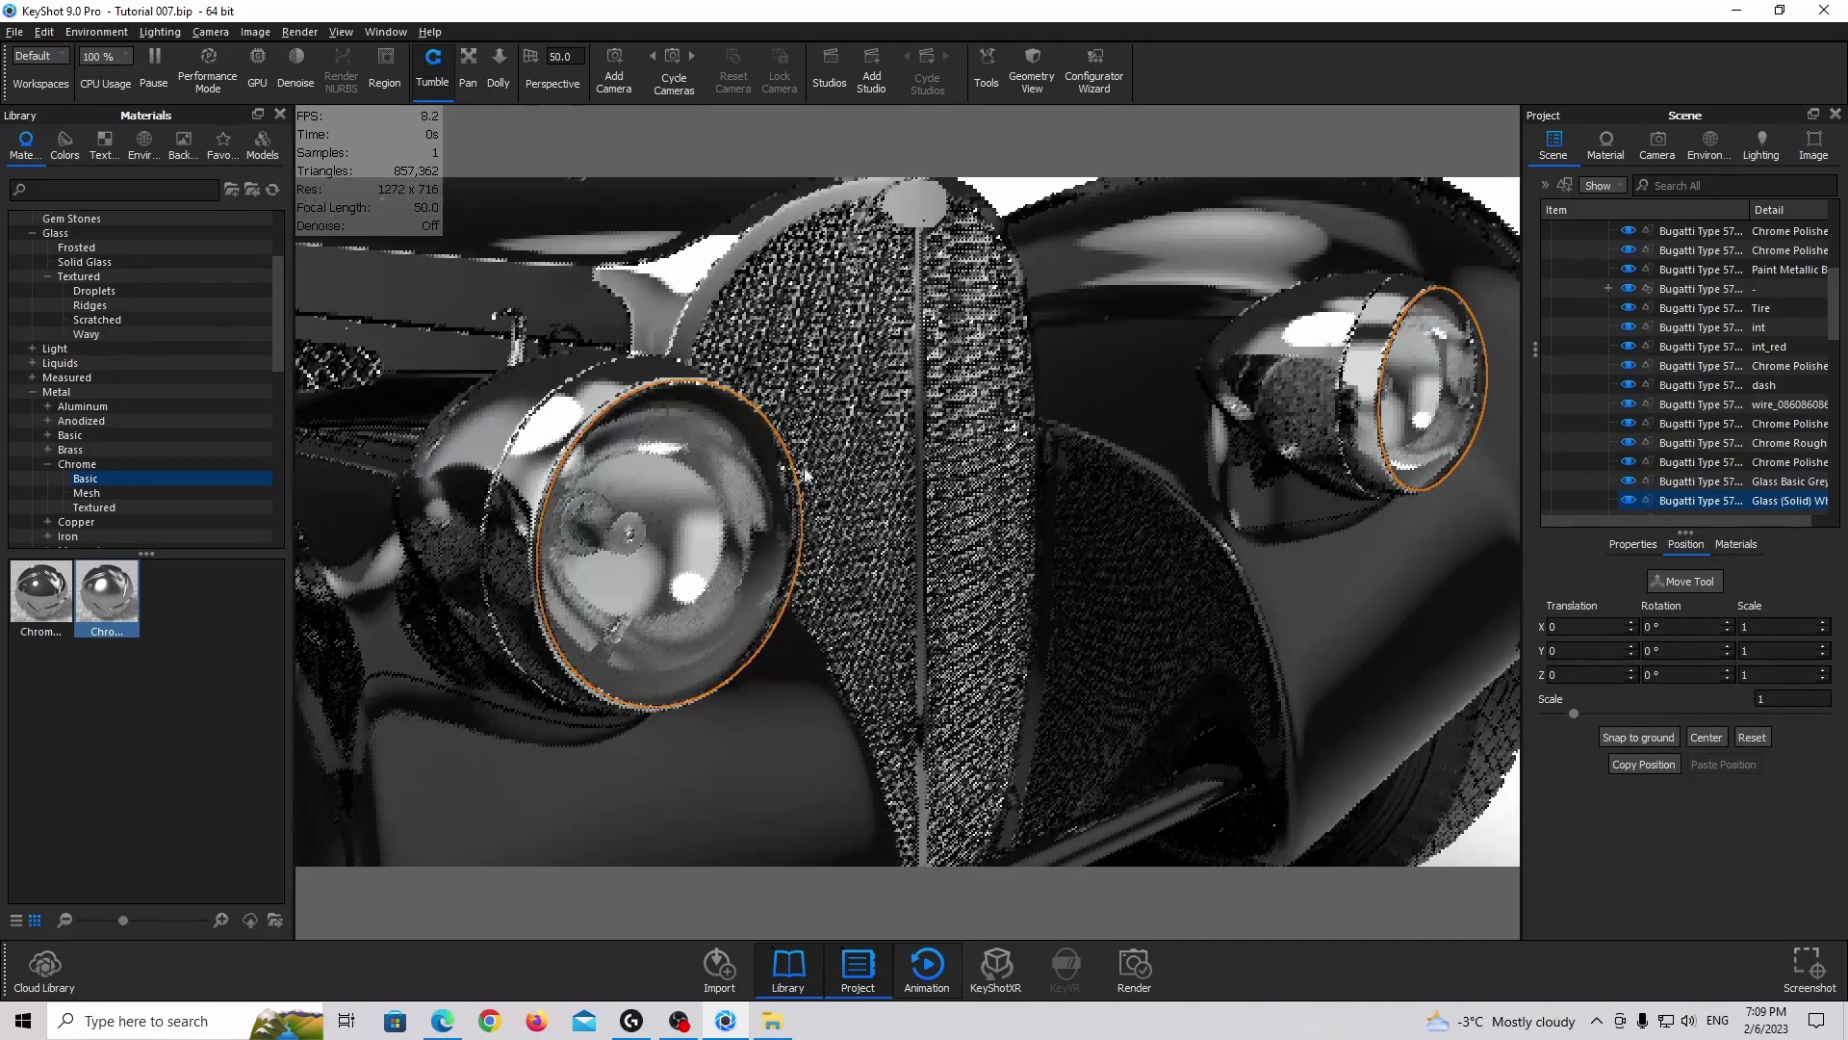
pyautogui.click(996, 92)
pyautogui.click(965, 260)
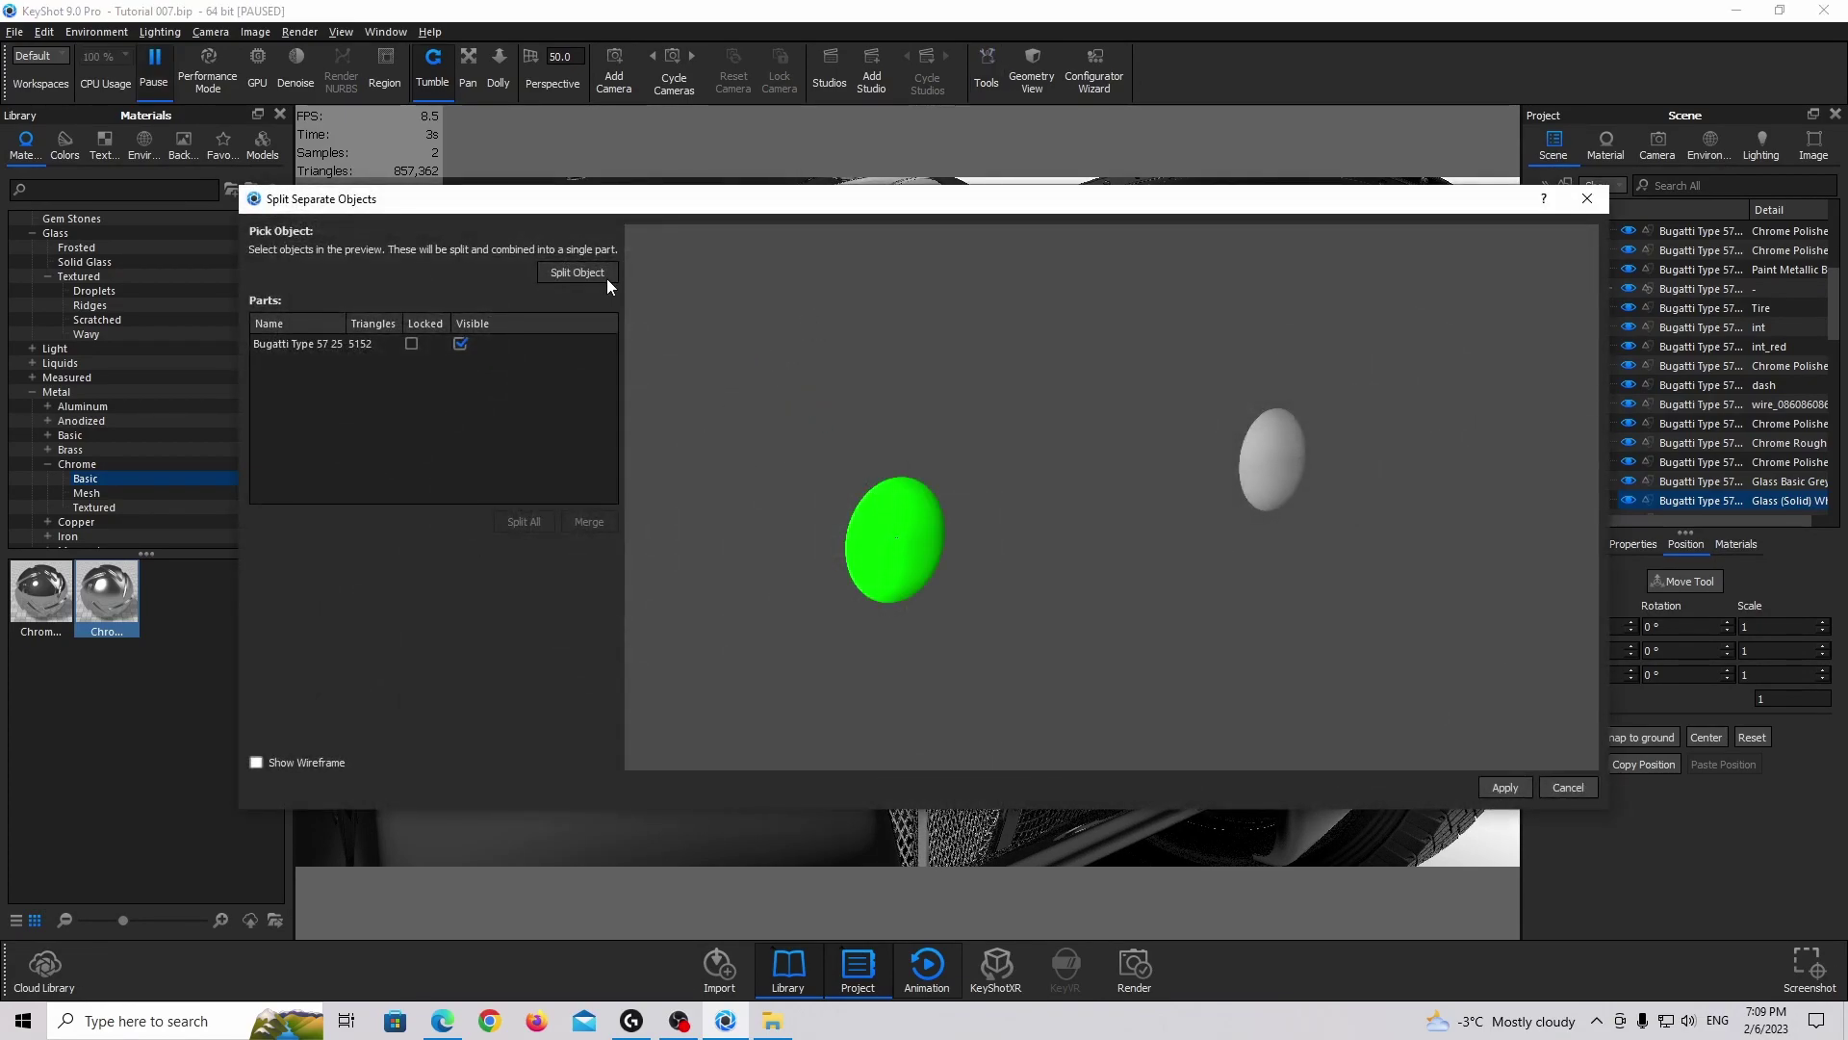
pyautogui.click(602, 277)
pyautogui.click(1498, 788)
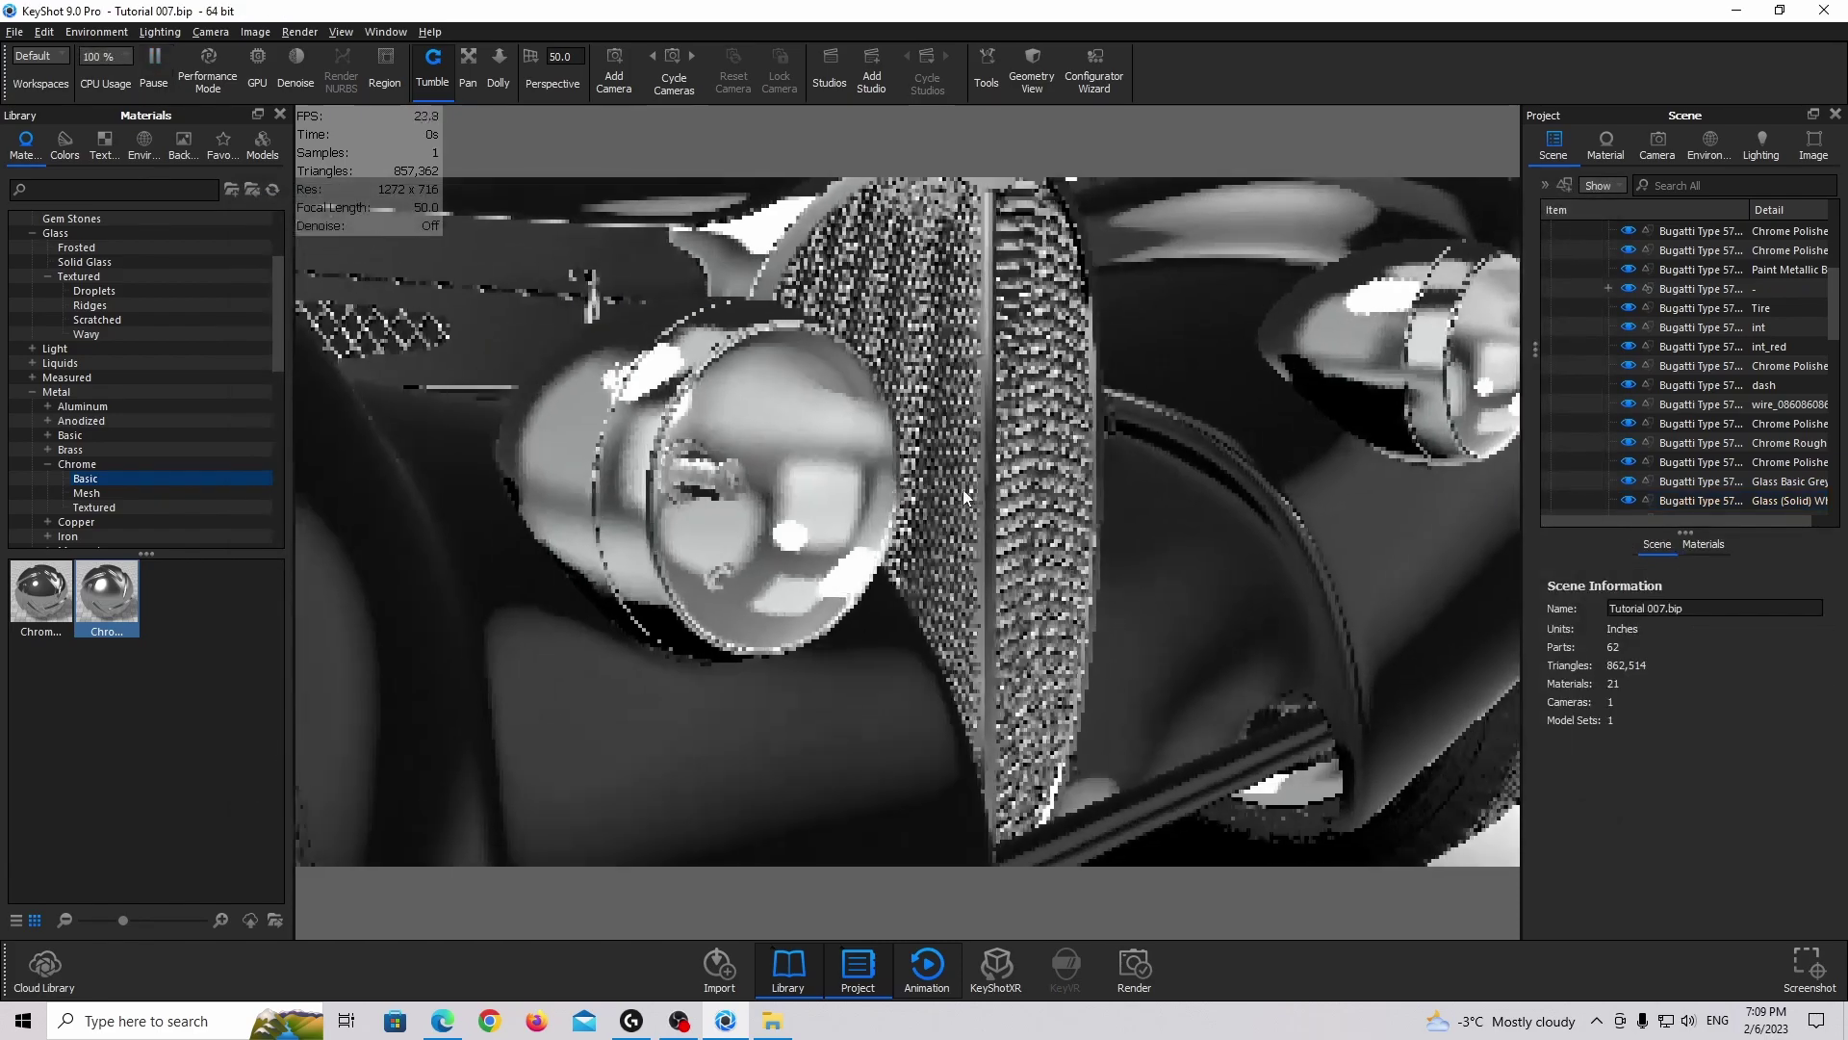
# Add the Headlamps image as a bump texture to the split headlight glass and center its mapping on the part
pyautogui.doubleClick(811, 476)
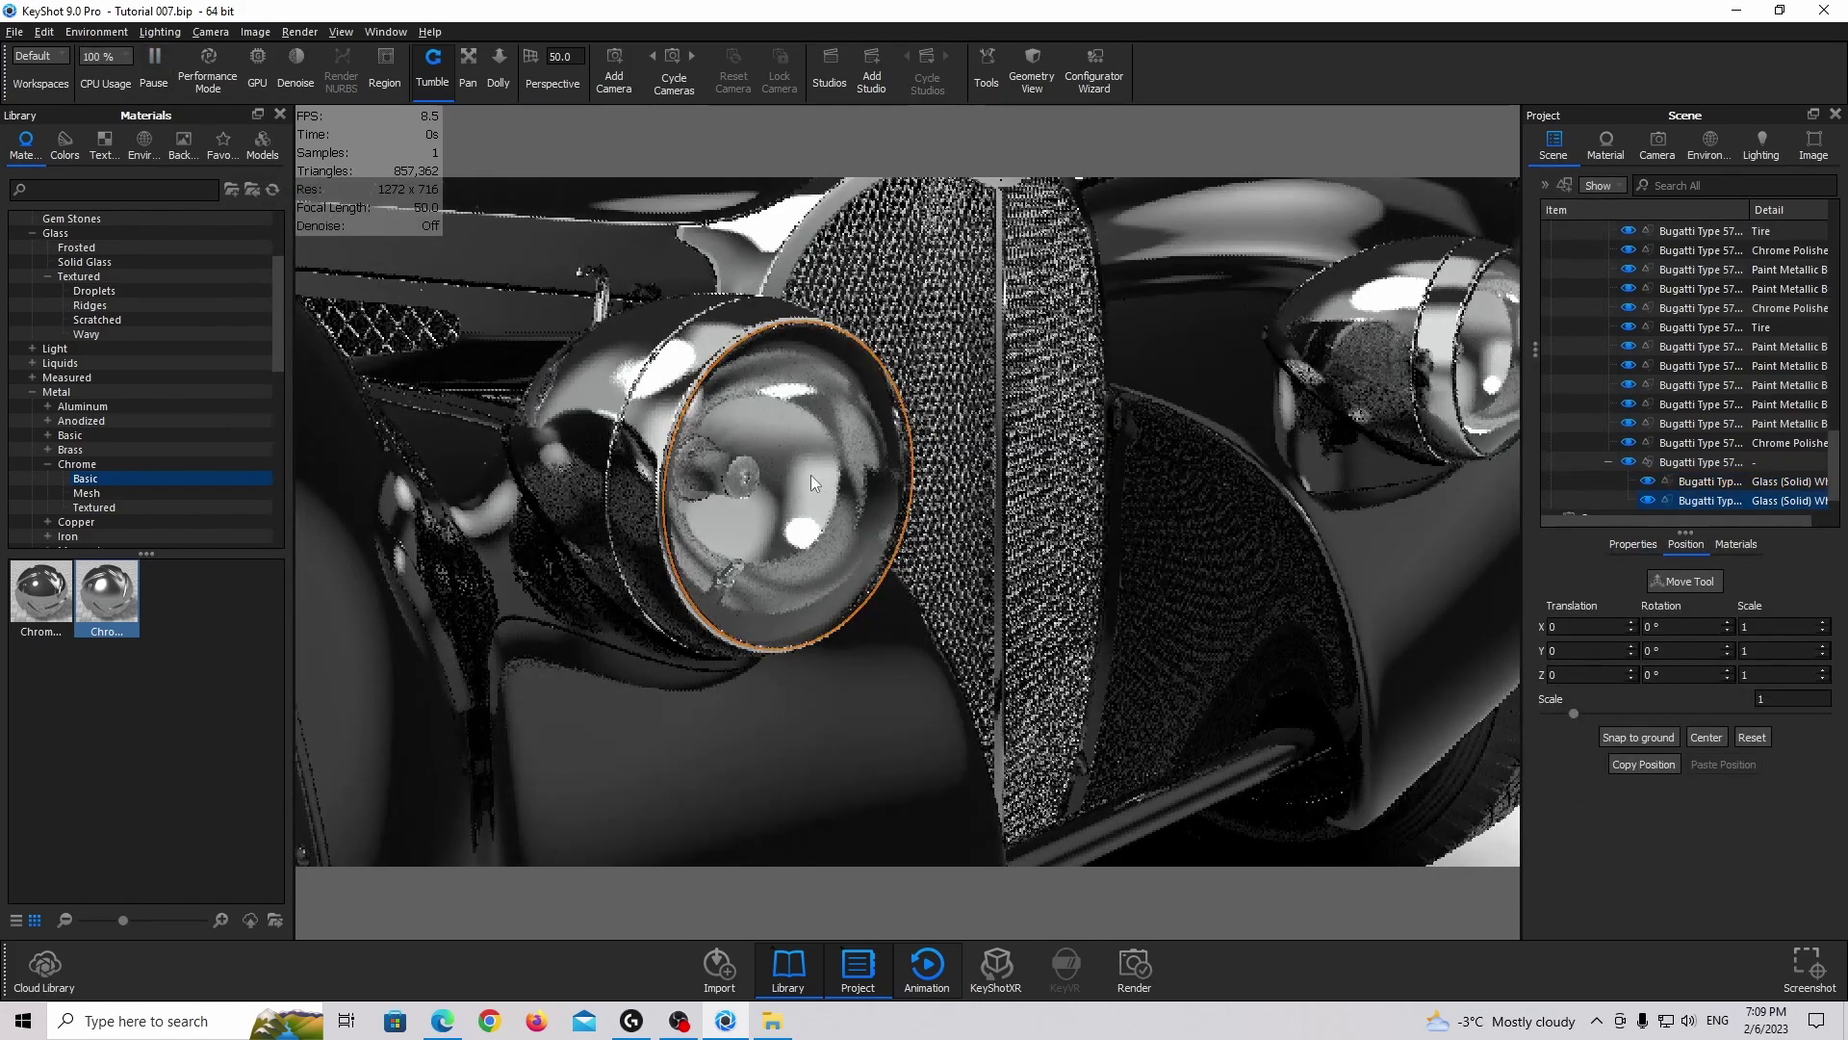
pyautogui.scroll(2, 812, 420)
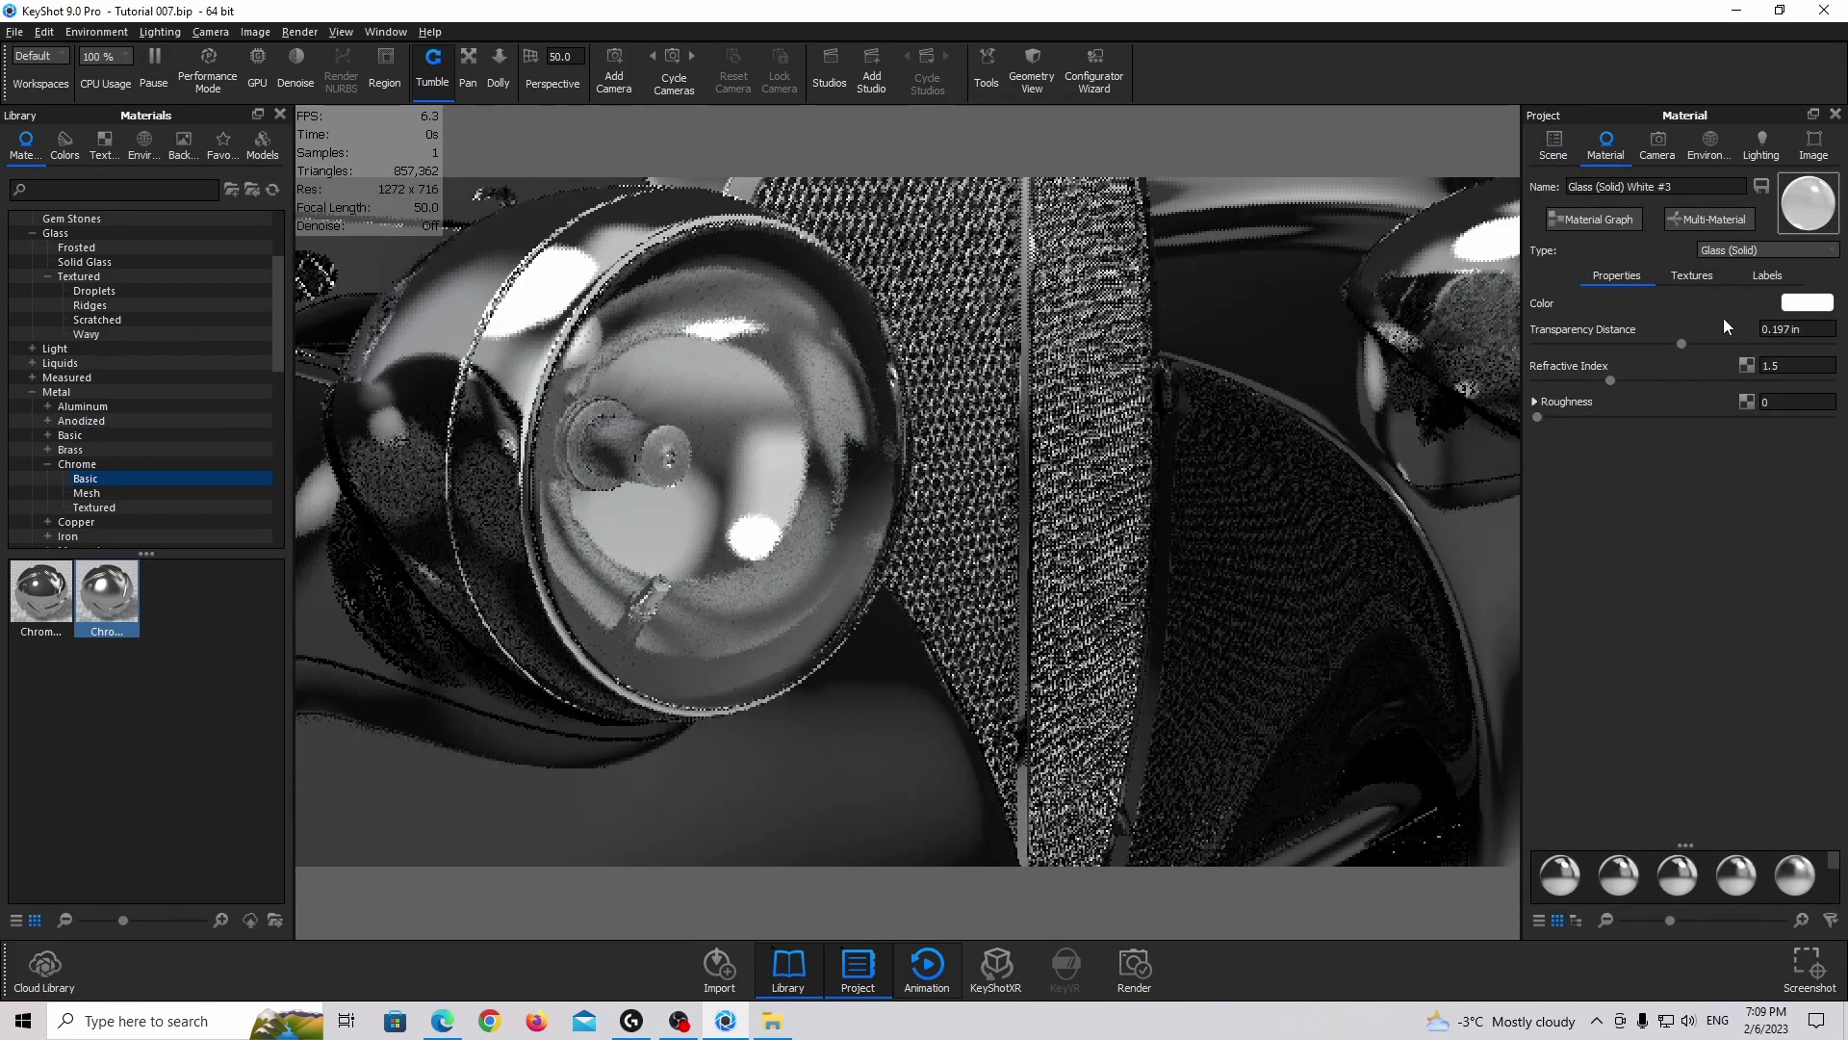
pyautogui.click(1692, 276)
pyautogui.click(1650, 331)
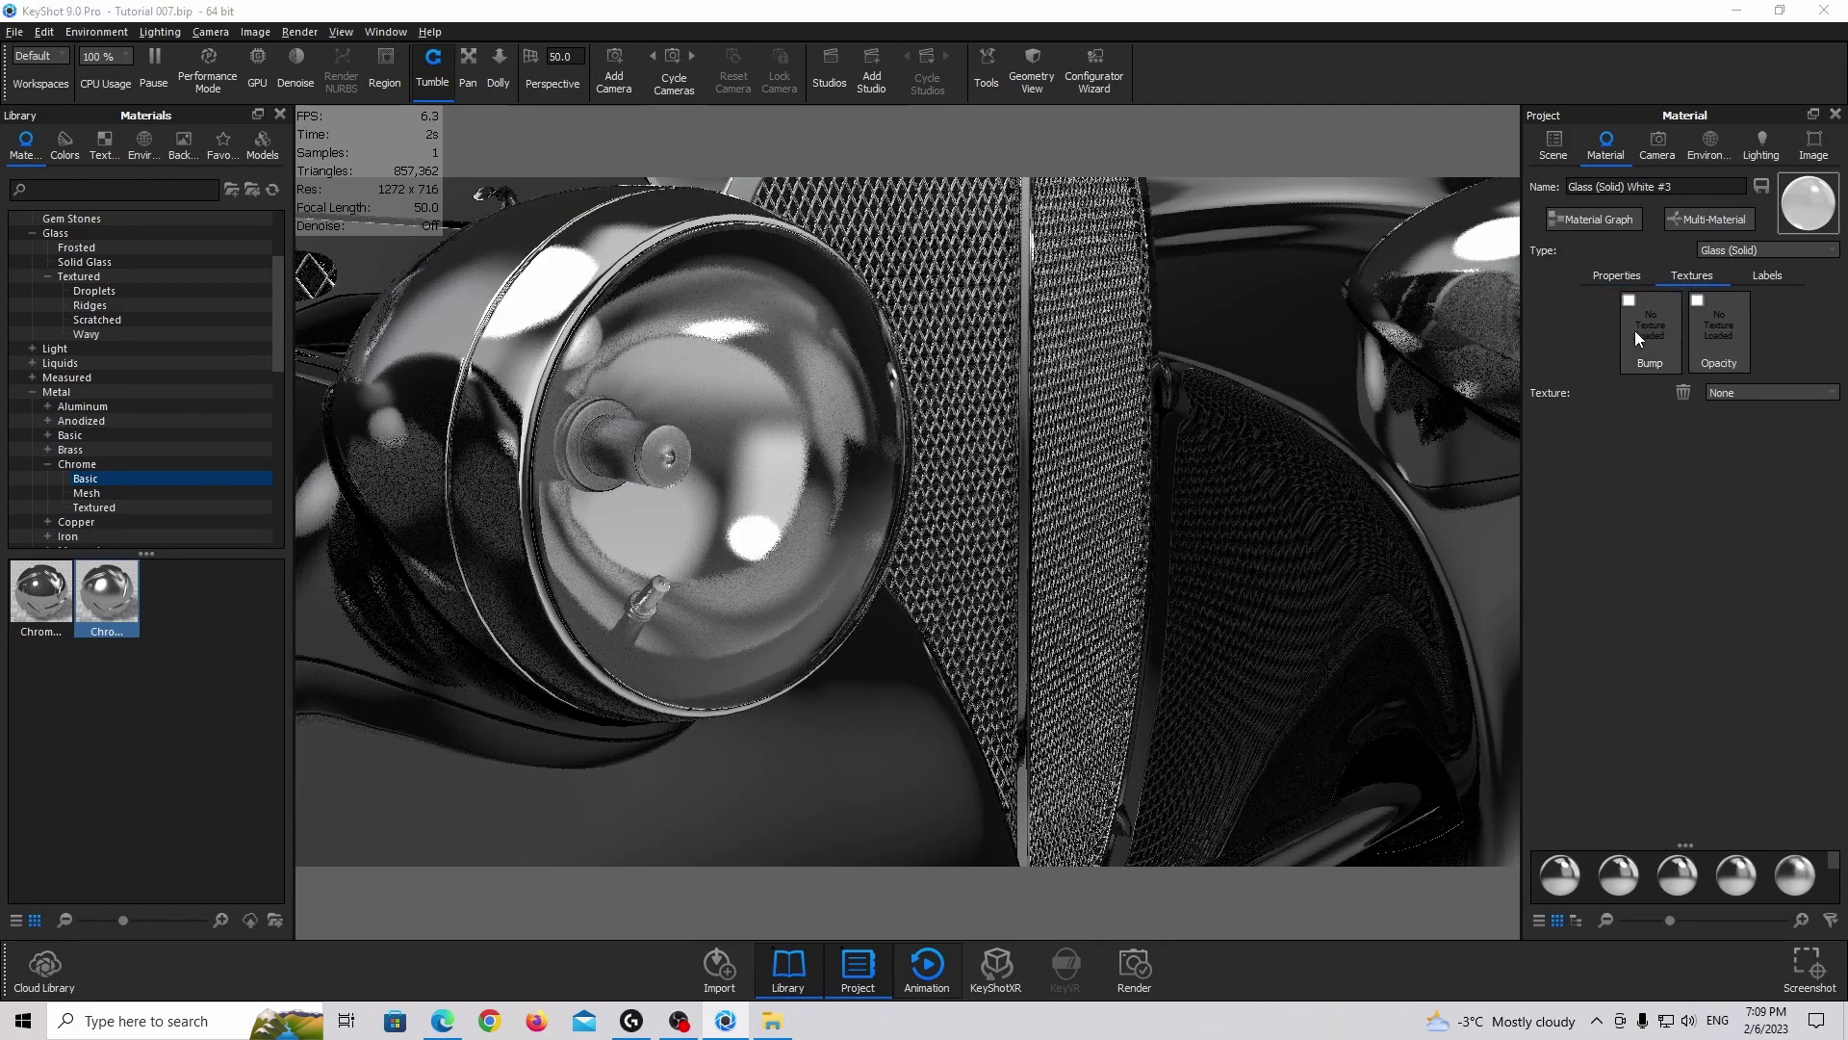
pyautogui.doubleClick(1095, 337)
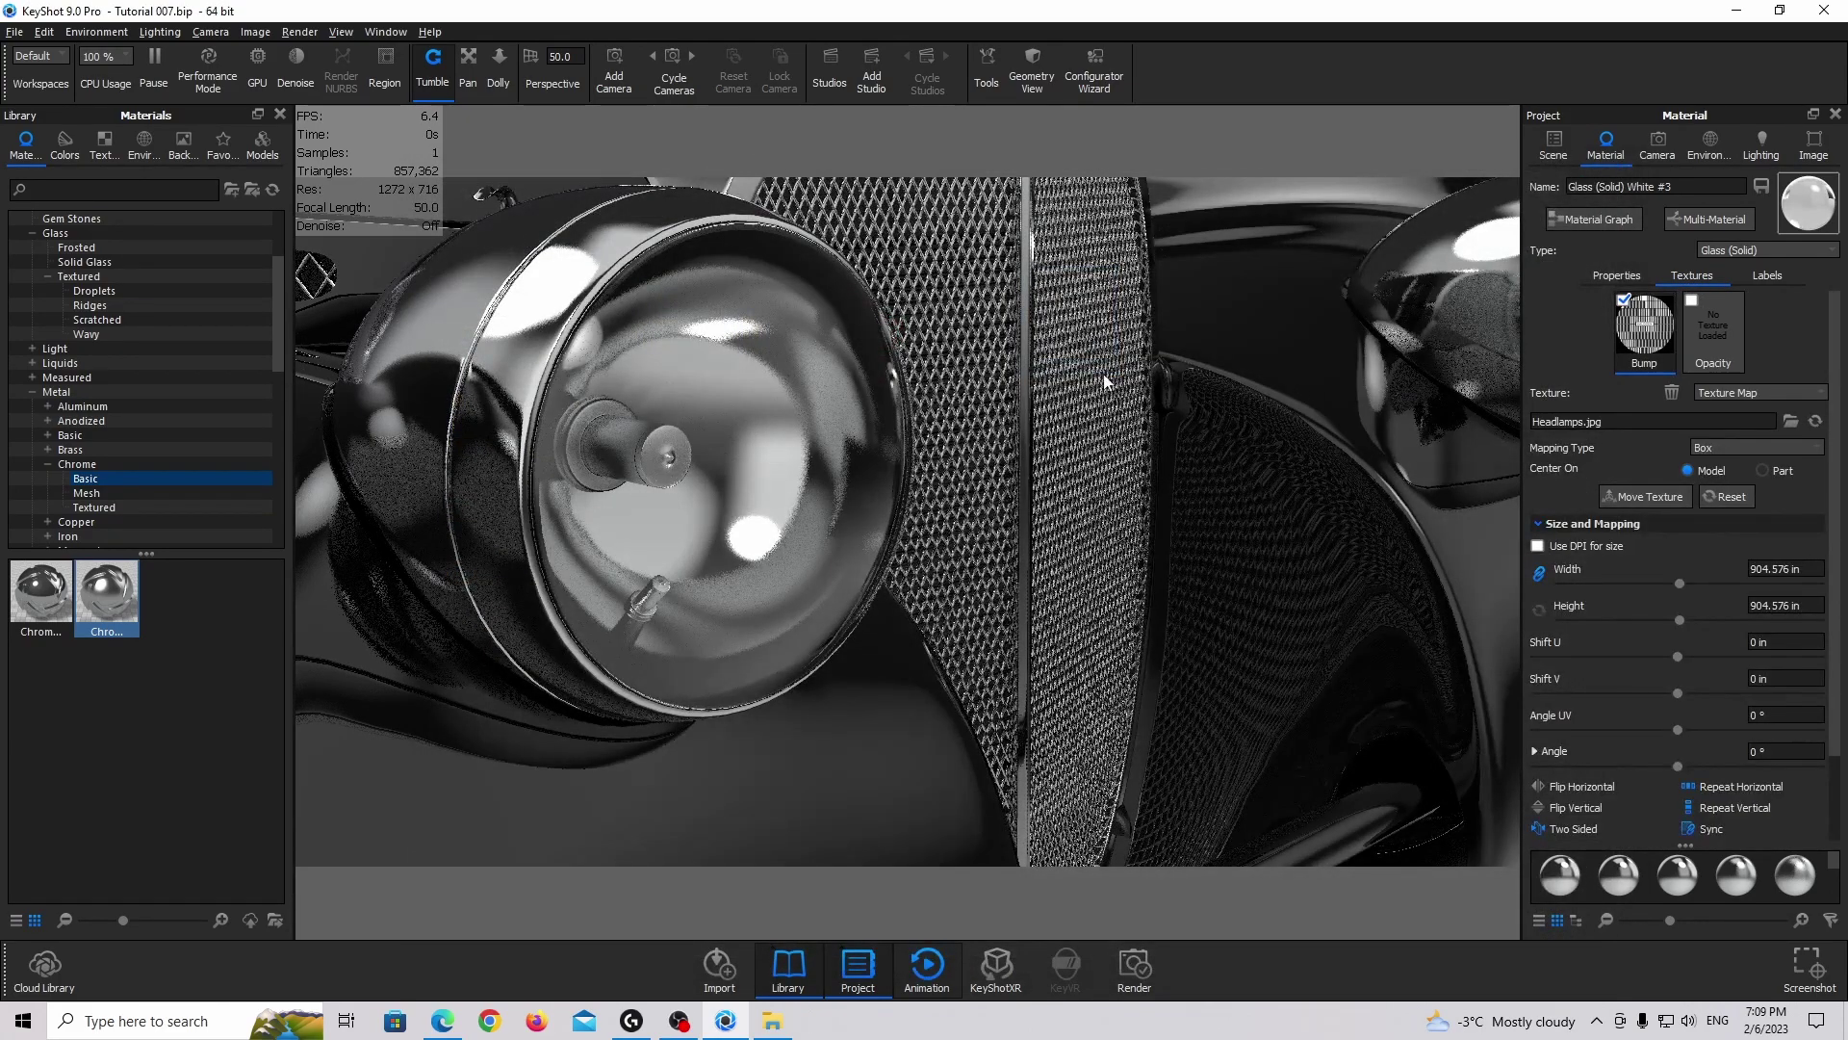
pyautogui.click(1781, 470)
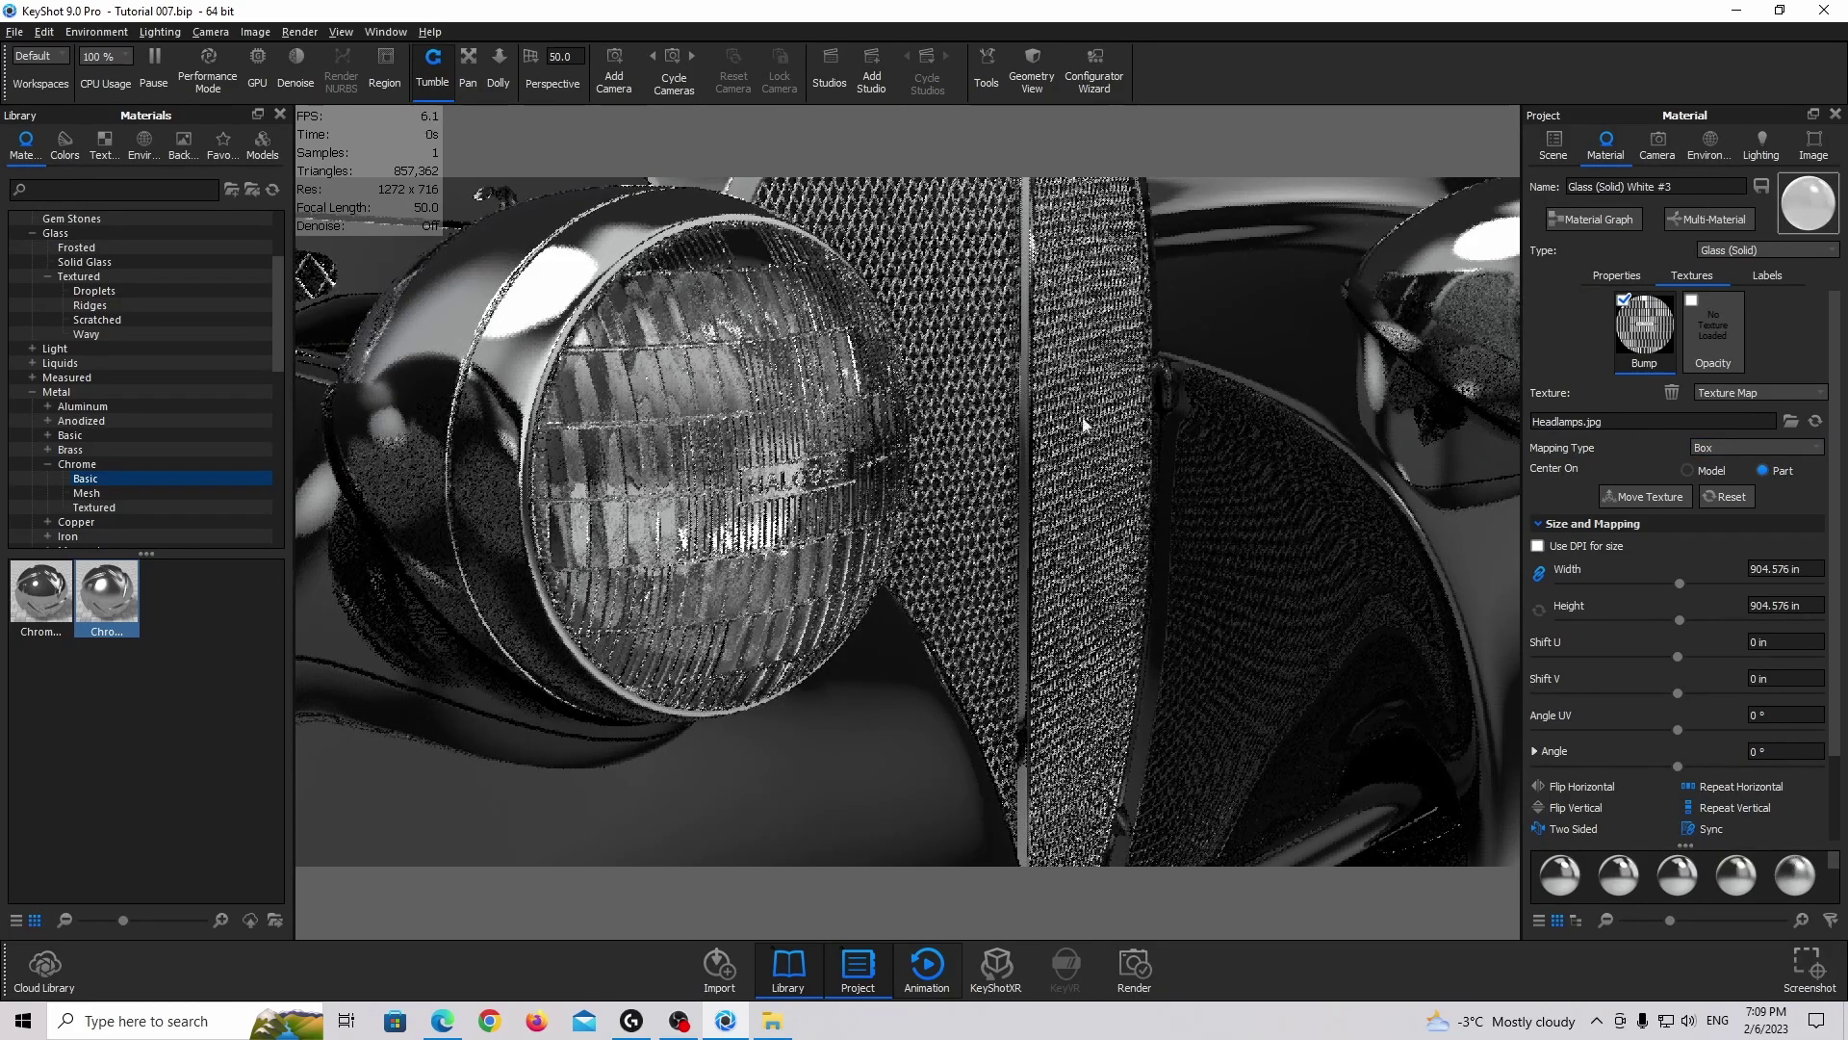
# Select both headlight glasses and link their materials so they share the textured Glass (Solid) White #3
pyautogui.moveTo(1084, 424); pyautogui.dragTo(818, 392)
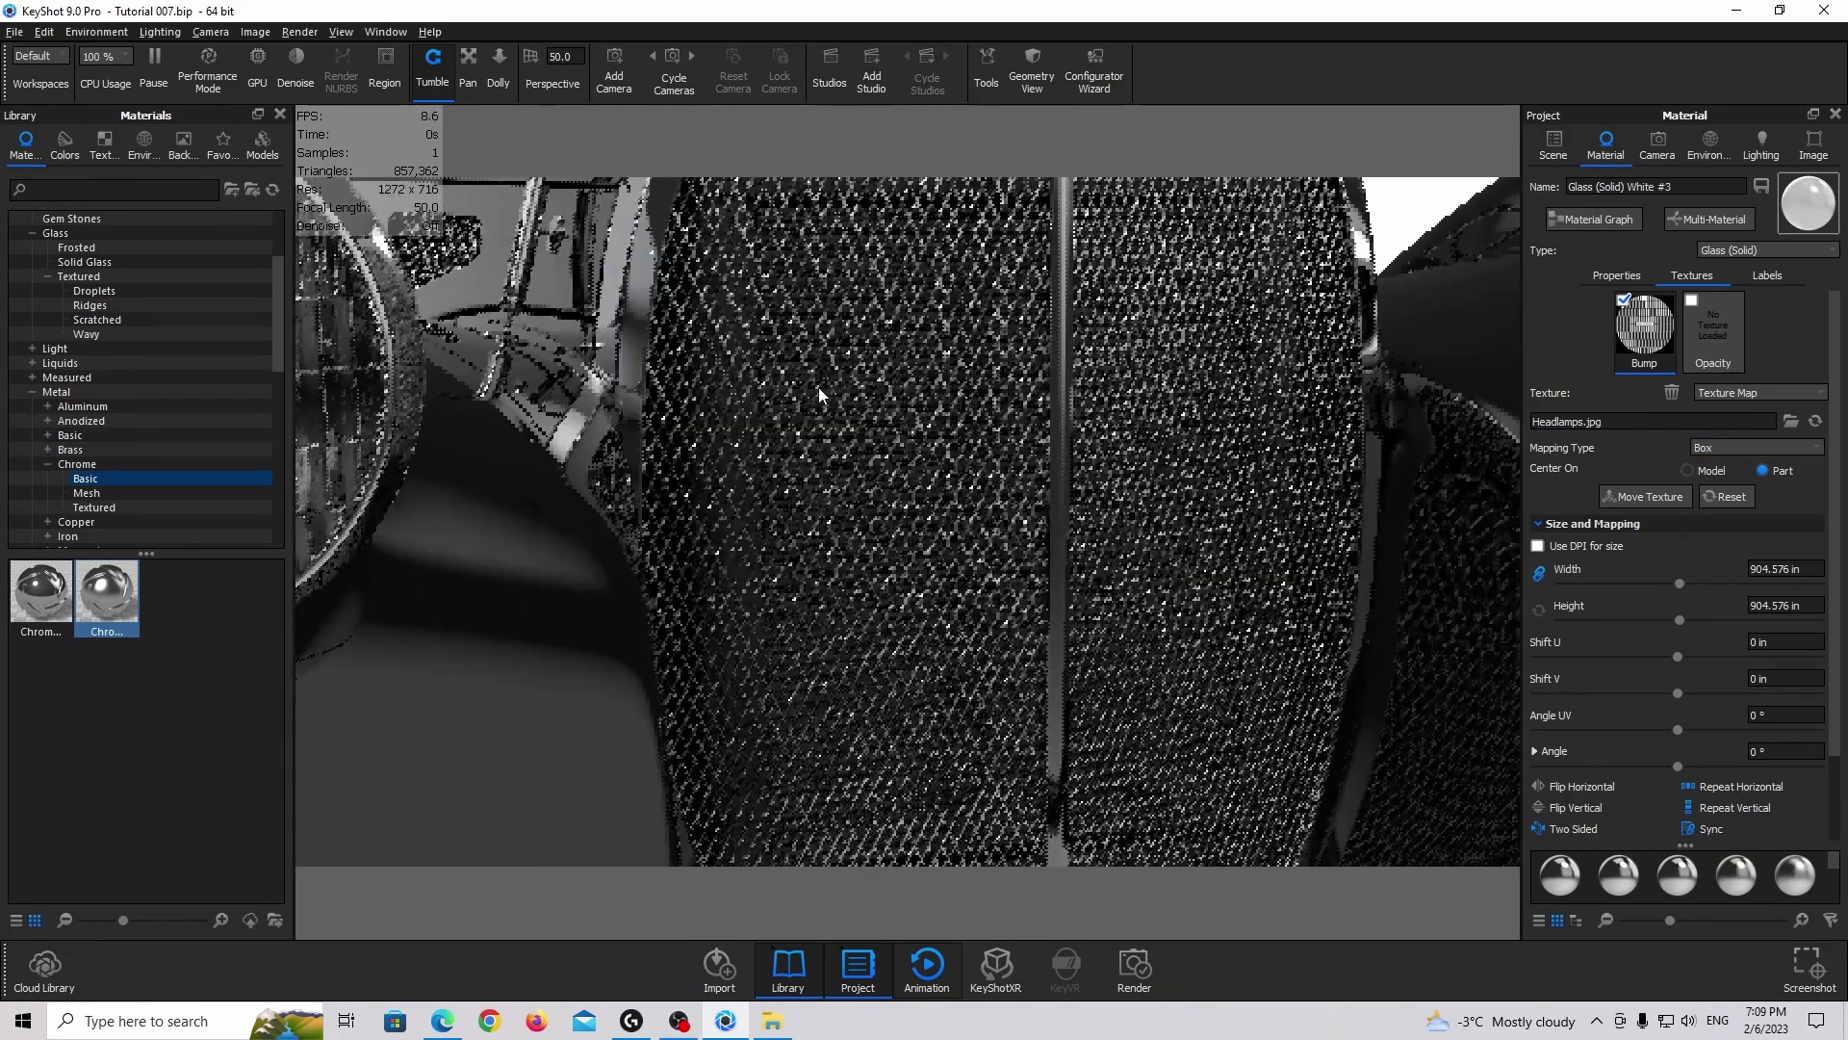
pyautogui.scroll(-3, 818, 393)
pyautogui.moveTo(578, 408); pyautogui.dragTo(664, 404)
pyautogui.scroll(3, 829, 420)
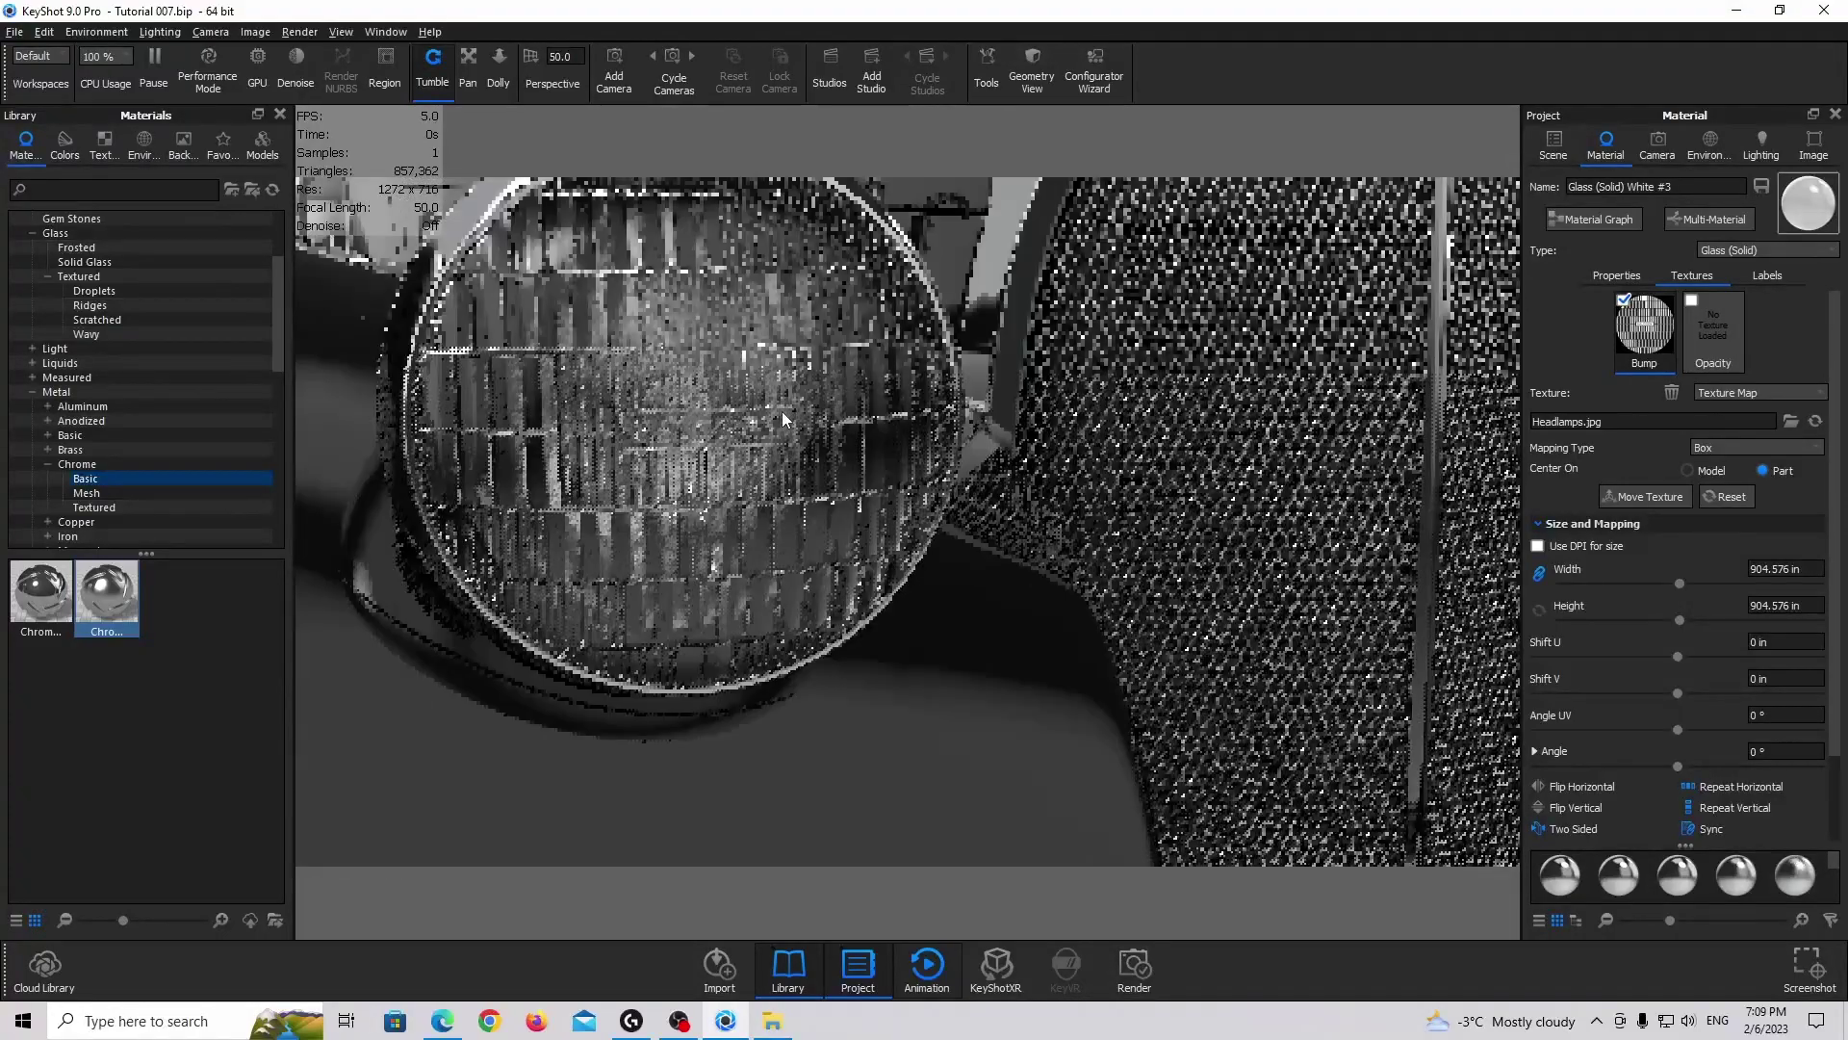
pyautogui.moveTo(781, 417); pyautogui.dragTo(973, 404)
pyautogui.click(1554, 146)
pyautogui.scroll(-5, 1194, 385)
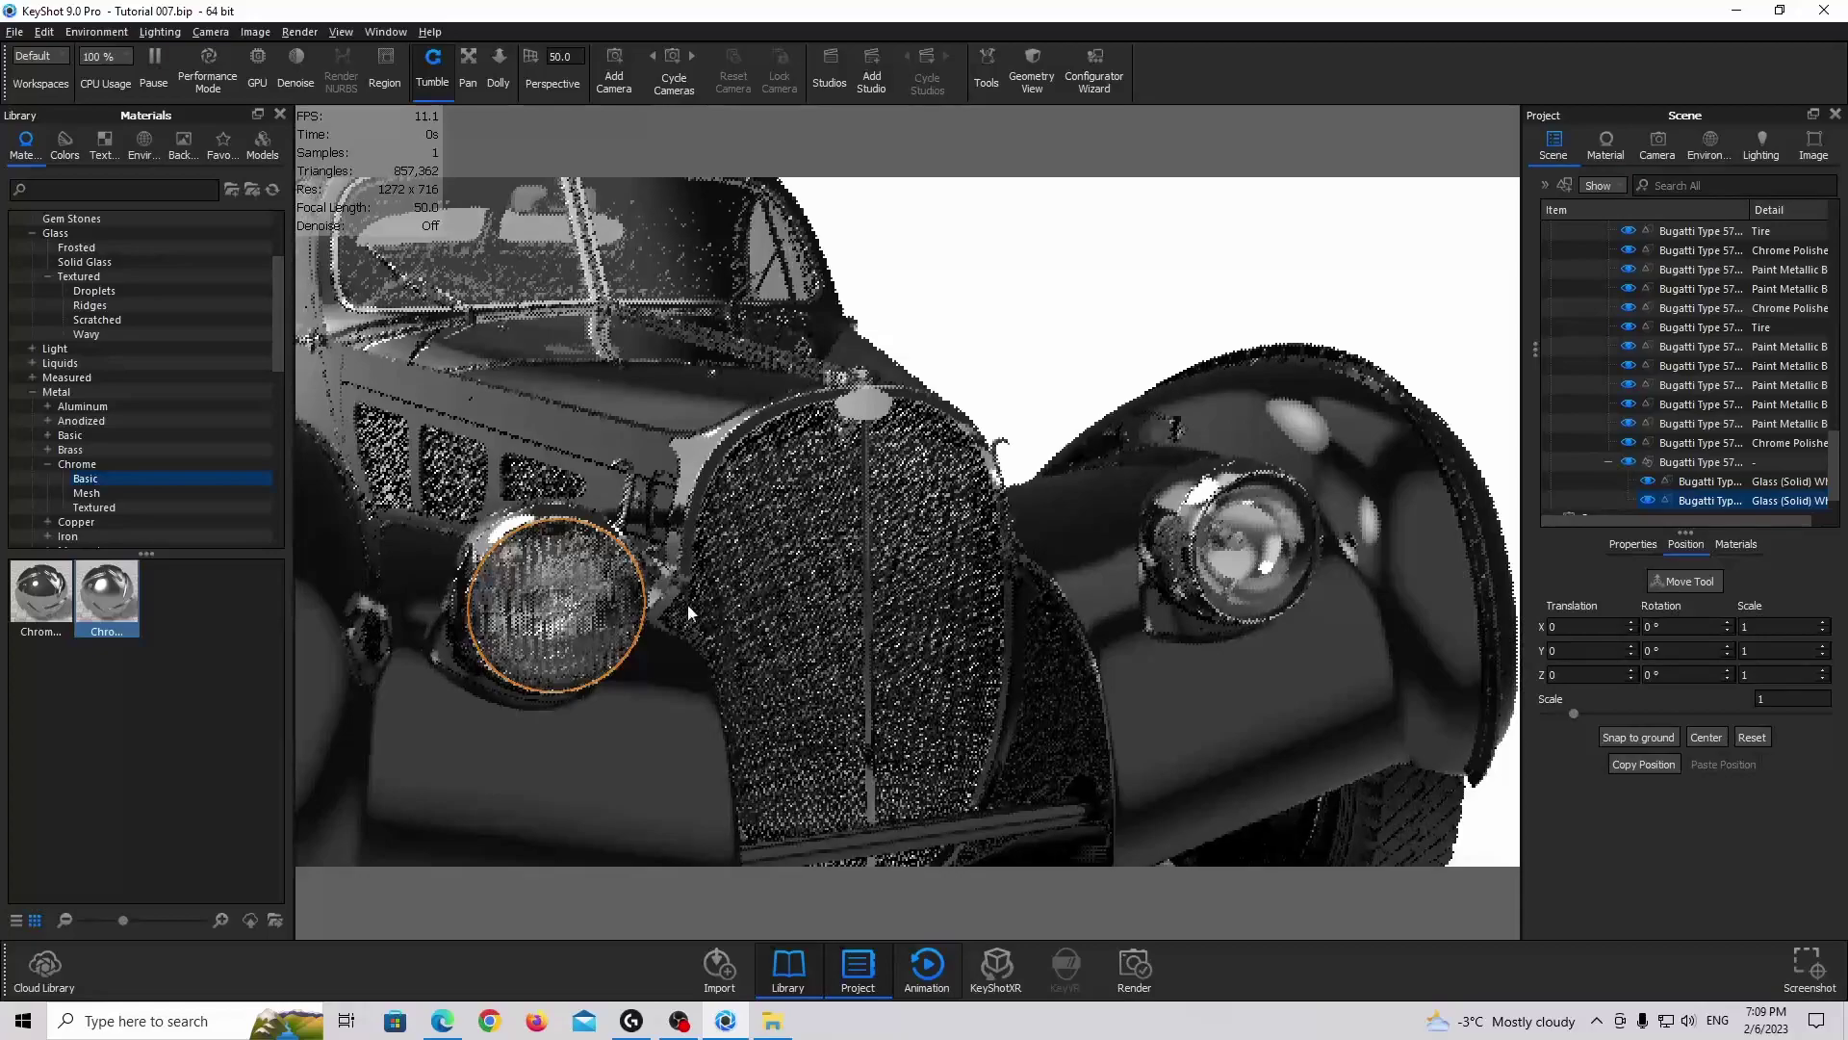
pyautogui.keyDown('shift'); pyautogui.click(1293, 552); pyautogui.keyUp('shift')
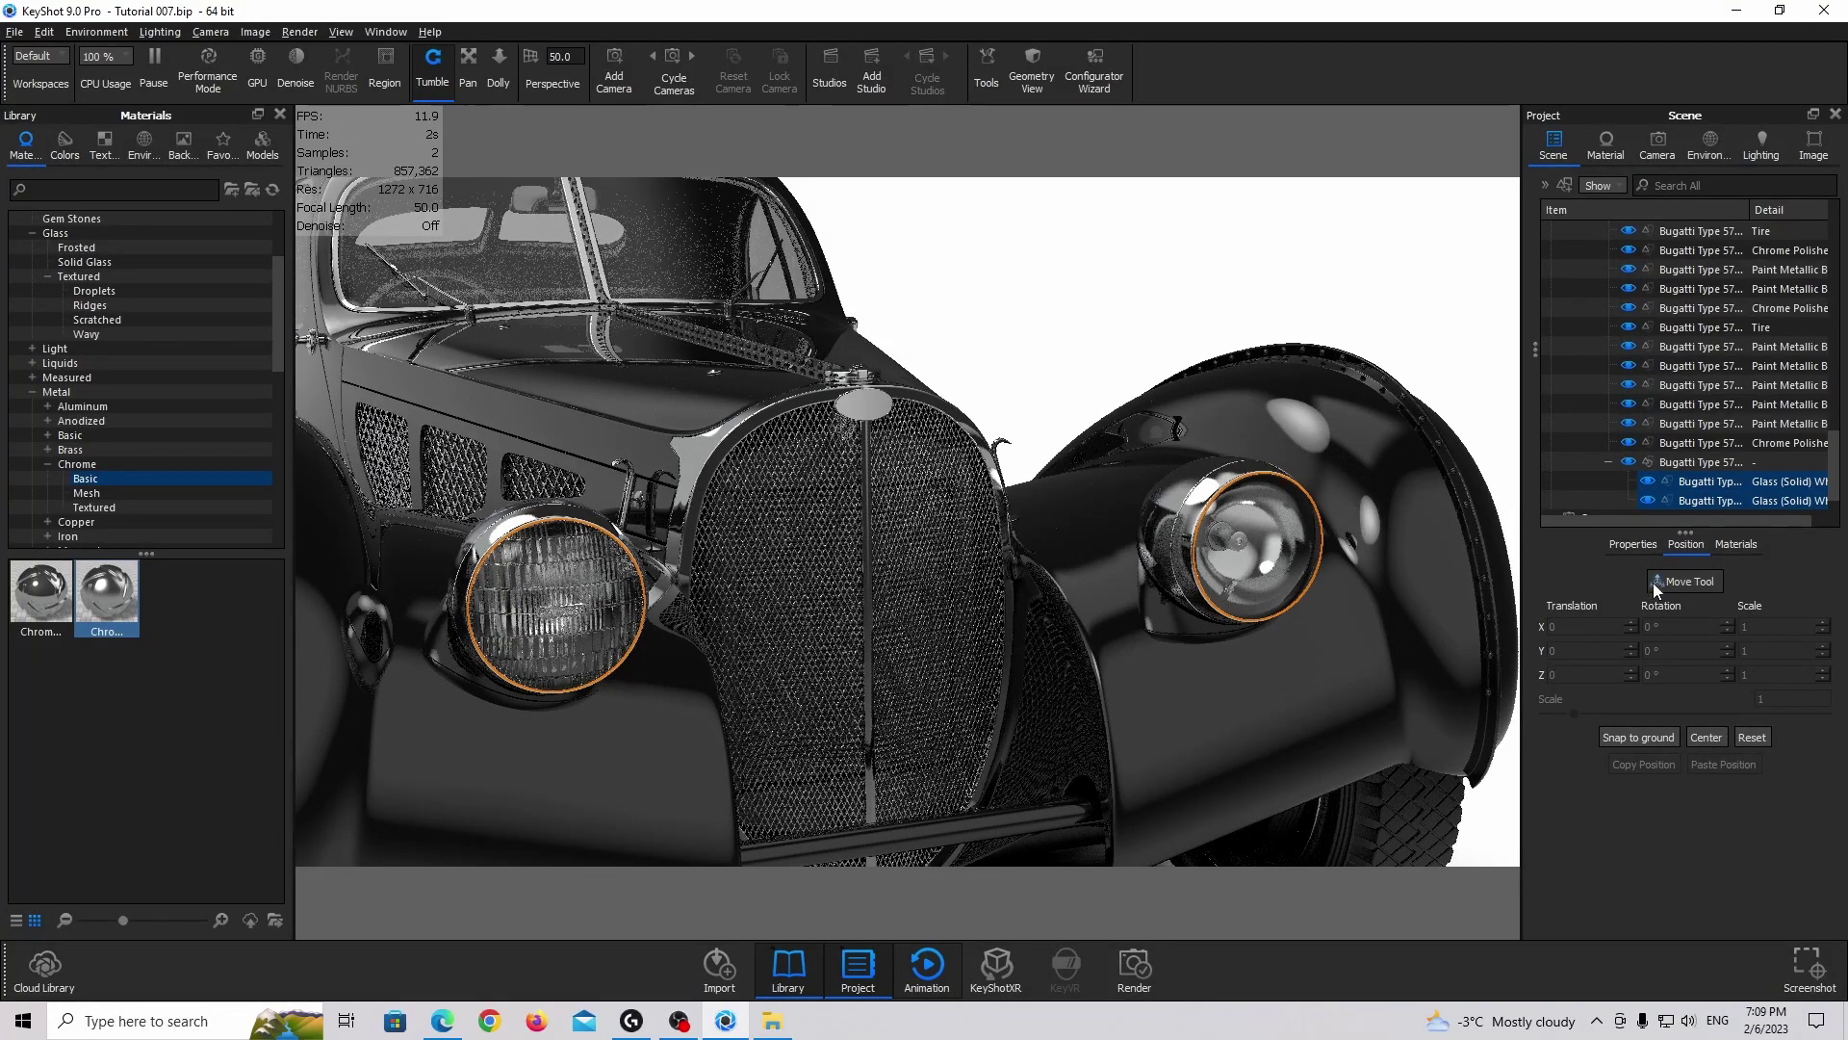
pyautogui.click(1636, 545)
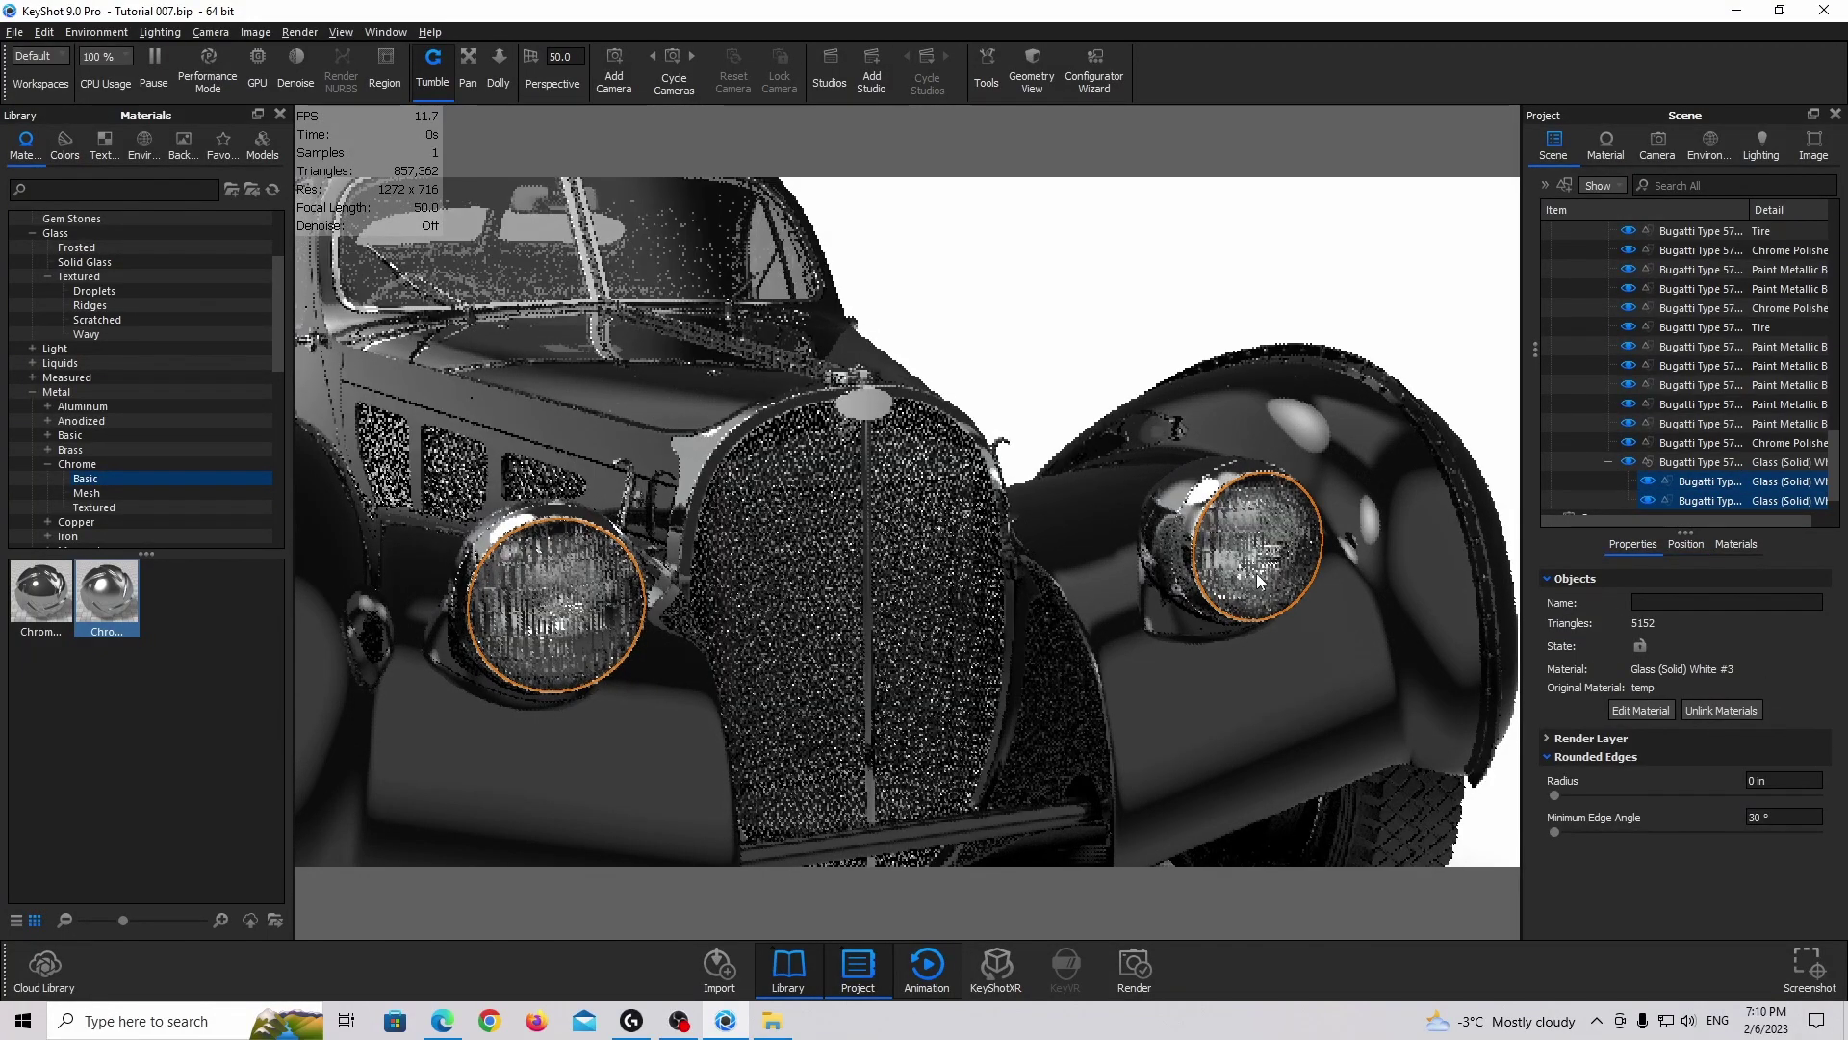
pyautogui.click(1116, 305)
# Examine the textured glass on both headlights from several angles and distances
pyautogui.scroll(5, 957, 468)
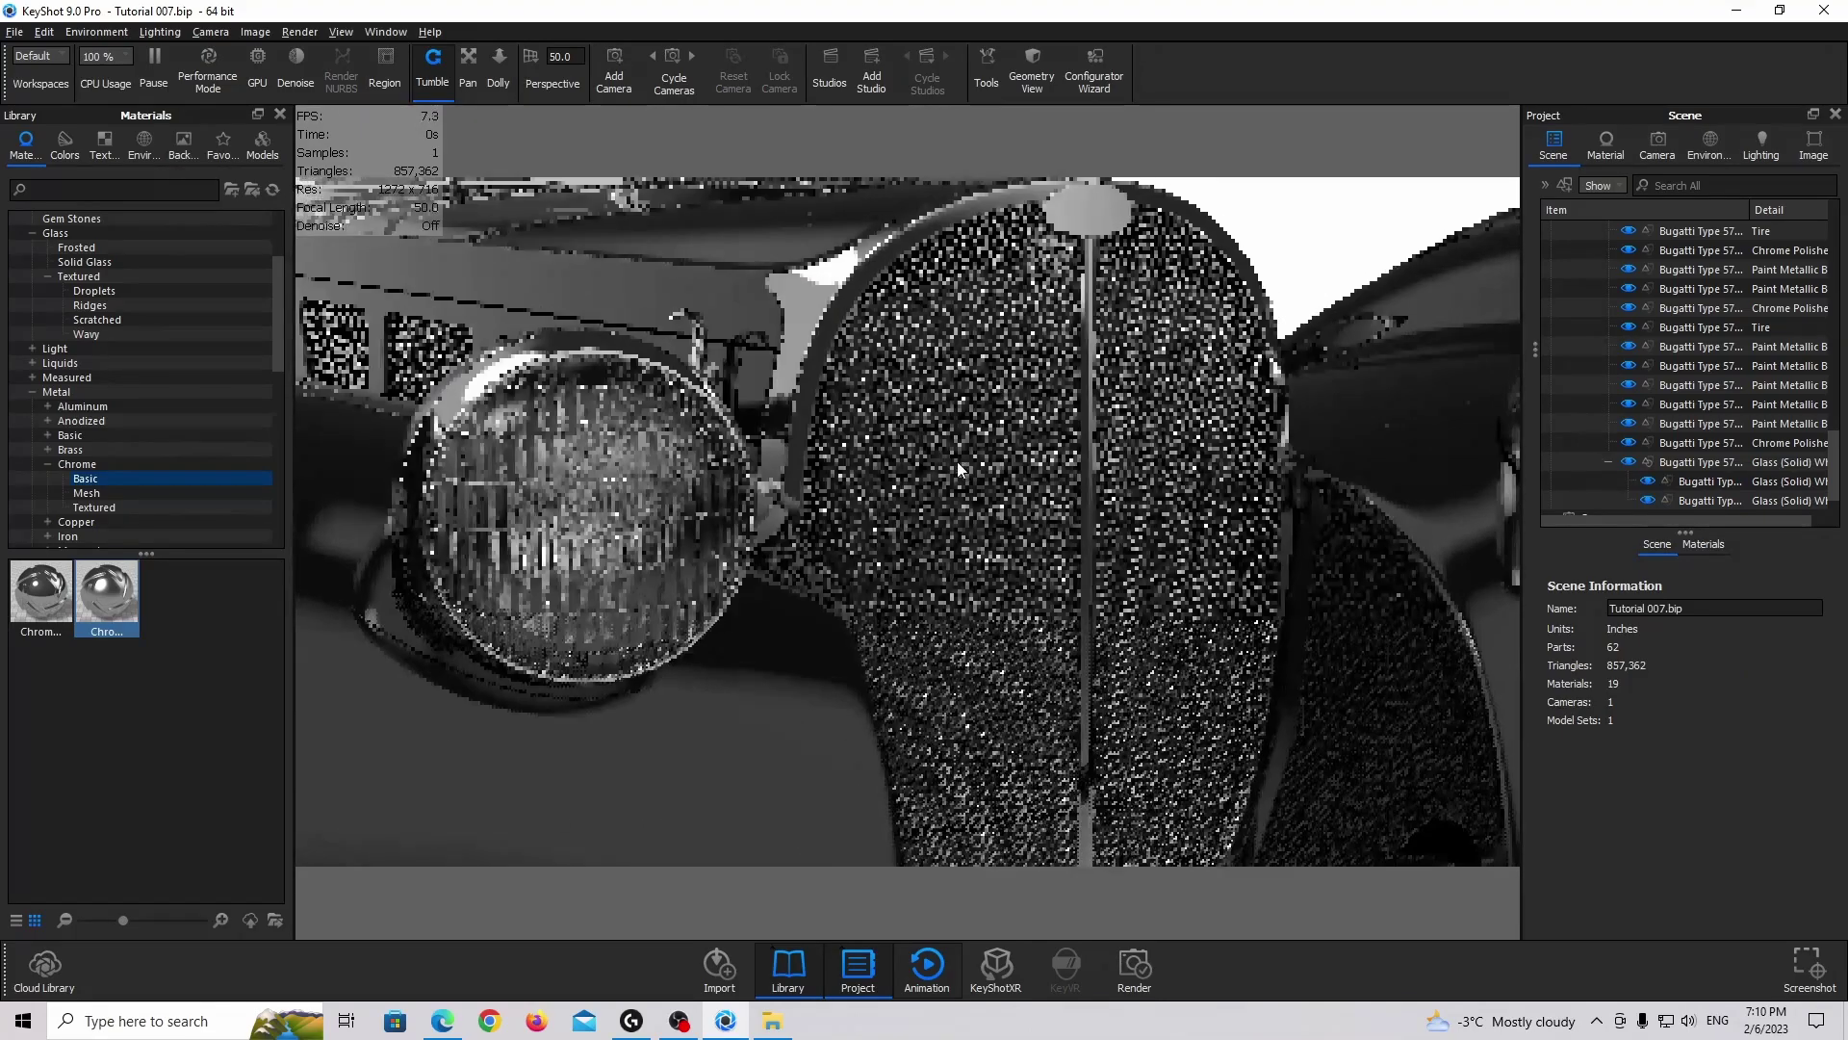
pyautogui.scroll(-5, 957, 464)
pyautogui.moveTo(867, 462); pyautogui.dragTo(961, 460)
pyautogui.moveTo(961, 460); pyautogui.dragTo(856, 462, button='middle')
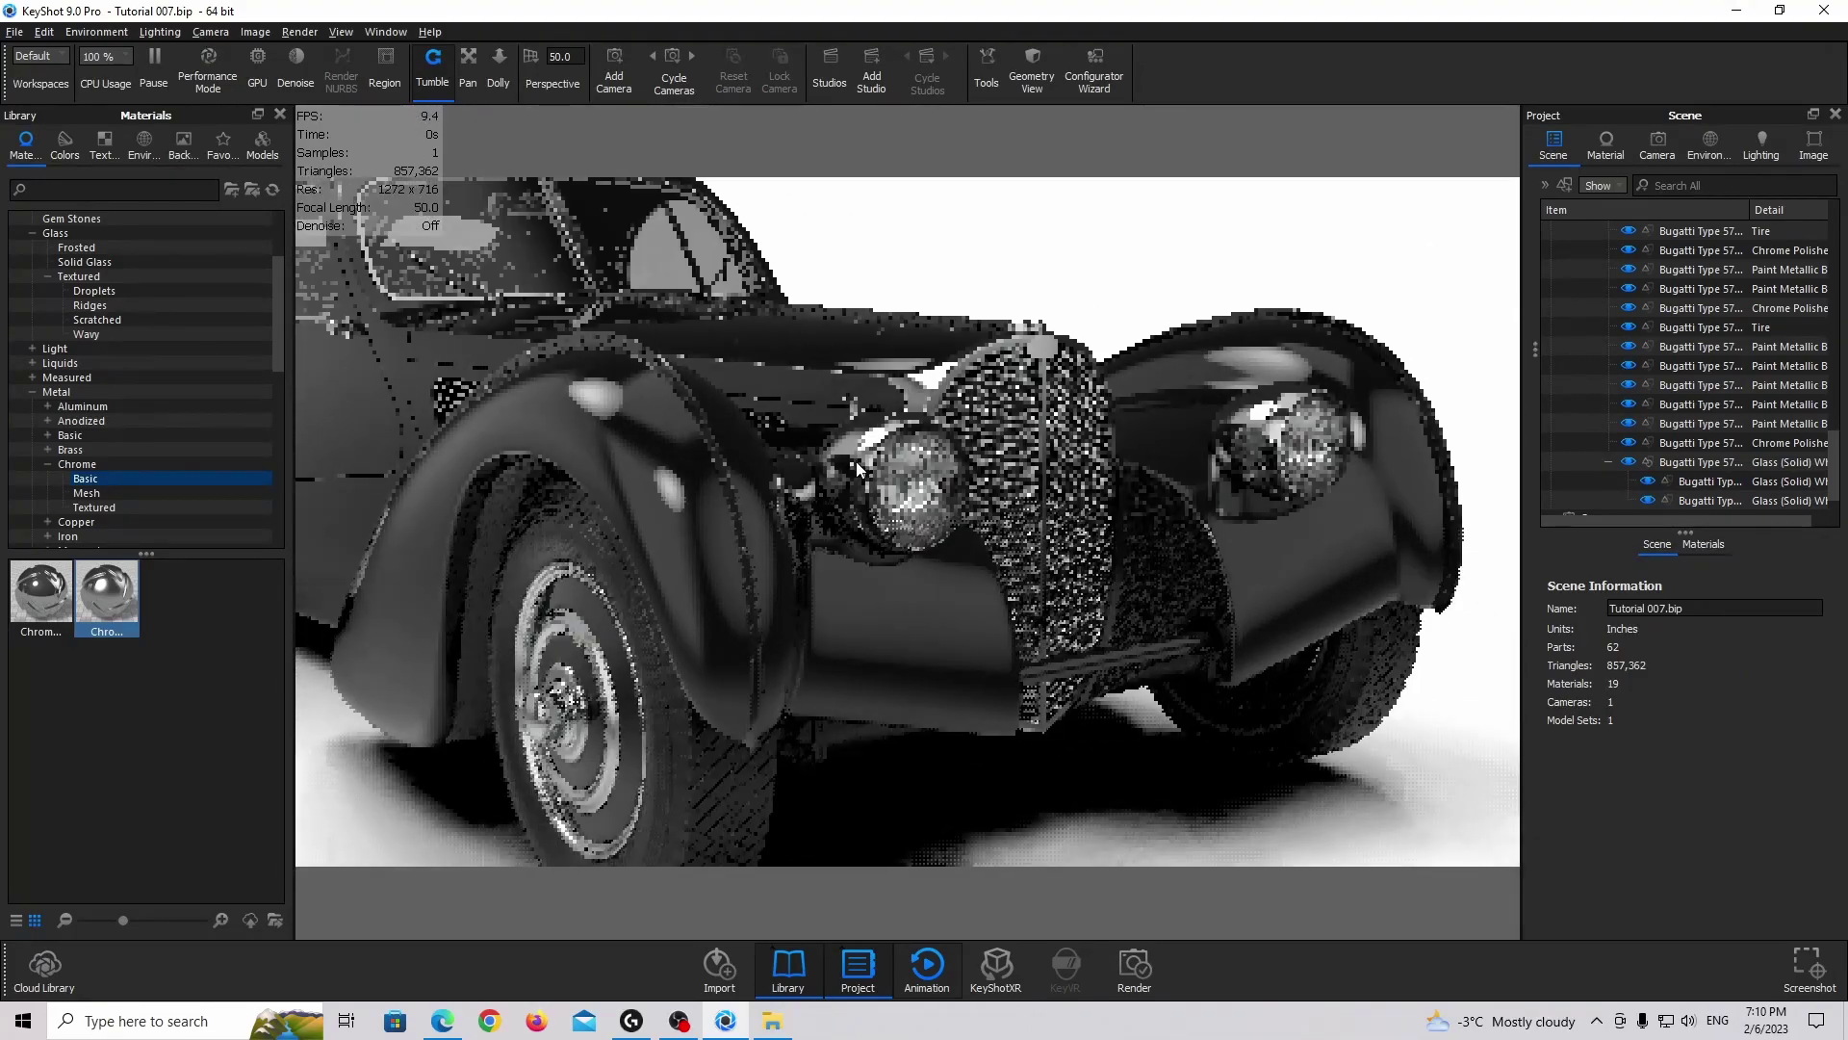
pyautogui.moveTo(857, 460); pyautogui.dragTo(909, 464)
pyautogui.moveTo(910, 464); pyautogui.dragTo(821, 470, button='middle')
pyautogui.moveTo(821, 469); pyautogui.dragTo(764, 476)
pyautogui.scroll(3, 740, 489)
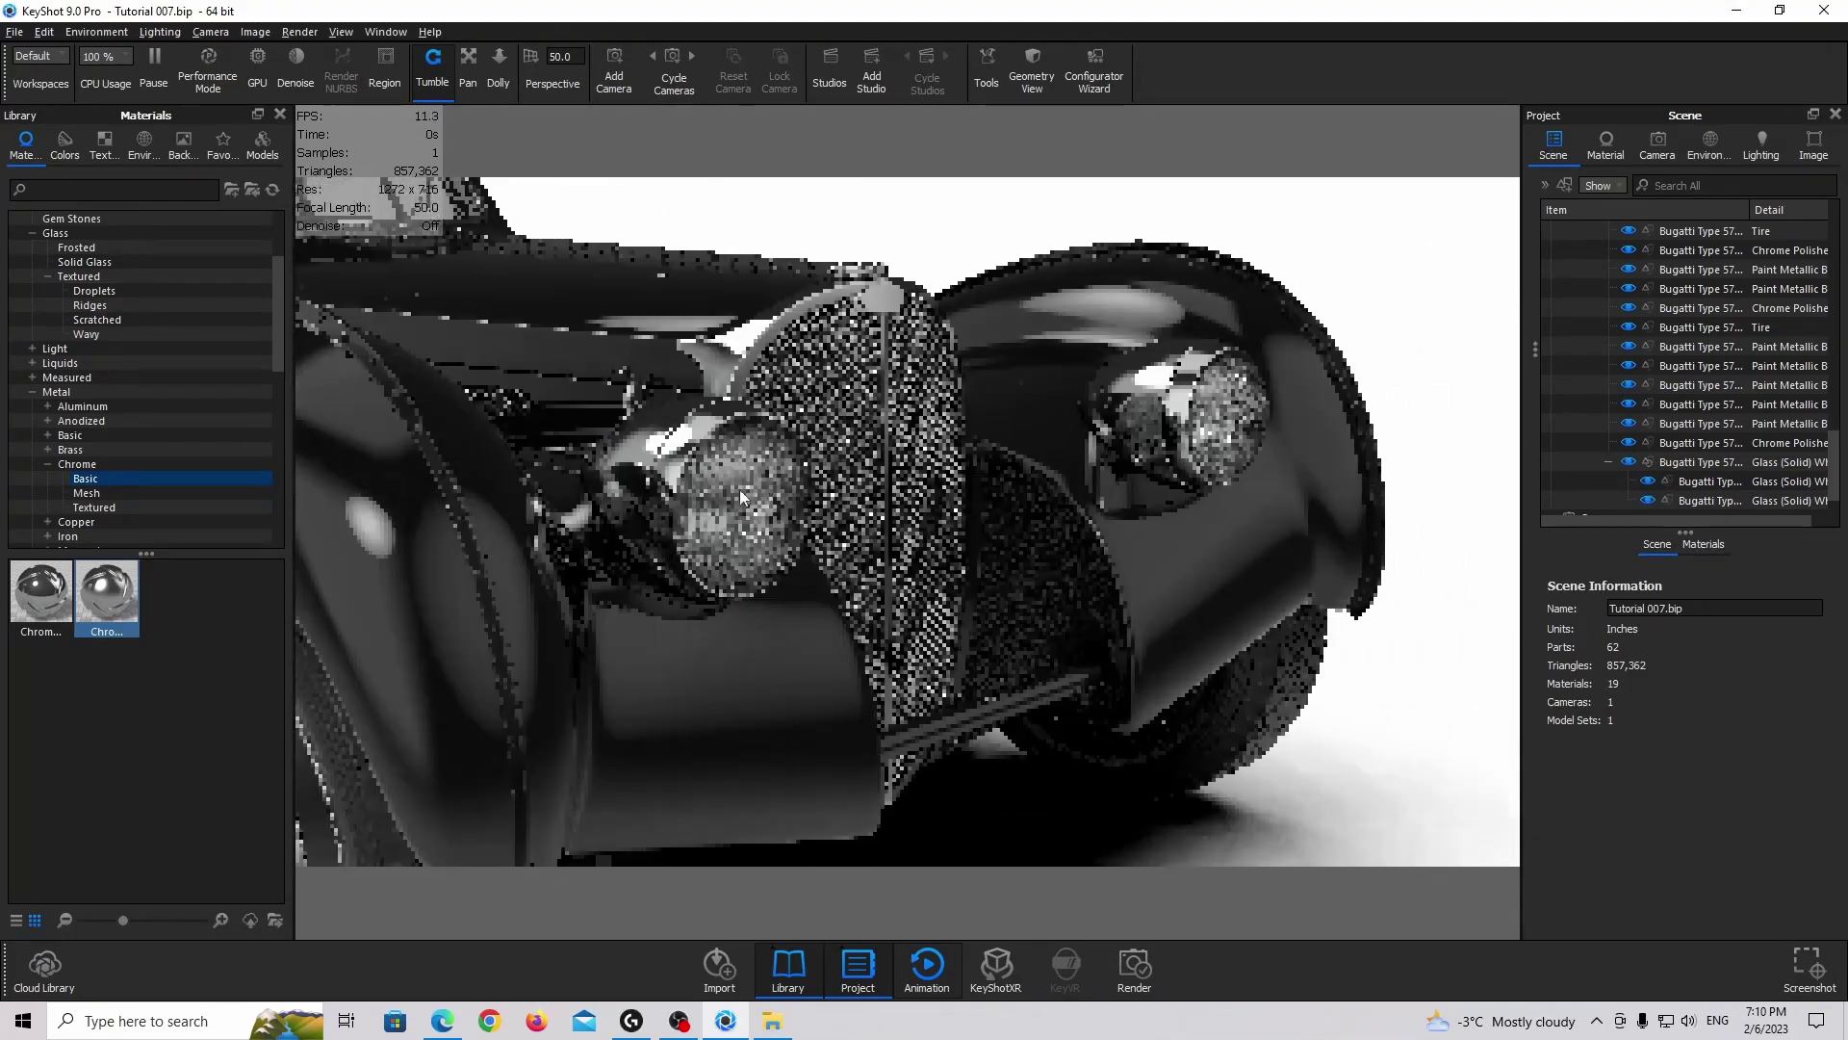
pyautogui.scroll(4, 740, 489)
pyautogui.moveTo(739, 489); pyautogui.dragTo(799, 424, button='middle')
pyautogui.moveTo(799, 423); pyautogui.dragTo(910, 491)
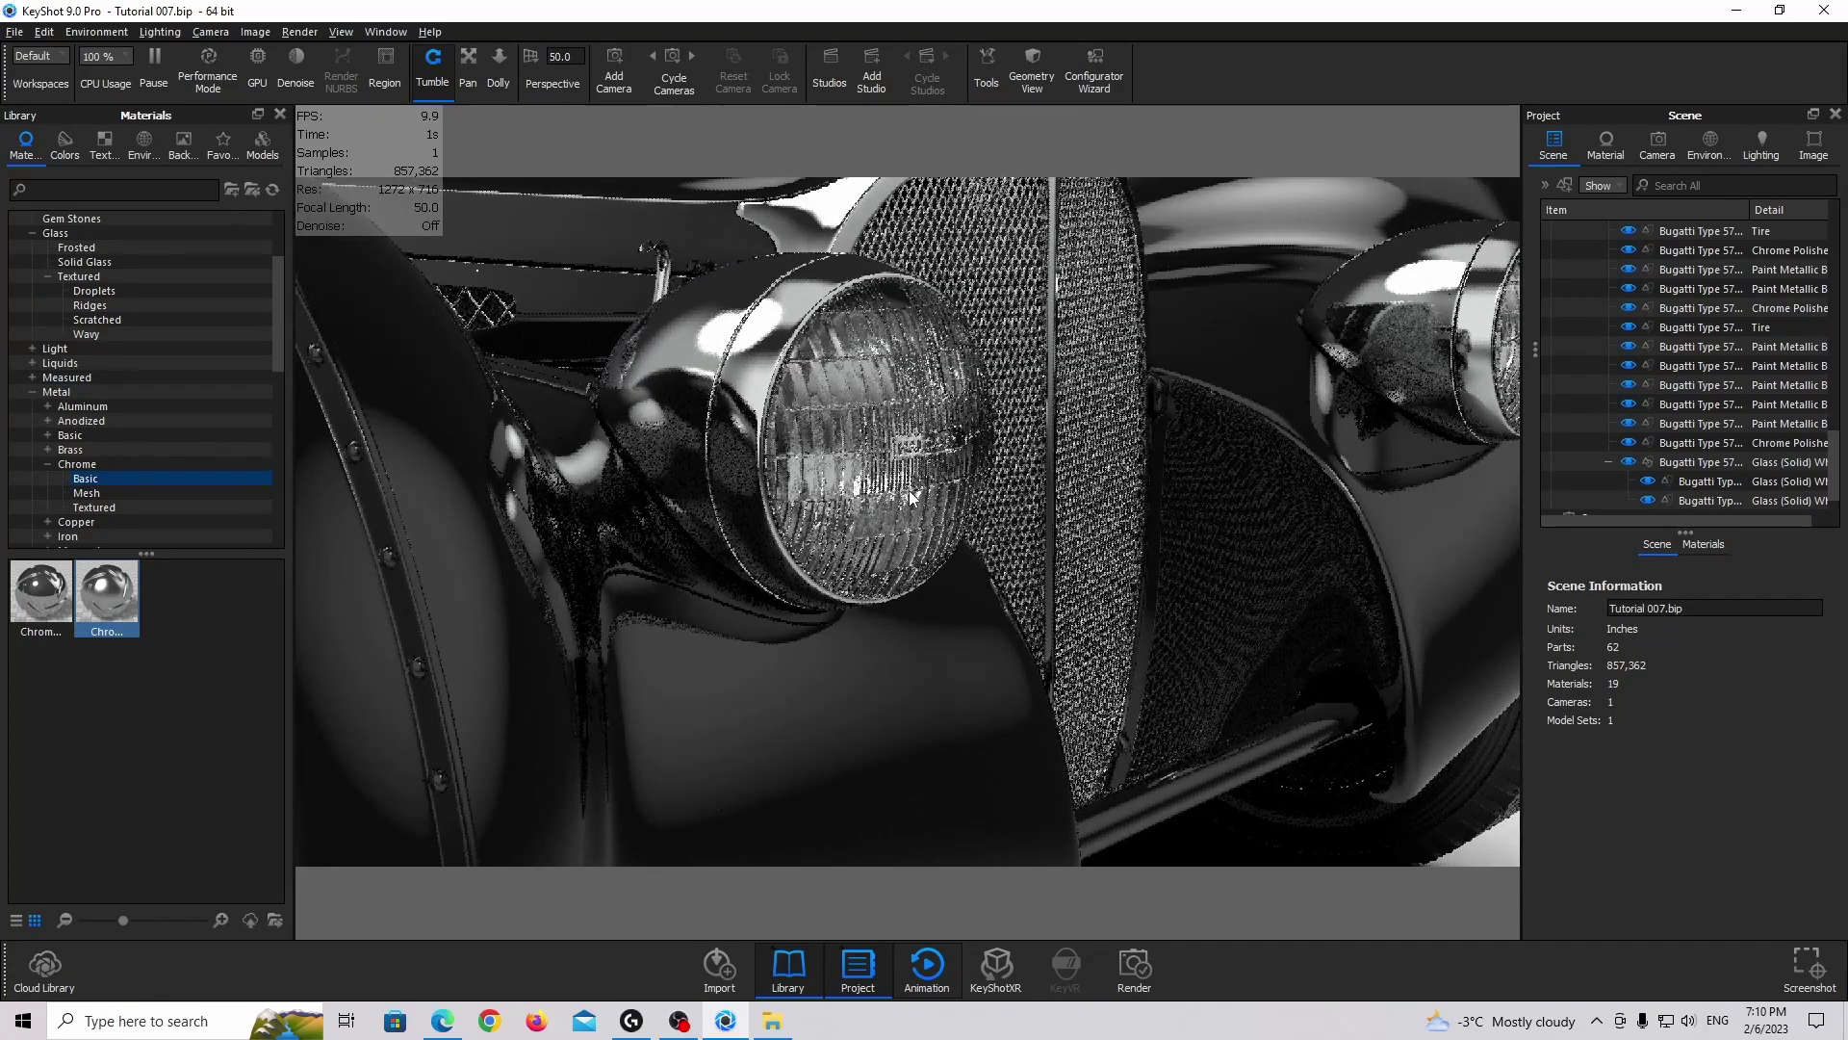
pyautogui.doubleClick(909, 489)
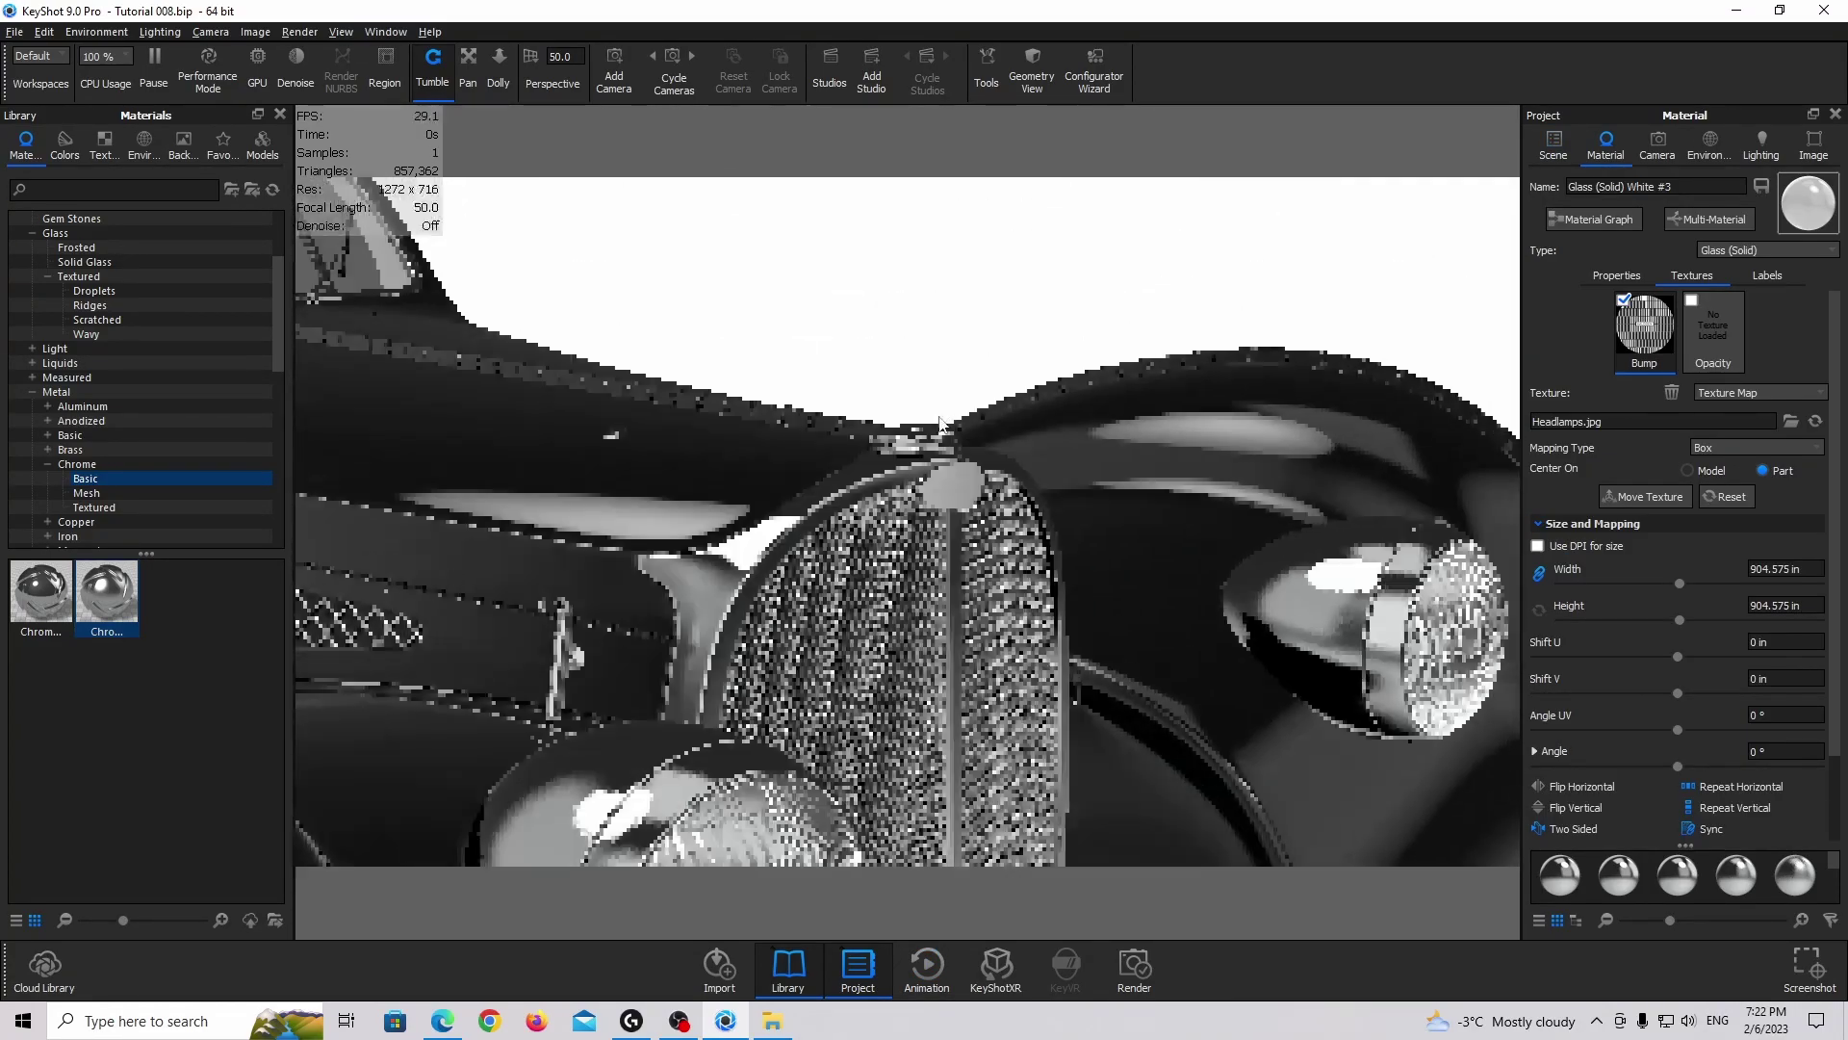
# Select the oval badge above the radiator grille and apply Chrome Rough to it
pyautogui.scroll(3, 938, 426)
pyautogui.click(1553, 145)
pyautogui.moveTo(1023, 499); pyautogui.dragTo(977, 491)
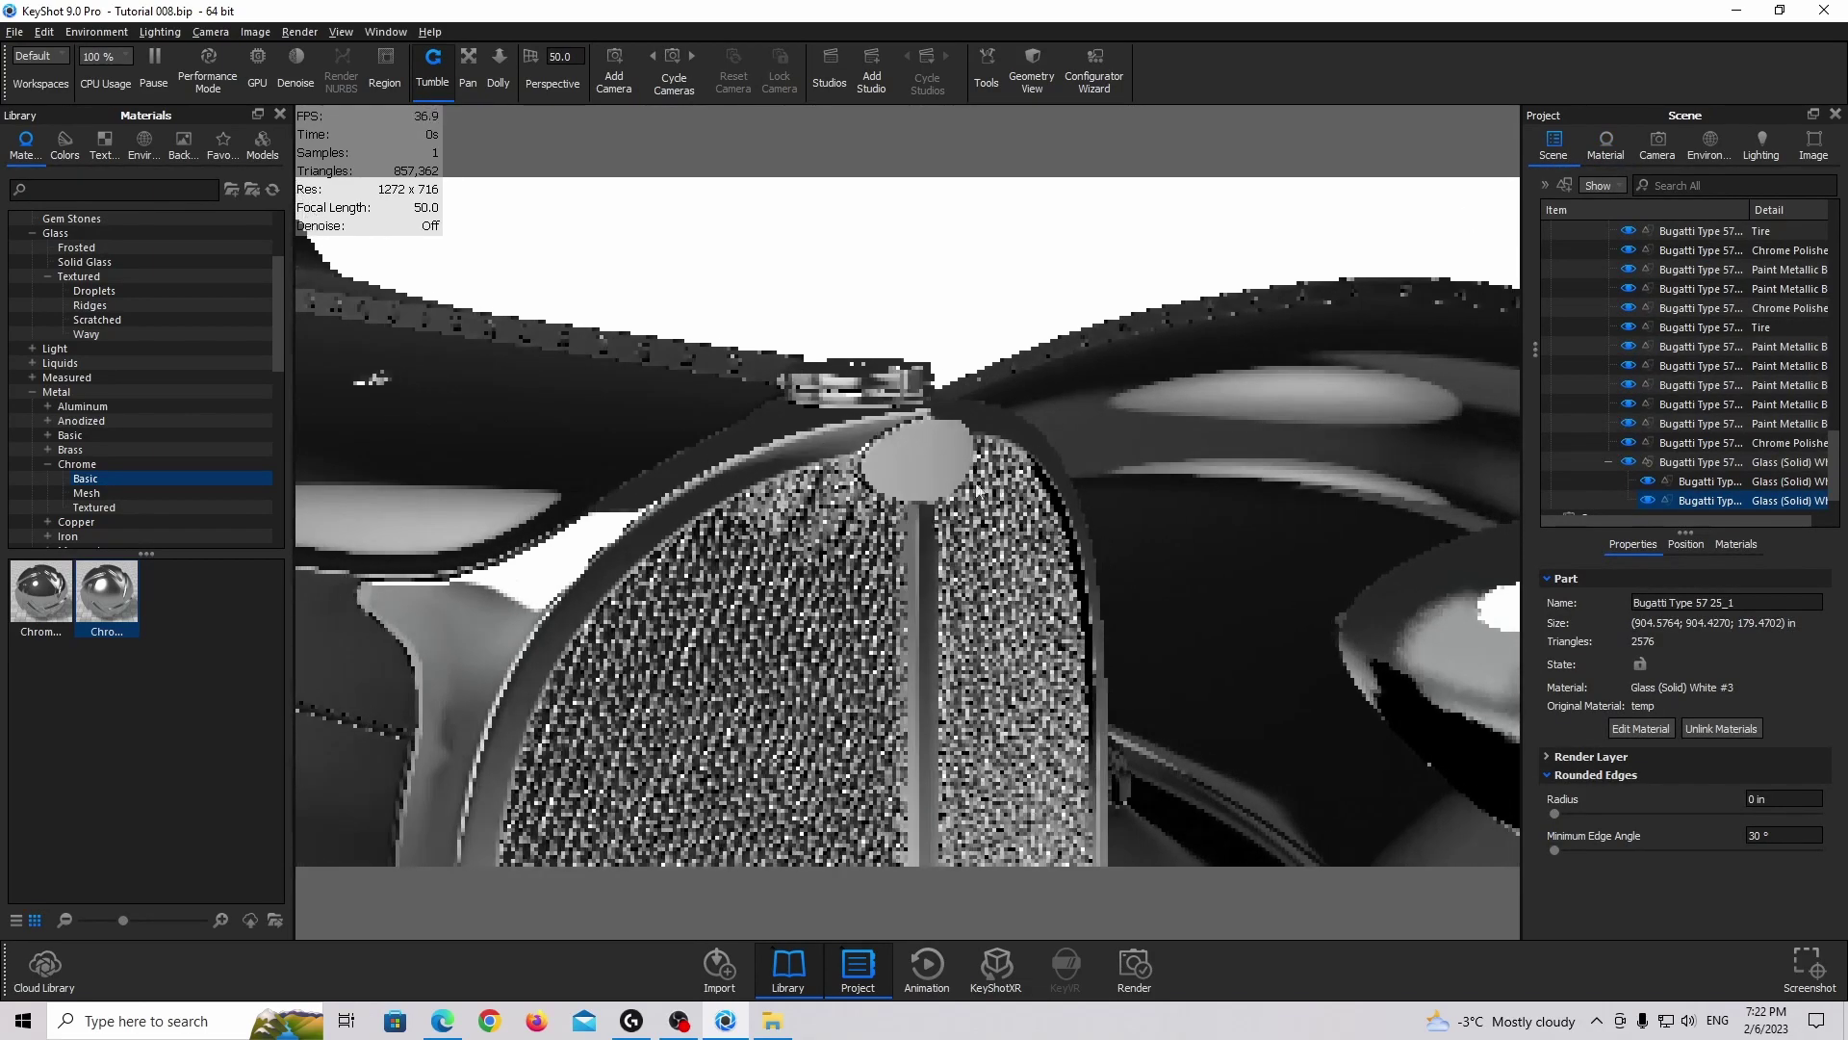
pyautogui.scroll(3, 920, 444)
pyautogui.click(943, 443)
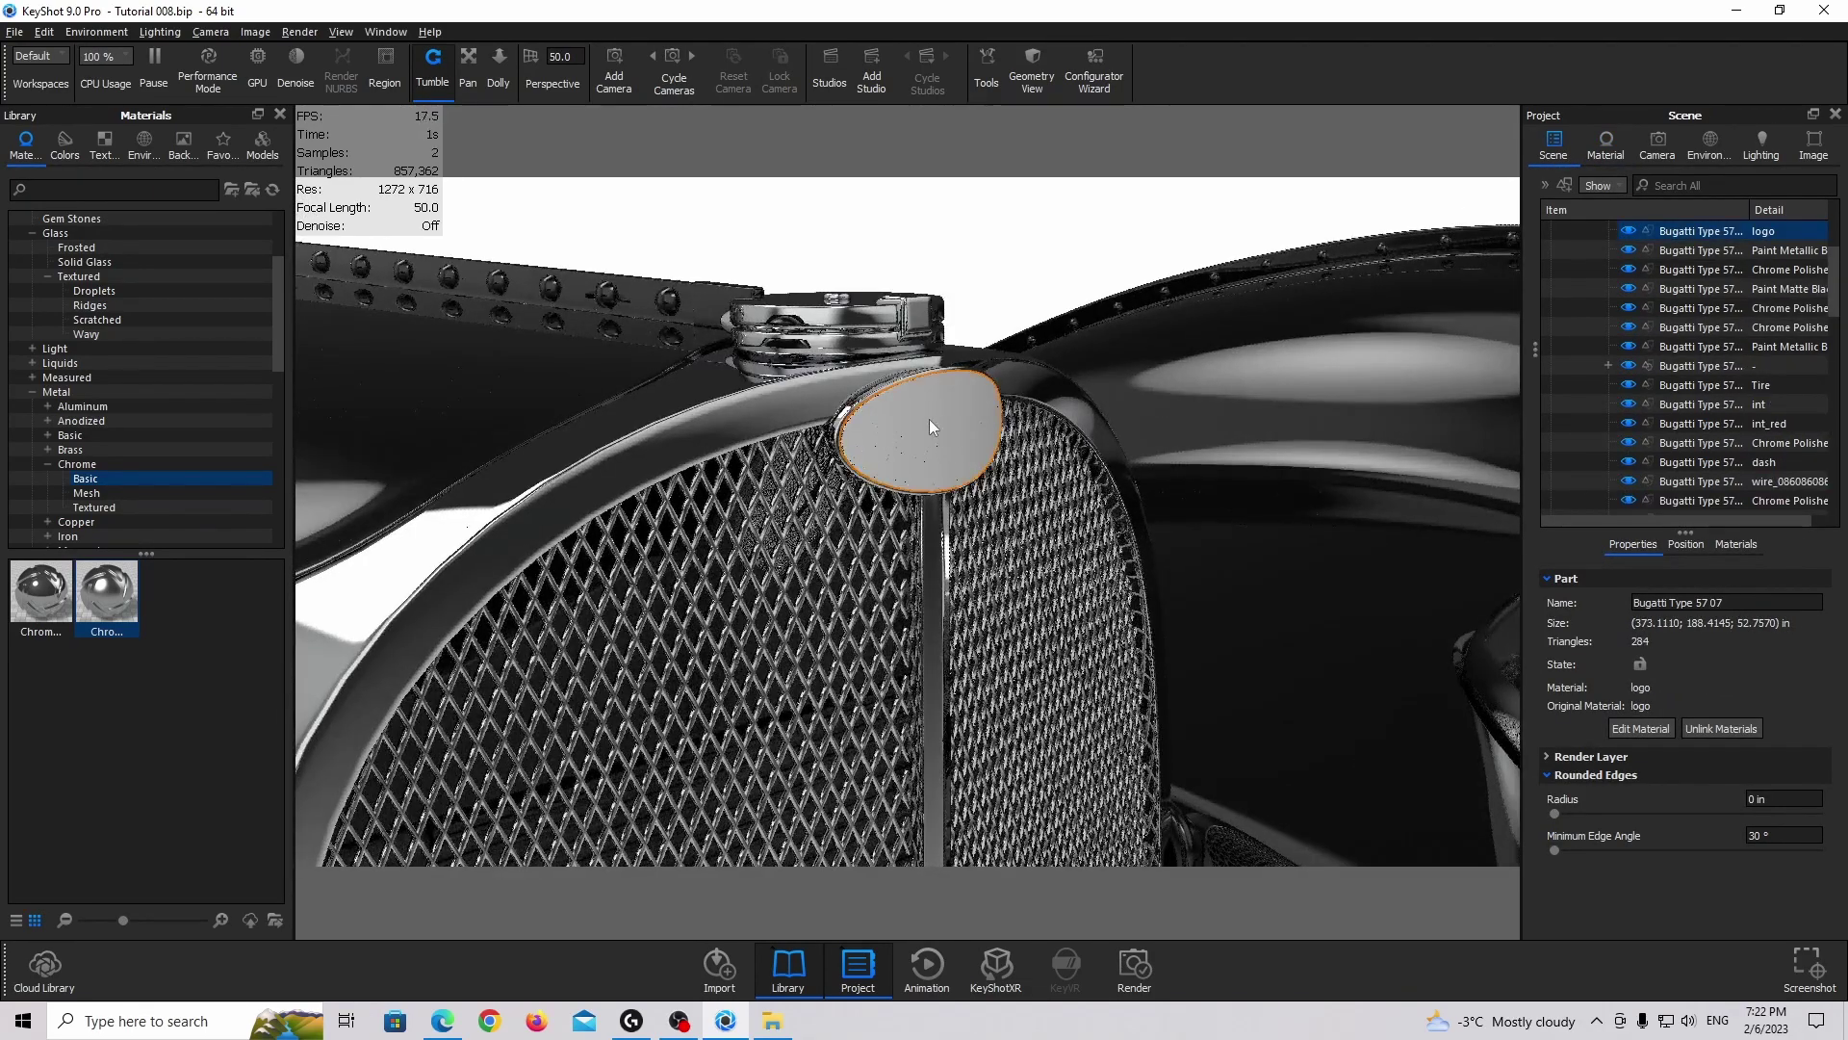
pyautogui.moveTo(102, 619); pyautogui.dragTo(1692, 250)
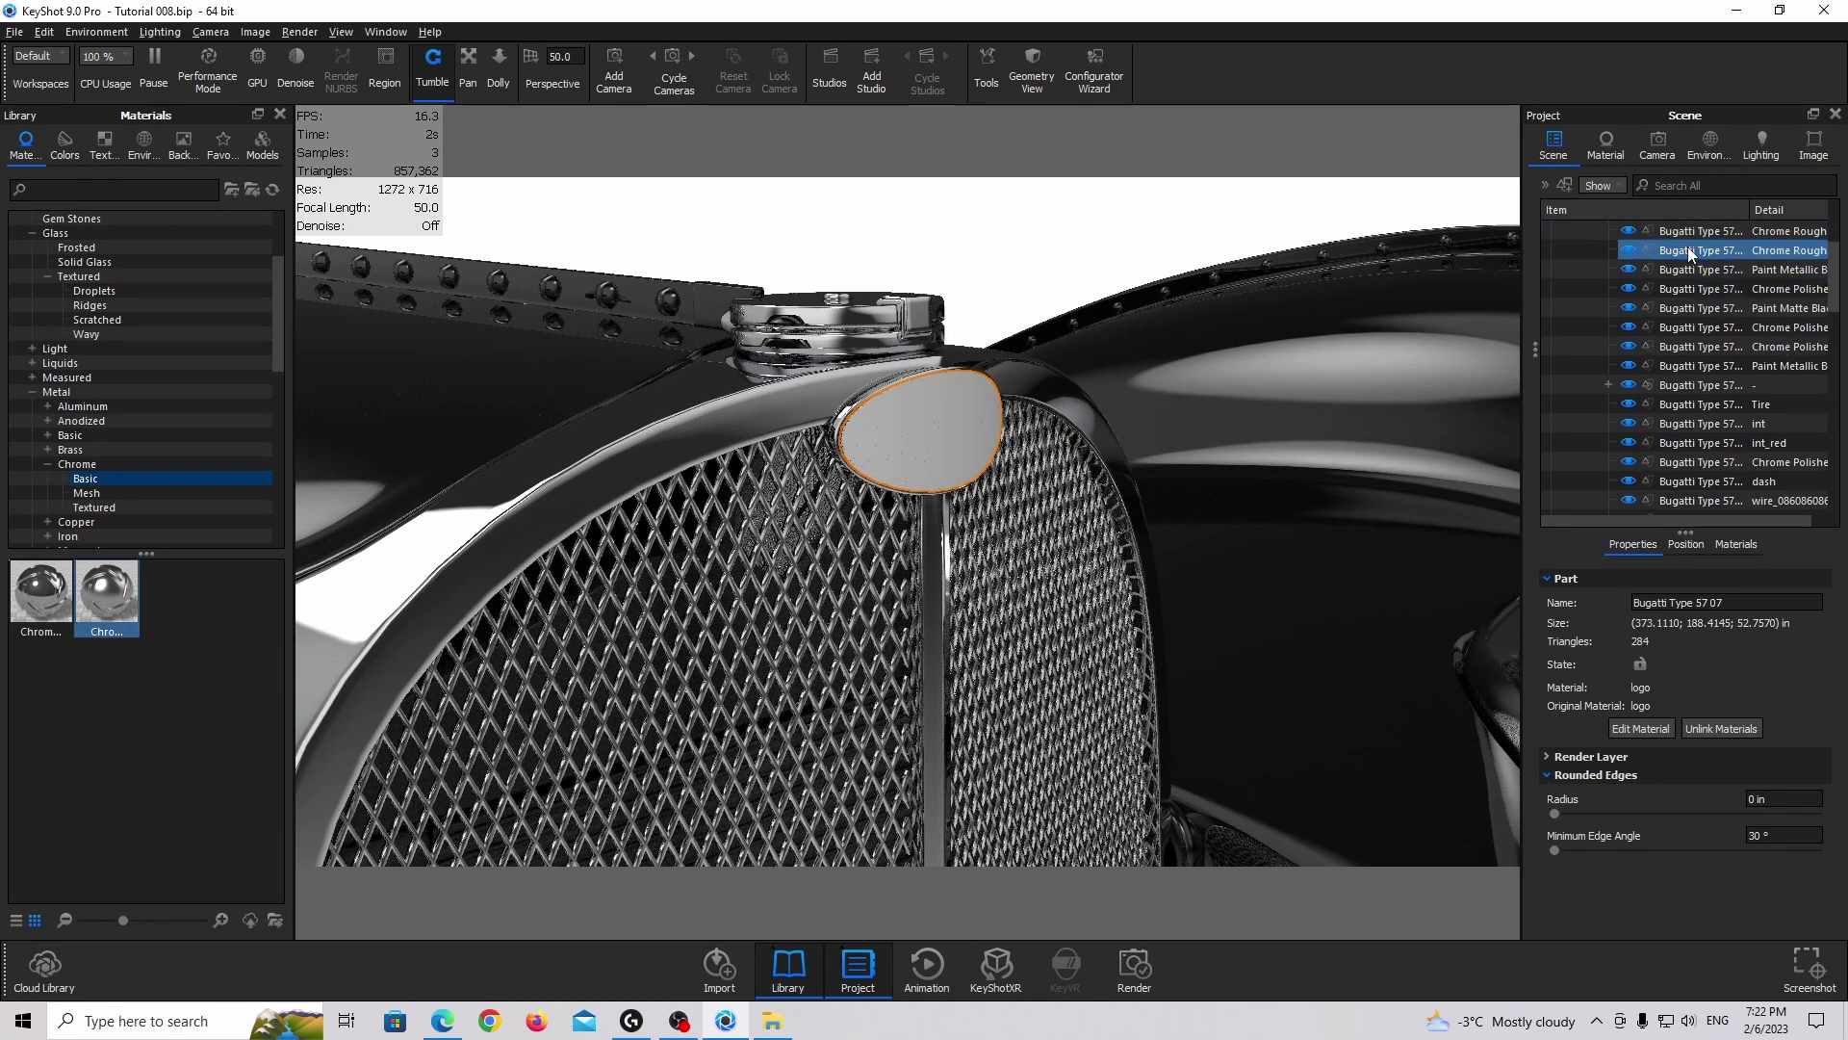
# Switch the badge's metal type to Color and set the color to white, #FFFFFF
pyautogui.doubleClick(1692, 250)
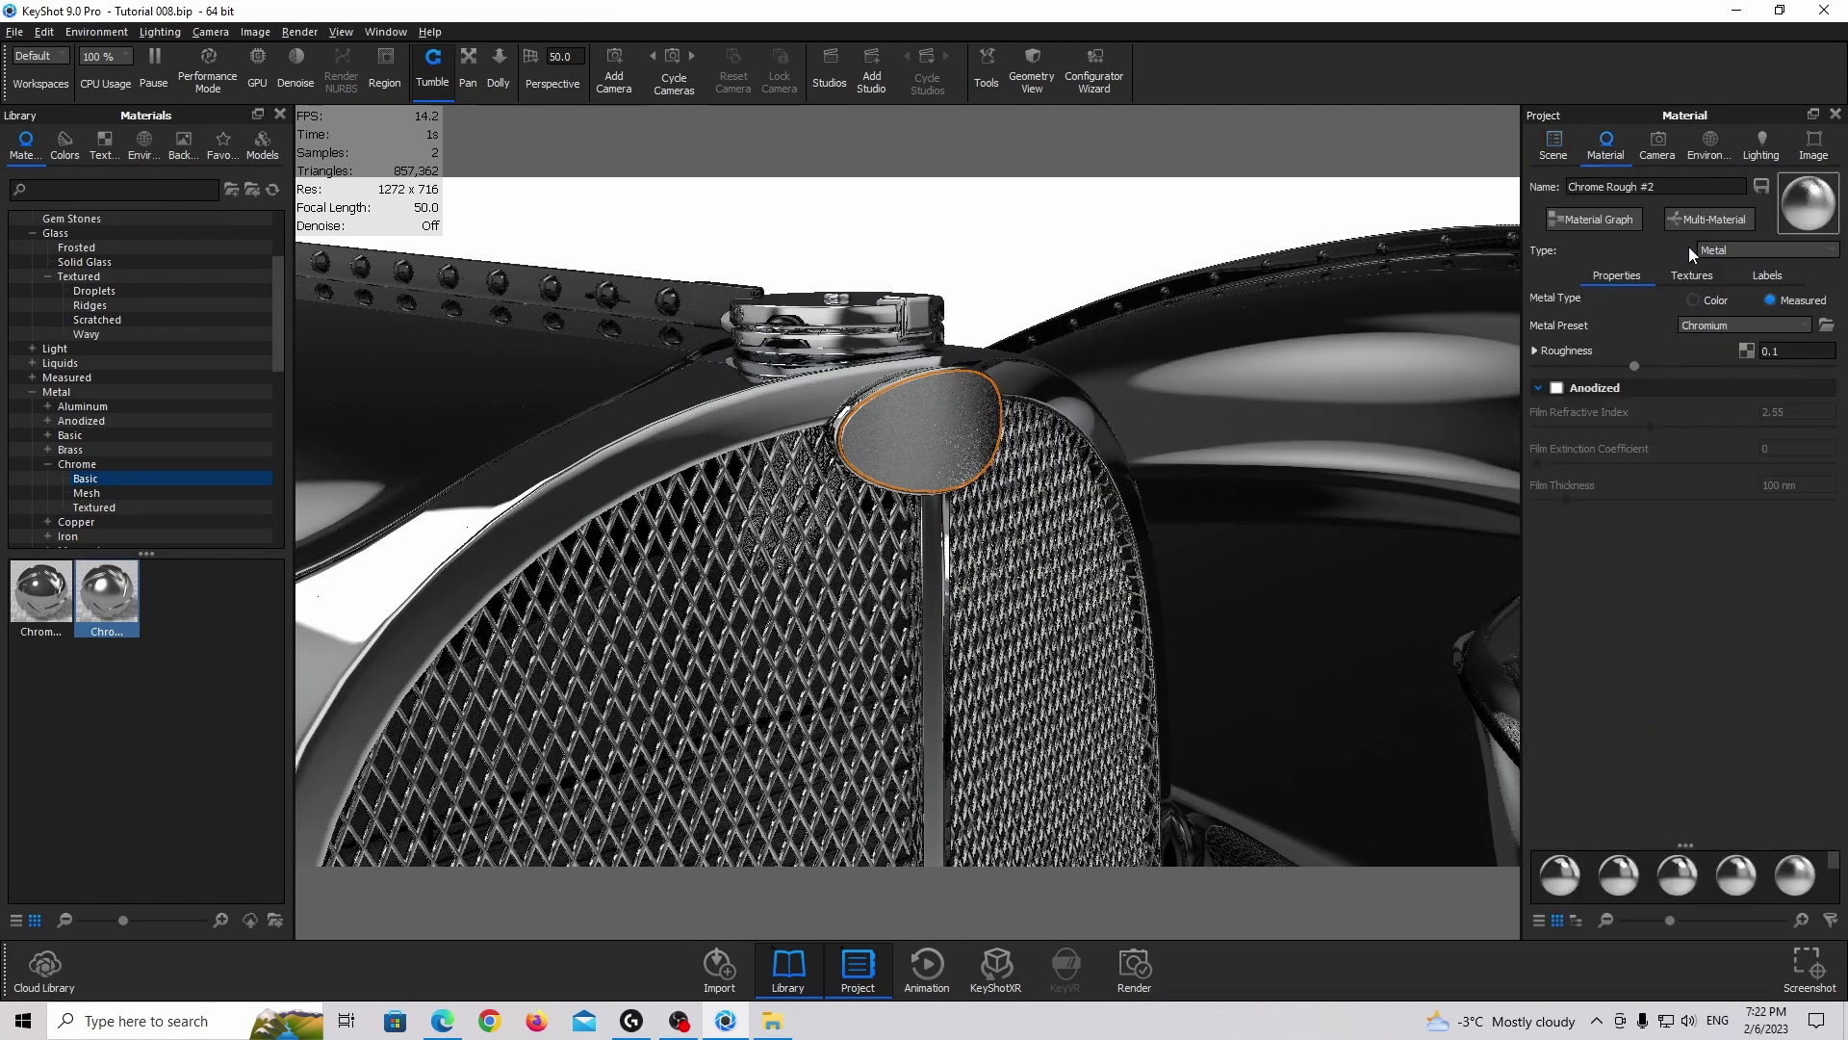
pyautogui.click(1717, 301)
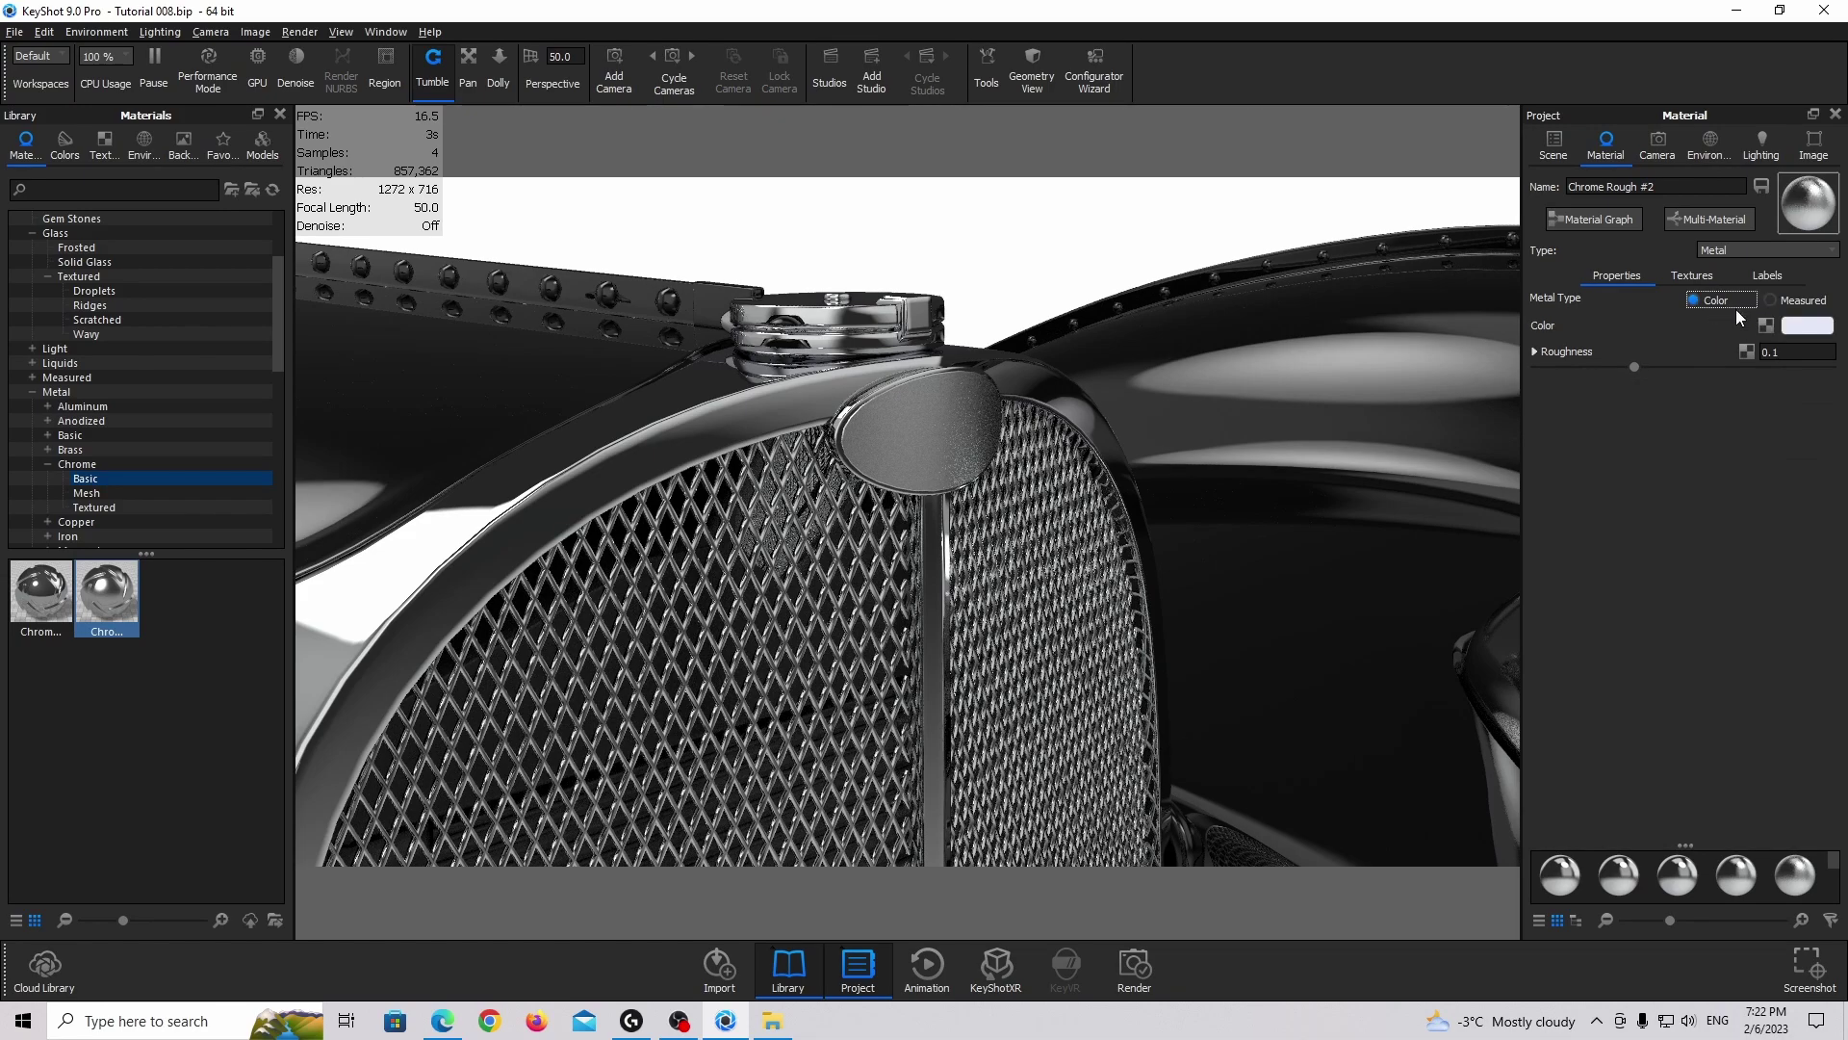
pyautogui.click(1807, 326)
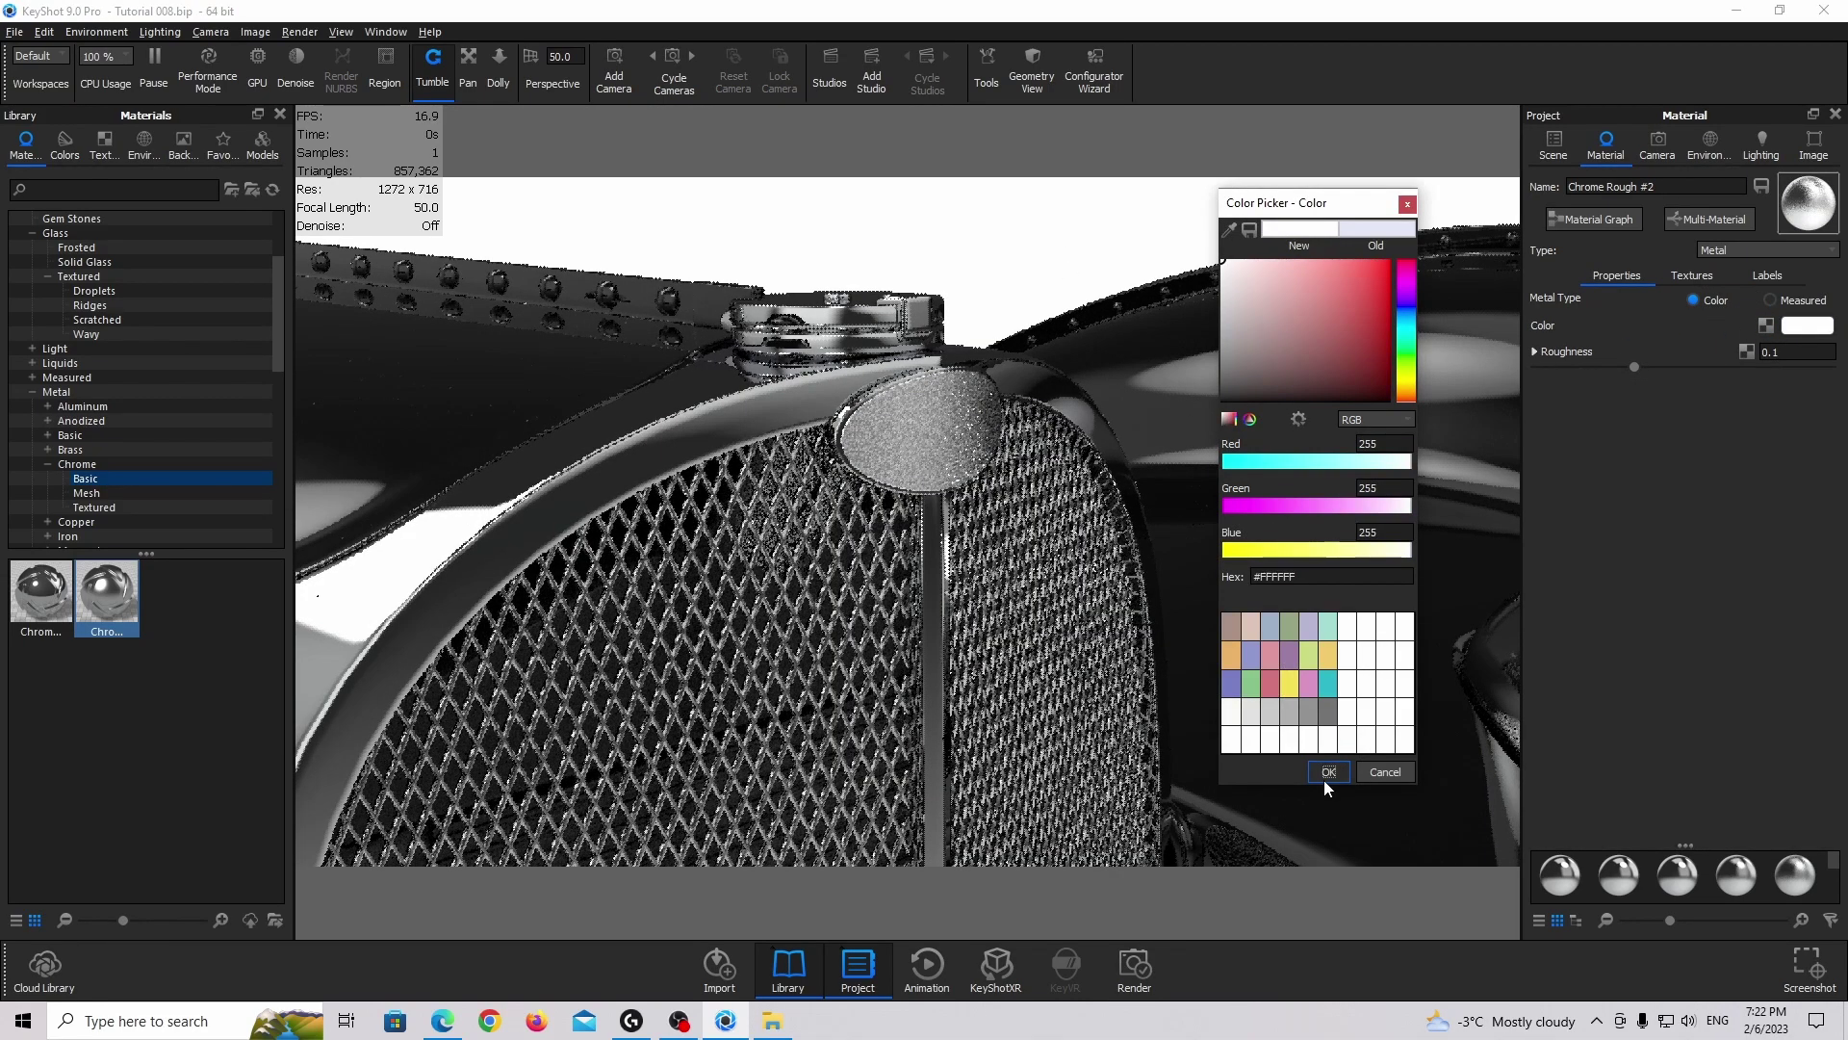
pyautogui.click(1327, 776)
# Load the Bugatti Logo image as the badge's color texture and set the roughness to 0.075
pyautogui.click(1766, 326)
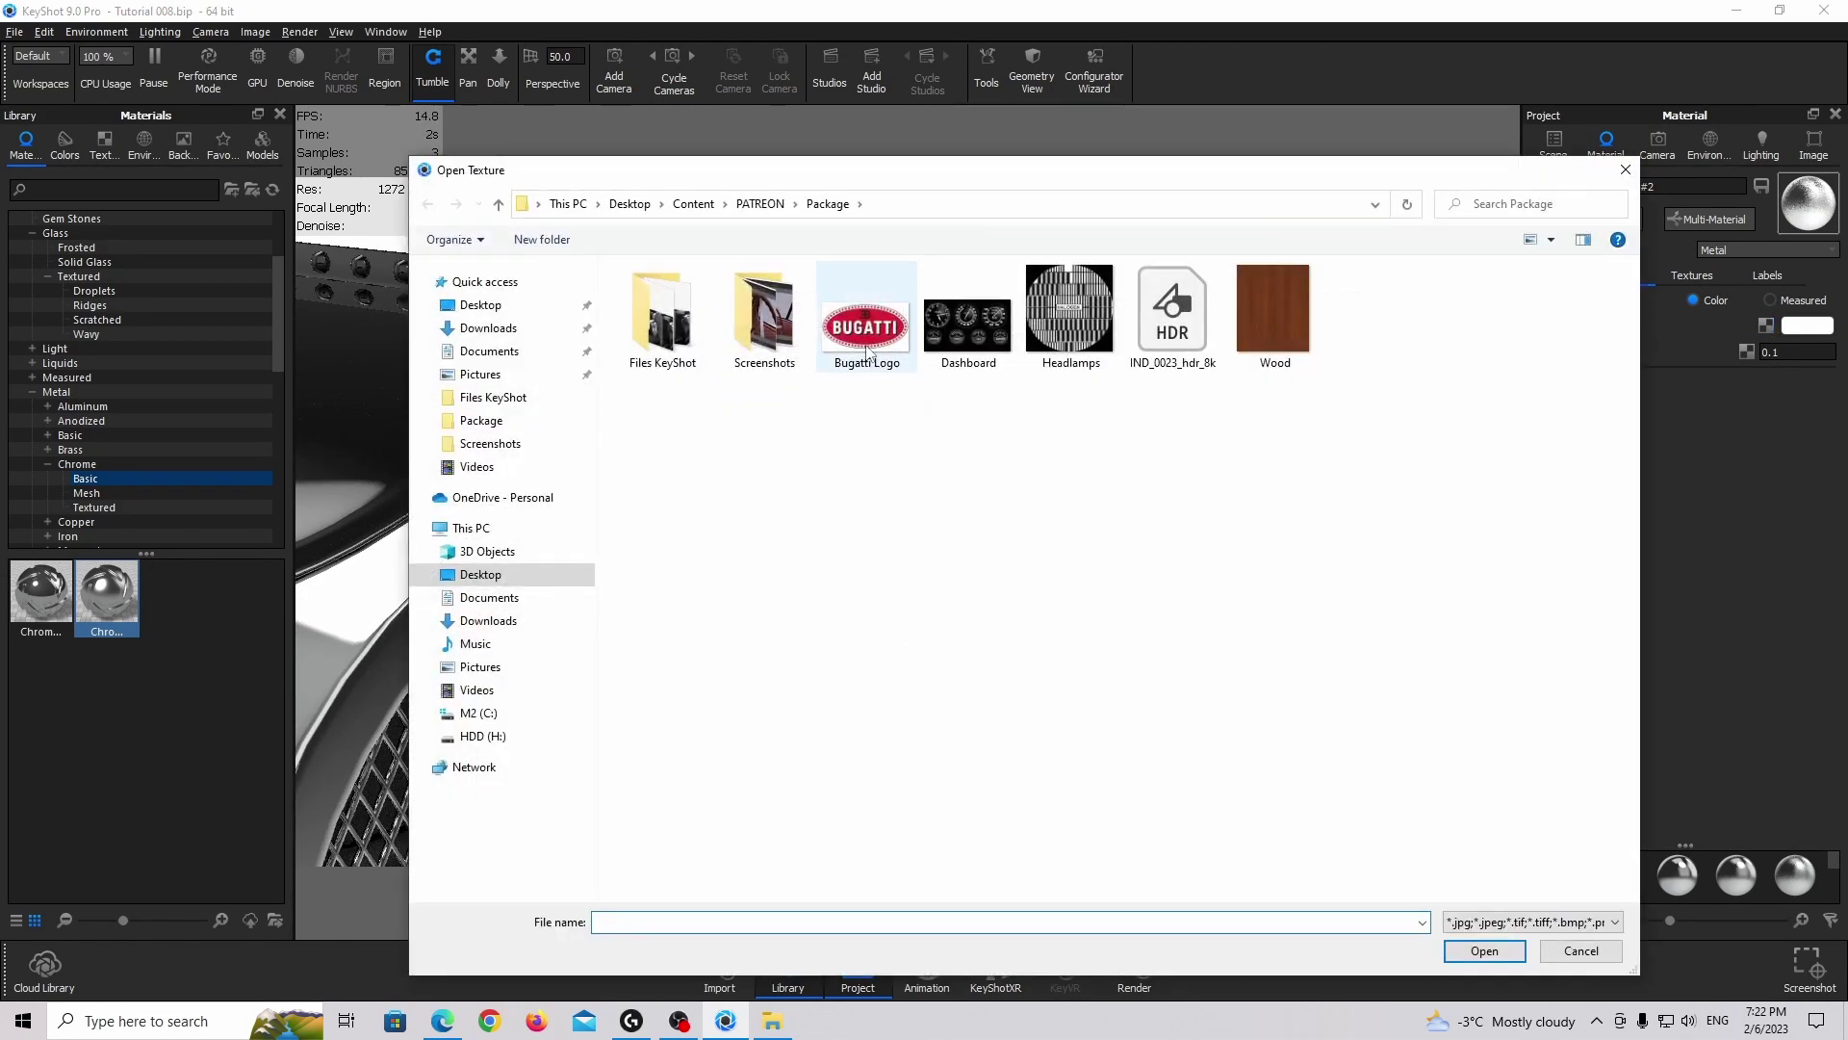
pyautogui.doubleClick(867, 350)
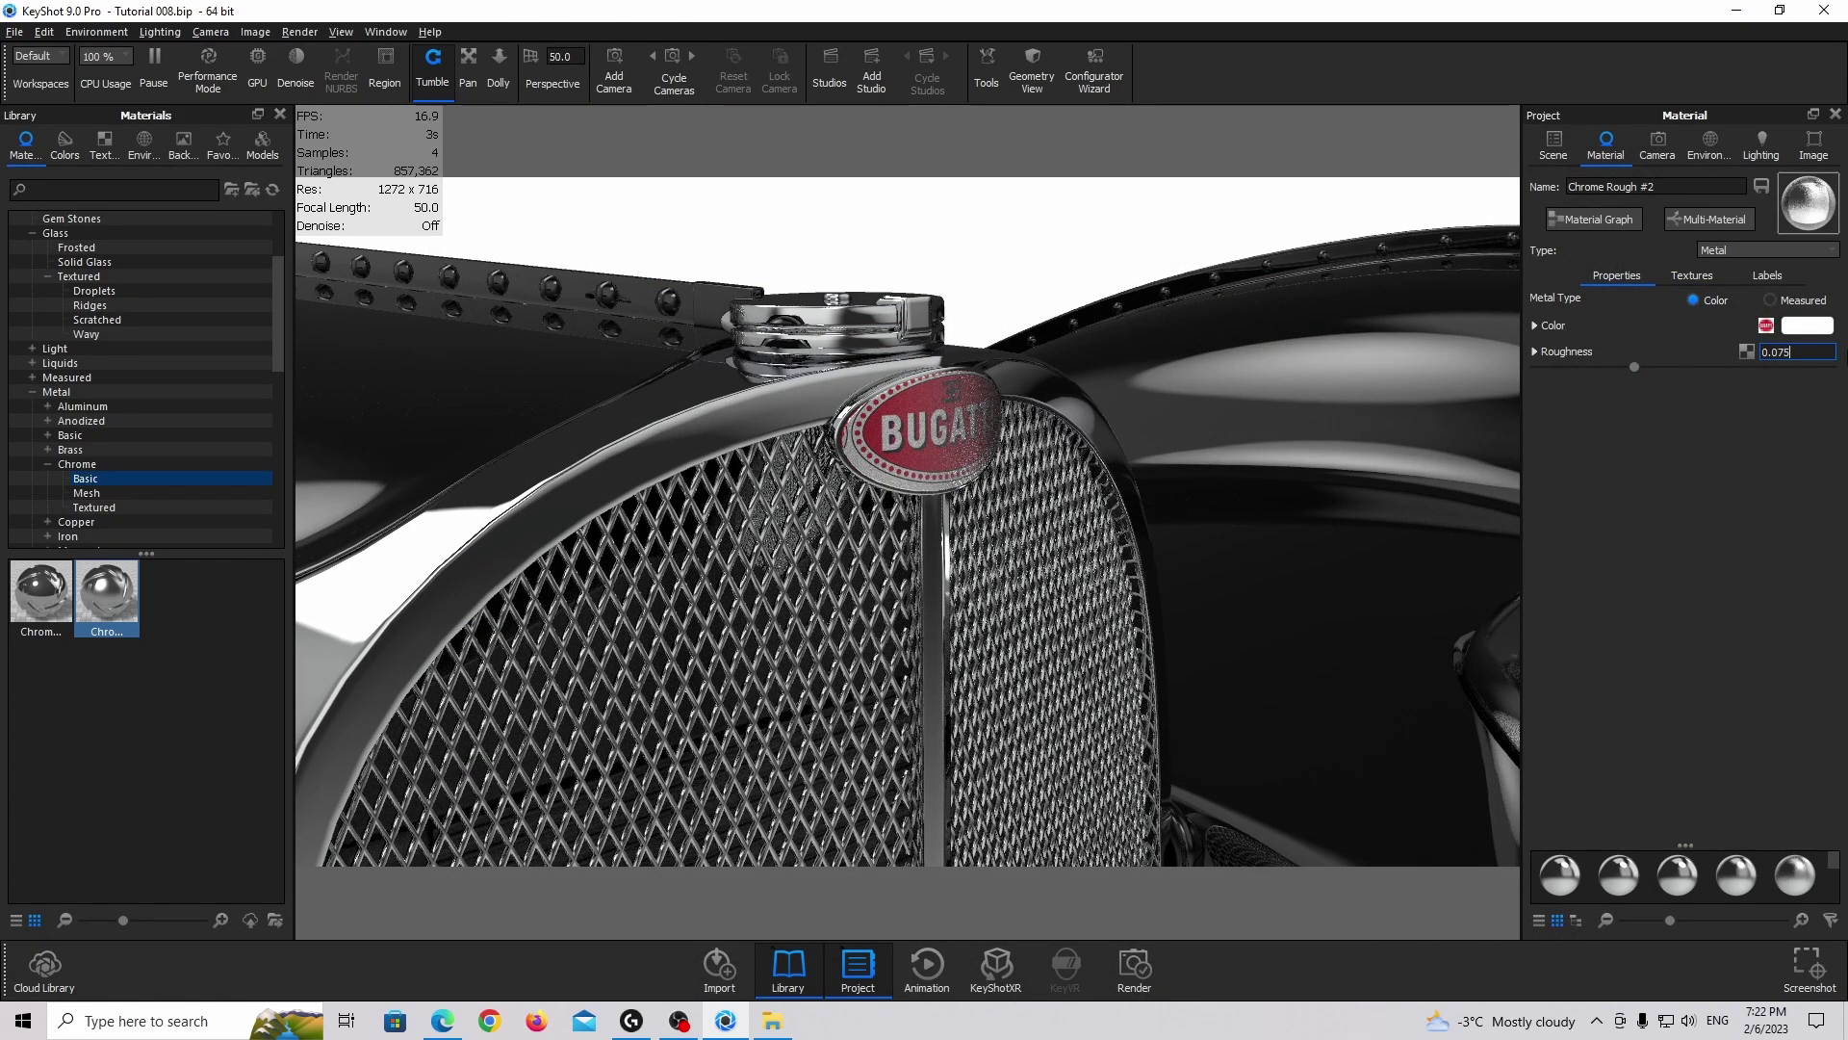
# Set the logo texture's mapping type to Planar and center it on the part
pyautogui.click(1691, 275)
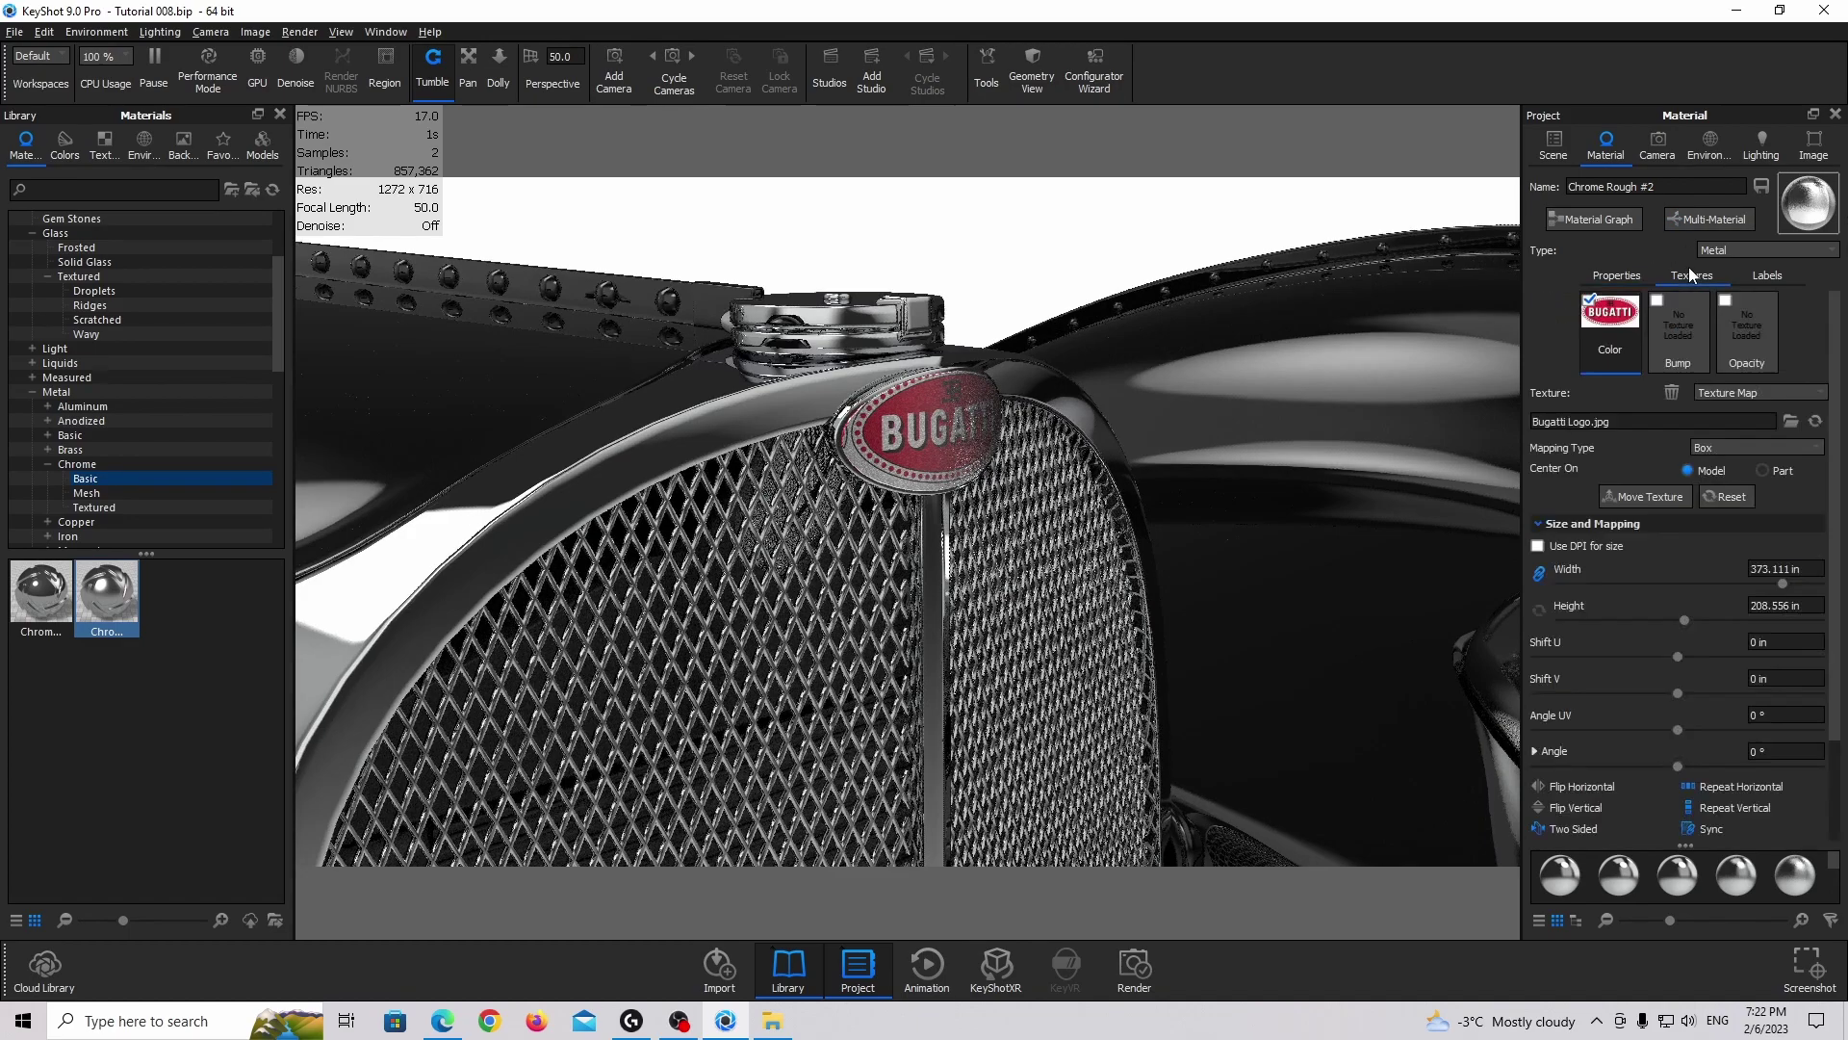
pyautogui.click(1723, 461)
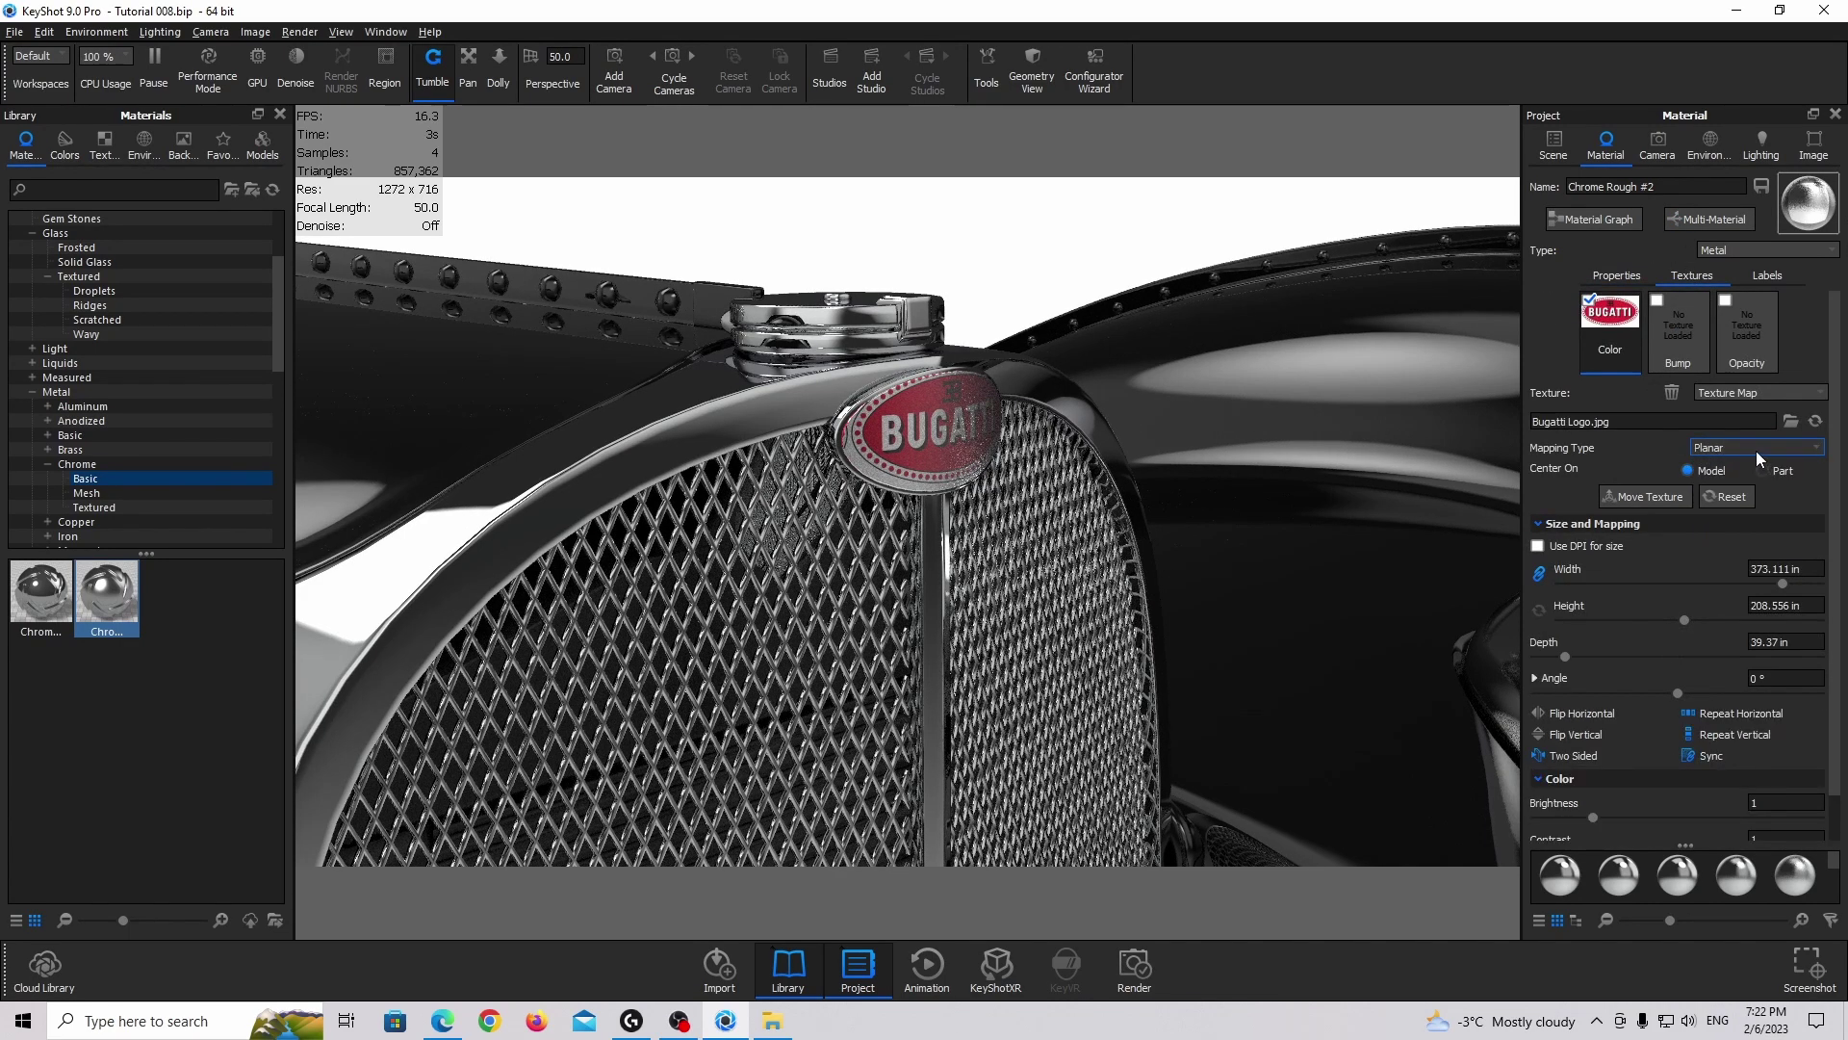
pyautogui.click(1769, 471)
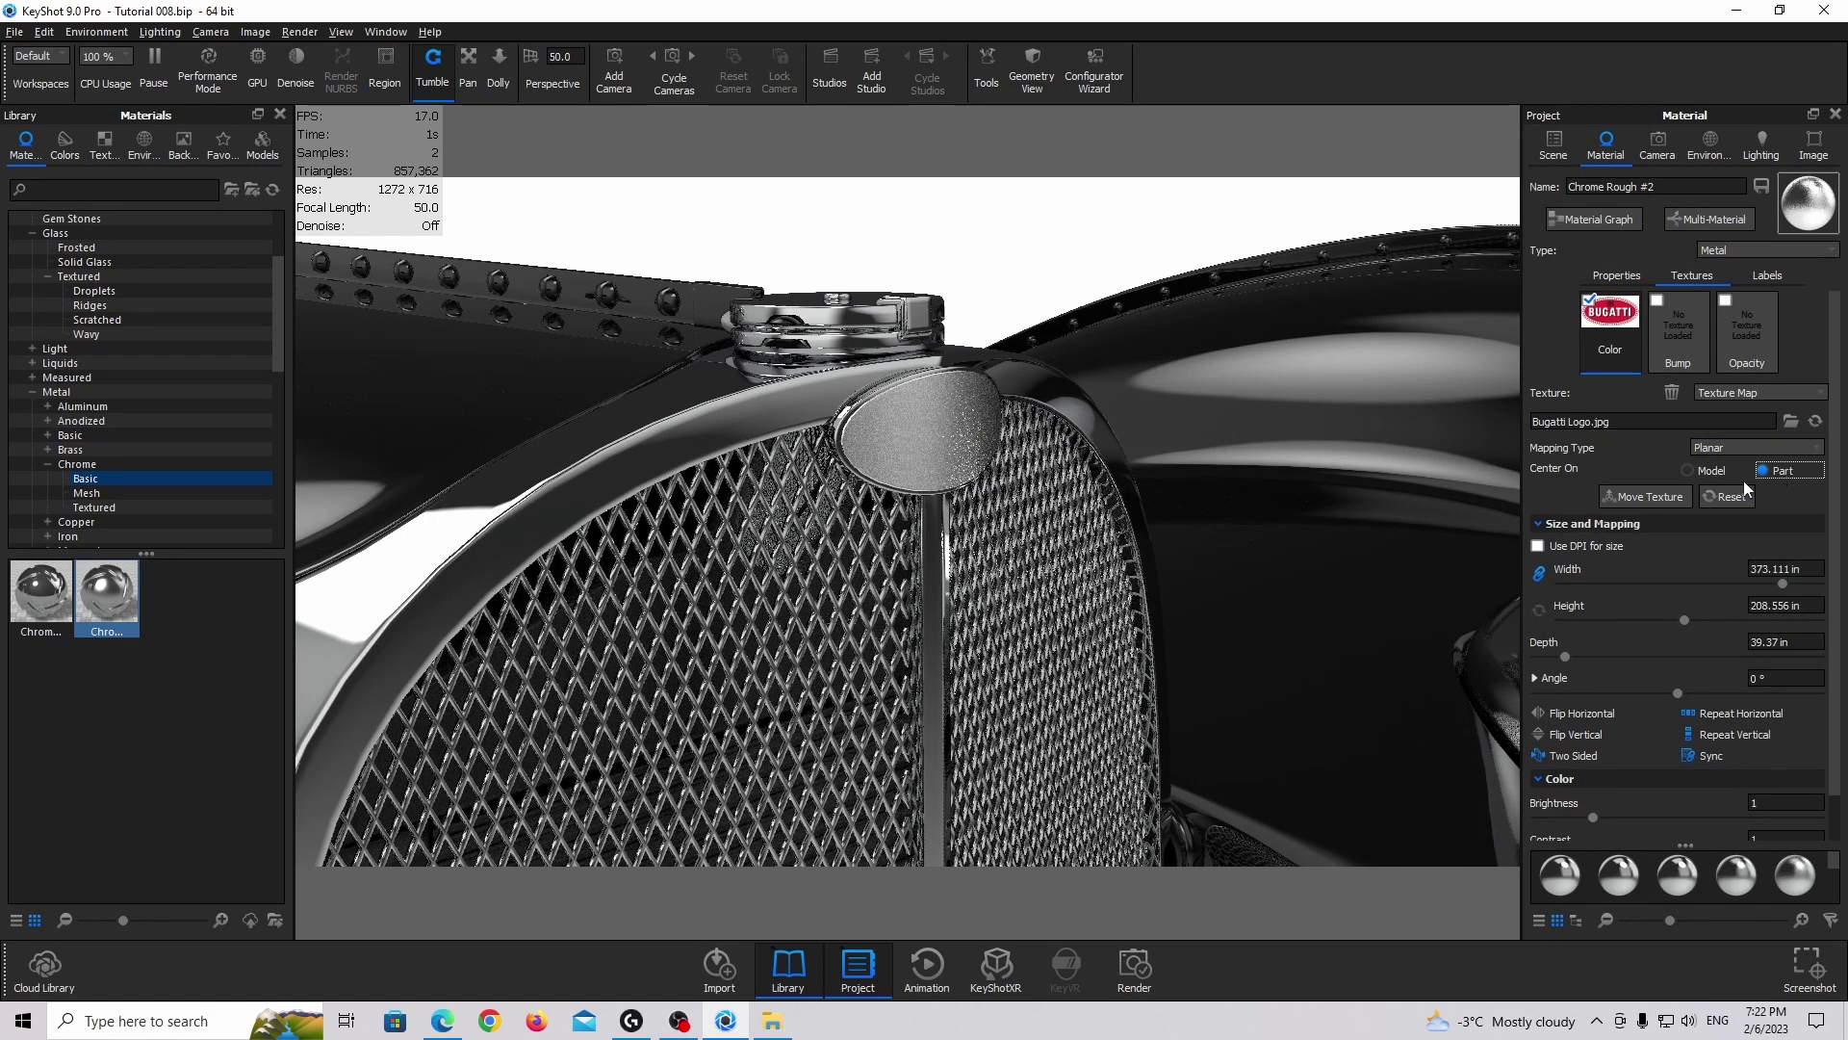
# Fit the logo texture to the Y axis with the Move Texture tool and set its angle to 90°
pyautogui.click(1627, 496)
pyautogui.click(1020, 920)
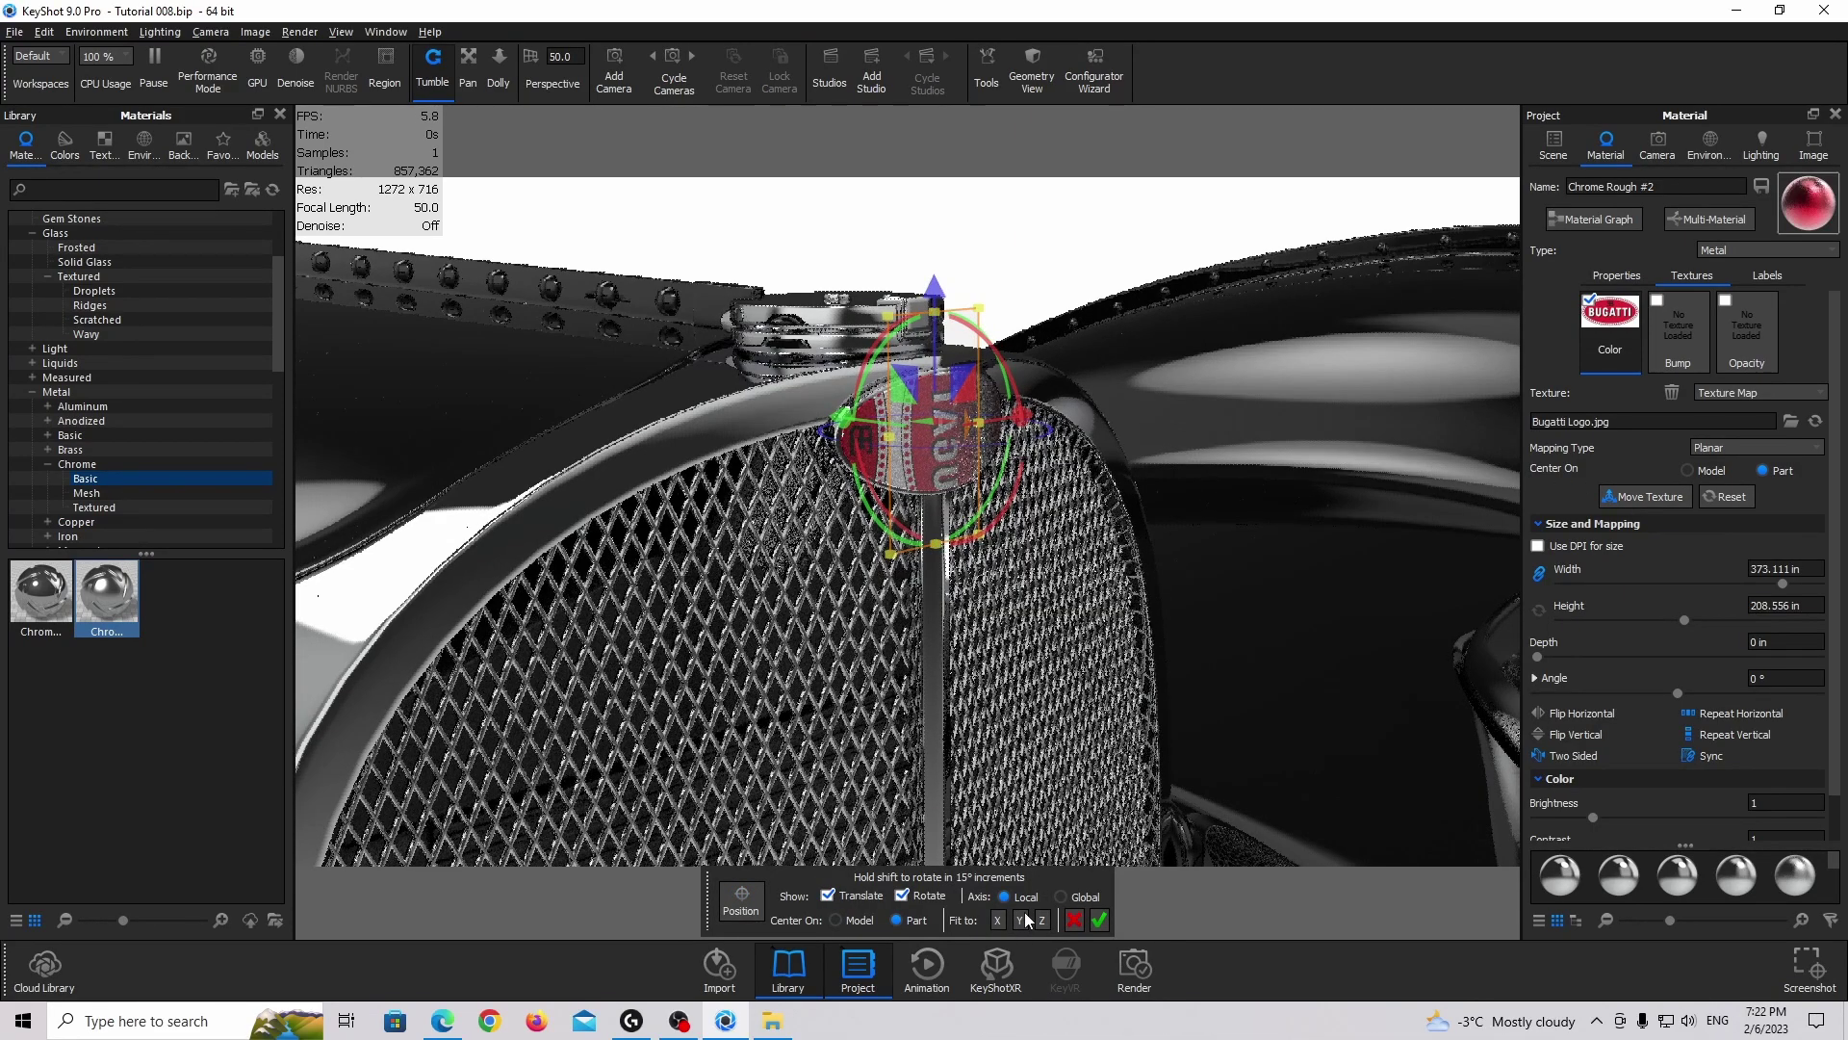
pyautogui.click(1098, 919)
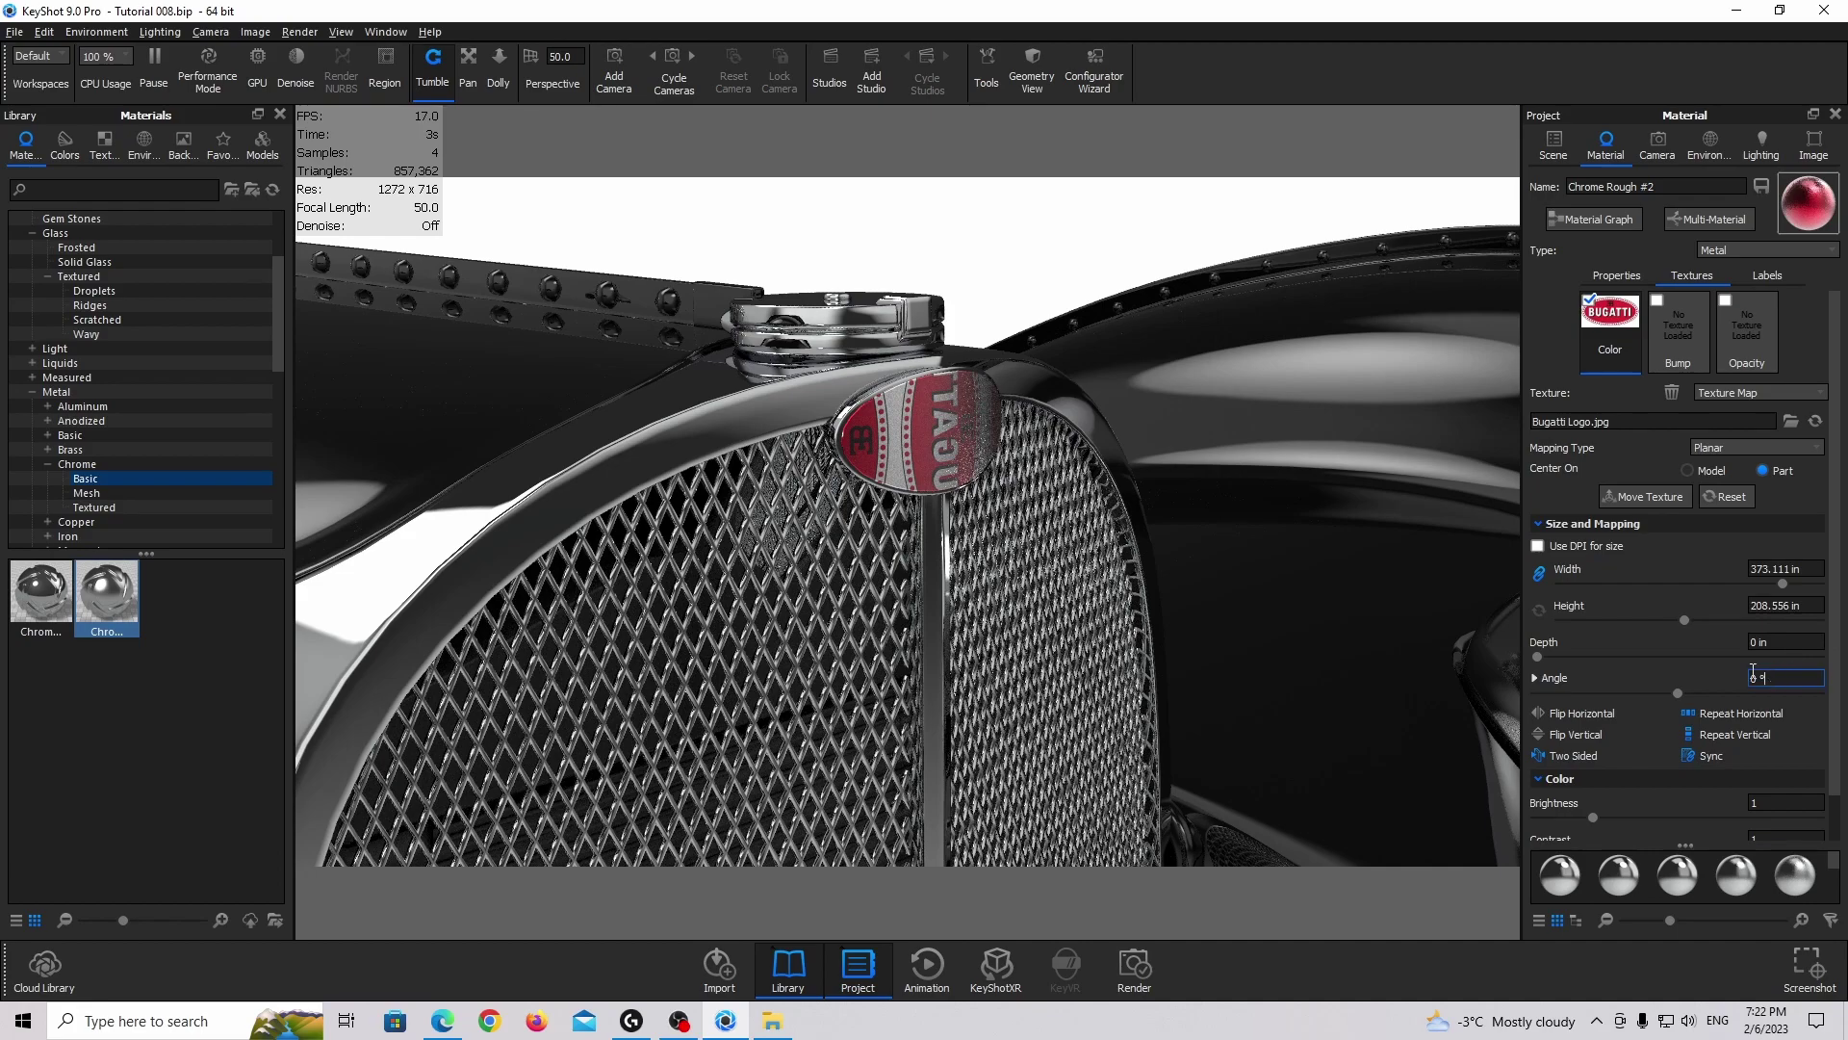
pyautogui.press('Return')
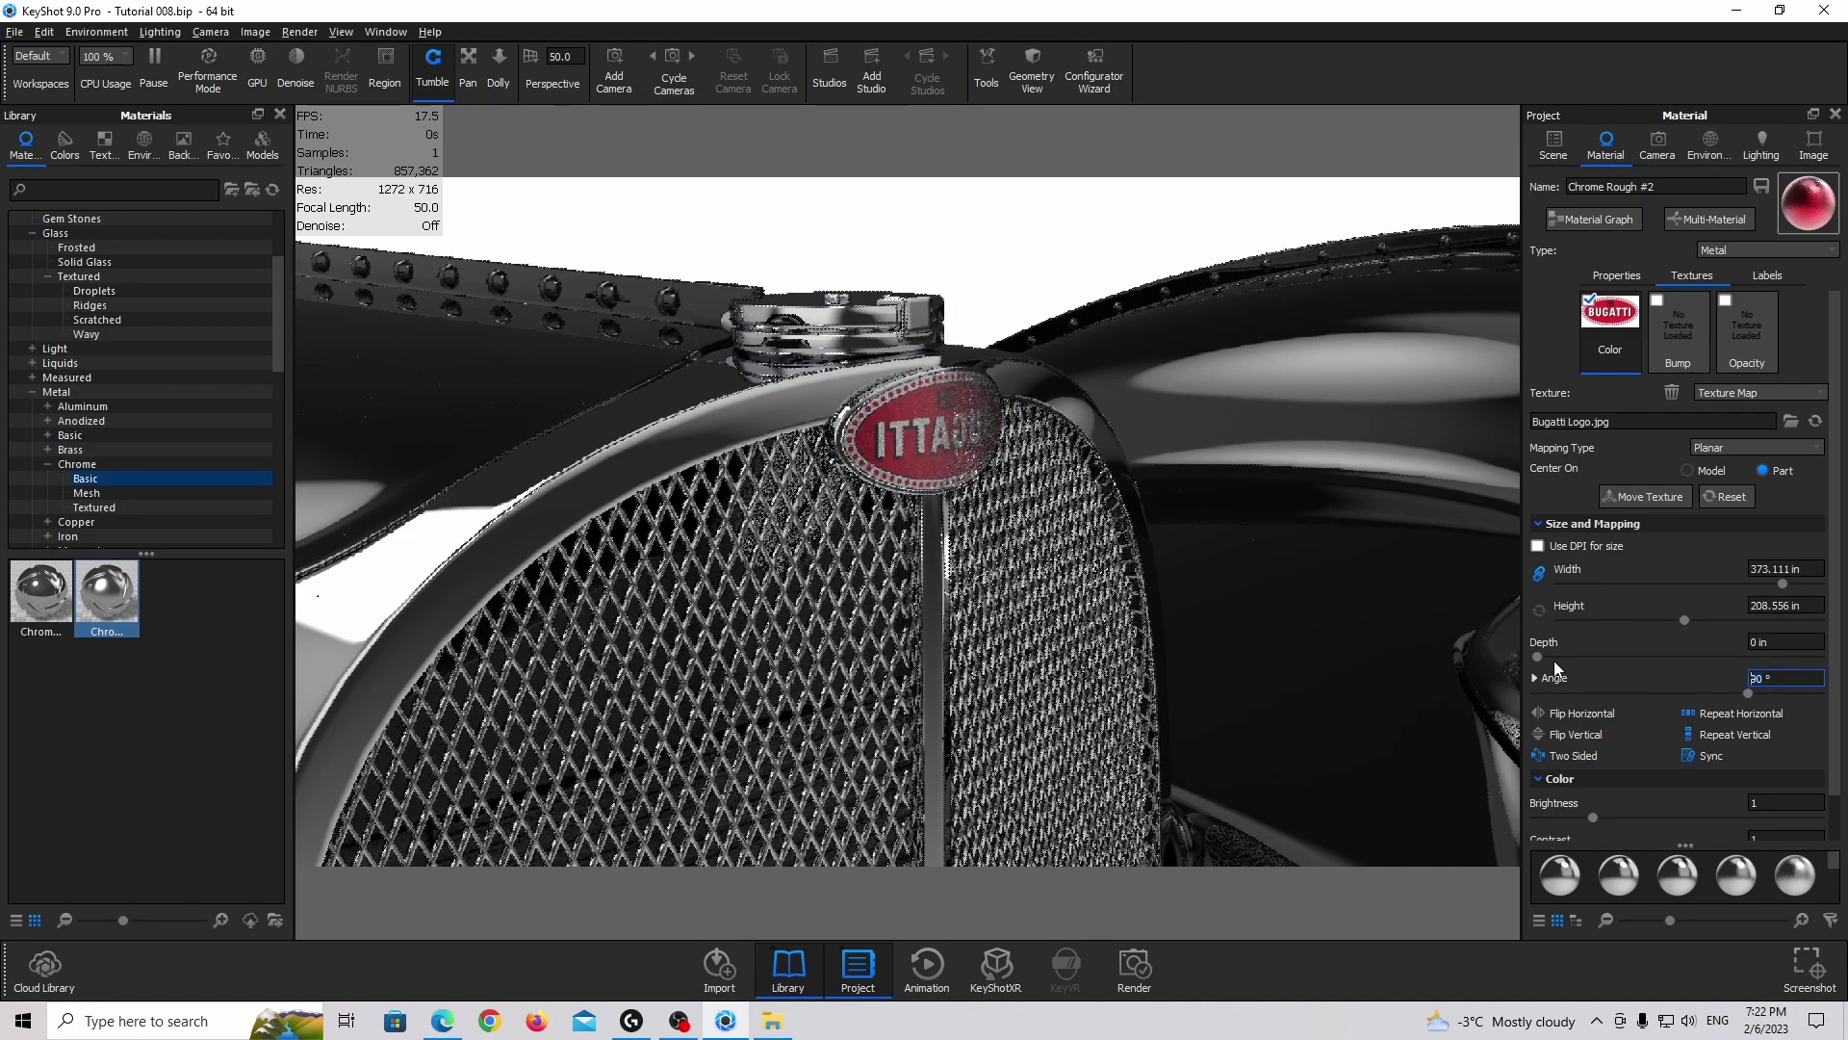
# Flip the logo texture horizontally and turn off its horizontal and vertical repeat
pyautogui.click(1571, 714)
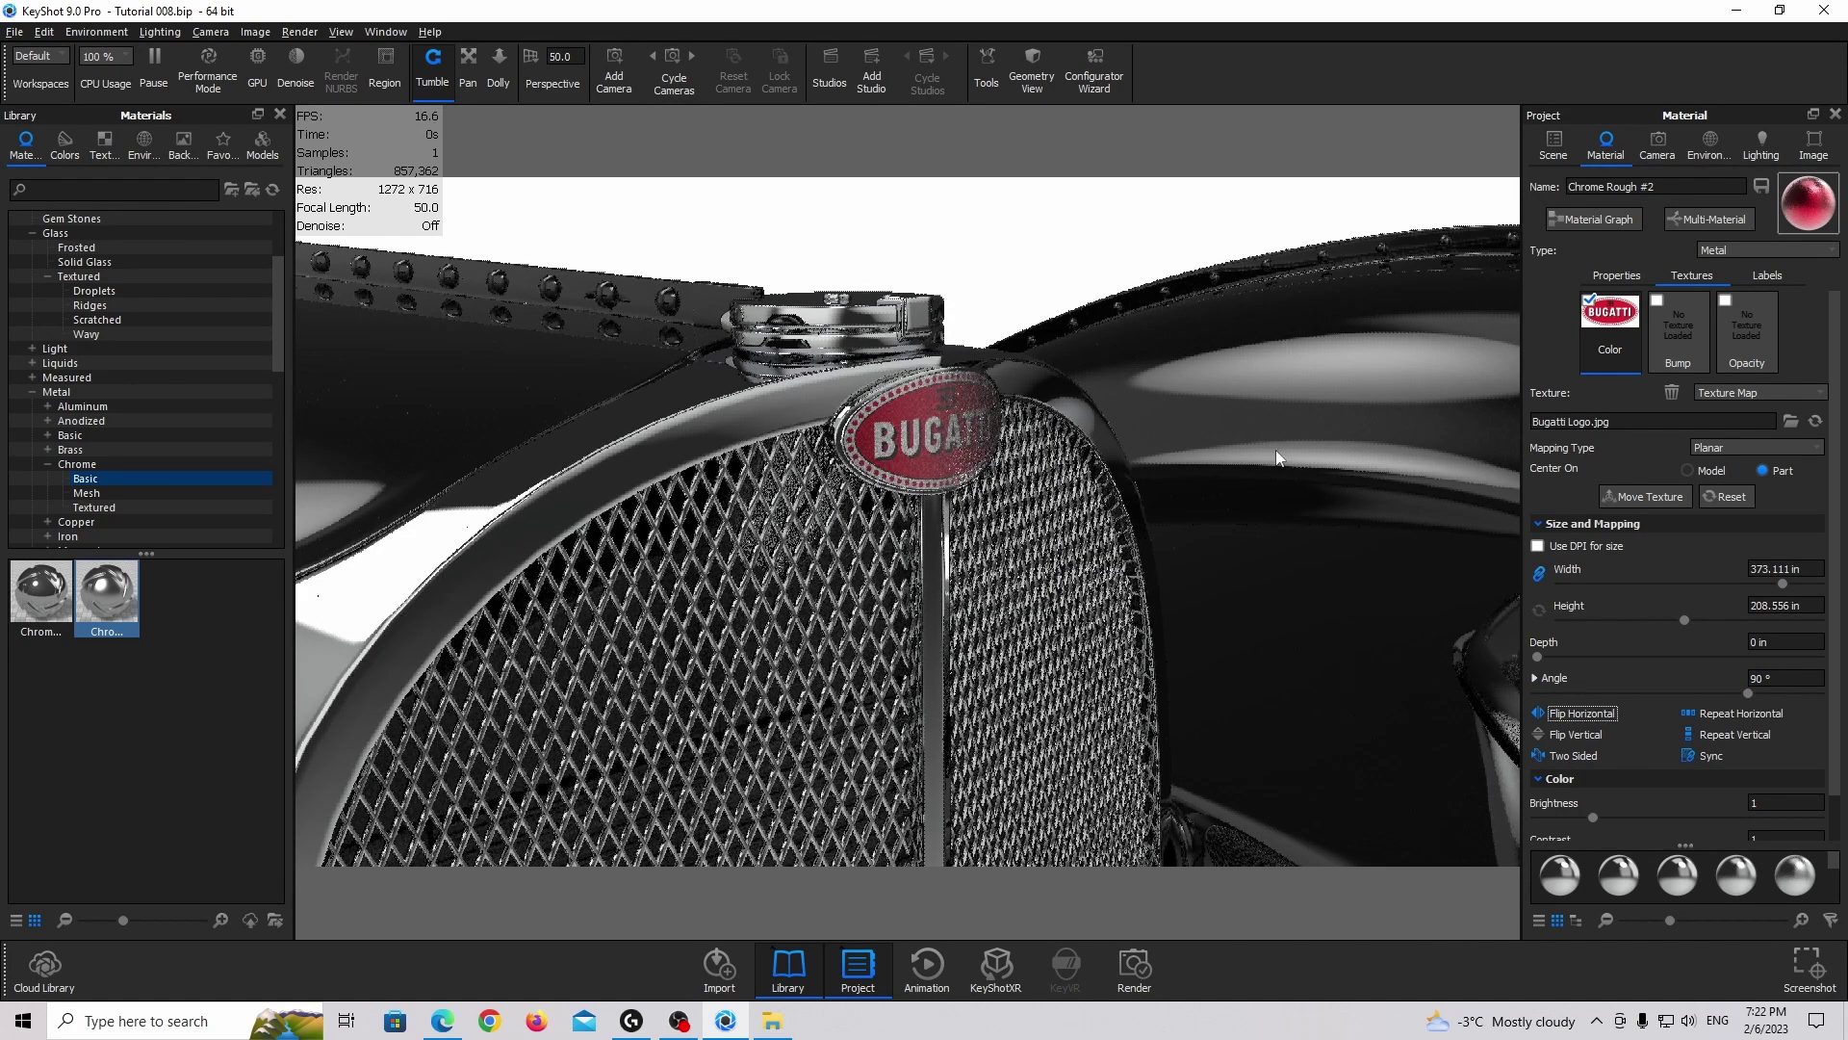
pyautogui.click(1718, 735)
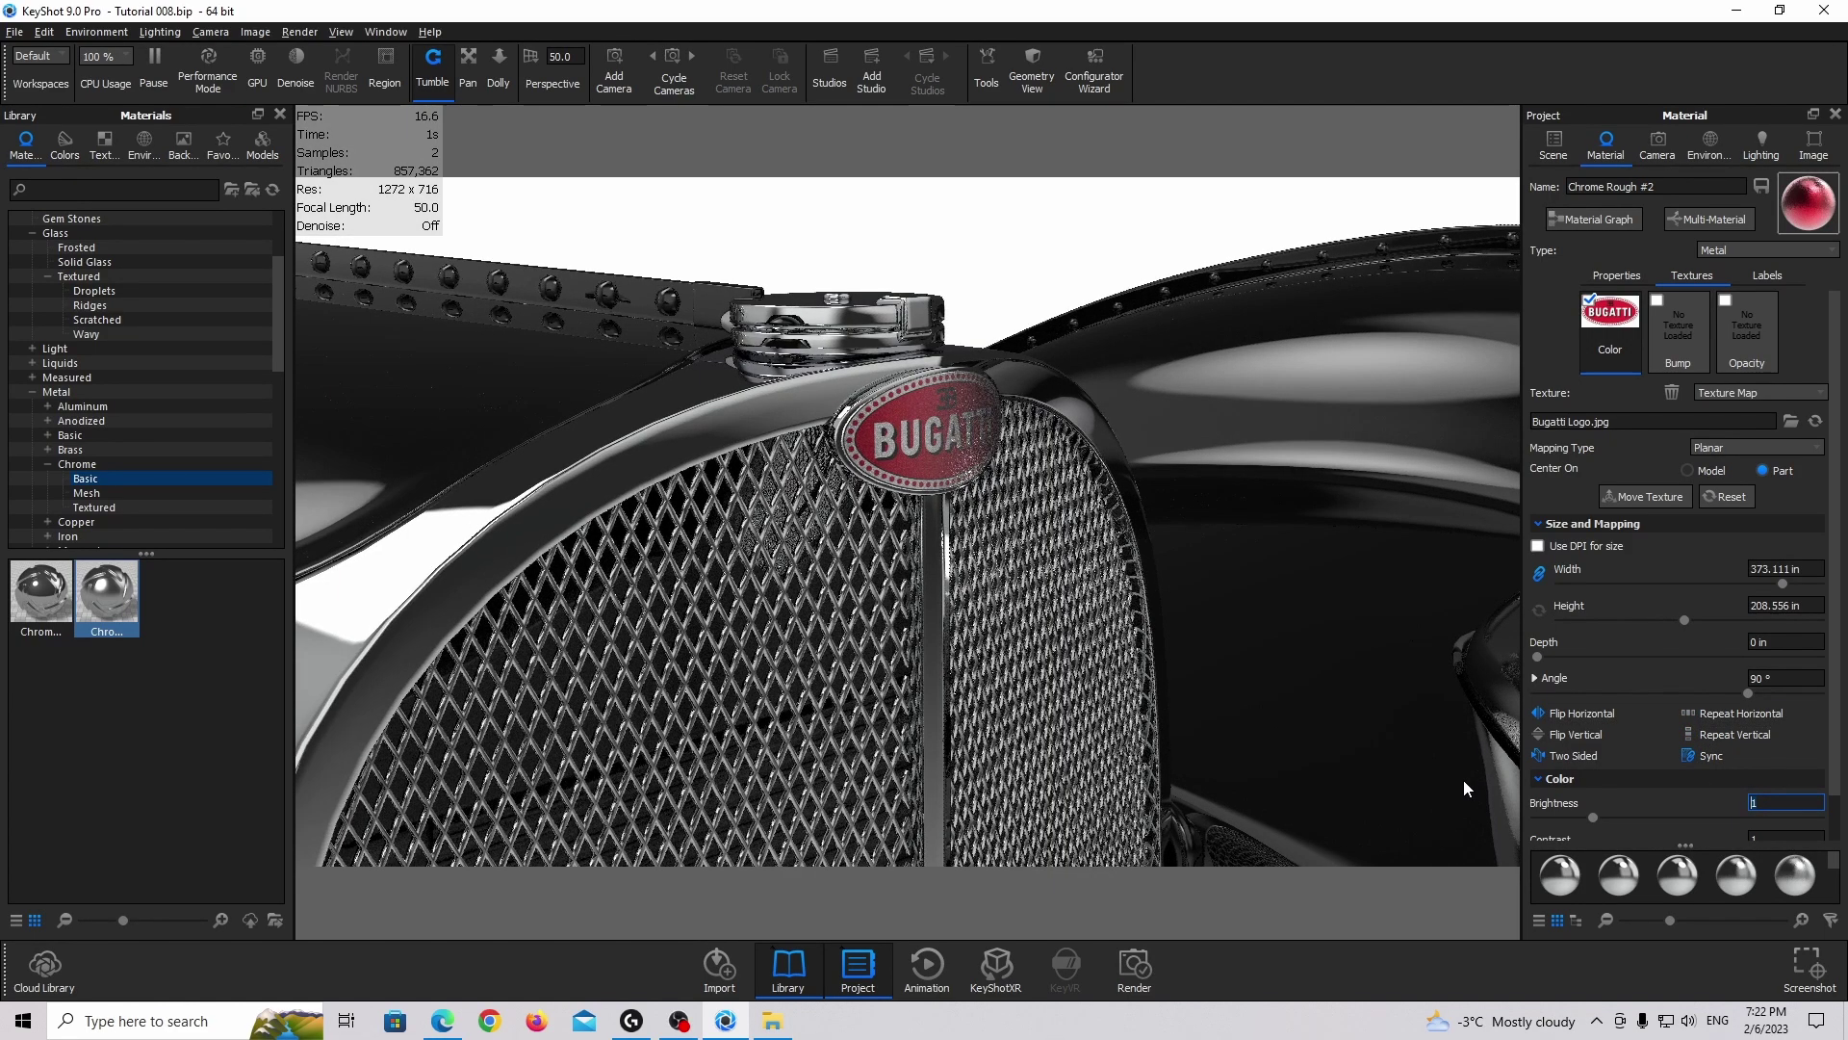
# Set the logo texture's brightness to 2 and its contrast to 1.35
pyautogui.write('3')
pyautogui.press('BackSpace')
pyautogui.write('1')
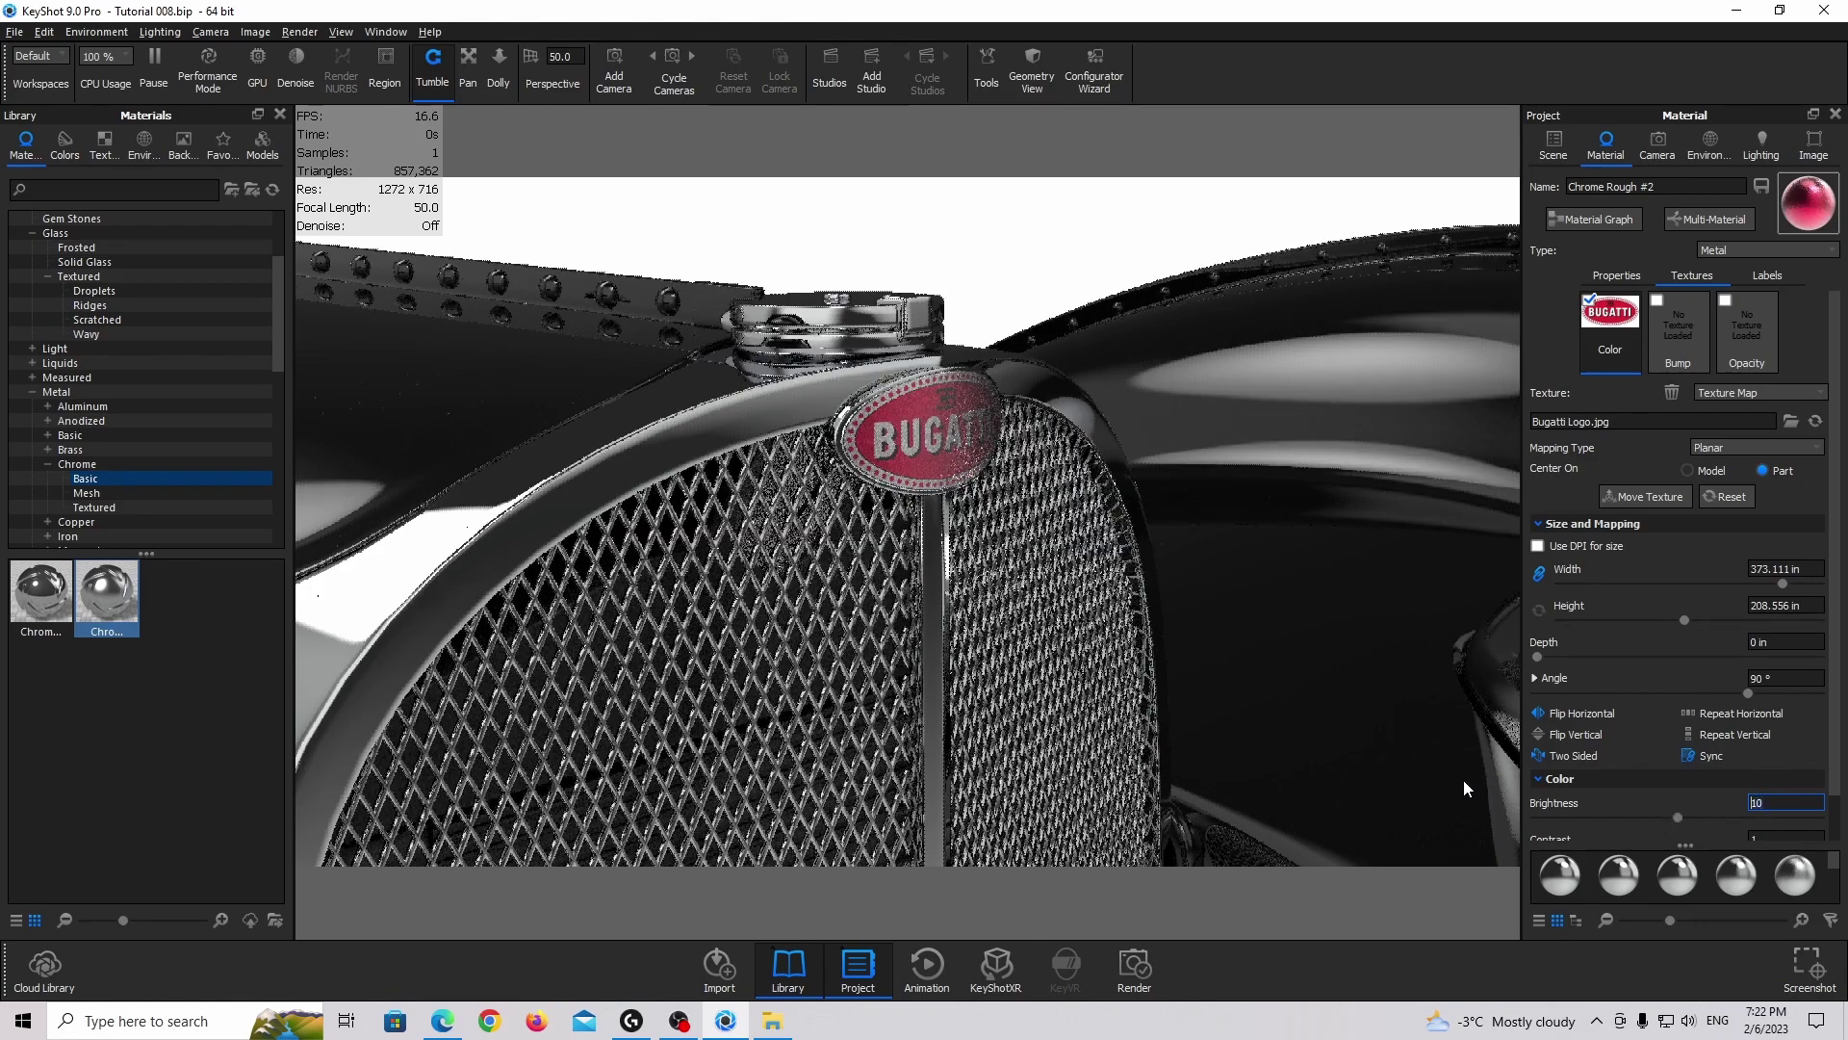
pyautogui.press('BackSpace')
pyautogui.write('2')
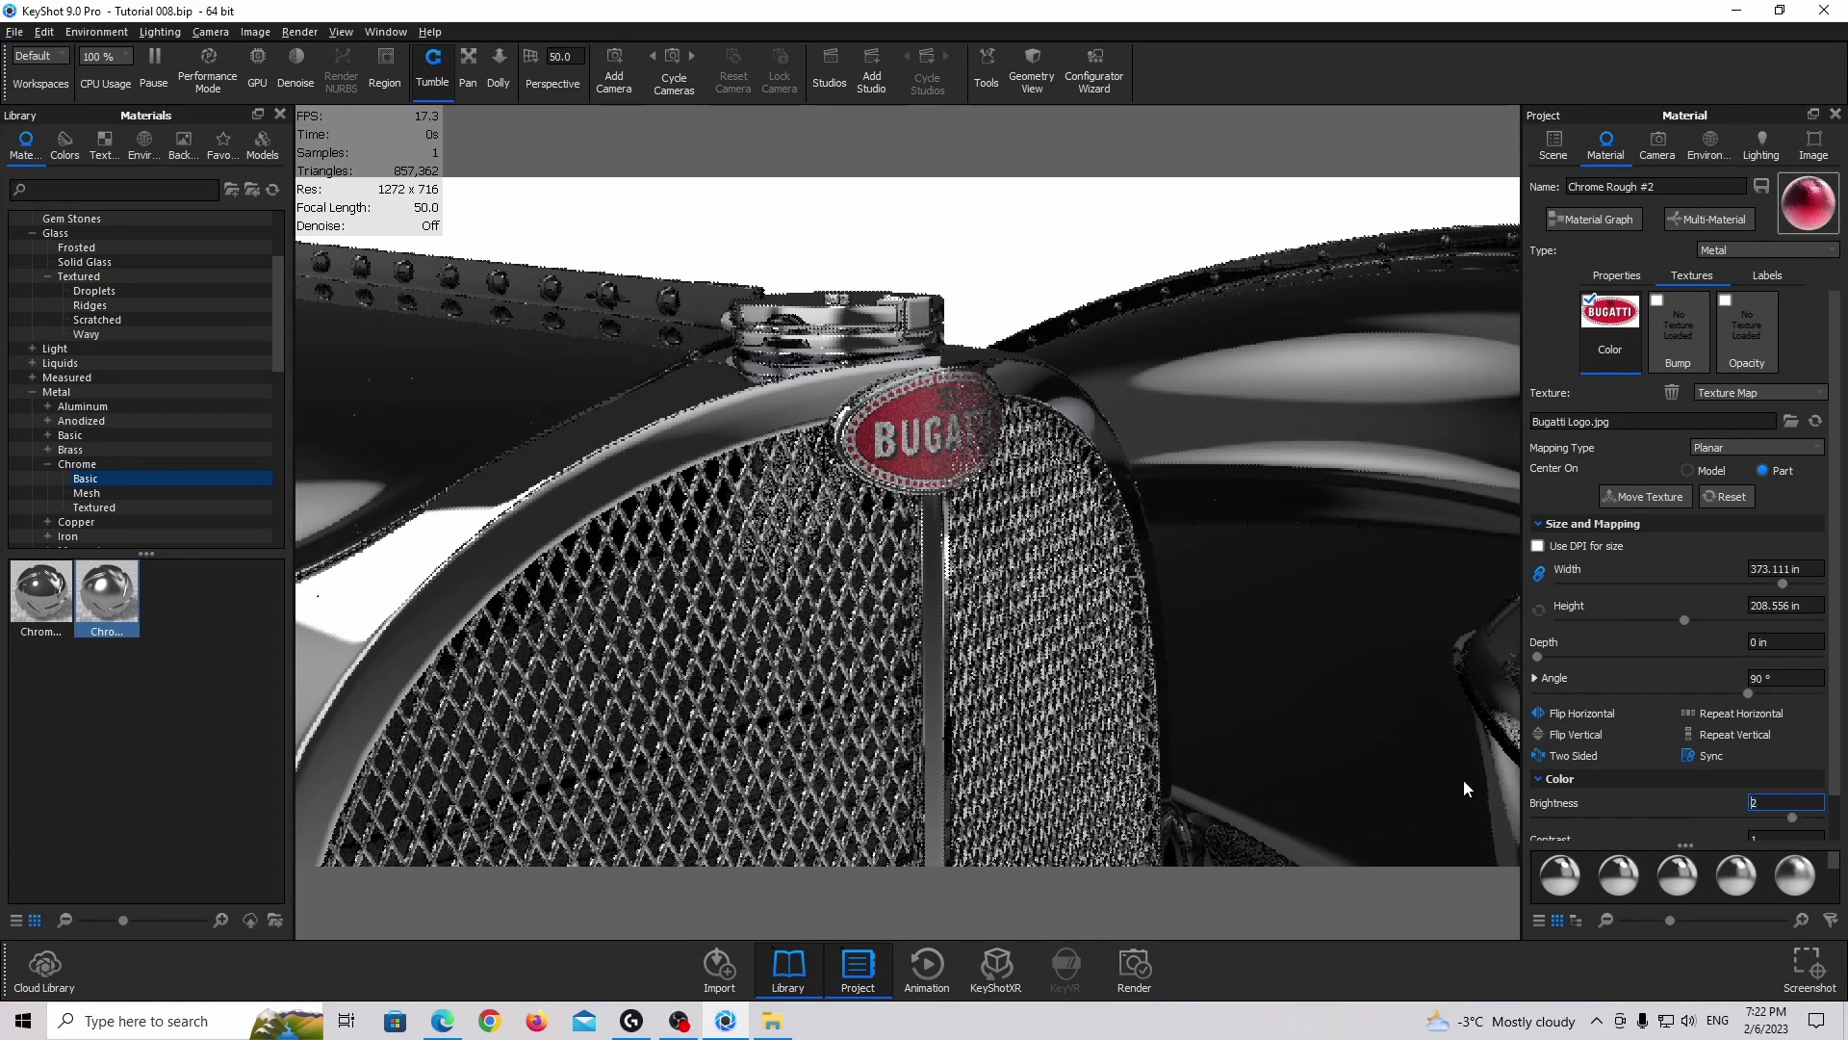
pyautogui.scroll(-1, 1770, 815)
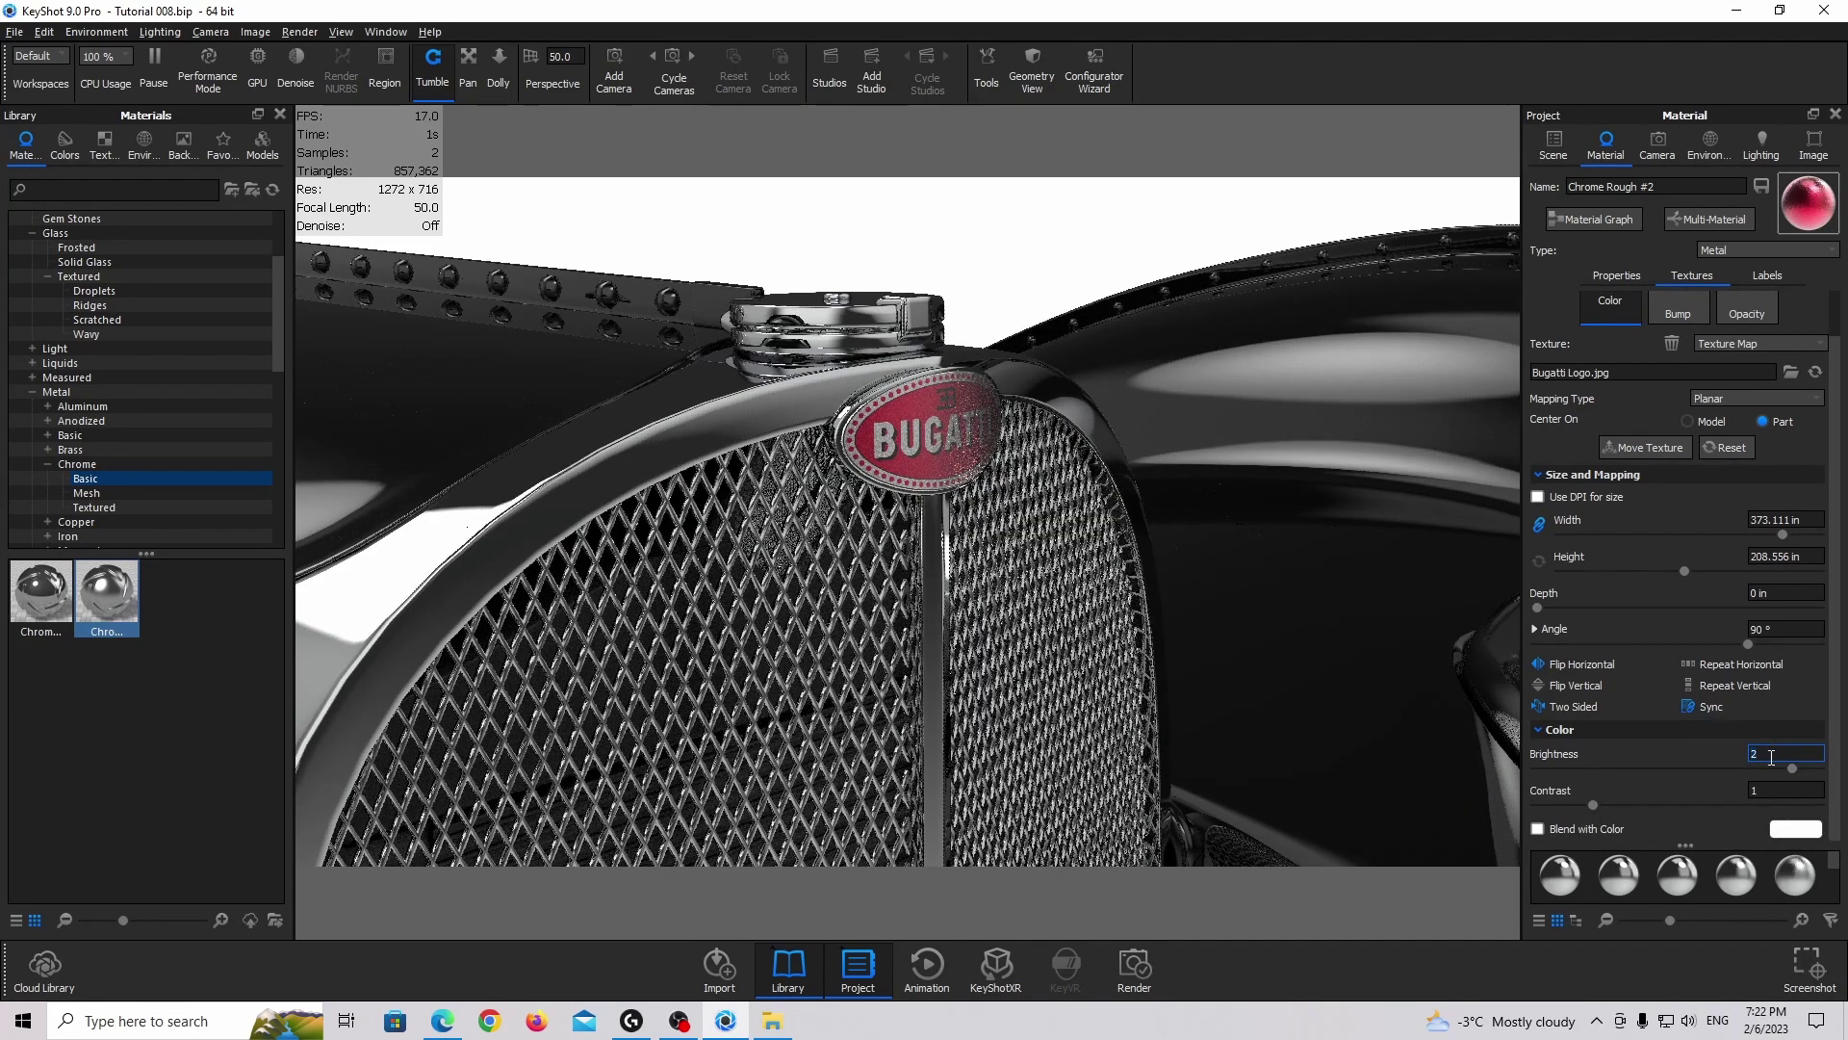
pyautogui.moveTo(1779, 789); pyautogui.dragTo(1604, 774)
pyautogui.write('.')
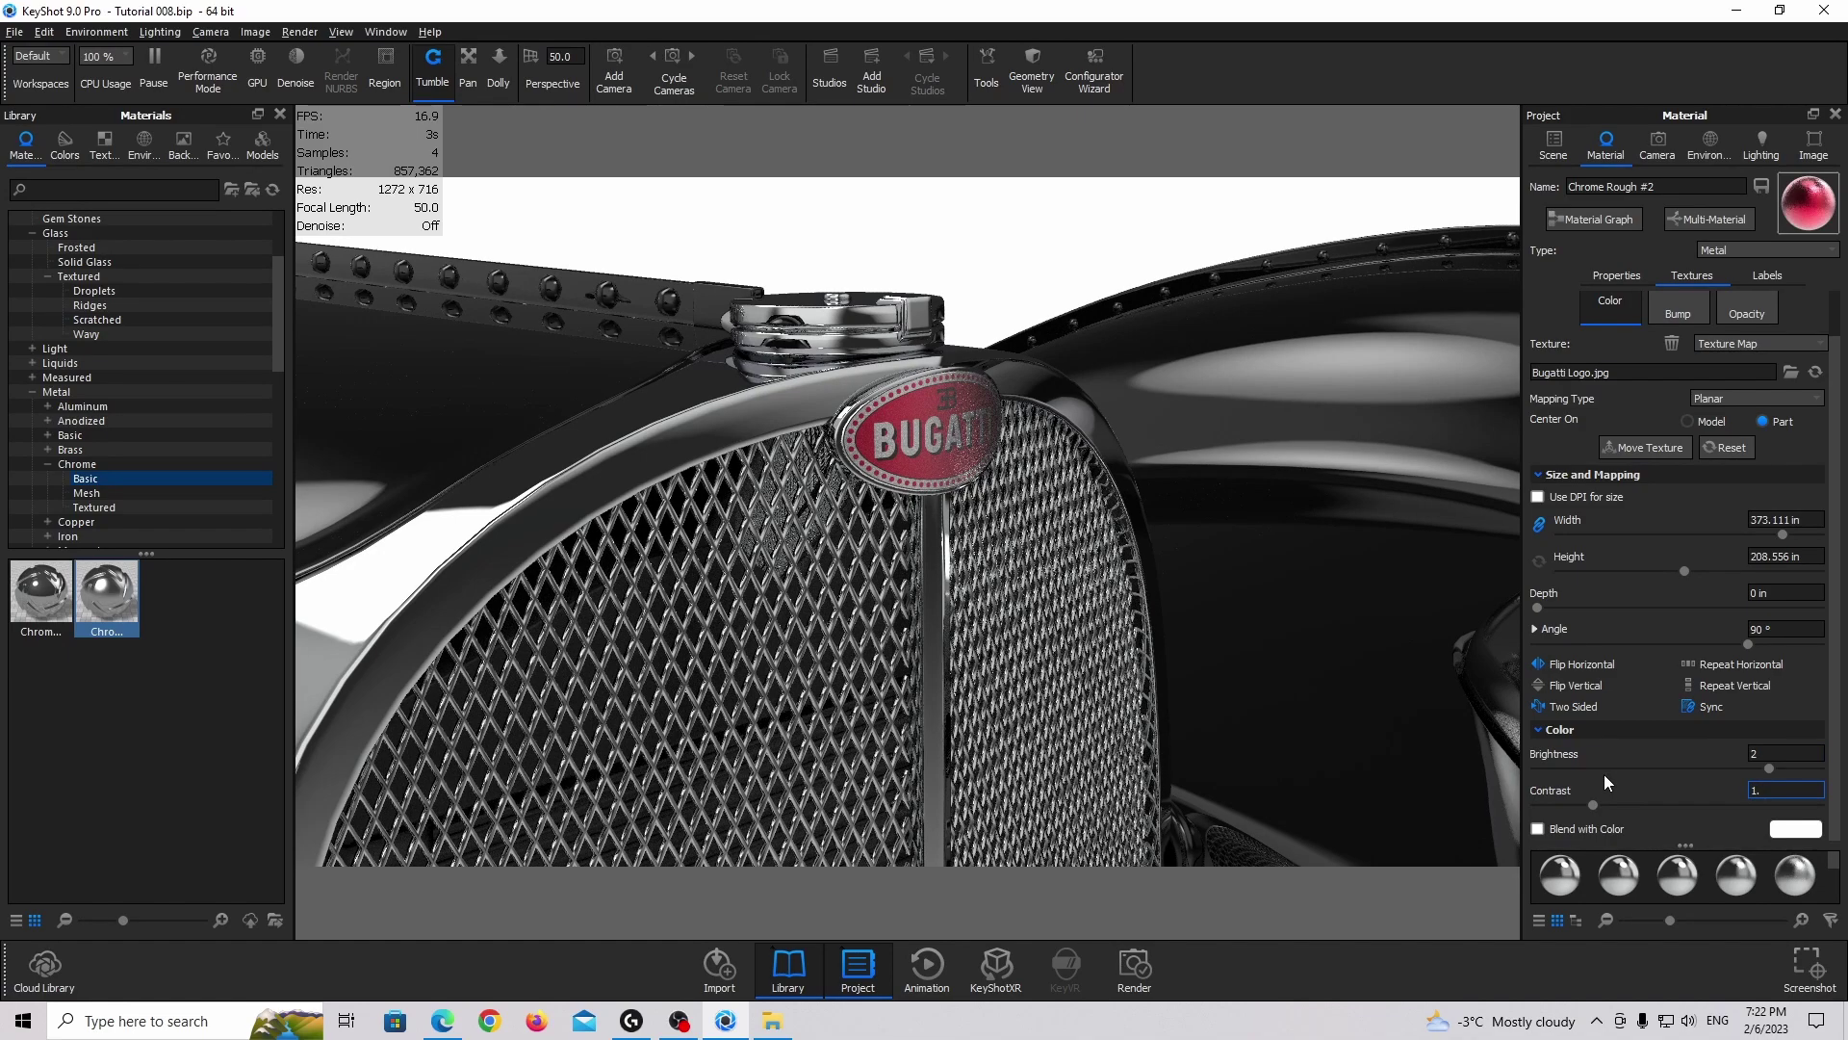
pyautogui.write('35')
pyautogui.press('Return')
pyautogui.moveTo(1190, 458); pyautogui.dragTo(1093, 465)
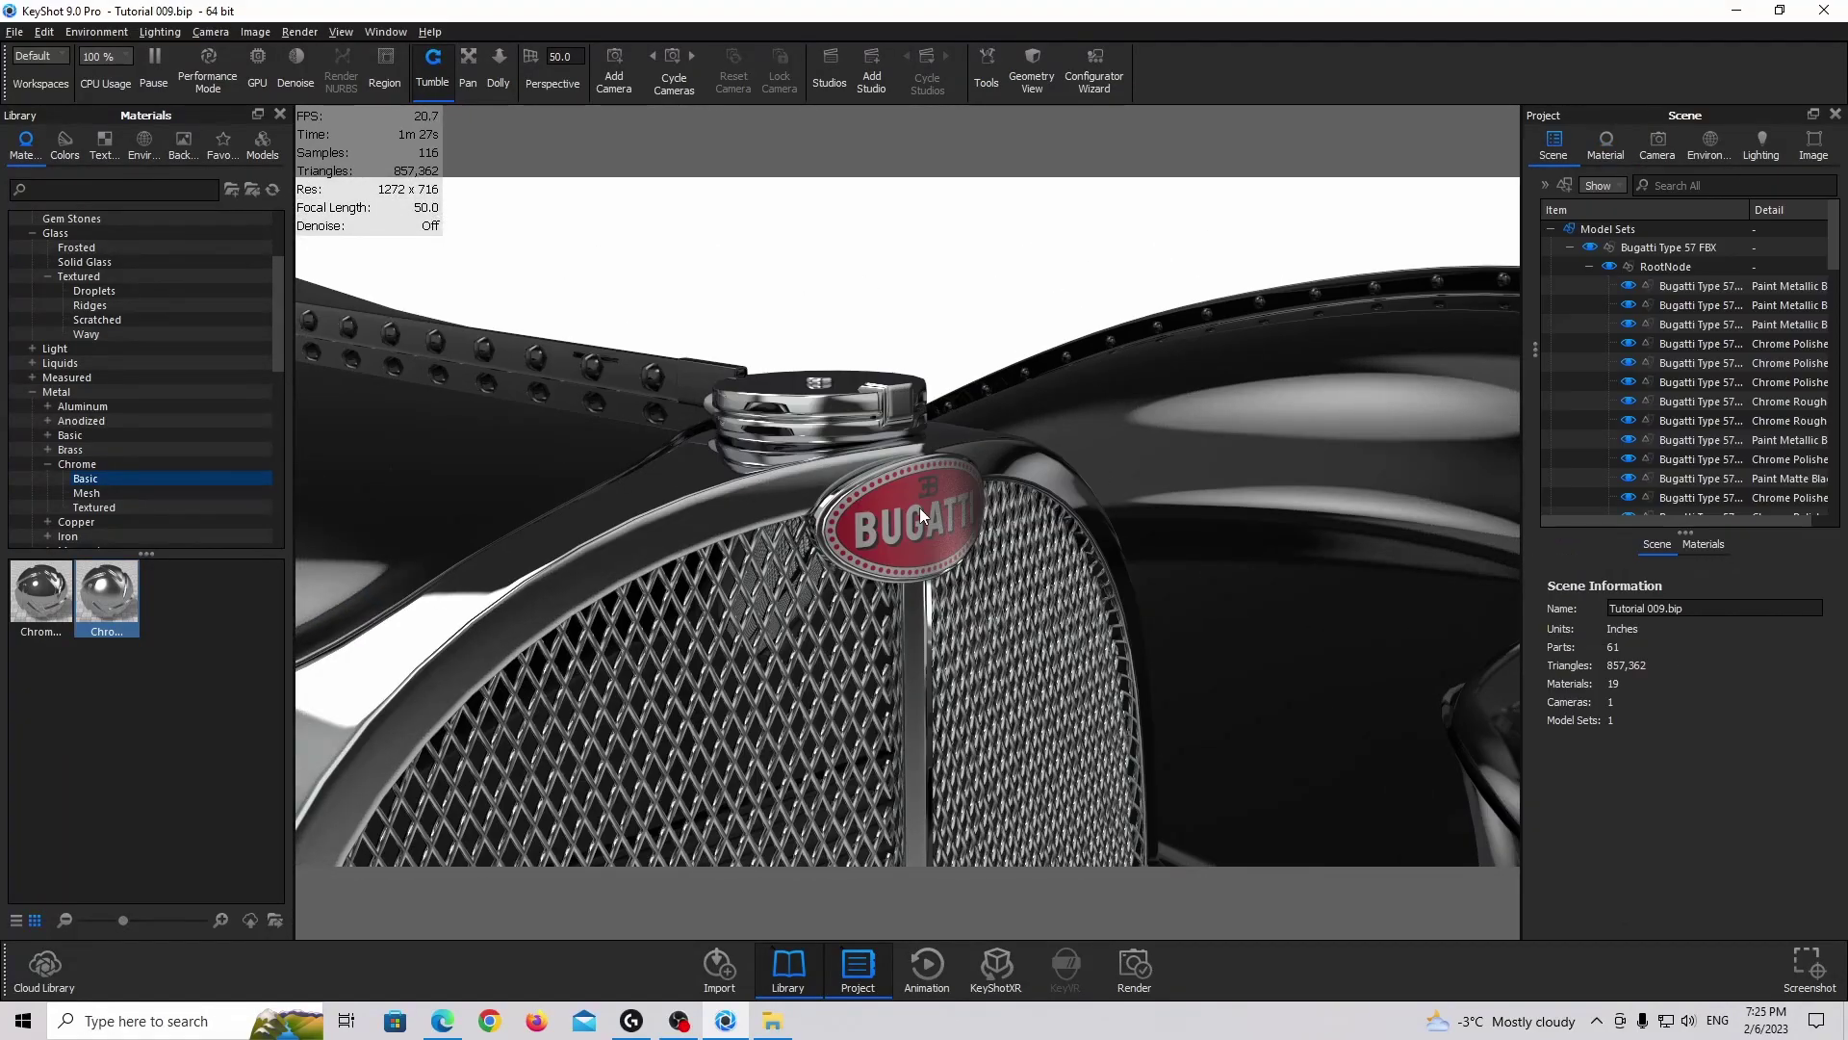
# Select the dark trim and underbody parts together around the front, side and rear of the car
pyautogui.moveTo(921, 507)
pyautogui.mouseDown()
pyautogui.moveTo(1056, 388)
pyautogui.moveTo(1130, 355)
pyautogui.moveTo(1043, 416)
pyautogui.moveTo(866, 396)
pyautogui.moveTo(624, 442)
pyautogui.moveTo(707, 414)
pyautogui.moveTo(920, 532)
pyautogui.mouseUp()
pyautogui.click(647, 387)
pyautogui.scroll(-5, 647, 387)
pyautogui.click(766, 670)
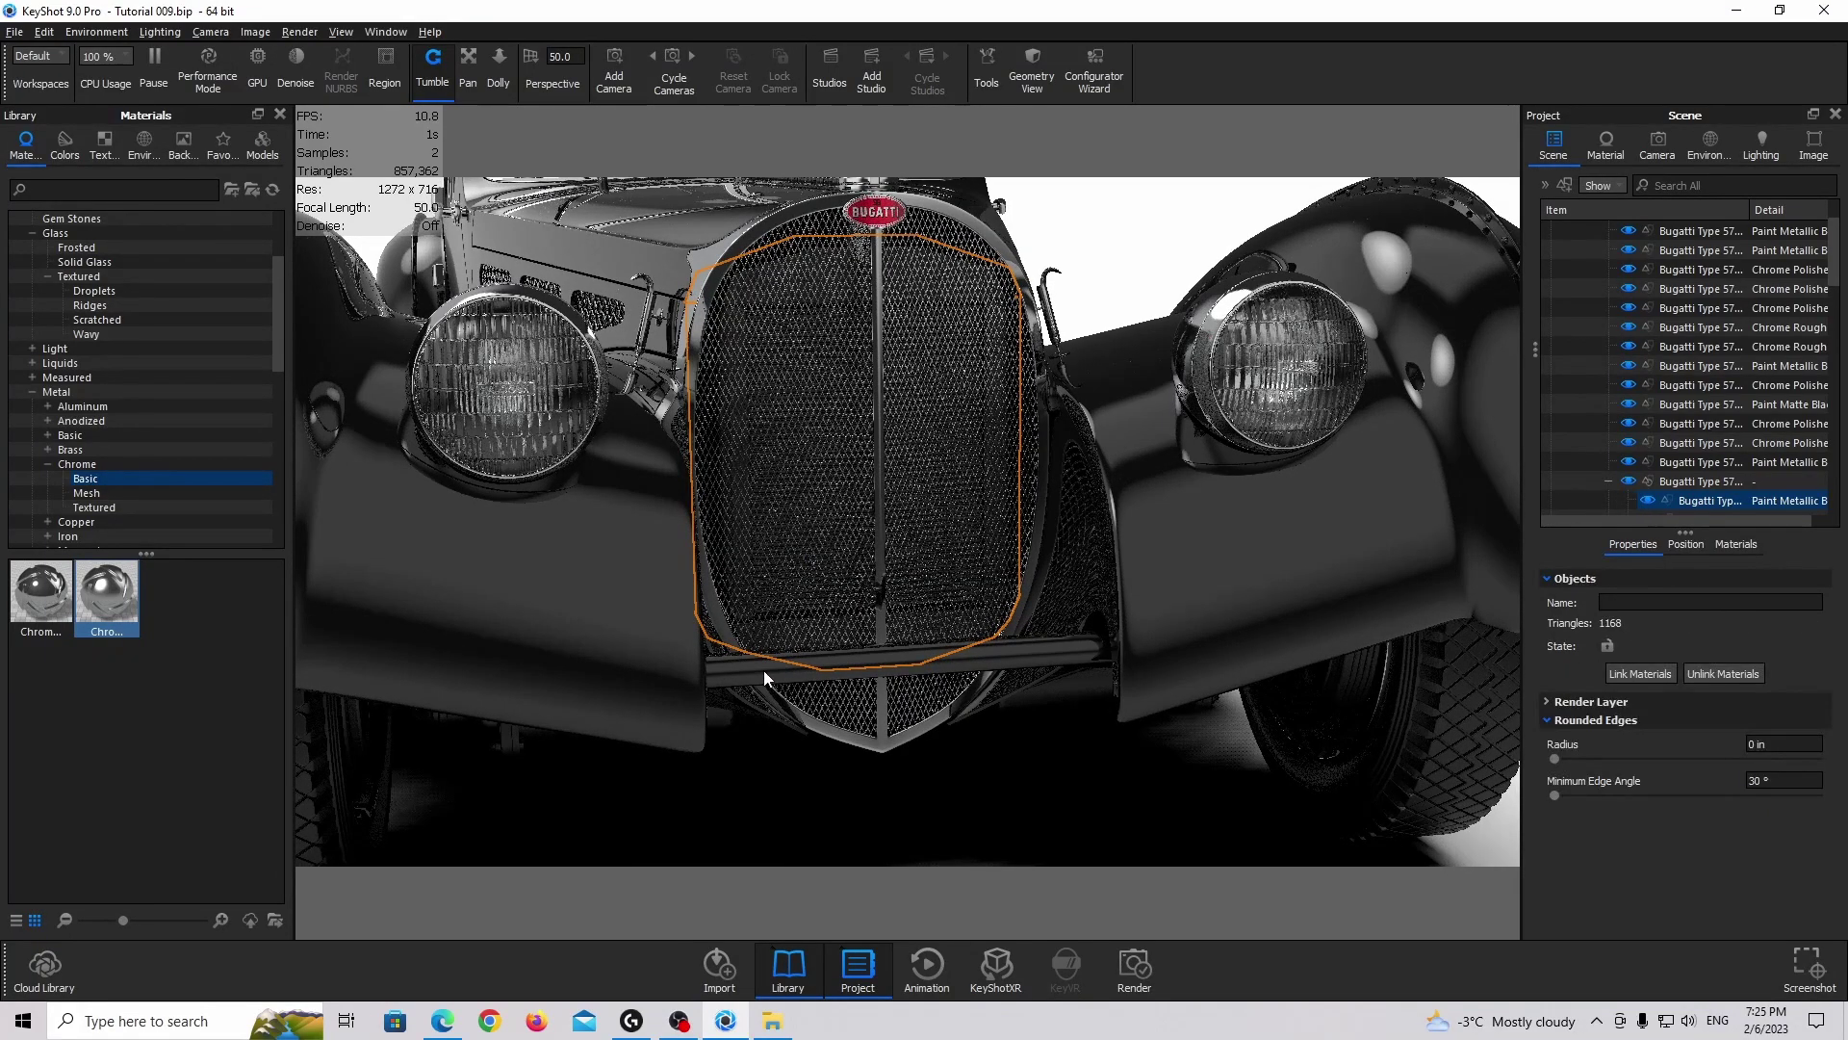
pyautogui.moveTo(886, 655); pyautogui.dragTo(1322, 456)
pyautogui.moveTo(1198, 510)
pyautogui.mouseDown()
pyautogui.moveTo(1267, 506)
pyautogui.moveTo(1117, 501)
pyautogui.moveTo(1267, 547)
pyautogui.mouseUp()
pyautogui.click(1345, 489)
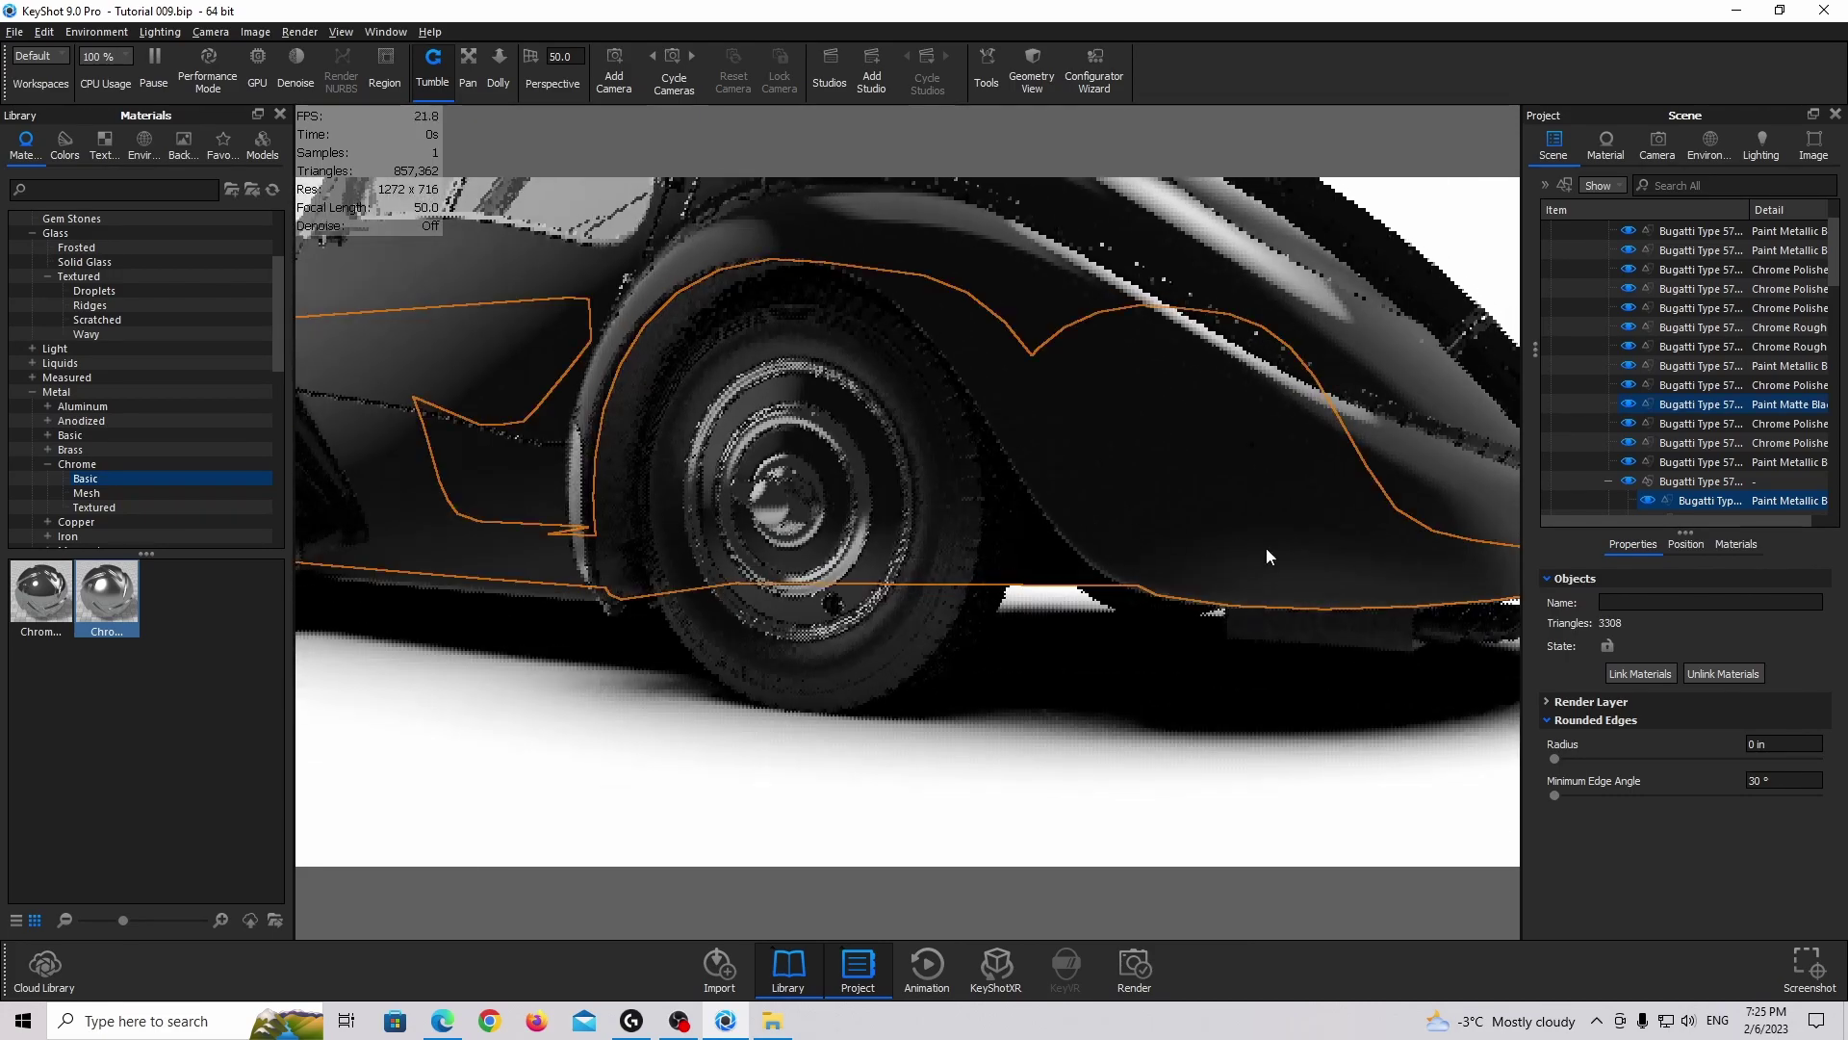
pyautogui.keyDown('shift'); pyautogui.click(1375, 626); pyautogui.keyUp('shift')
pyautogui.moveTo(1348, 604); pyautogui.dragTo(836, 524)
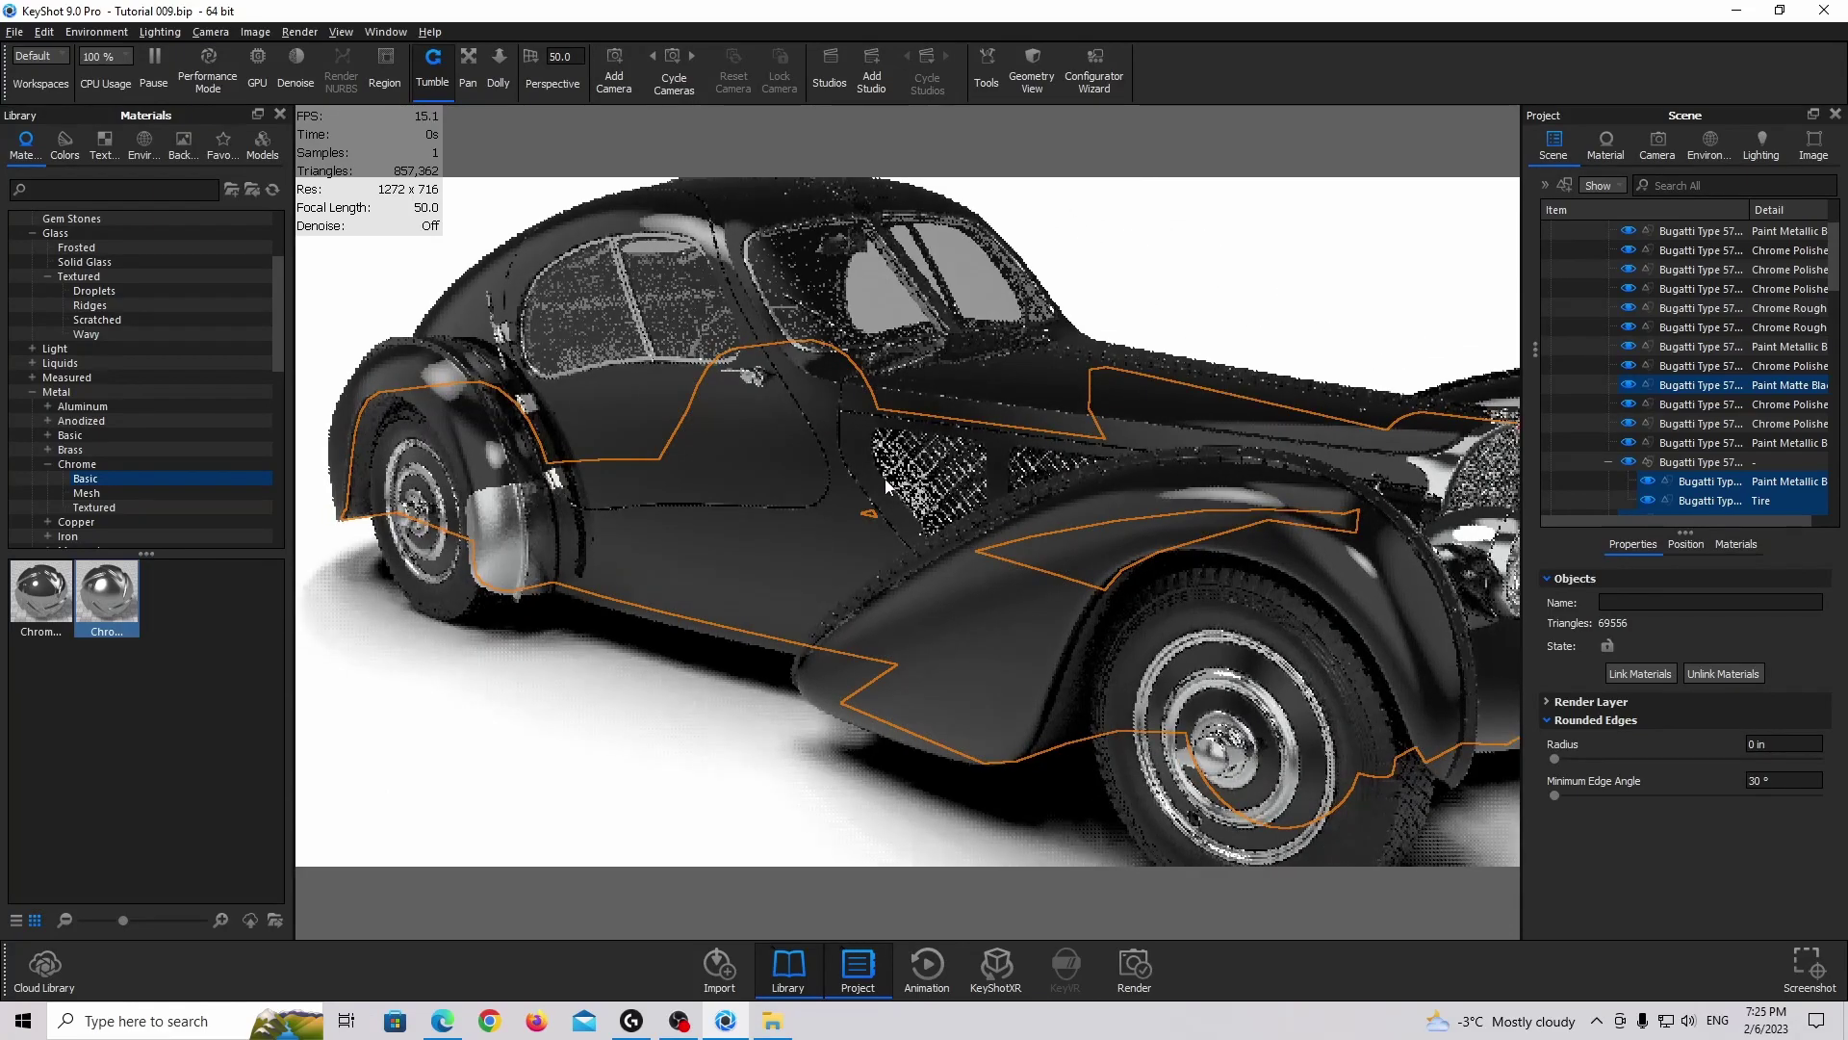
pyautogui.scroll(5, 847, 531)
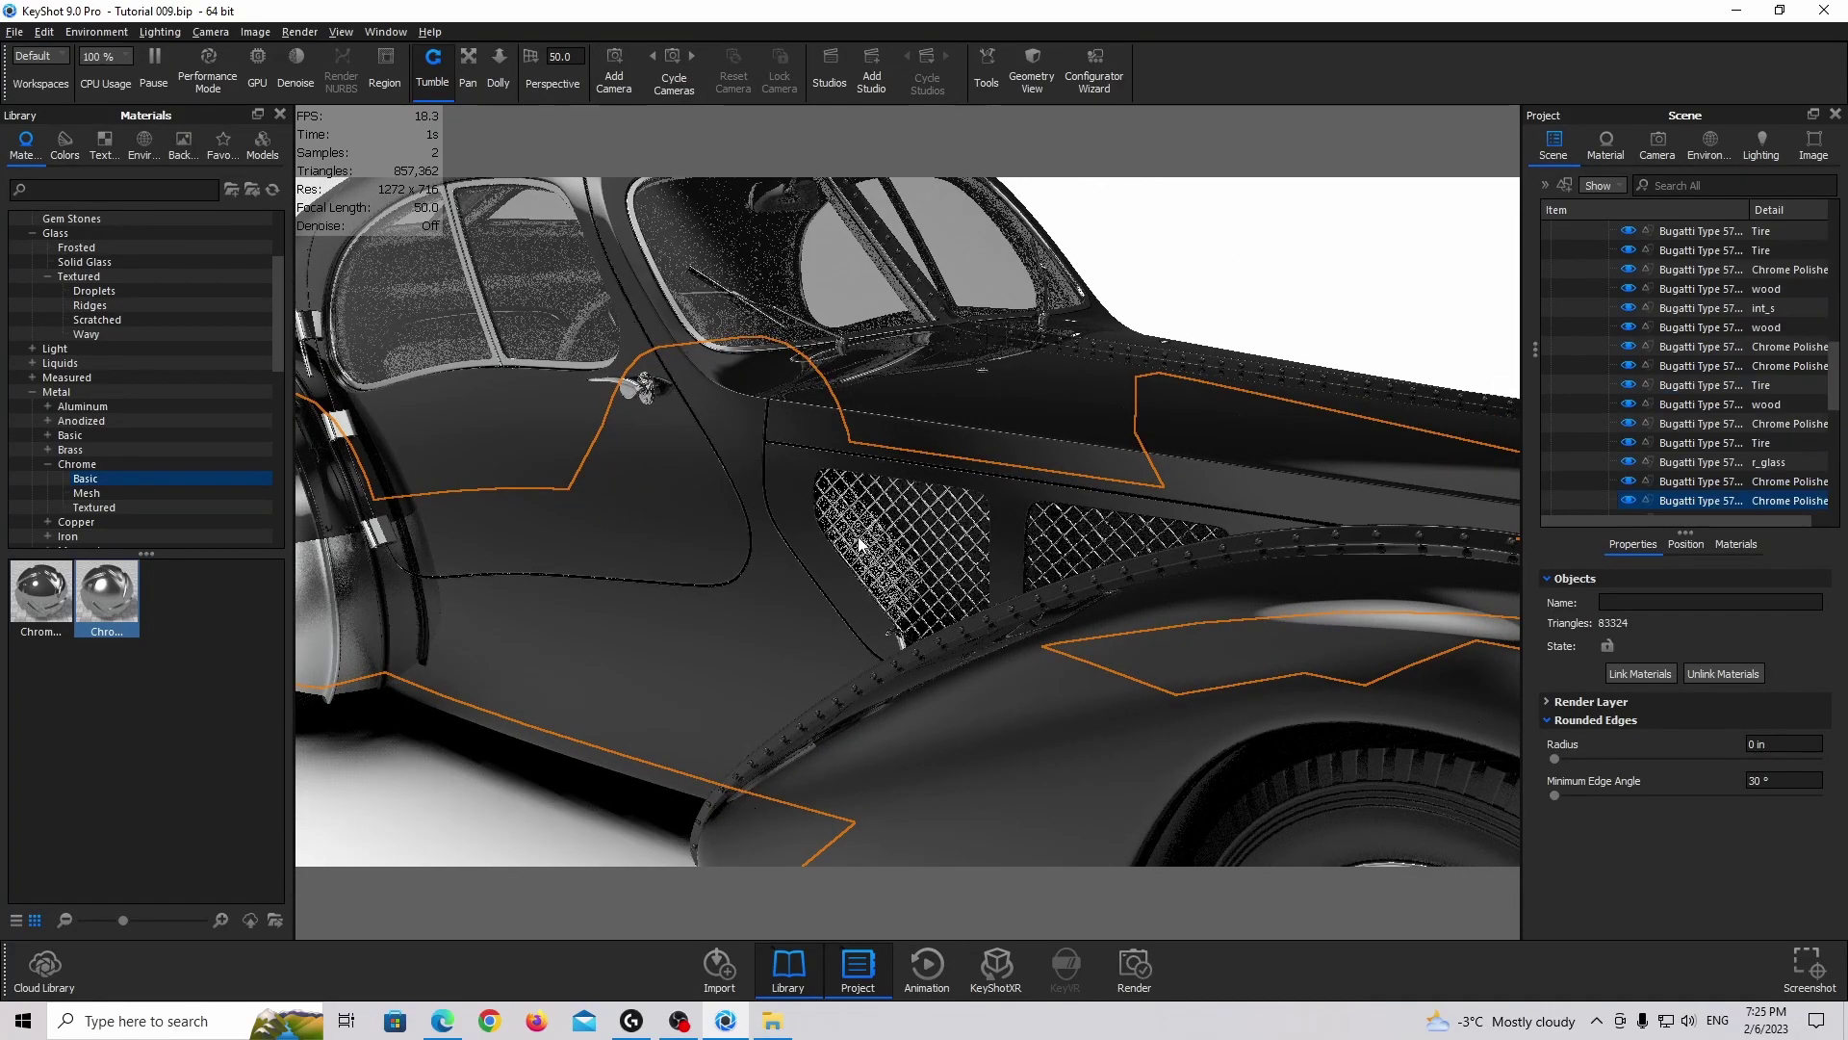
pyautogui.moveTo(859, 536); pyautogui.dragTo(762, 522, button='middle')
pyautogui.moveTo(761, 522); pyautogui.dragTo(726, 522)
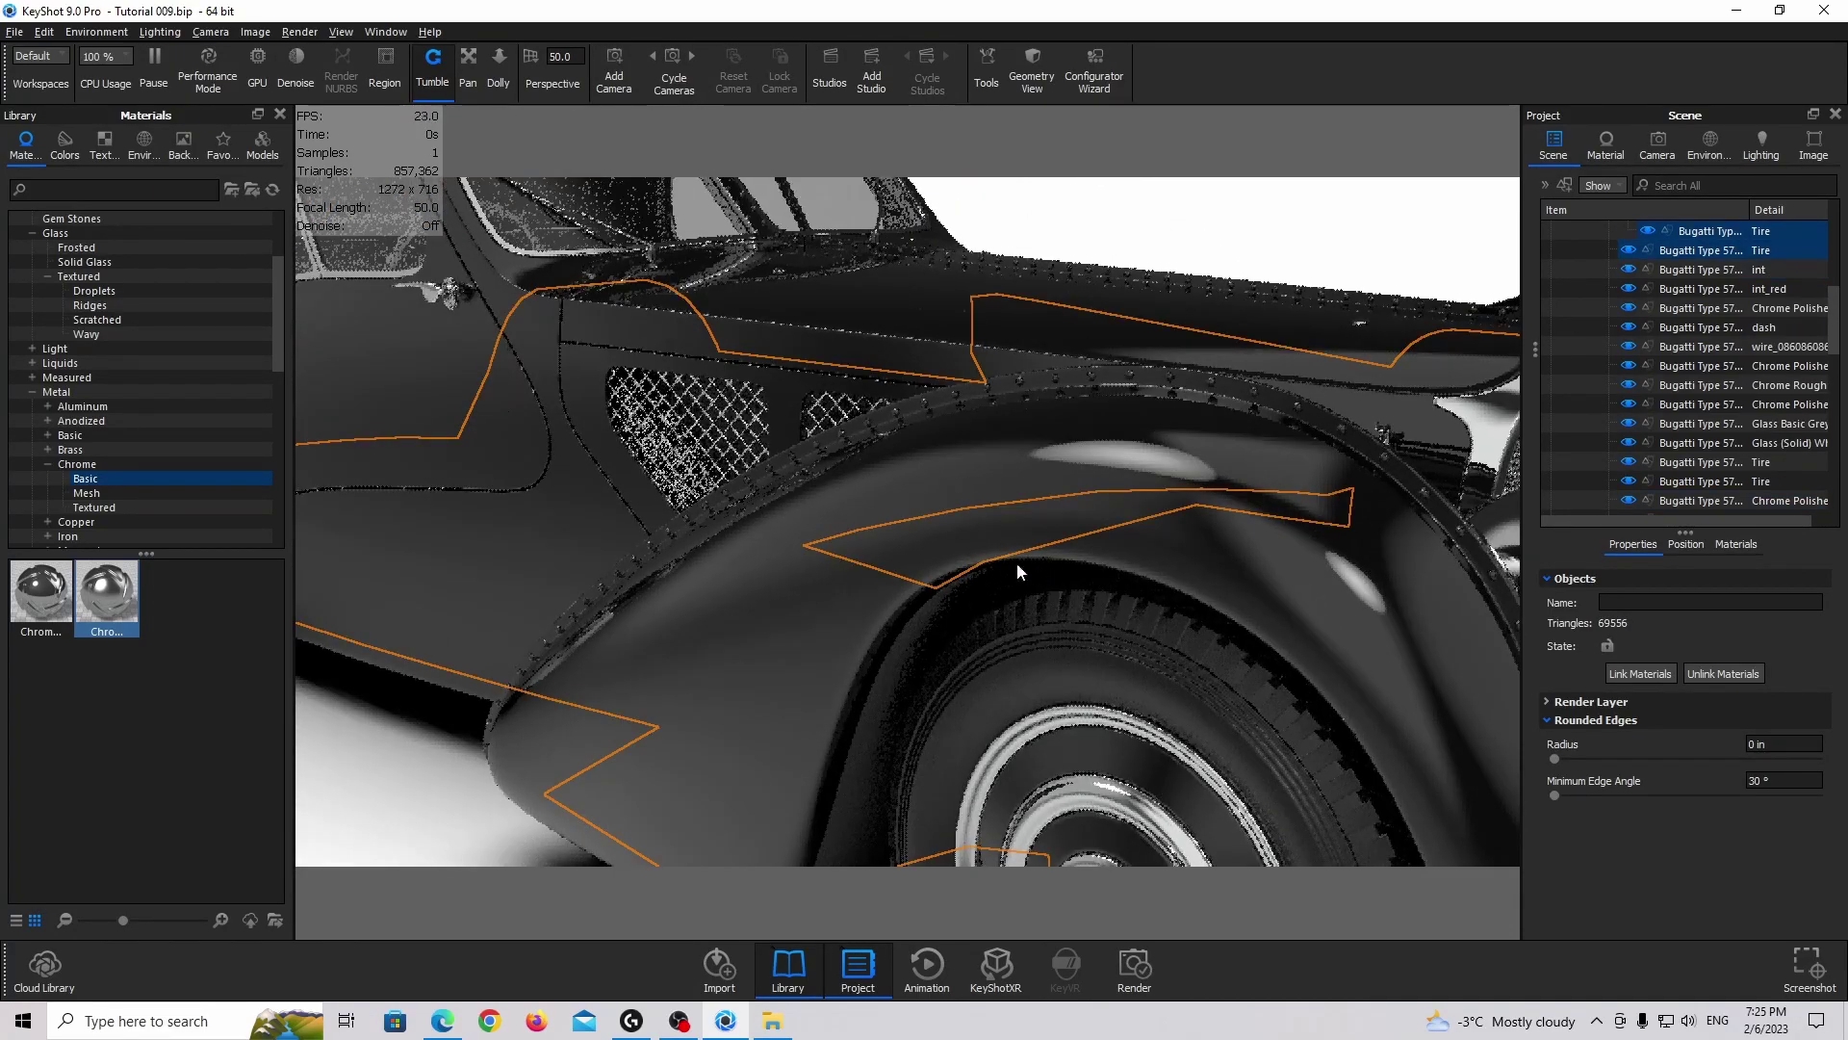
pyautogui.moveTo(1017, 562); pyautogui.dragTo(729, 553)
pyautogui.scroll(-2, 949, 574)
pyautogui.moveTo(949, 575)
pyautogui.mouseDown()
pyautogui.moveTo(762, 570)
pyautogui.moveTo(996, 512)
pyautogui.moveTo(916, 523)
pyautogui.moveTo(944, 512)
pyautogui.mouseUp()
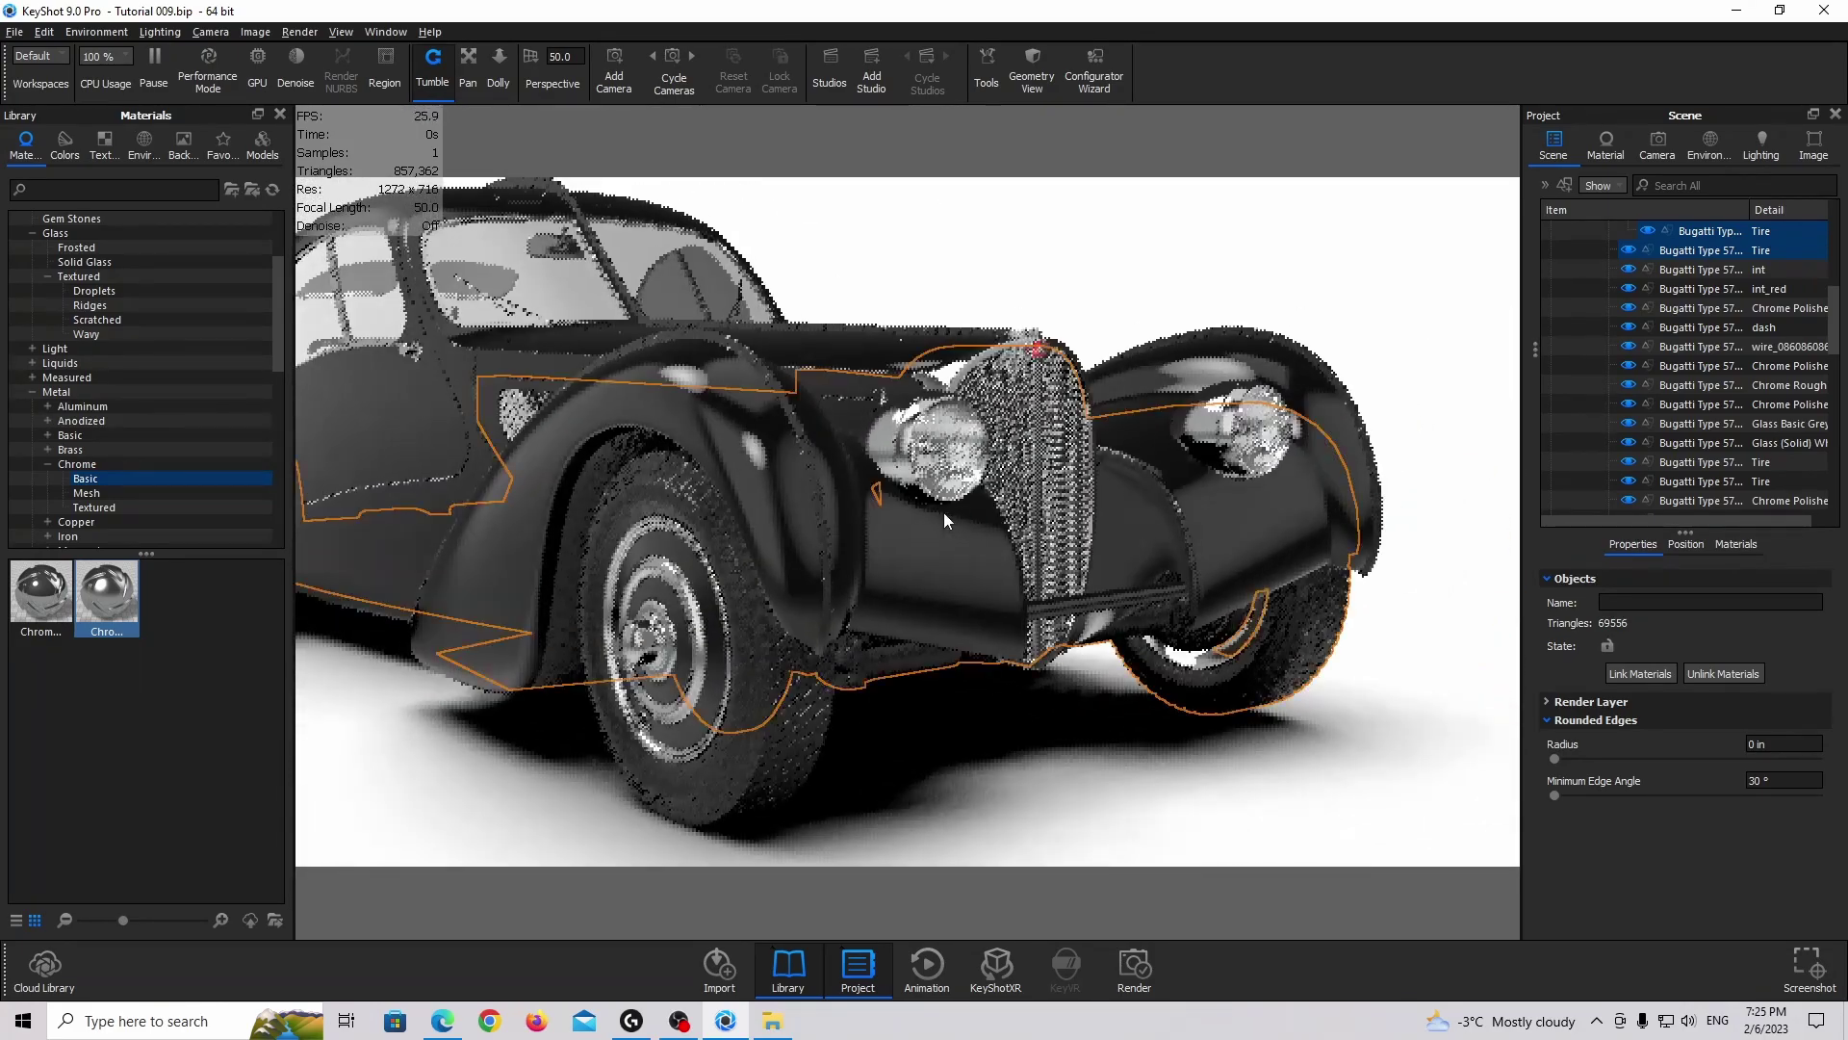
# Search the material library for "paint matt" and assign Paint Matte Black to the selected parts
pyautogui.click(184, 188)
pyautogui.write('pai')
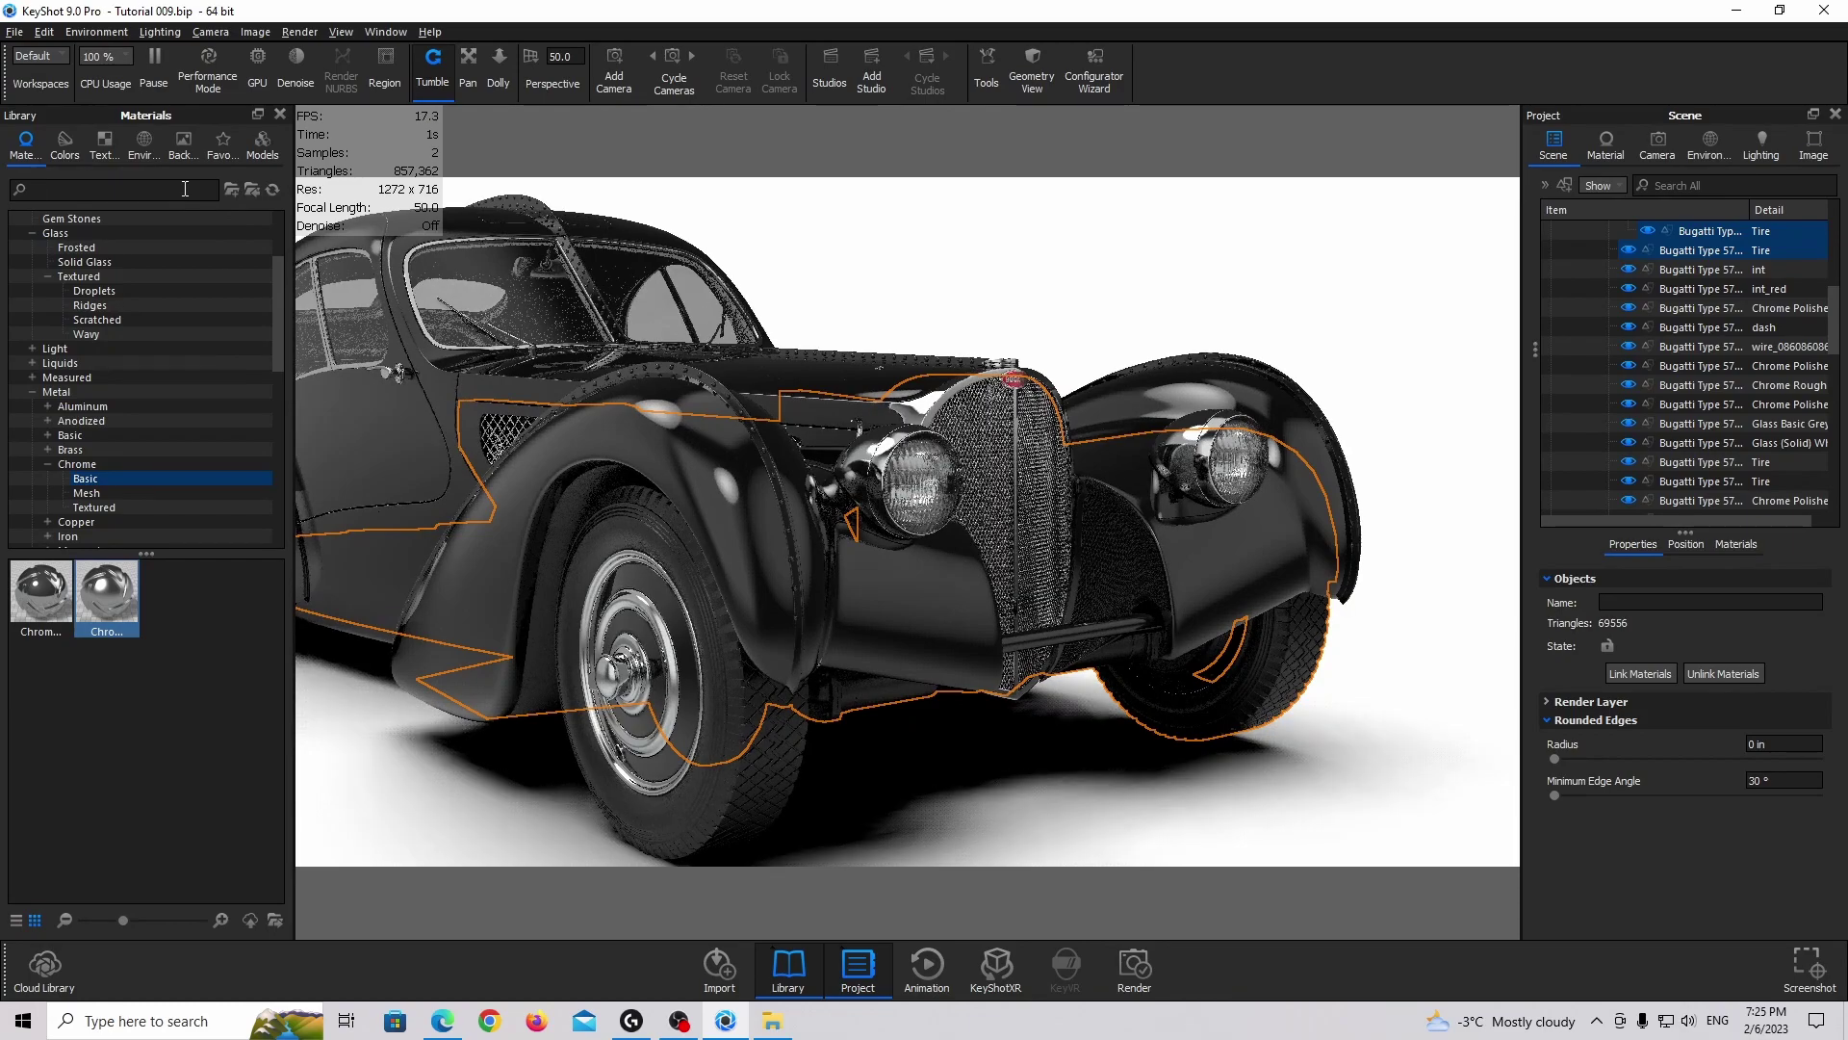
pyautogui.write('nt matt')
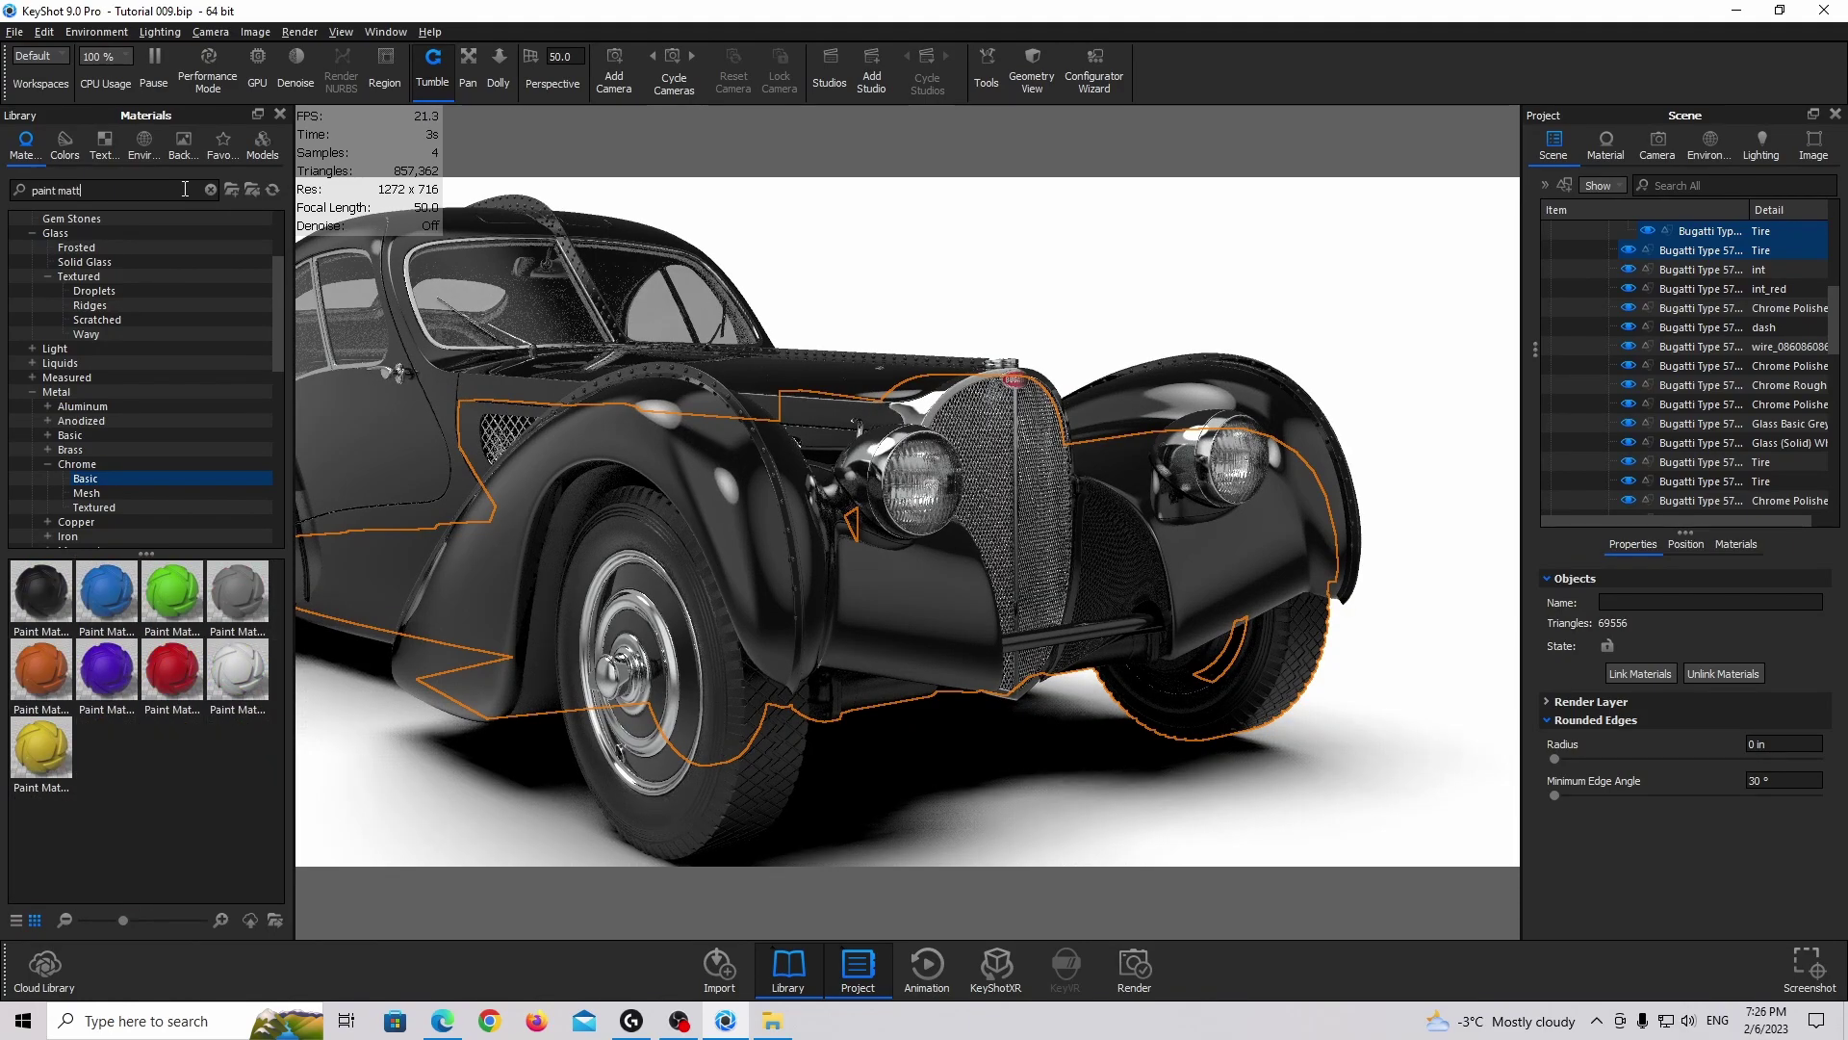
pyautogui.moveTo(43, 602)
pyautogui.mouseDown()
pyautogui.moveTo(1692, 309)
pyautogui.moveTo(1672, 251)
pyautogui.mouseUp()
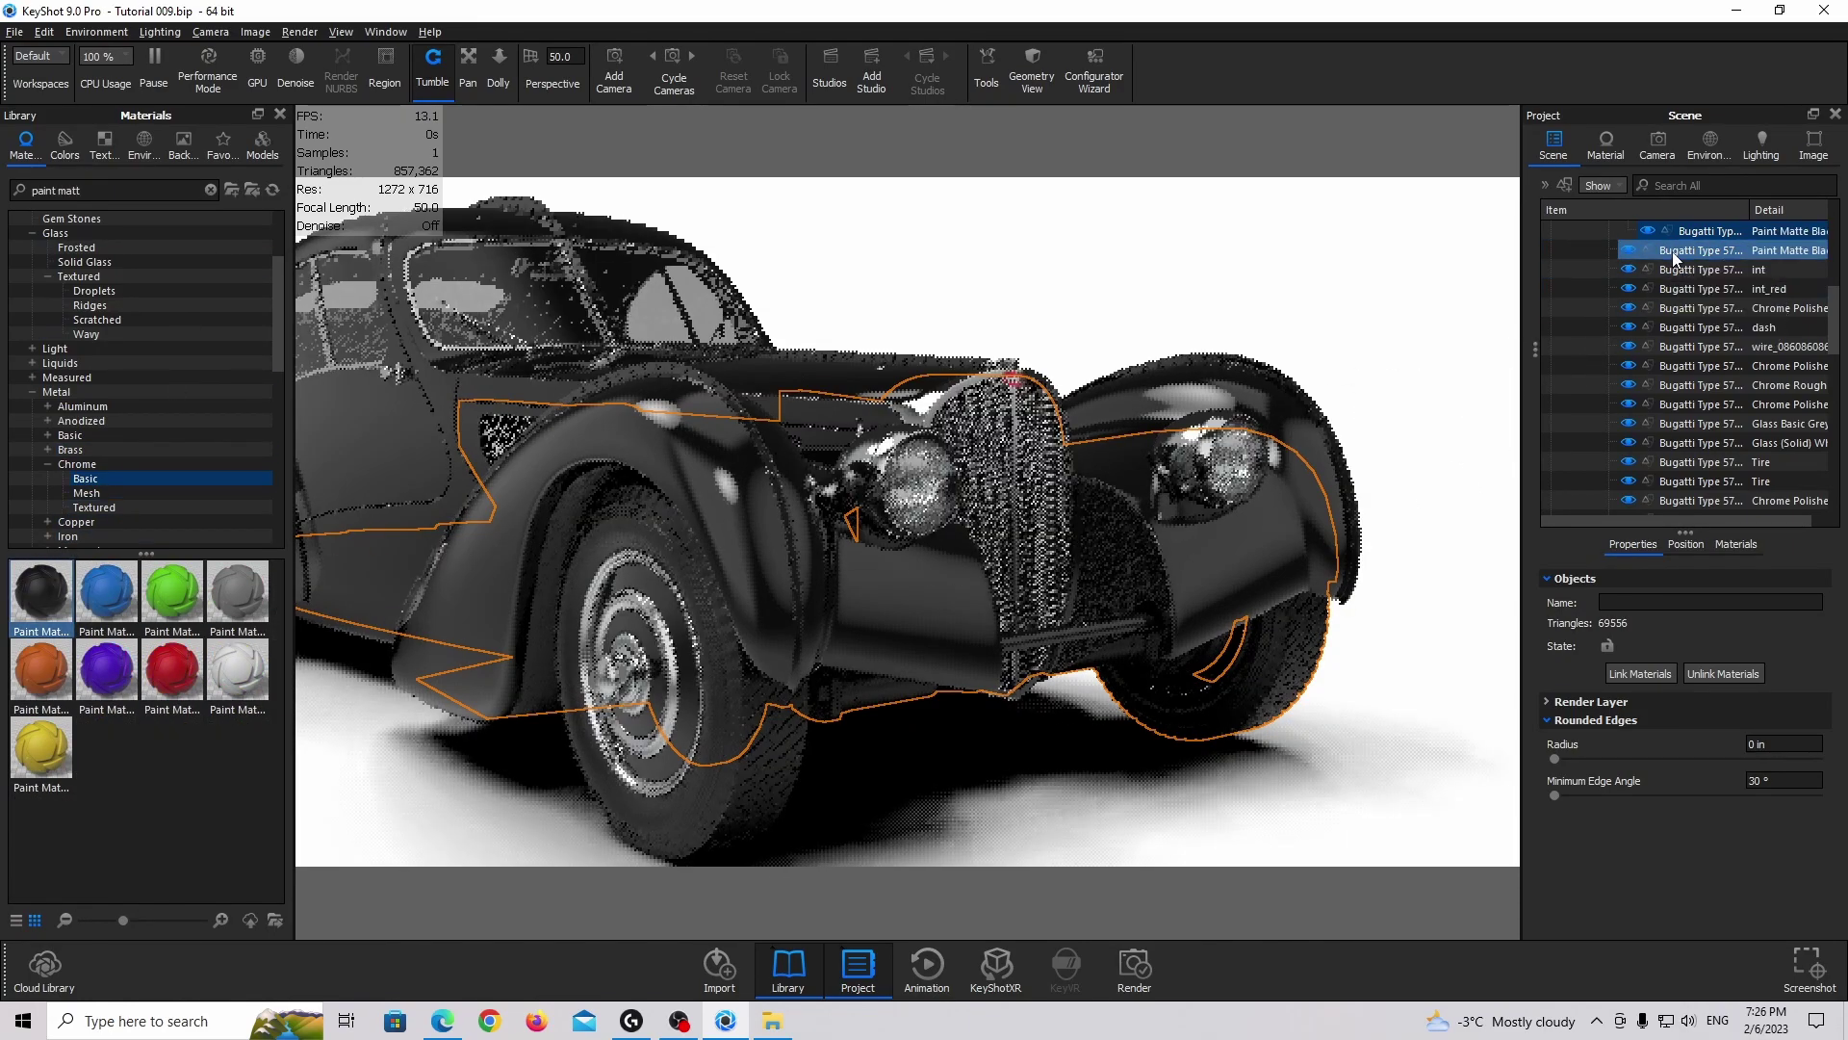
# Set the Paint Matte Black material's color to black, its roughness to 0.1 and its refractive index to 1.5
pyautogui.doubleClick(1672, 251)
pyautogui.click(1806, 302)
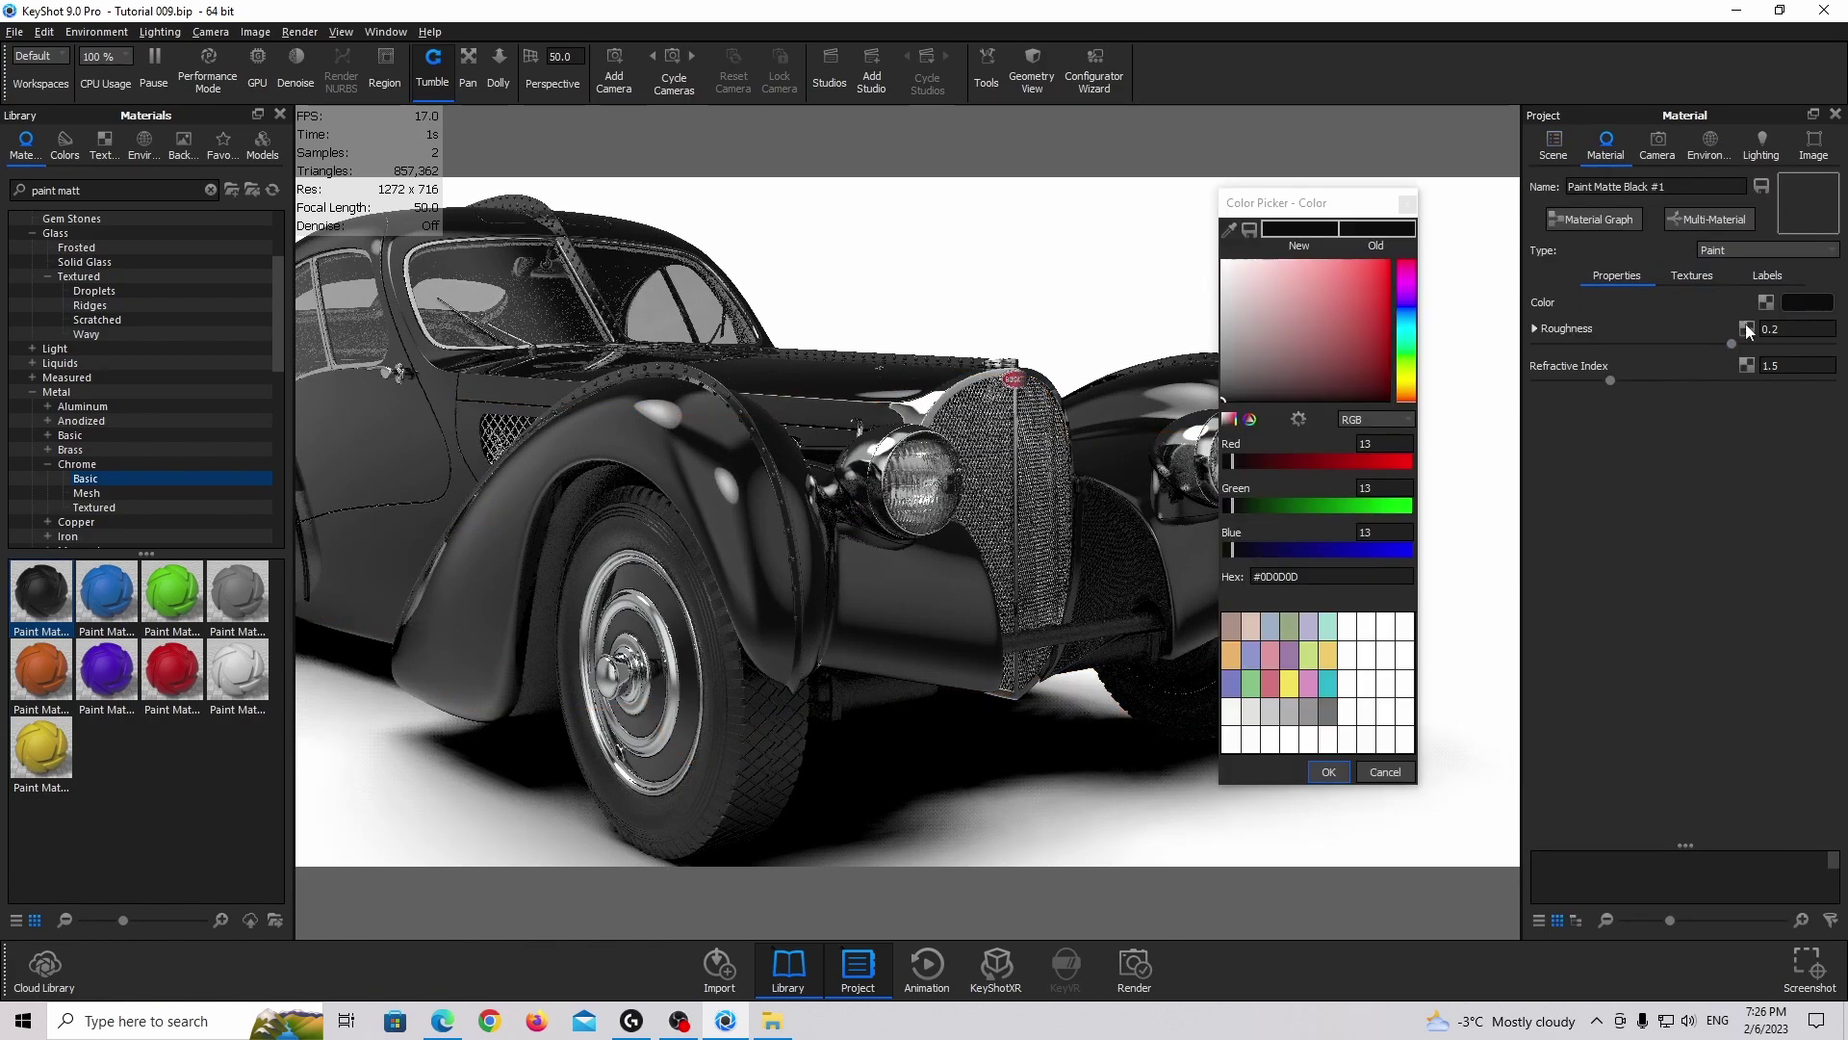
pyautogui.click(1312, 768)
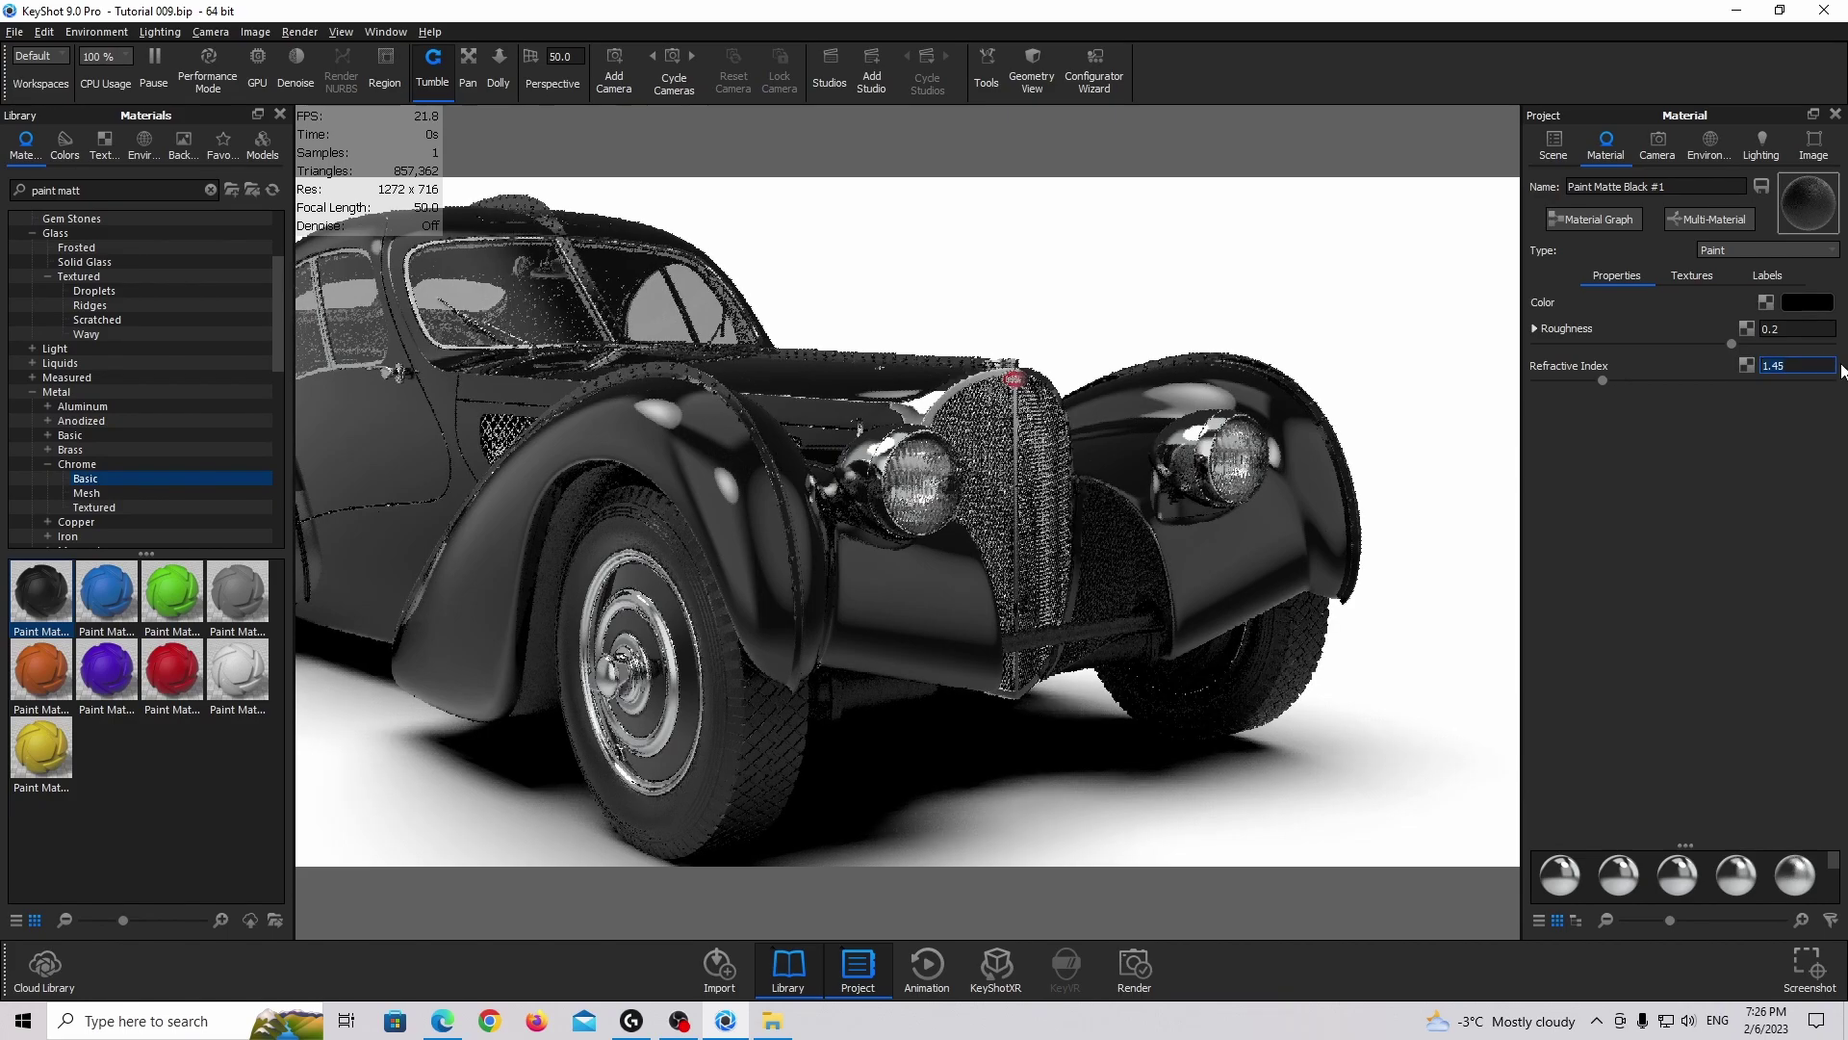
pyautogui.click(1781, 367)
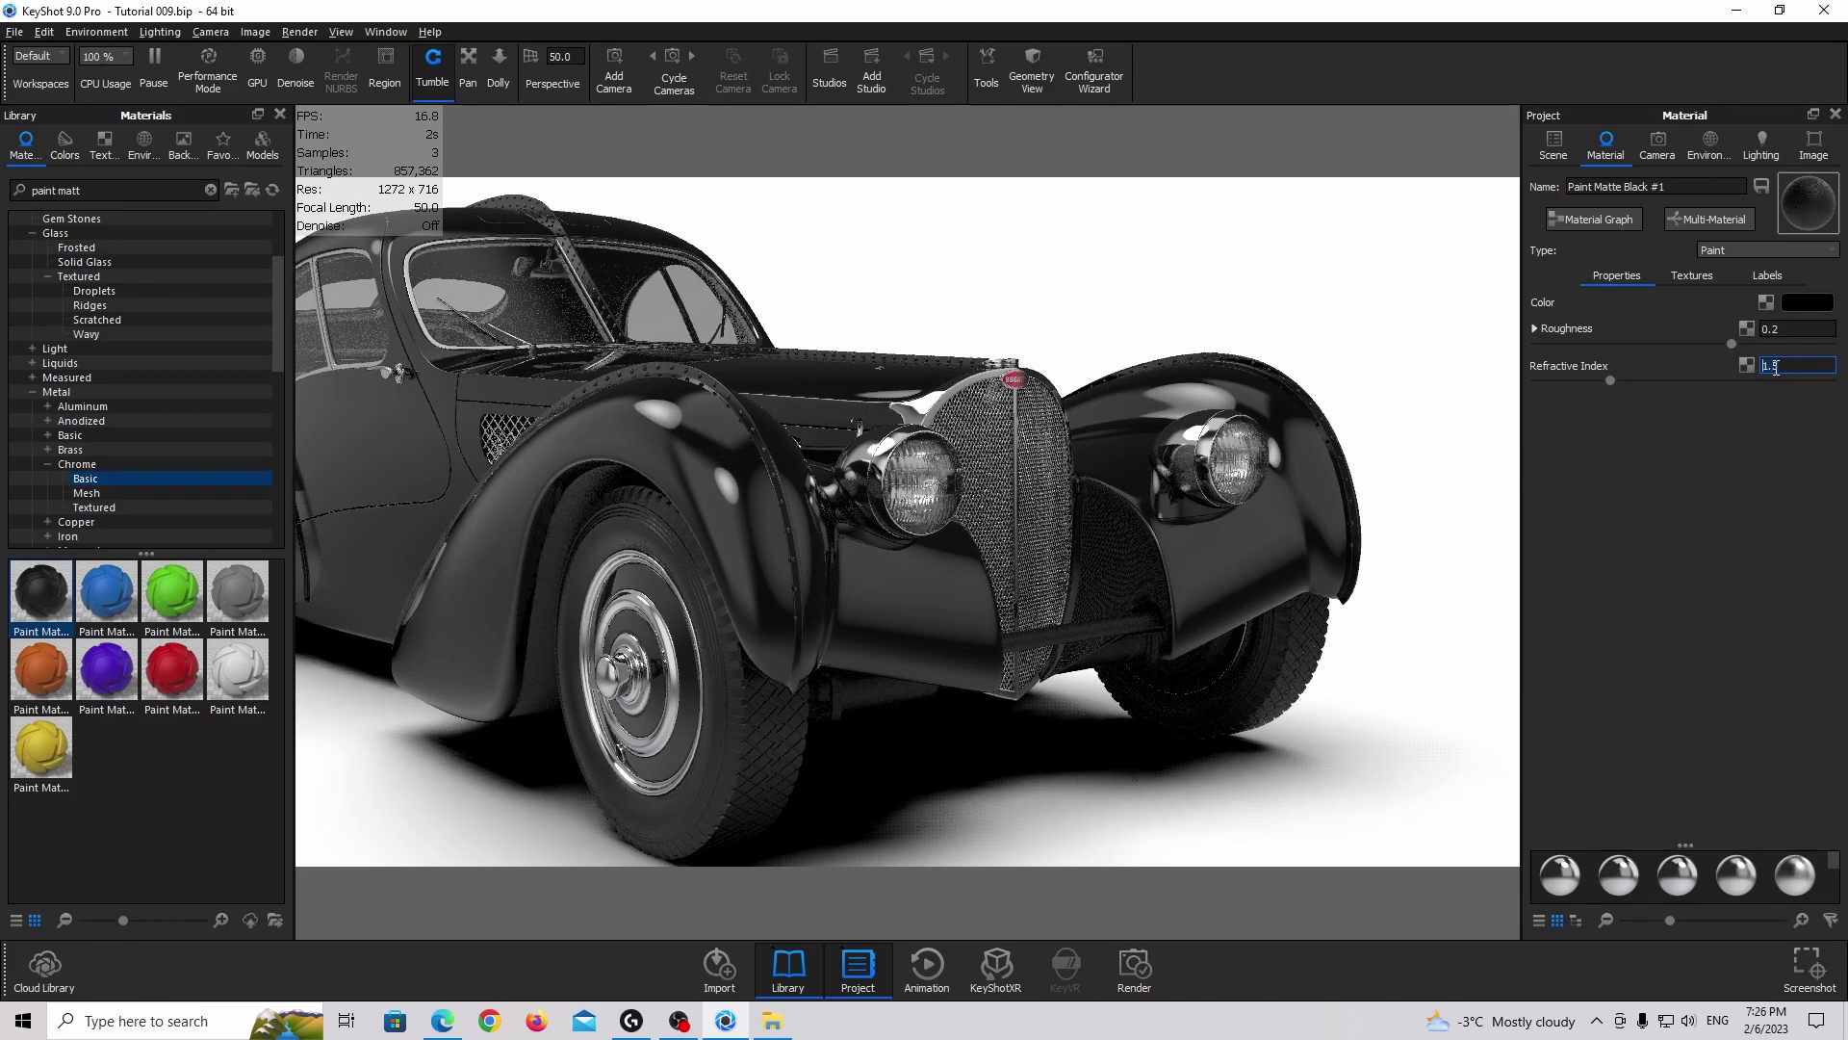
pyautogui.moveTo(1055, 494); pyautogui.dragTo(1134, 487, button='middle')
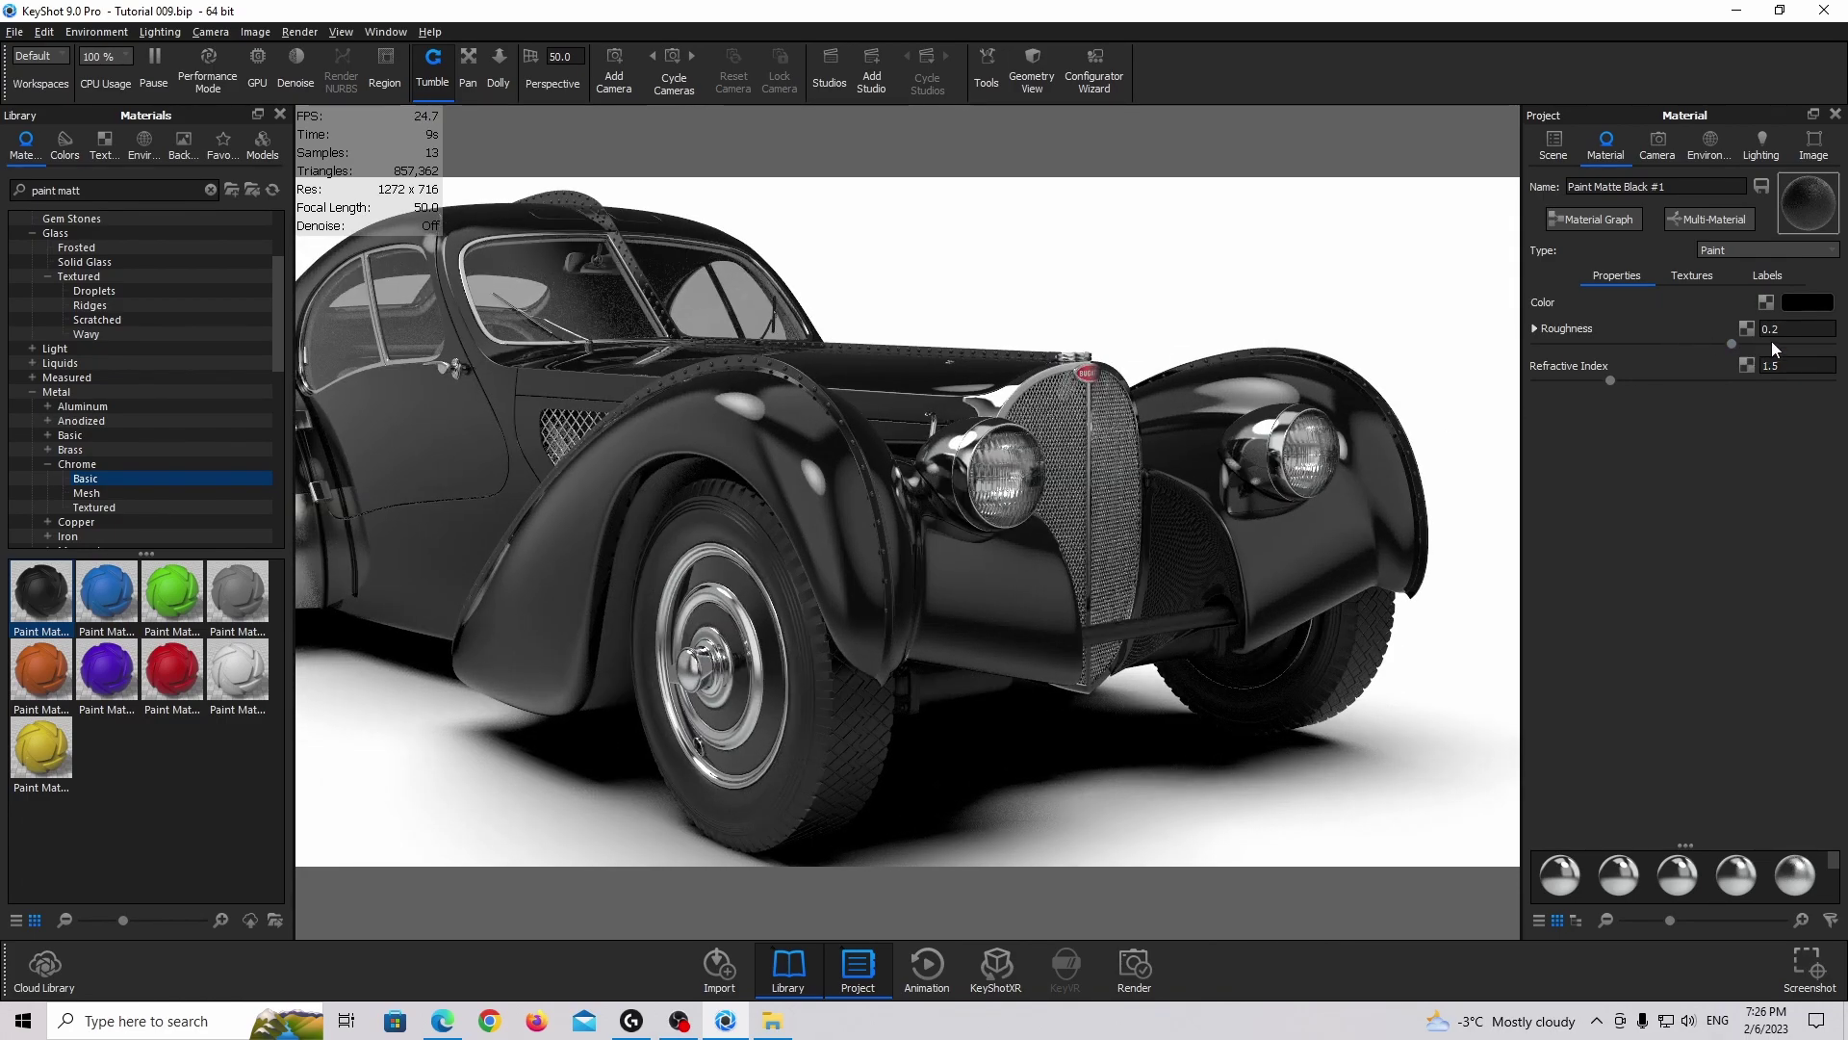
pyautogui.click(1776, 331)
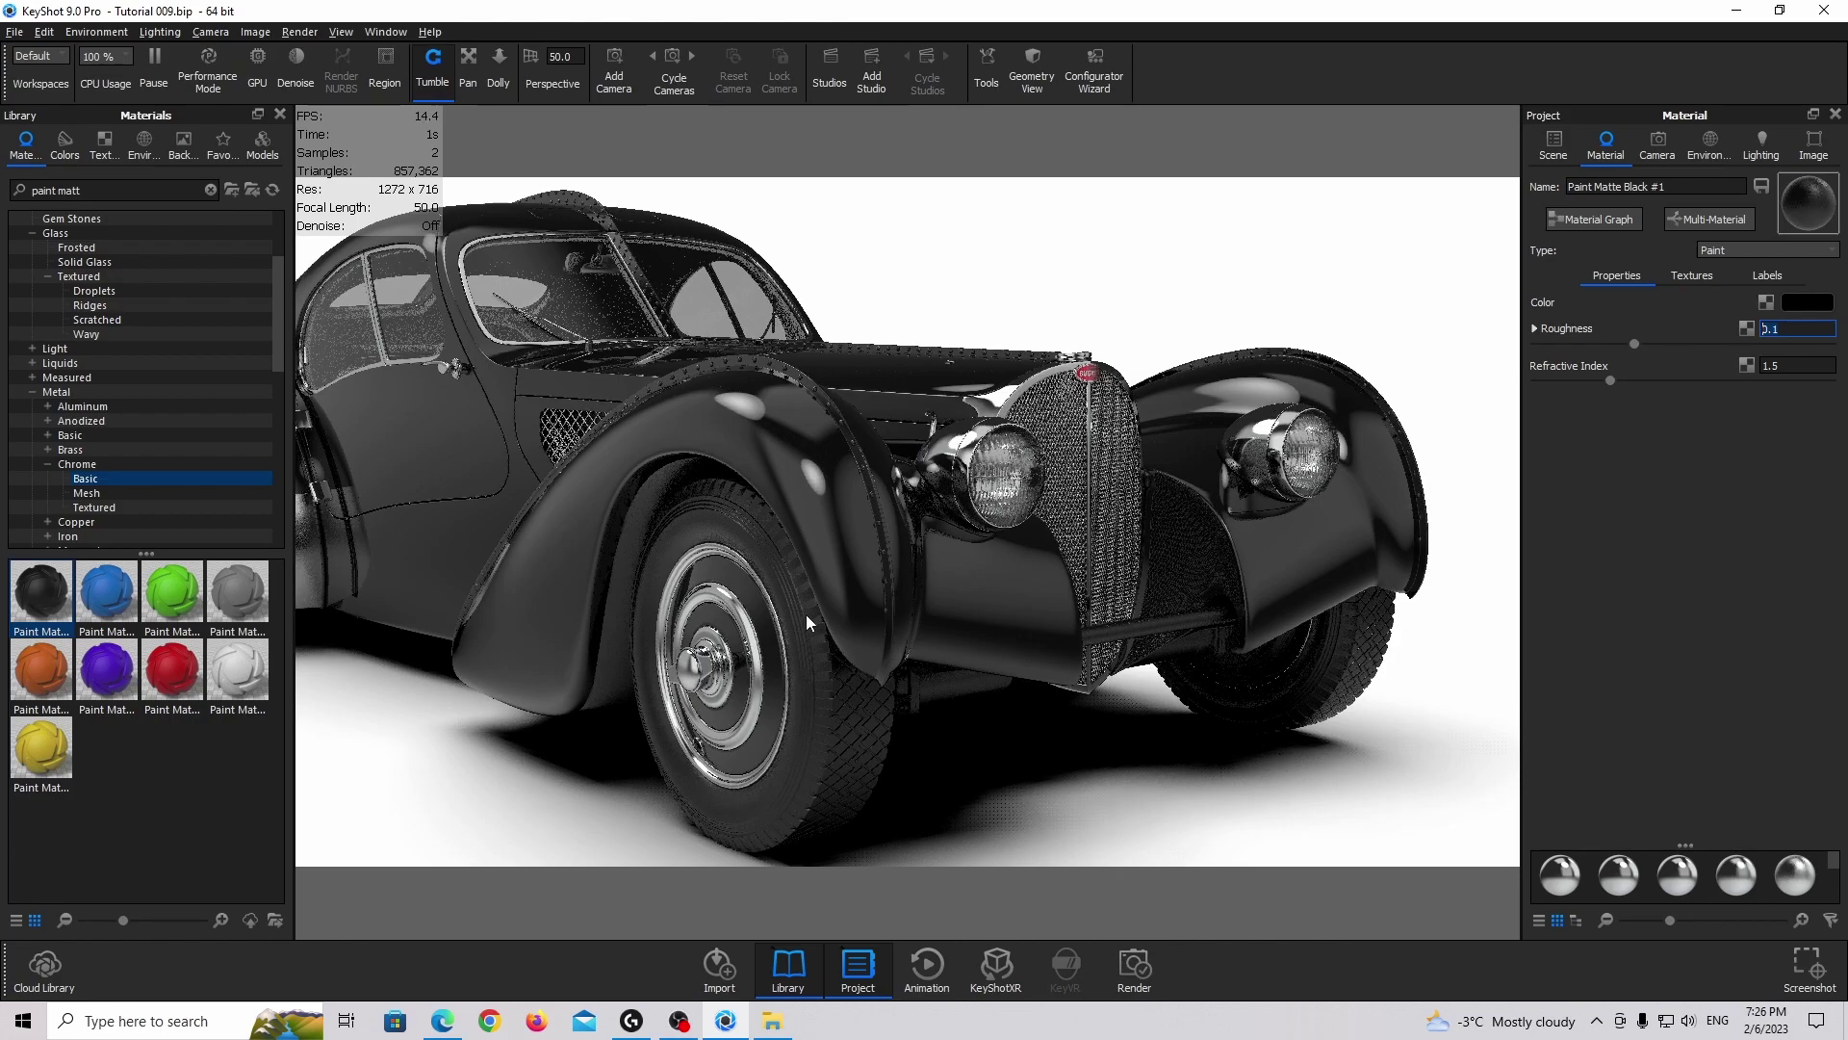
pyautogui.moveTo(790, 540); pyautogui.dragTo(933, 520)
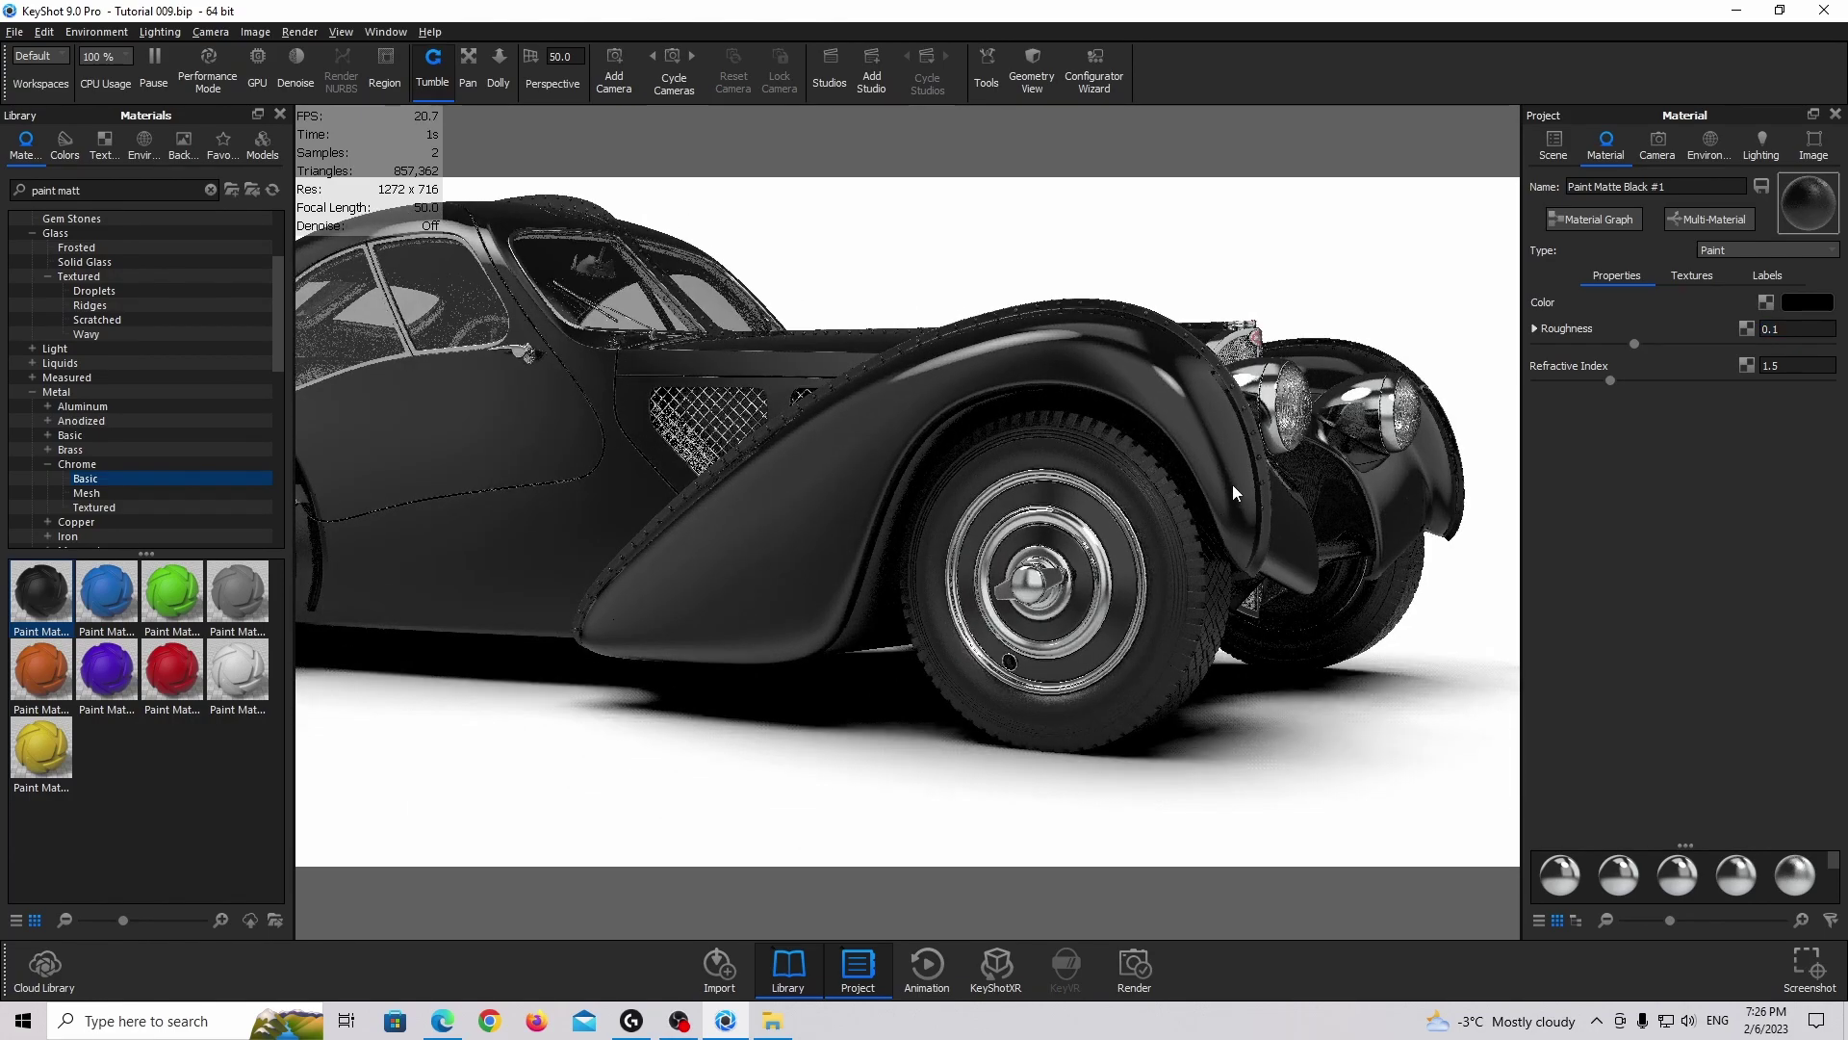
# Unlink the main body part's material from the other matte black parts and set its roughness to 0.15
pyautogui.click(1550, 160)
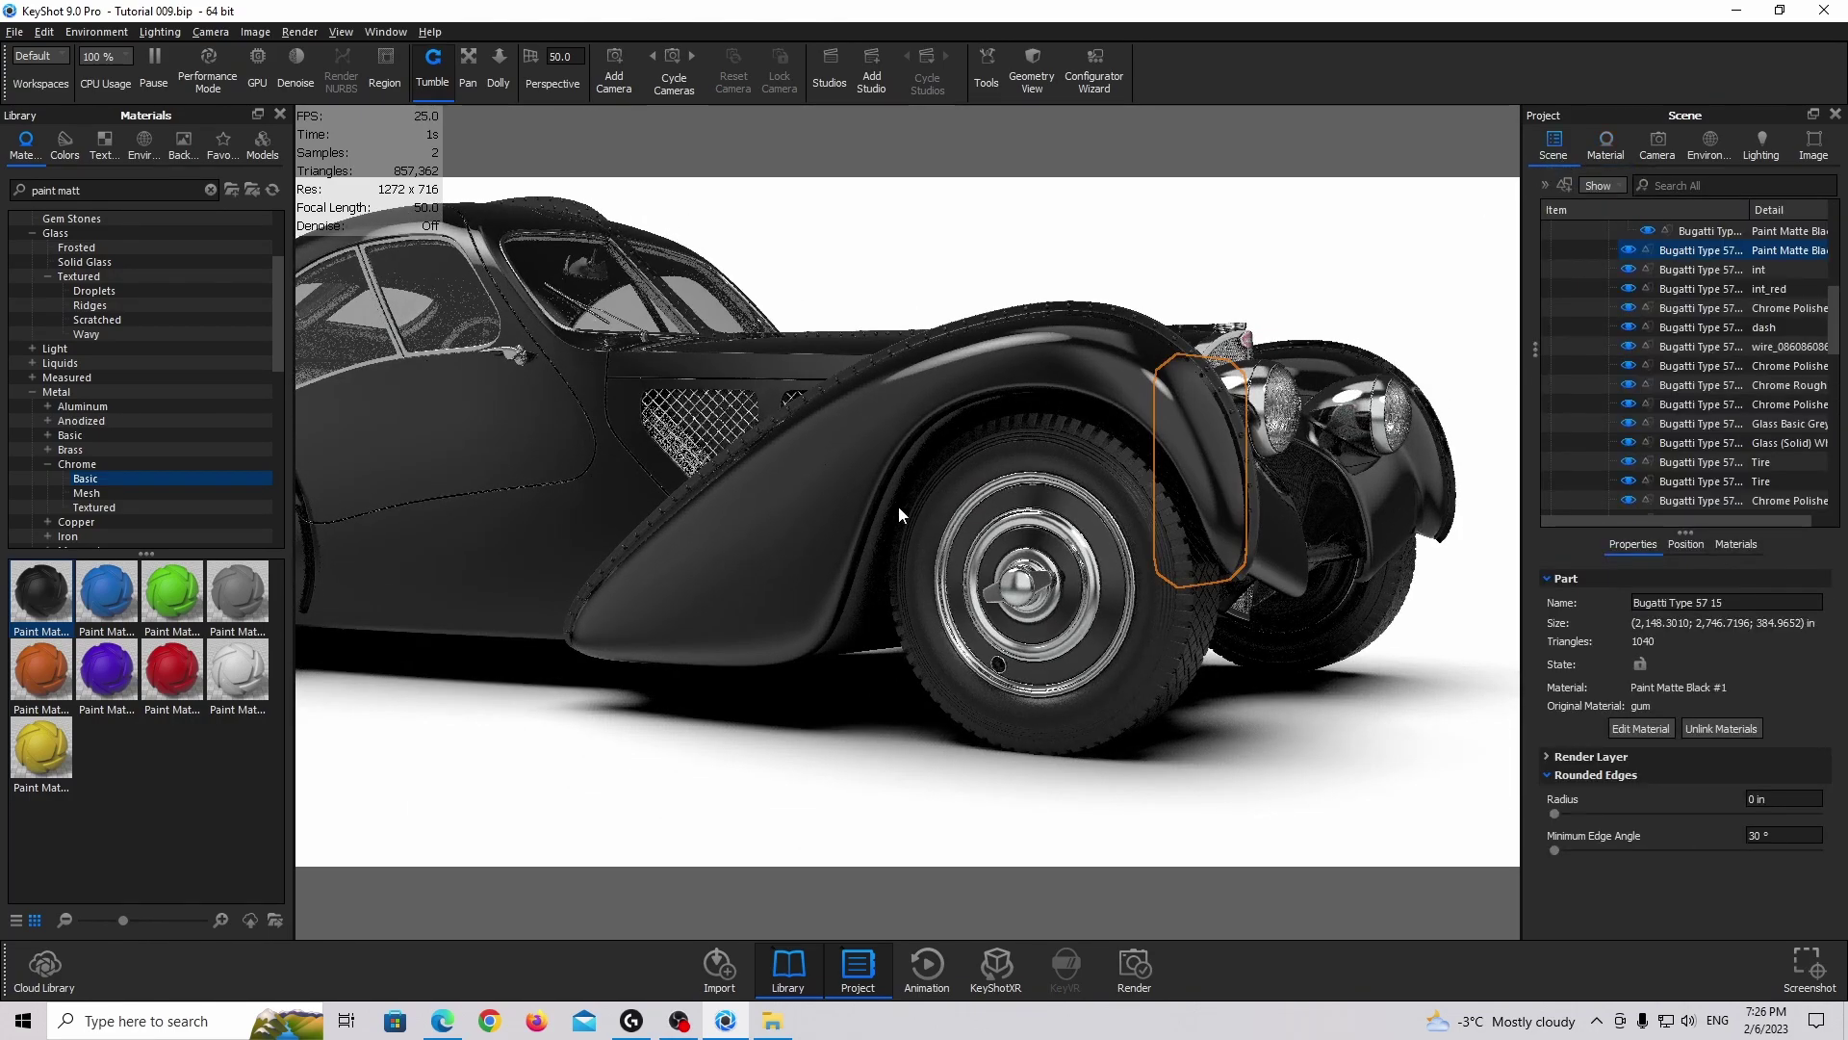
pyautogui.click(922, 493)
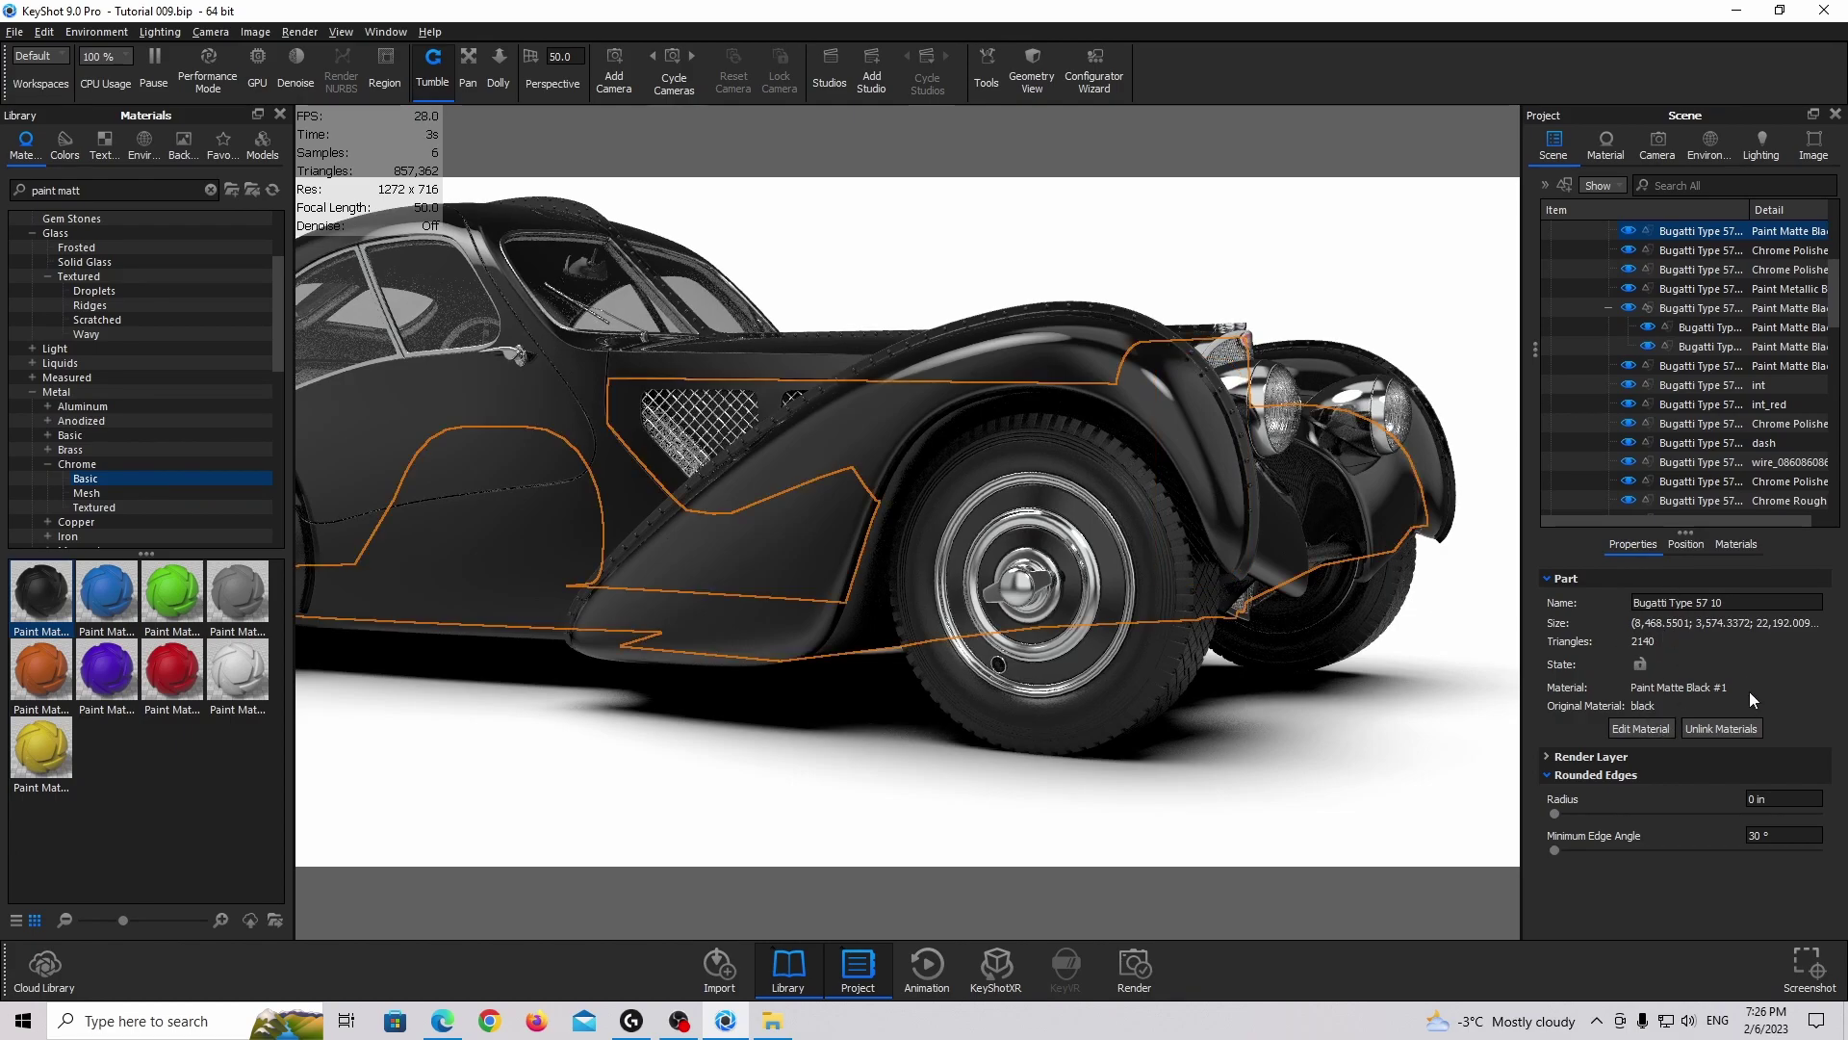
pyautogui.doubleClick(871, 561)
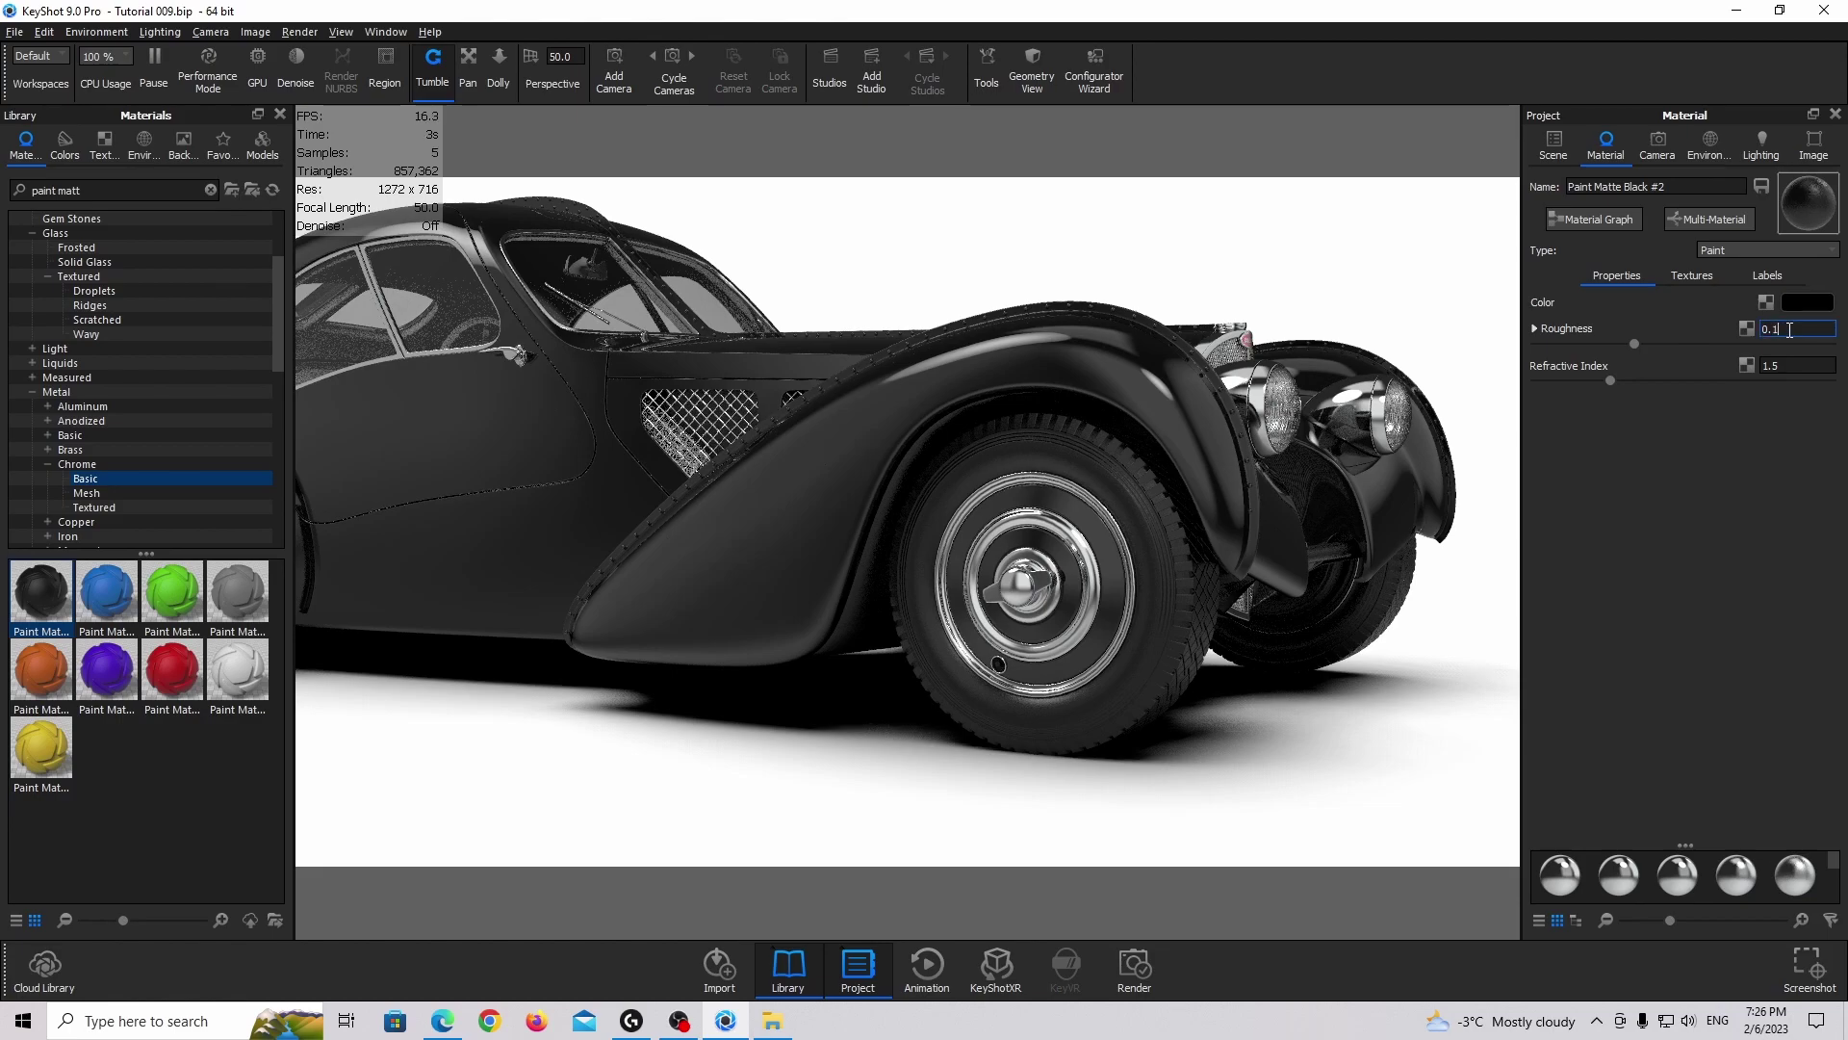
pyautogui.press('Return')
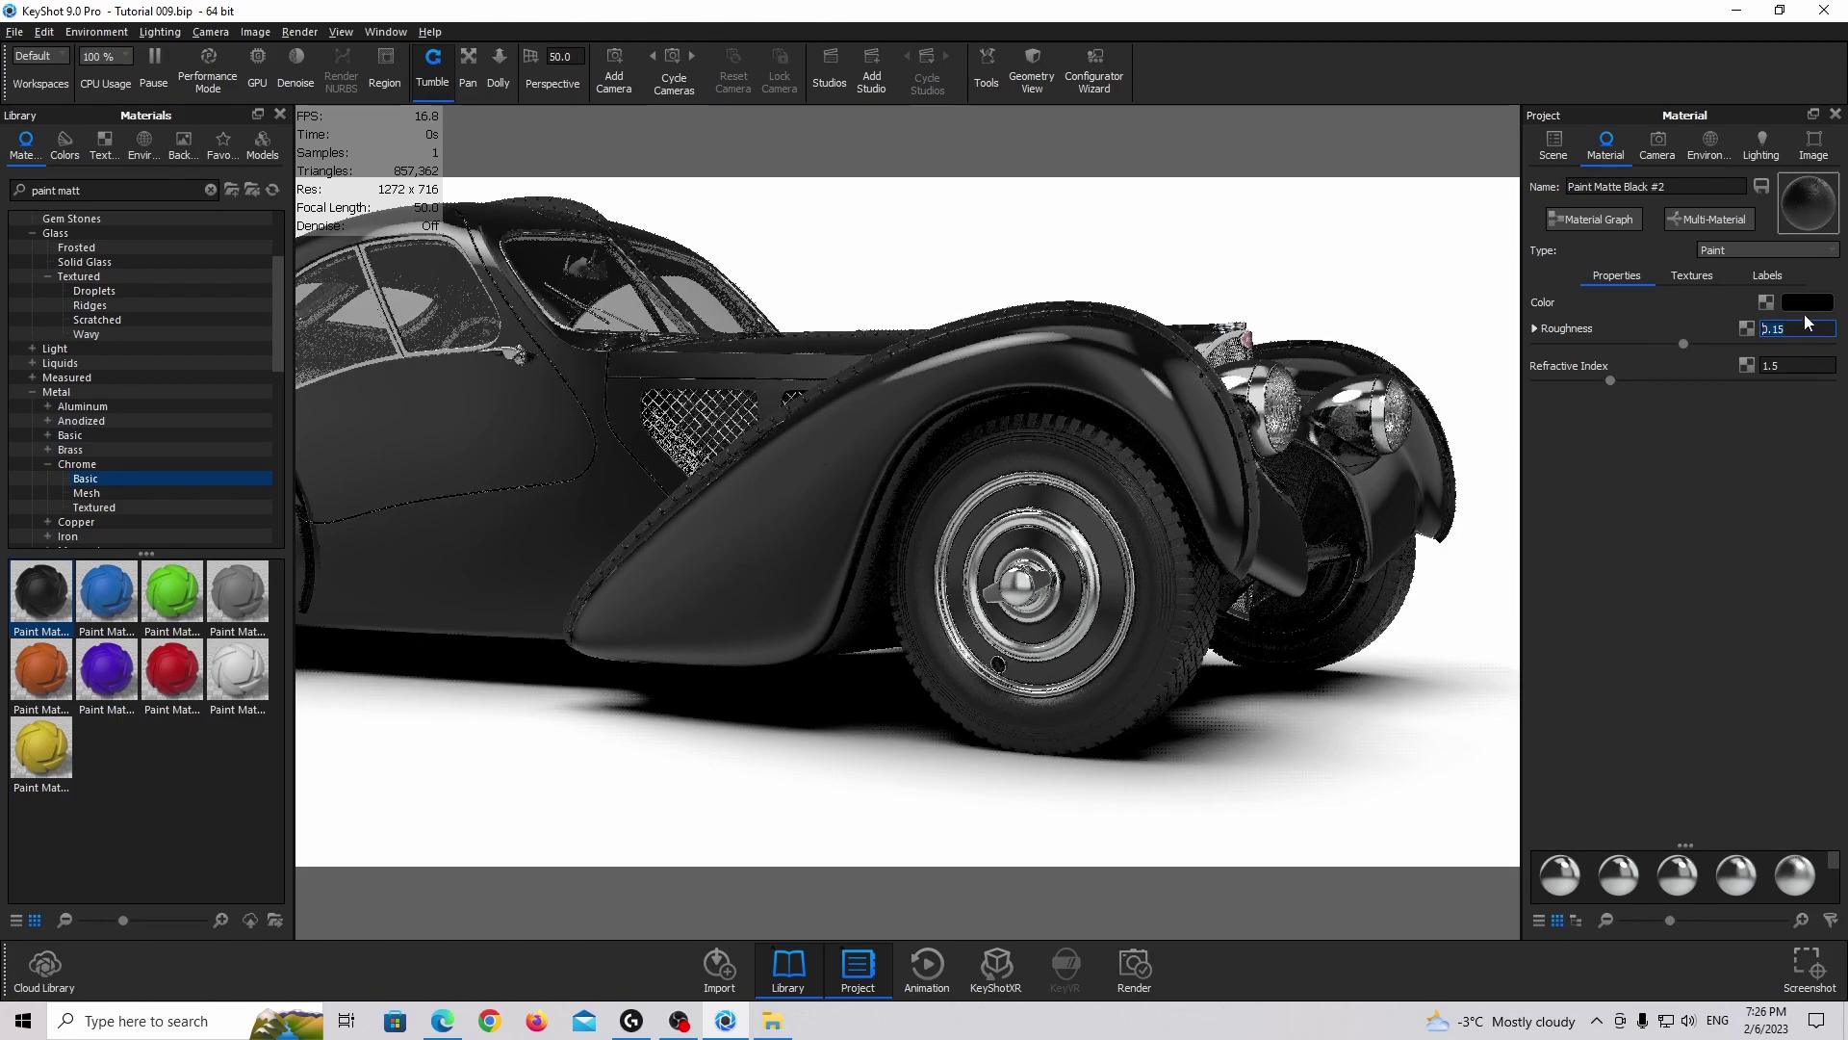
# Keep the main body paint's color black and set its refractive index to 1.3
pyautogui.click(1808, 302)
pyautogui.click(1328, 772)
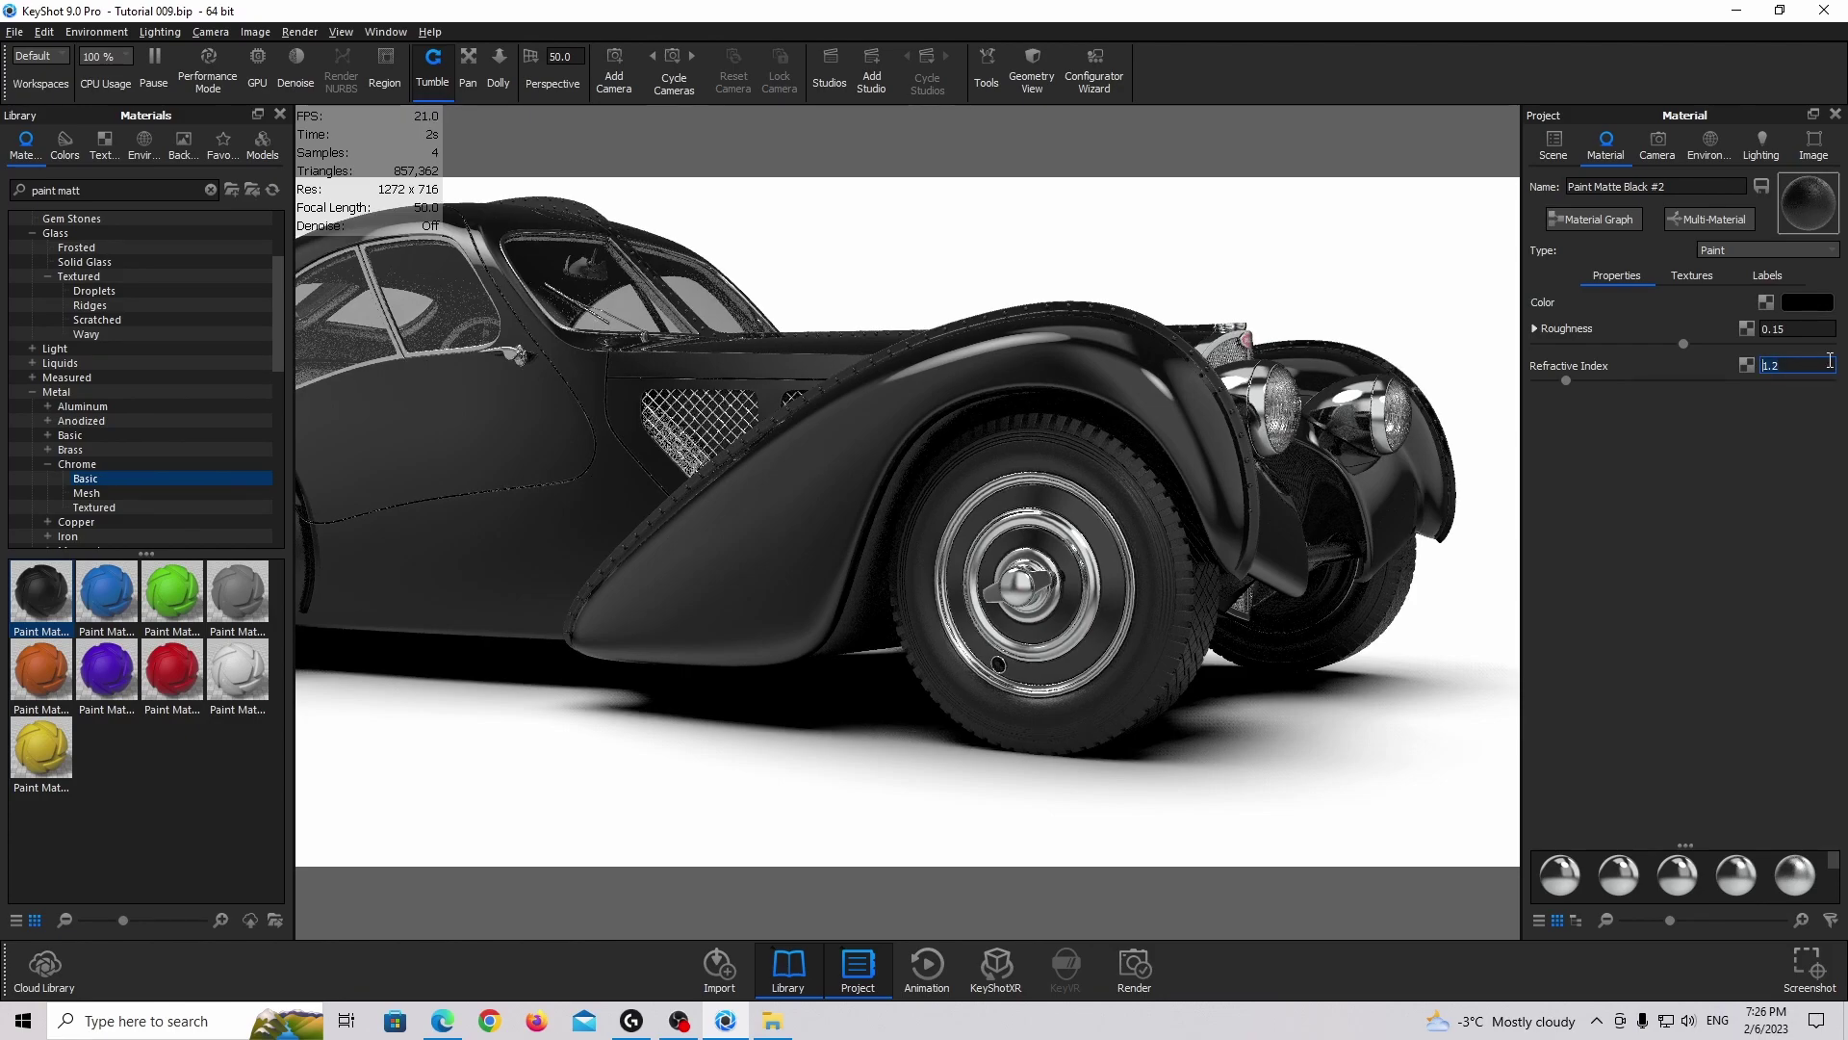
pyautogui.press('Return')
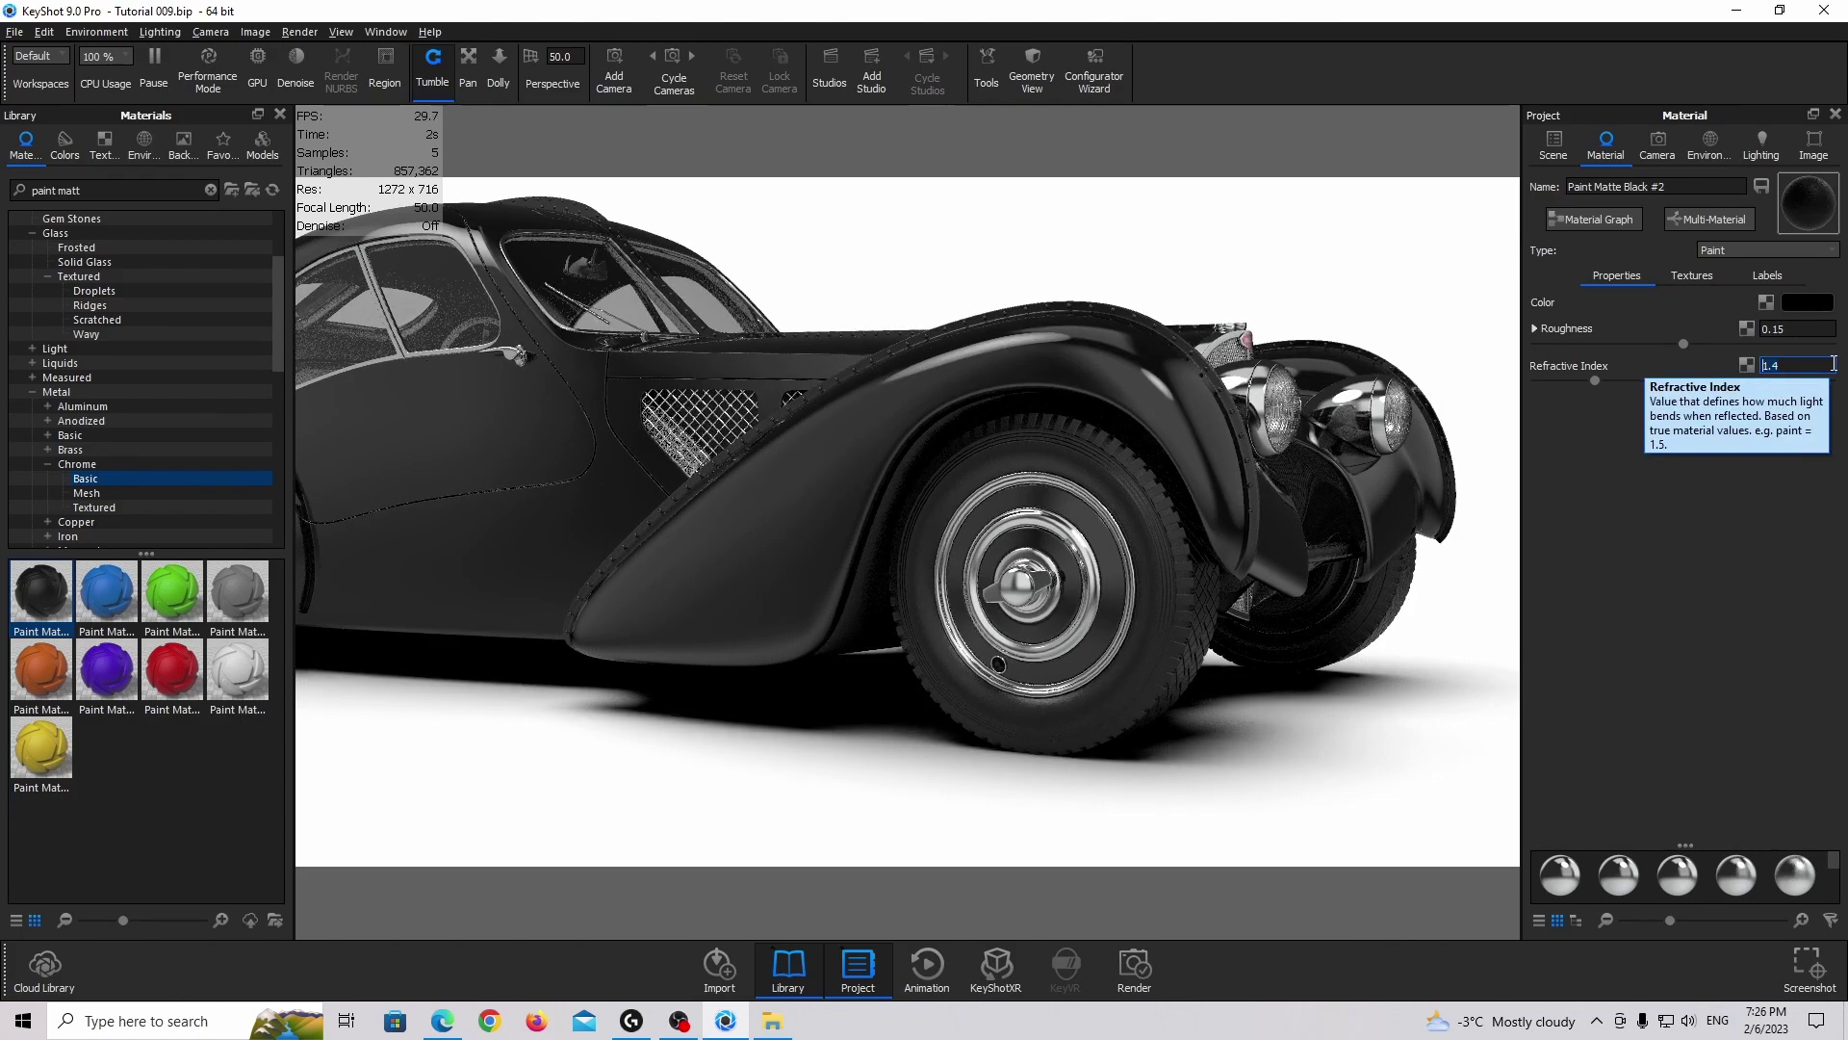
pyautogui.moveTo(1348, 481); pyautogui.dragTo(1155, 494)
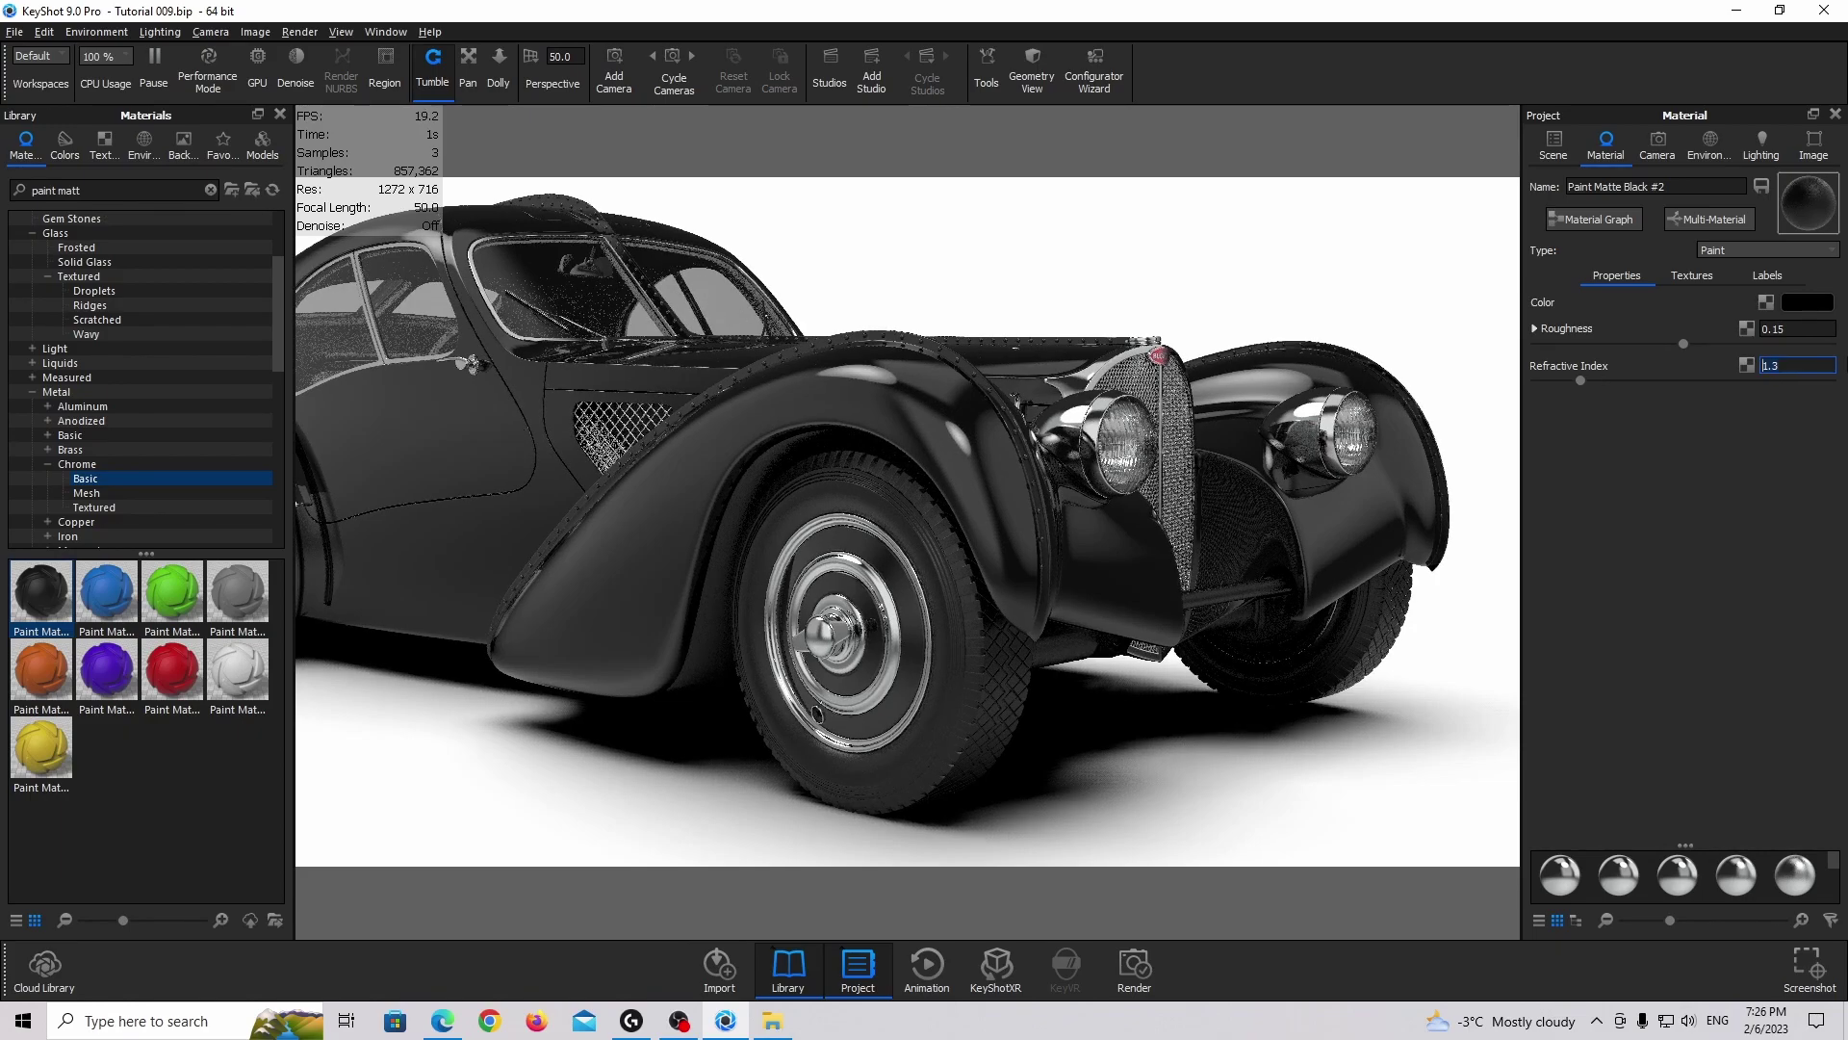
# Select the r_glass part of the round tail lights at the rear of the car
pyautogui.moveTo(1251, 404); pyautogui.dragTo(879, 388)
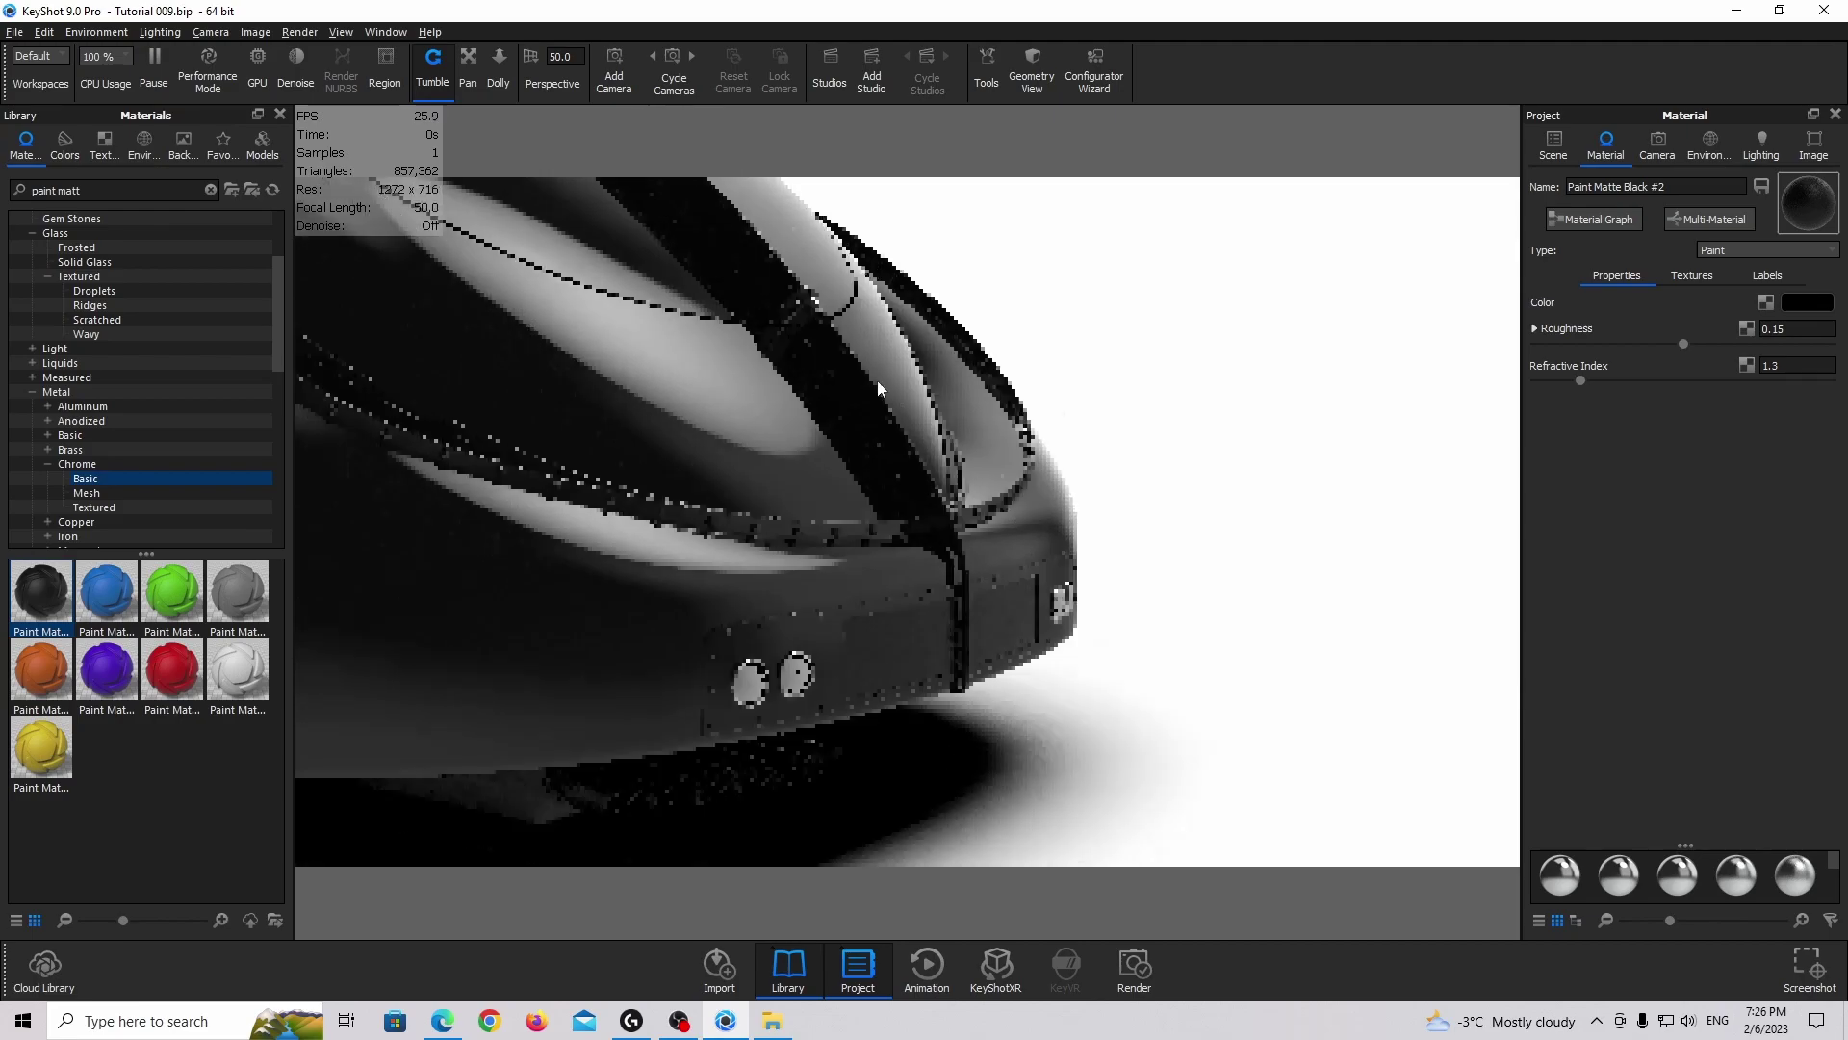
pyautogui.scroll(2, 912, 327)
pyautogui.moveTo(879, 388); pyautogui.dragTo(940, 350, button='middle')
pyautogui.scroll(5, 941, 350)
pyautogui.moveTo(854, 458); pyautogui.dragTo(873, 478, button='middle')
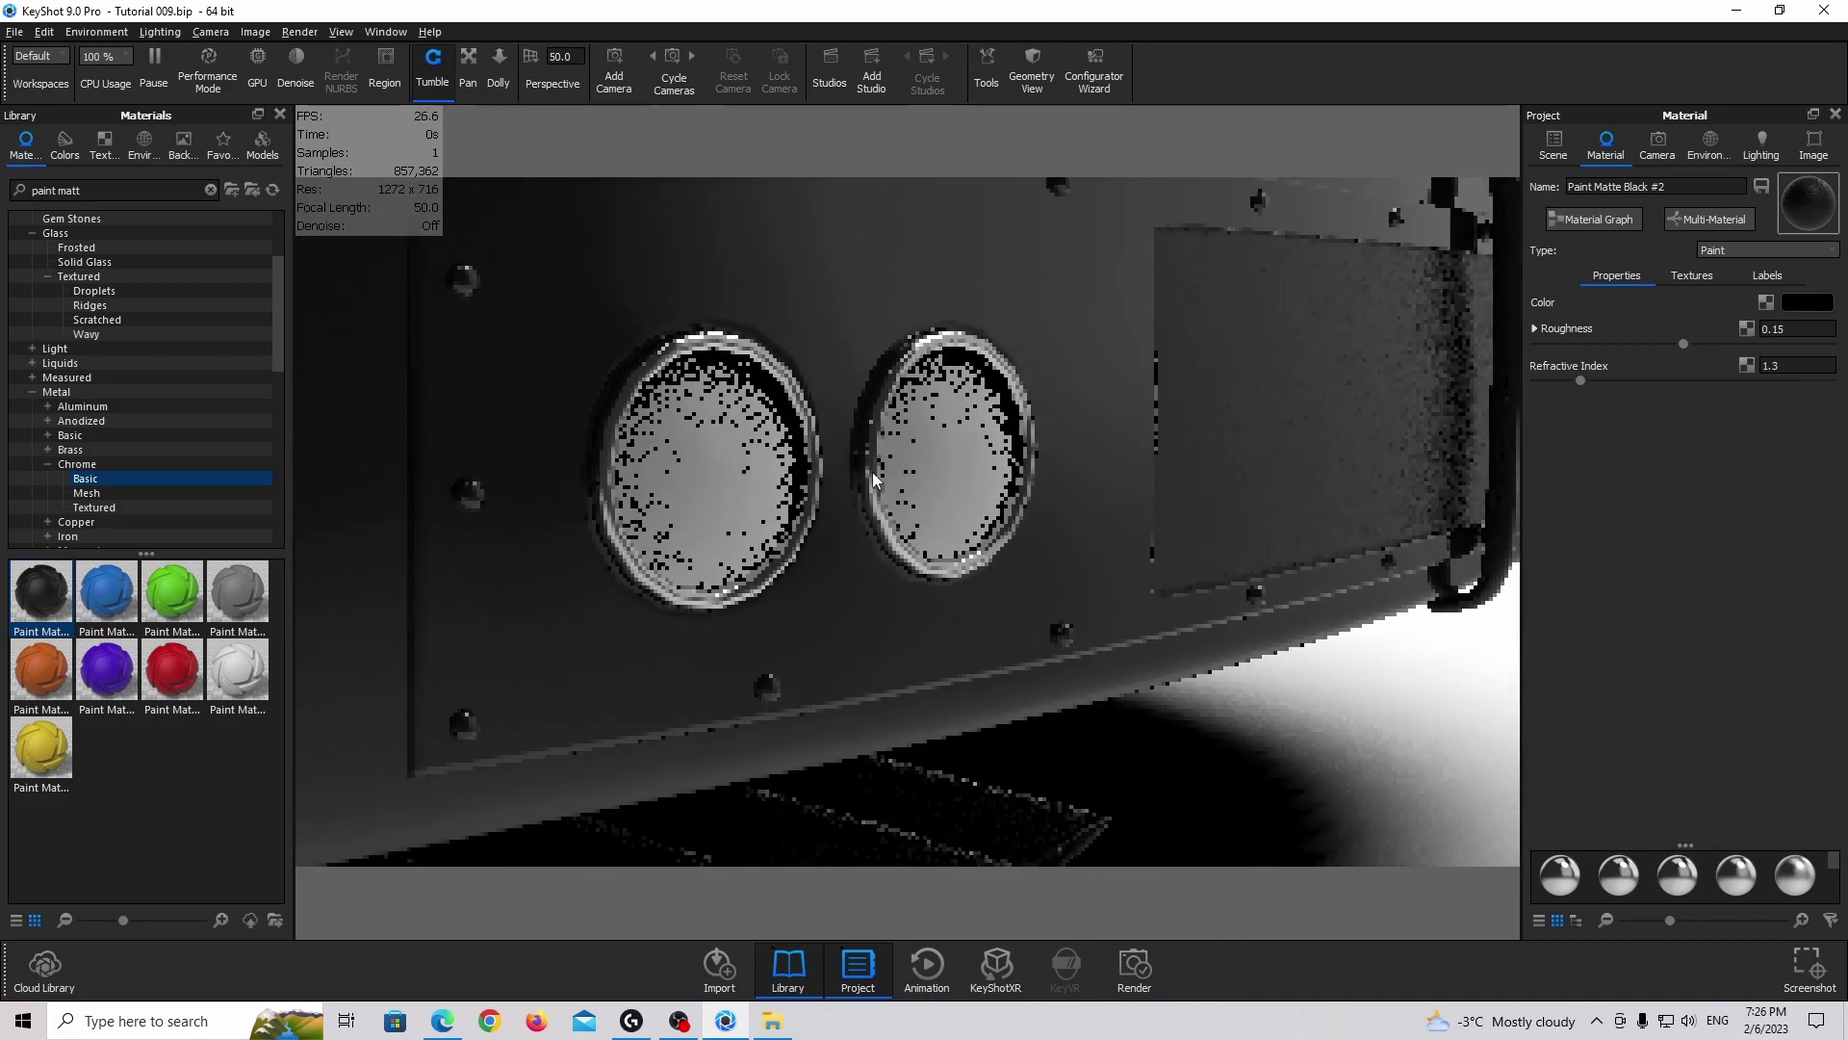
pyautogui.scroll(-3, 873, 478)
pyautogui.moveTo(817, 475); pyautogui.dragTo(1243, 426)
pyautogui.click(1554, 145)
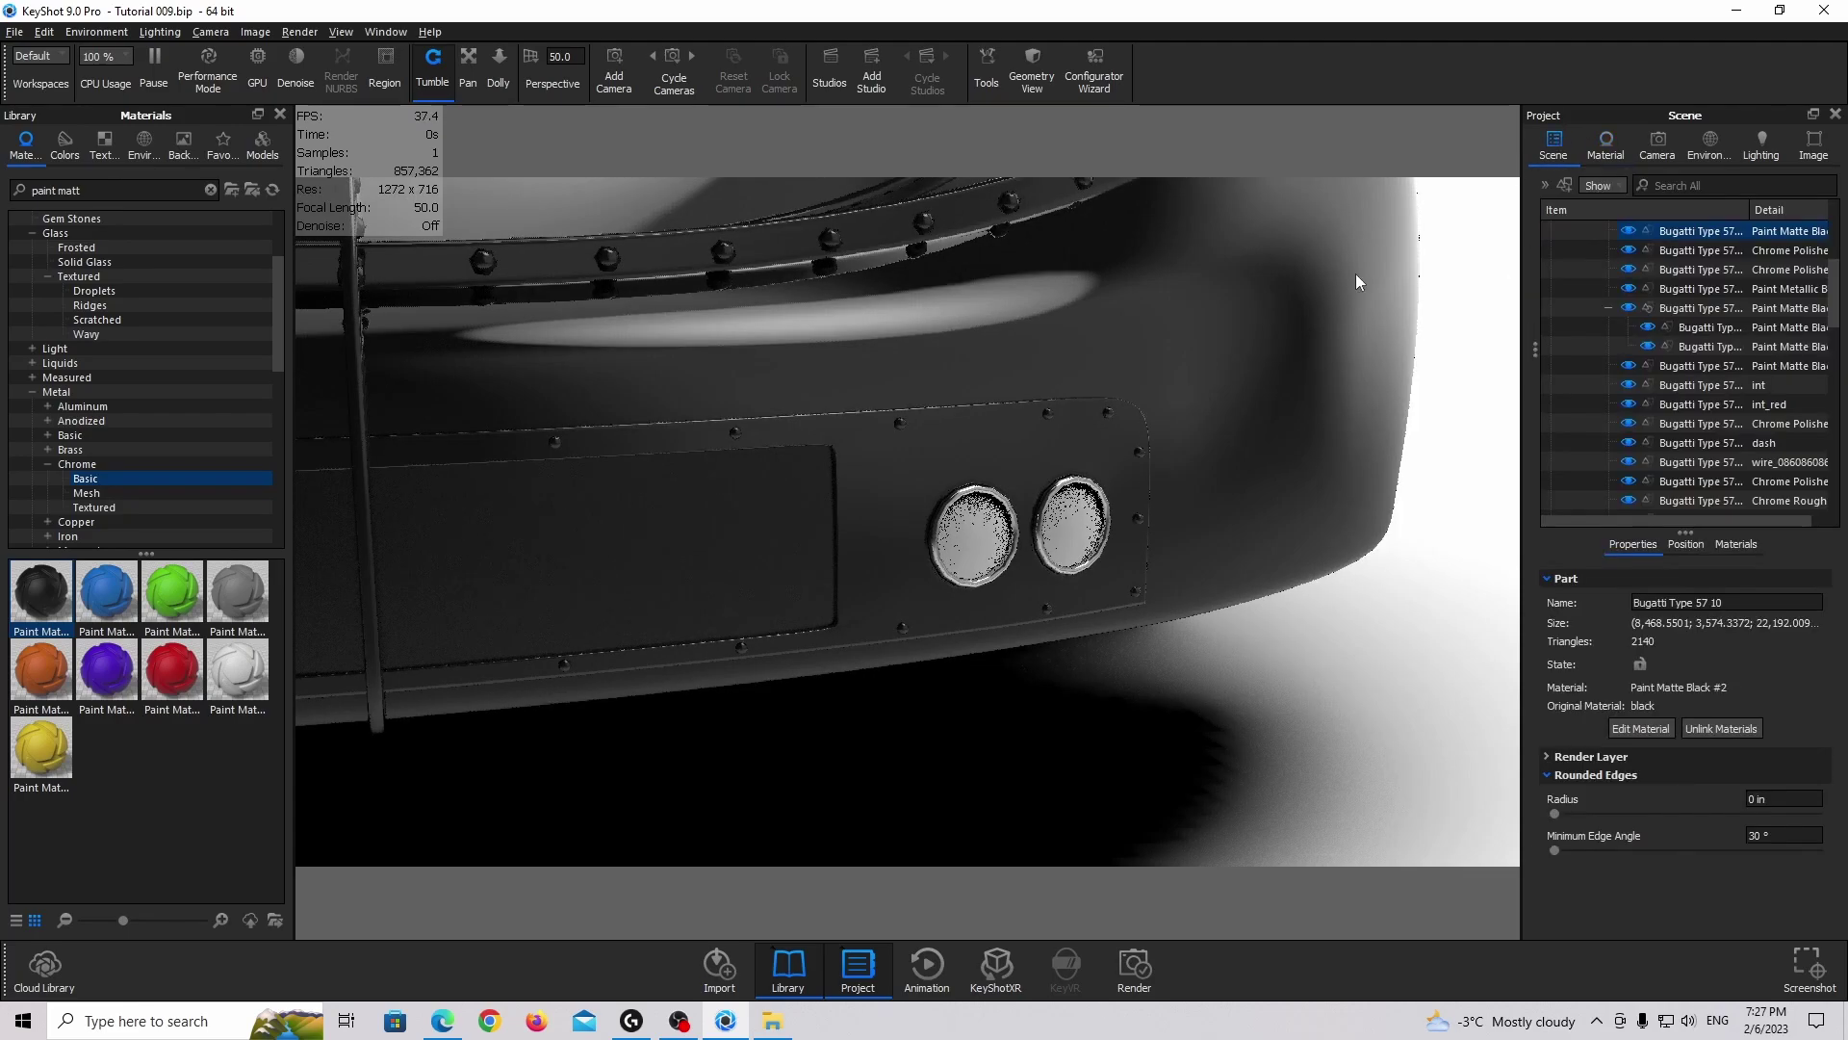
pyautogui.click(976, 538)
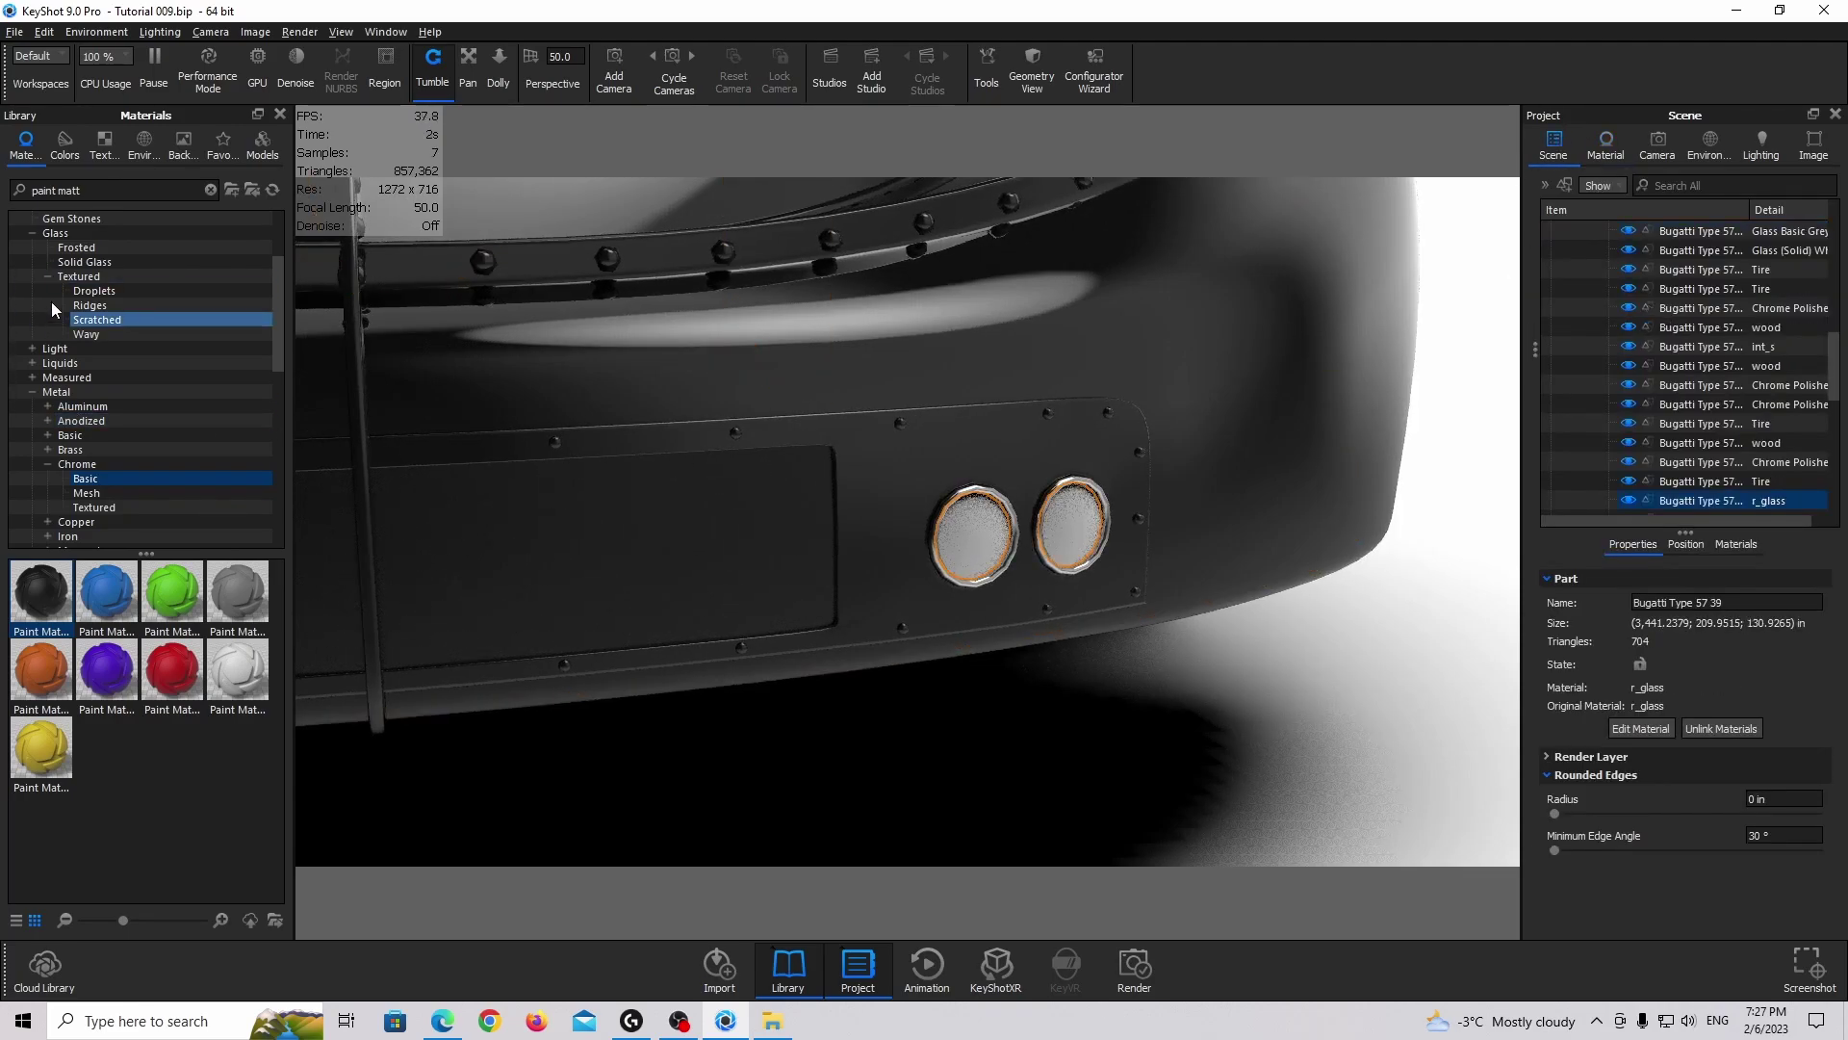
# Browse the Glass materials and assign Glass Basic Red to the r_glass part of the tail lights
pyautogui.scroll(2, 85, 301)
pyautogui.click(86, 319)
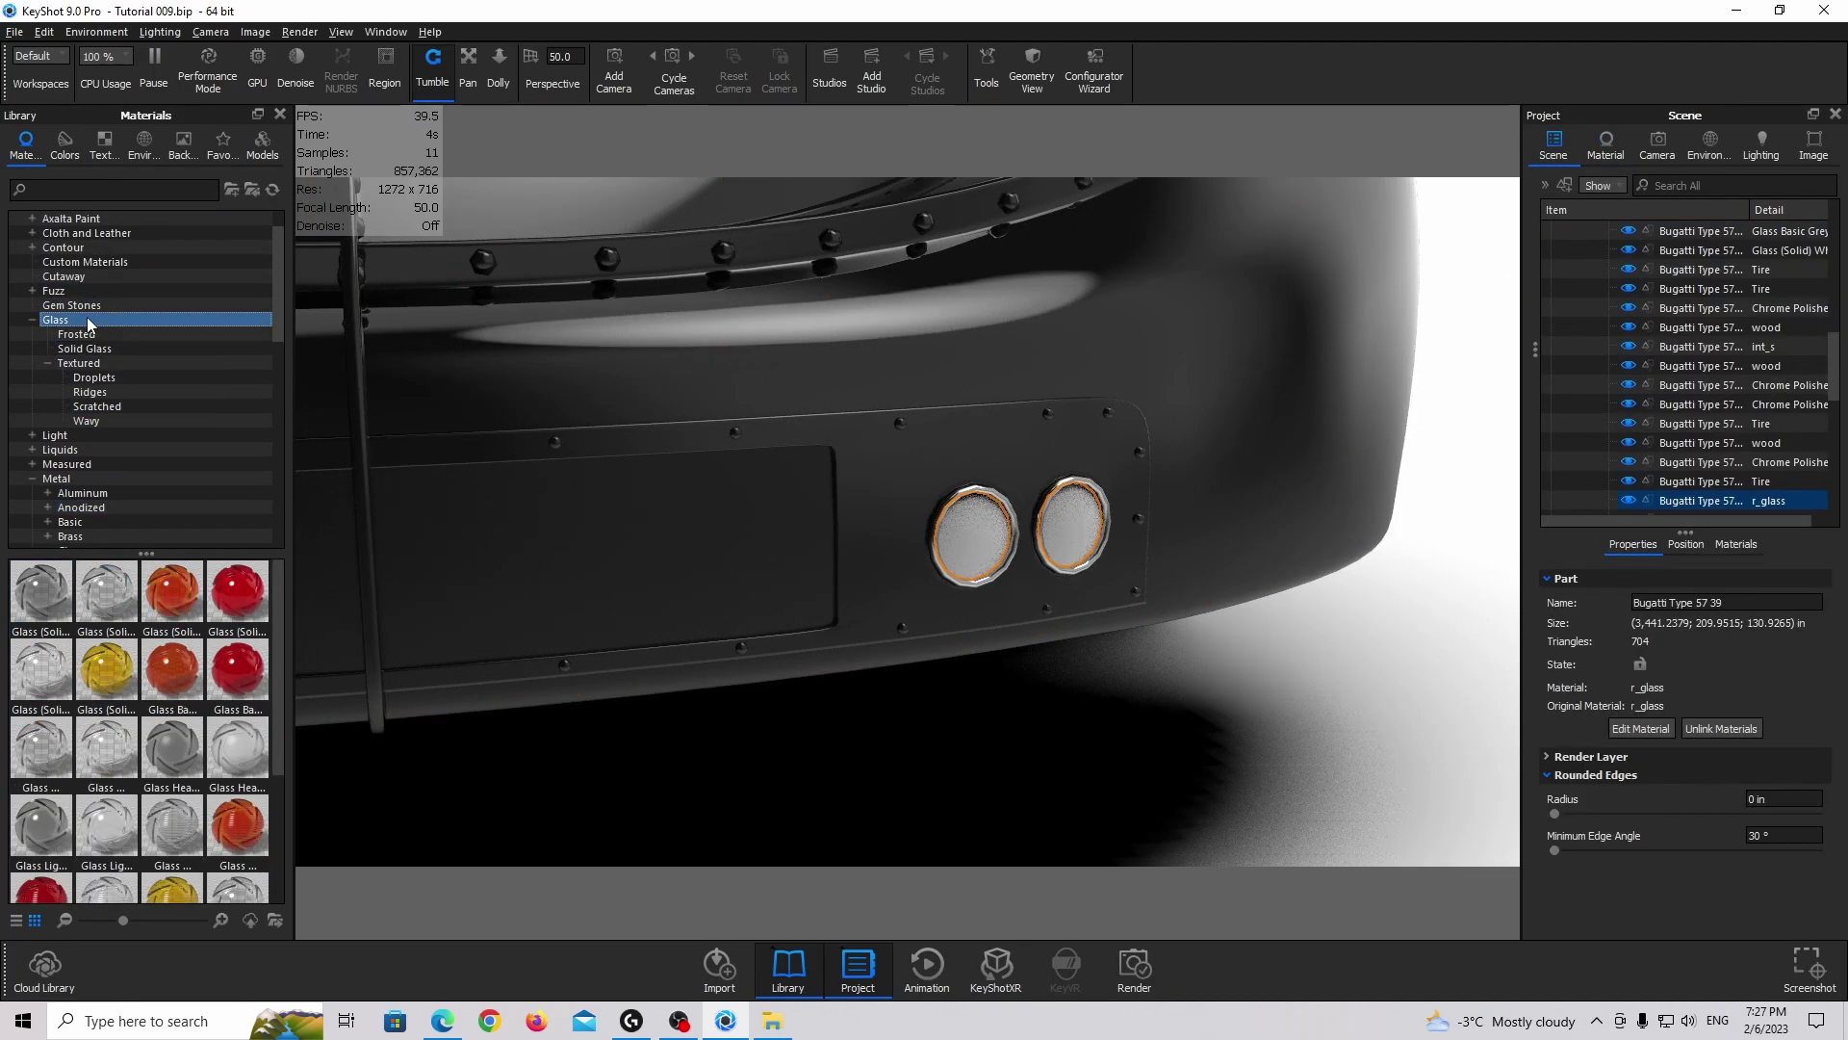
pyautogui.click(99, 187)
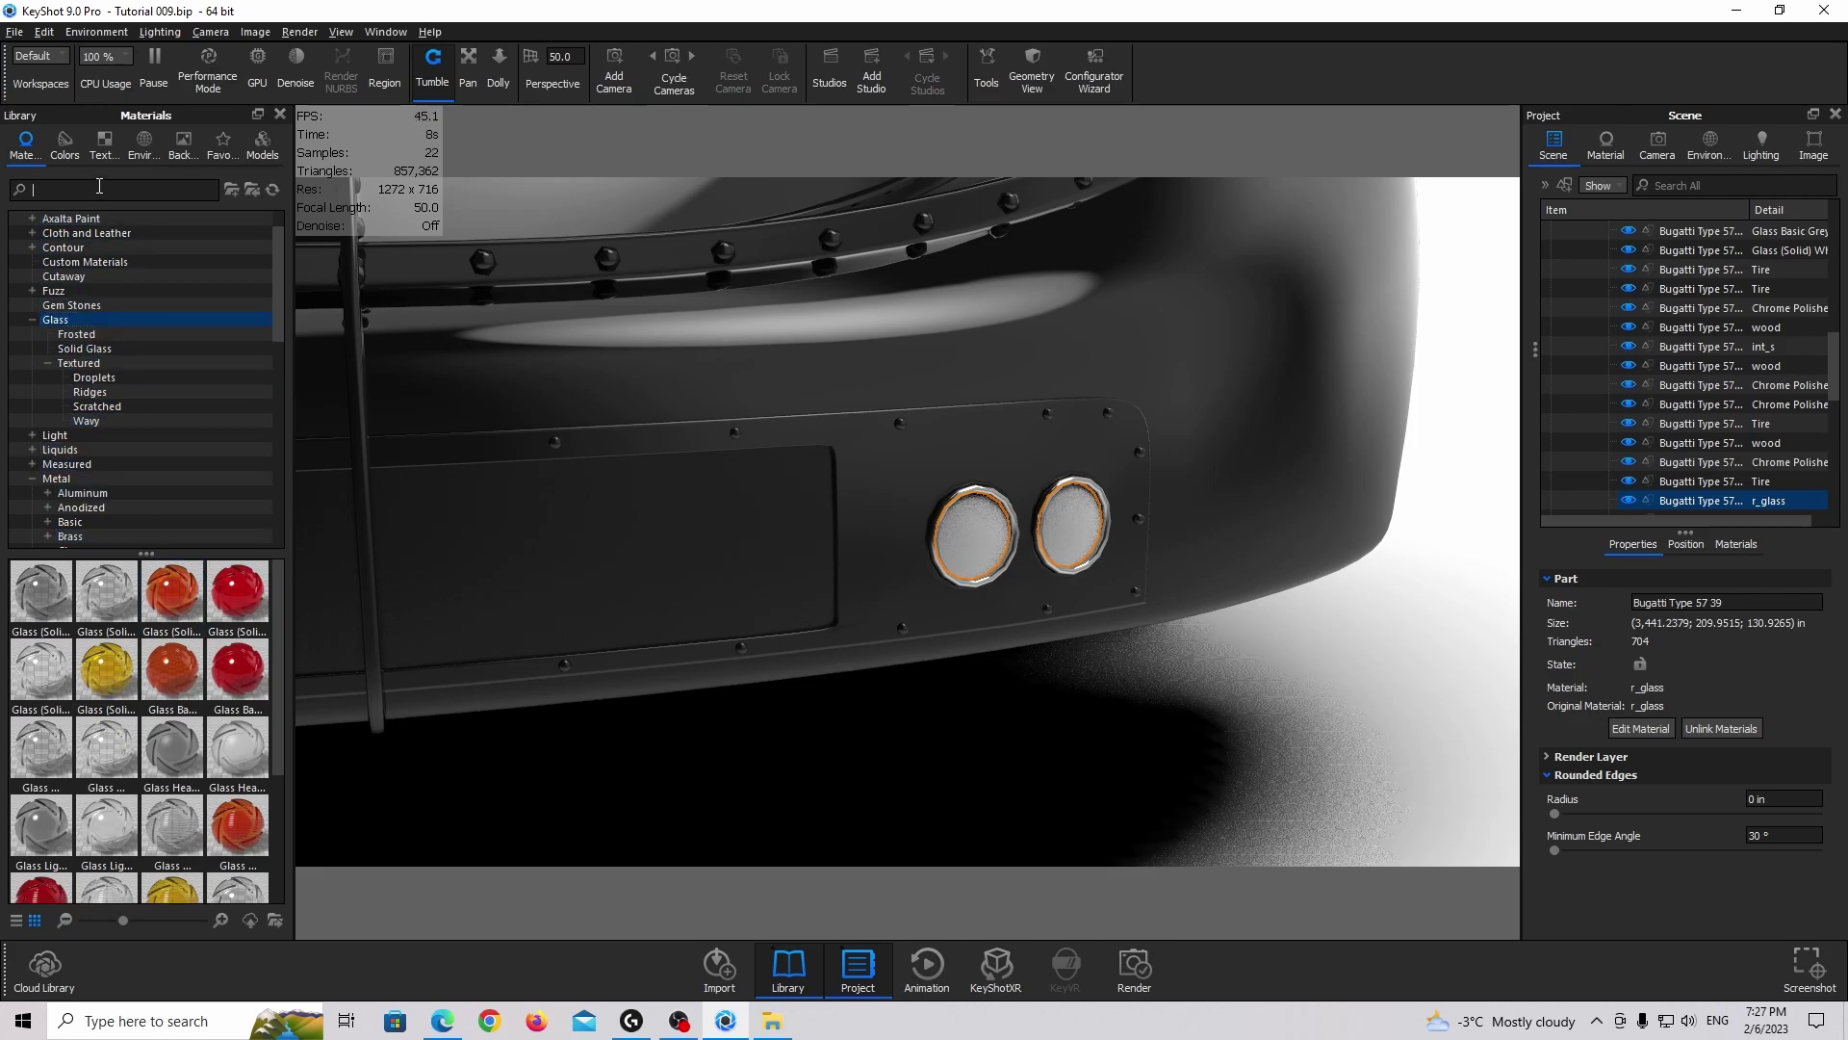
pyautogui.moveTo(246, 608)
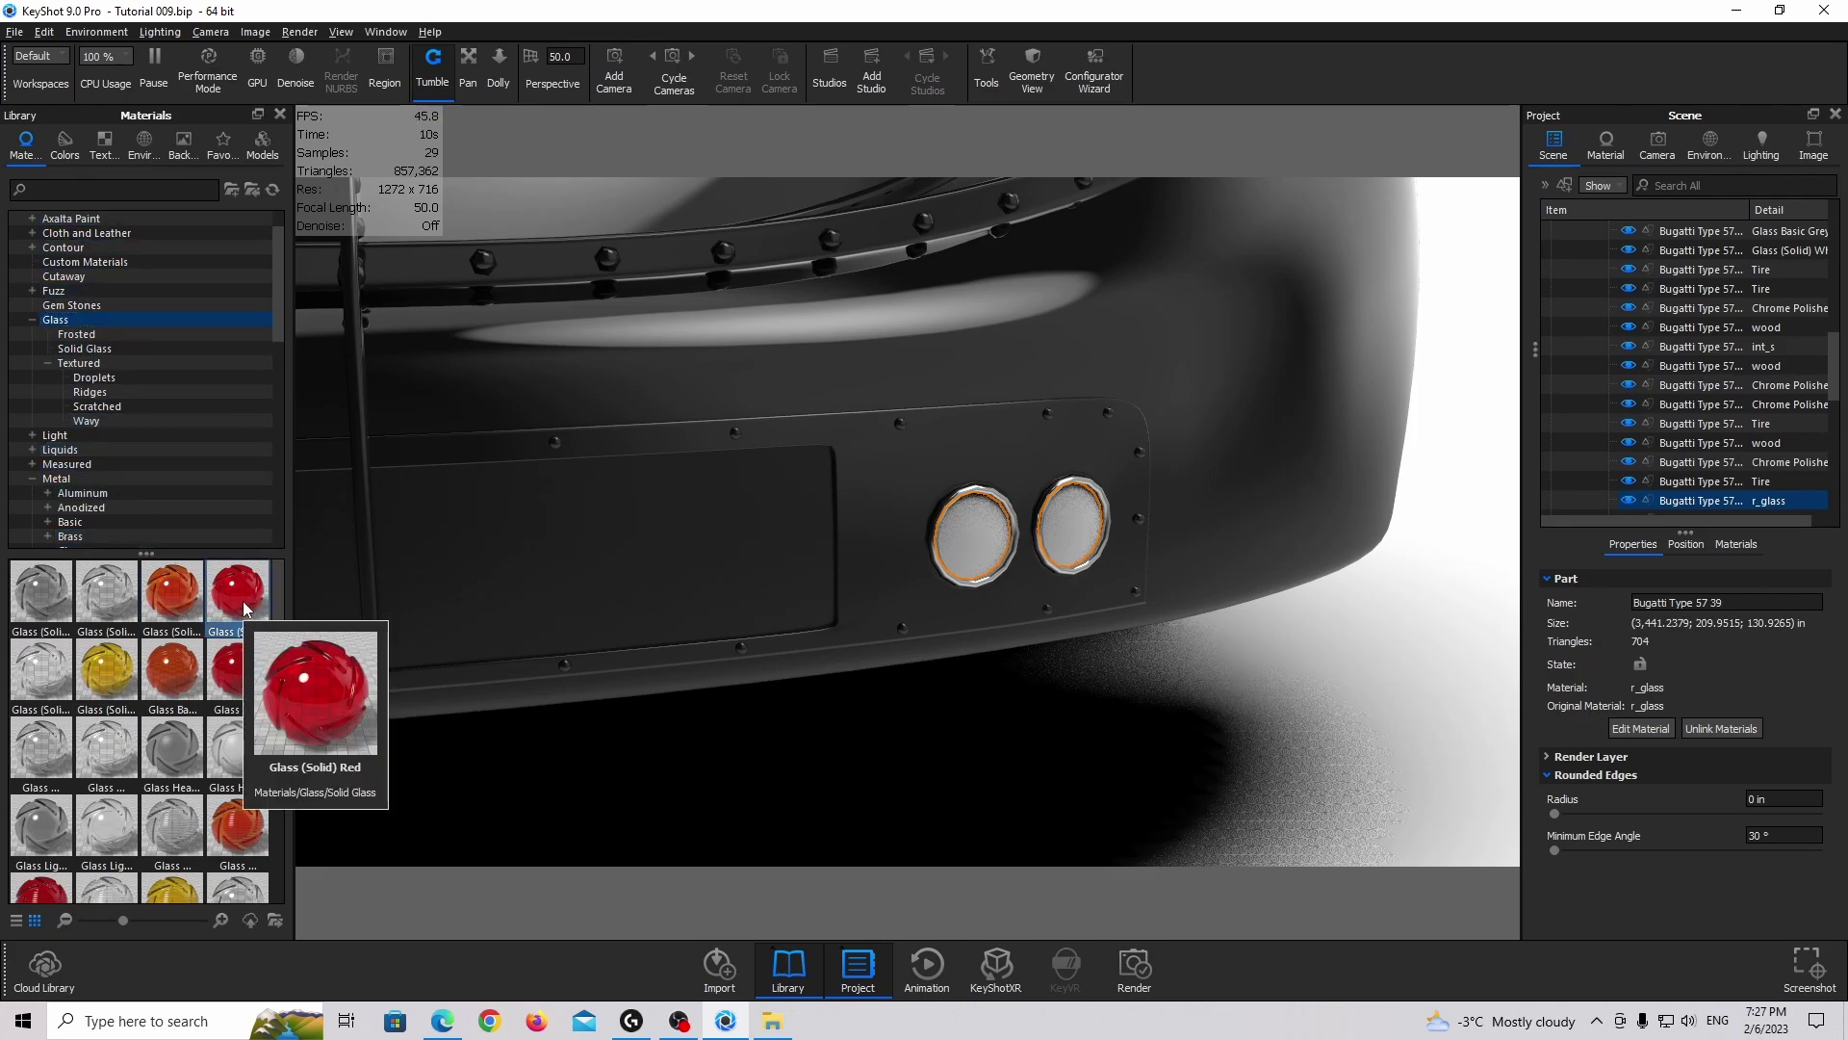
pyautogui.moveTo(234, 672)
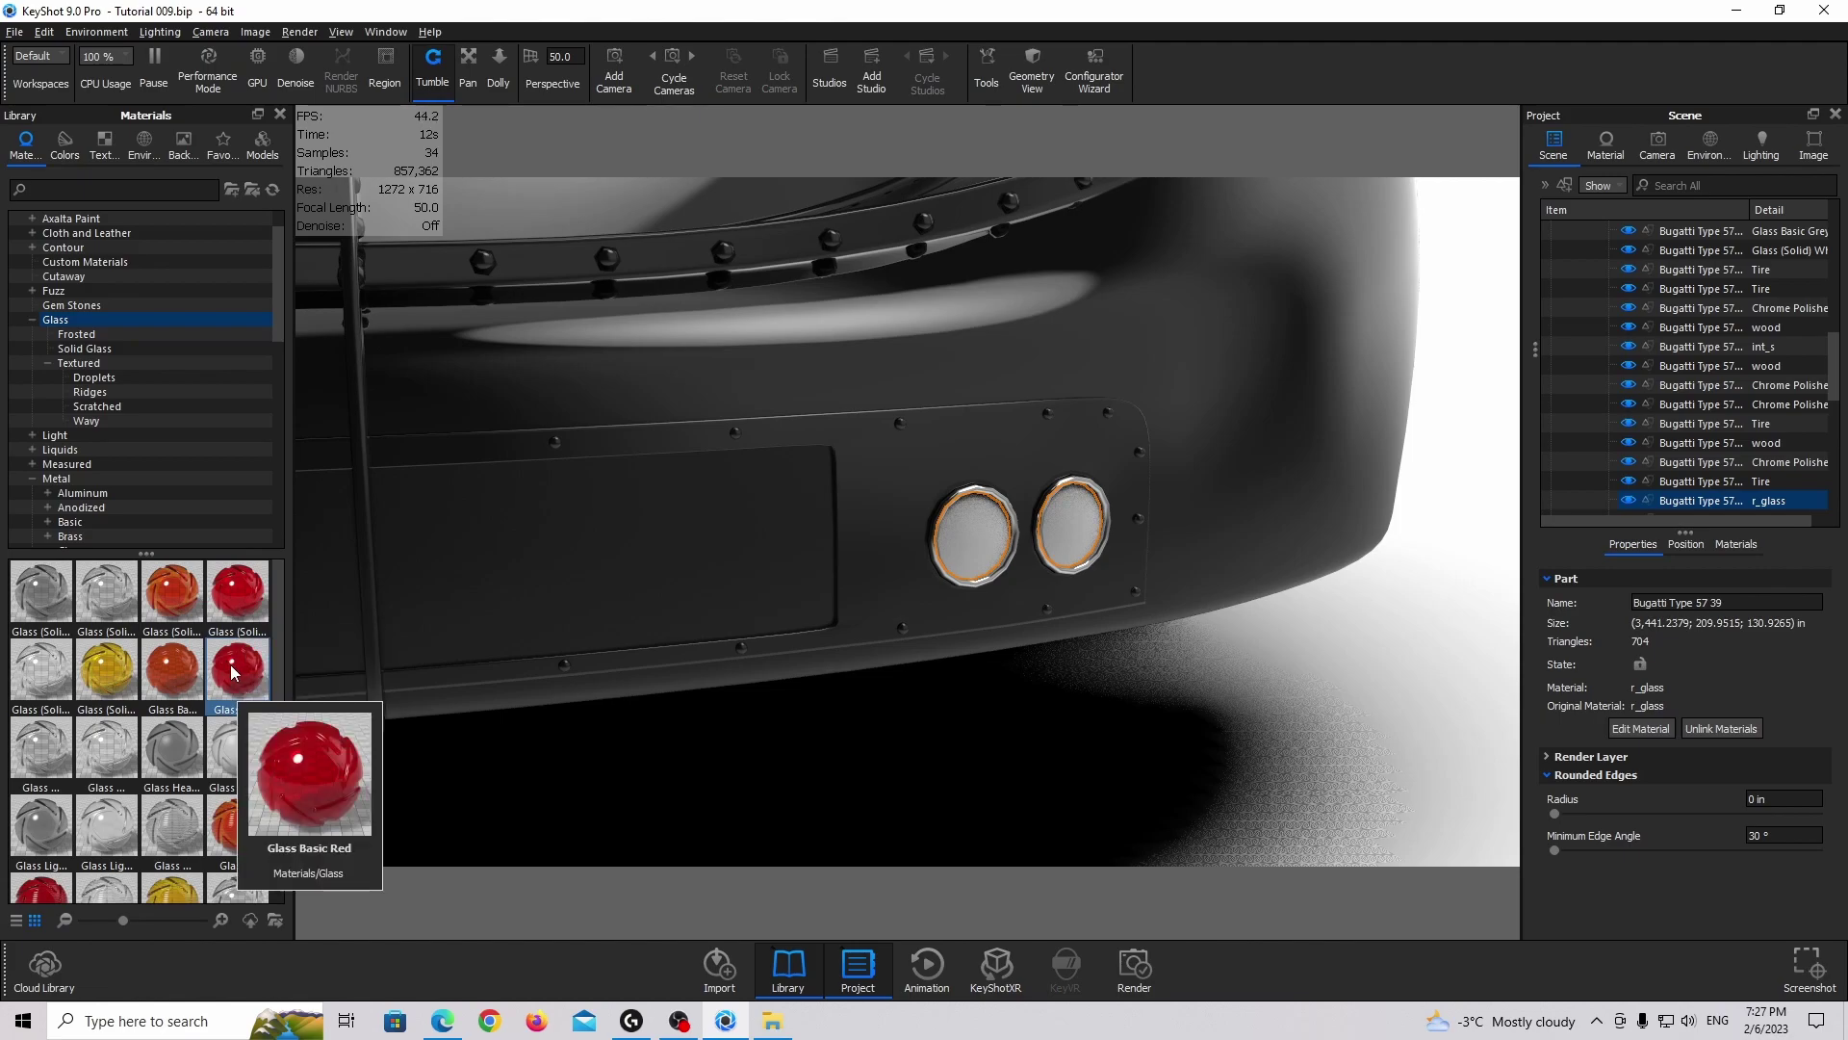
pyautogui.moveTo(234, 672); pyautogui.dragTo(1649, 494)
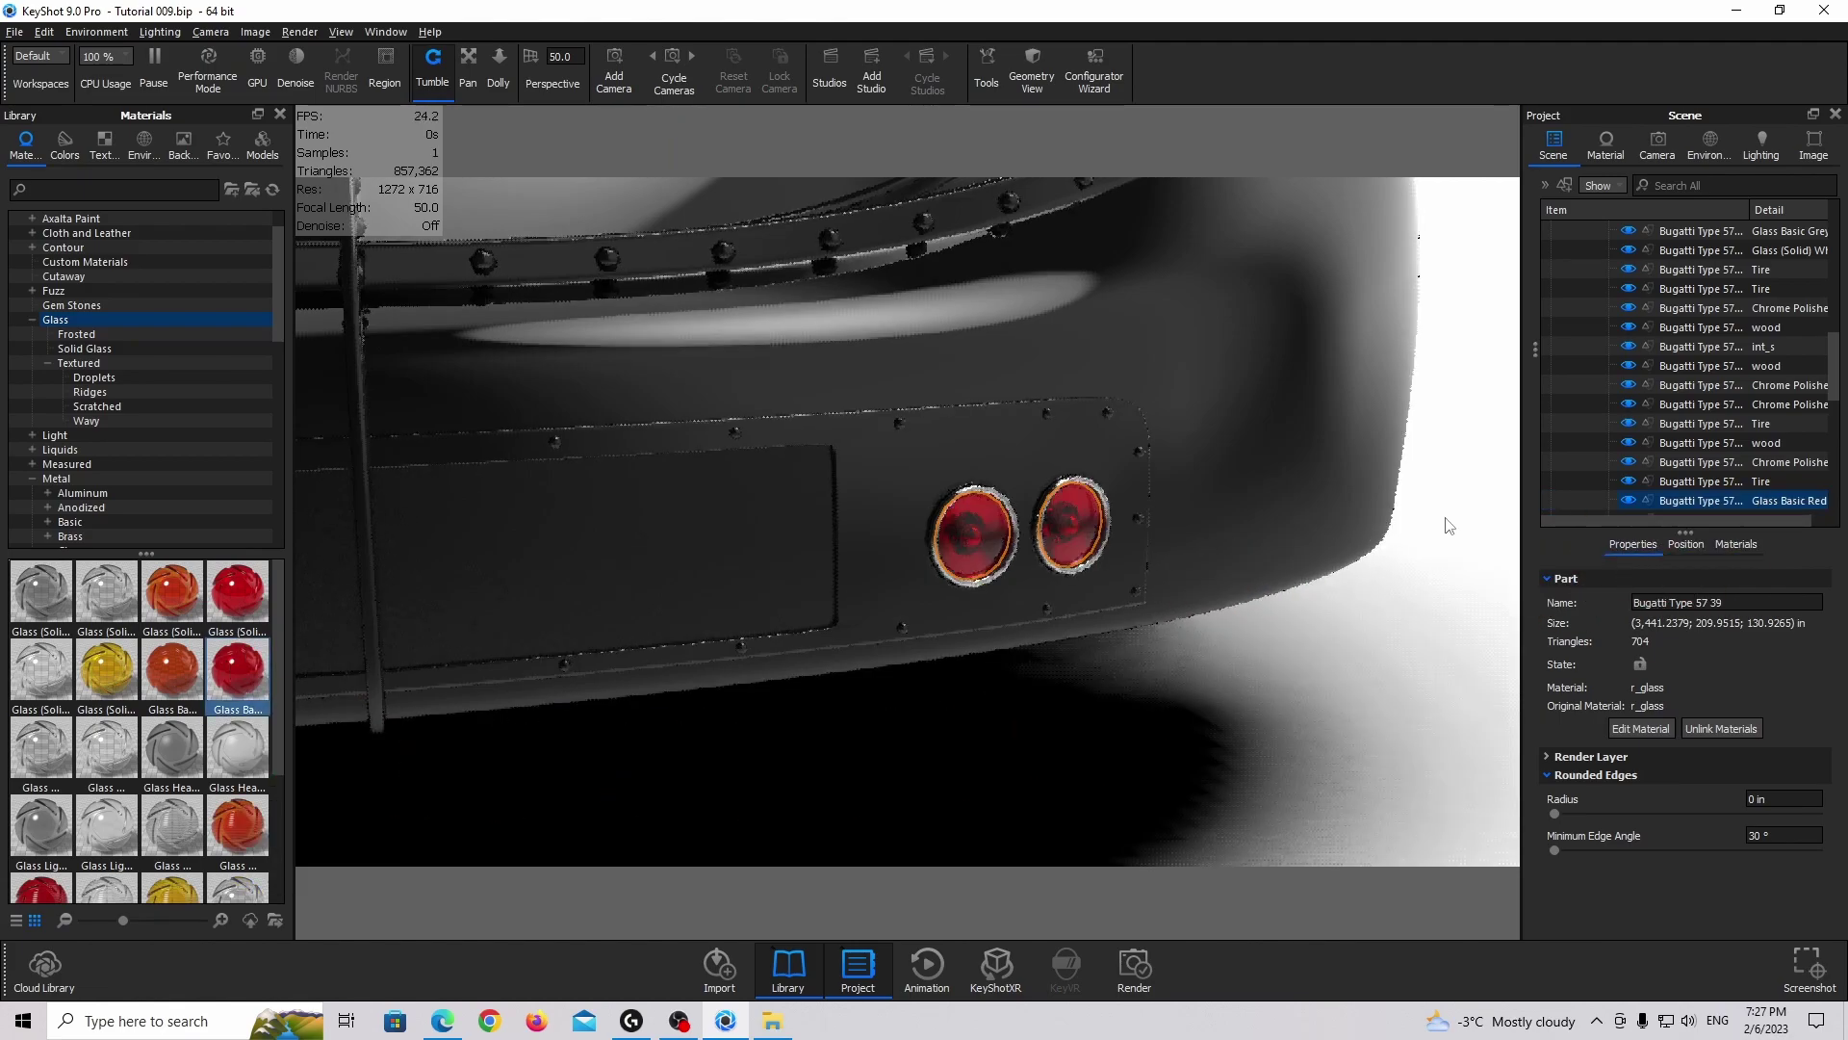
# Hide the red glass part covering the round tail lights to expose the chrome housings
pyautogui.rightClick(968, 533)
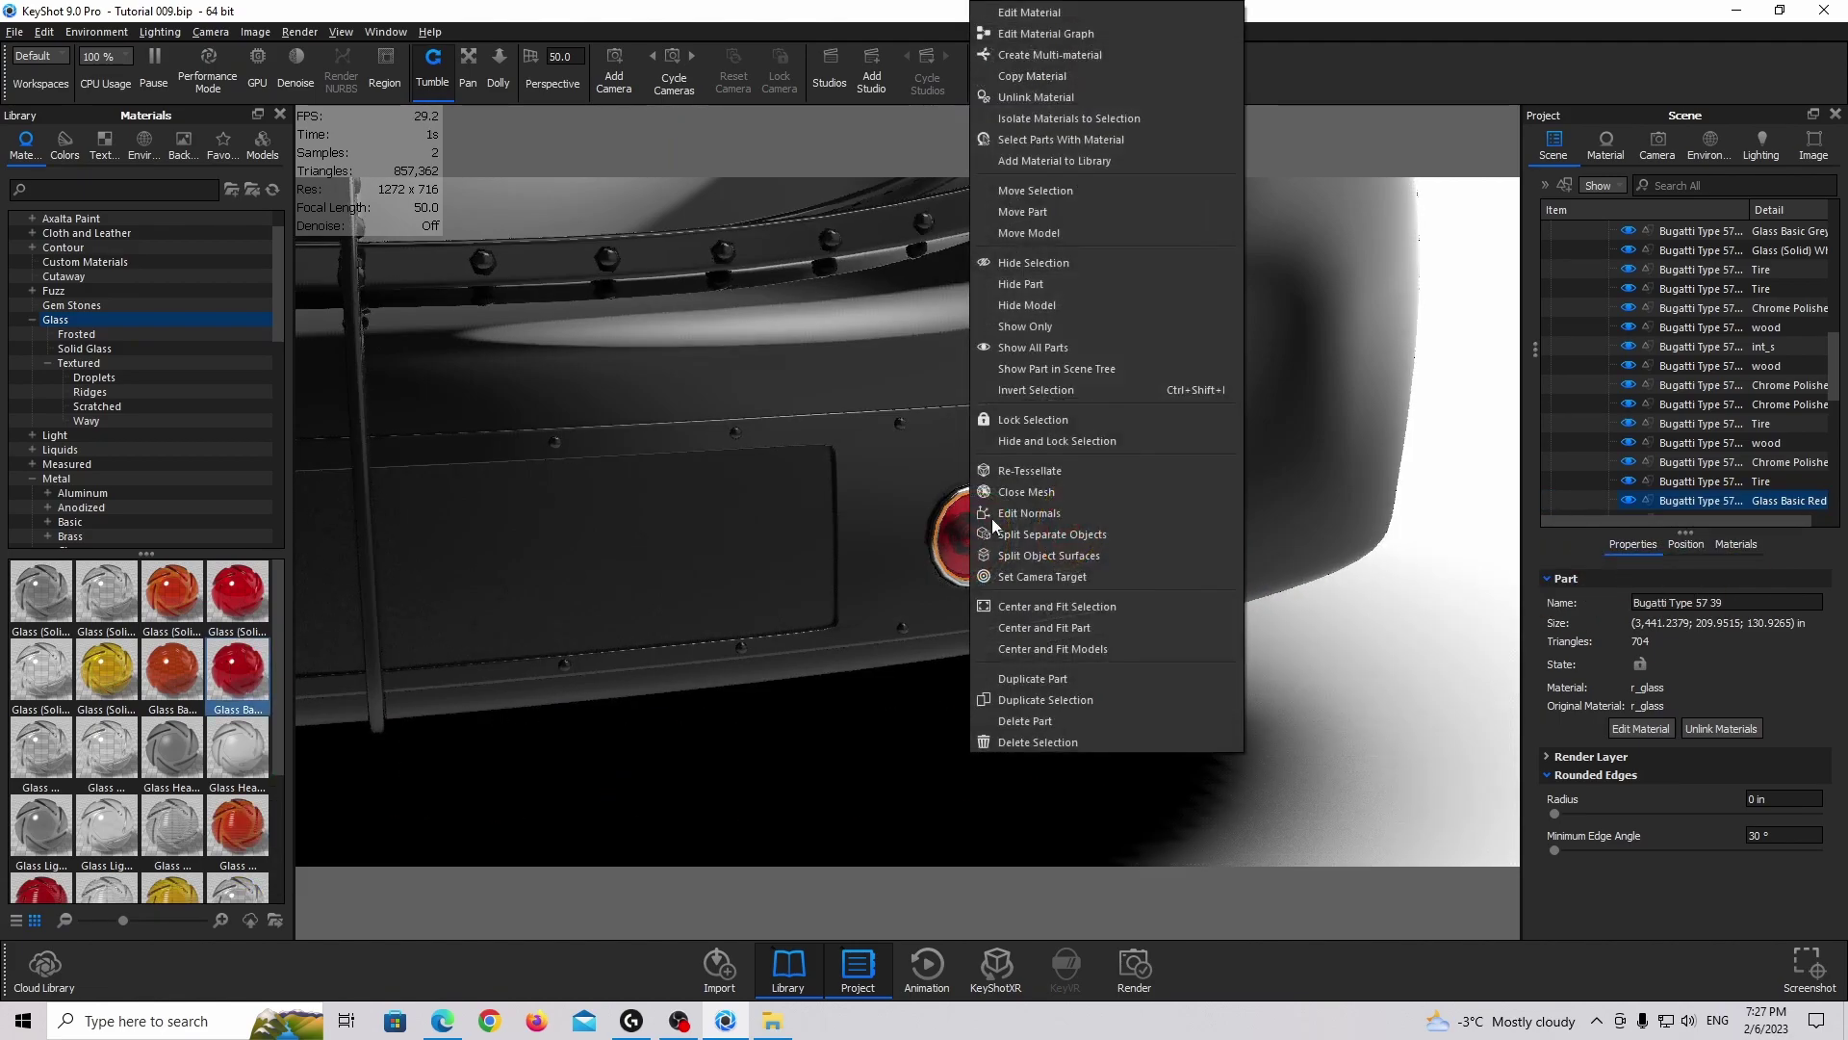
pyautogui.click(1043, 281)
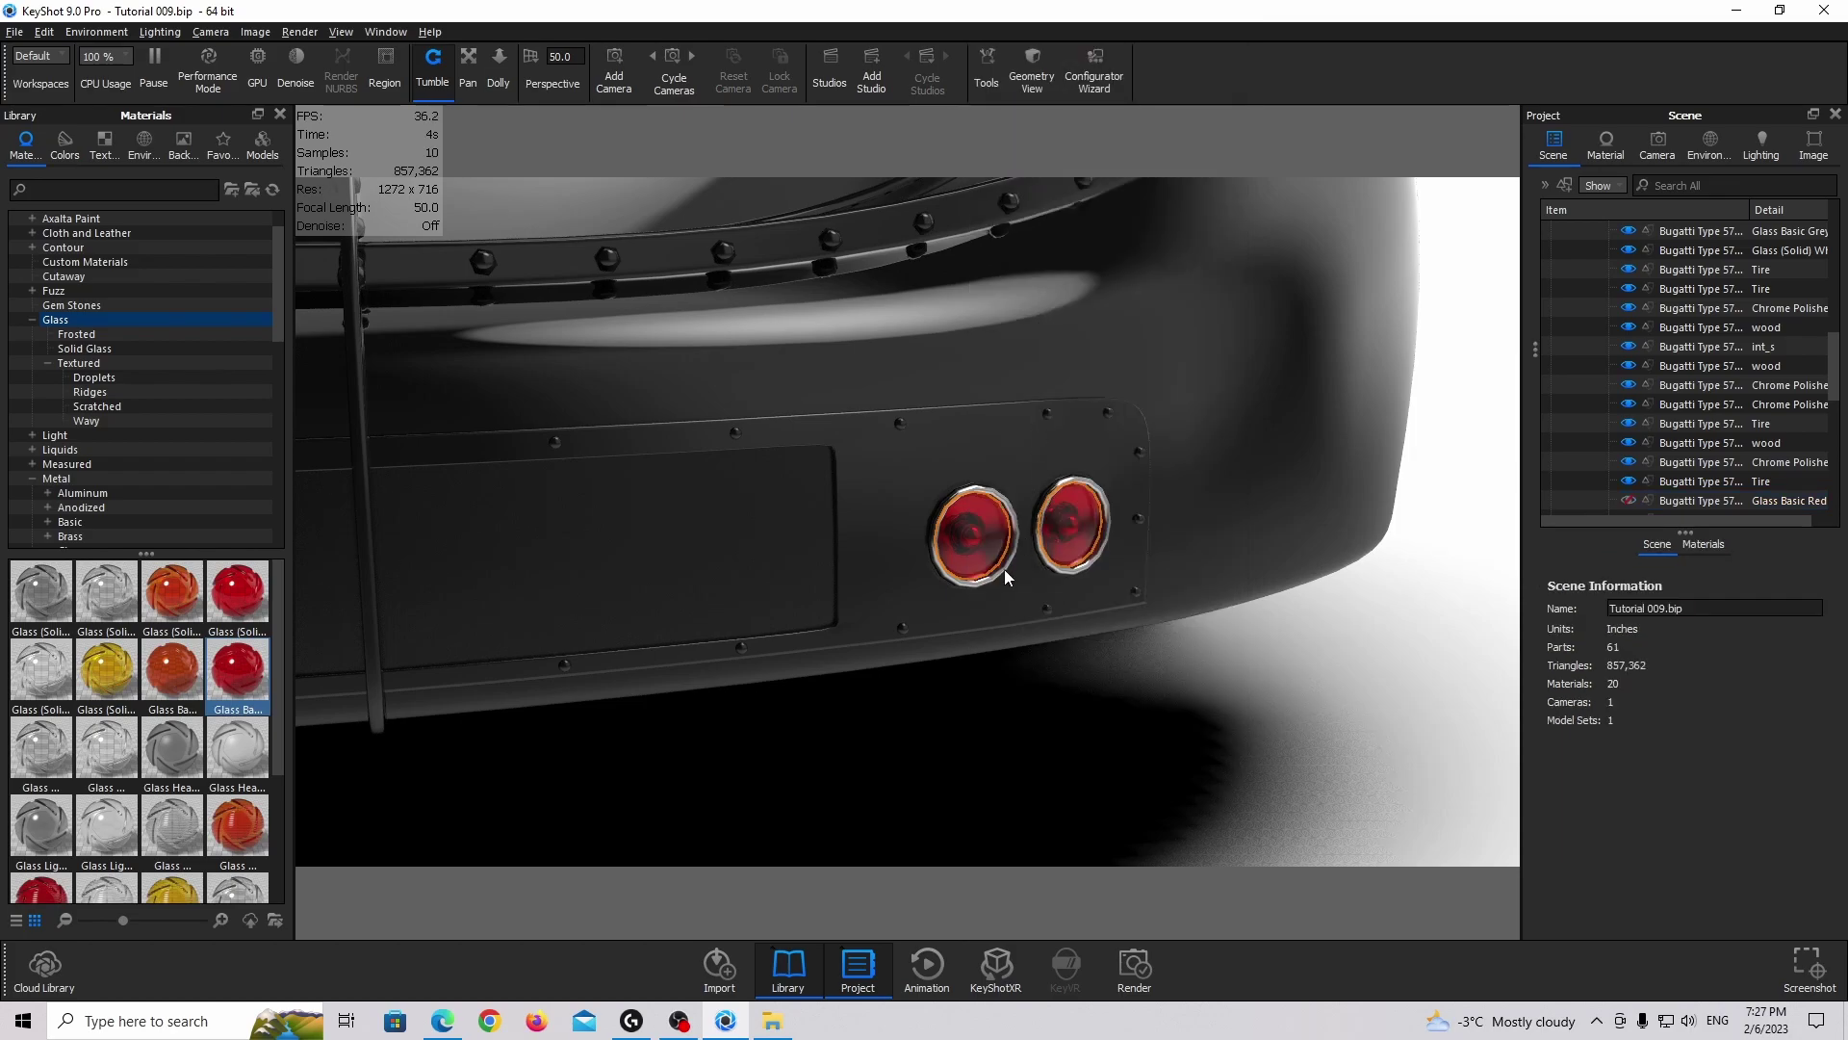
pyautogui.scroll(8, 963, 539)
pyautogui.scroll(-6, 920, 535)
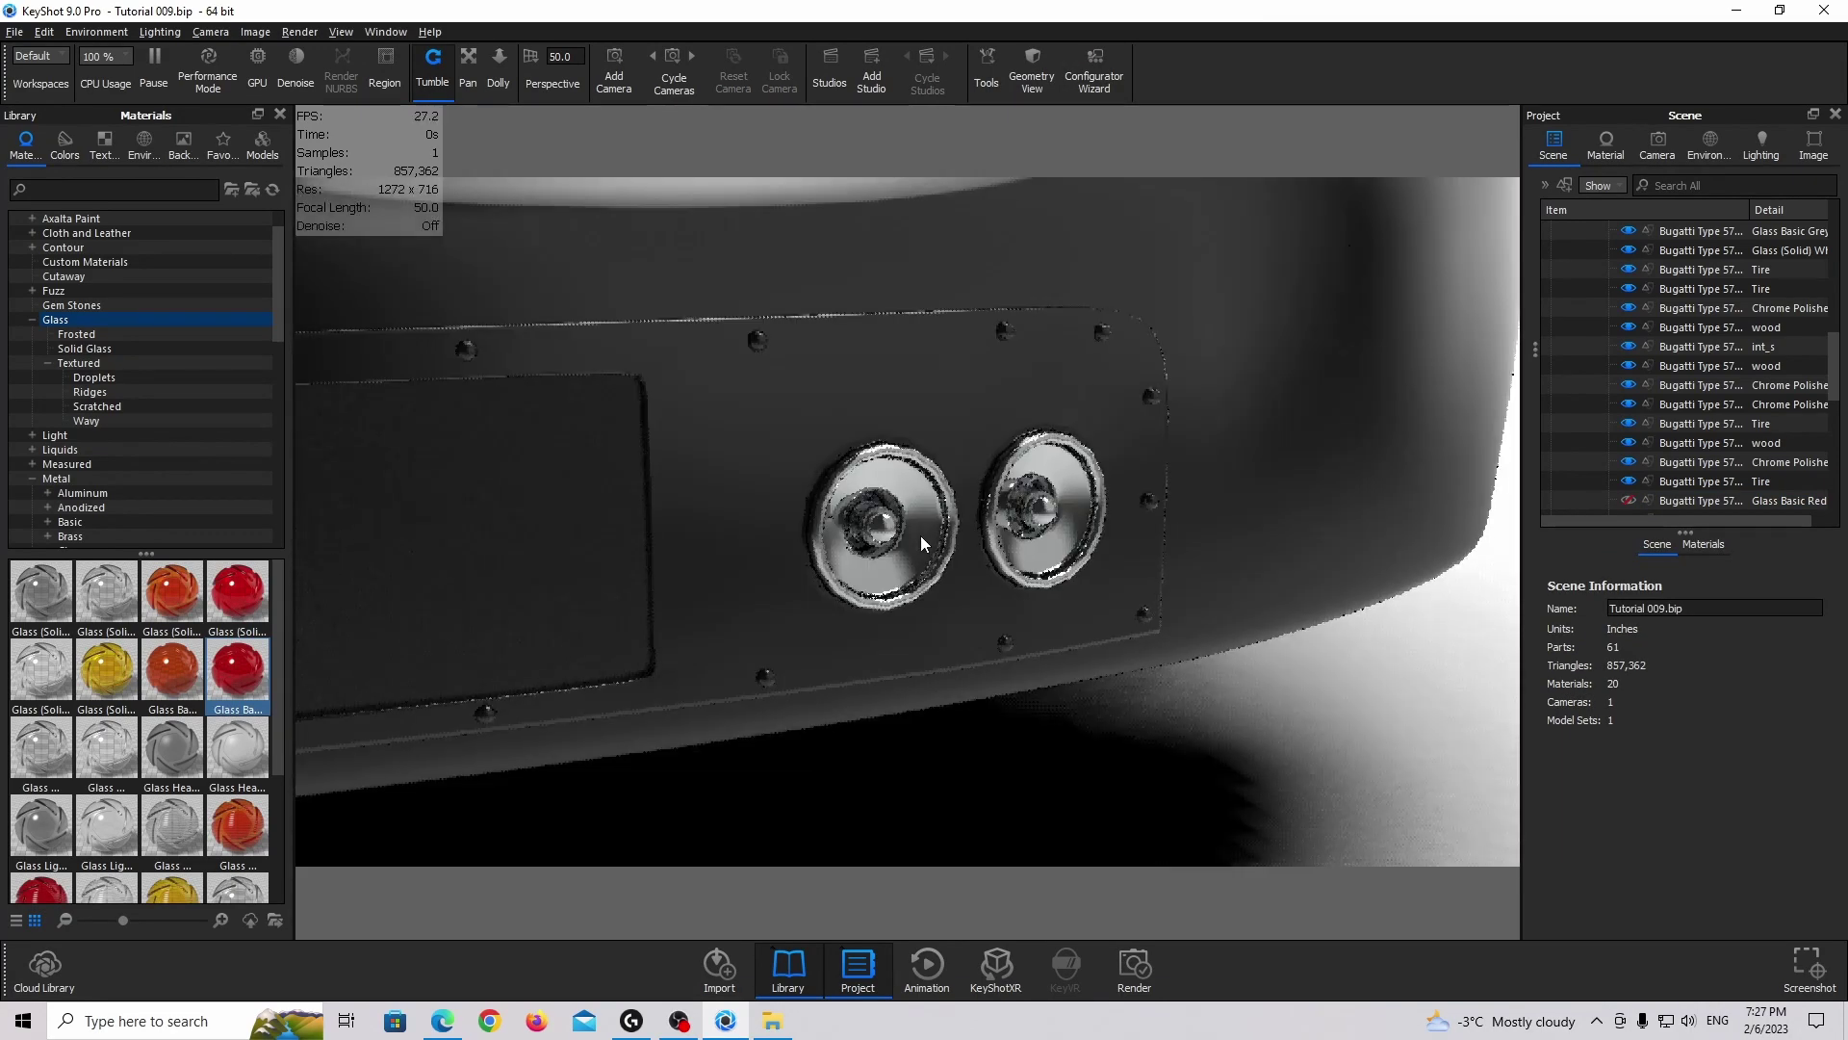
# Open the tail-light housings' Chrome Polished material, try the Color metal type and return it to Measured
pyautogui.click(916, 489)
pyautogui.moveTo(916, 488); pyautogui.dragTo(748, 528)
pyautogui.scroll(5, 748, 529)
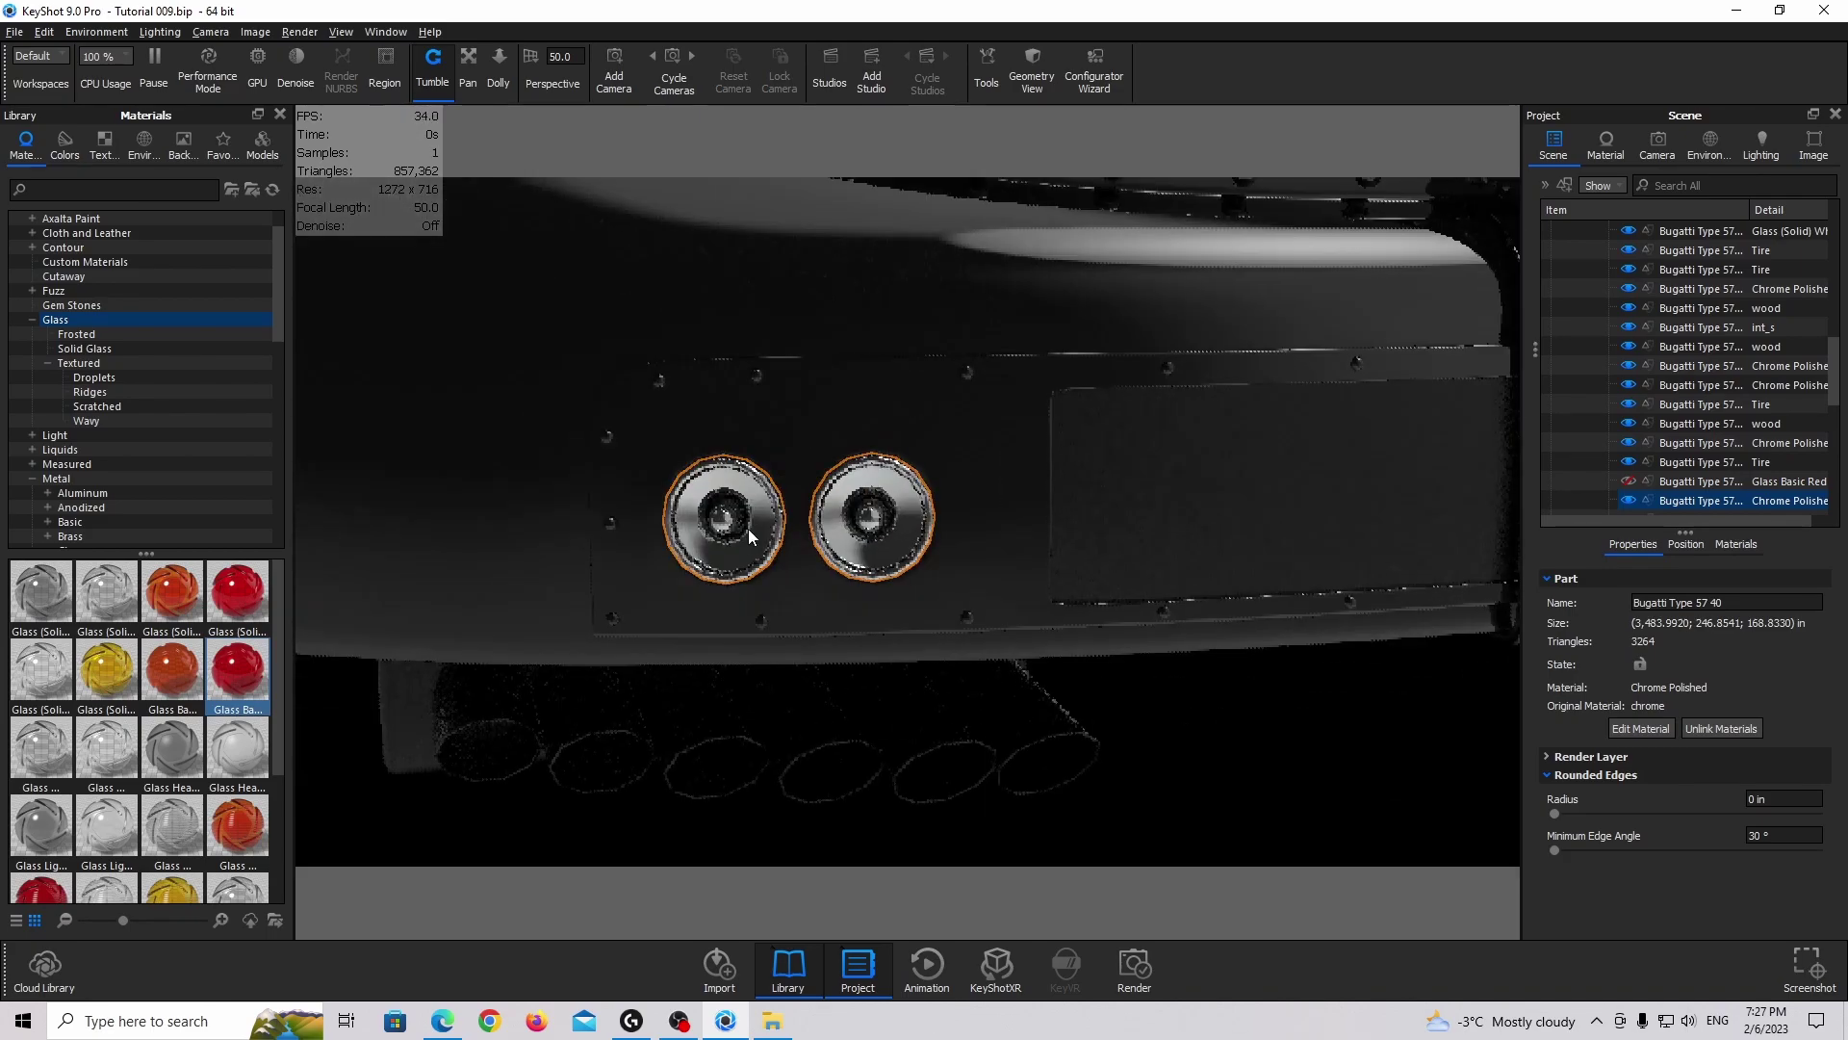
pyautogui.doubleClick(896, 494)
pyautogui.scroll(3, 896, 501)
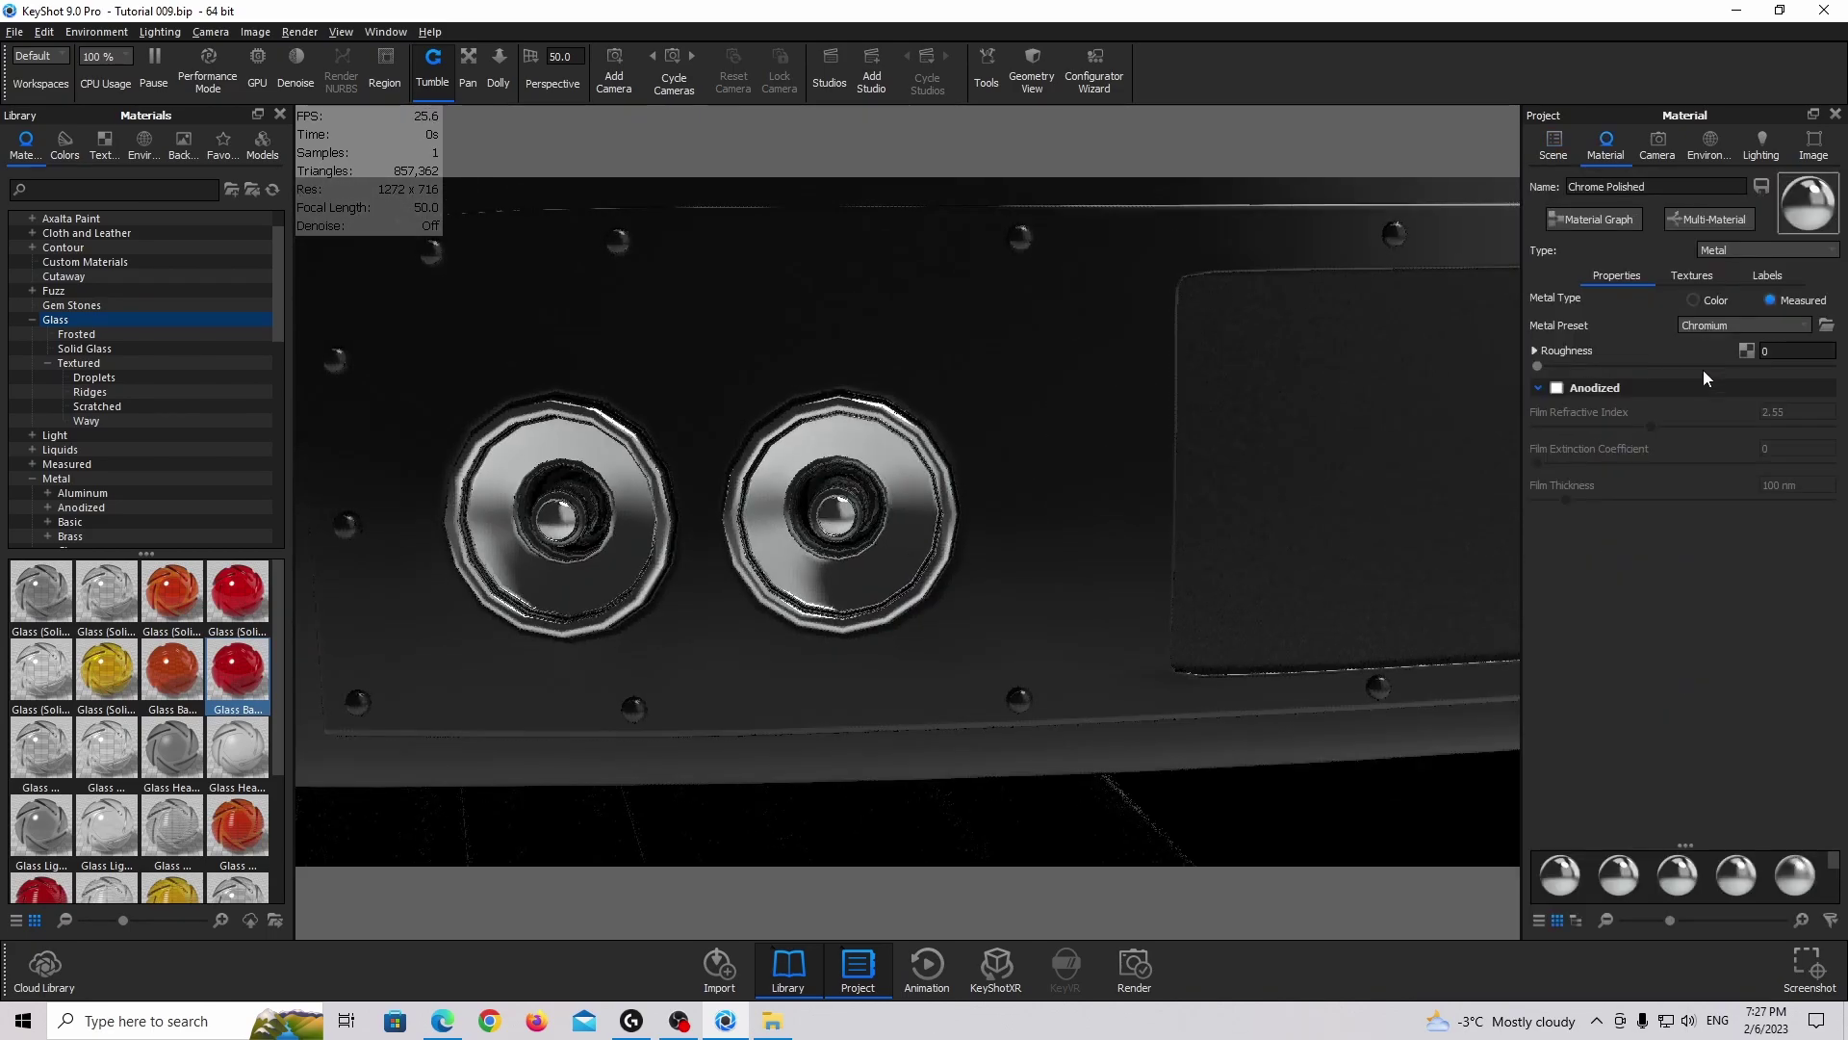
pyautogui.click(1719, 302)
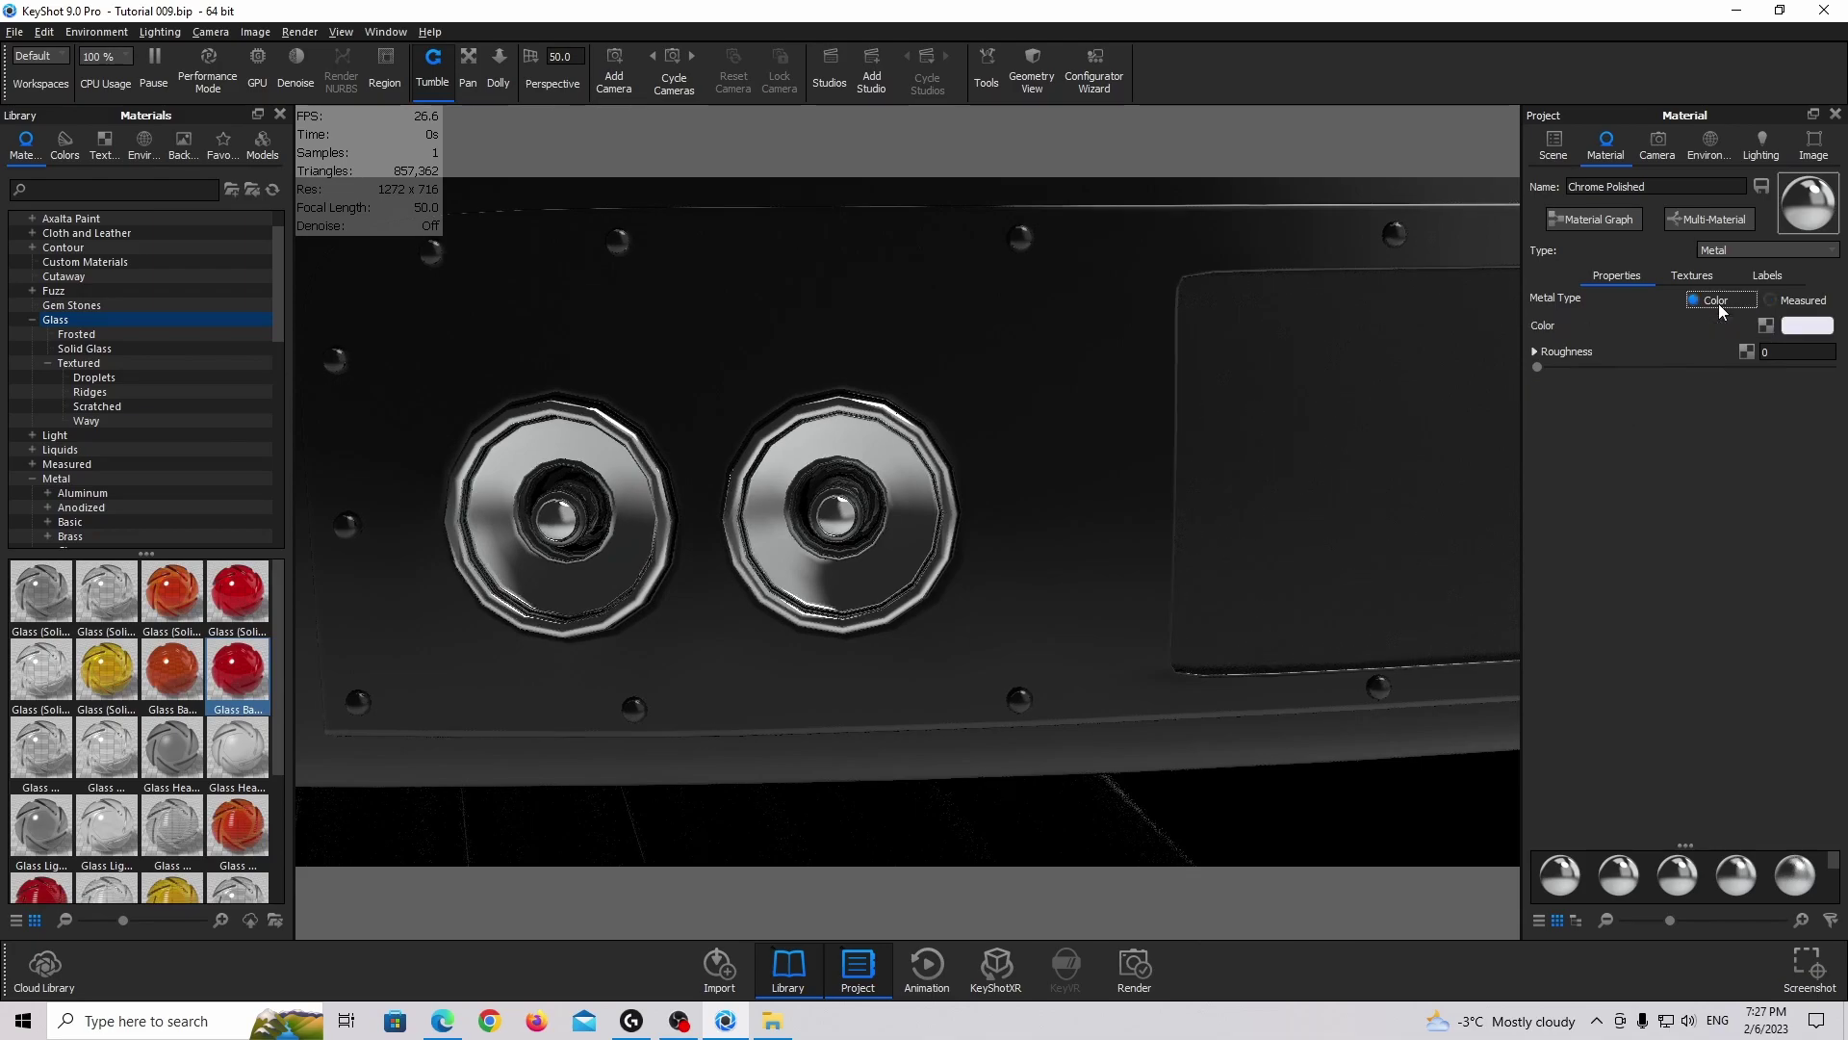
pyautogui.click(1773, 300)
pyautogui.scroll(-3, 1002, 425)
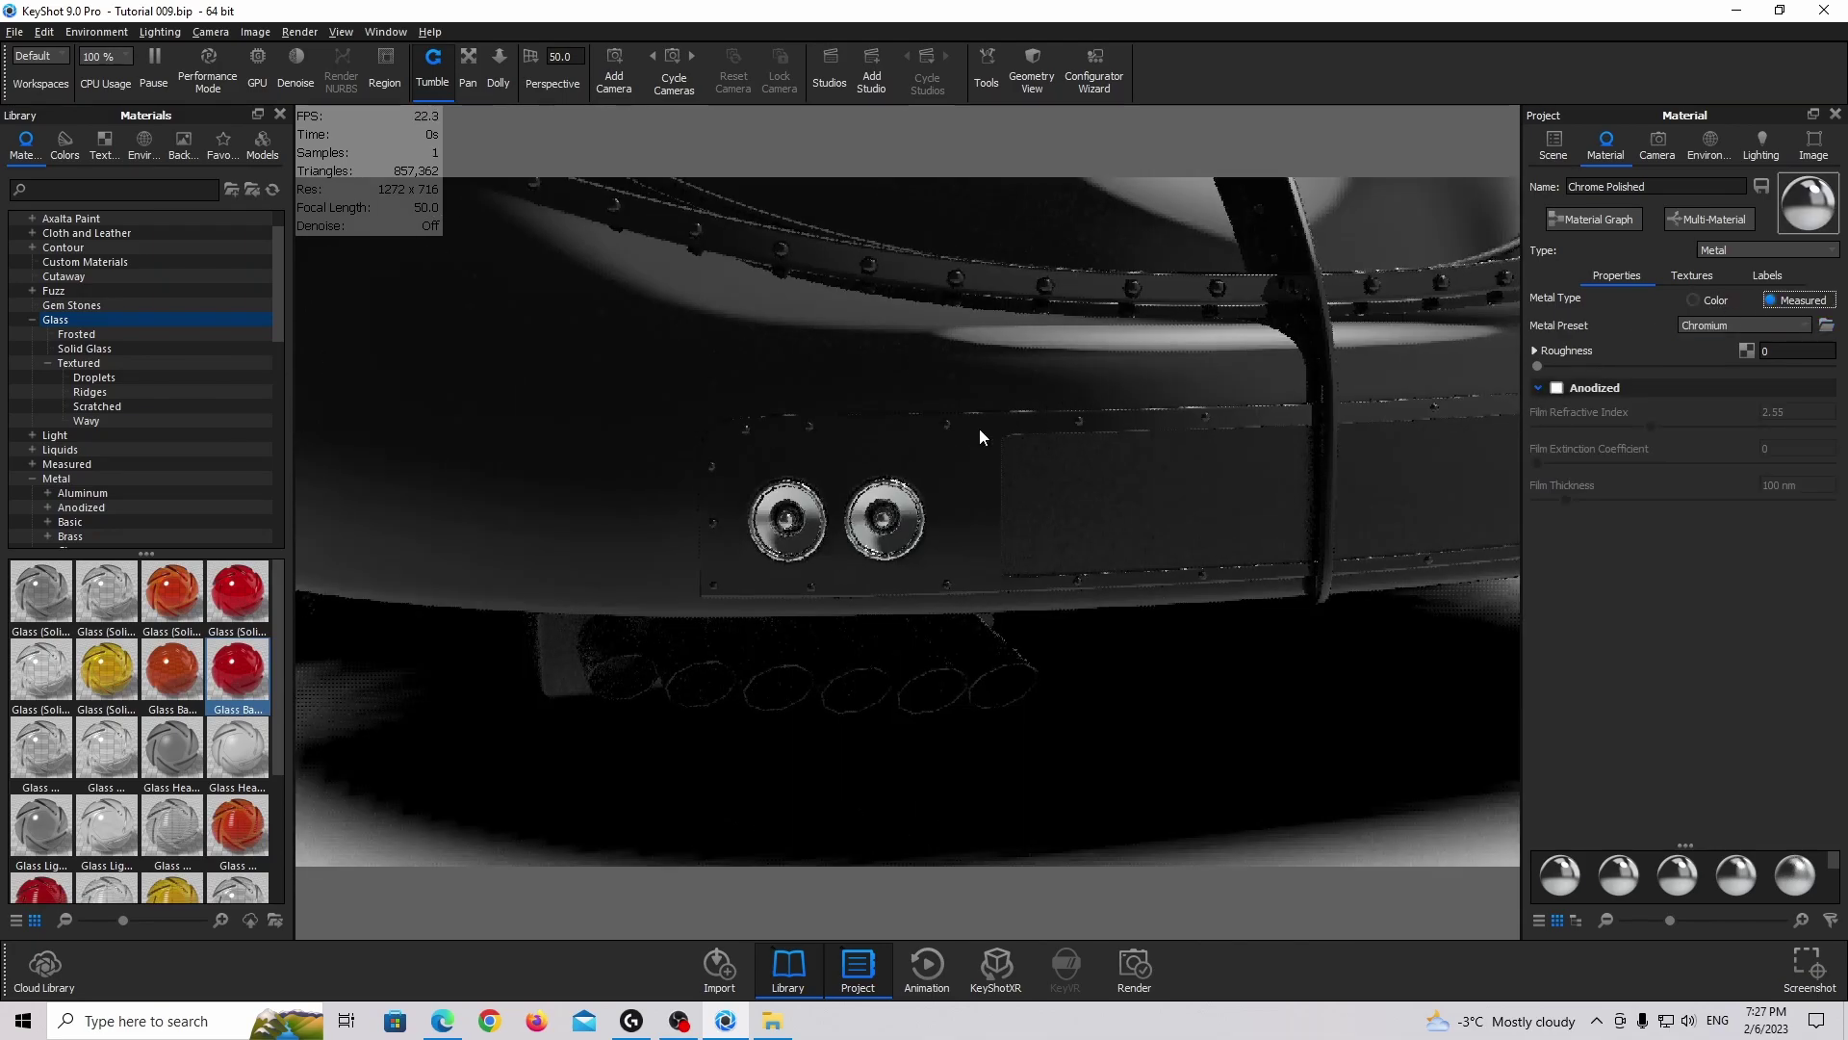
# Try a bright blue #0072FF color on the tail-light chrome, cancel it and restore the Measured metal type
pyautogui.scroll(3, 905, 519)
pyautogui.click(1553, 145)
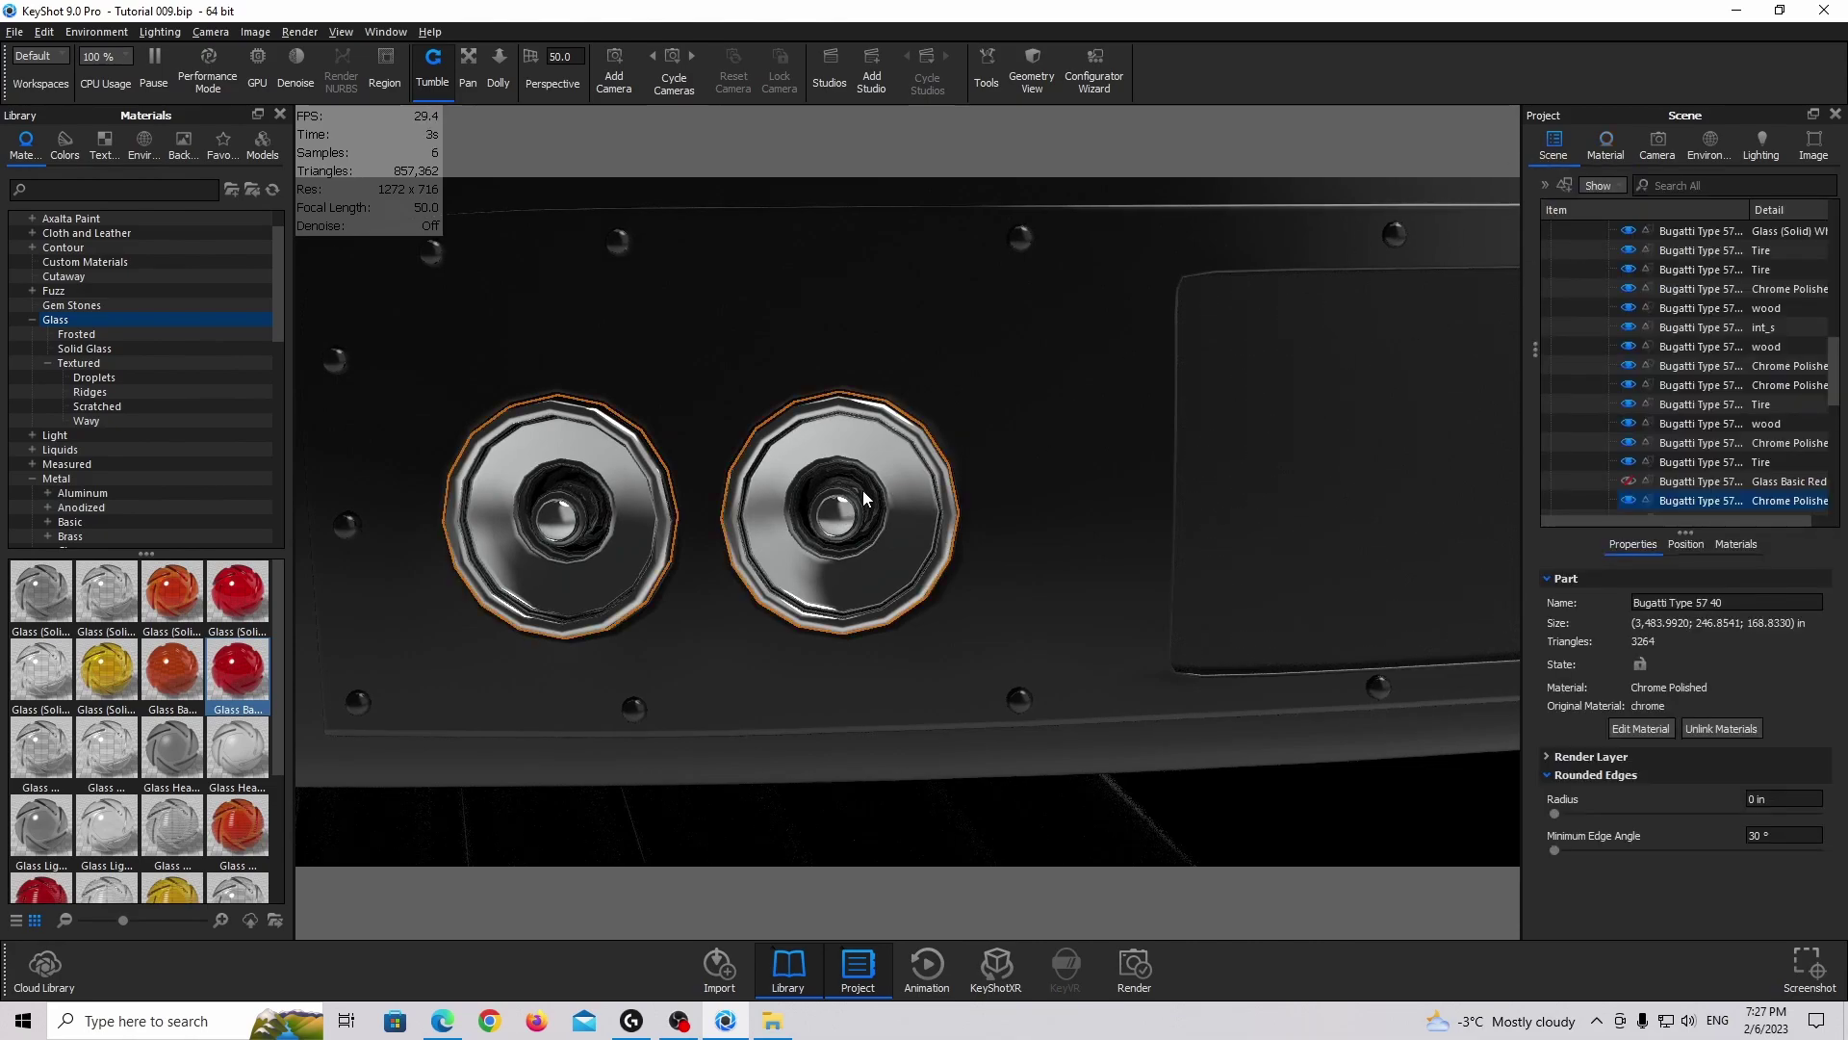
pyautogui.moveTo(821, 514); pyautogui.dragTo(897, 560)
pyautogui.doubleClick(849, 570)
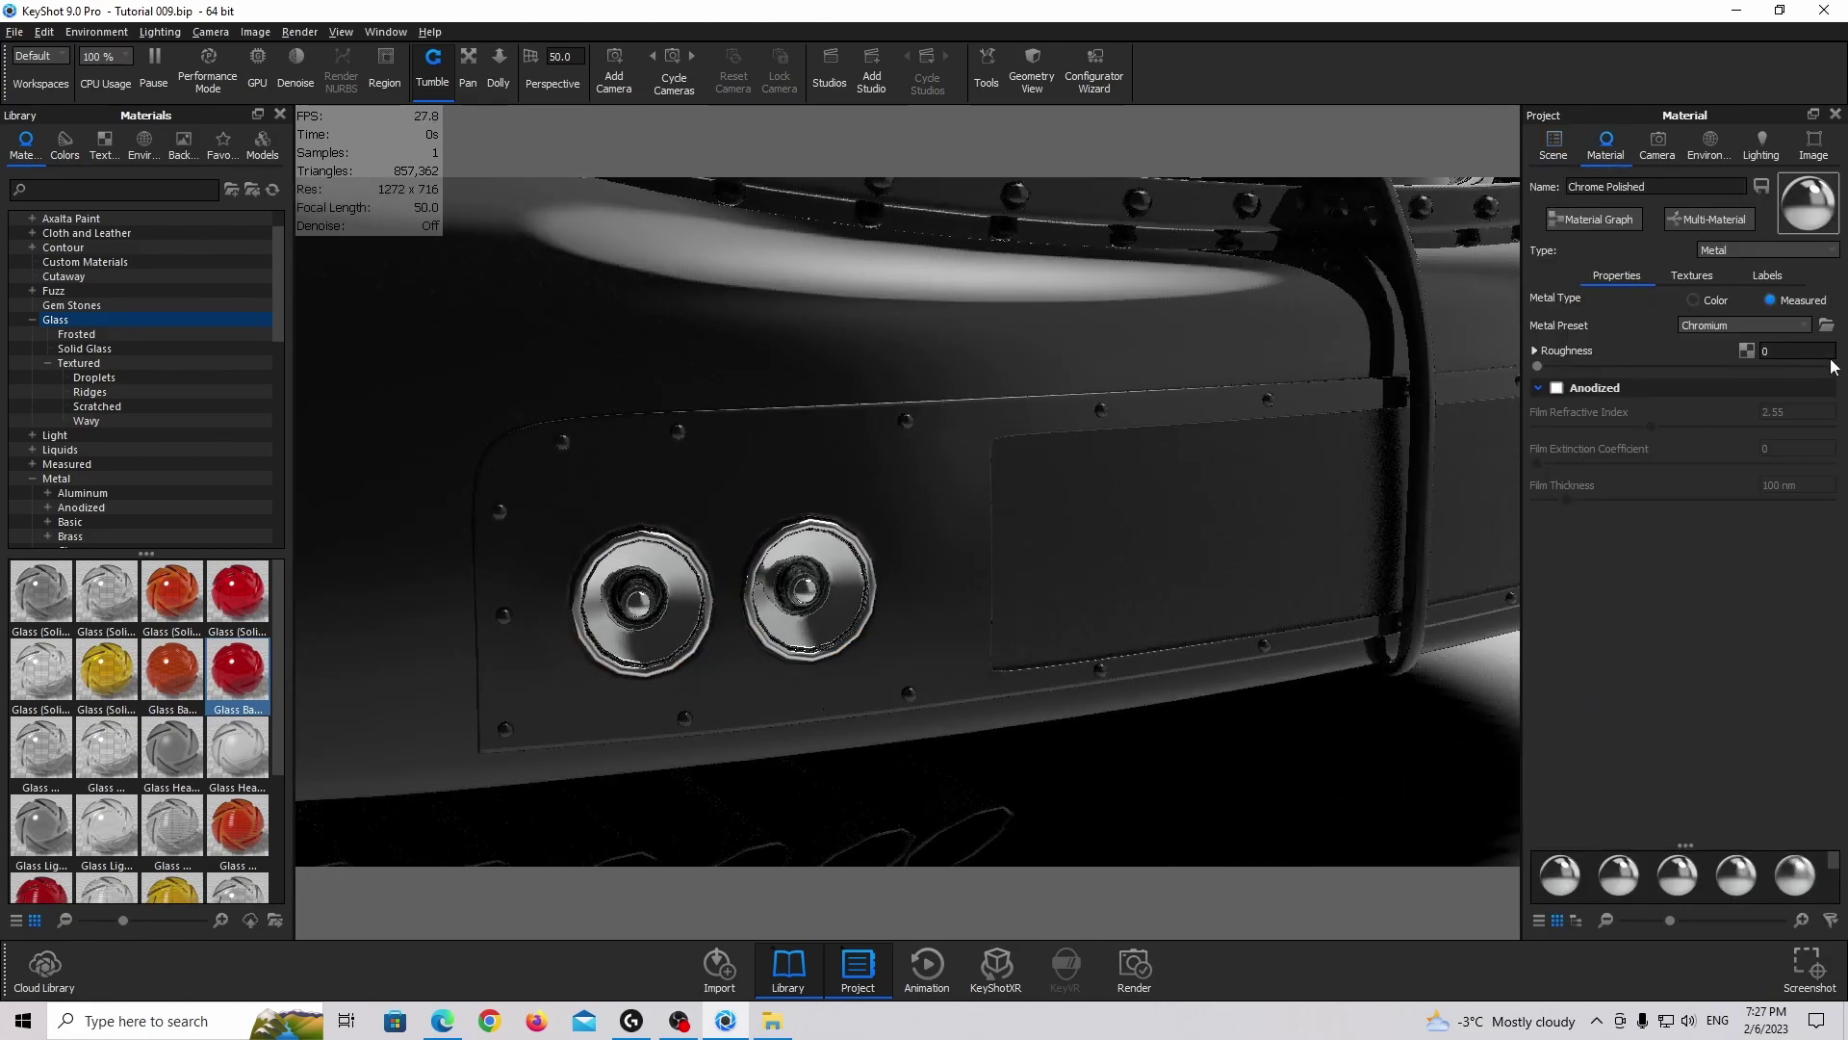
pyautogui.click(1709, 300)
pyautogui.click(1806, 325)
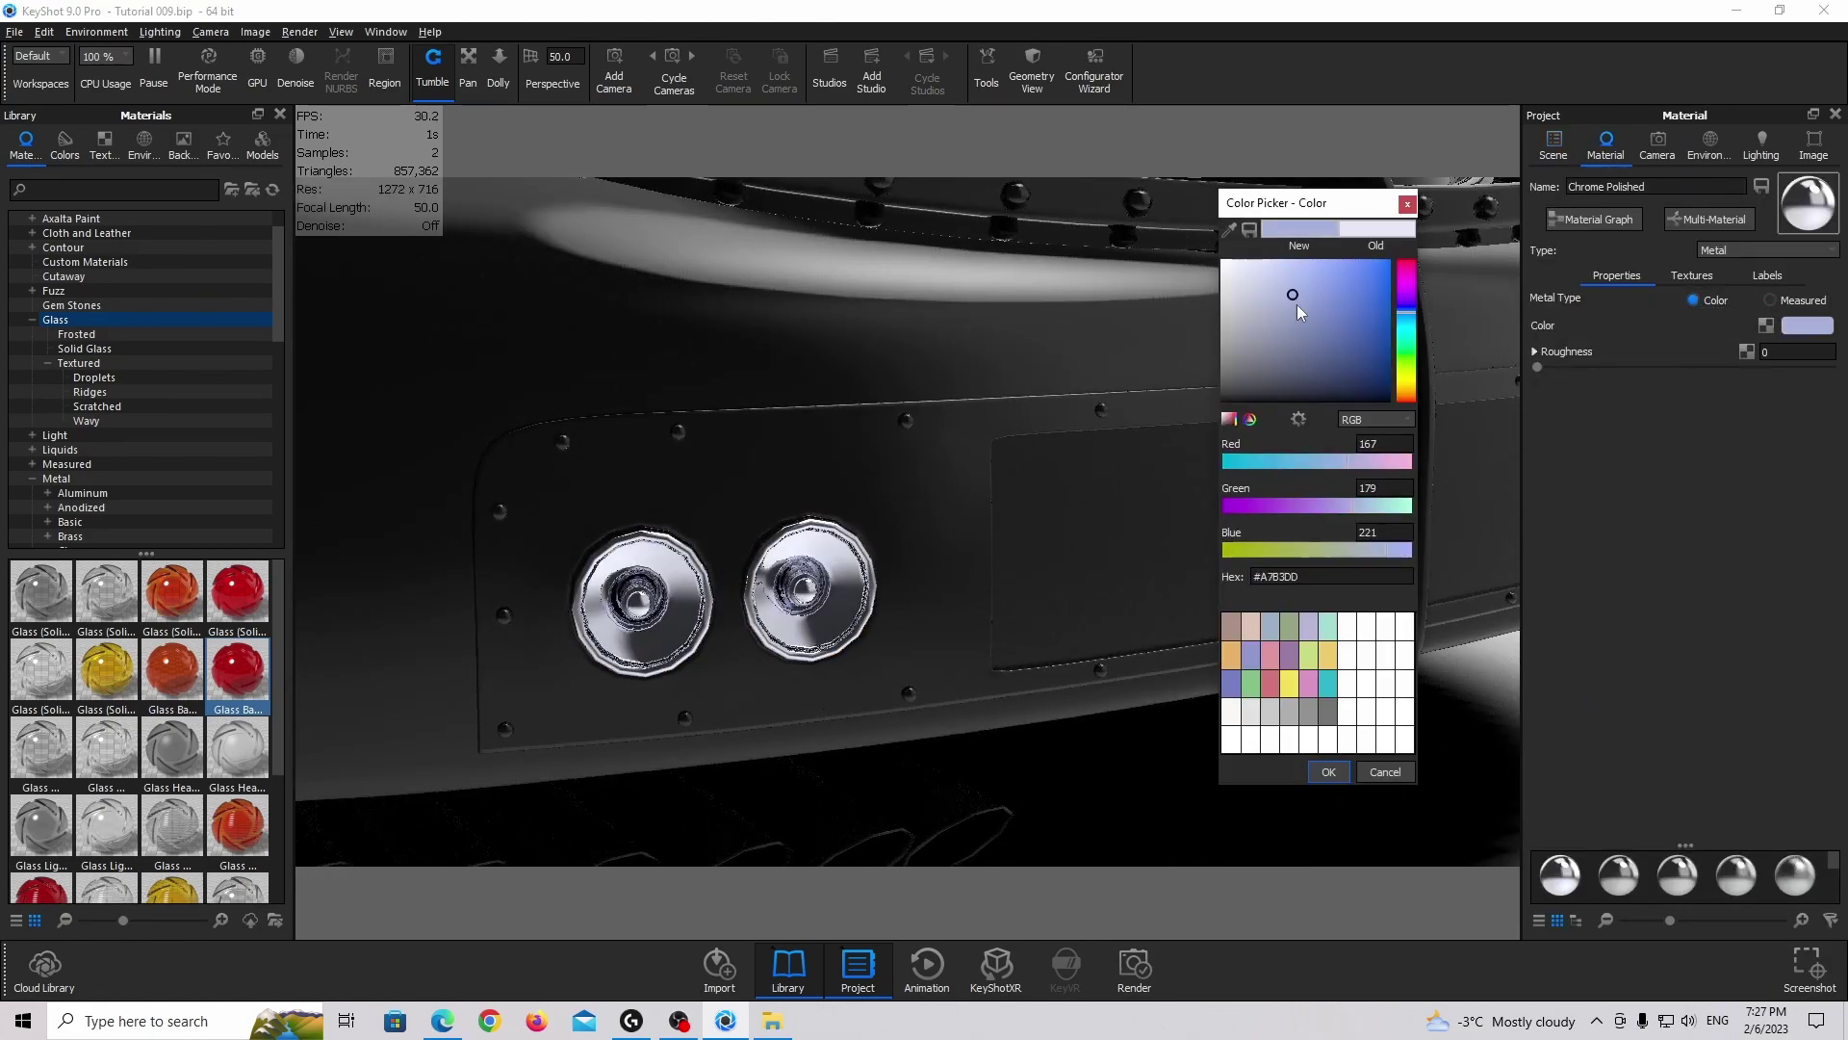
pyautogui.scroll(-5, 887, 434)
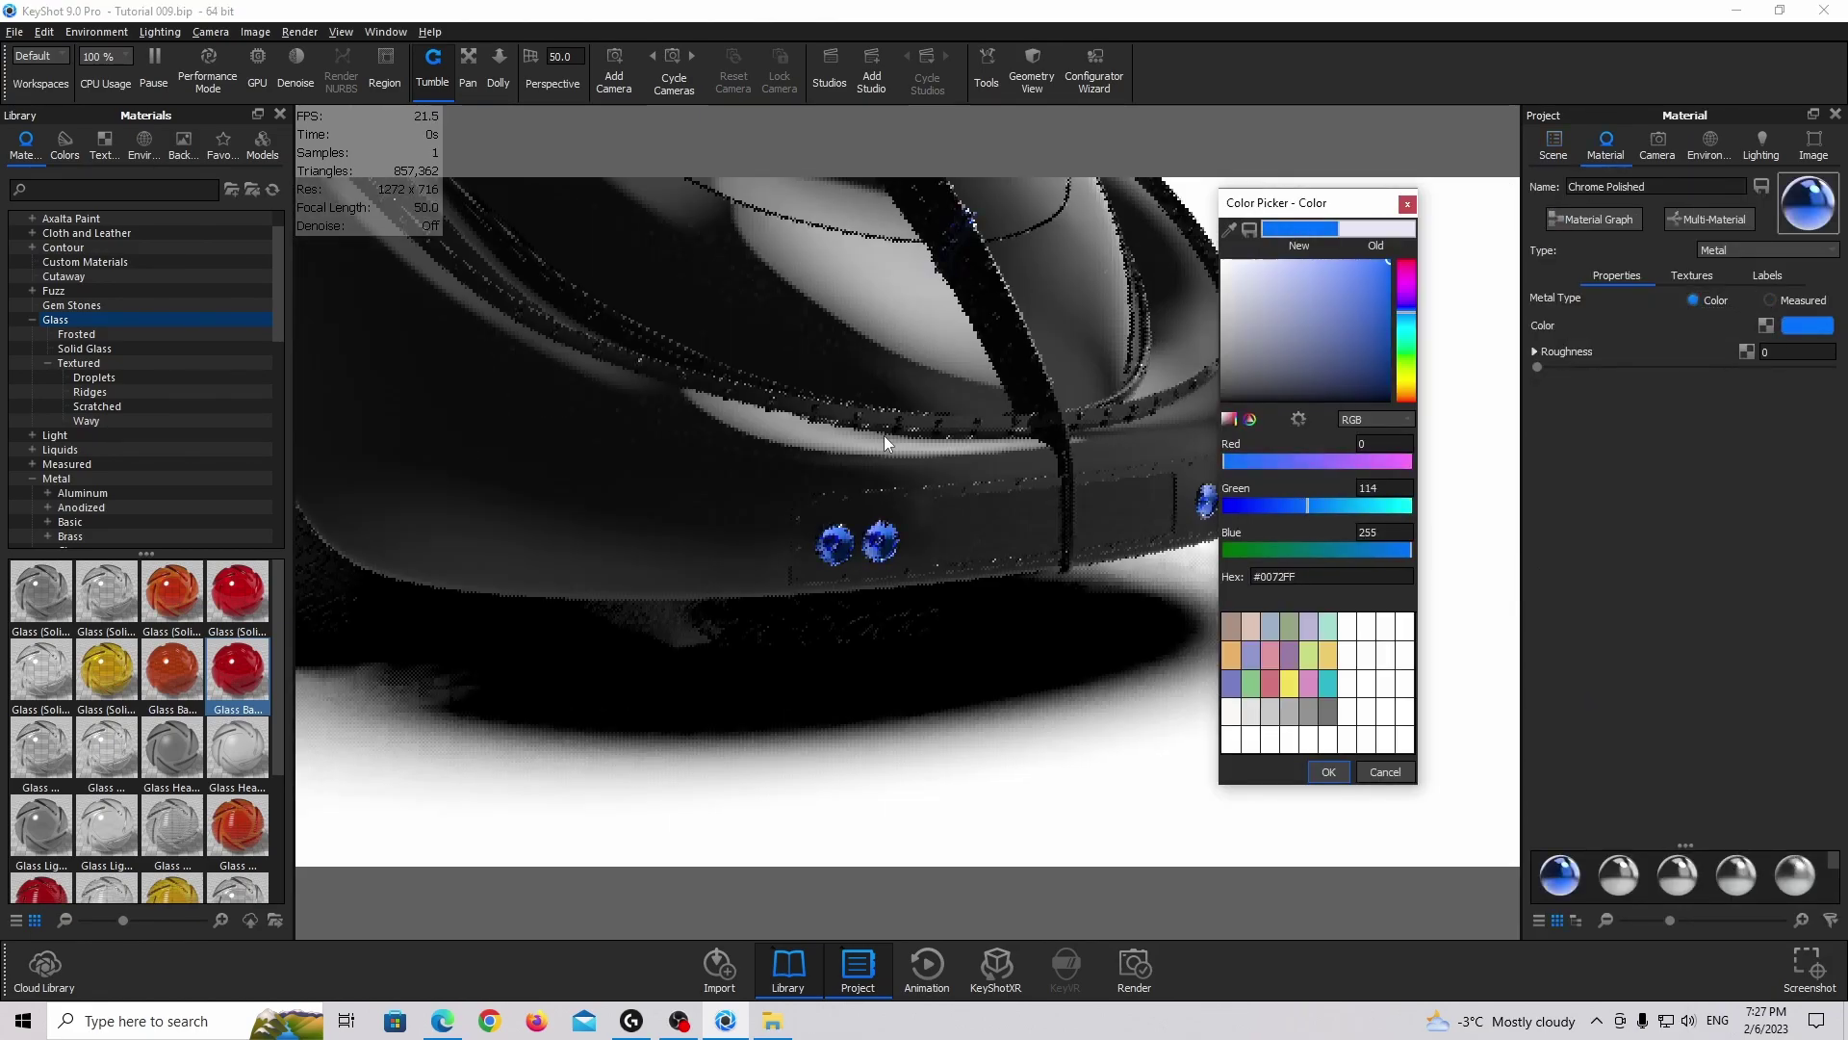
pyautogui.click(1387, 773)
pyautogui.click(1802, 350)
pyautogui.scroll(6, 1336, 450)
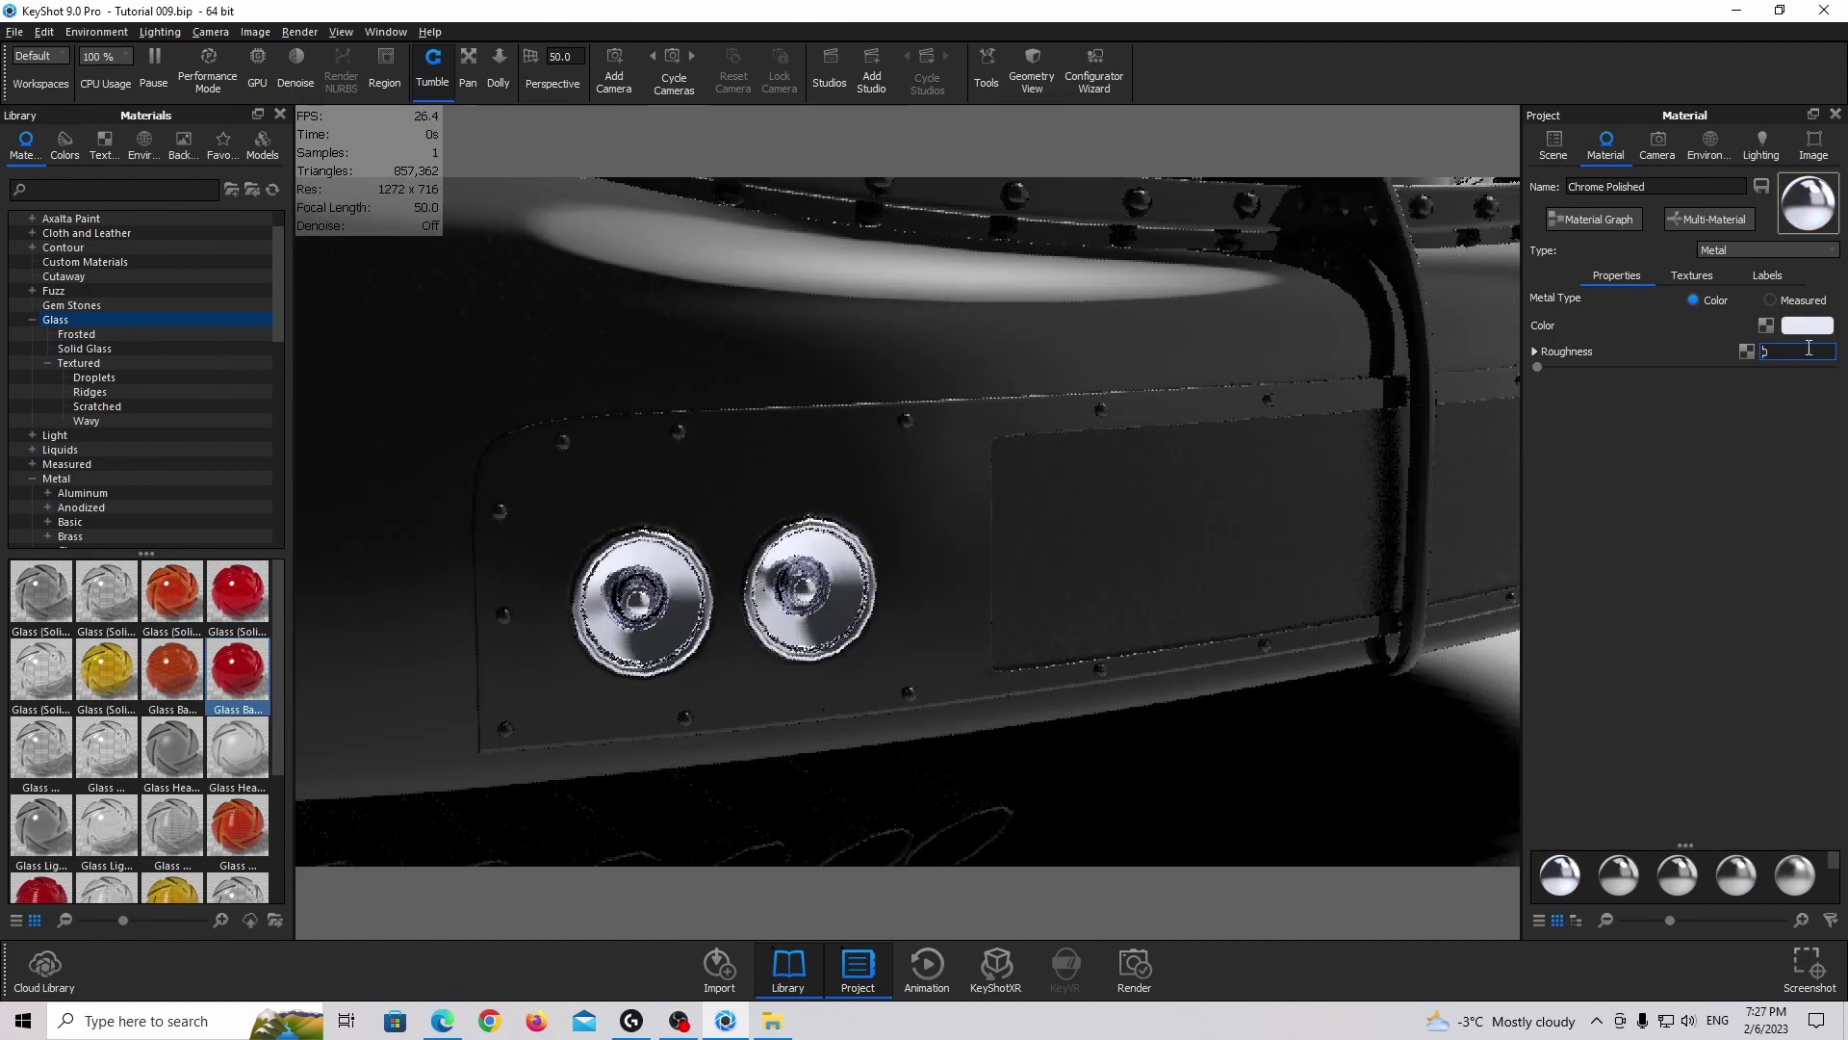
pyautogui.click(1772, 301)
# Show all hidden parts to bring back the red tail-light glass
pyautogui.scroll(-4, 1051, 472)
pyautogui.moveTo(1048, 472); pyautogui.dragTo(1122, 484)
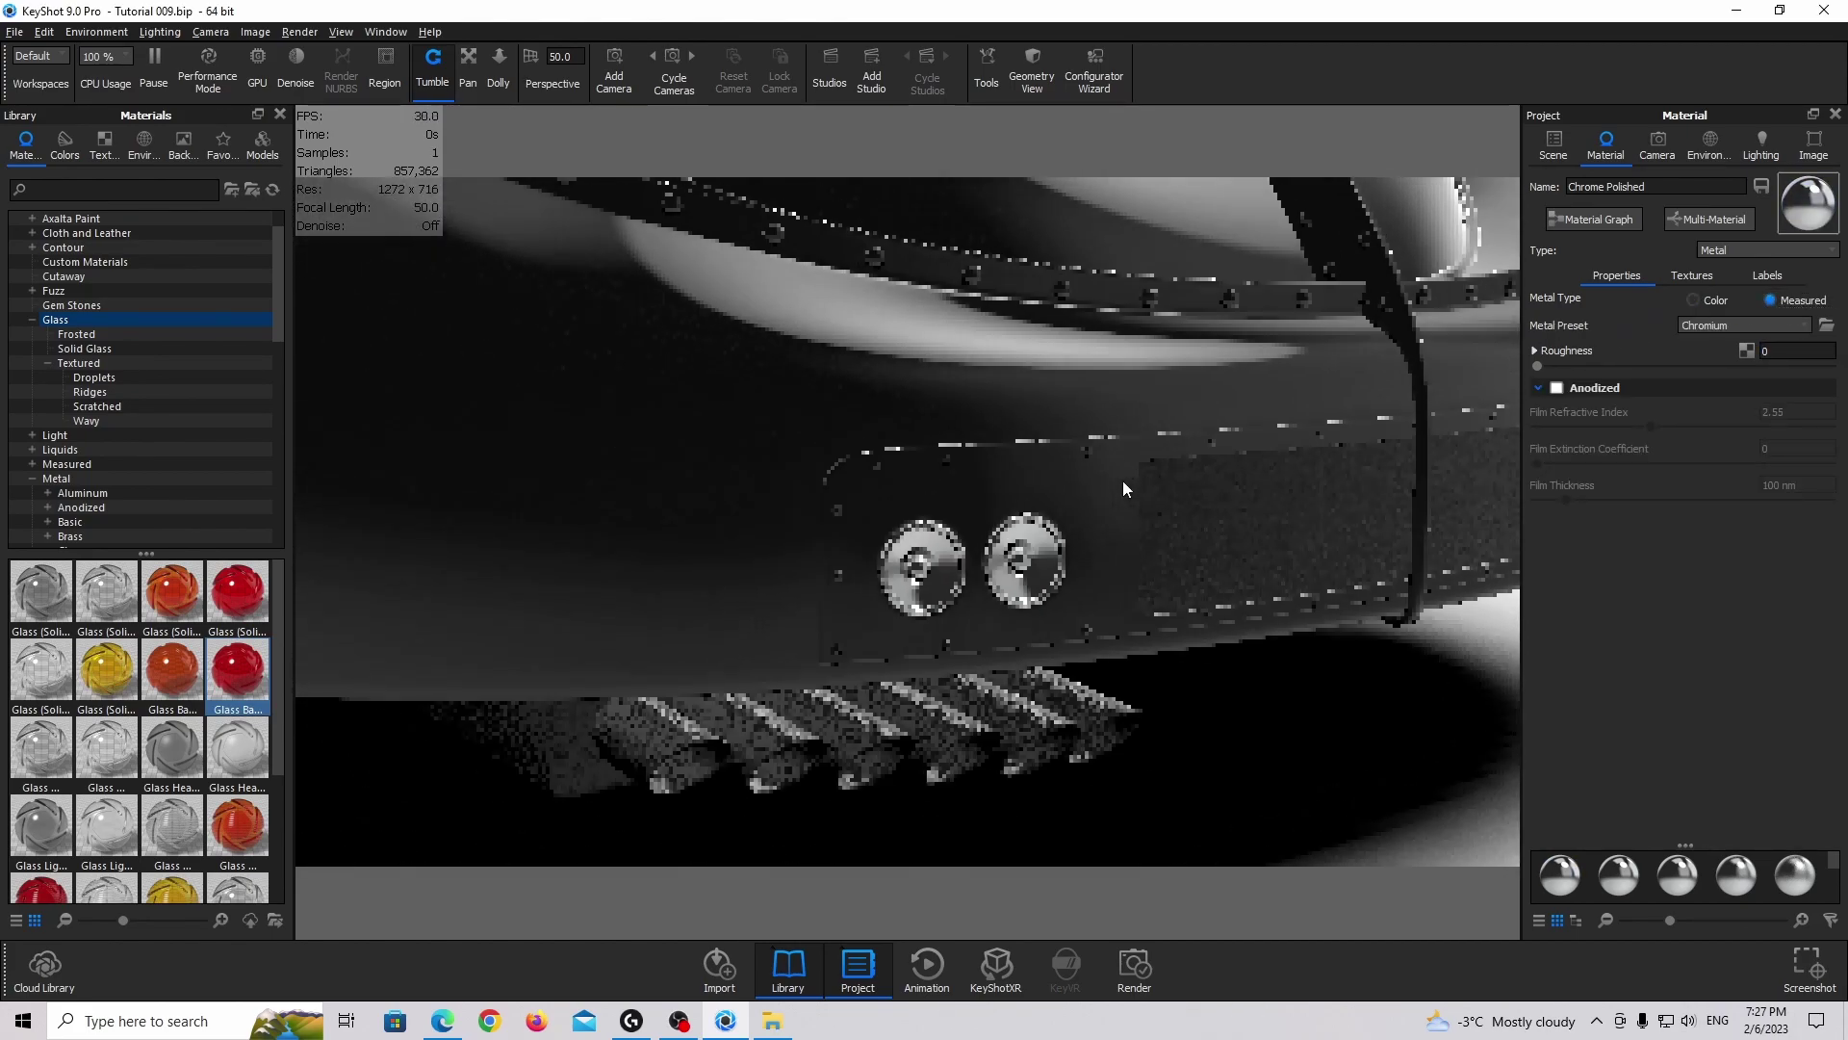
pyautogui.rightClick(926, 416)
pyautogui.click(1035, 326)
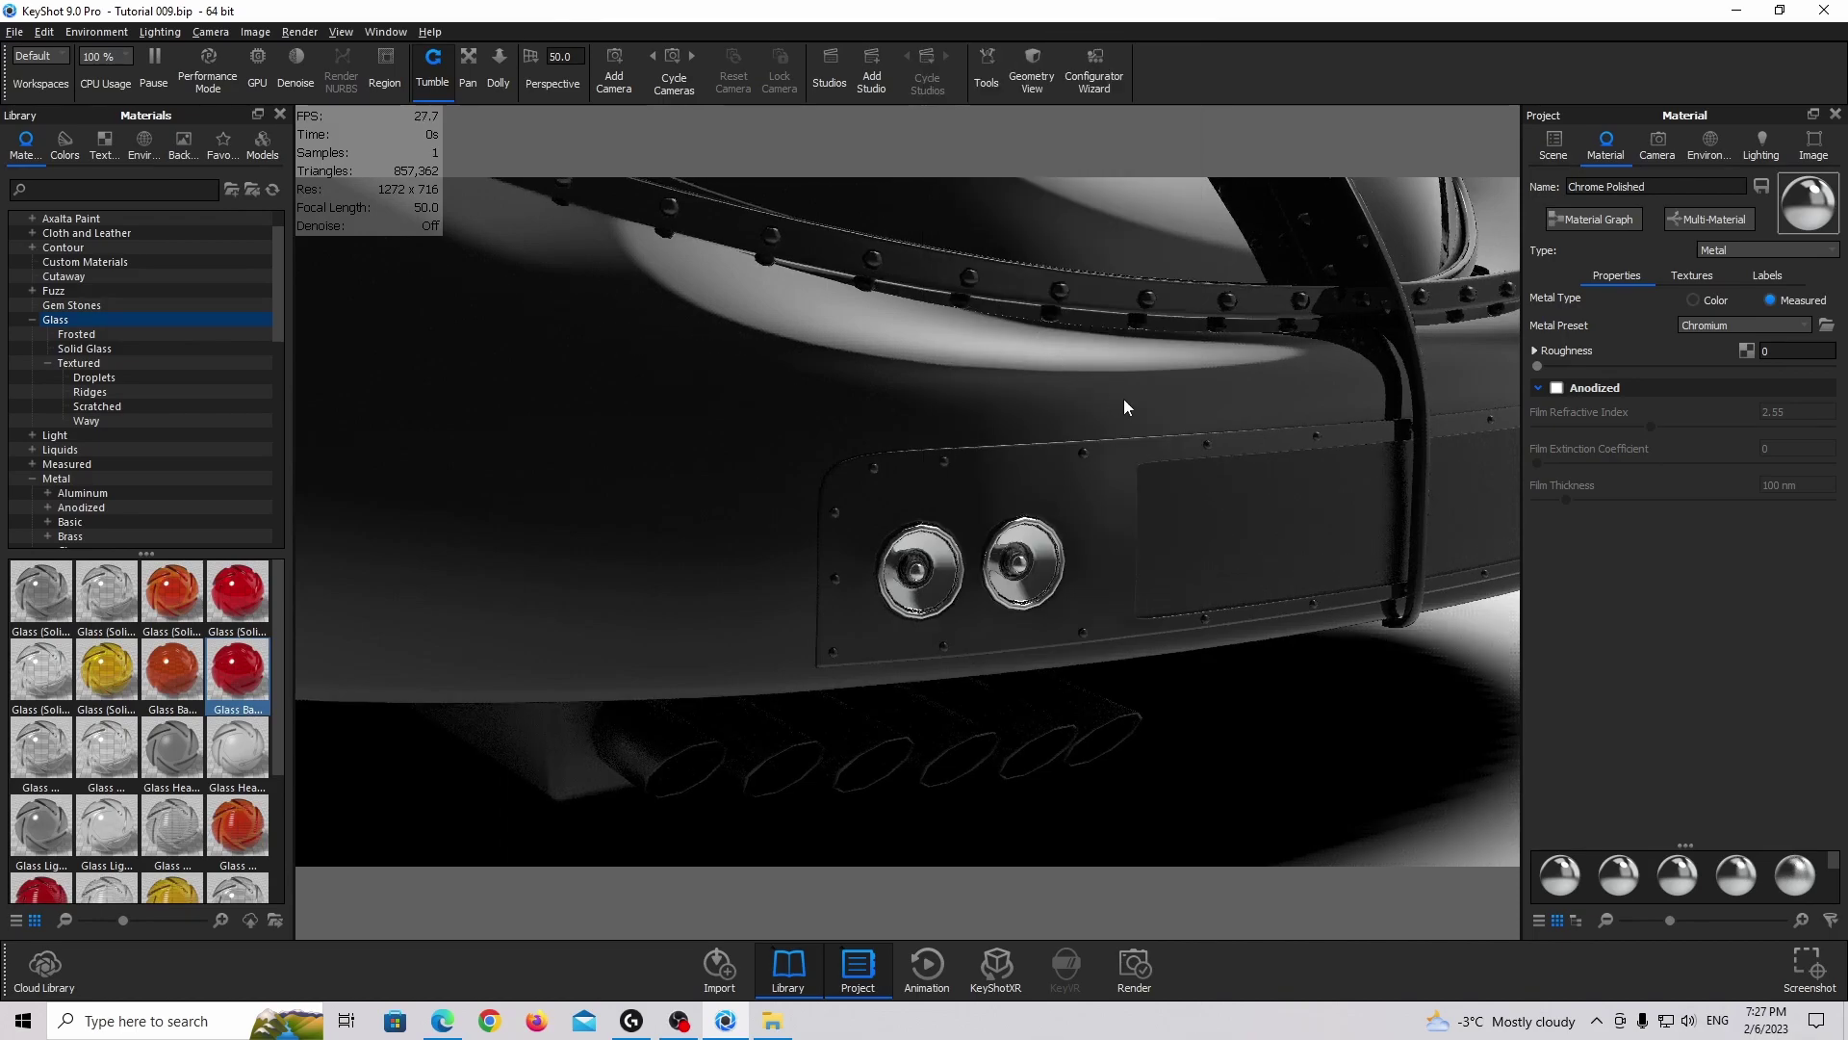
# Look over the car from the rear and side, and return to the Main Camera
pyautogui.scroll(-5, 1146, 408)
pyautogui.moveTo(1151, 412); pyautogui.dragTo(1460, 401)
pyautogui.click(1656, 150)
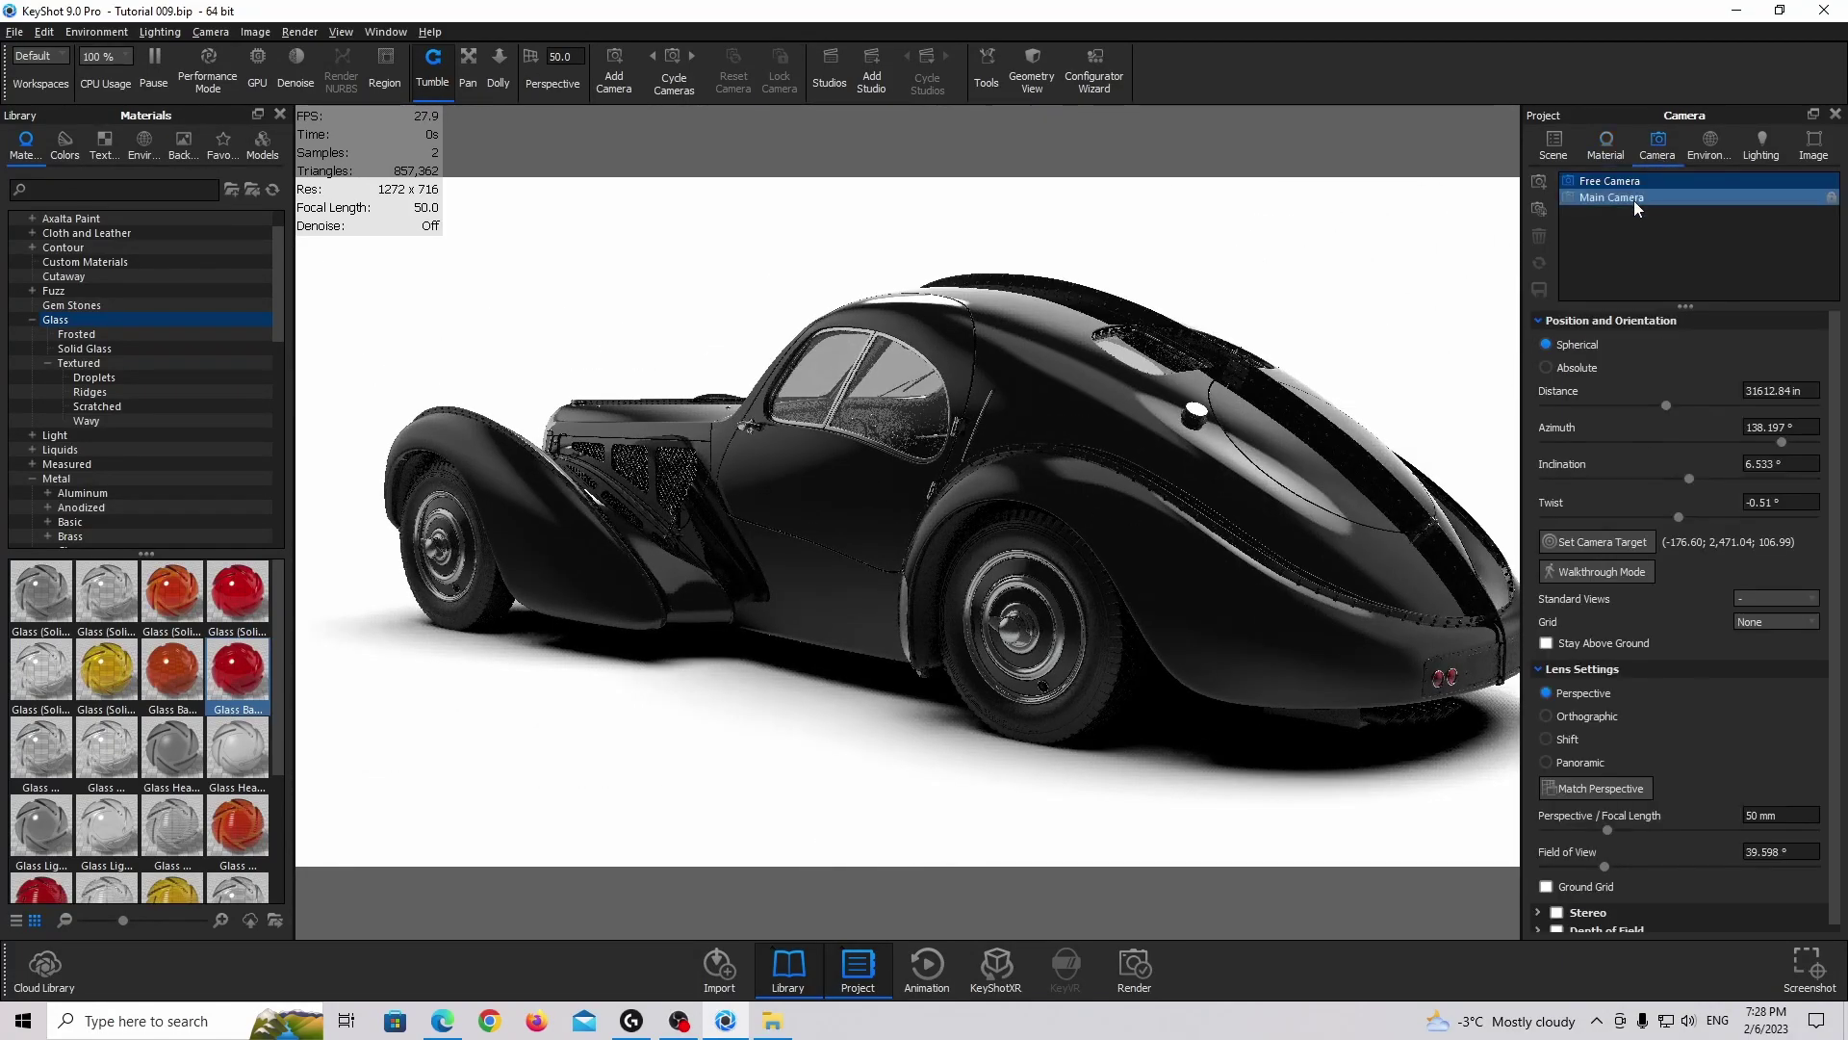
pyautogui.click(1633, 197)
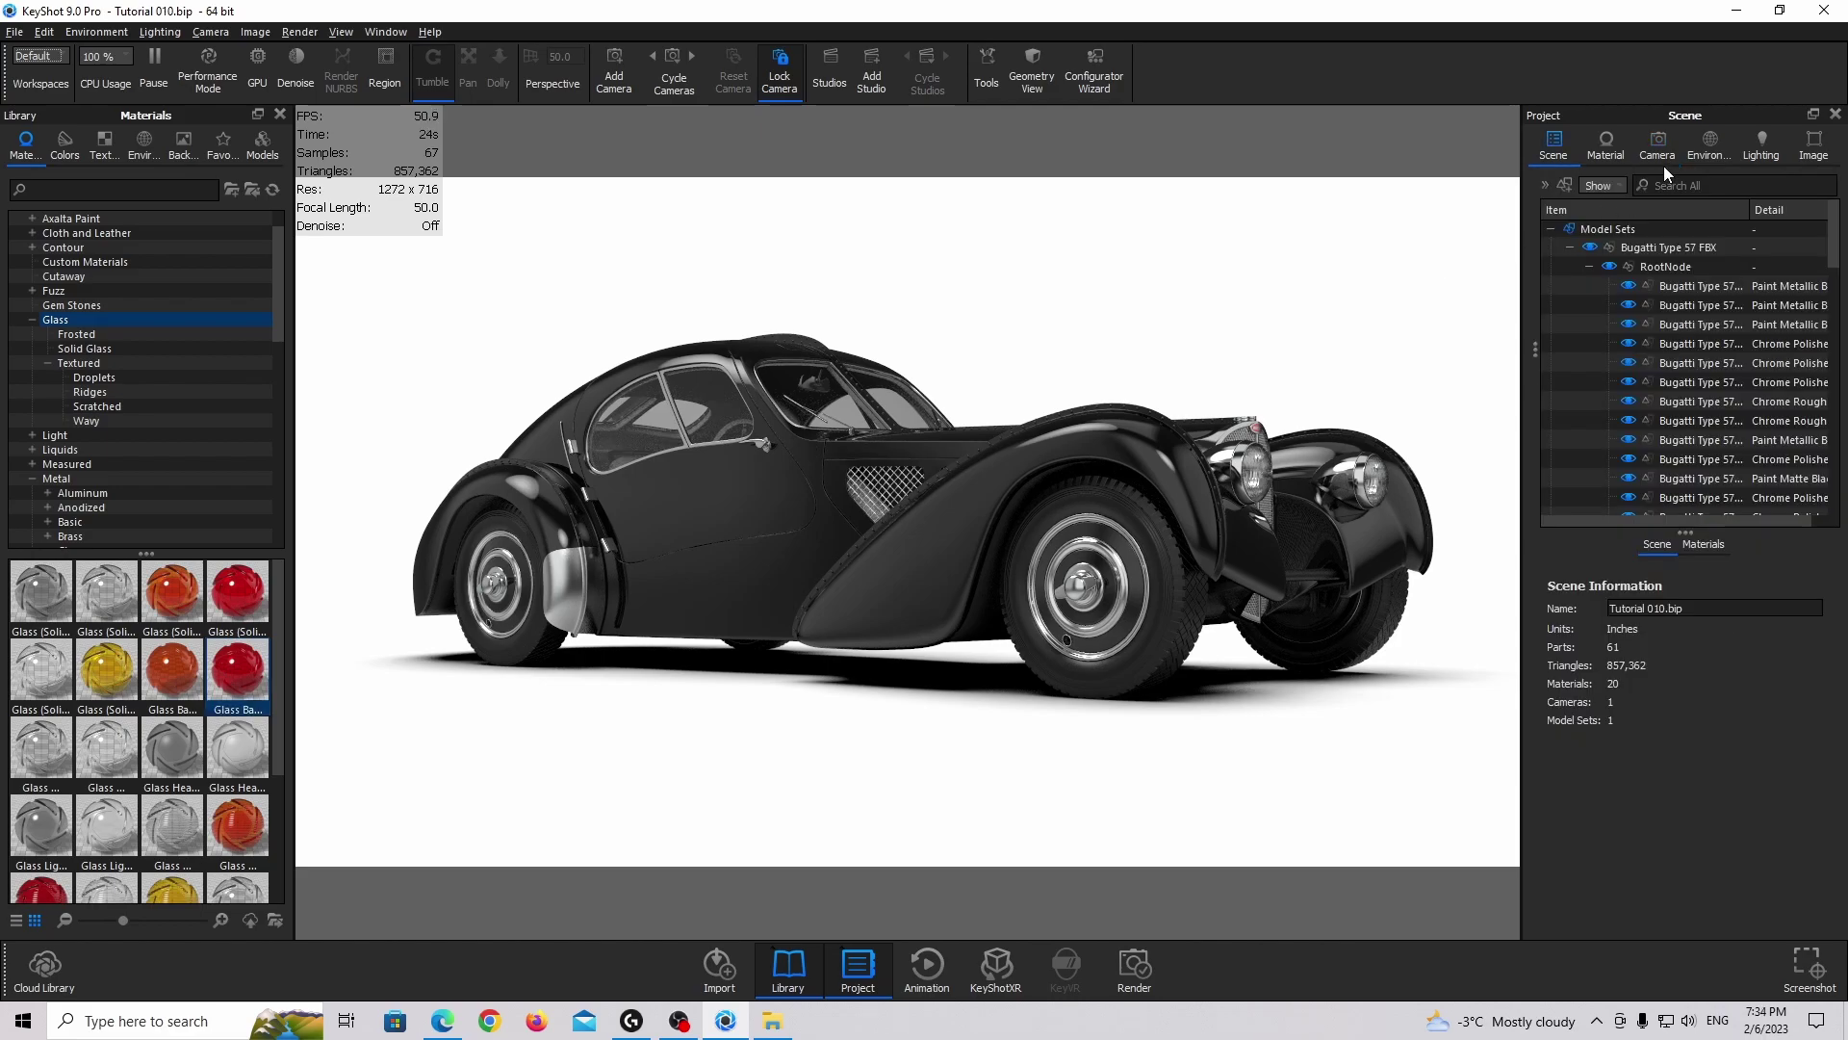
# Switch to the Free Camera and bring the cabin interior around the steering wheel into view
pyautogui.click(1665, 154)
pyautogui.click(1588, 182)
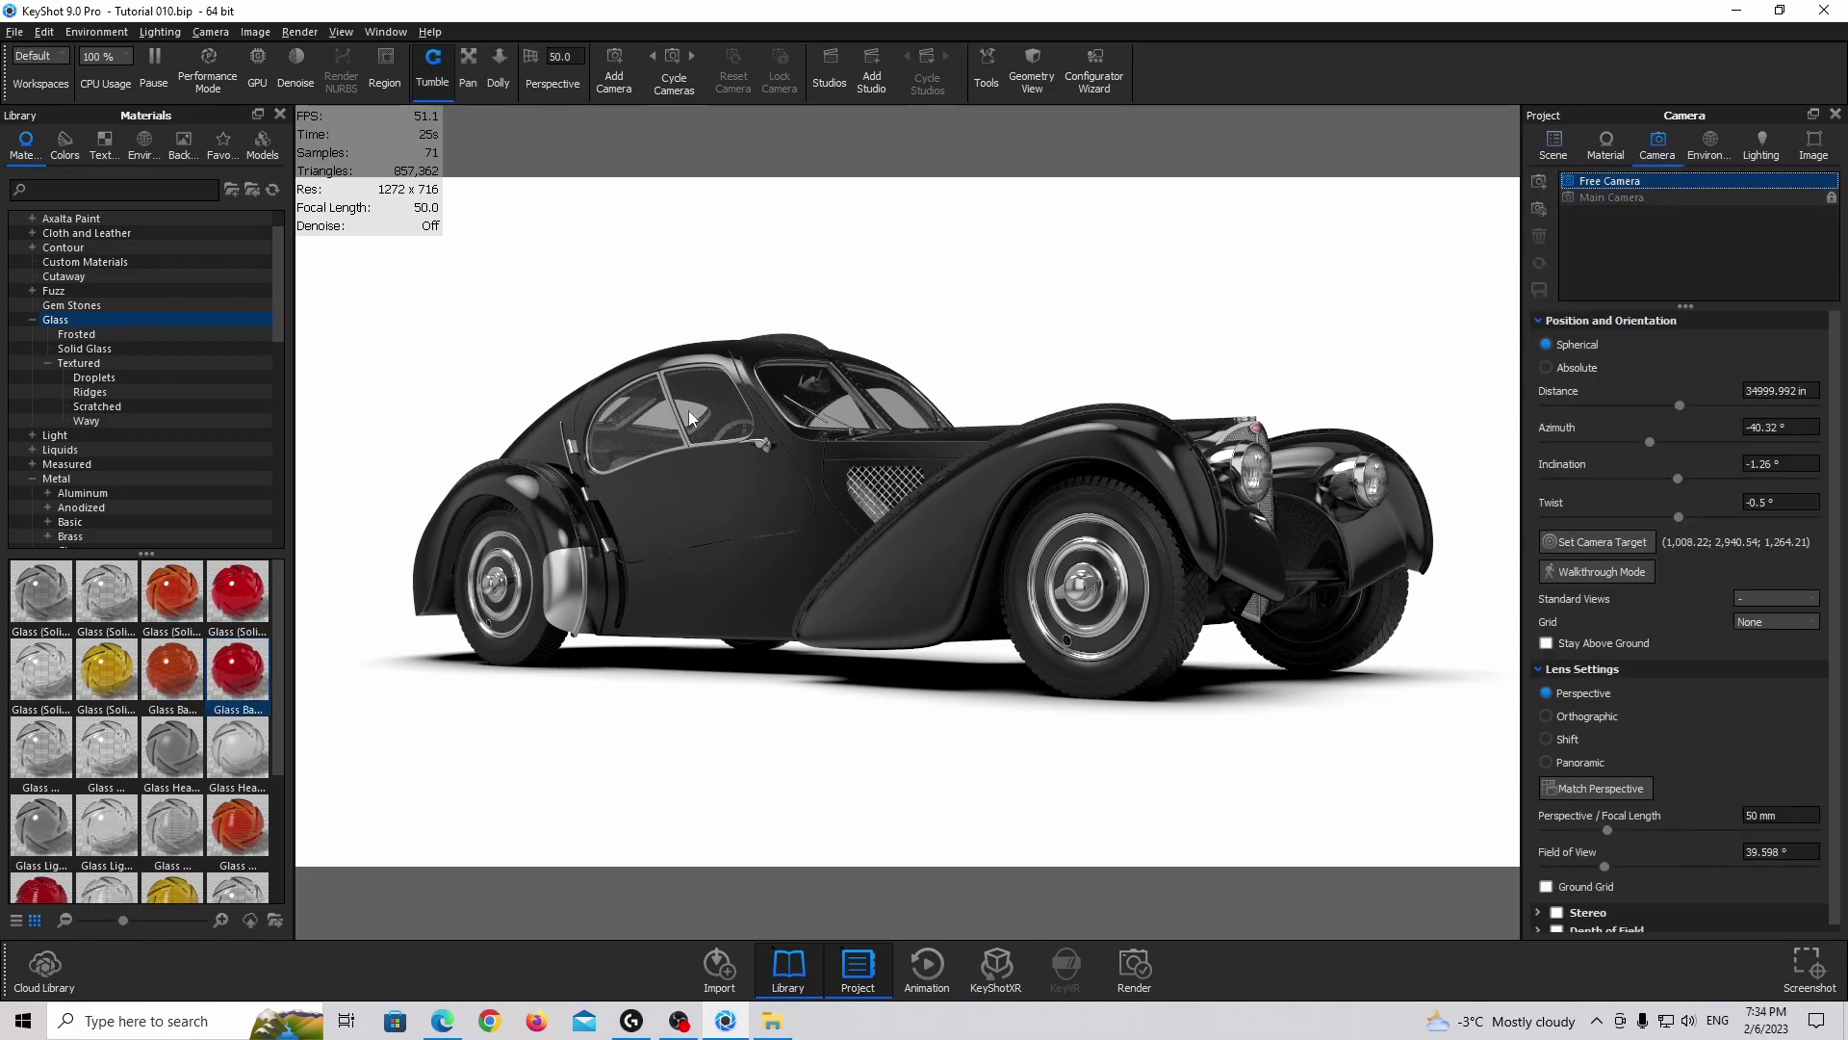
pyautogui.moveTo(690, 412); pyautogui.dragTo(895, 495)
pyautogui.scroll(4, 674, 401)
pyautogui.moveTo(674, 400); pyautogui.dragTo(908, 529, button='middle')
pyautogui.scroll(12, 908, 529)
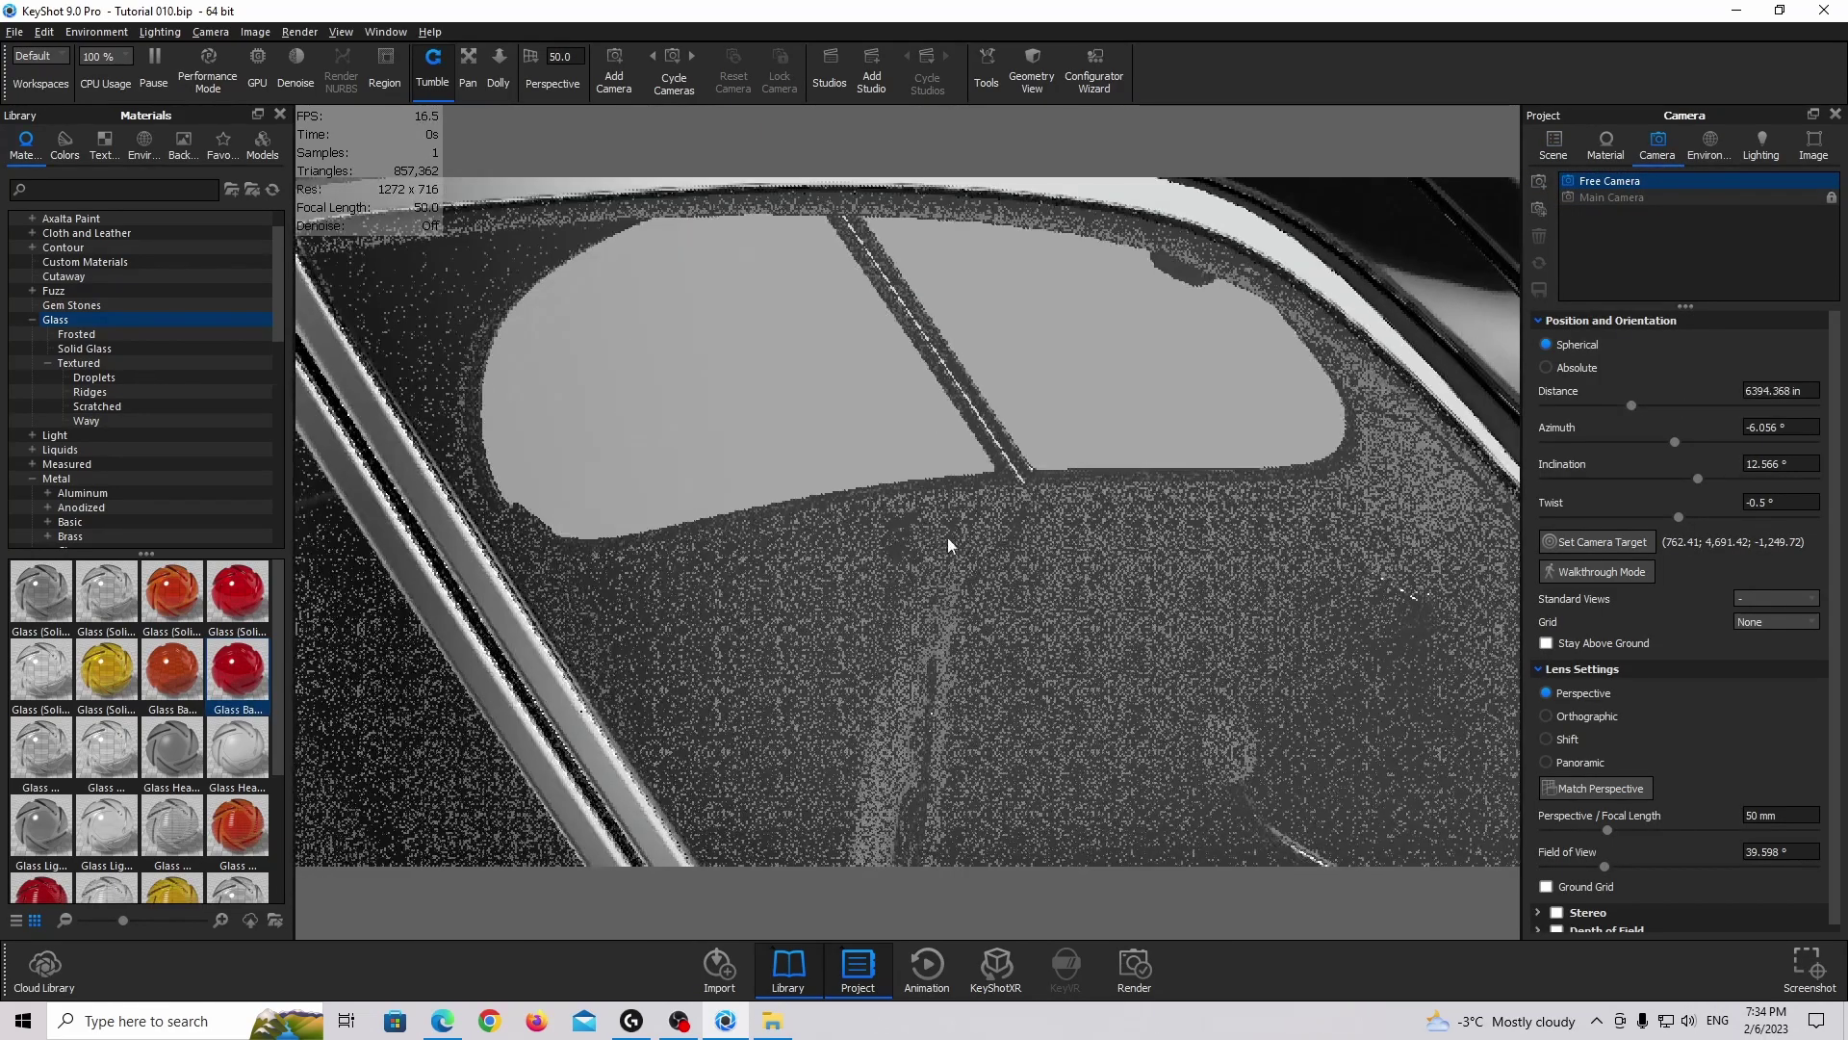
pyautogui.moveTo(947, 537); pyautogui.dragTo(1123, 484)
pyautogui.click(1555, 147)
pyautogui.moveTo(953, 525); pyautogui.dragTo(1320, 510)
pyautogui.scroll(3, 988, 554)
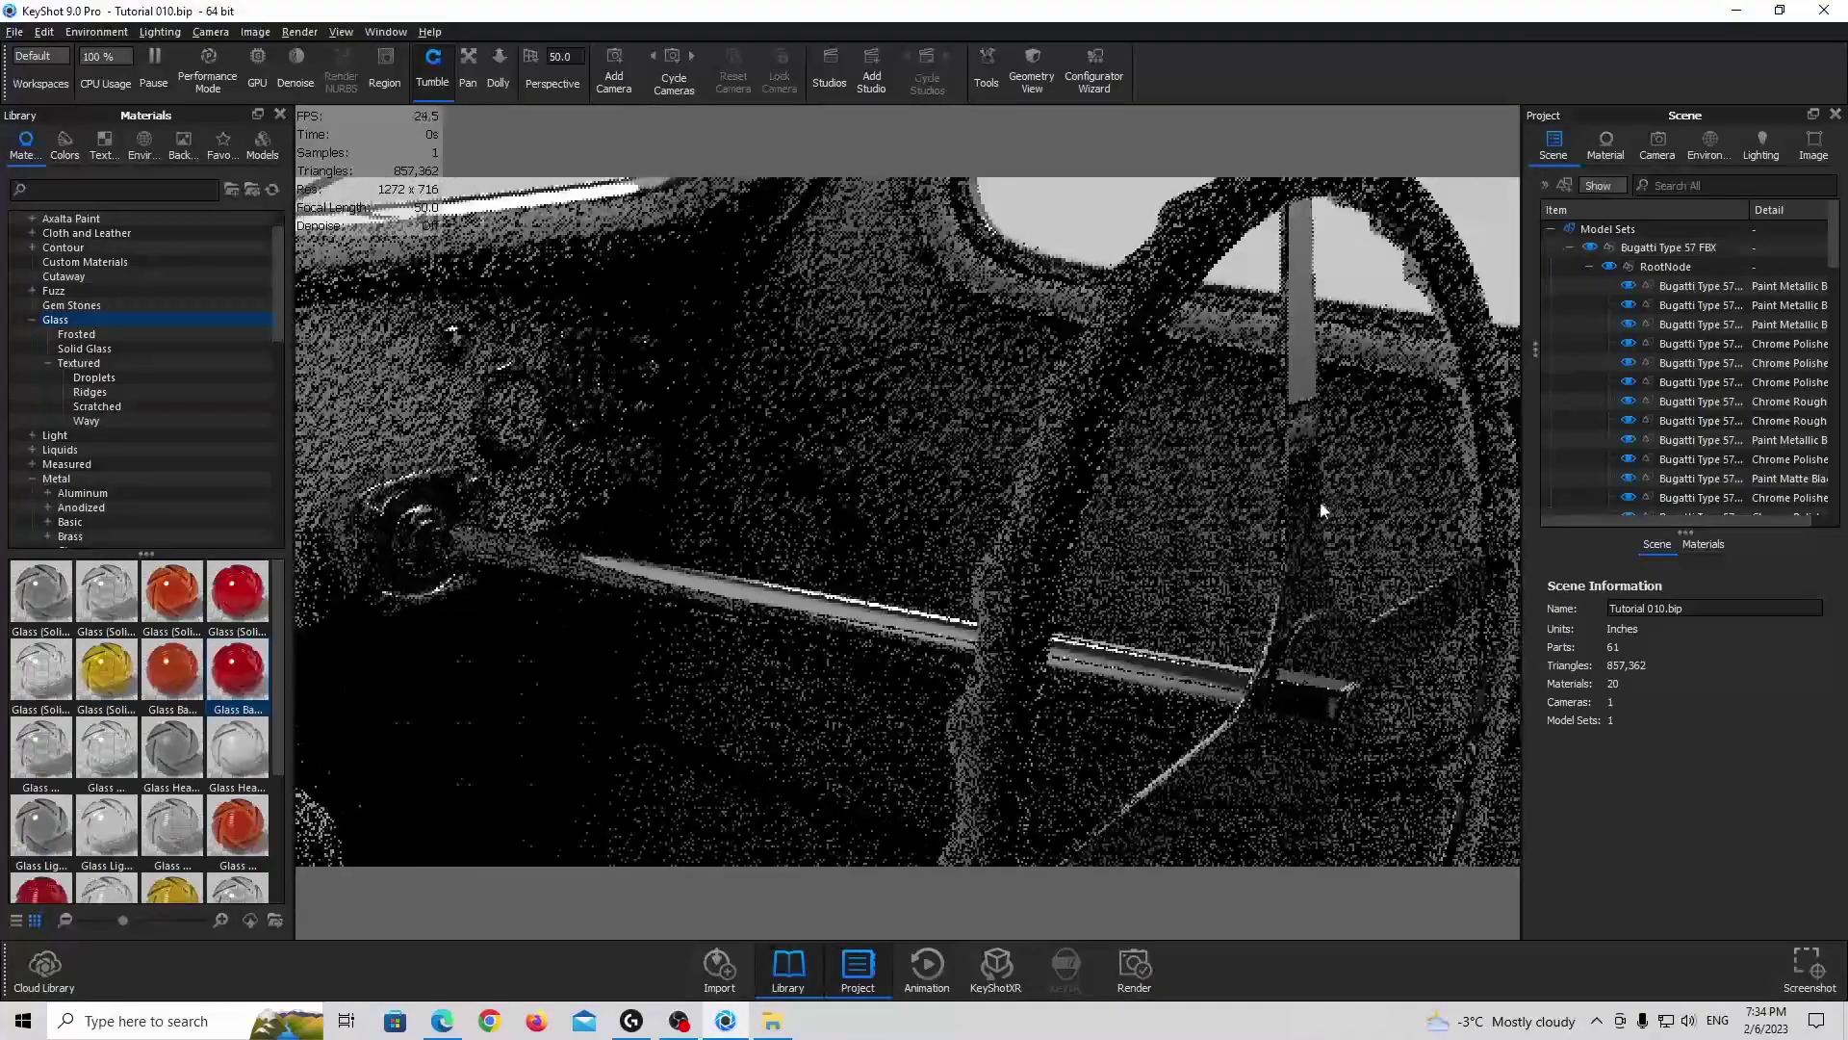
# Search the material library for "senegal brick" and assign Senegal Brick - 30119 to the interior panelling, linking the duplicate materials
pyautogui.write('sen')
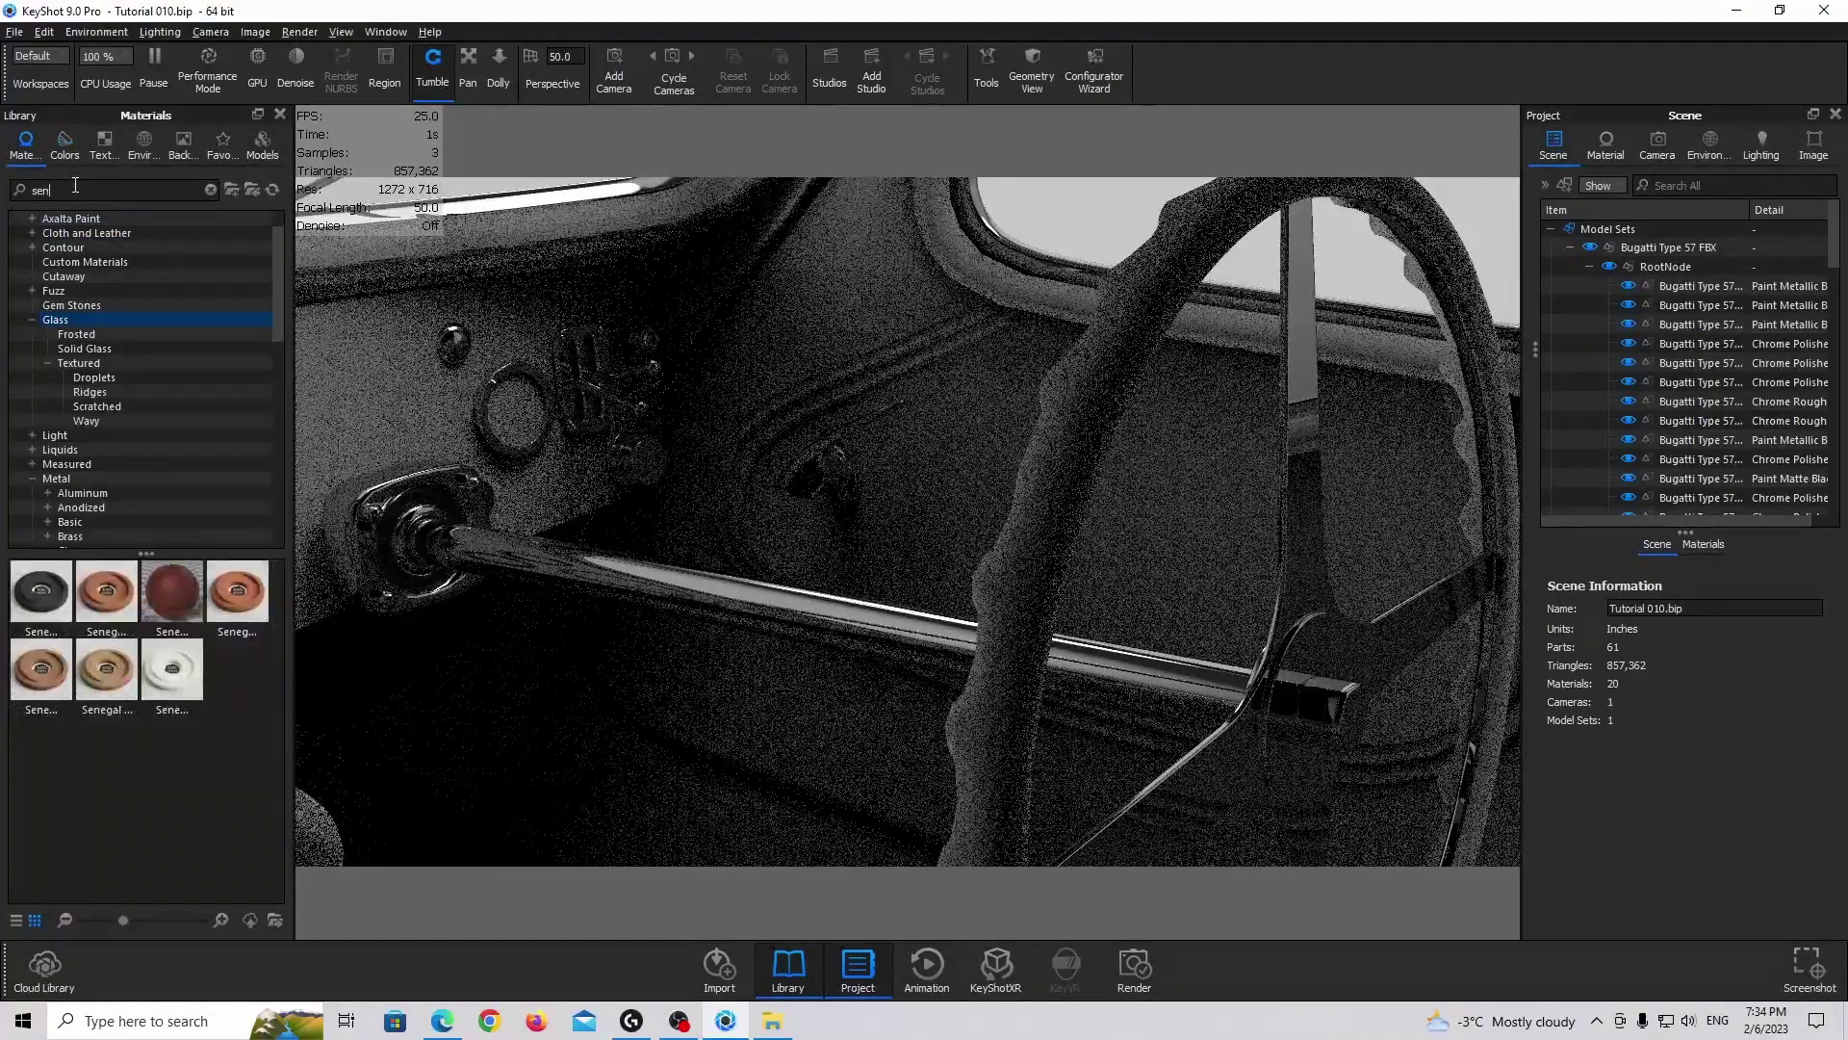
pyautogui.write('egal ')
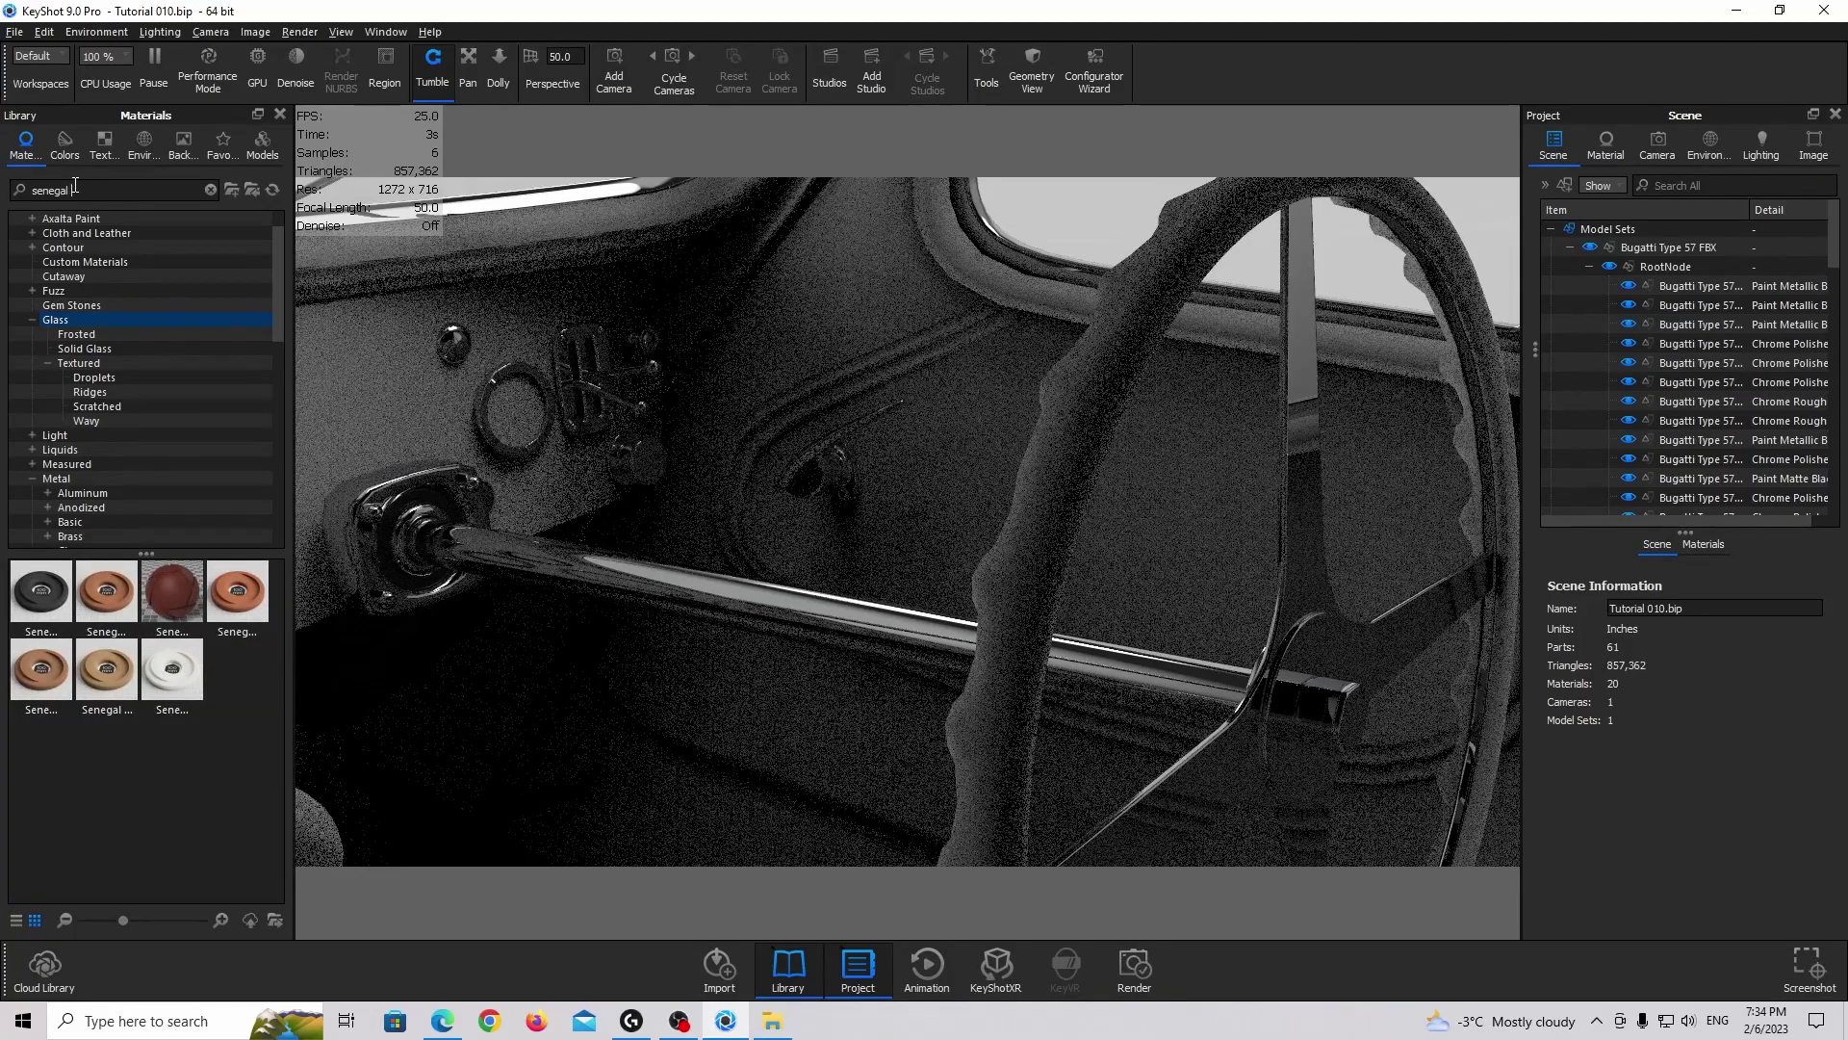
pyautogui.write('brick')
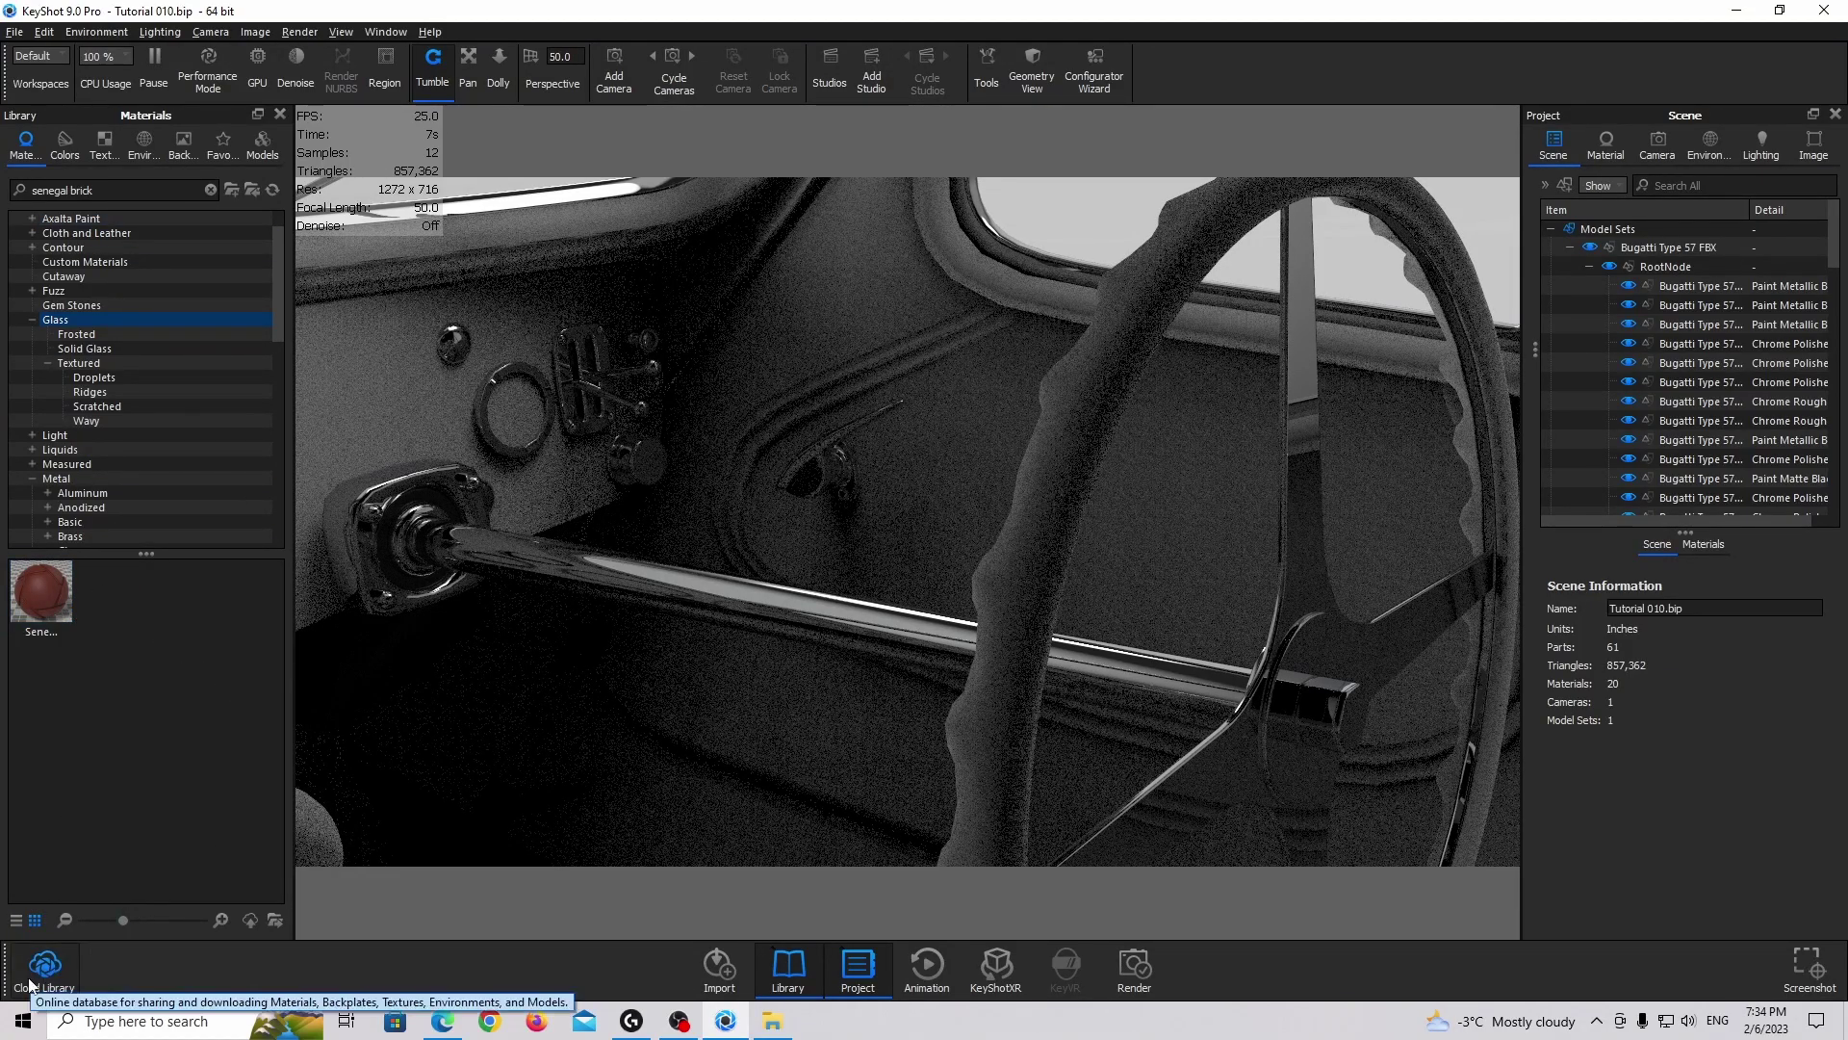
pyautogui.moveTo(40, 616)
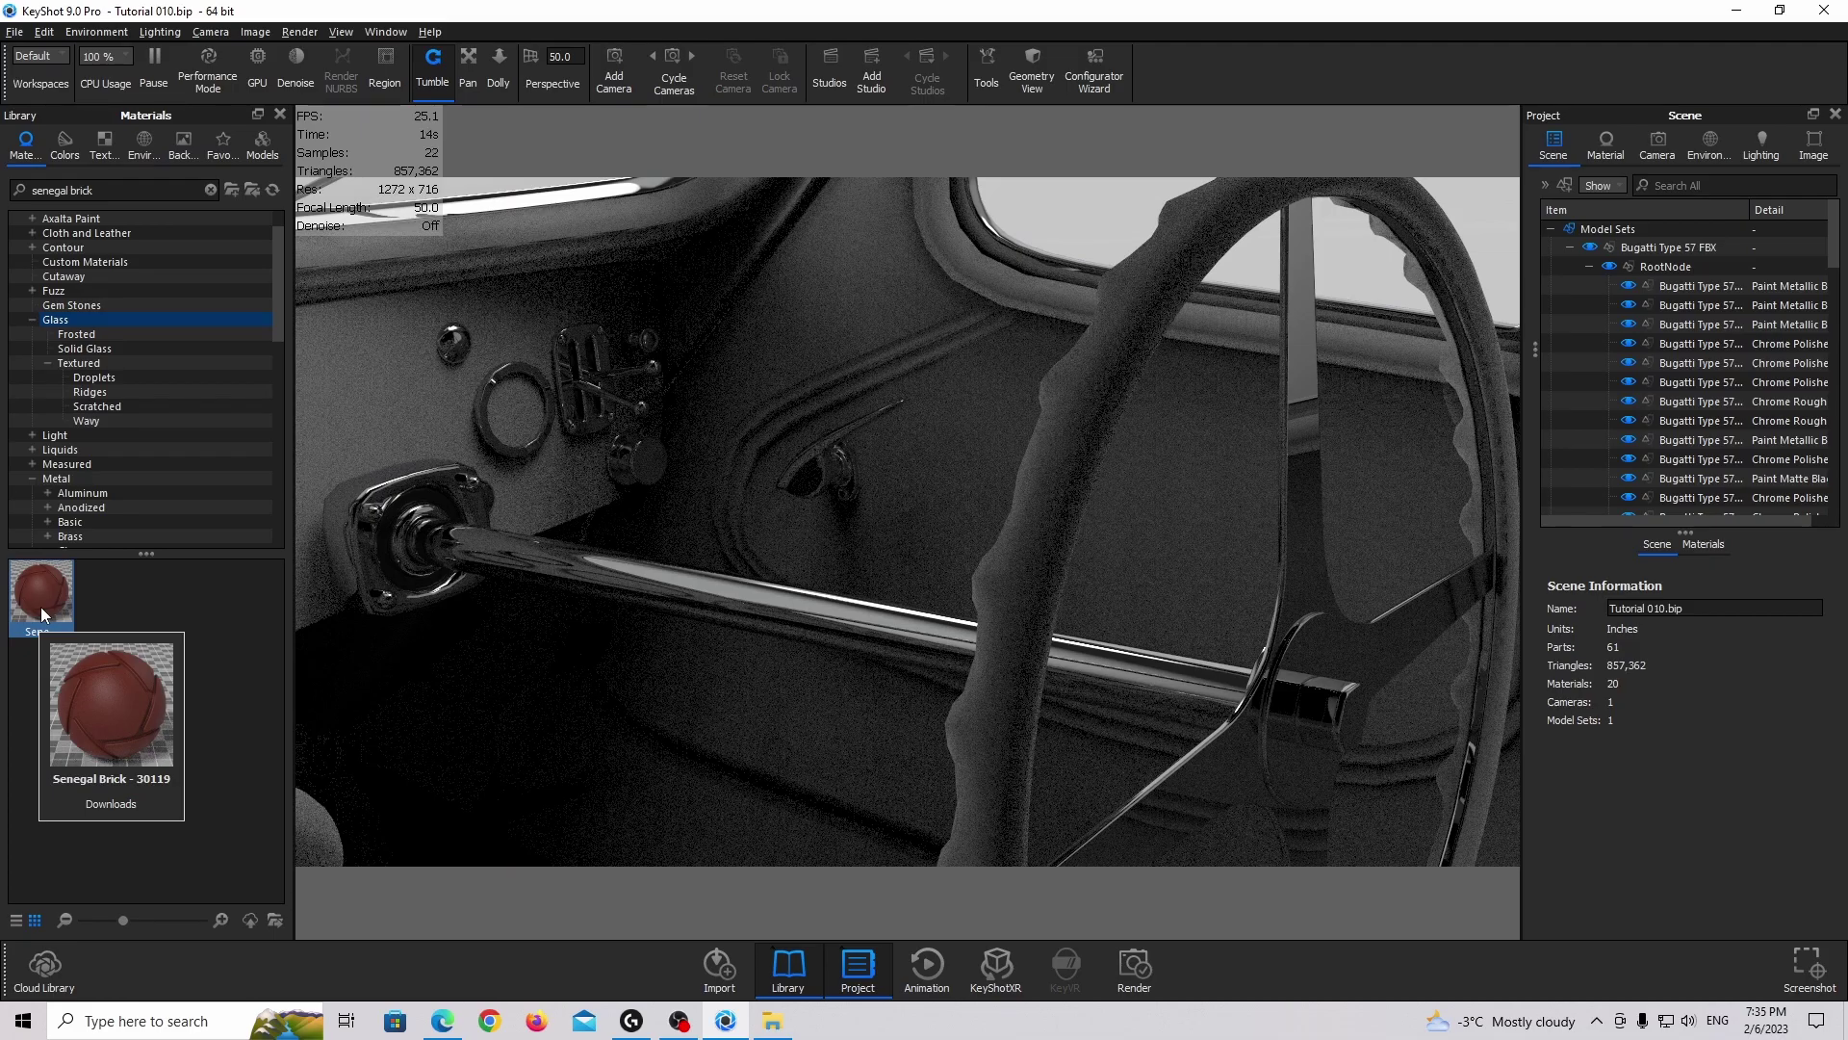
pyautogui.moveTo(41, 606); pyautogui.dragTo(950, 423)
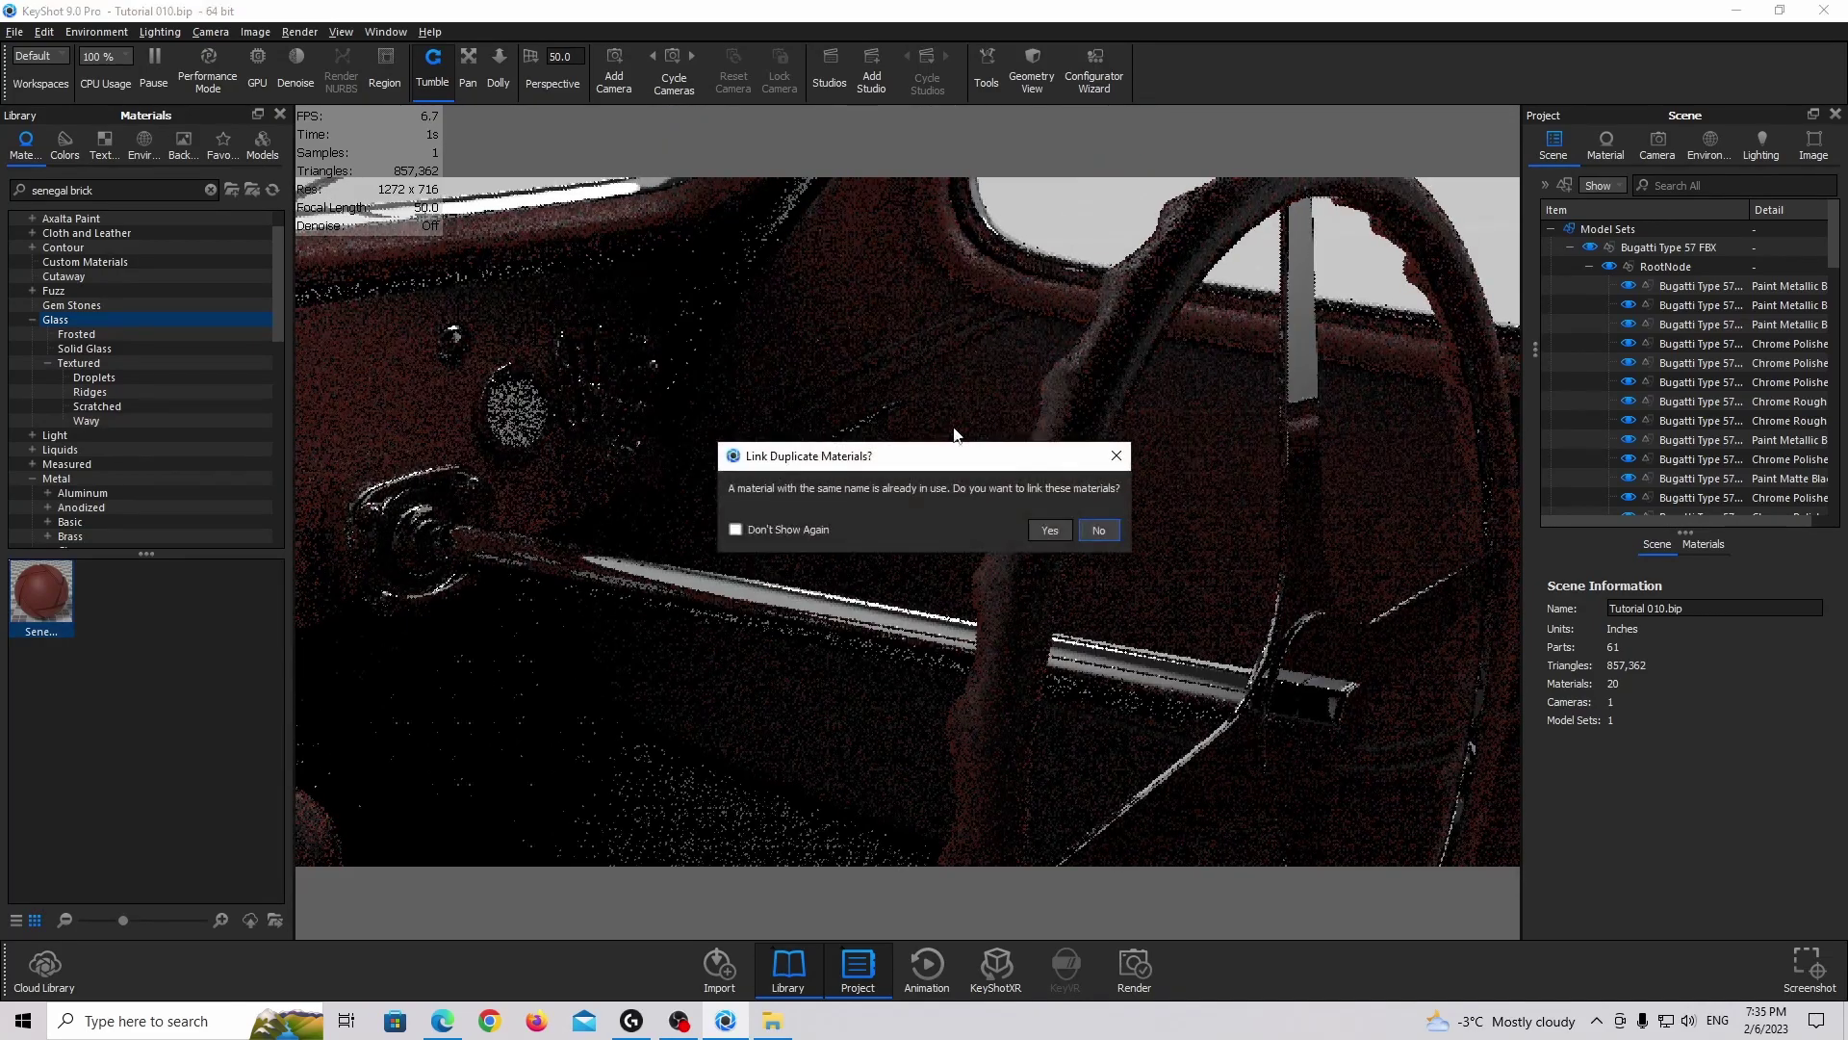
pyautogui.click(1051, 531)
# Assign the same Senegal Brick material to the cabin part beside the windshield pillar
pyautogui.scroll(-3, 932, 450)
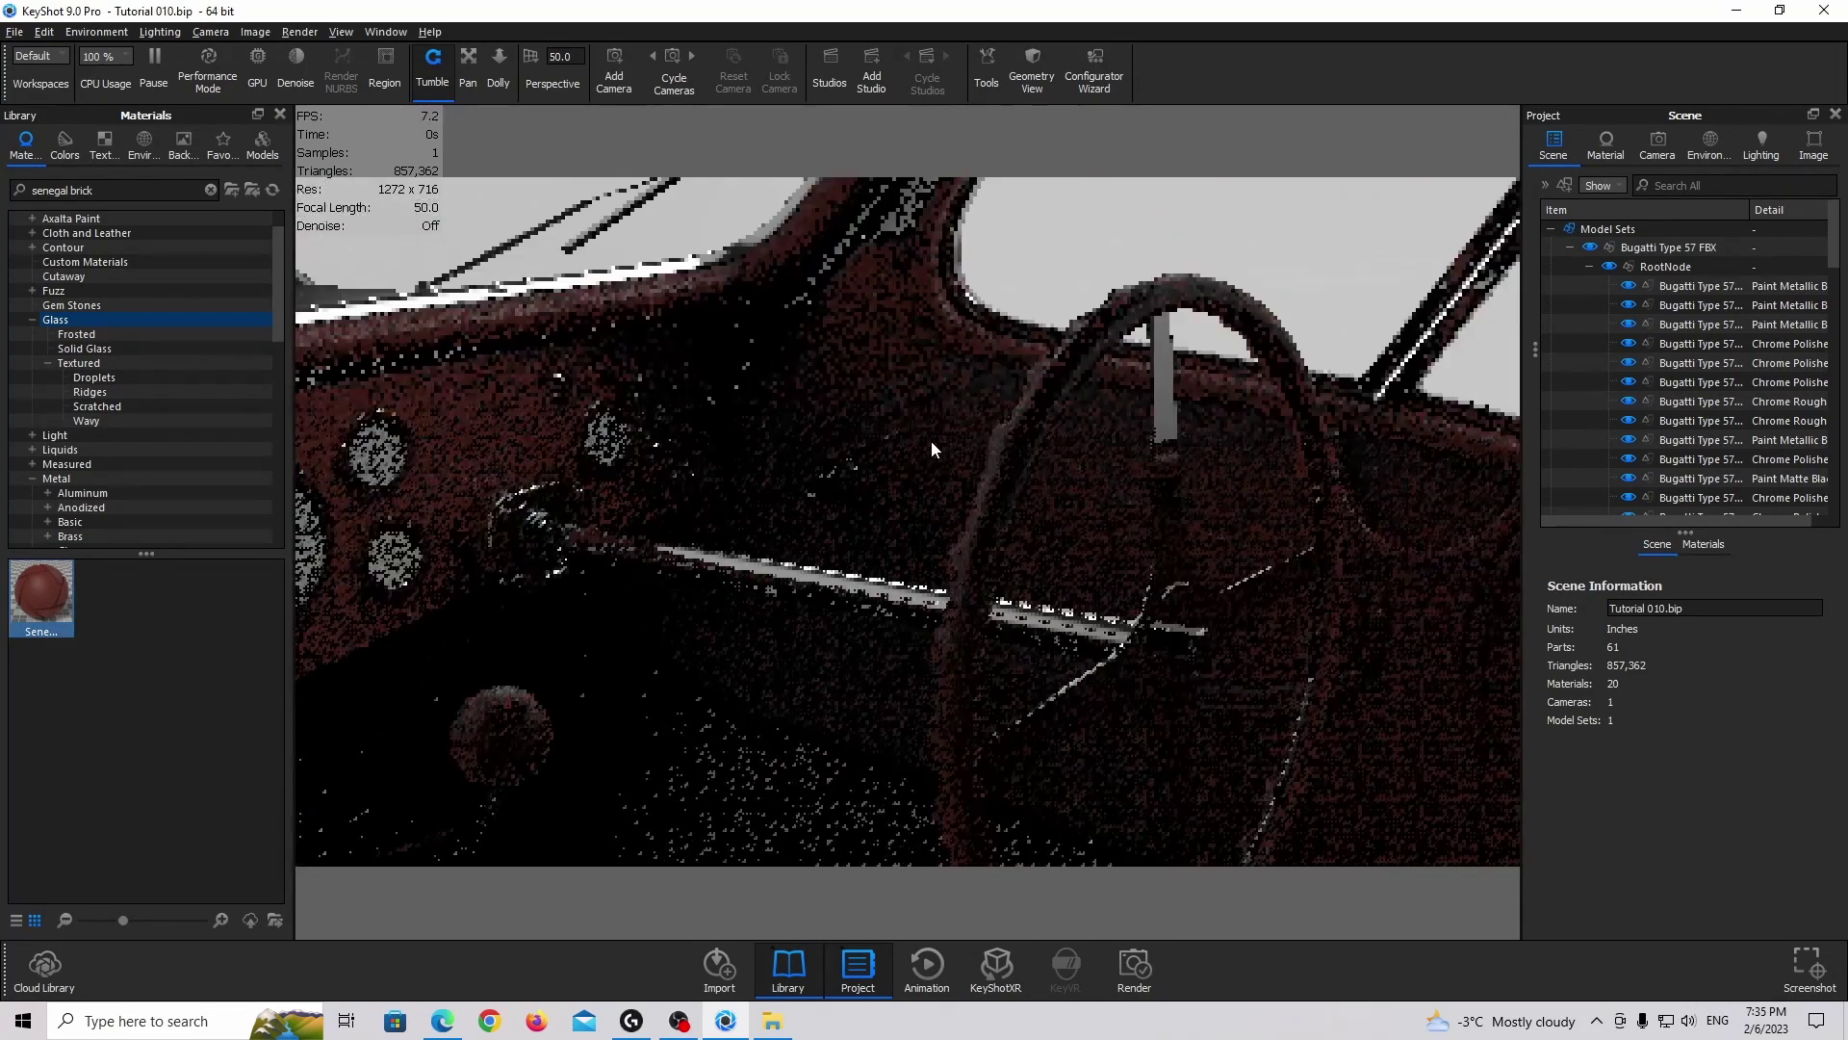
pyautogui.scroll(-1, 886, 396)
pyautogui.scroll(1, 886, 395)
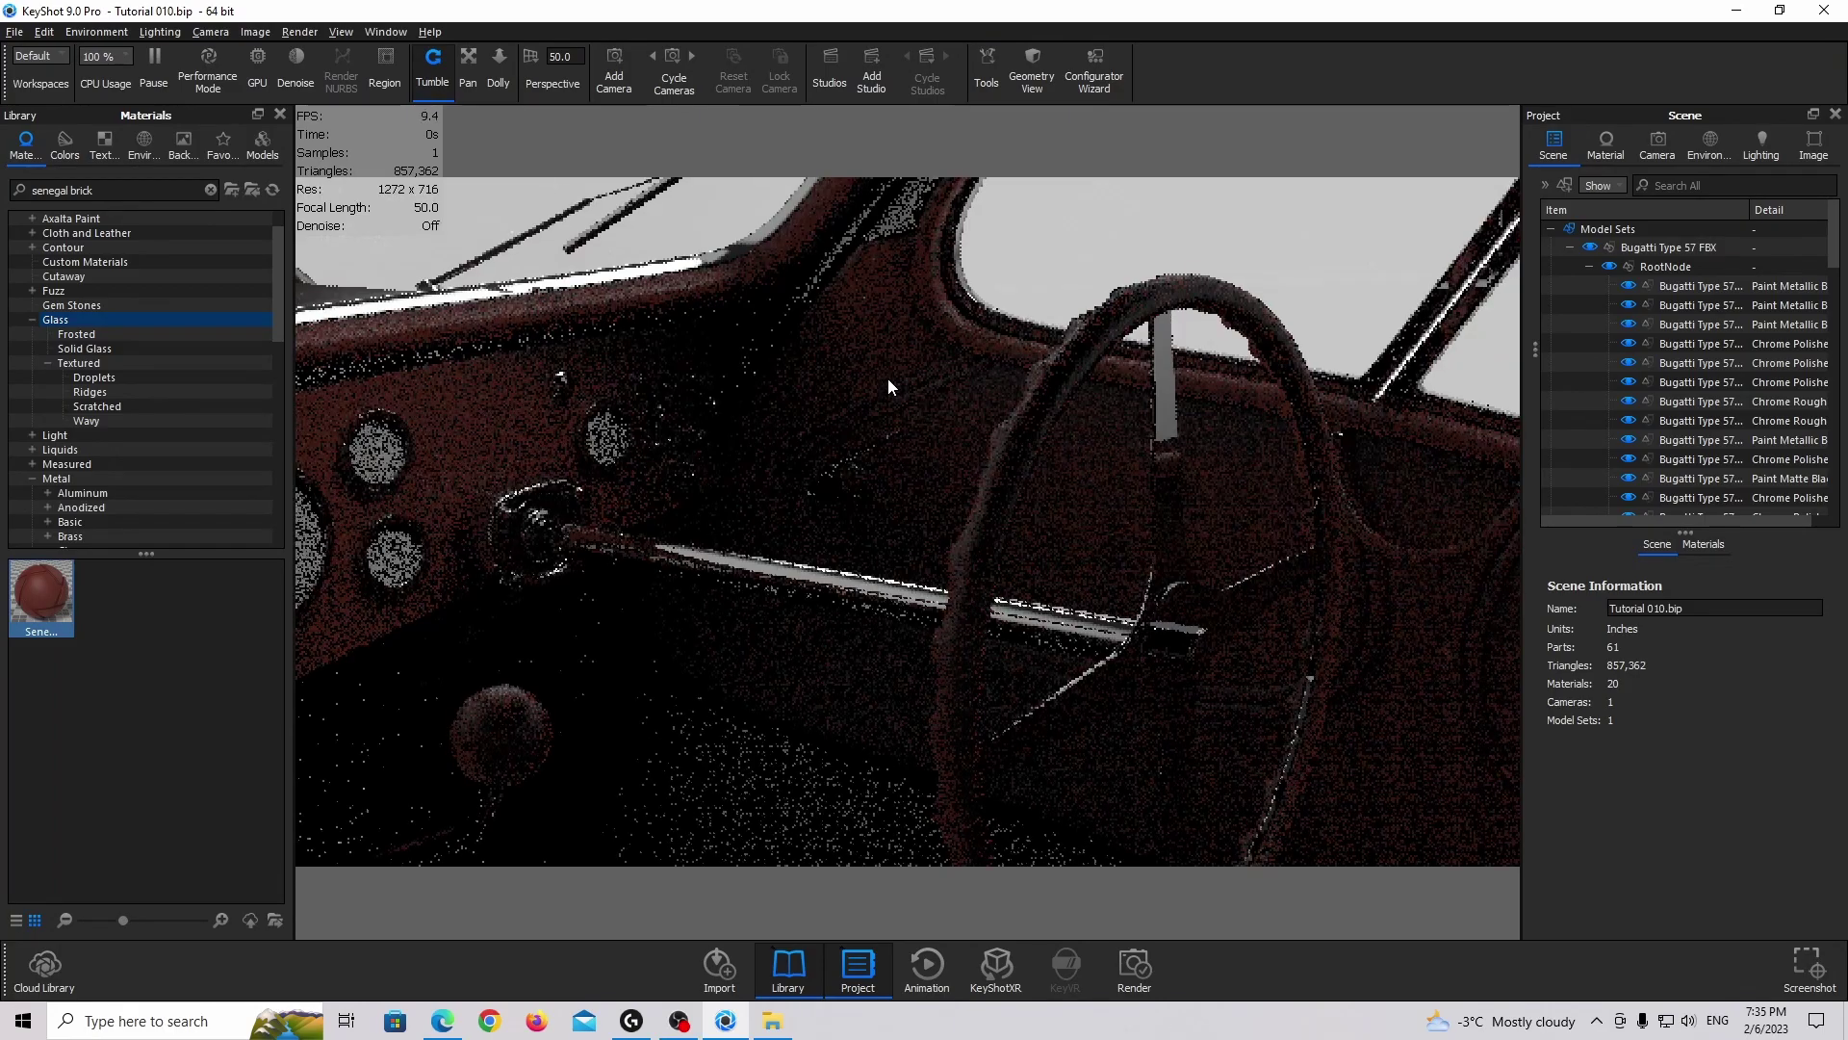
pyautogui.moveTo(887, 378); pyautogui.dragTo(863, 345)
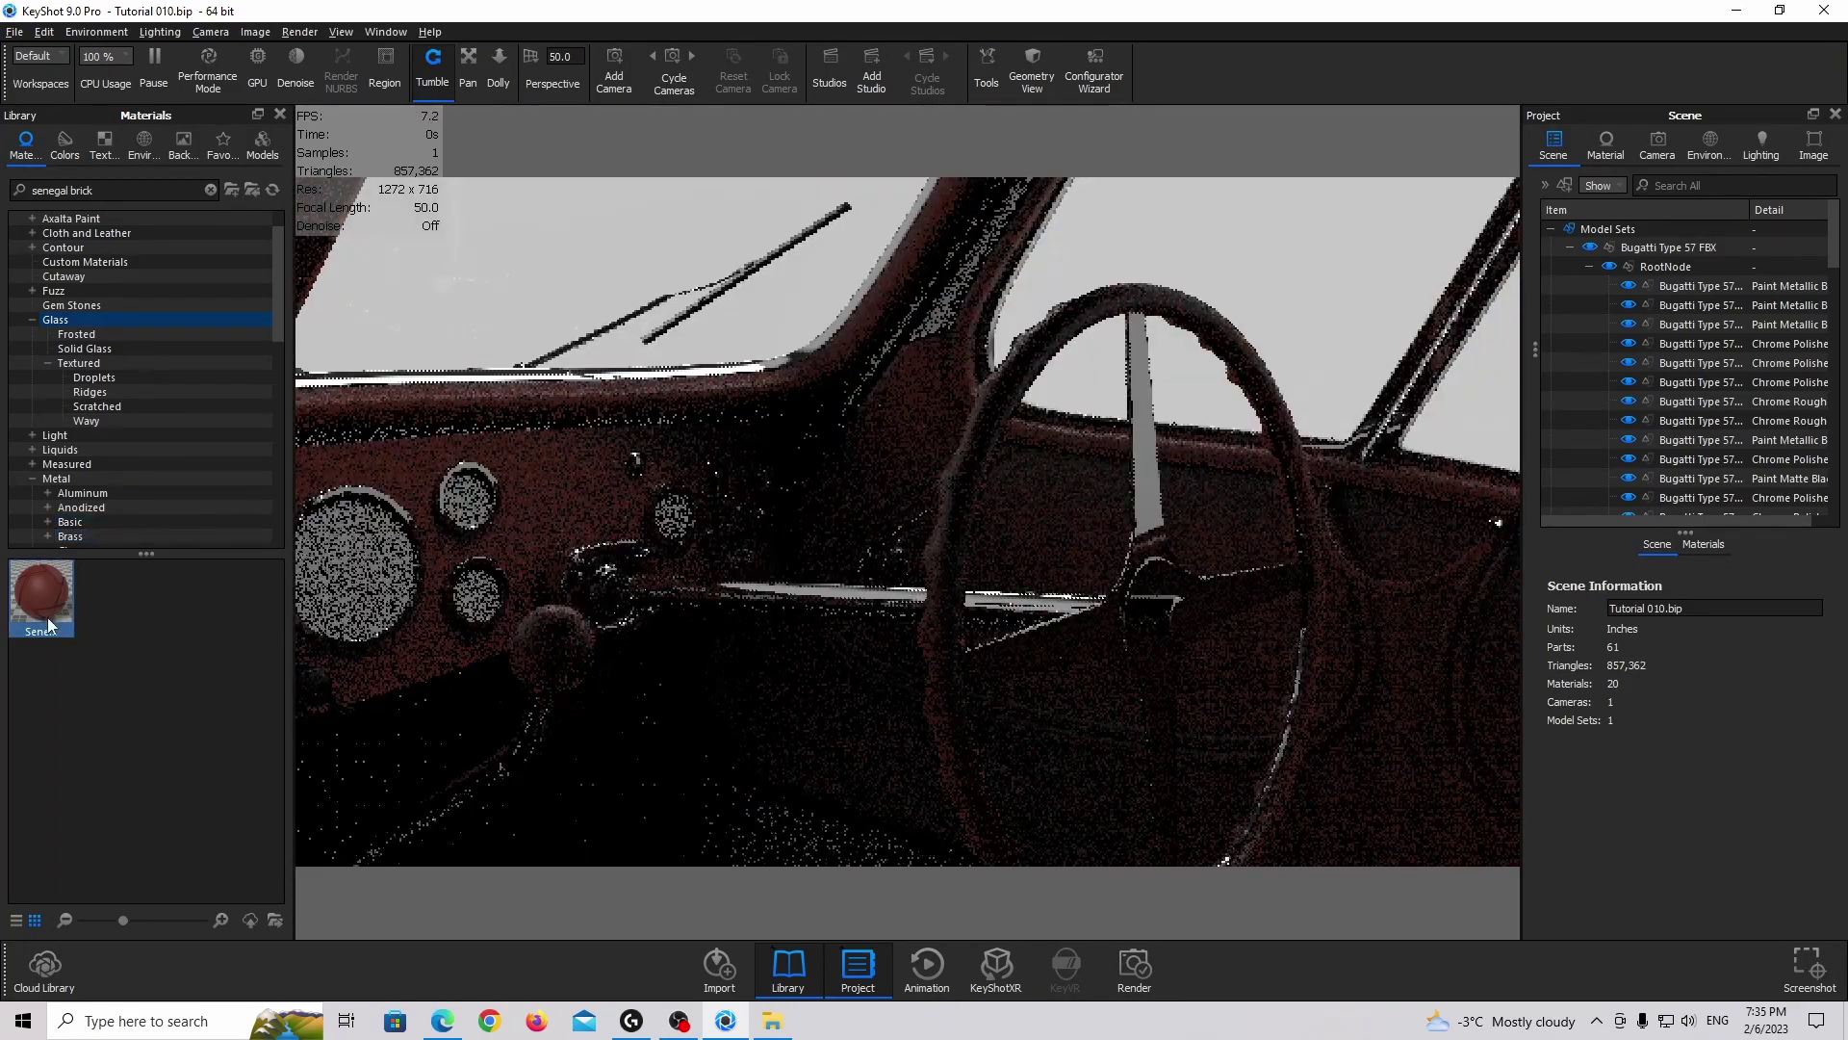
pyautogui.moveTo(42, 595); pyautogui.dragTo(868, 375)
pyautogui.scroll(-2, 869, 379)
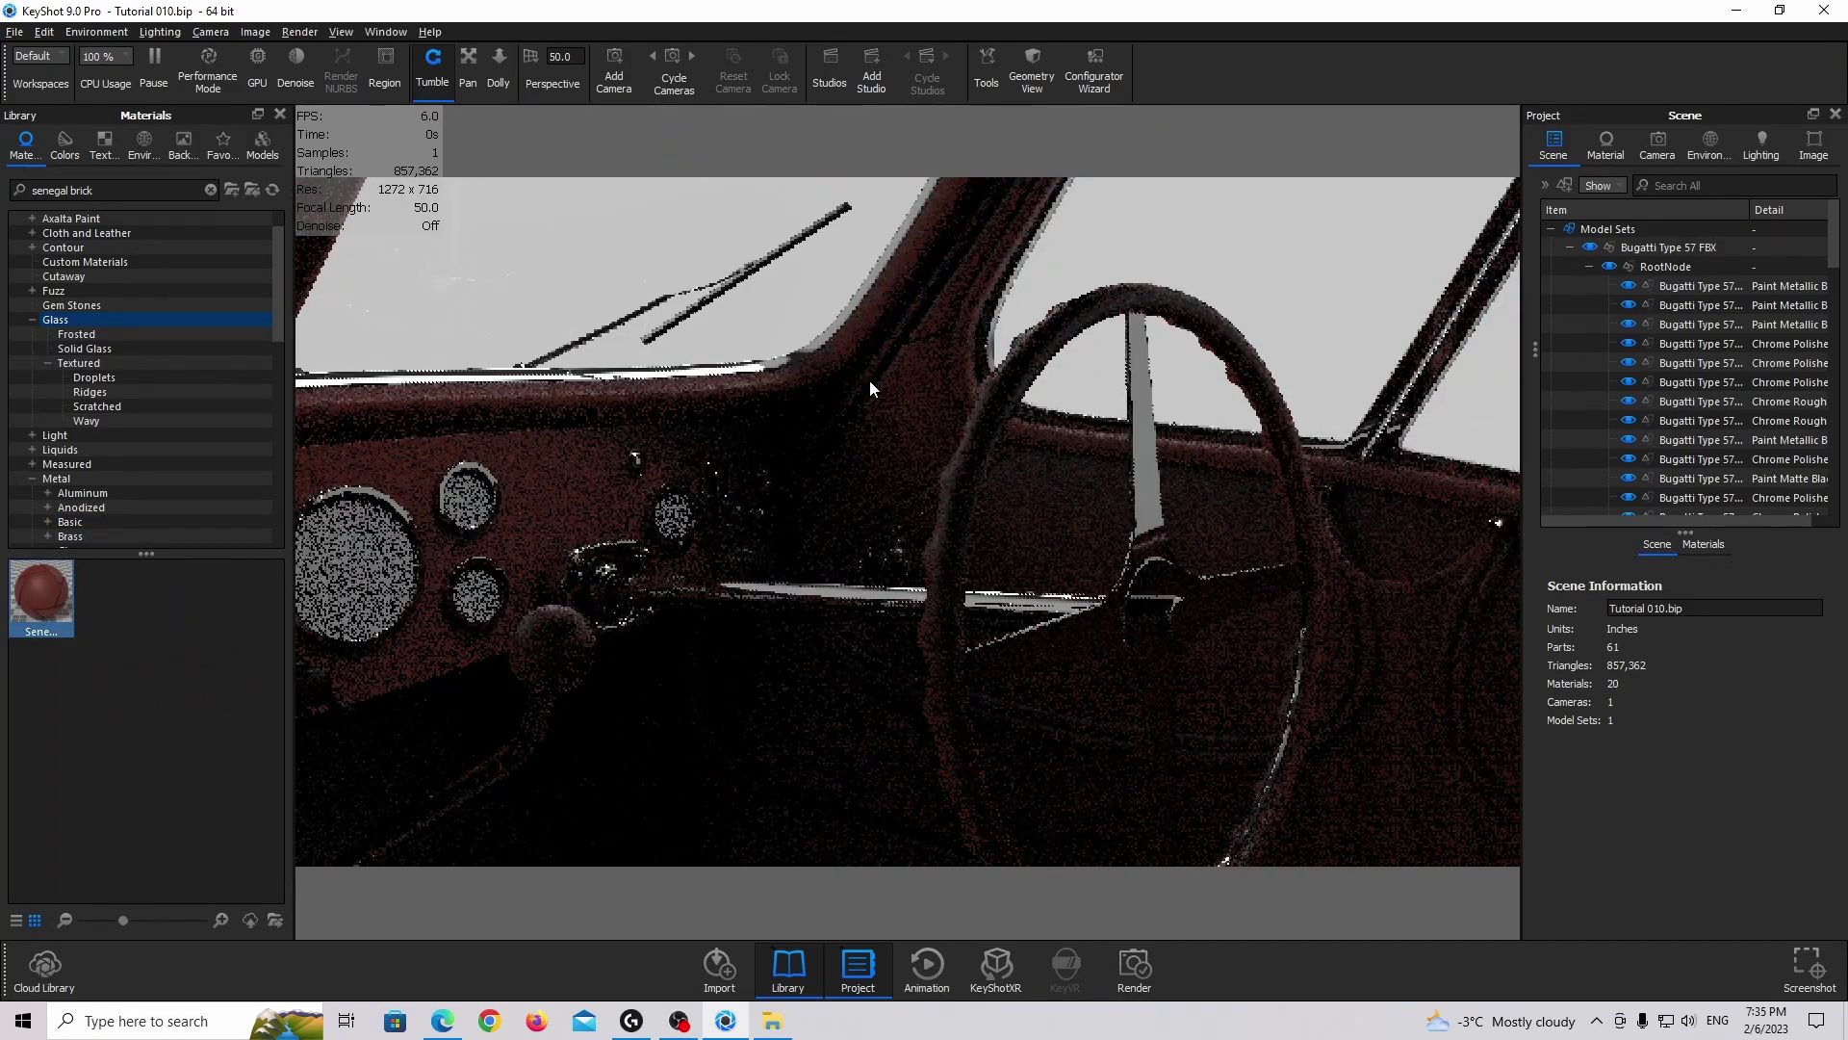
# Clear the material search and assign Rubber from the plastic materials to the gauge faces on the dashboard
pyautogui.scroll(5, 606, 549)
pyautogui.moveTo(487, 564); pyautogui.dragTo(1053, 500)
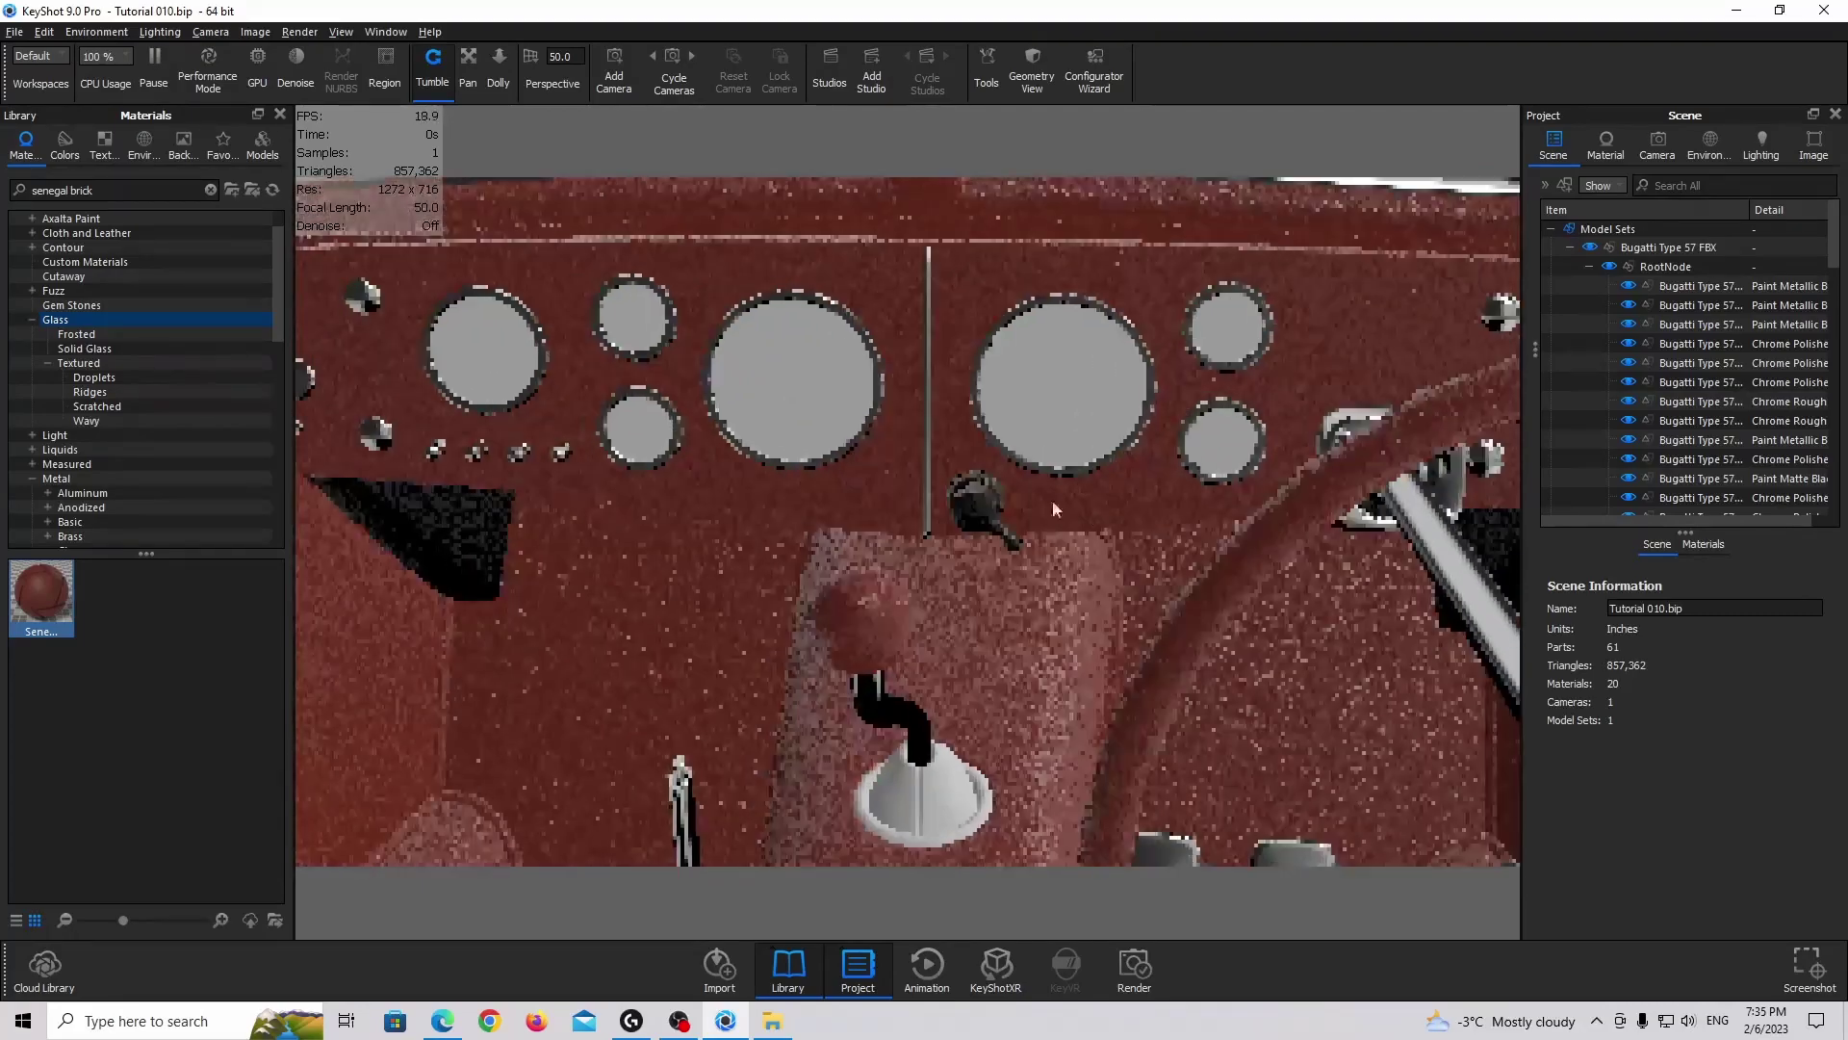
pyautogui.click(842, 384)
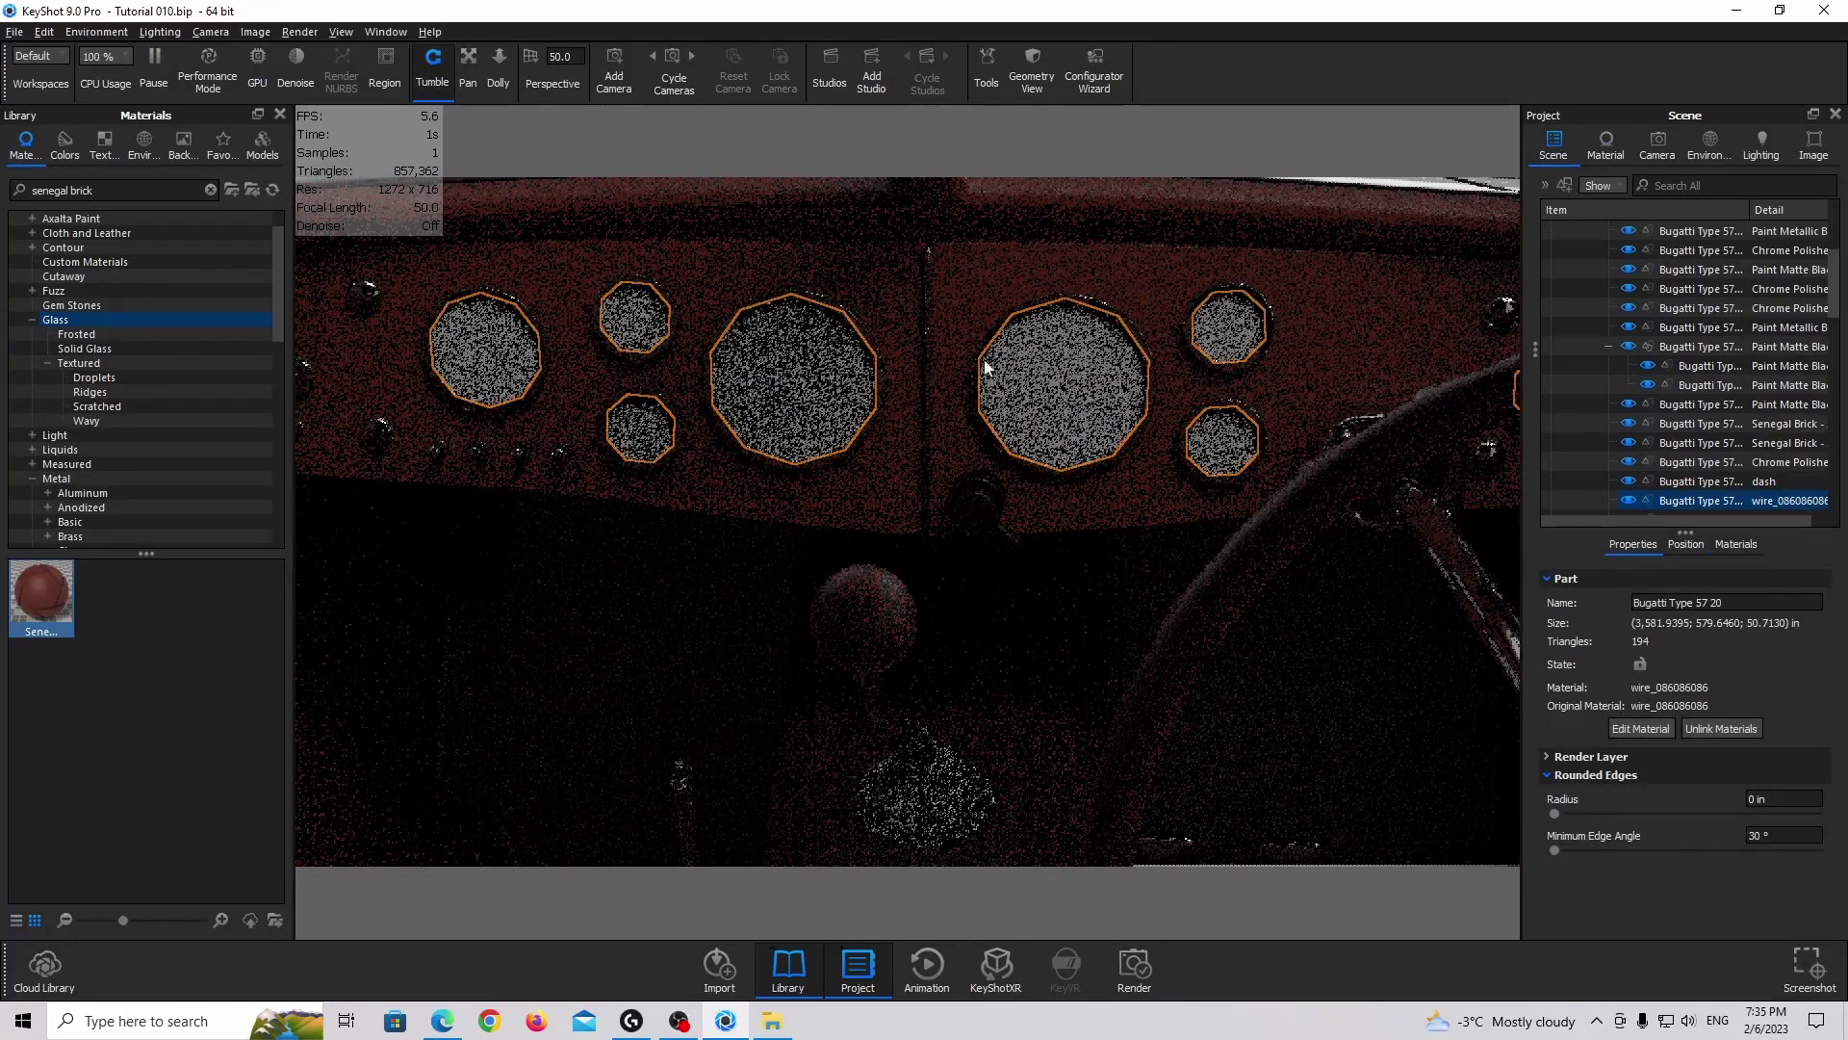
pyautogui.click(211, 189)
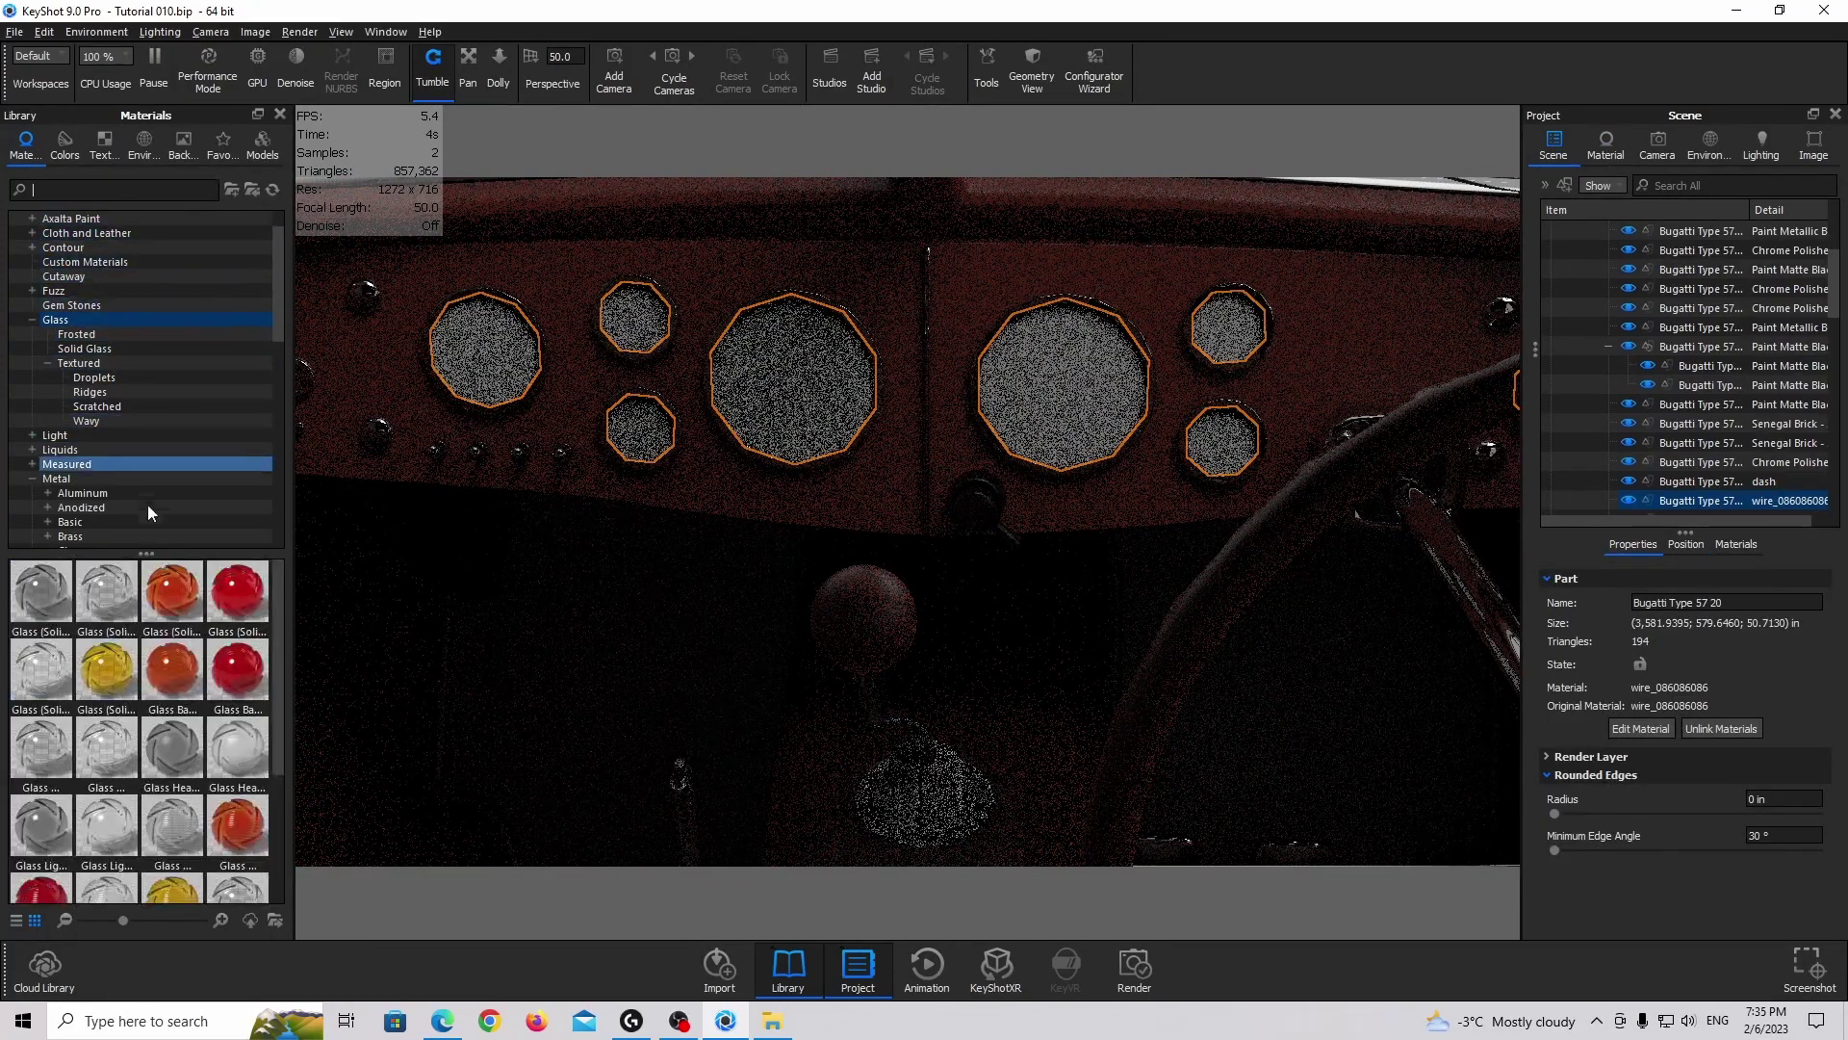
pyautogui.click(77, 233)
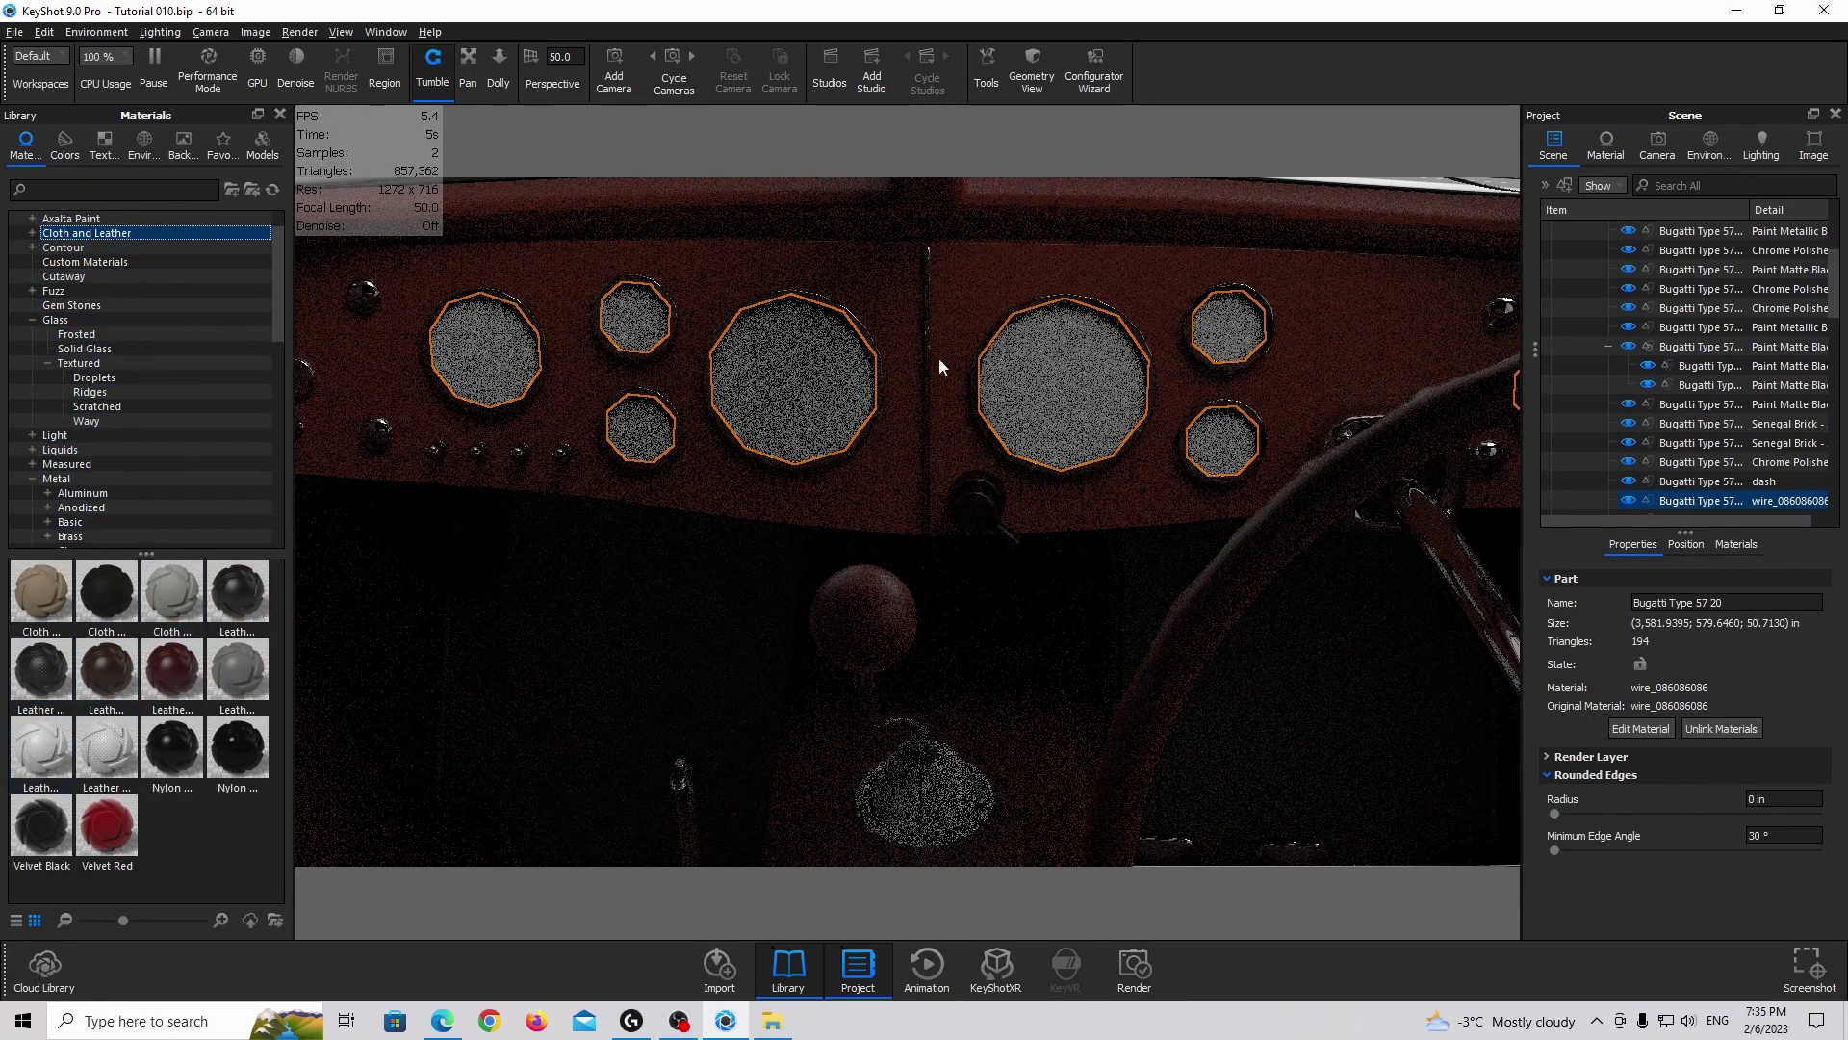
pyautogui.scroll(-8, 100, 379)
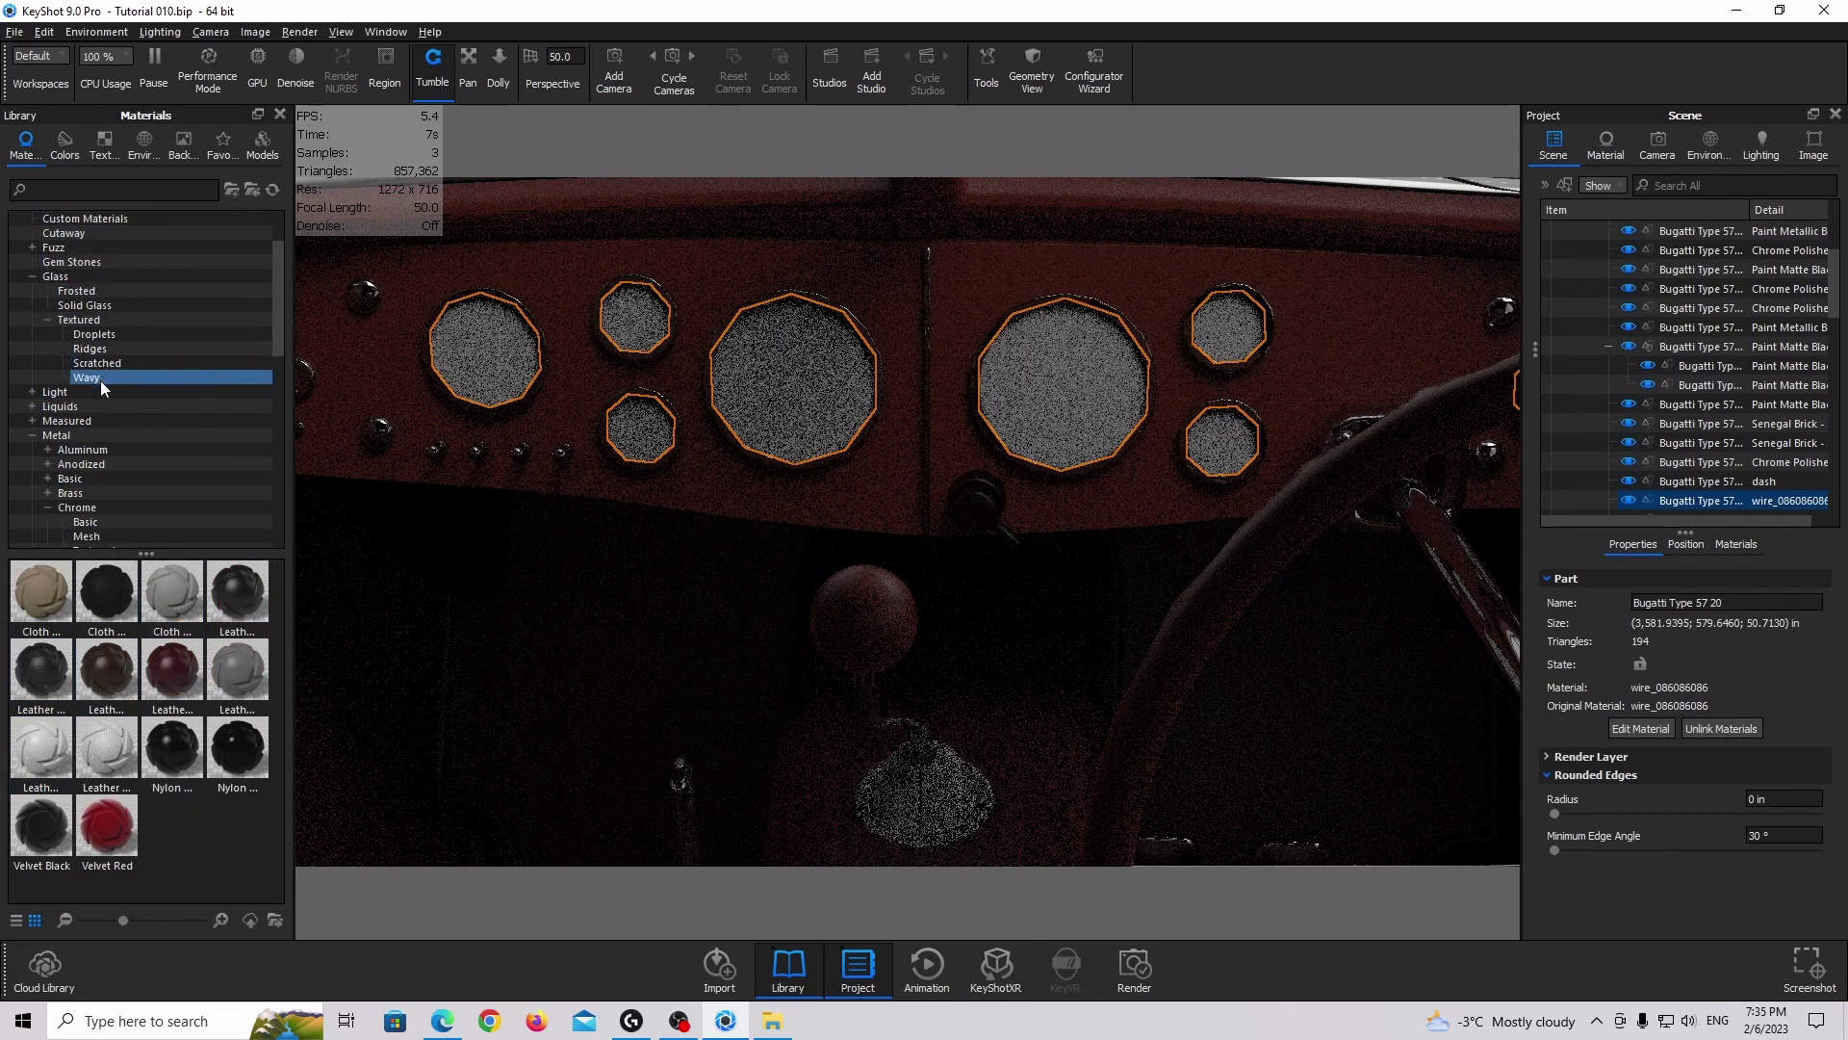
pyautogui.click(58, 507)
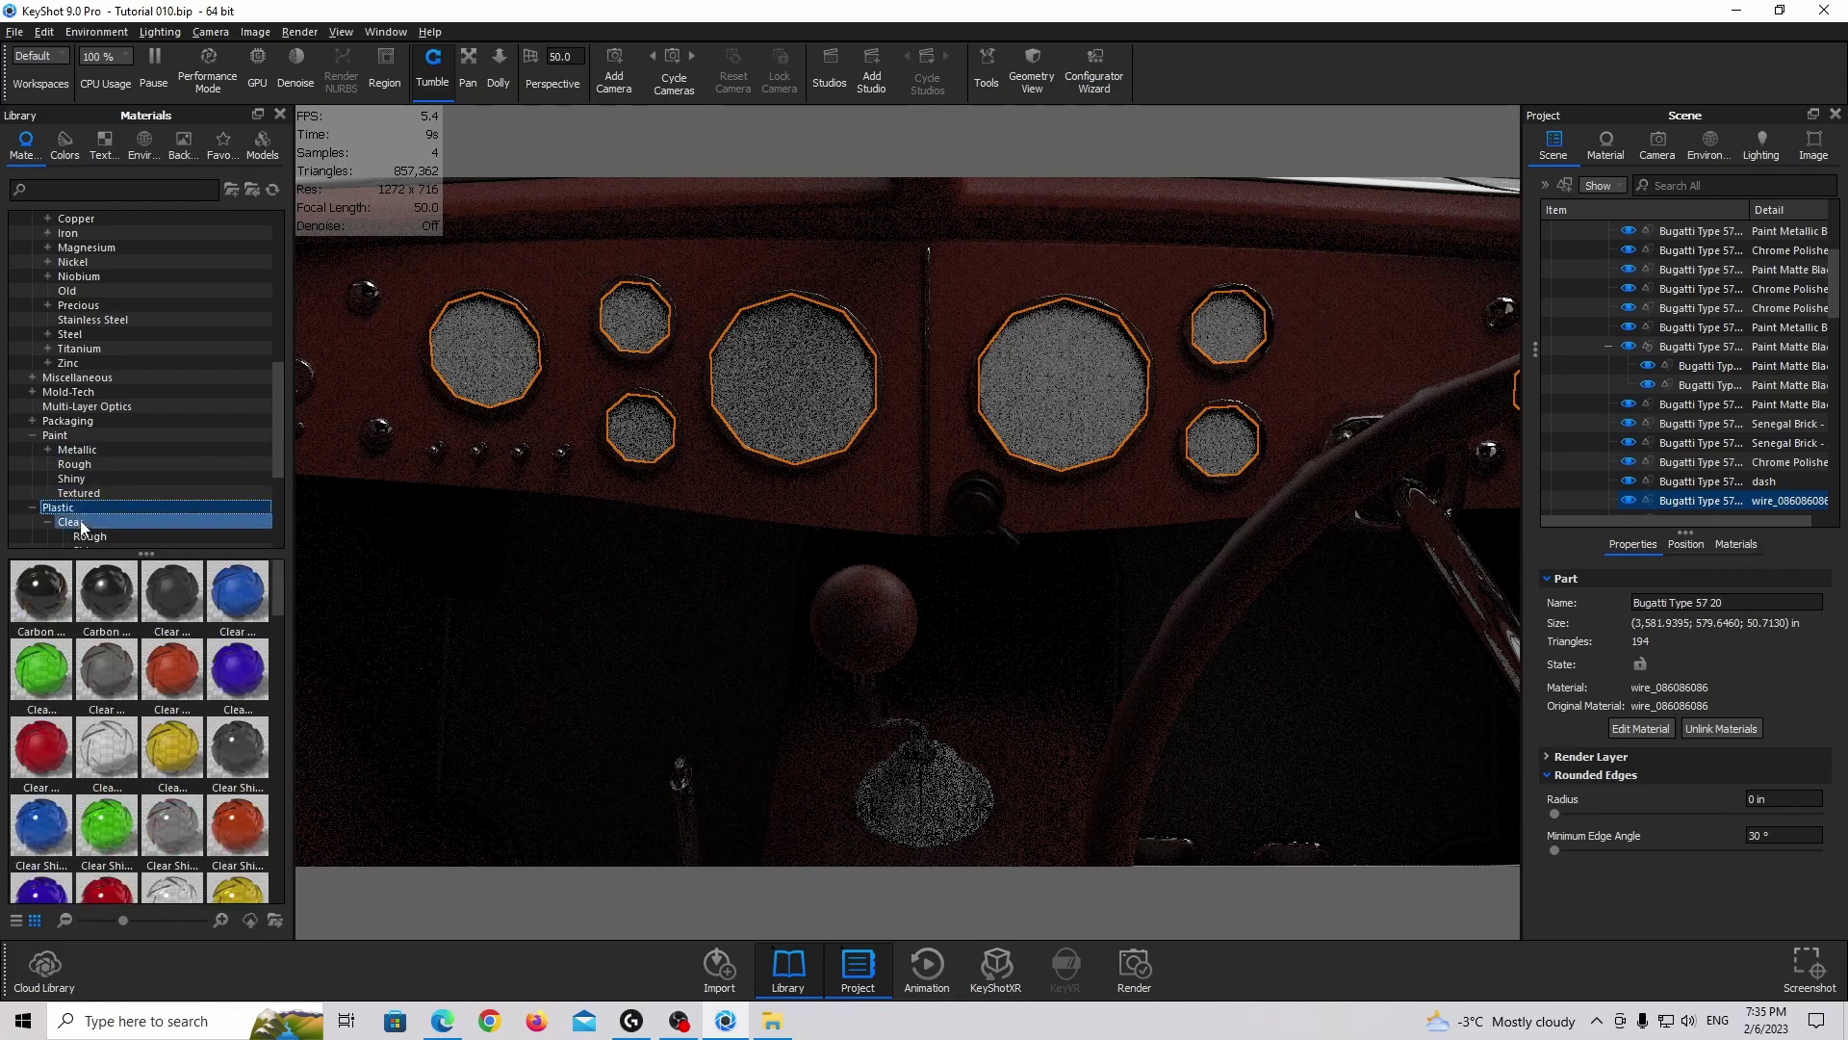
pyautogui.scroll(-5, 86, 491)
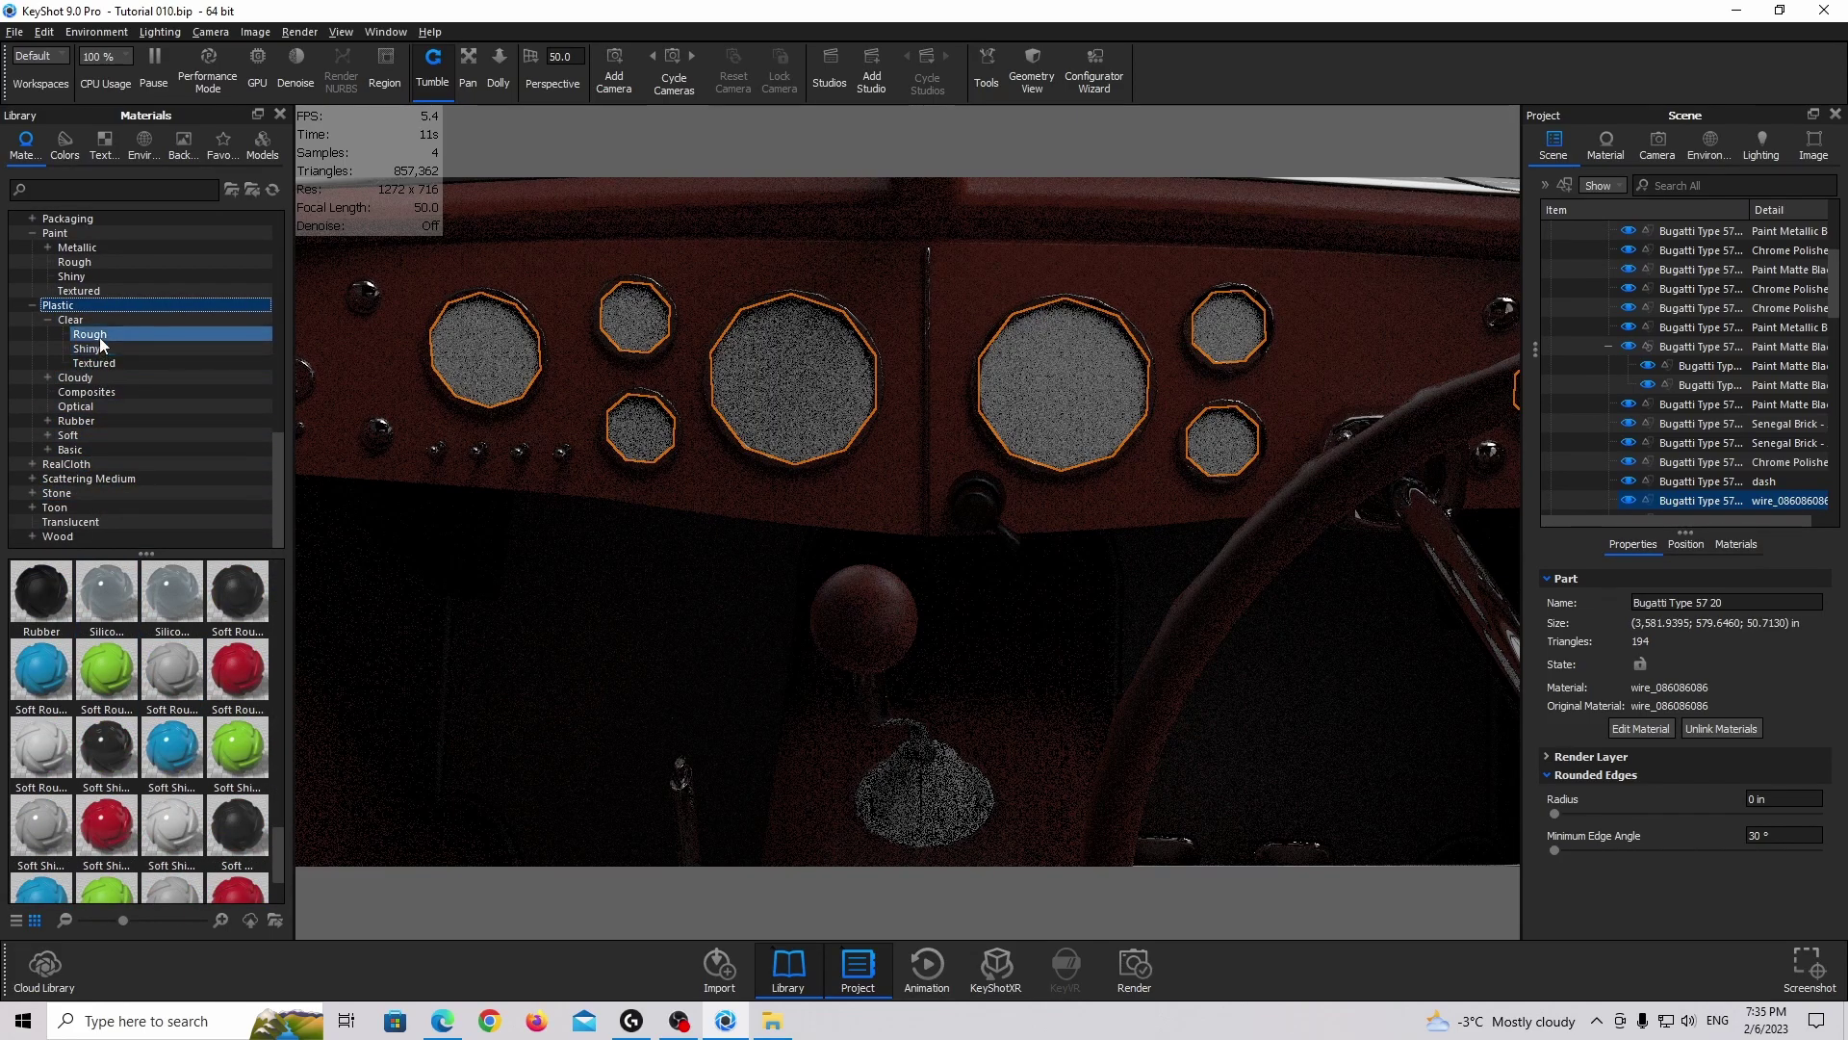
pyautogui.click(100, 336)
pyautogui.click(91, 424)
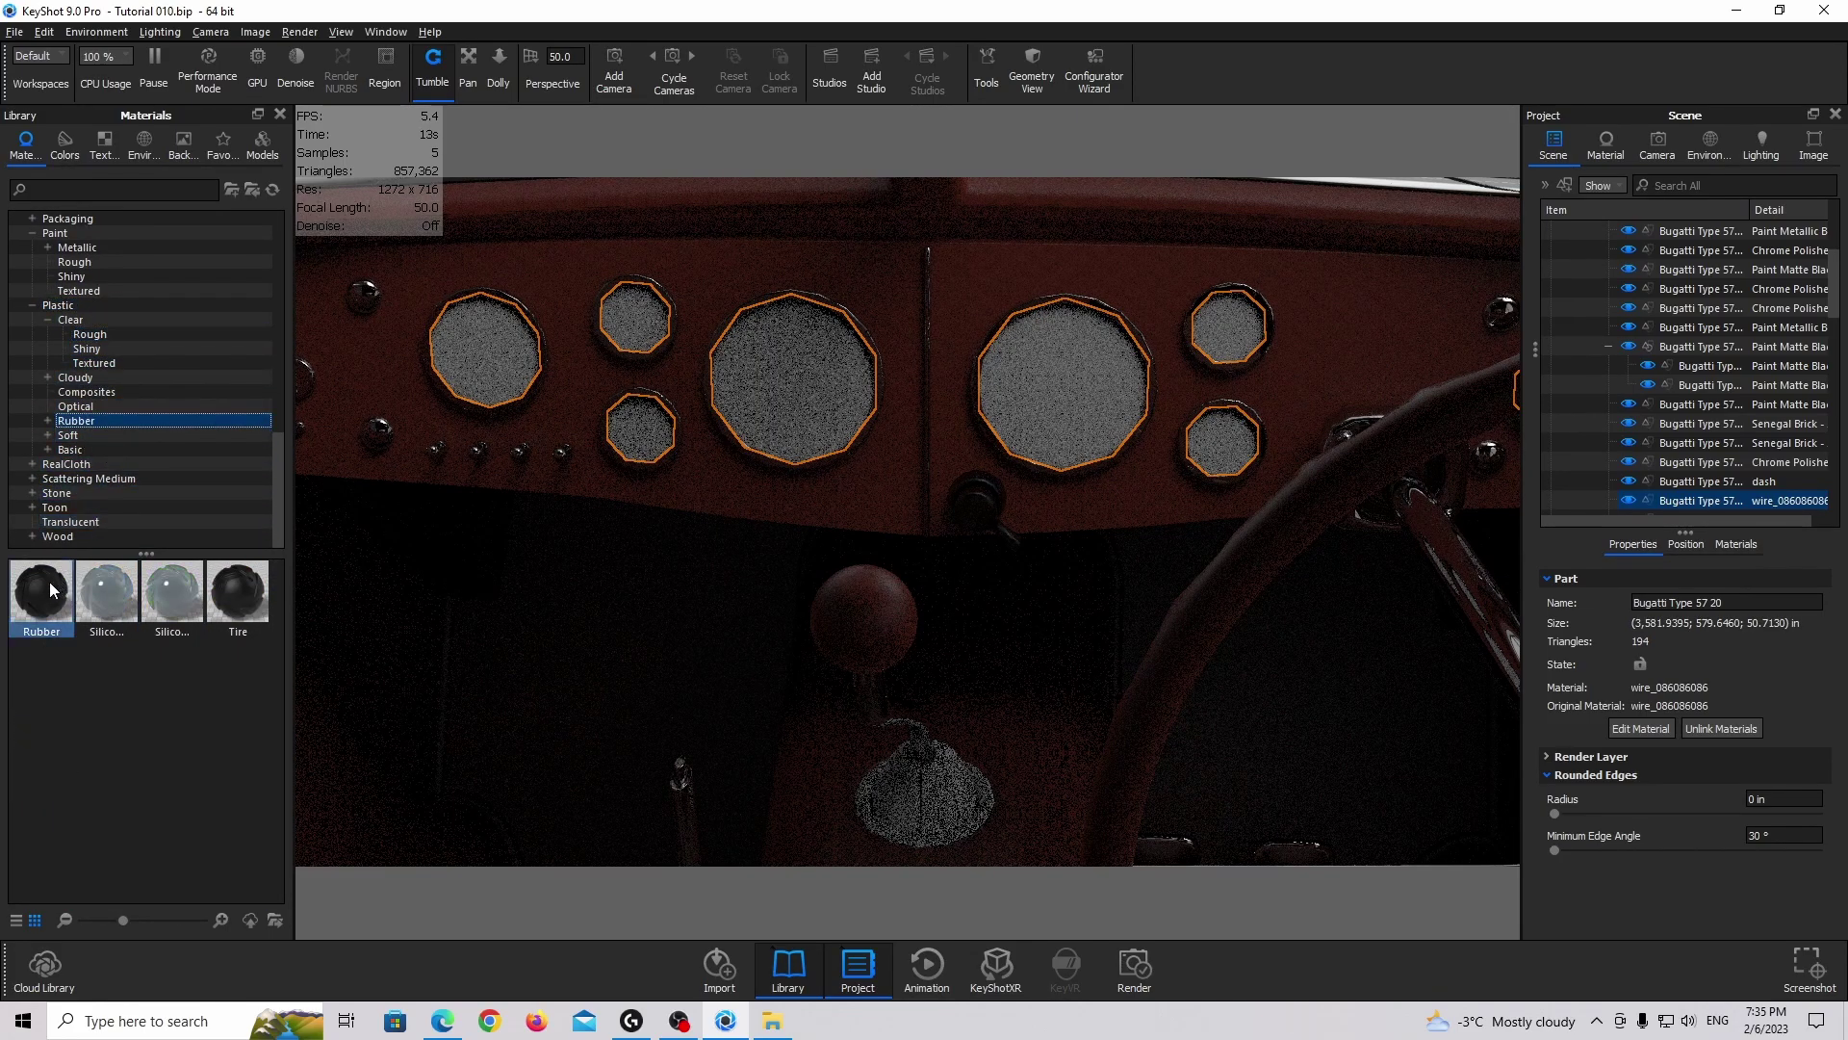
pyautogui.moveTo(44, 591); pyautogui.dragTo(1645, 501)
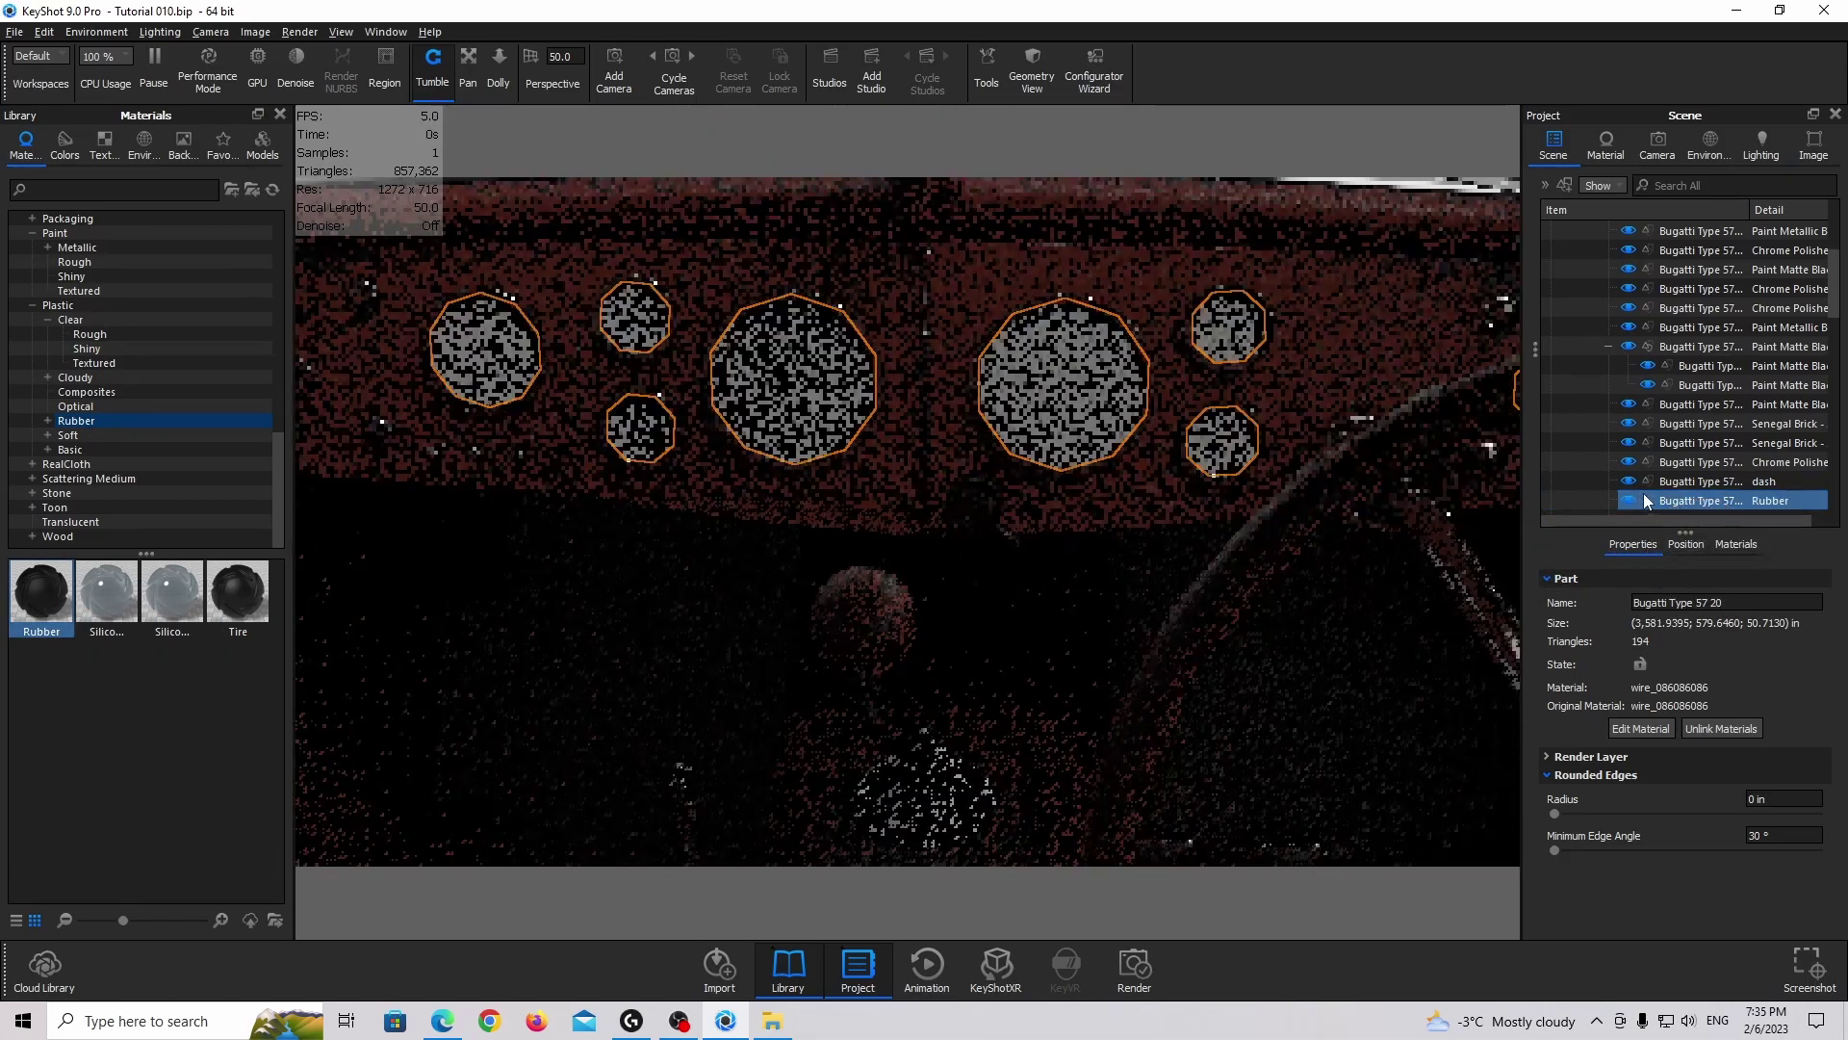
# Assign the Rubber material to the boot at the base of the gear lever
pyautogui.click(966, 784)
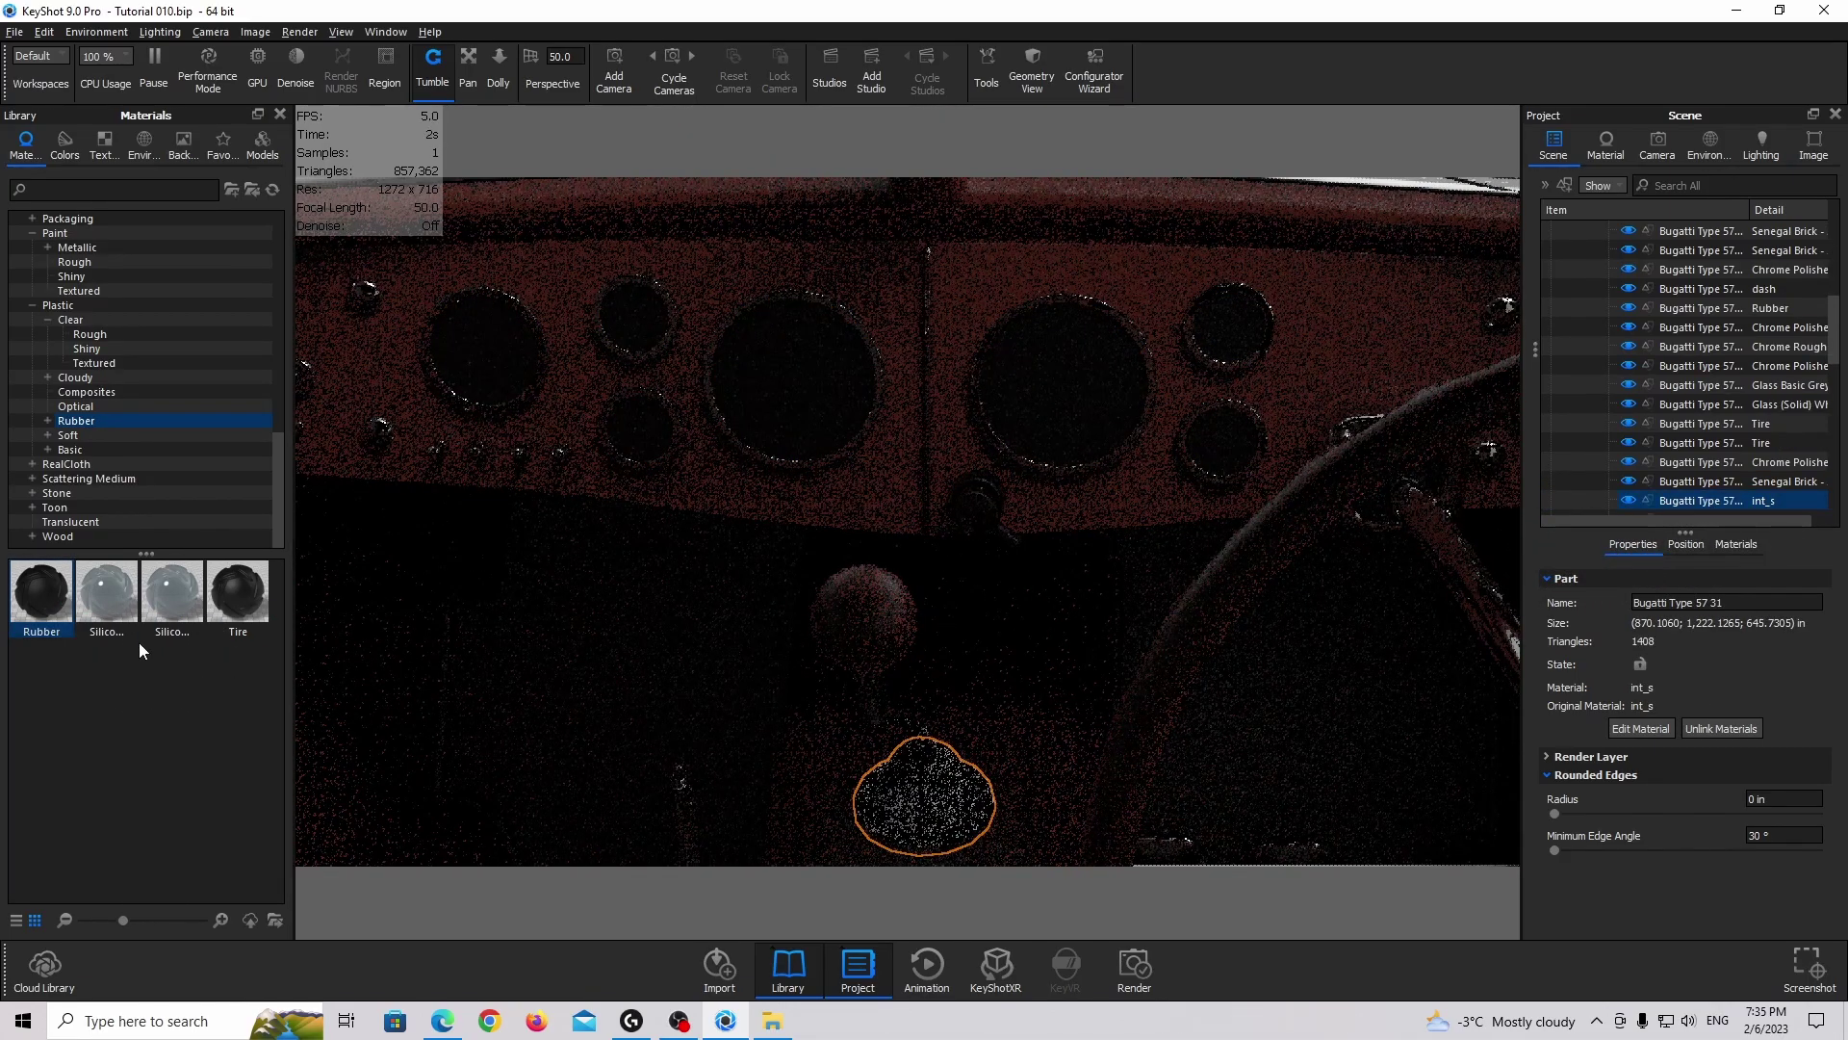
pyautogui.moveTo(50, 605); pyautogui.dragTo(1730, 495)
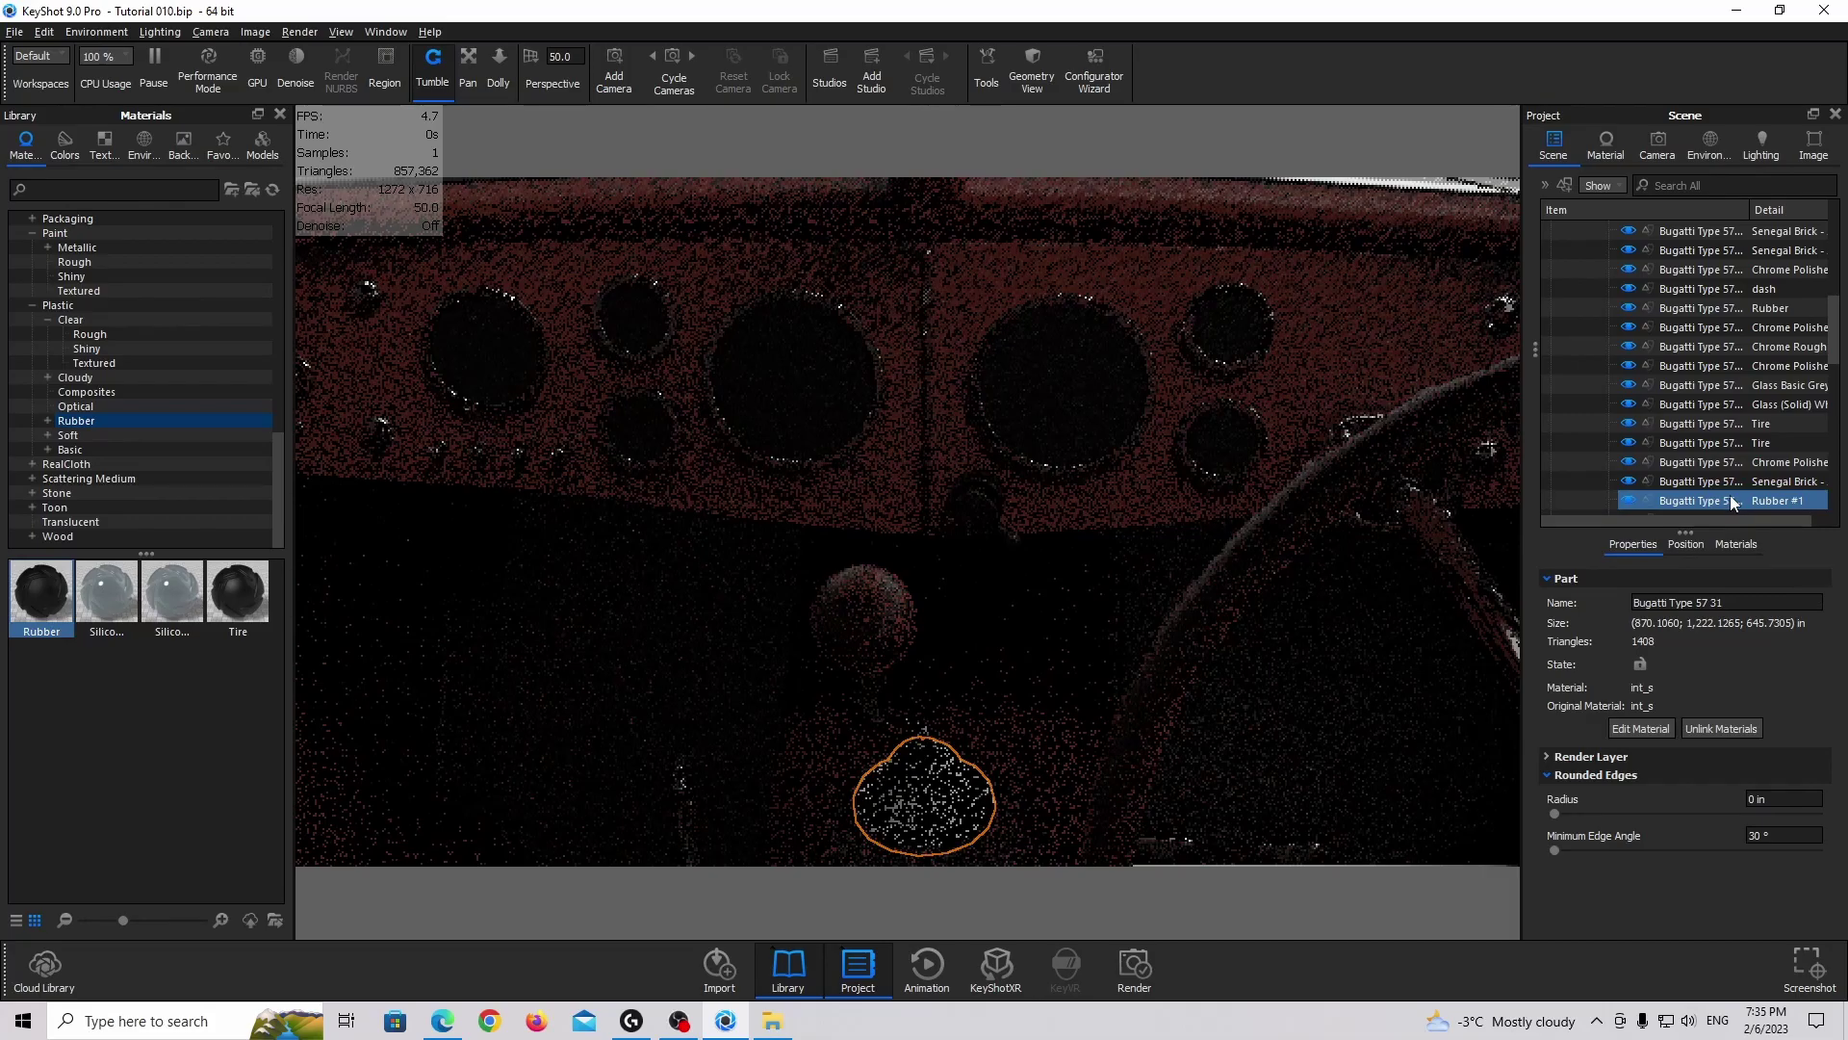
pyautogui.moveTo(1097, 528); pyautogui.dragTo(819, 458, button='middle')
pyautogui.moveTo(1117, 568); pyautogui.dragTo(731, 449)
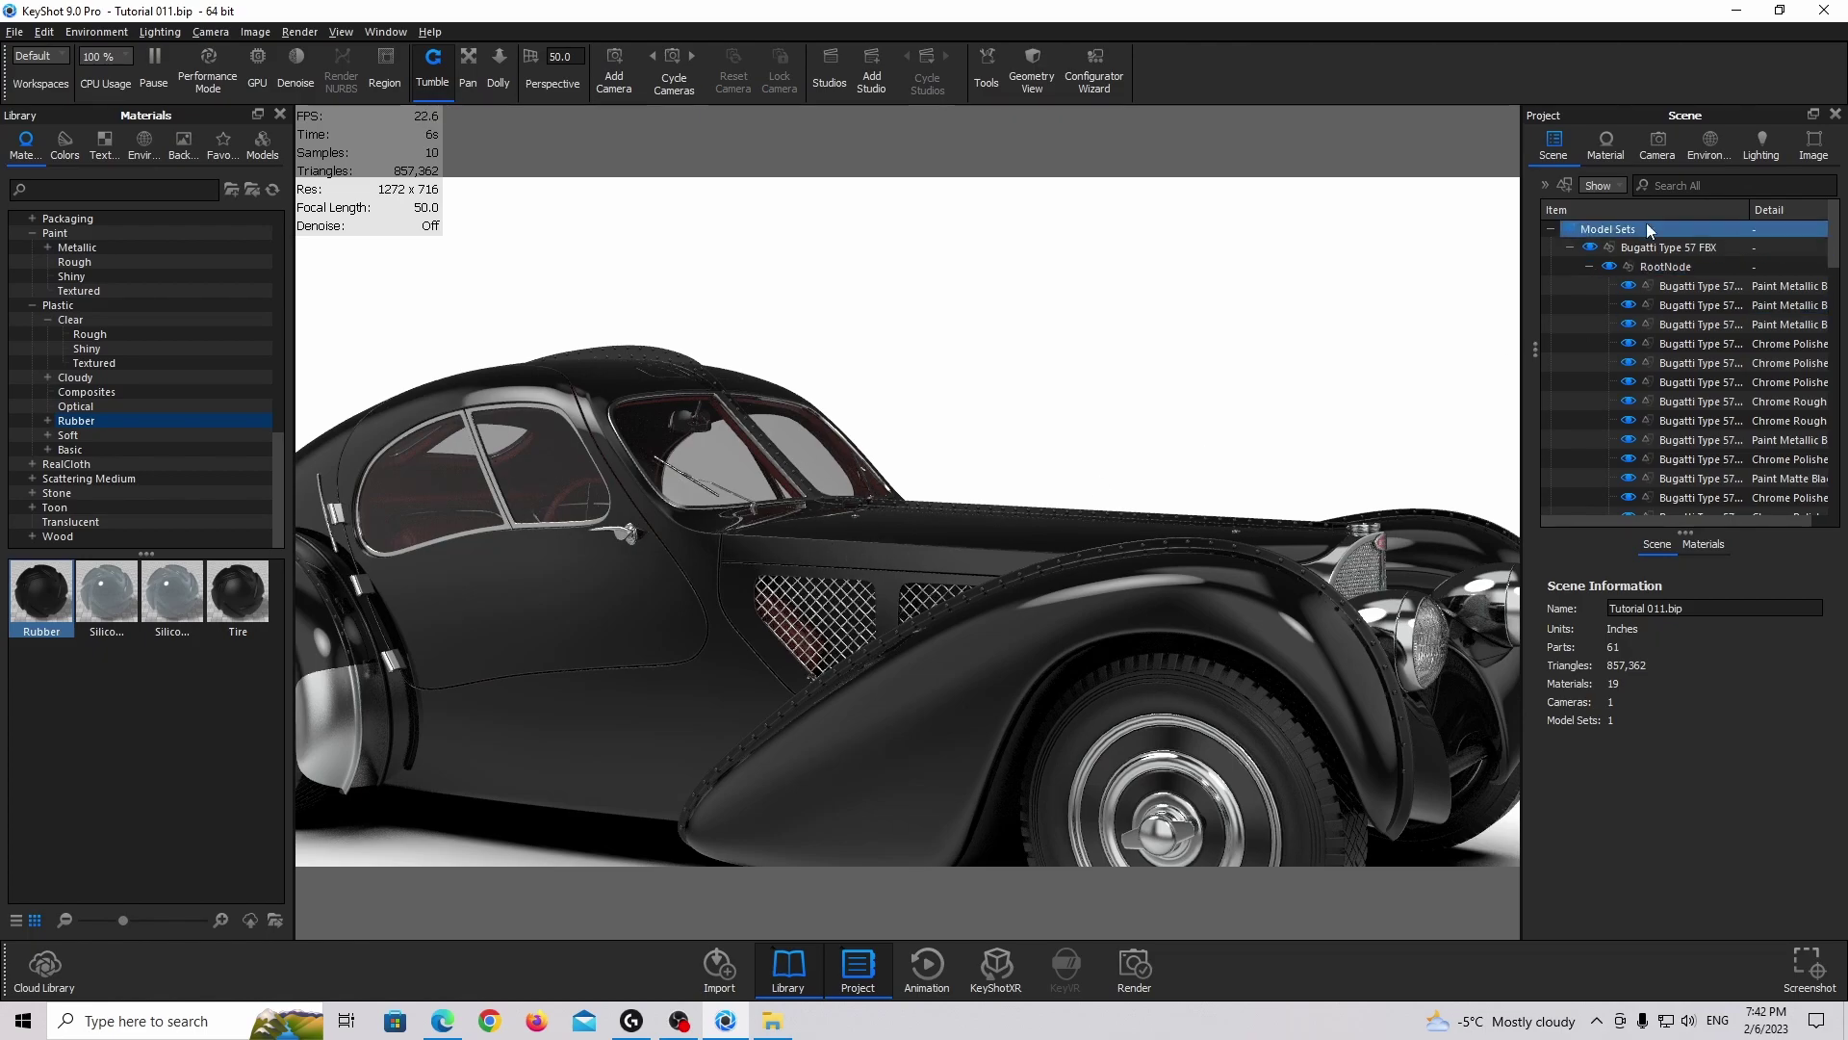
# Return to the Main Camera and apply the Product lighting preset with Ground Illumination turned off
pyautogui.click(1650, 154)
pyautogui.click(1602, 198)
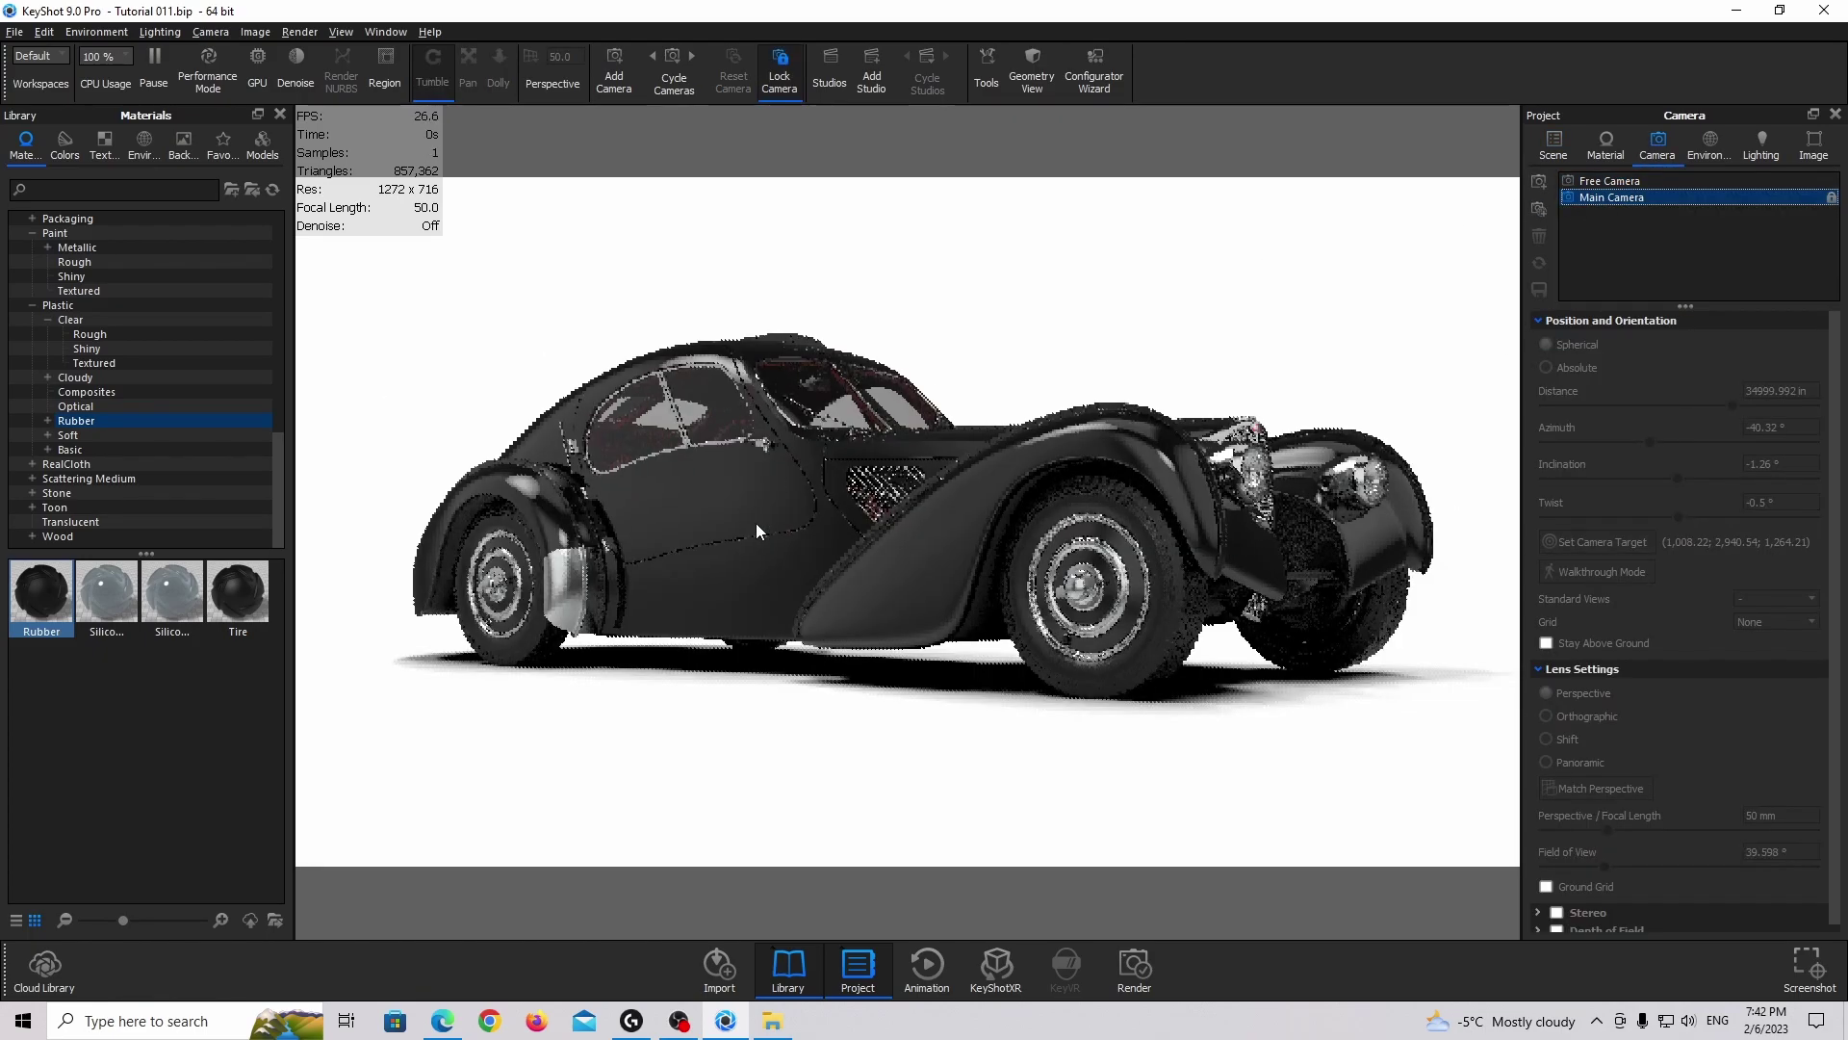
pyautogui.click(1755, 144)
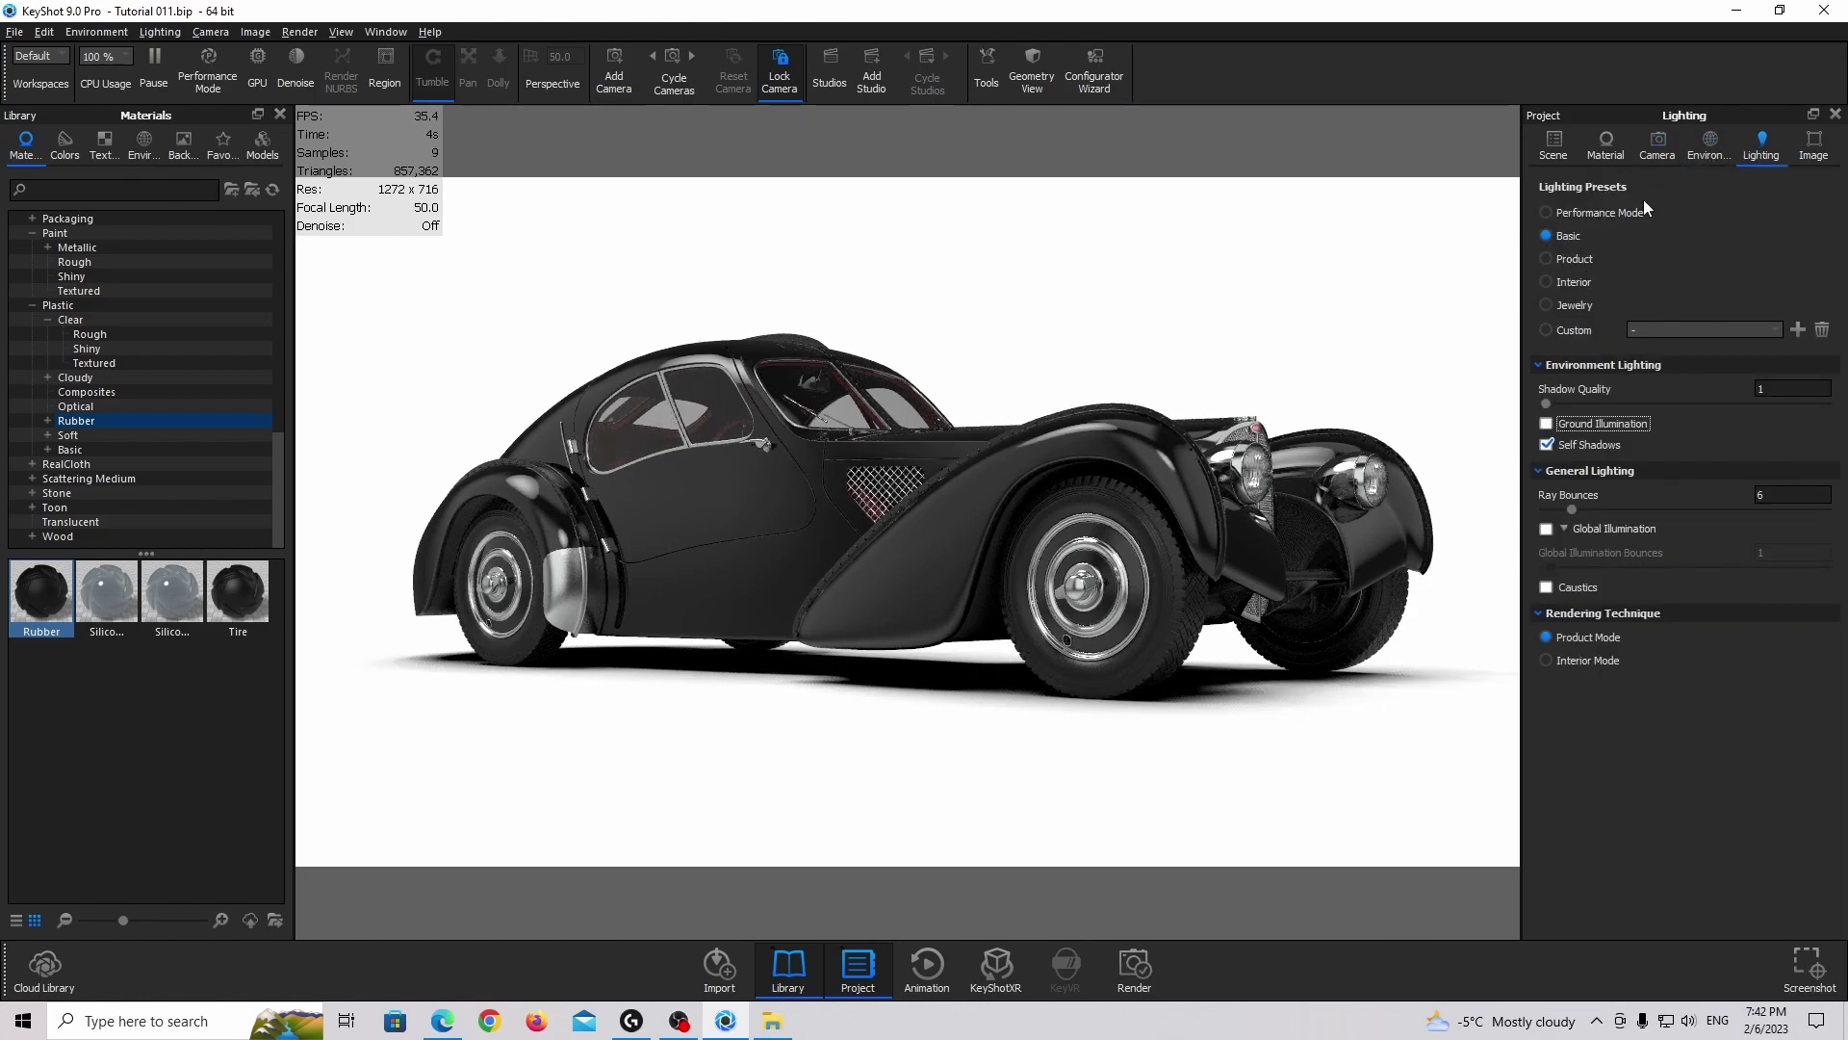
pyautogui.click(1556, 260)
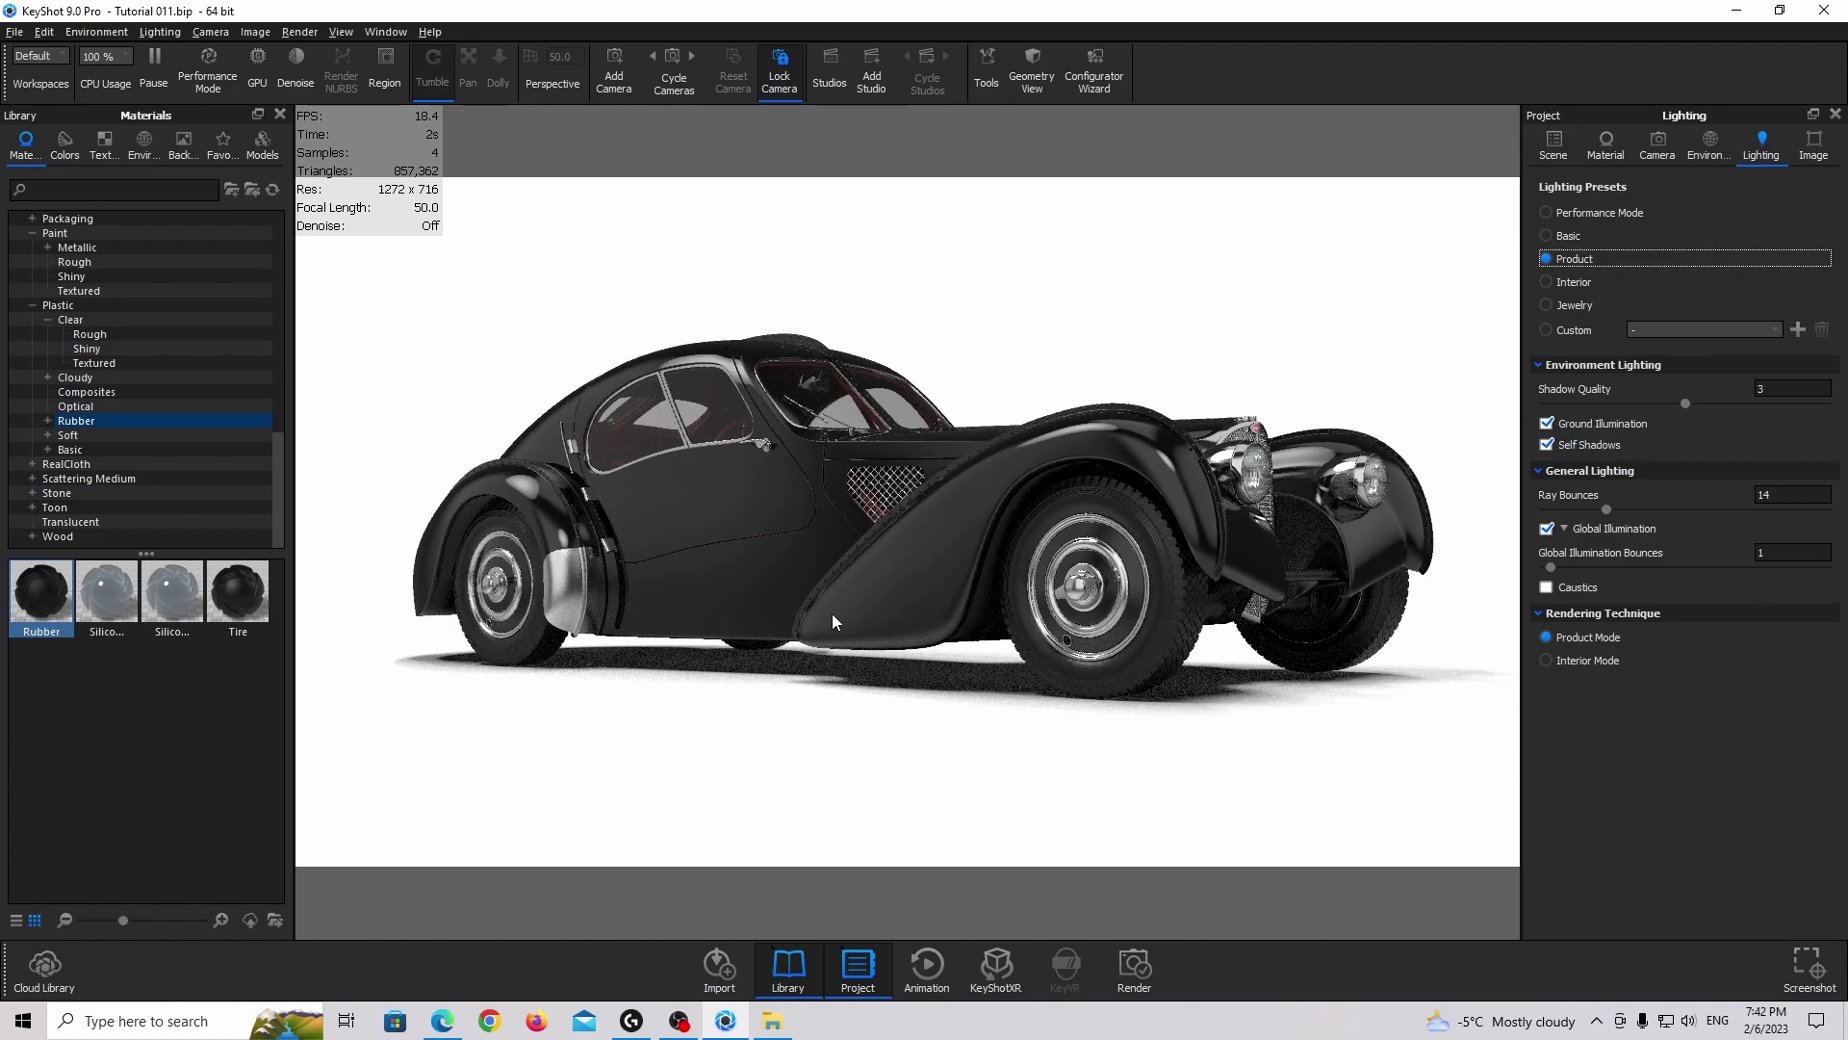
pyautogui.click(1547, 423)
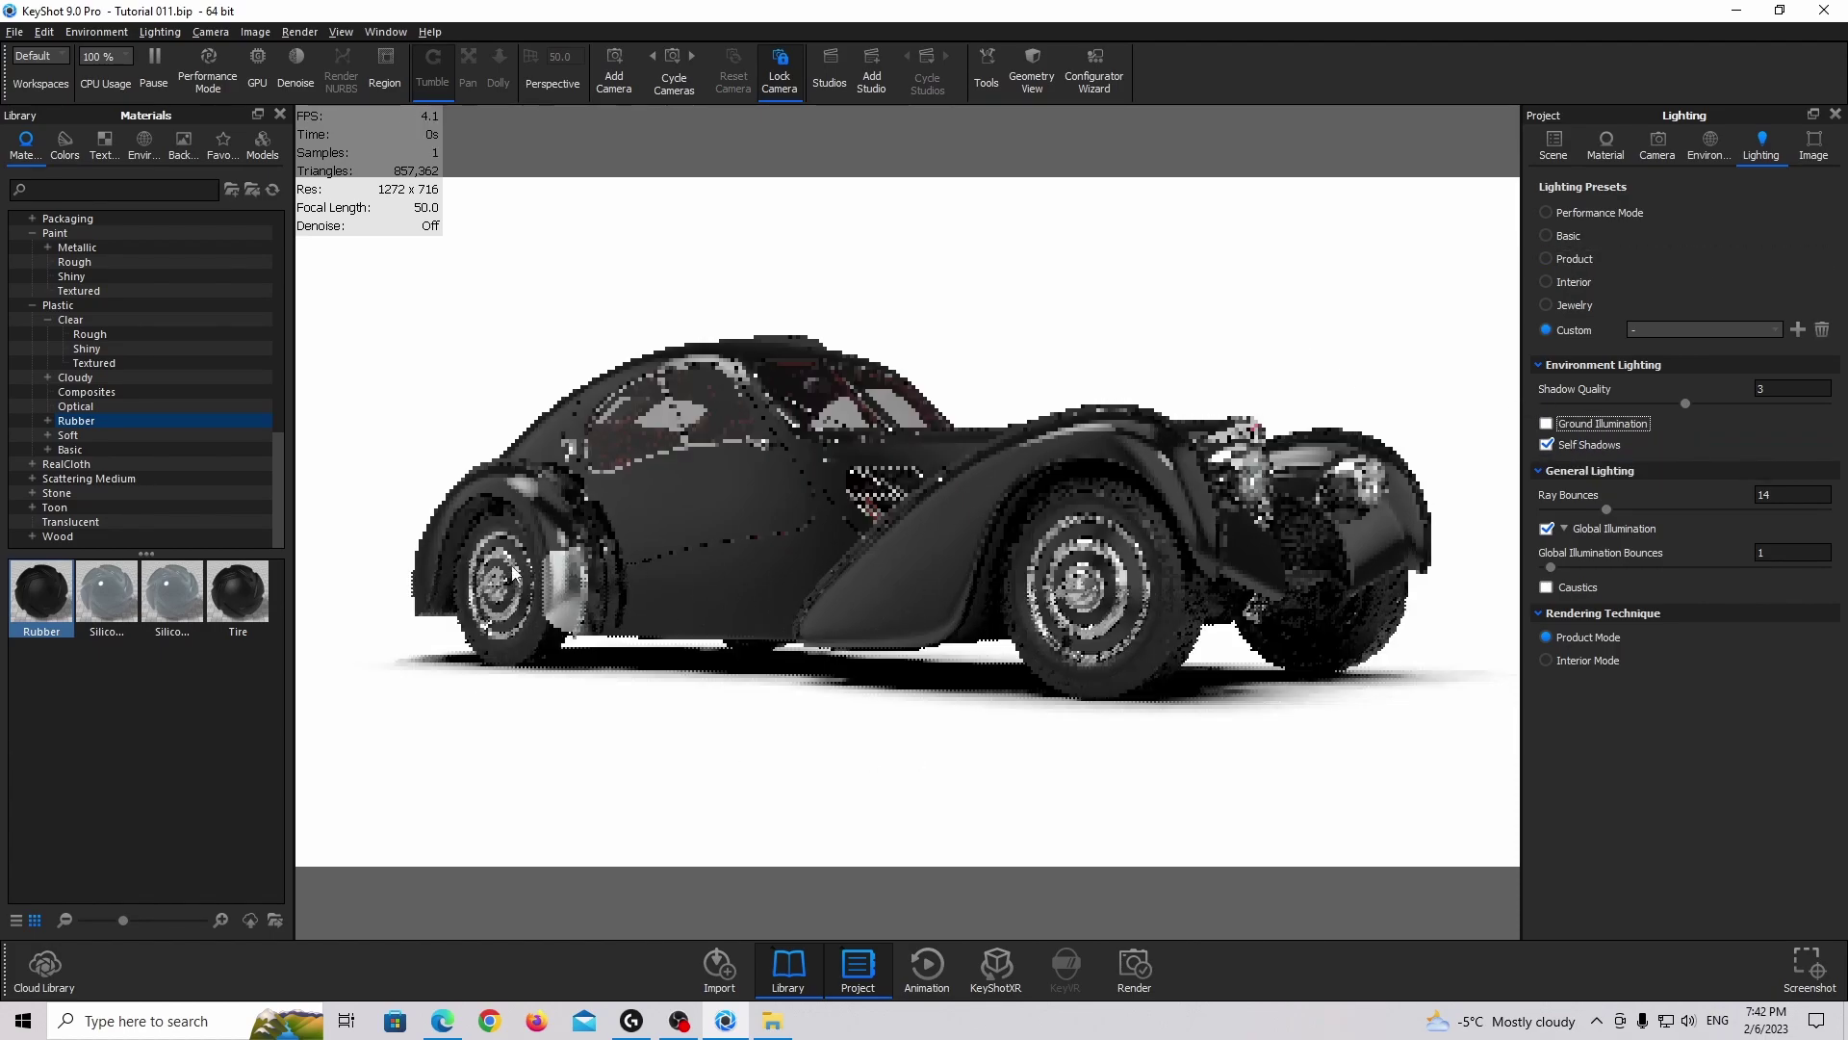